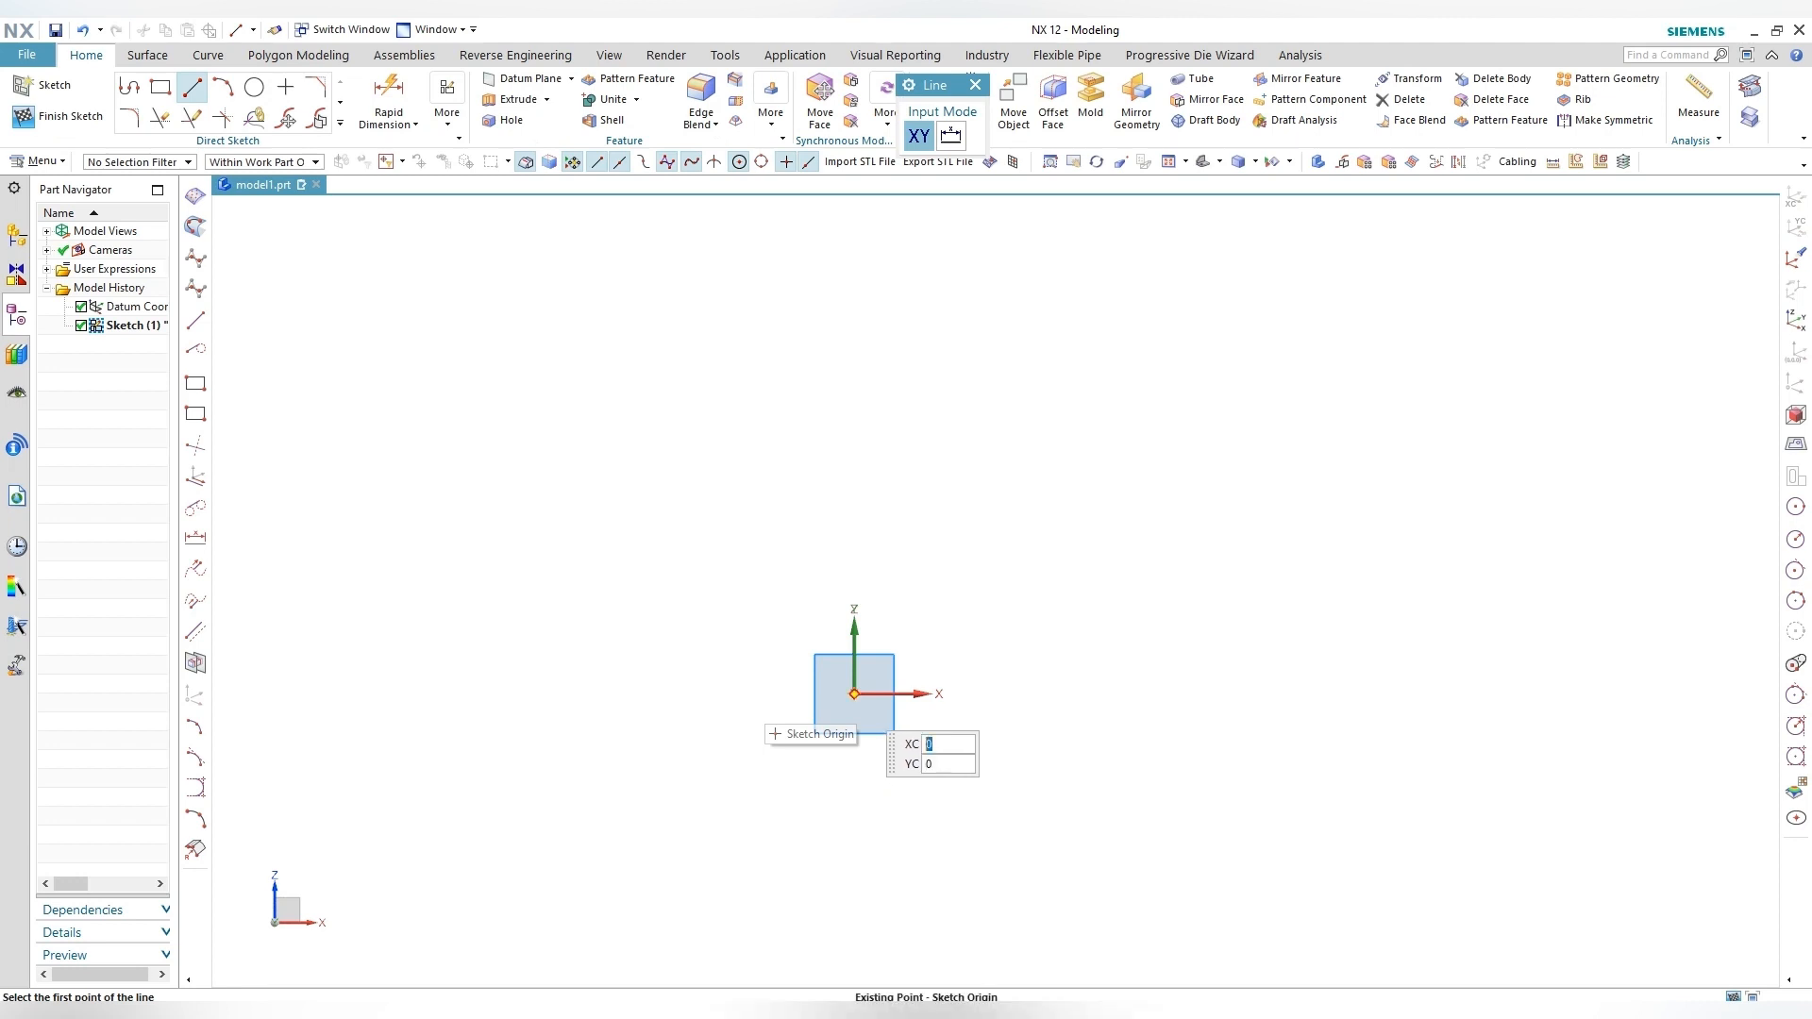
Step: Sketch a vertical line about 9.1 mm up and a horizontal line about 10.3 mm in the negative X direction, both from the sketch origin
left_click(854, 693)
left_click(854, 309)
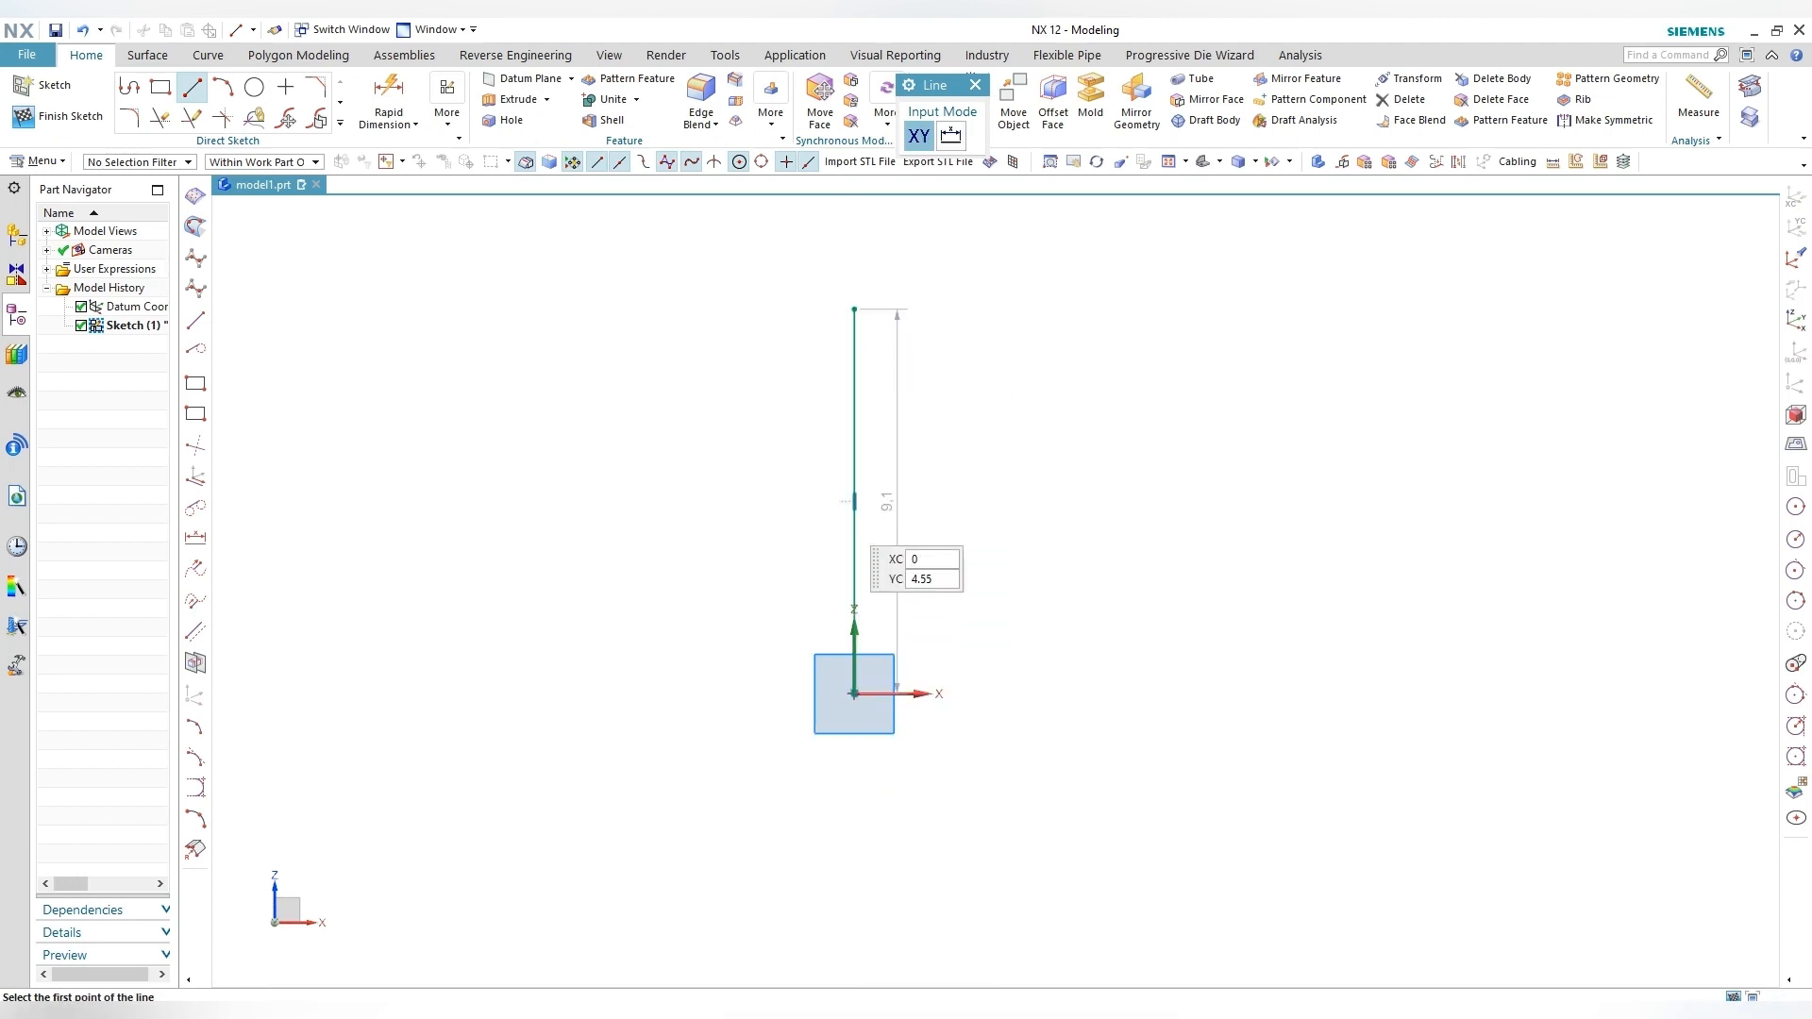
left_click(854, 693)
left_click(419, 693)
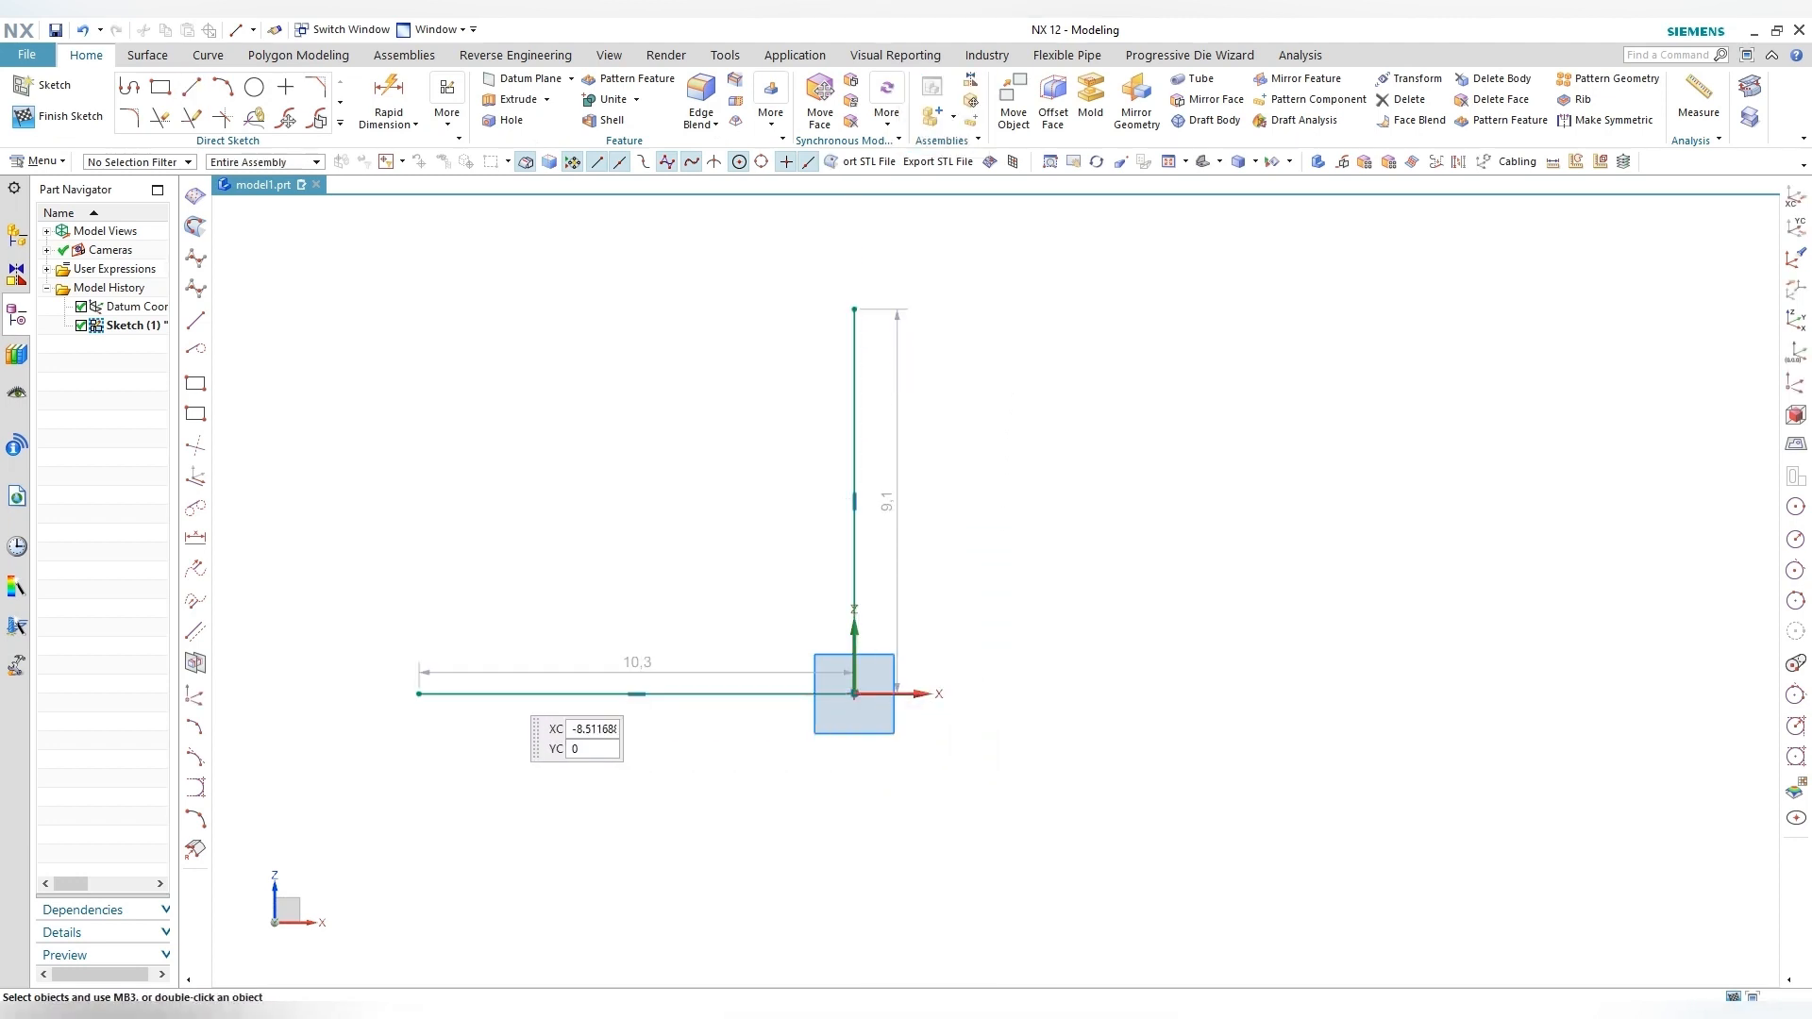
key("Escape")
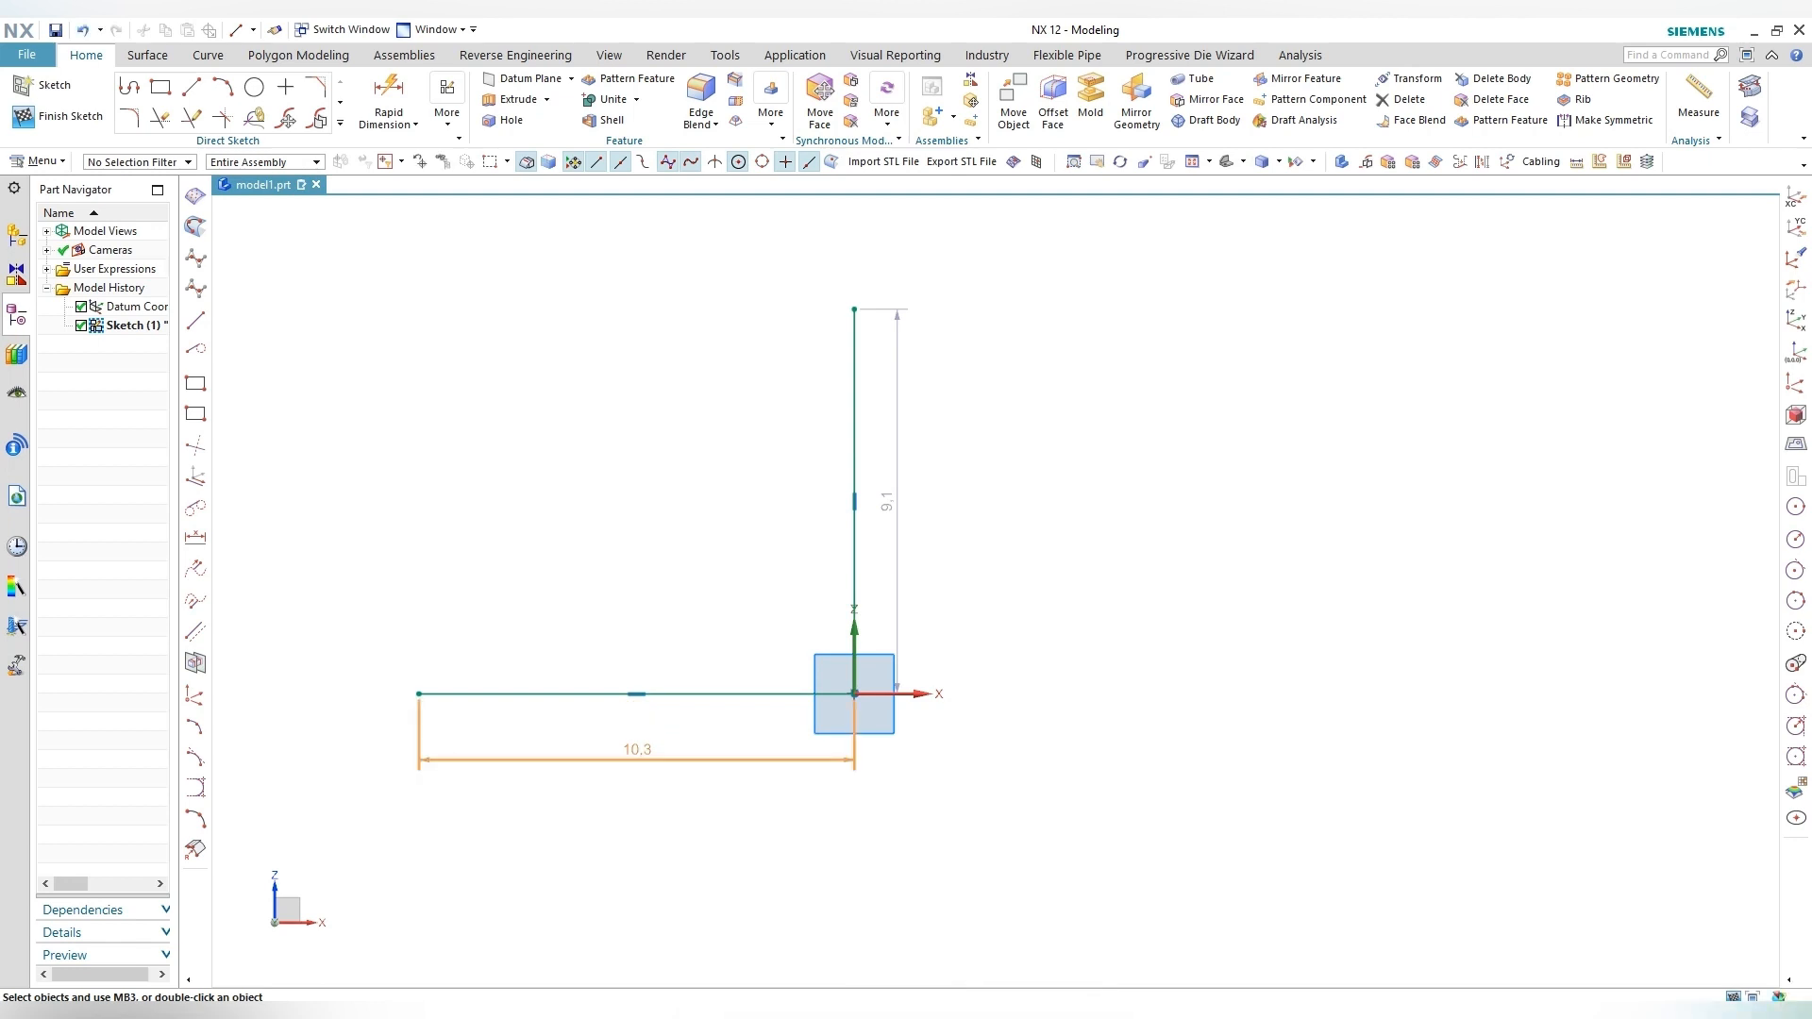
Step: Set the horizontal line's length to 75 mm and the vertical line's length to 50 mm
double_click(637, 749)
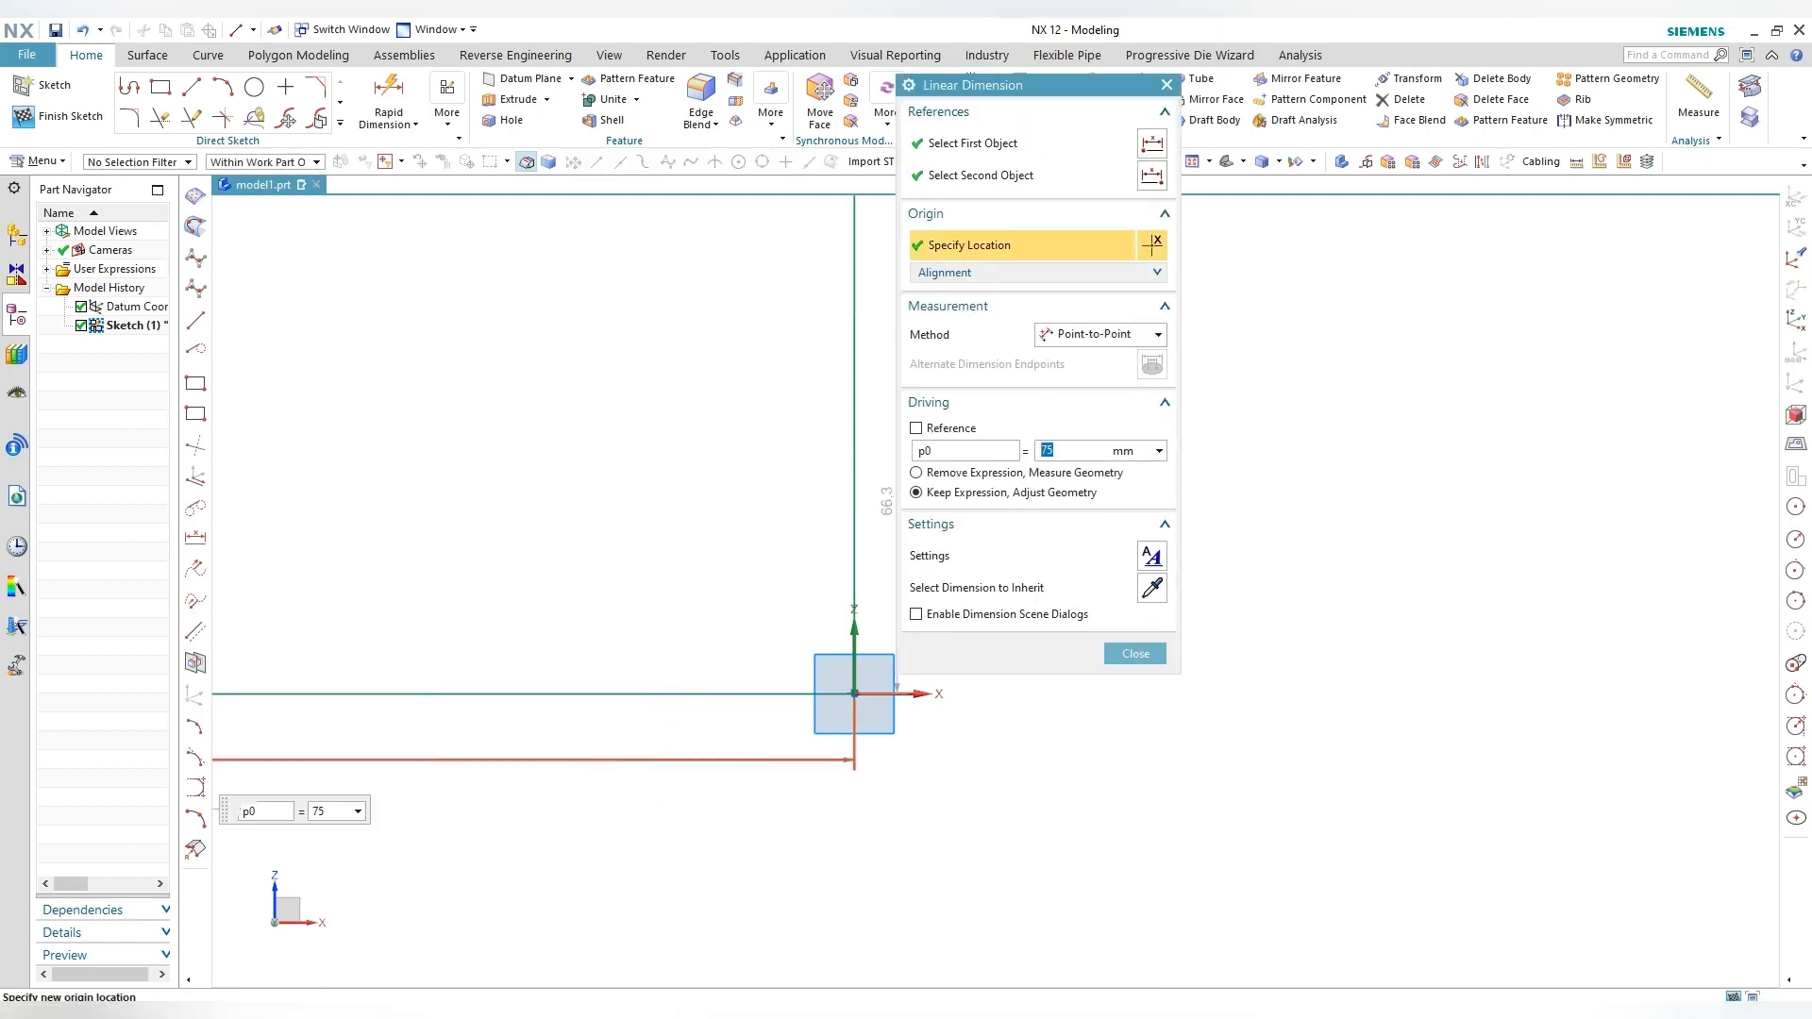
key("Return")
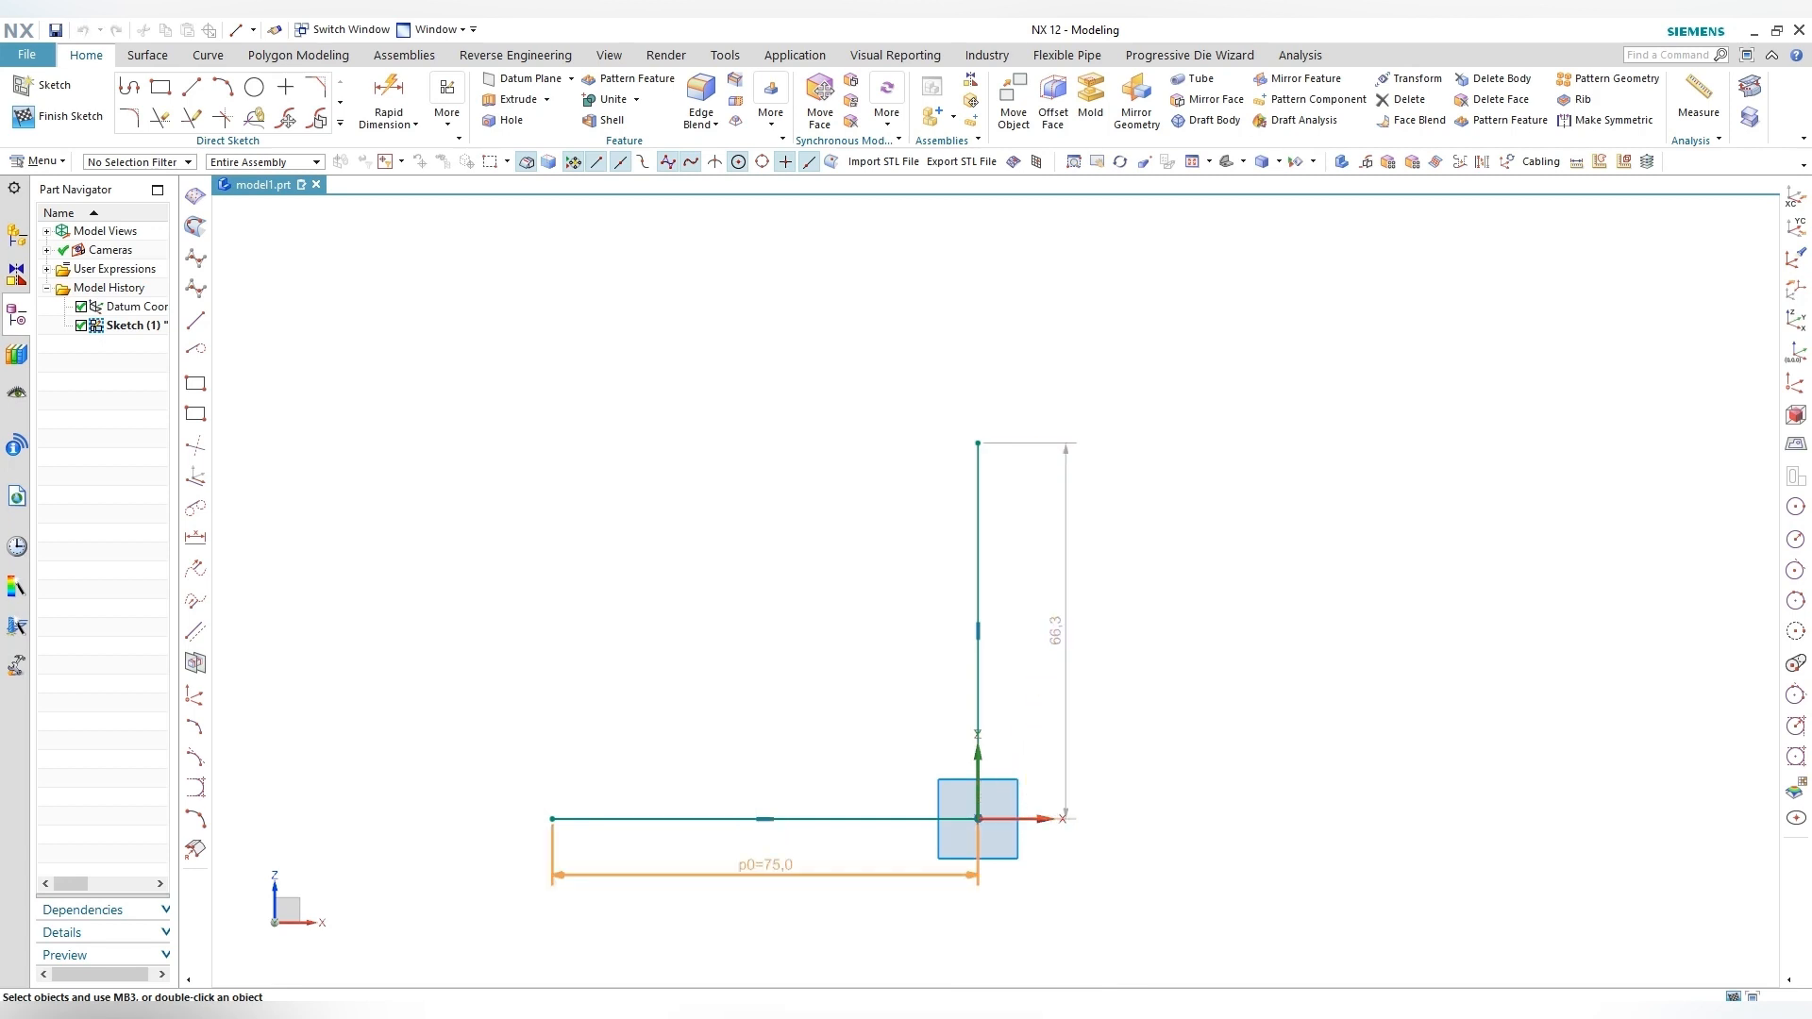
double_click(1056, 630)
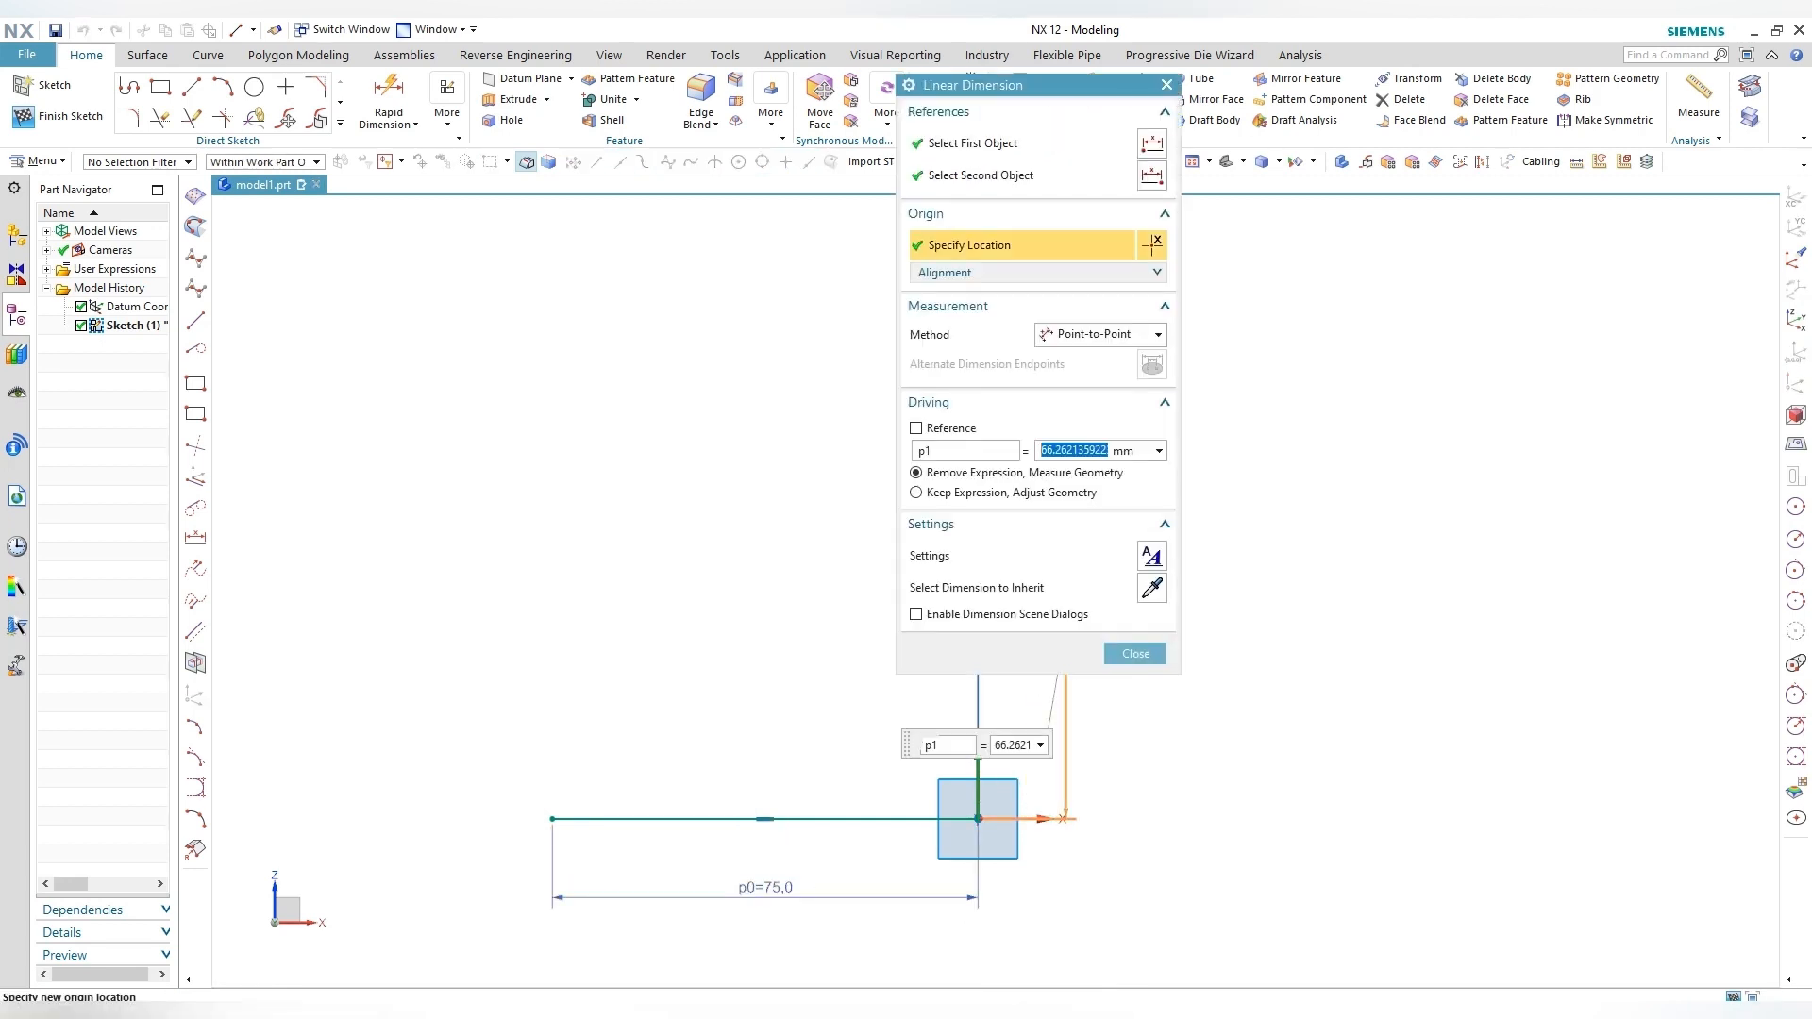
key("Return")
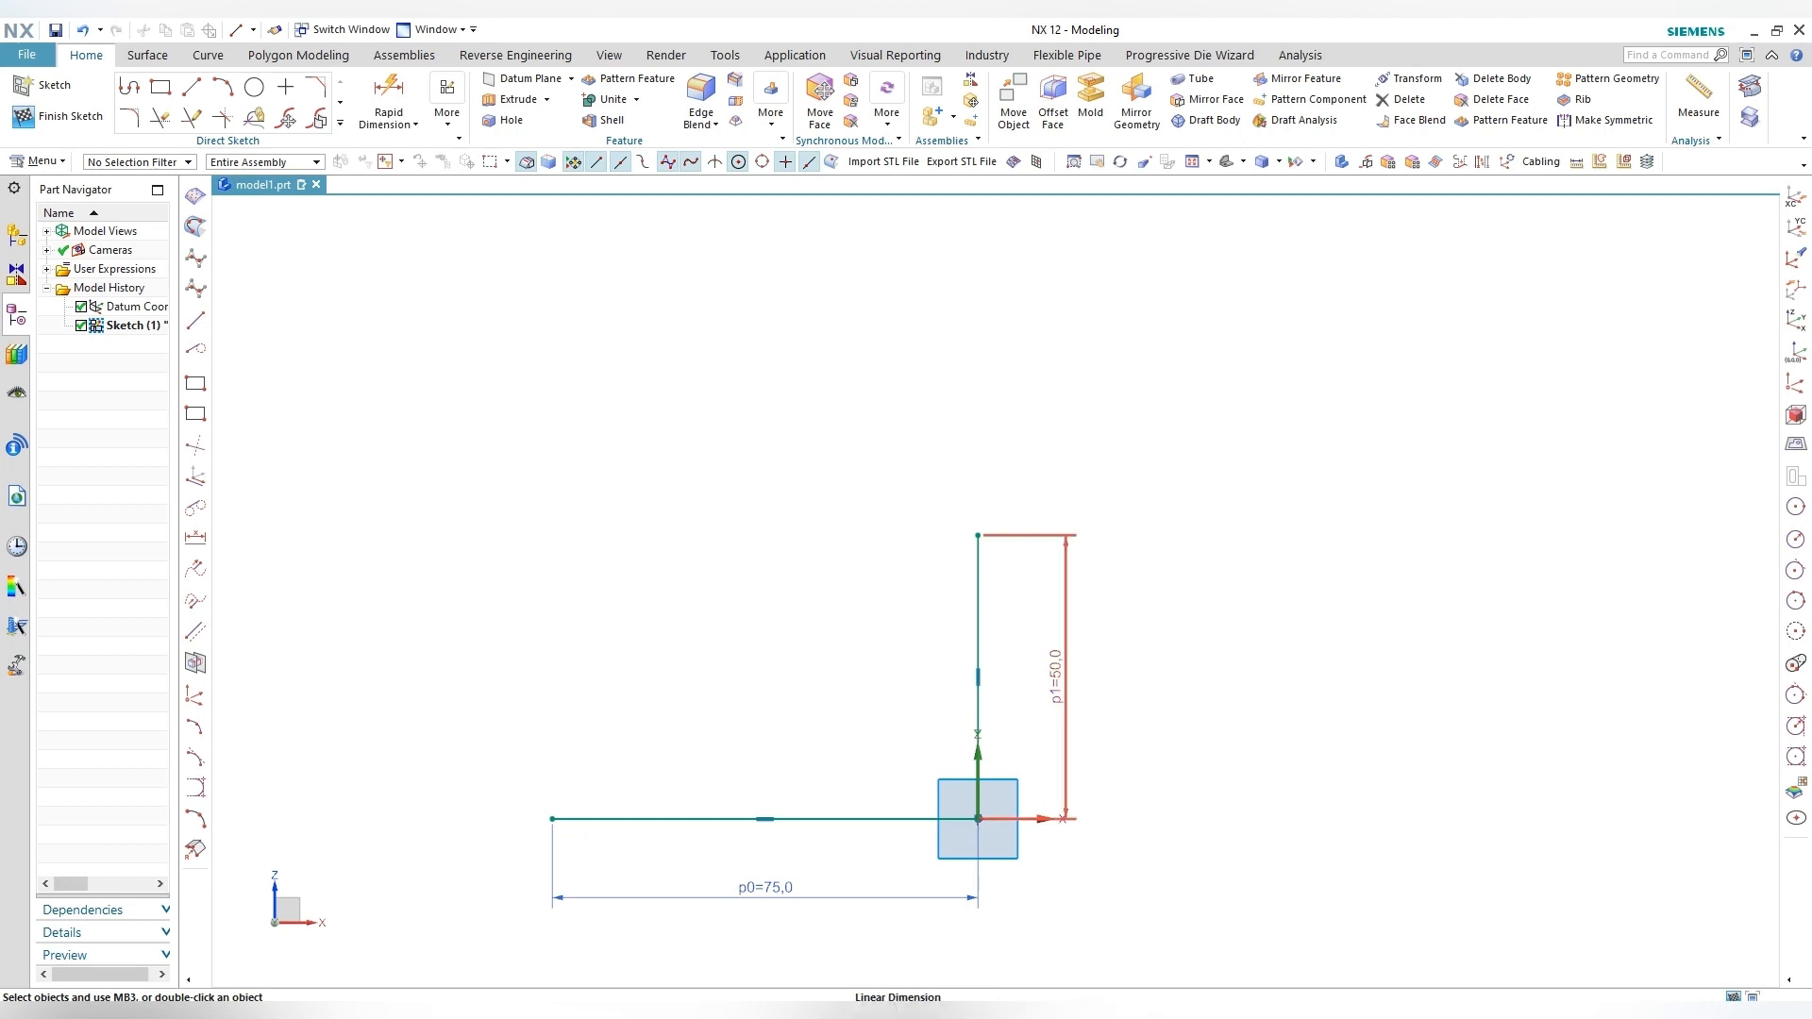
Step: Fillet the corner between the vertical and horizontal lines with a radius of 18.75 mm
left_click(129, 117)
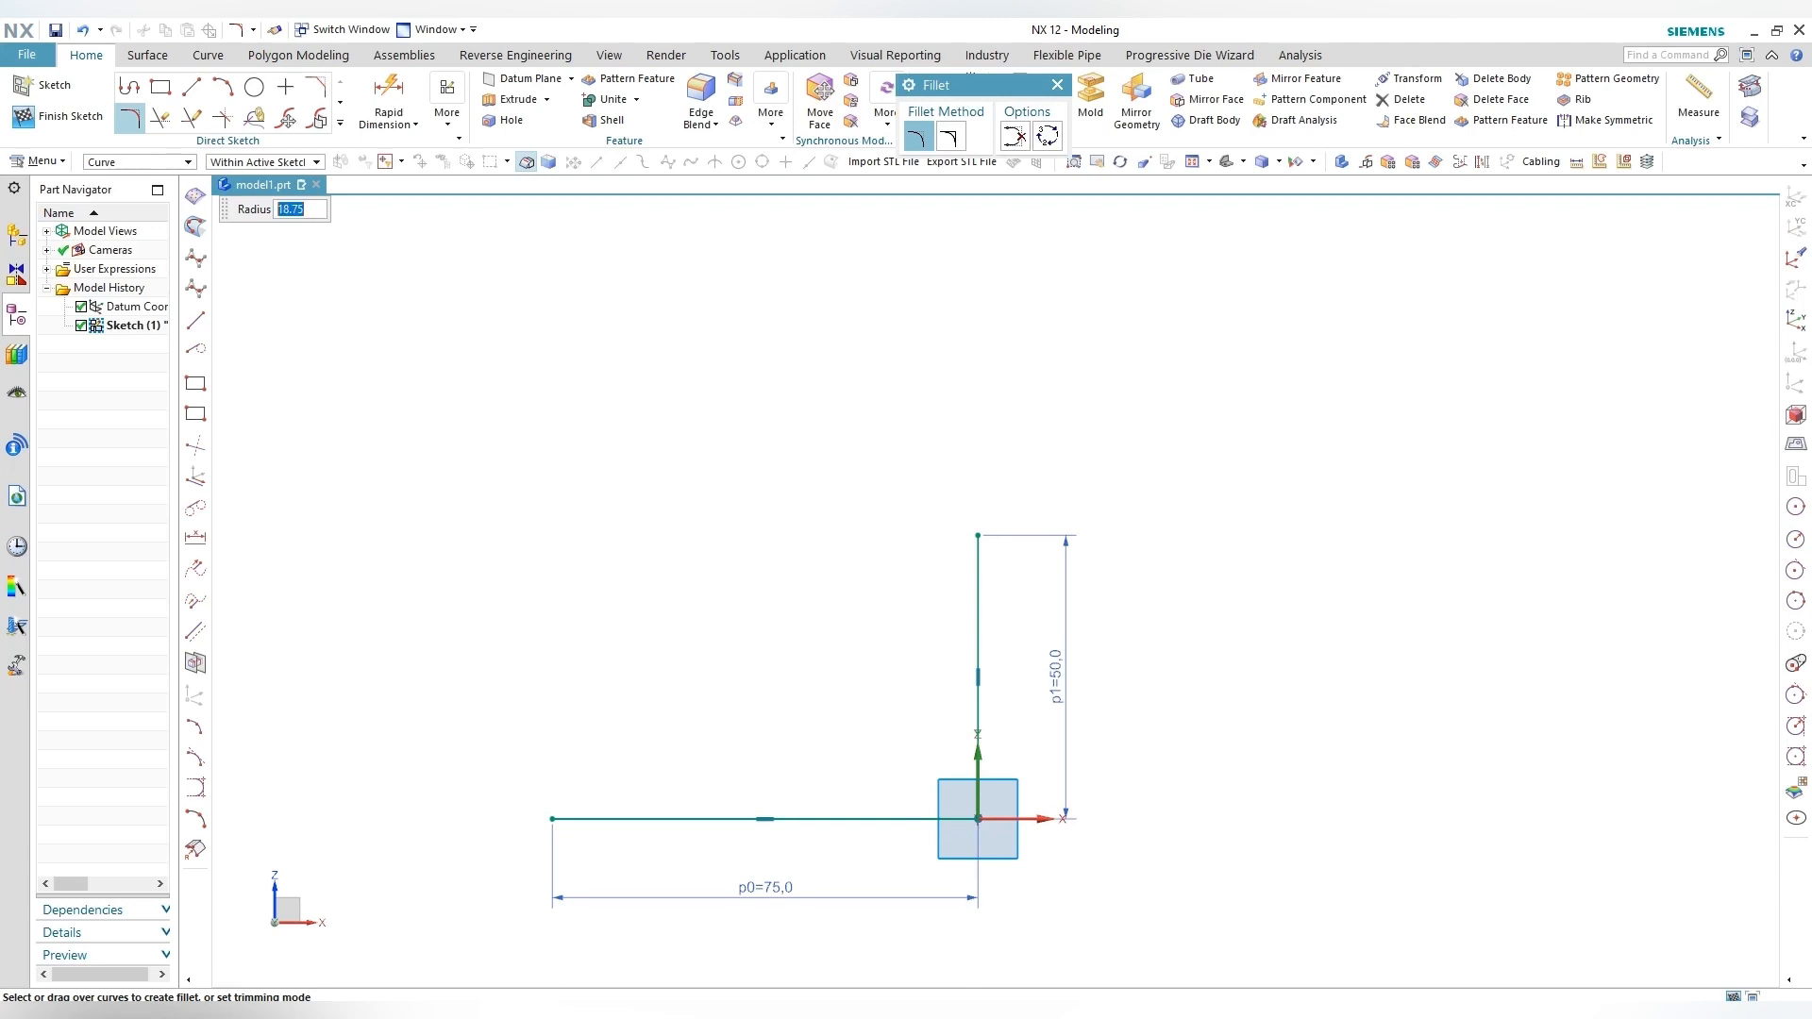
left_click(978, 751)
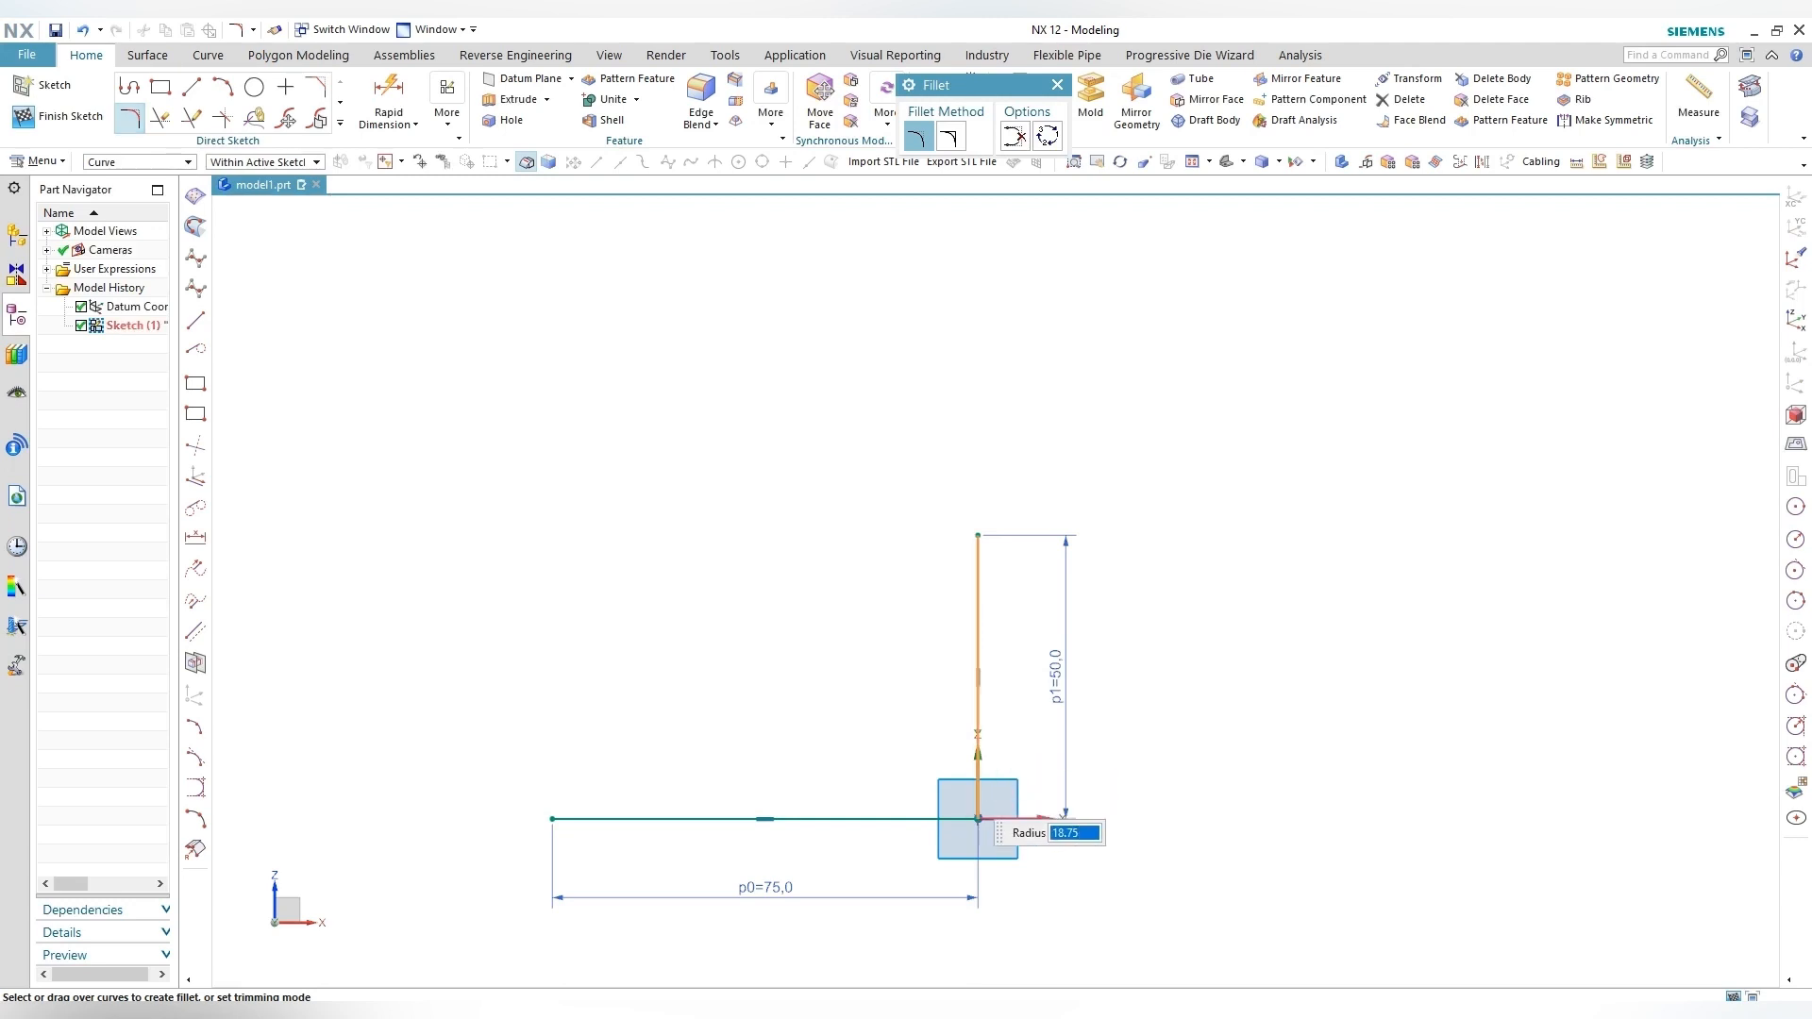
left_click(950, 819)
key("Escape")
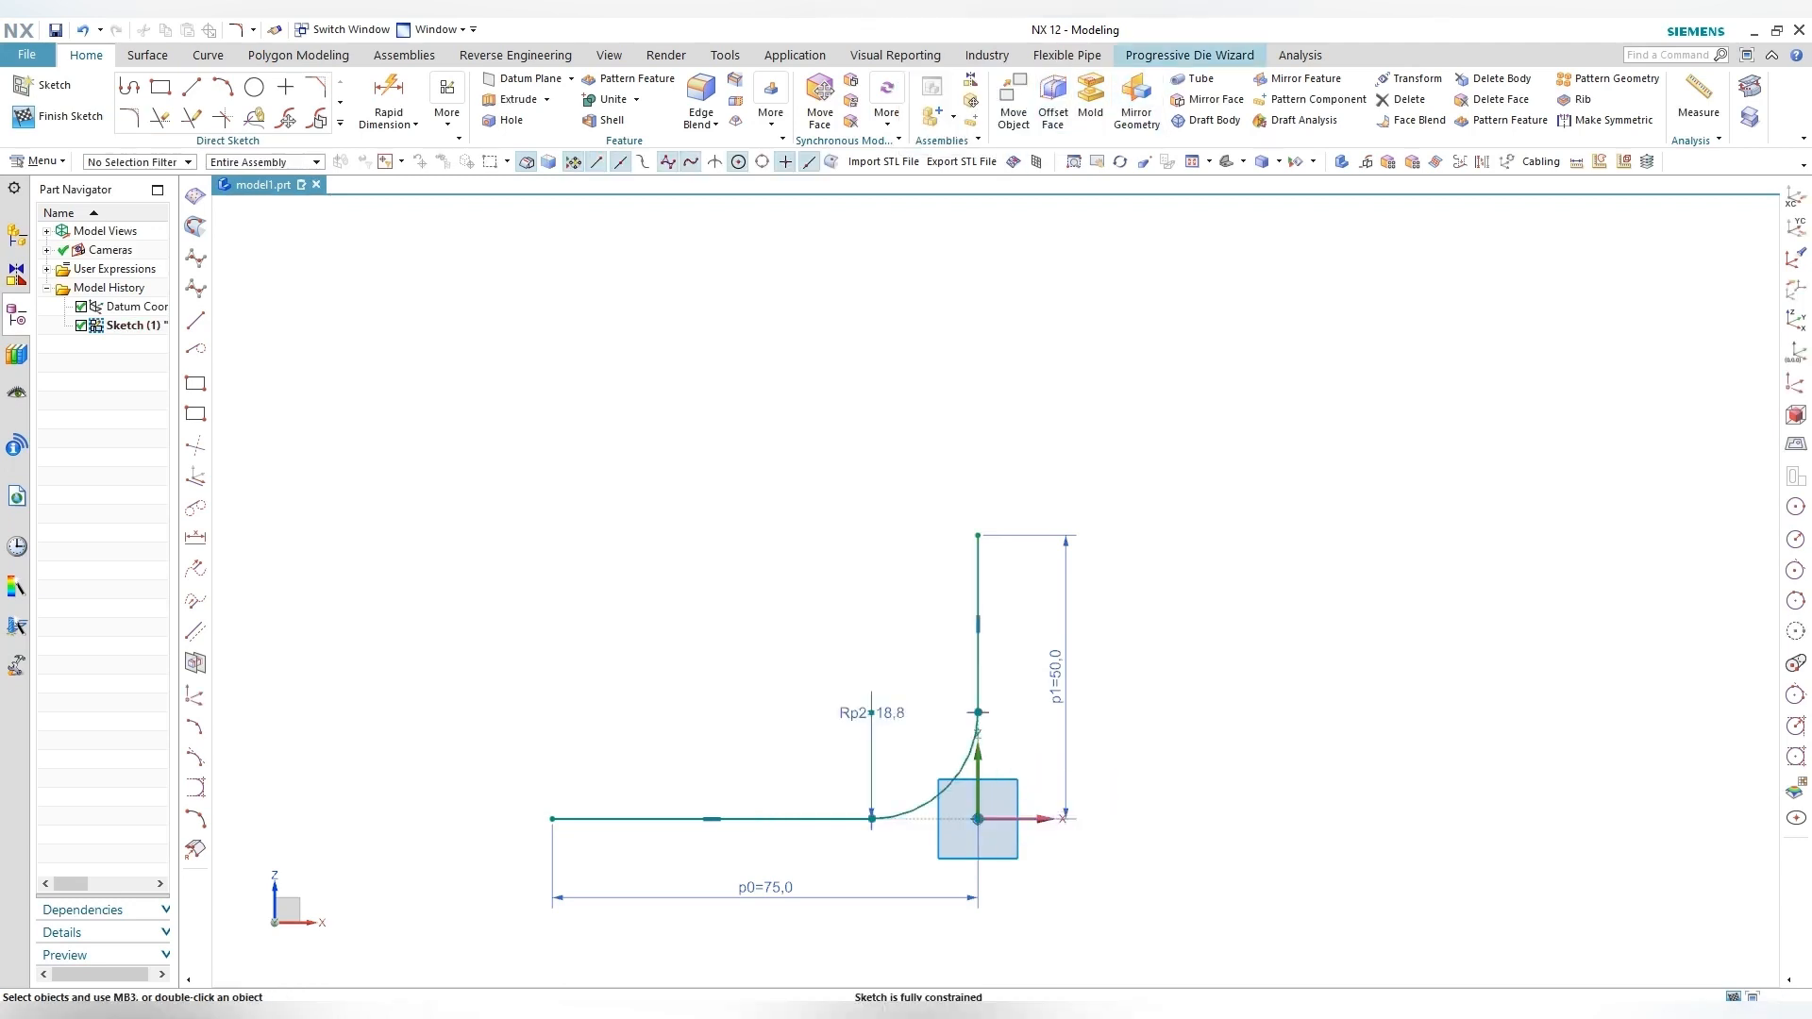
Step: Create a Tube along the filleted path with a 20 mm outer diameter and 15 mm inner diameter
left_click(1198, 78)
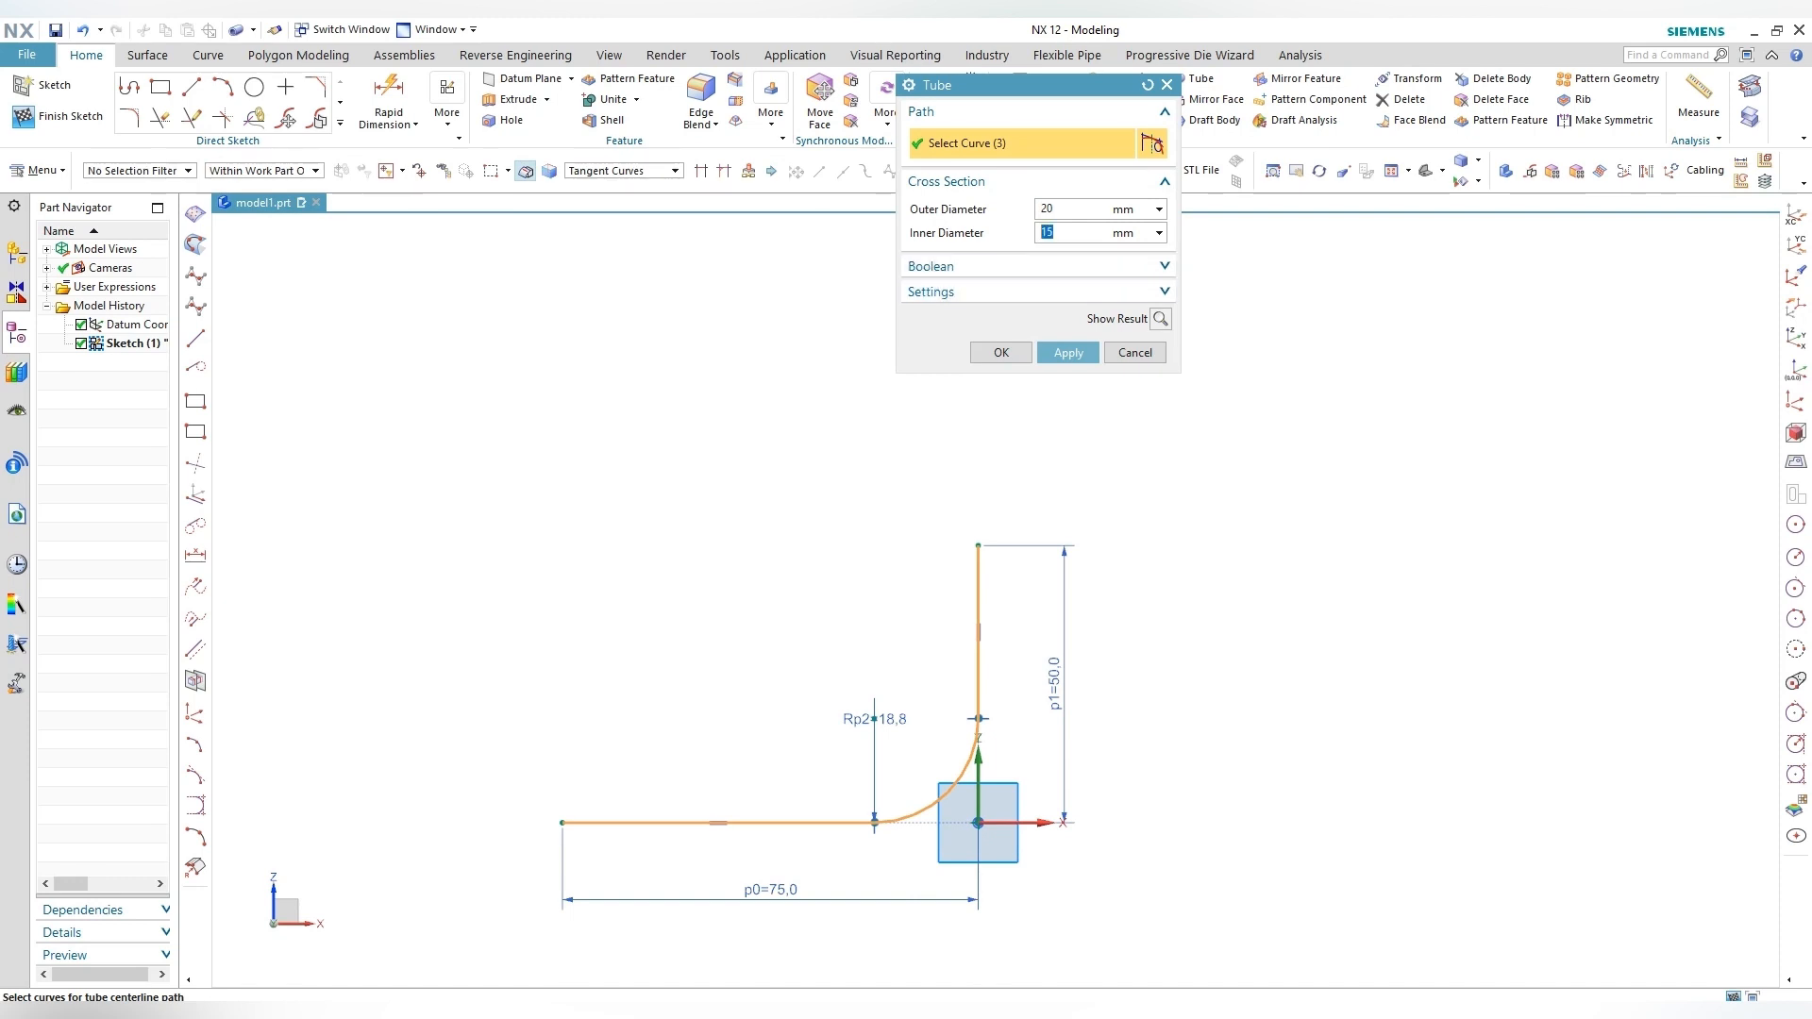
left_click(1068, 352)
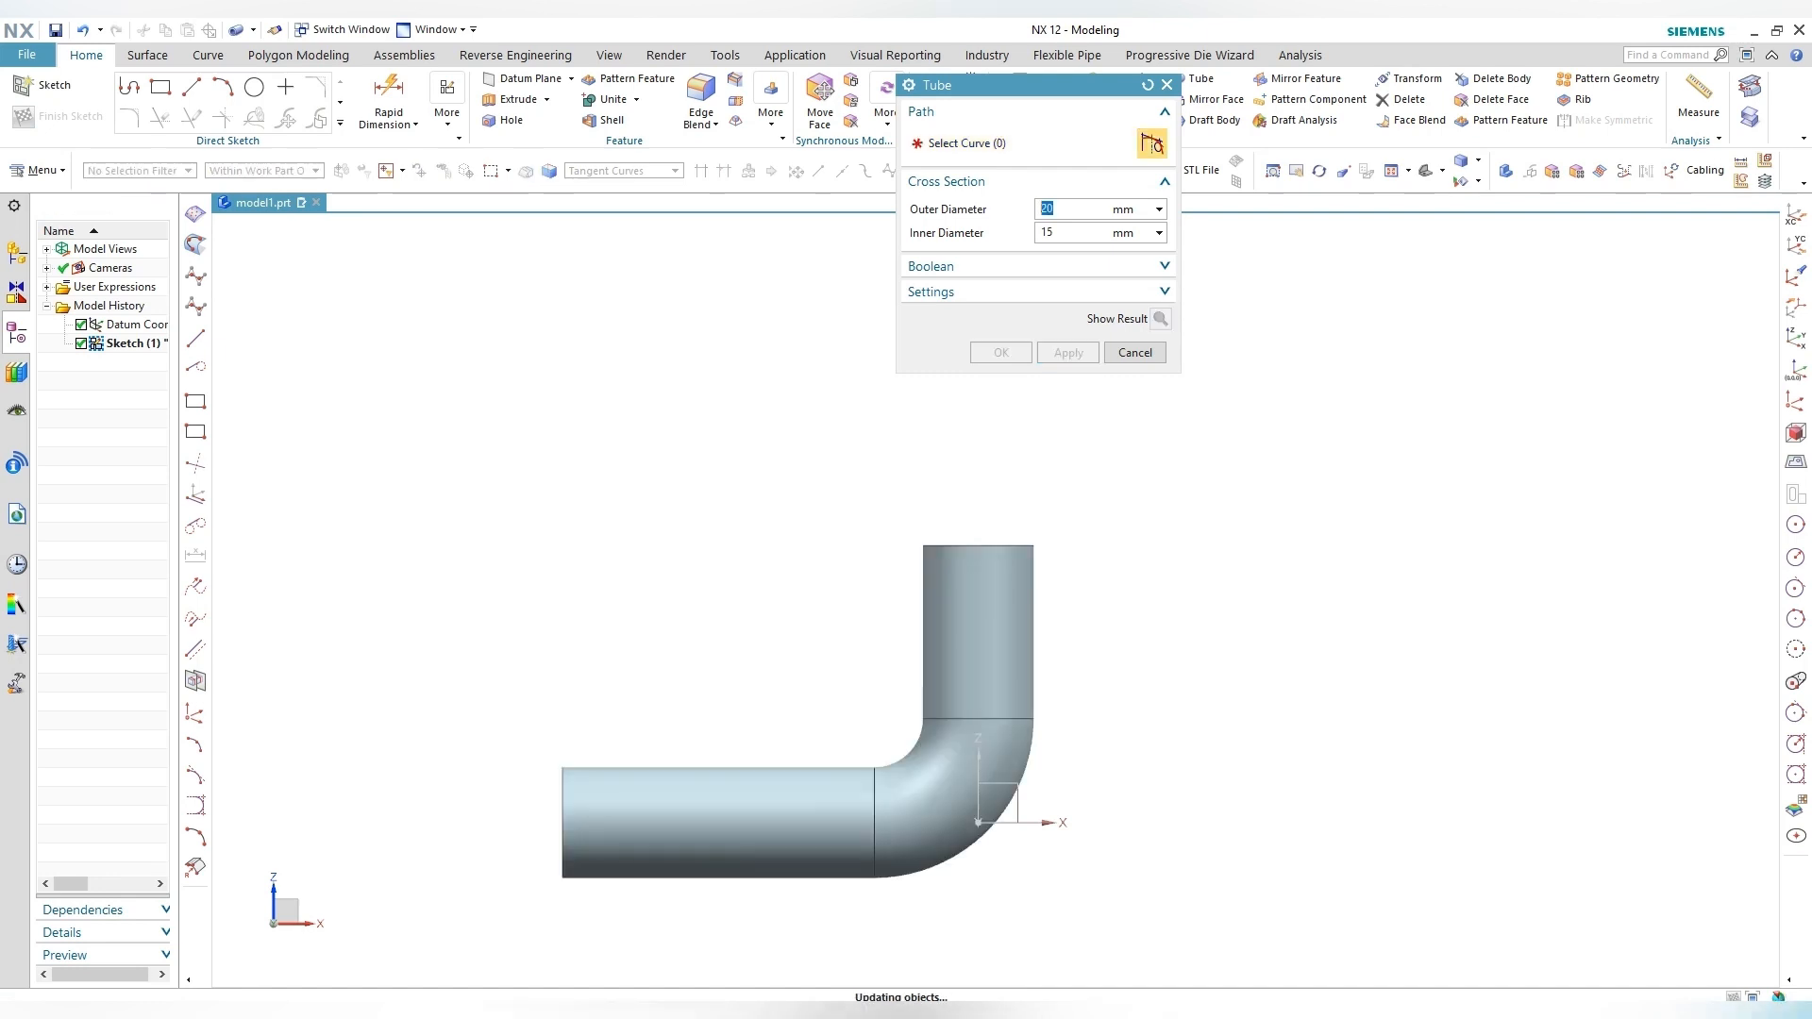
left_click(1135, 352)
Step: Hide the path sketch inside the tube
middle_click_drag(1085, 490, 1203, 547)
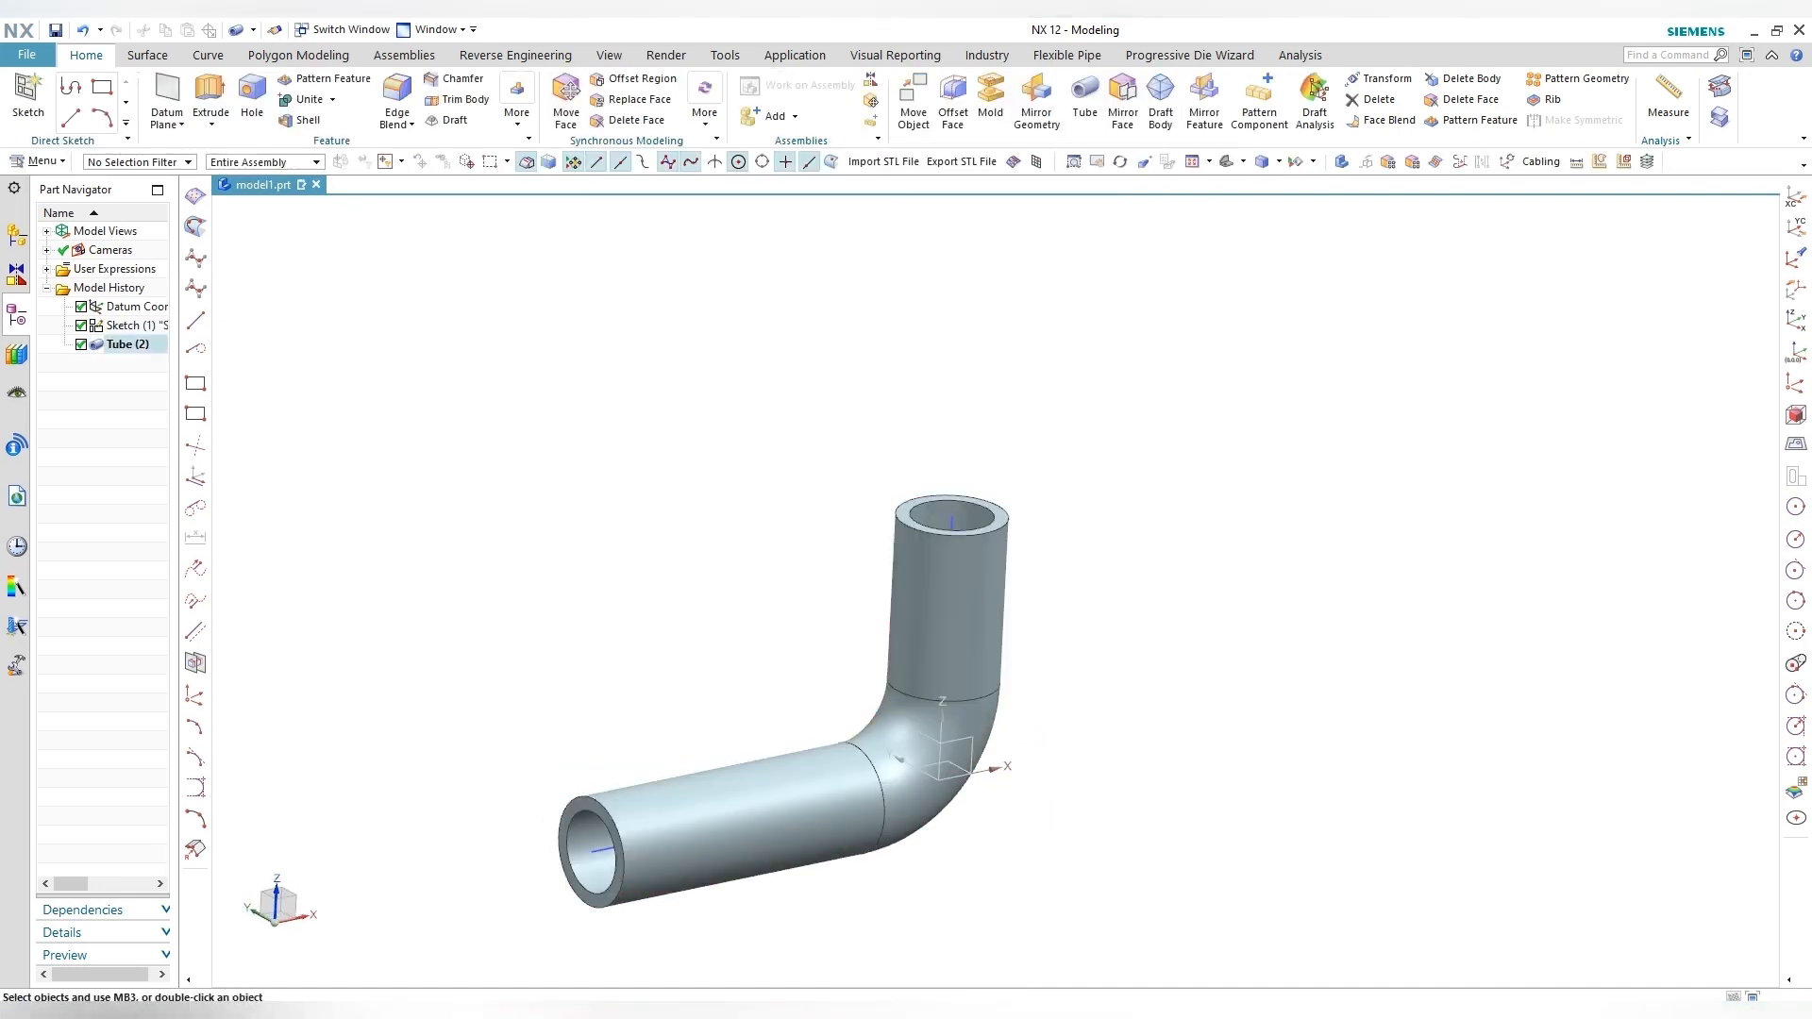
left_click(951, 523)
key("ctrl+b")
scroll(960, 483, "down", 3)
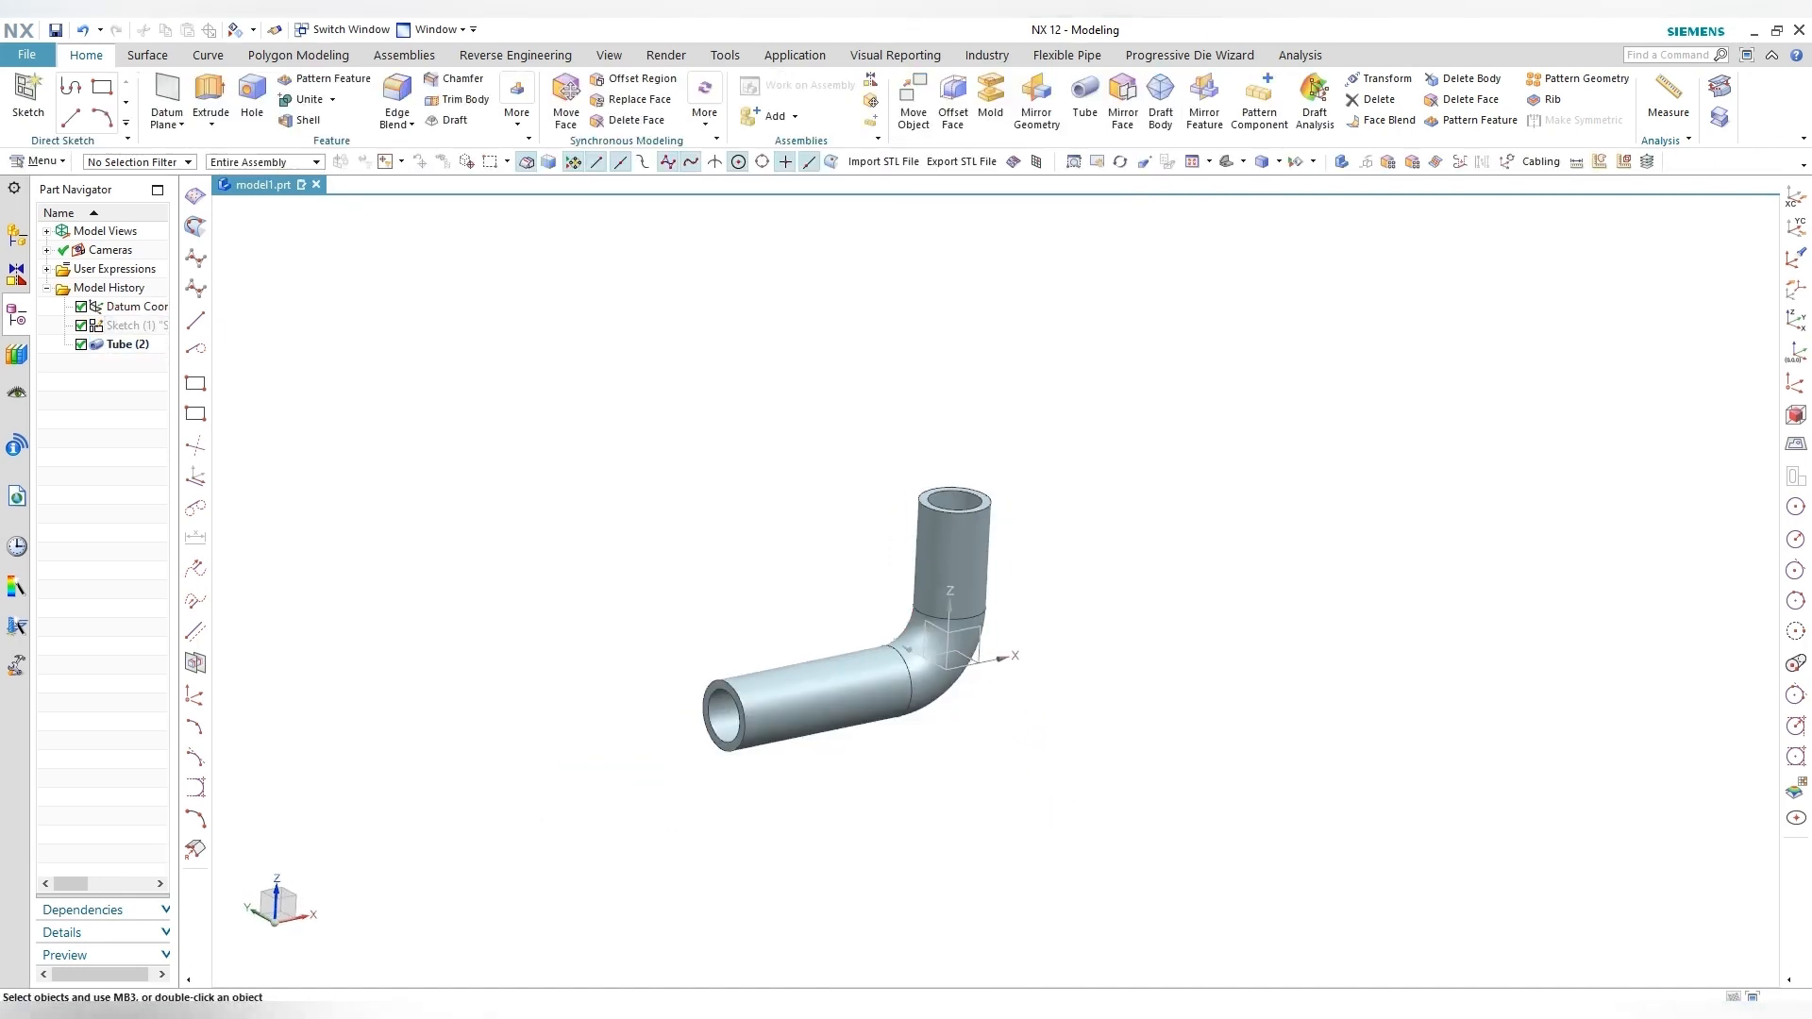
Step: Create a new sketch on the annular end face of the tube's horizontal leg
middle_click_drag(961, 483, 1038, 425)
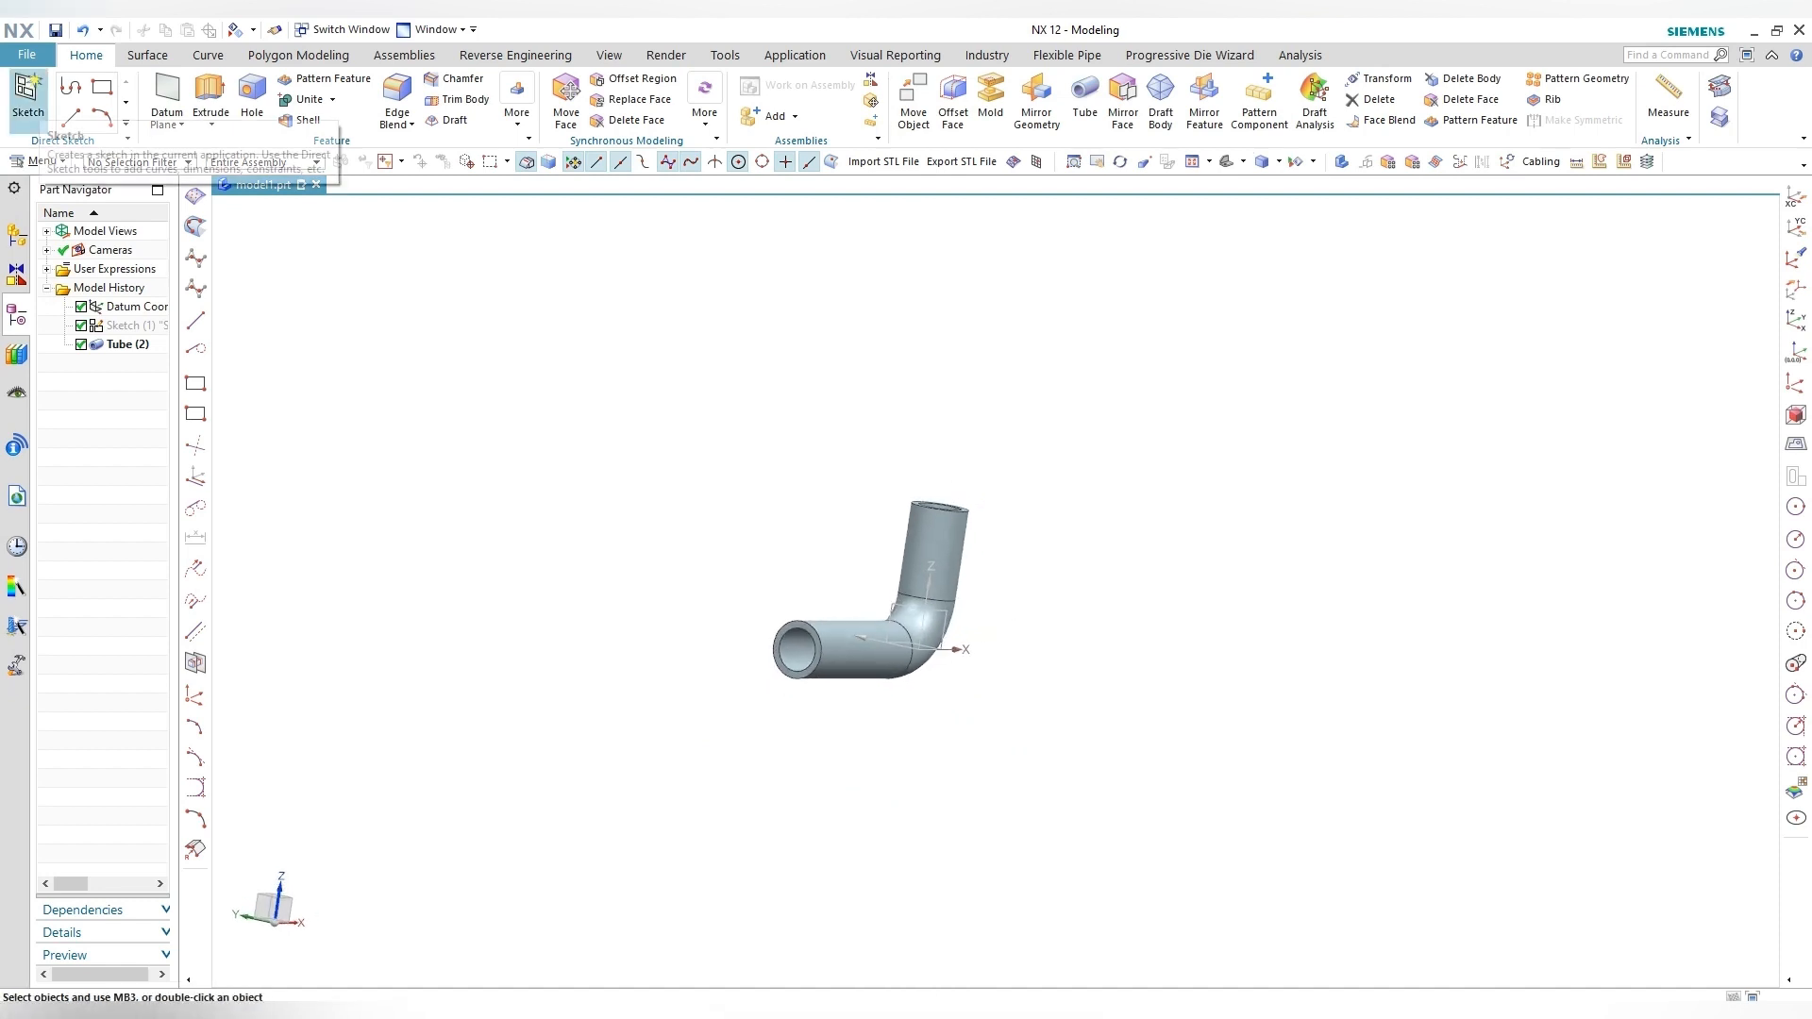
left_click(28, 95)
scroll(797, 649, "up", 4)
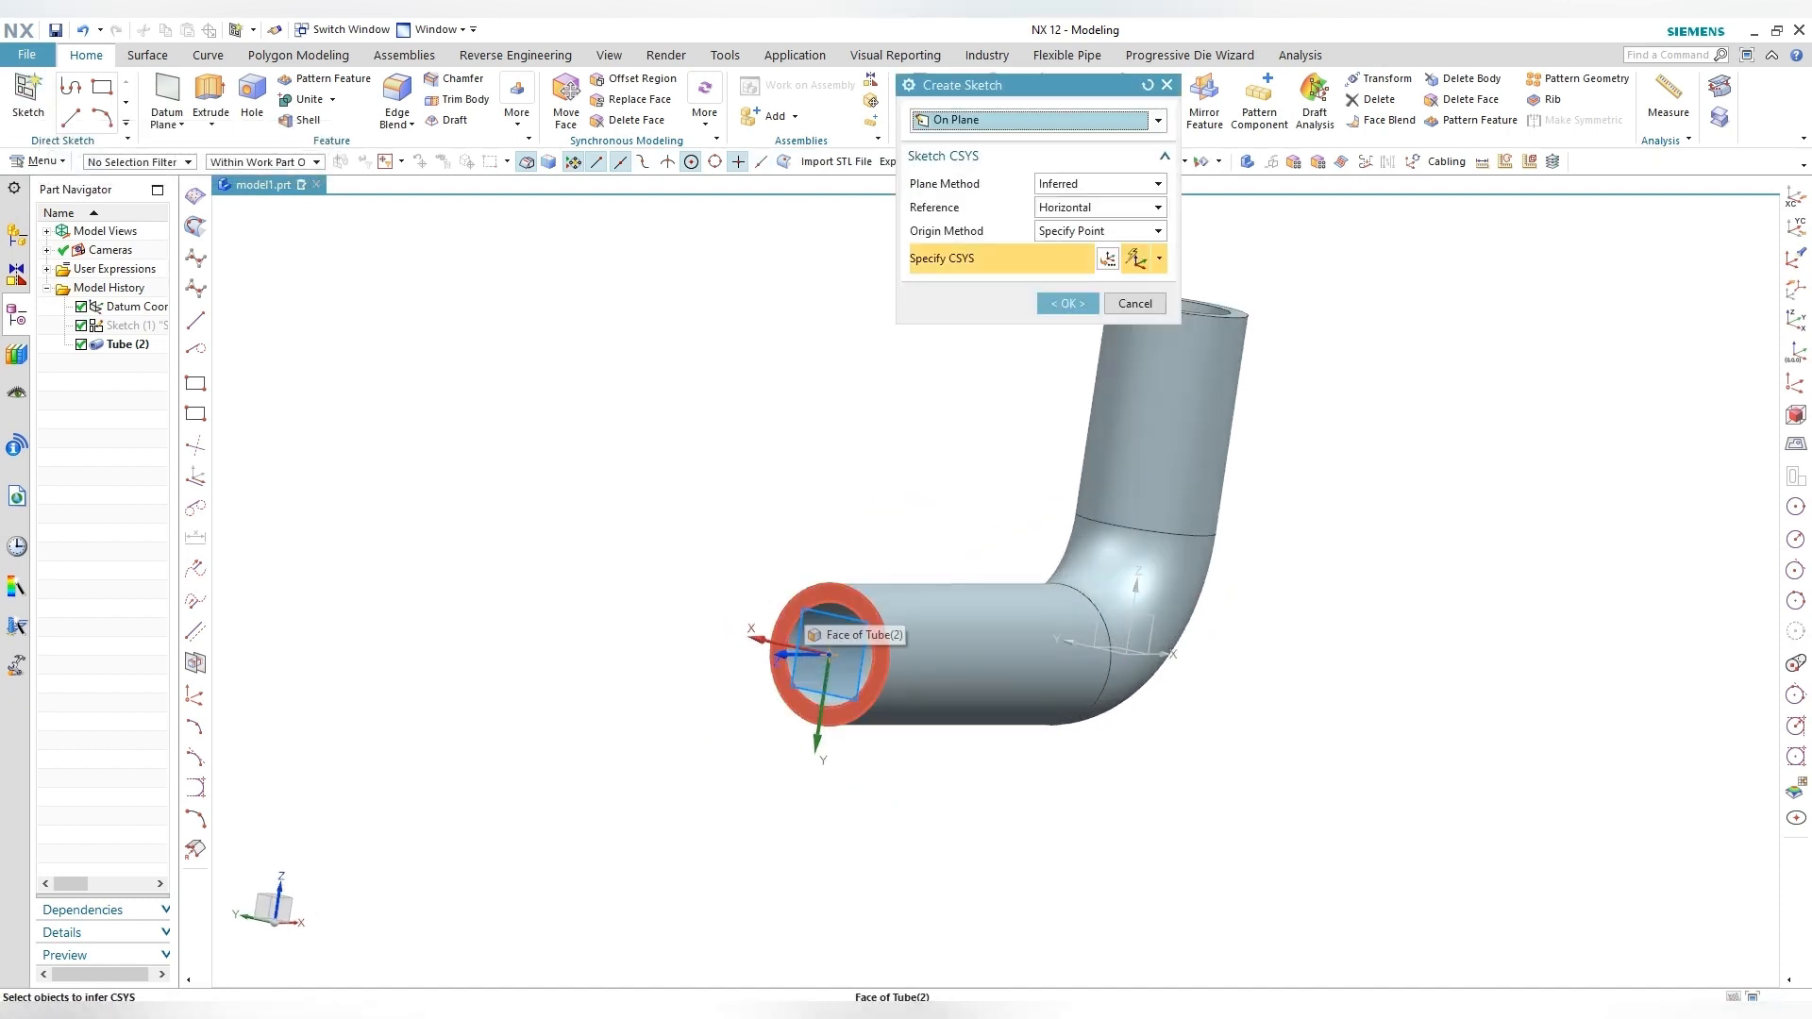
left_click(785, 664)
middle_click(785, 665)
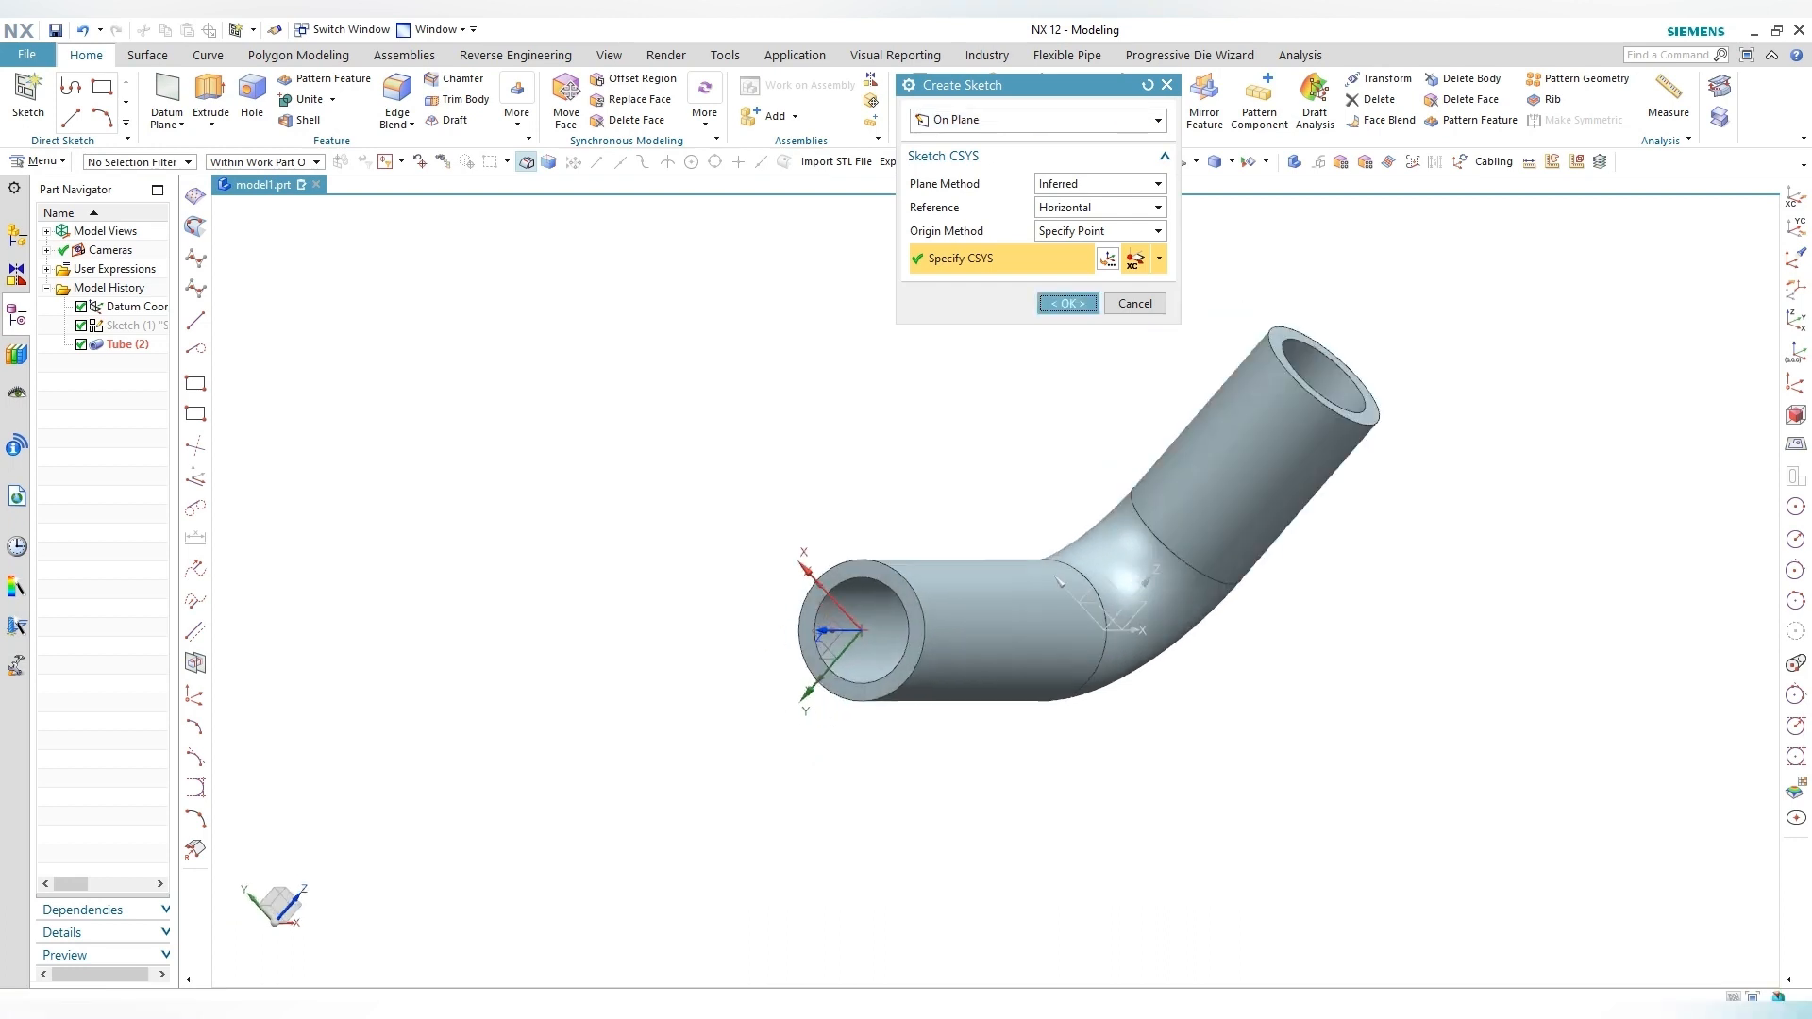
left_click(1238, 618)
Step: Draw two circles about 73 mm and 49 mm in diameter centred on the sketch origin, and place their dimensions outside the circles
scroll(1238, 622, "down", 4)
scroll(1238, 622, "up", 8)
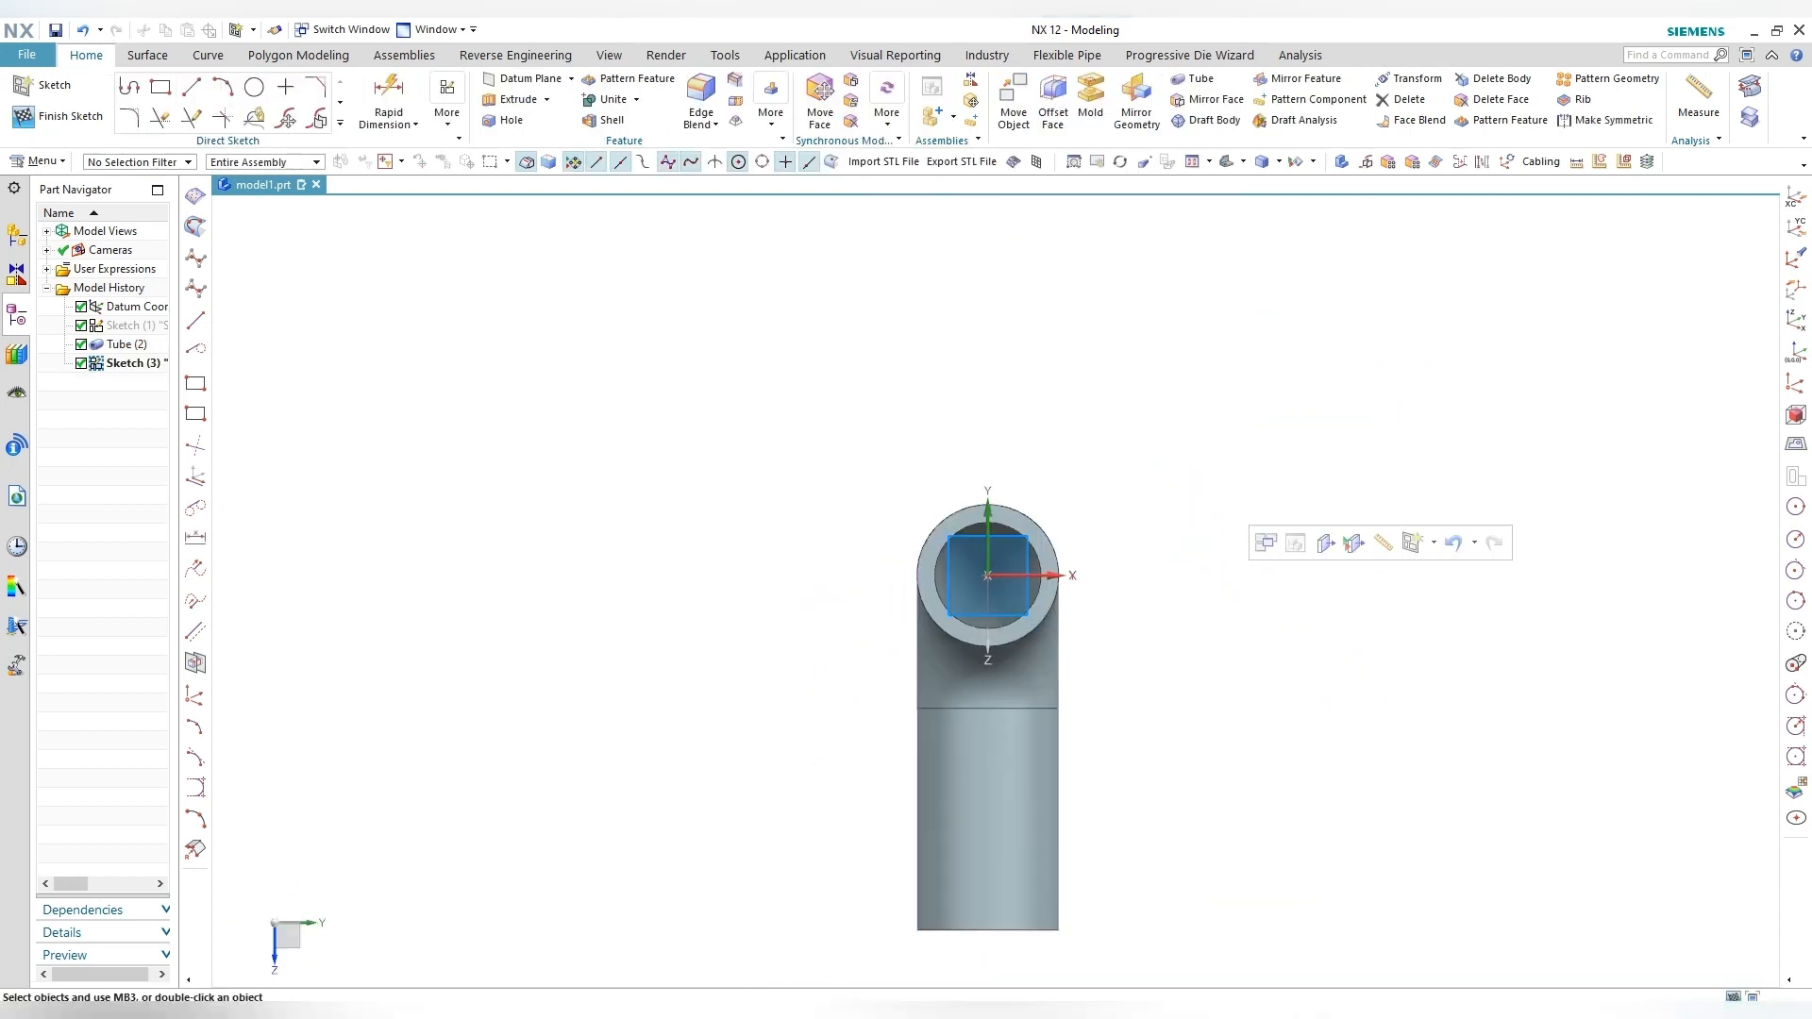
scroll(774, 560, "down", 3)
scroll(759, 570, "down", 3)
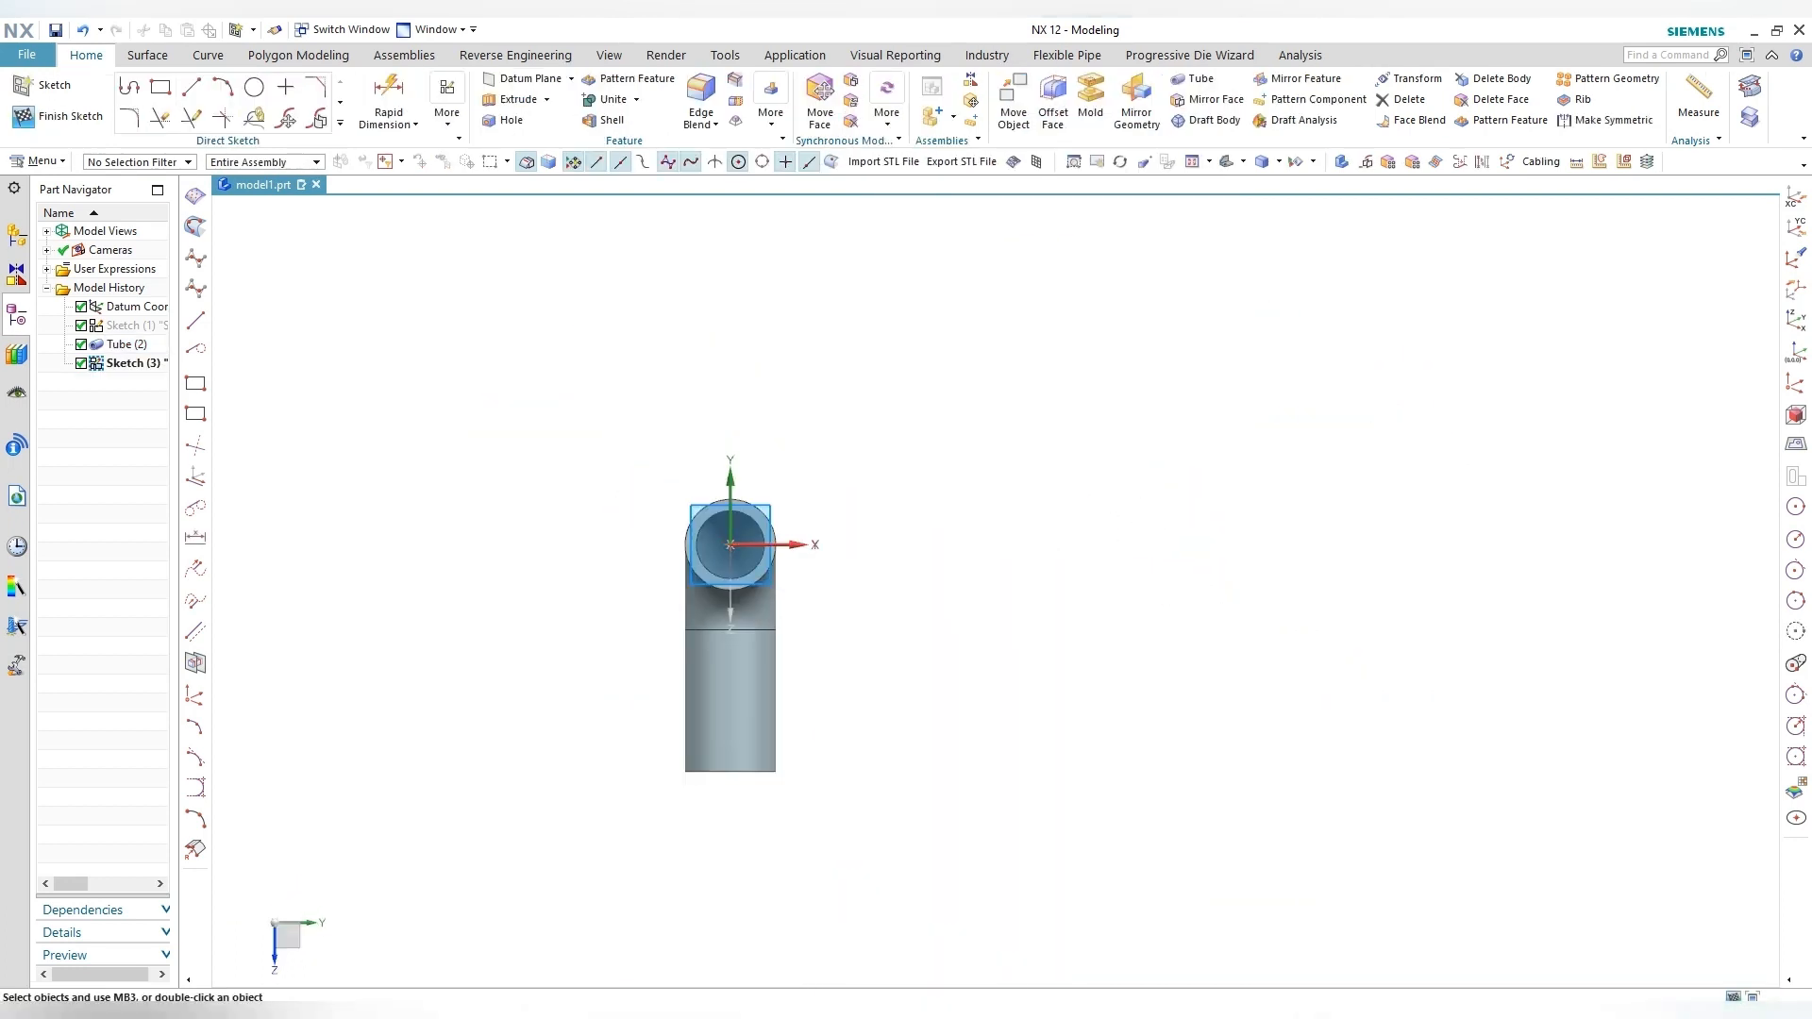
left_click(254, 88)
left_click(730, 544)
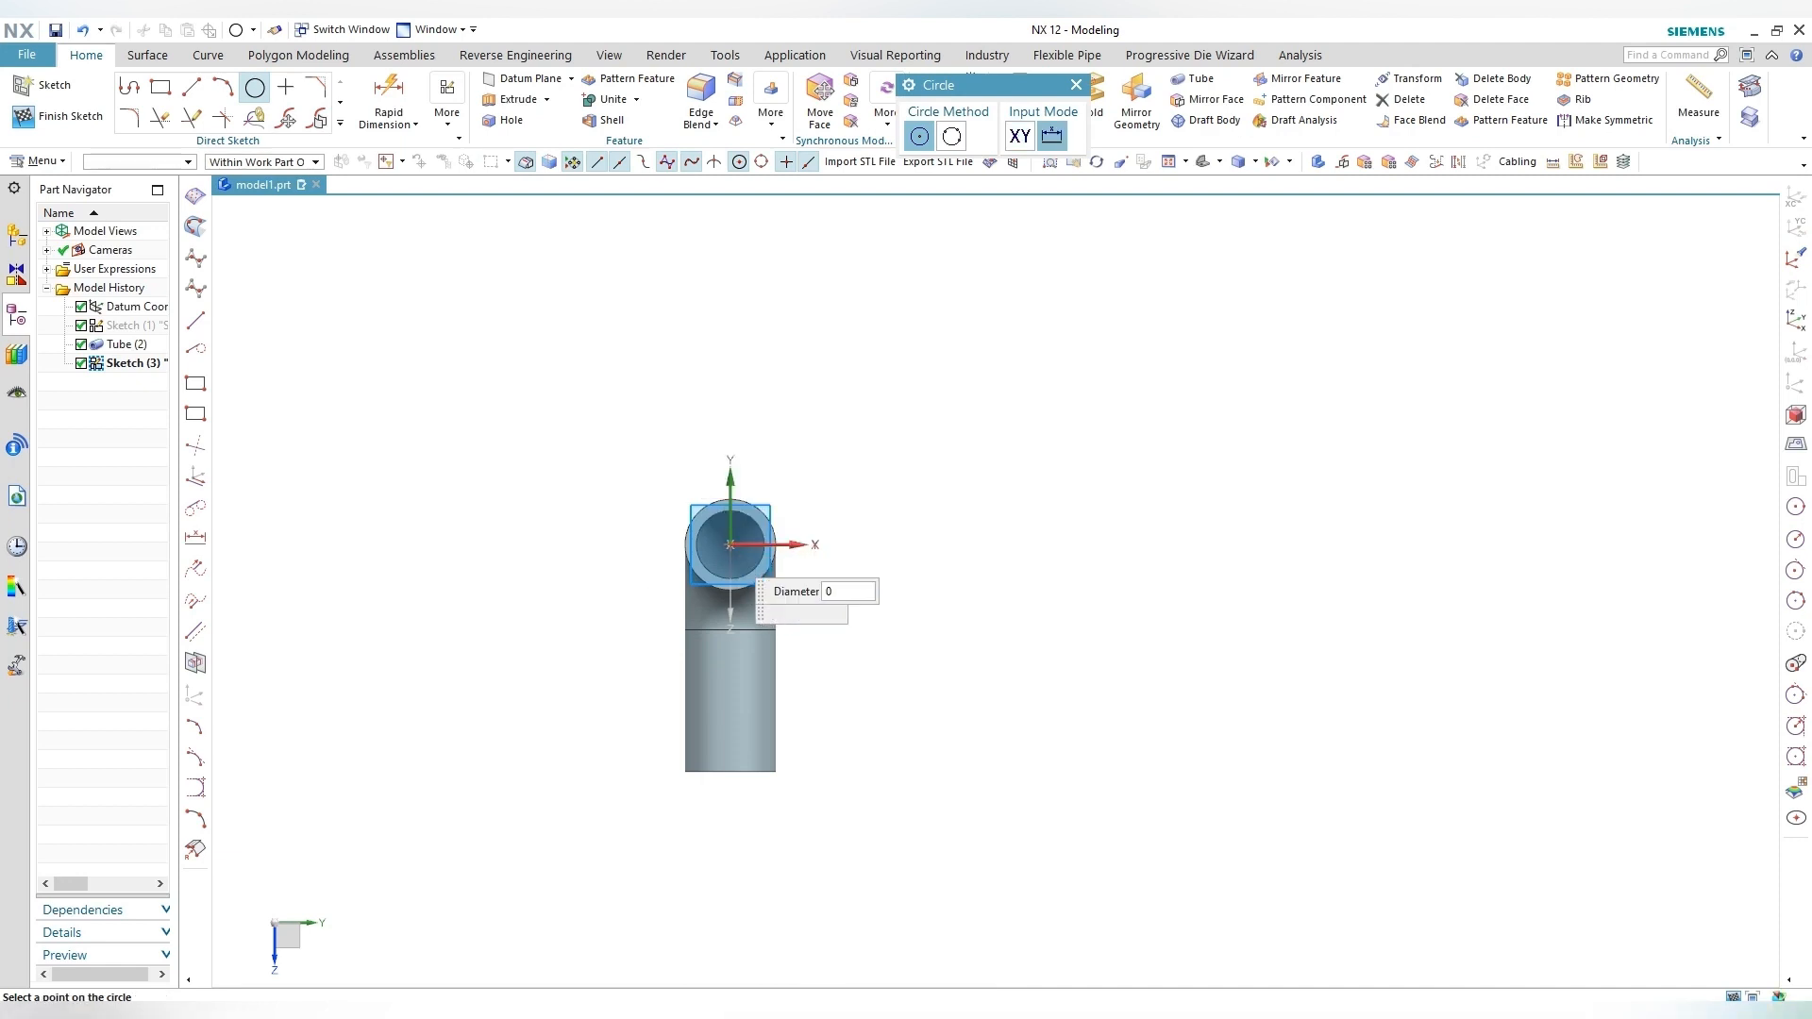
left_click(565, 552)
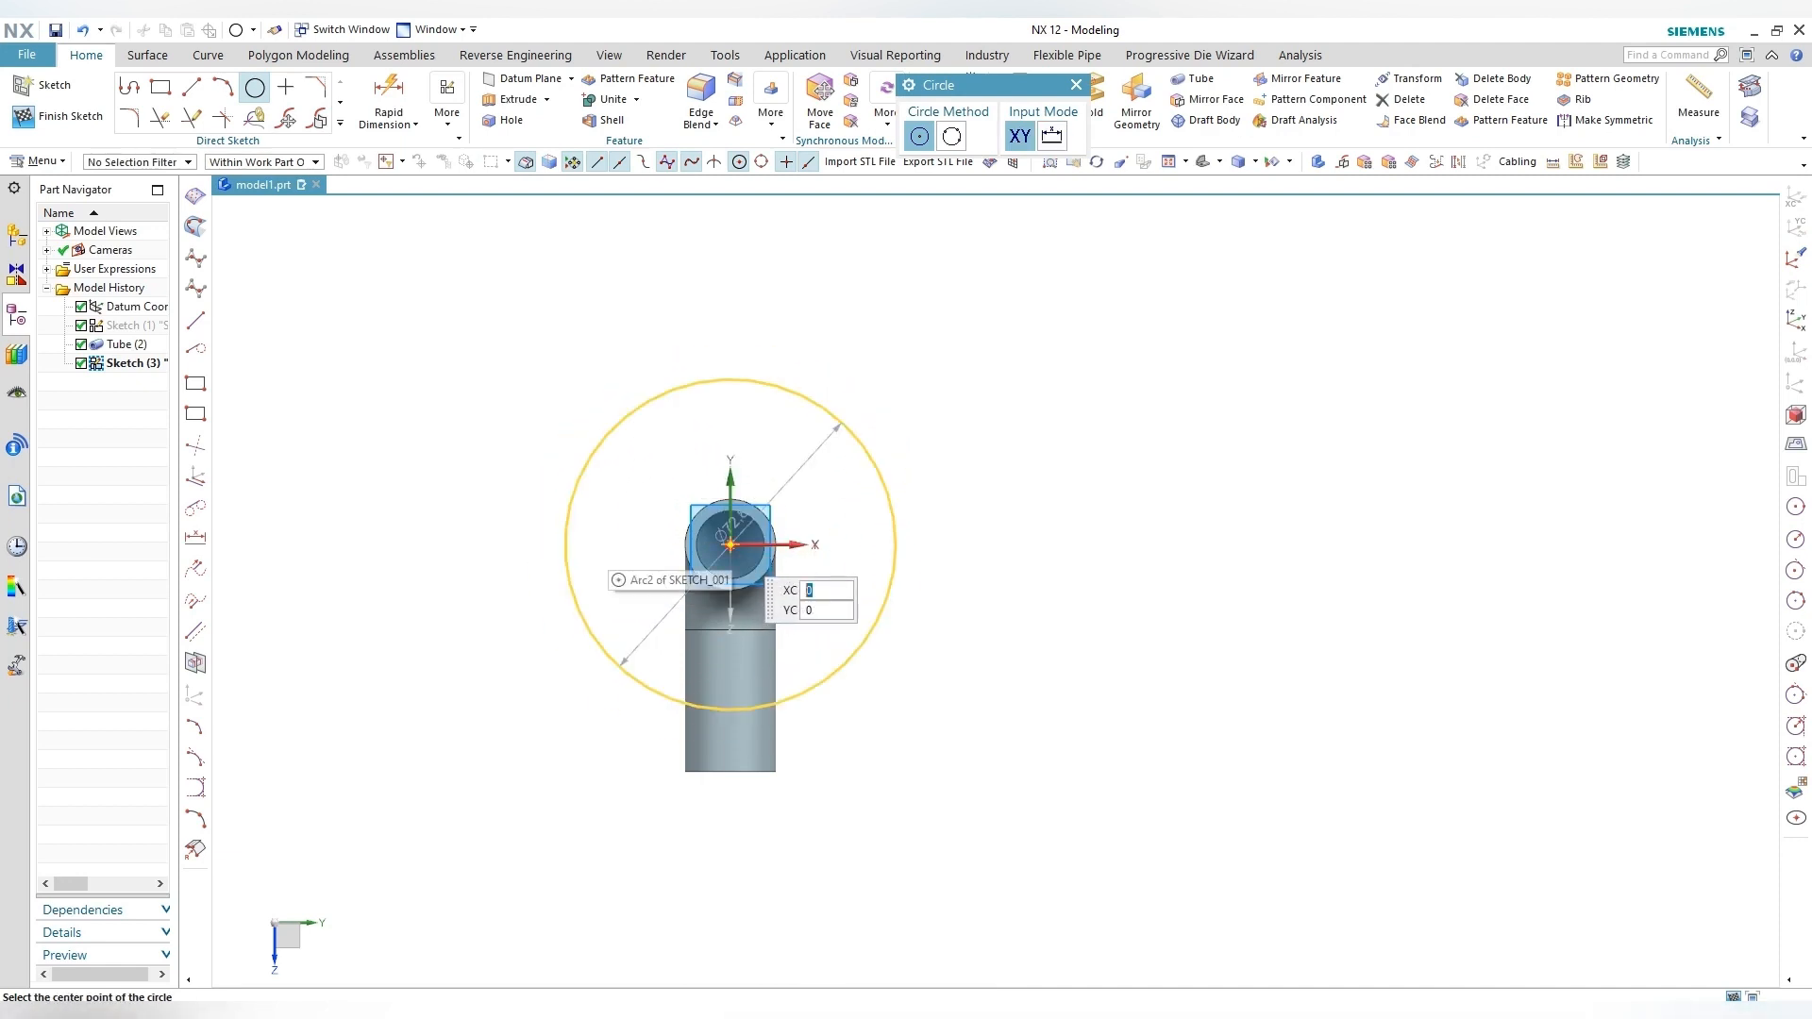
left_click(730, 544)
left_click(619, 541)
key("Escape")
left_click_drag(819, 447, 1027, 442)
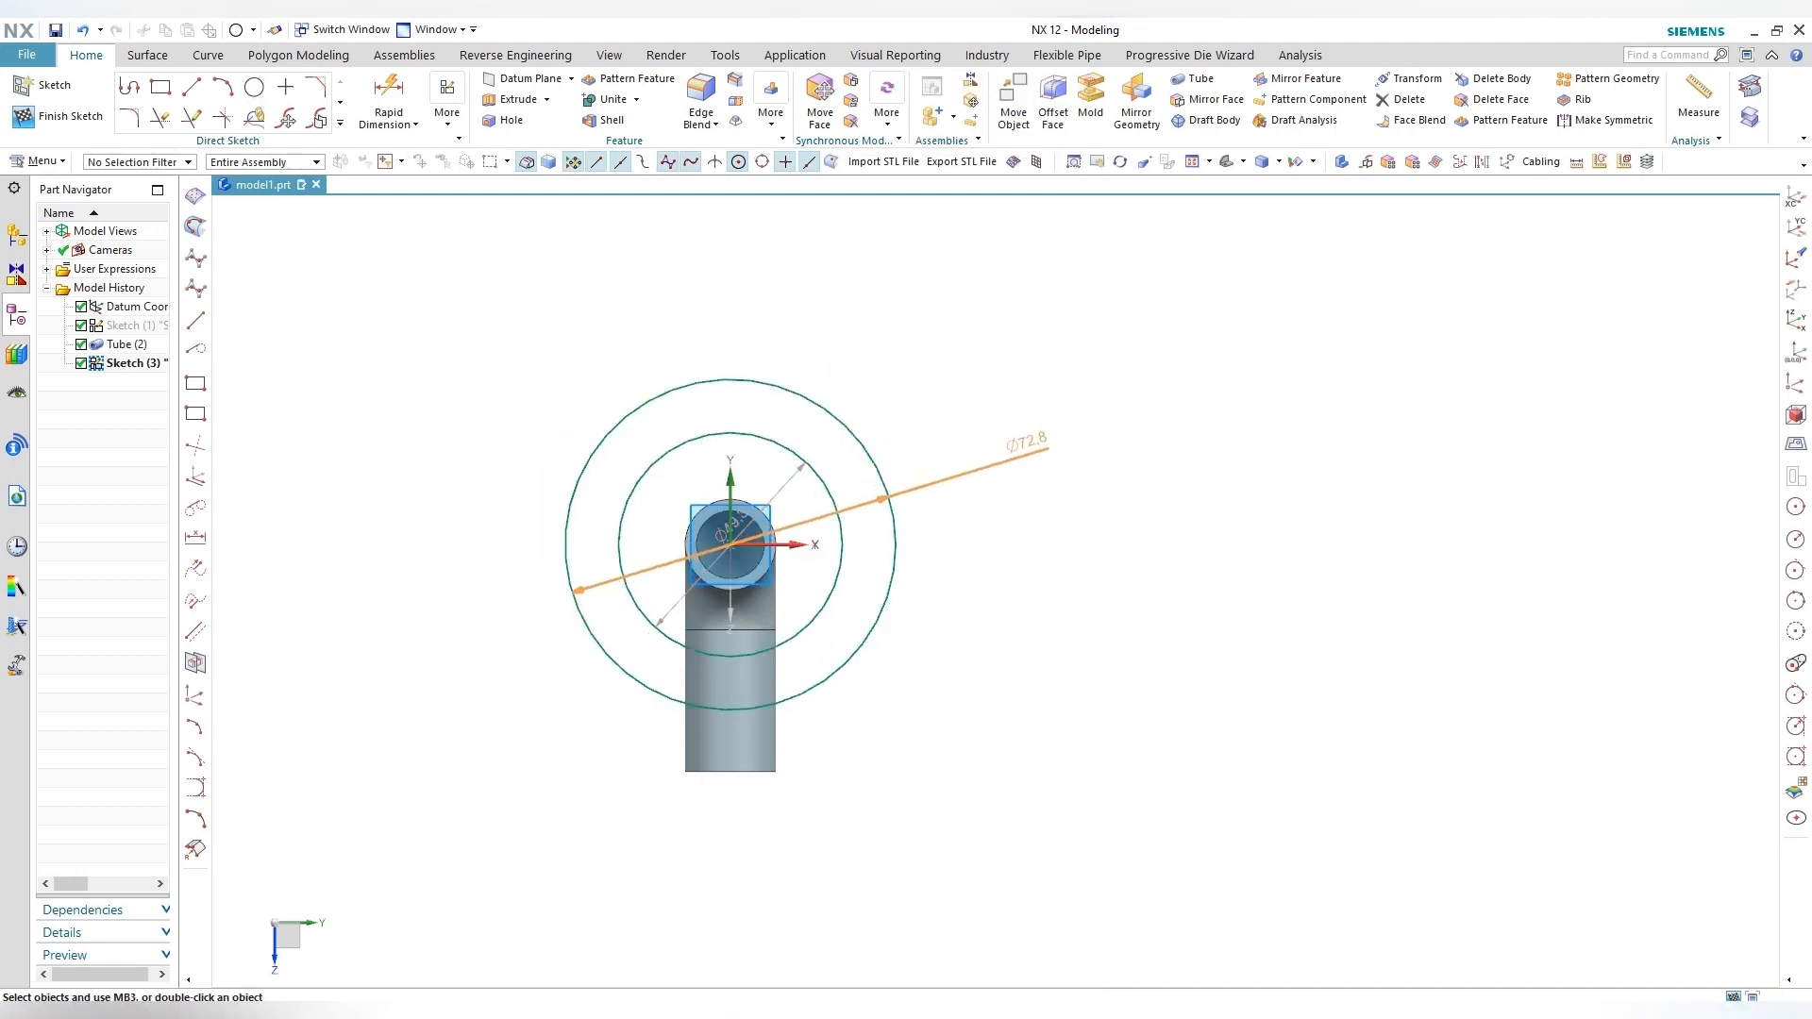
left_click_drag(731, 525, 873, 434)
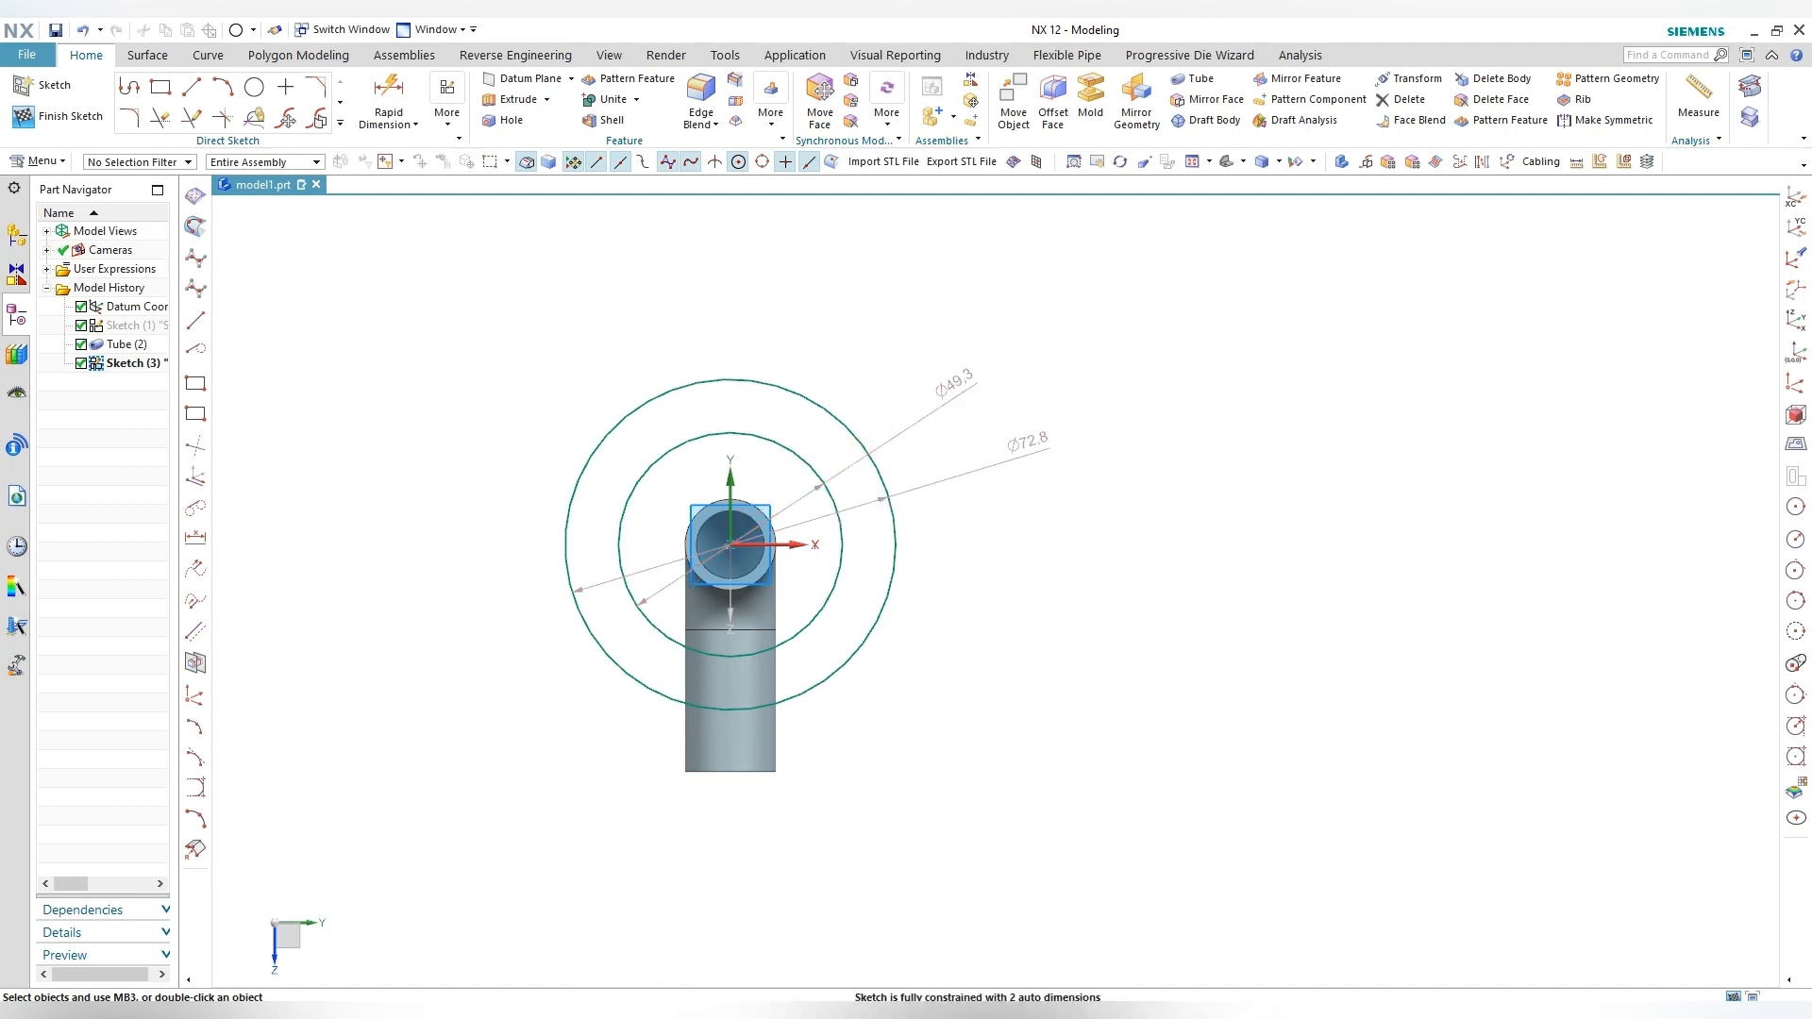
Step: Set the outer circle's diameter to 57.5 mm and the inner circle's to 47.5 mm, and convert the inner circle to reference
double_click(1030, 446)
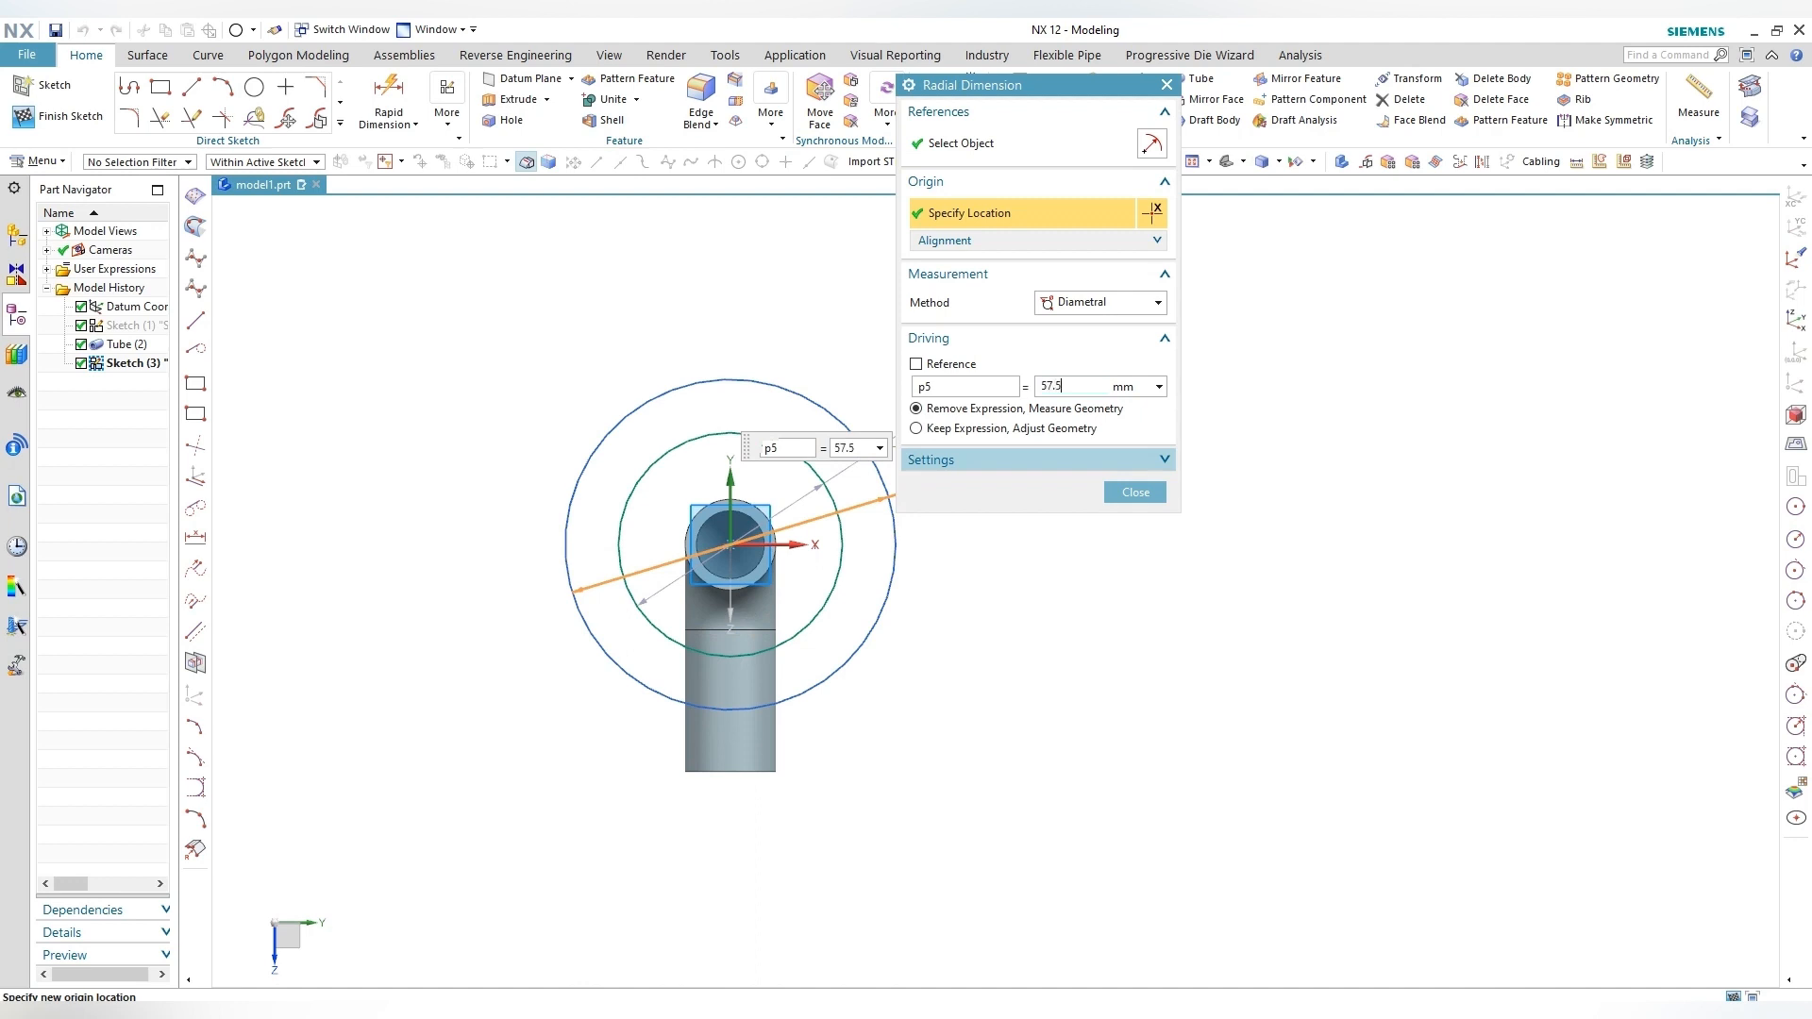
key("Return")
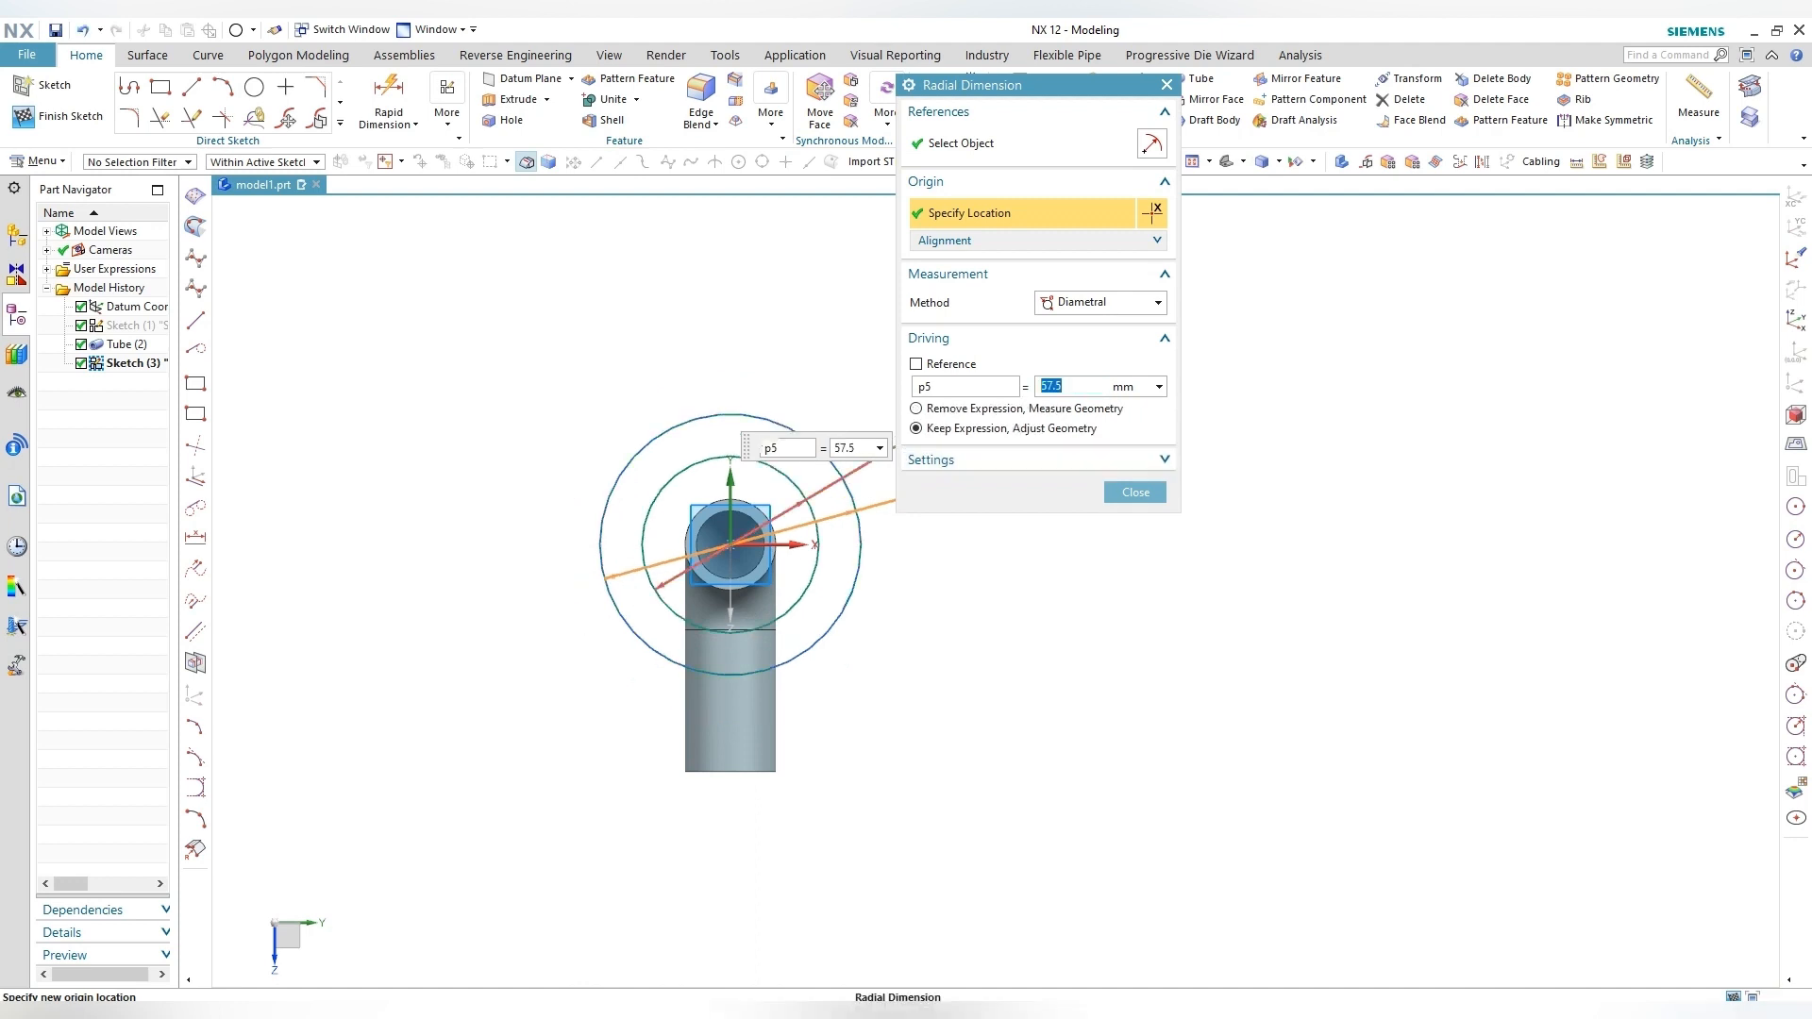
double_click(804, 501)
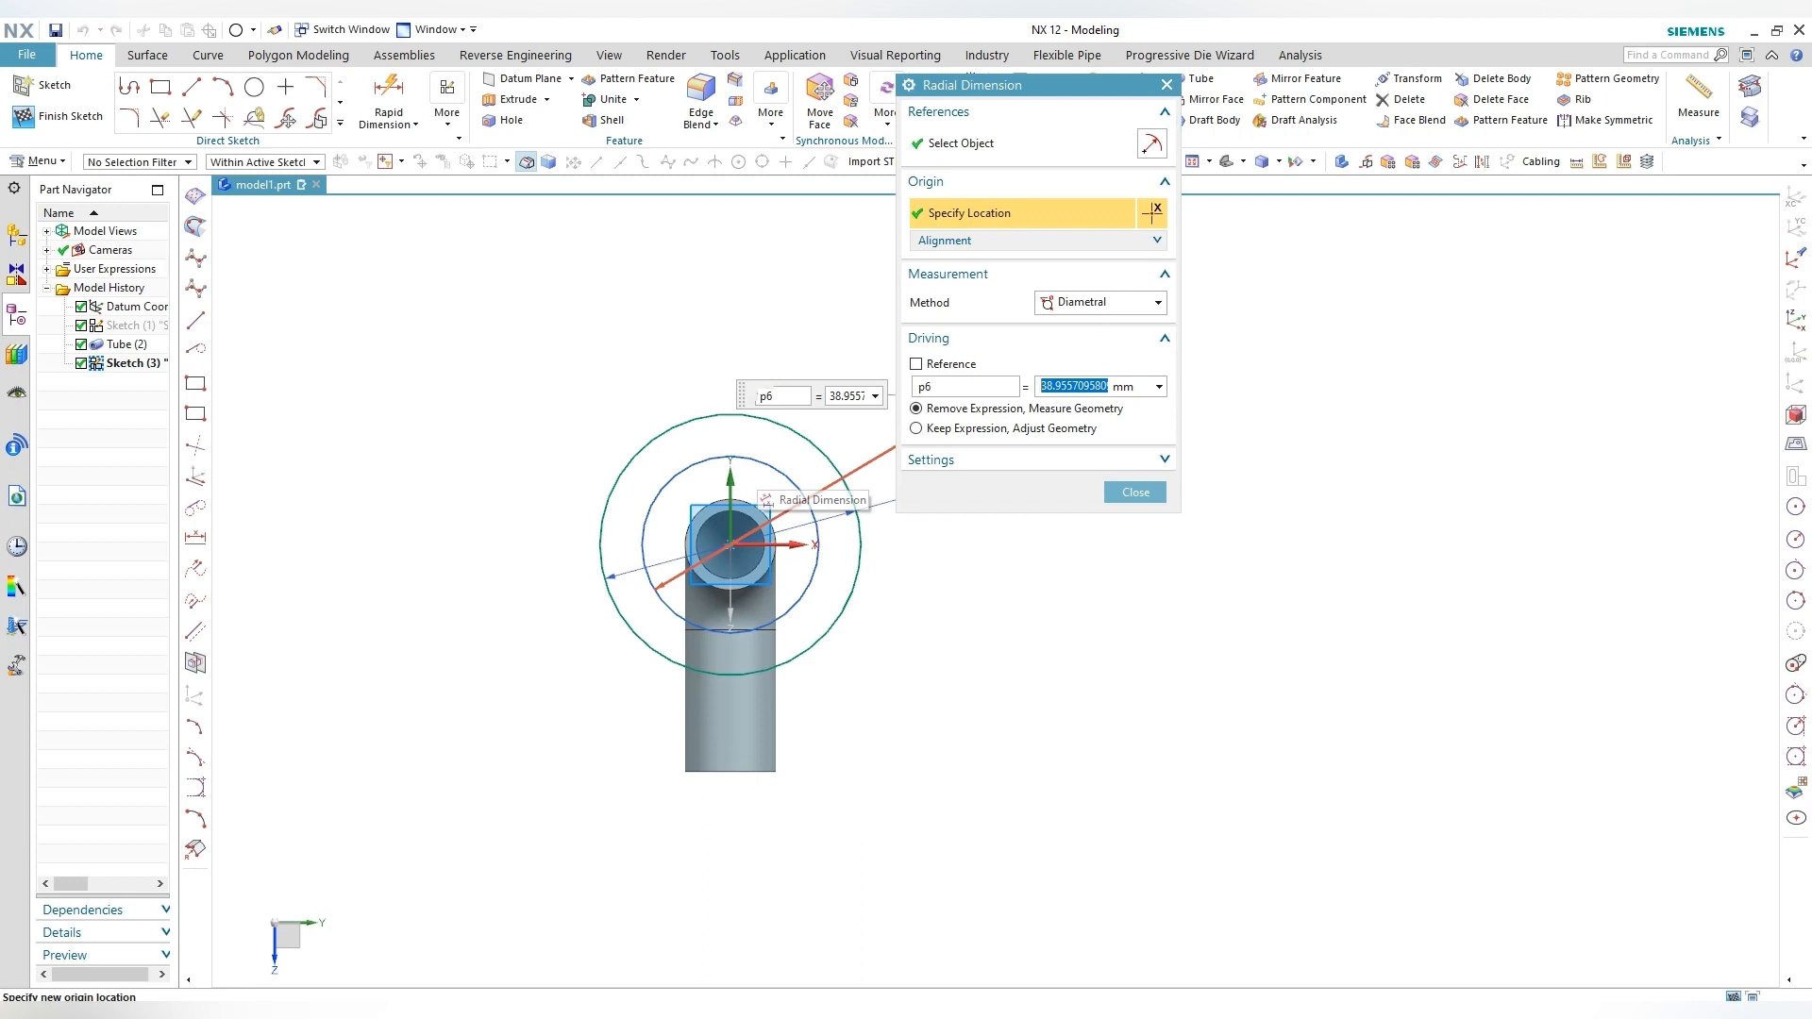
key("Return")
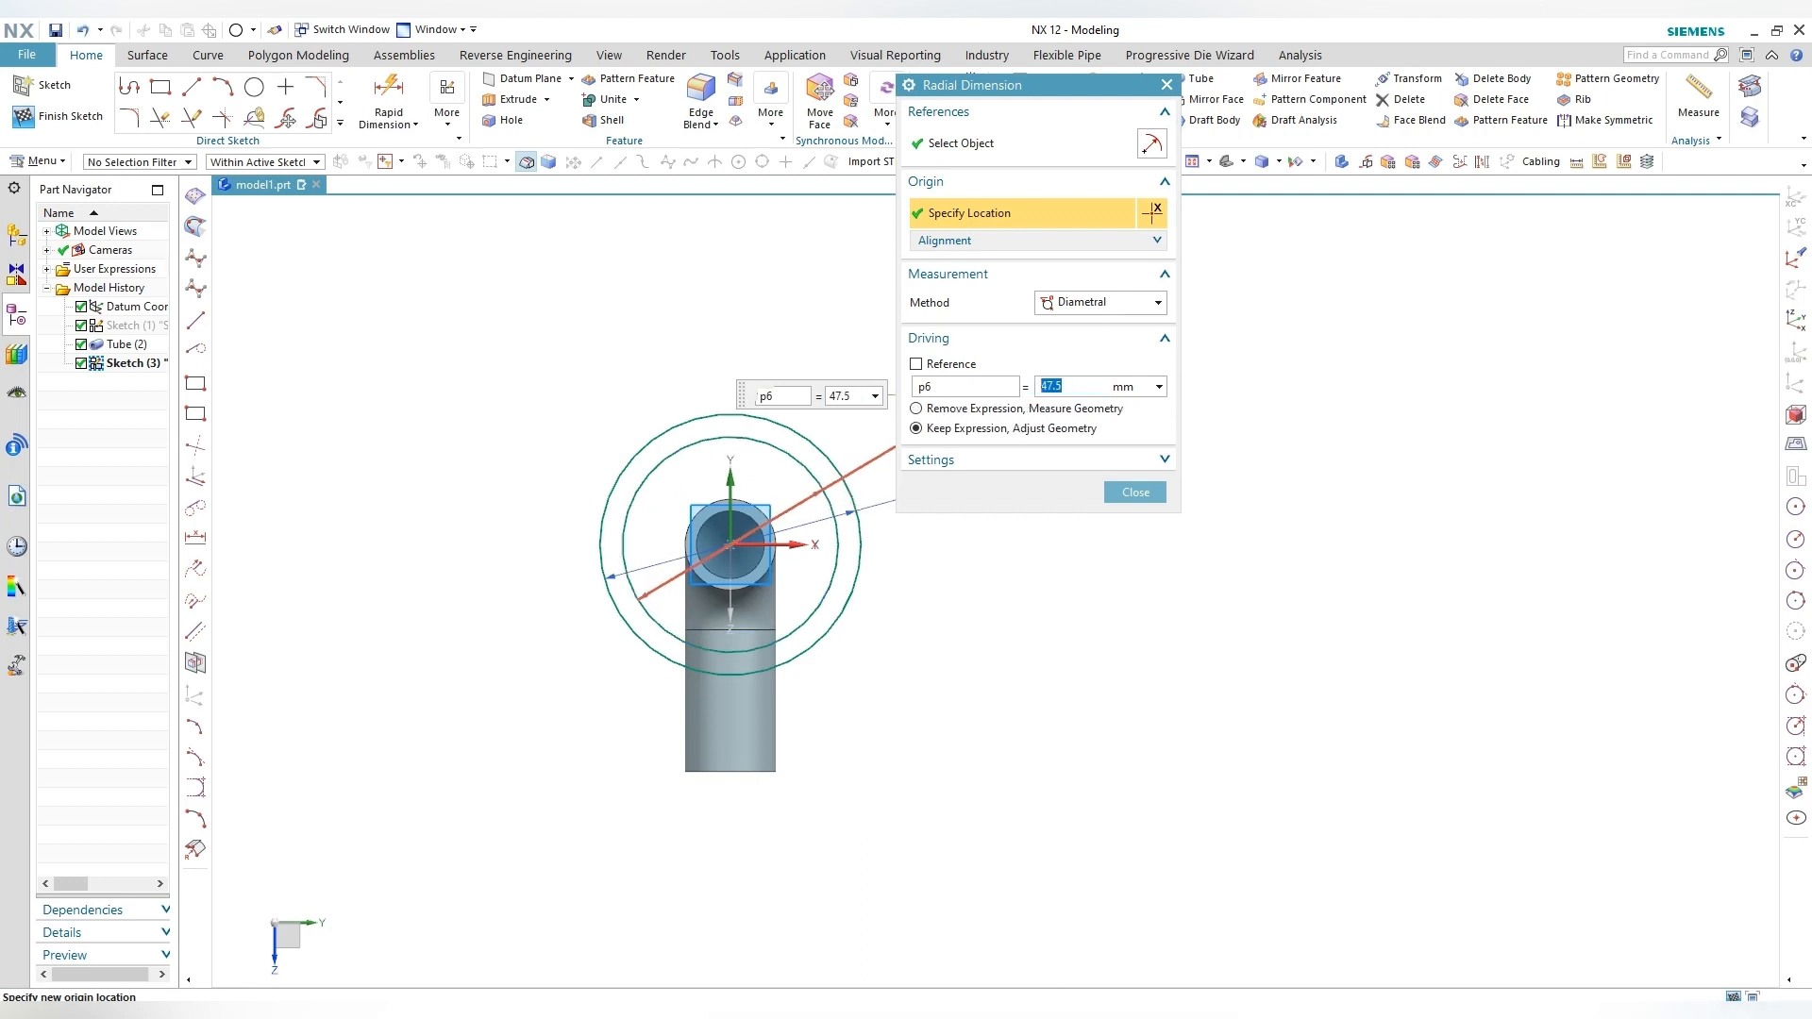
key("Return")
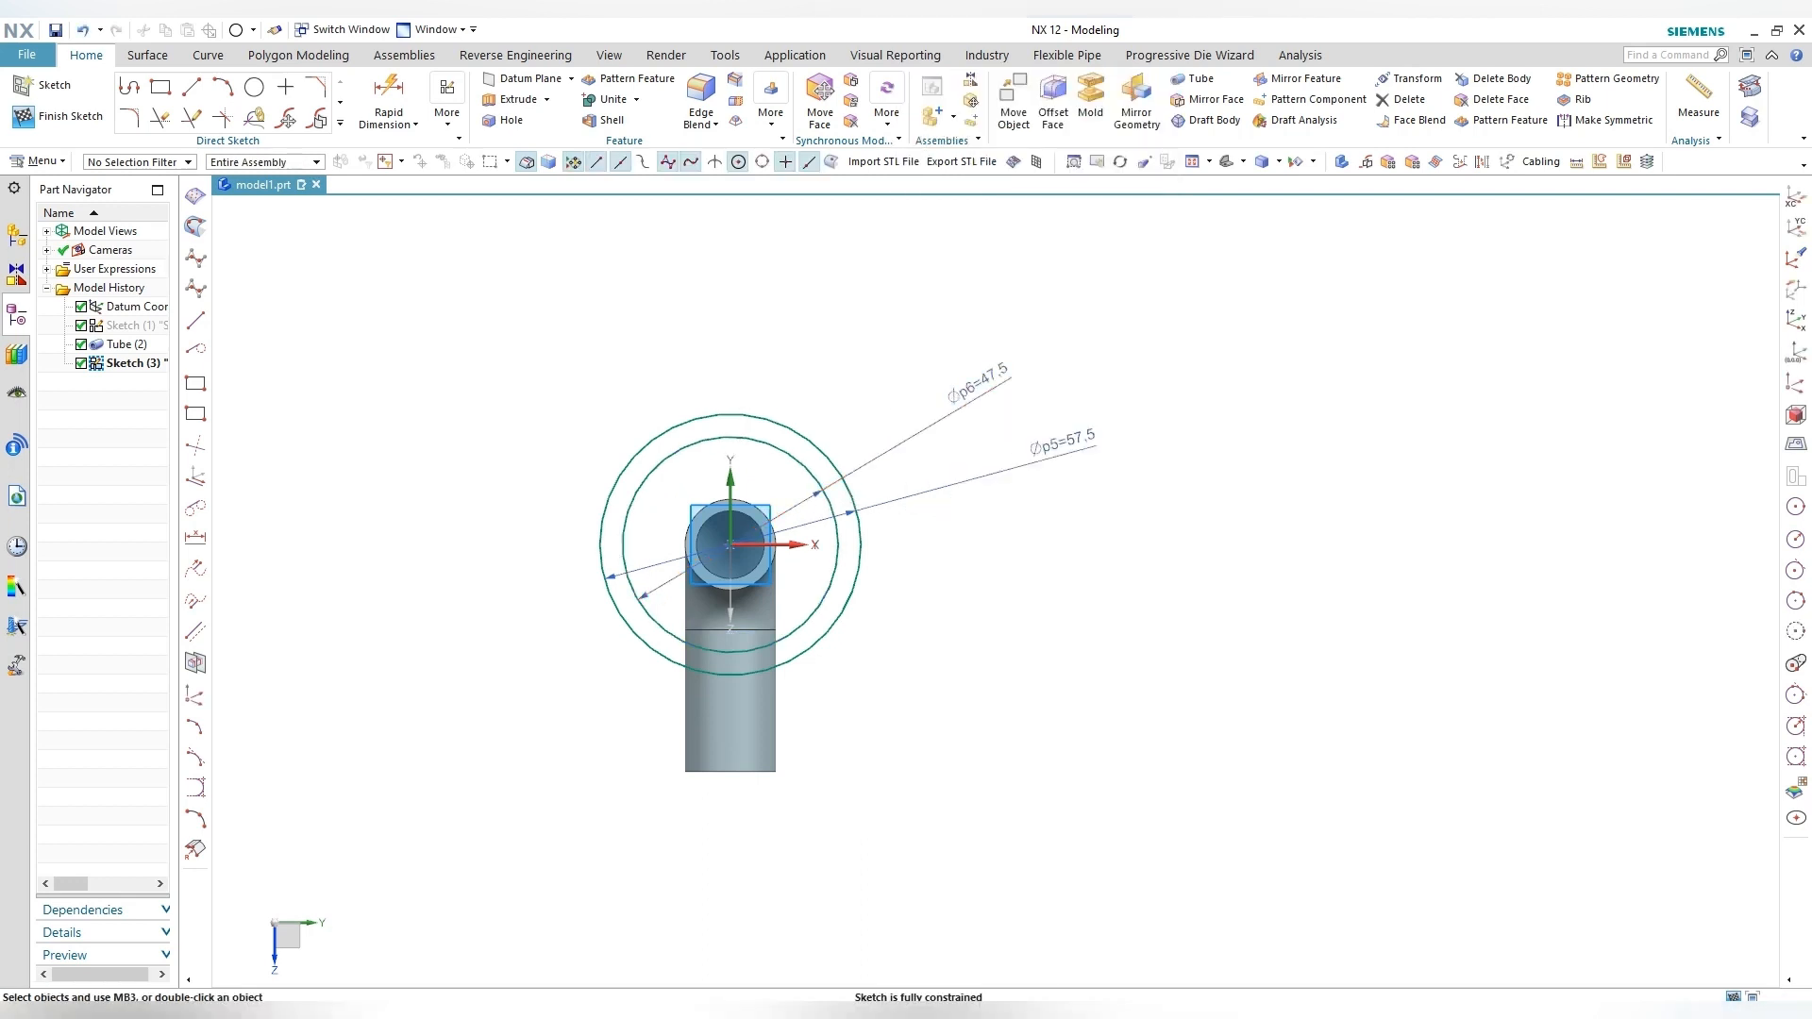
right_click(759, 439)
left_click(836, 412)
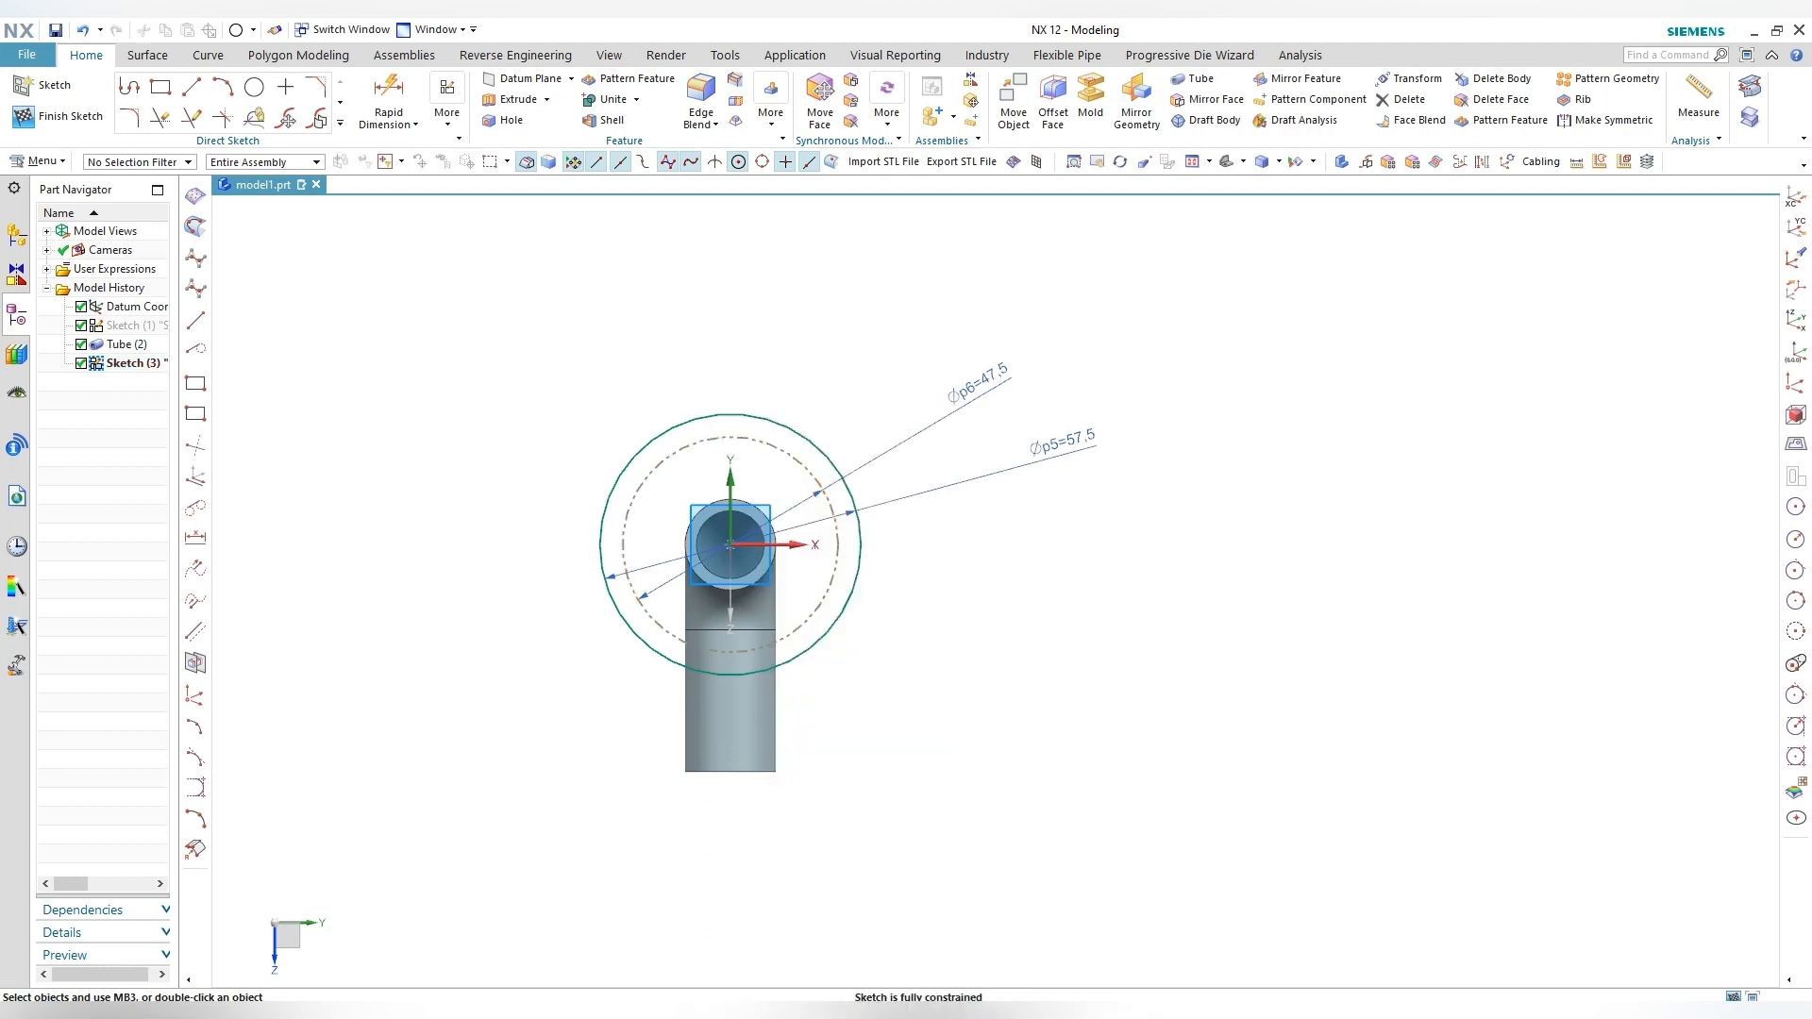
Step: Draw 5 mm circles centred on the four quadrant points of the 47.5 mm reference circle
left_click(254, 86)
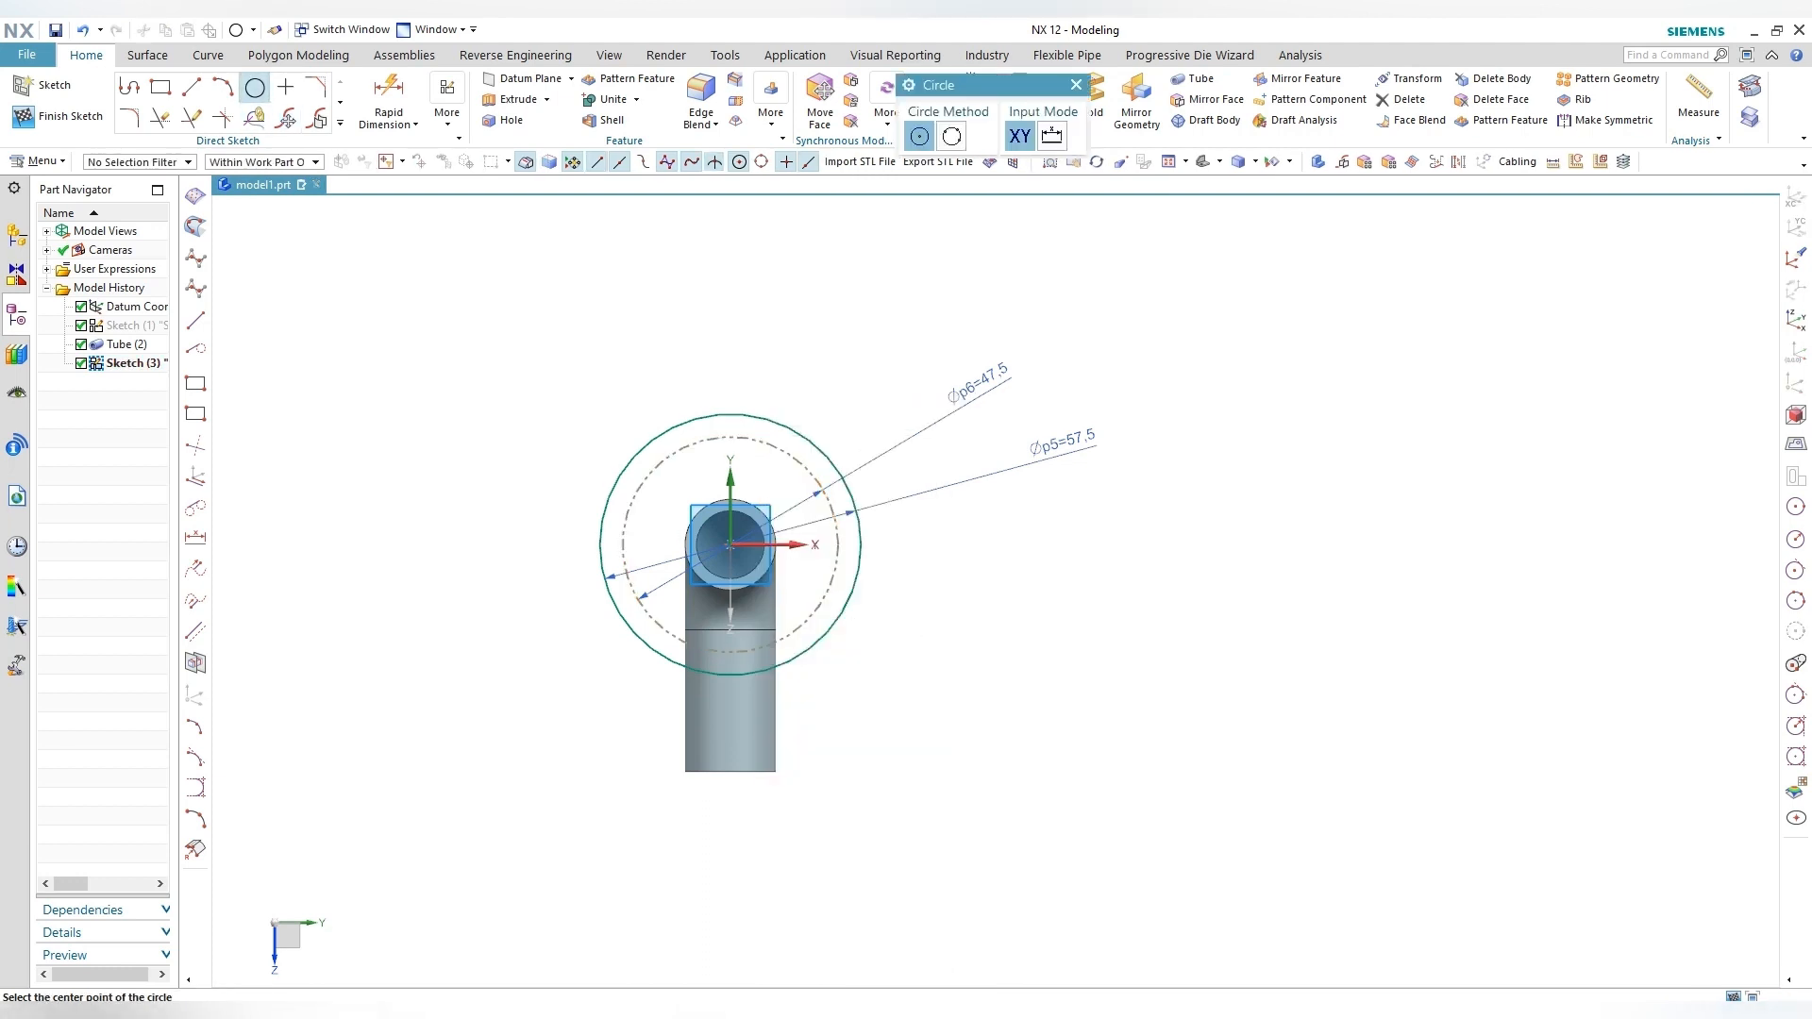
left_click(729, 436)
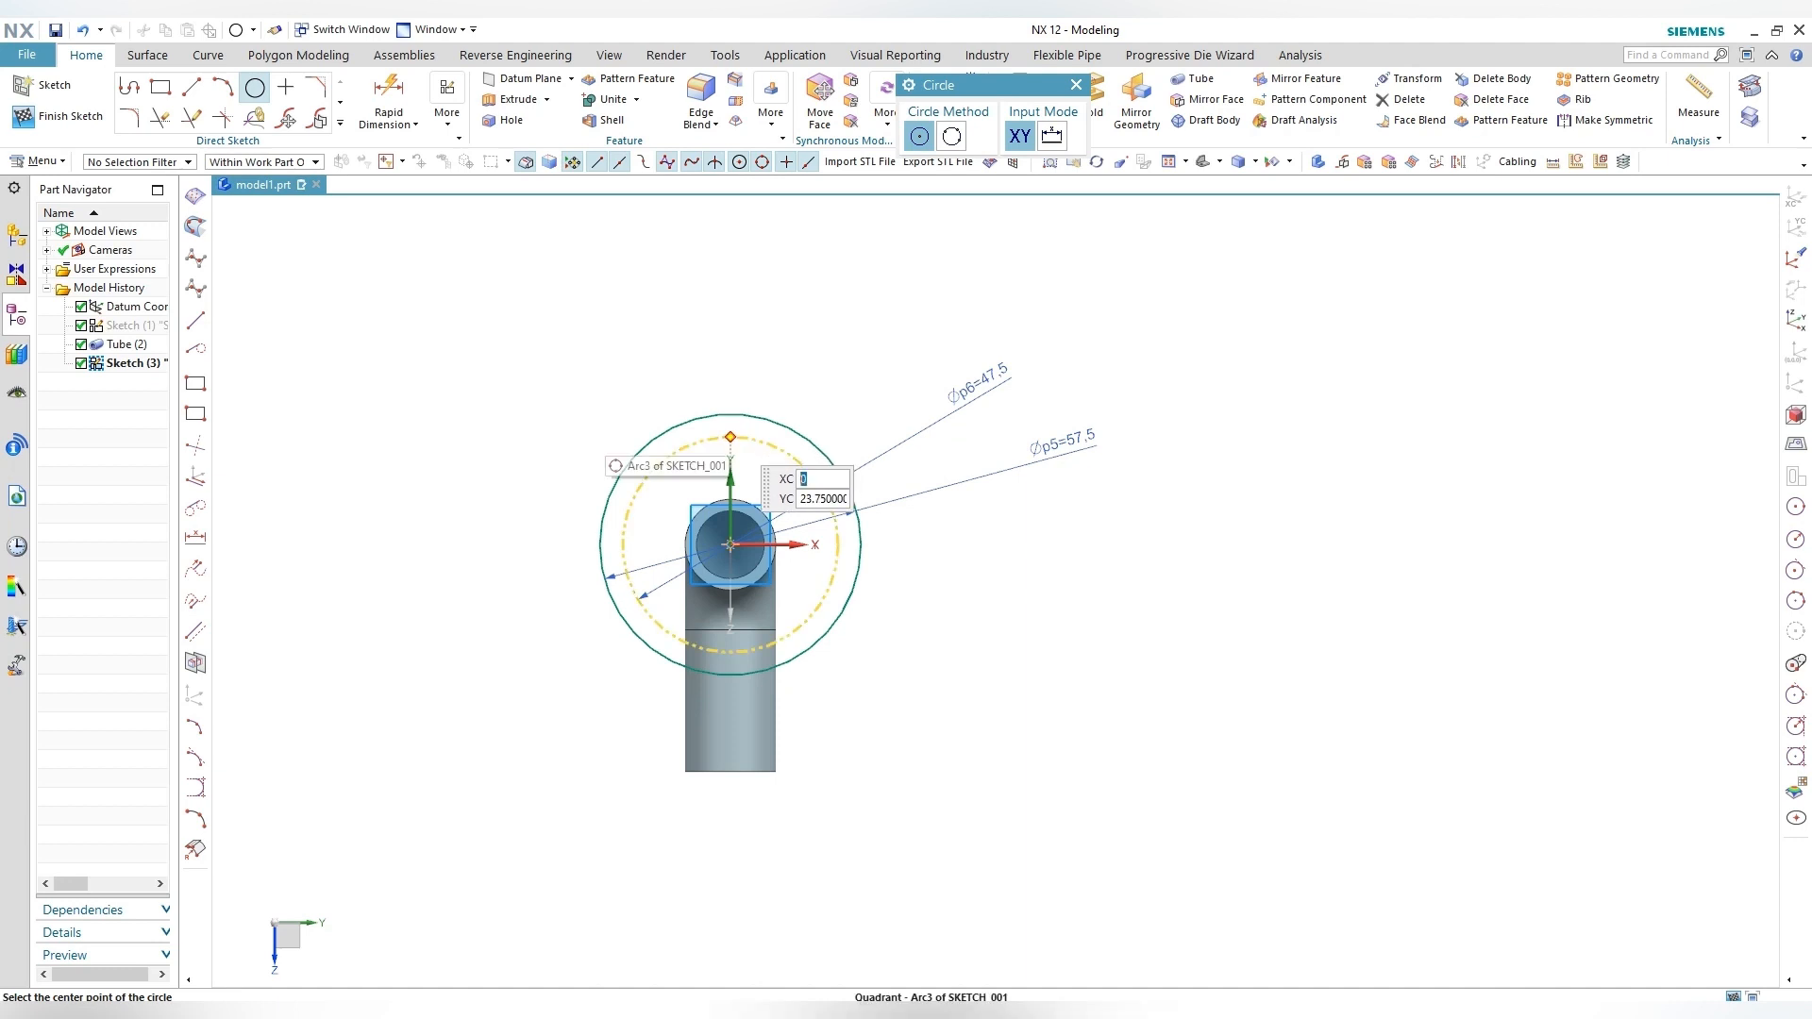
scroll(729, 444, "down", 5)
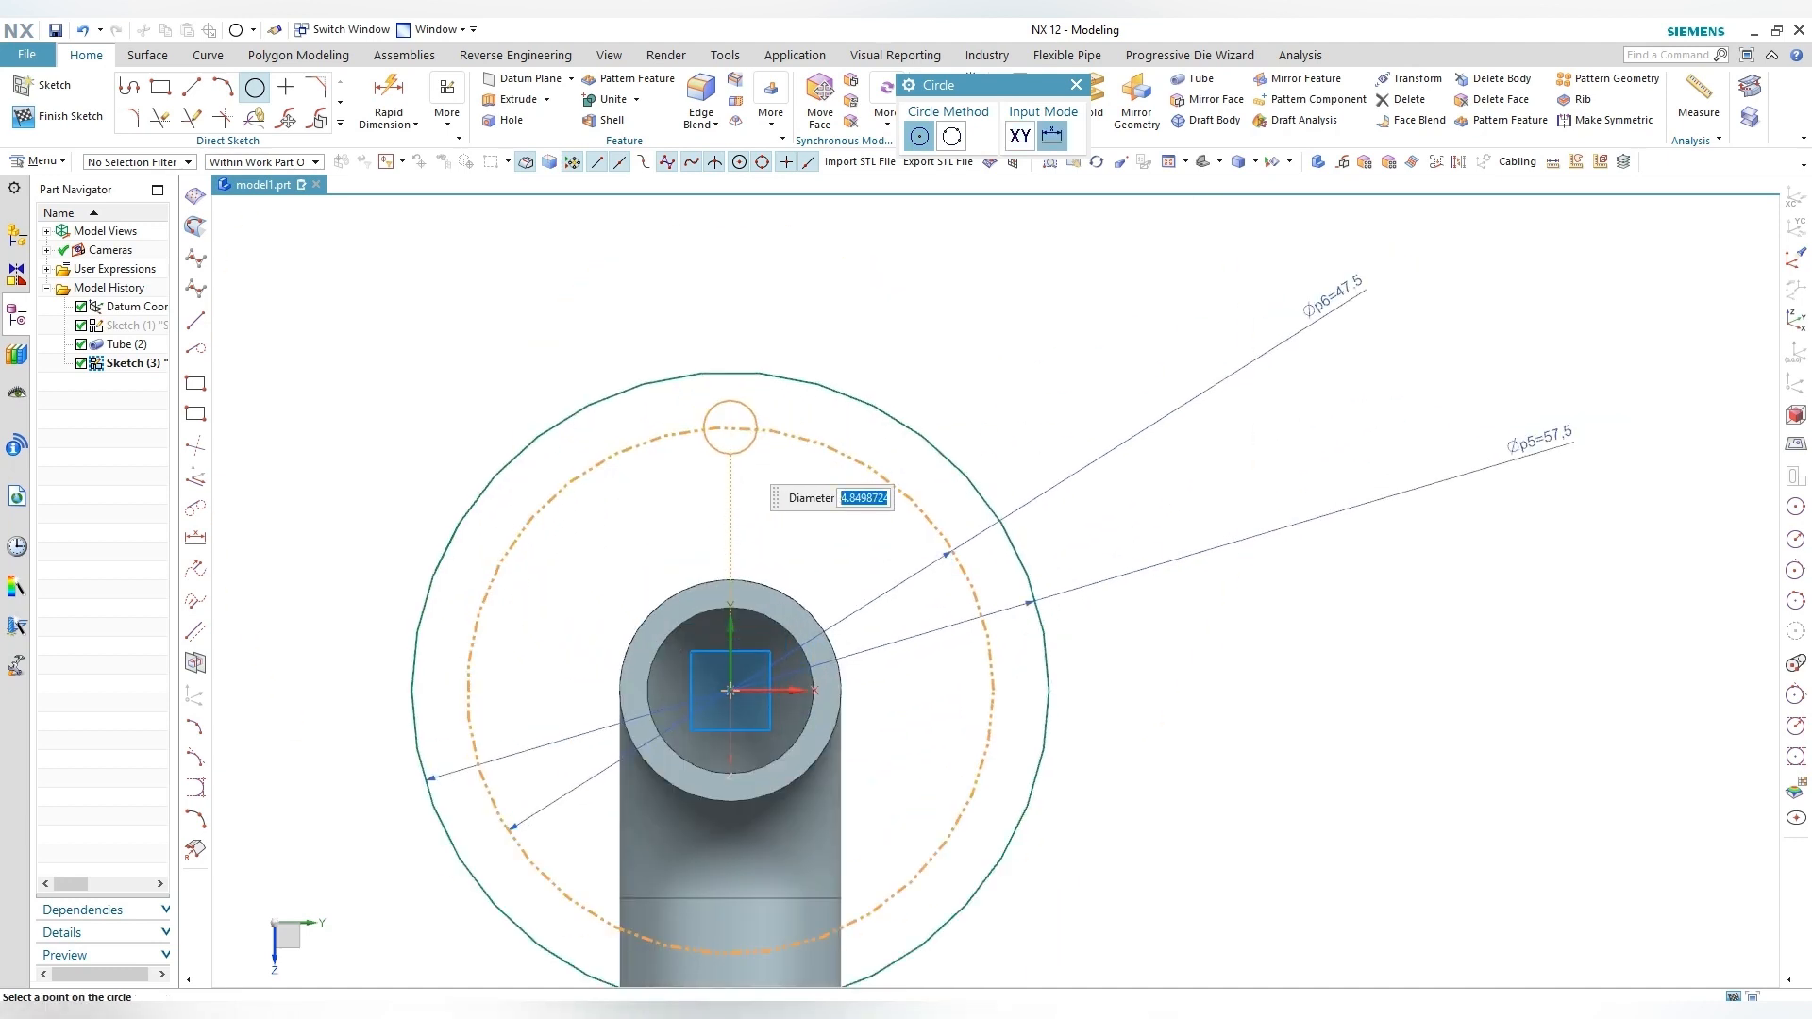
key("Return")
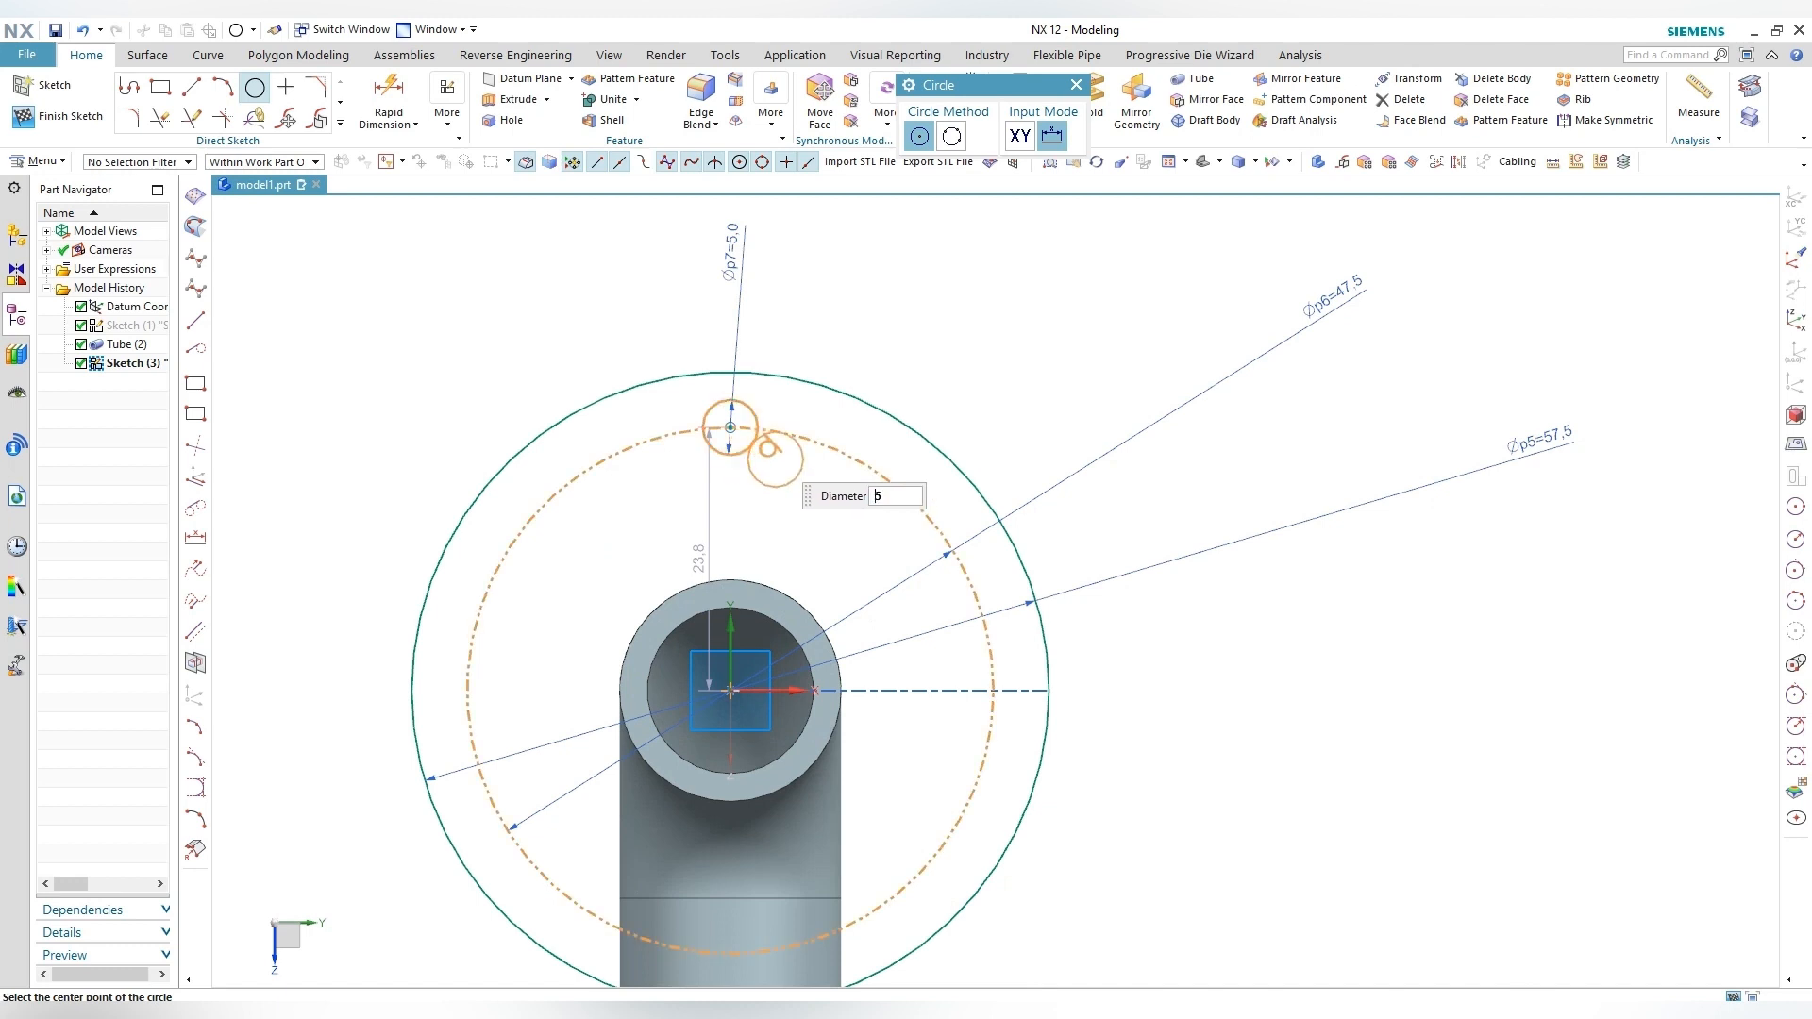
scroll(821, 622, "up", 3)
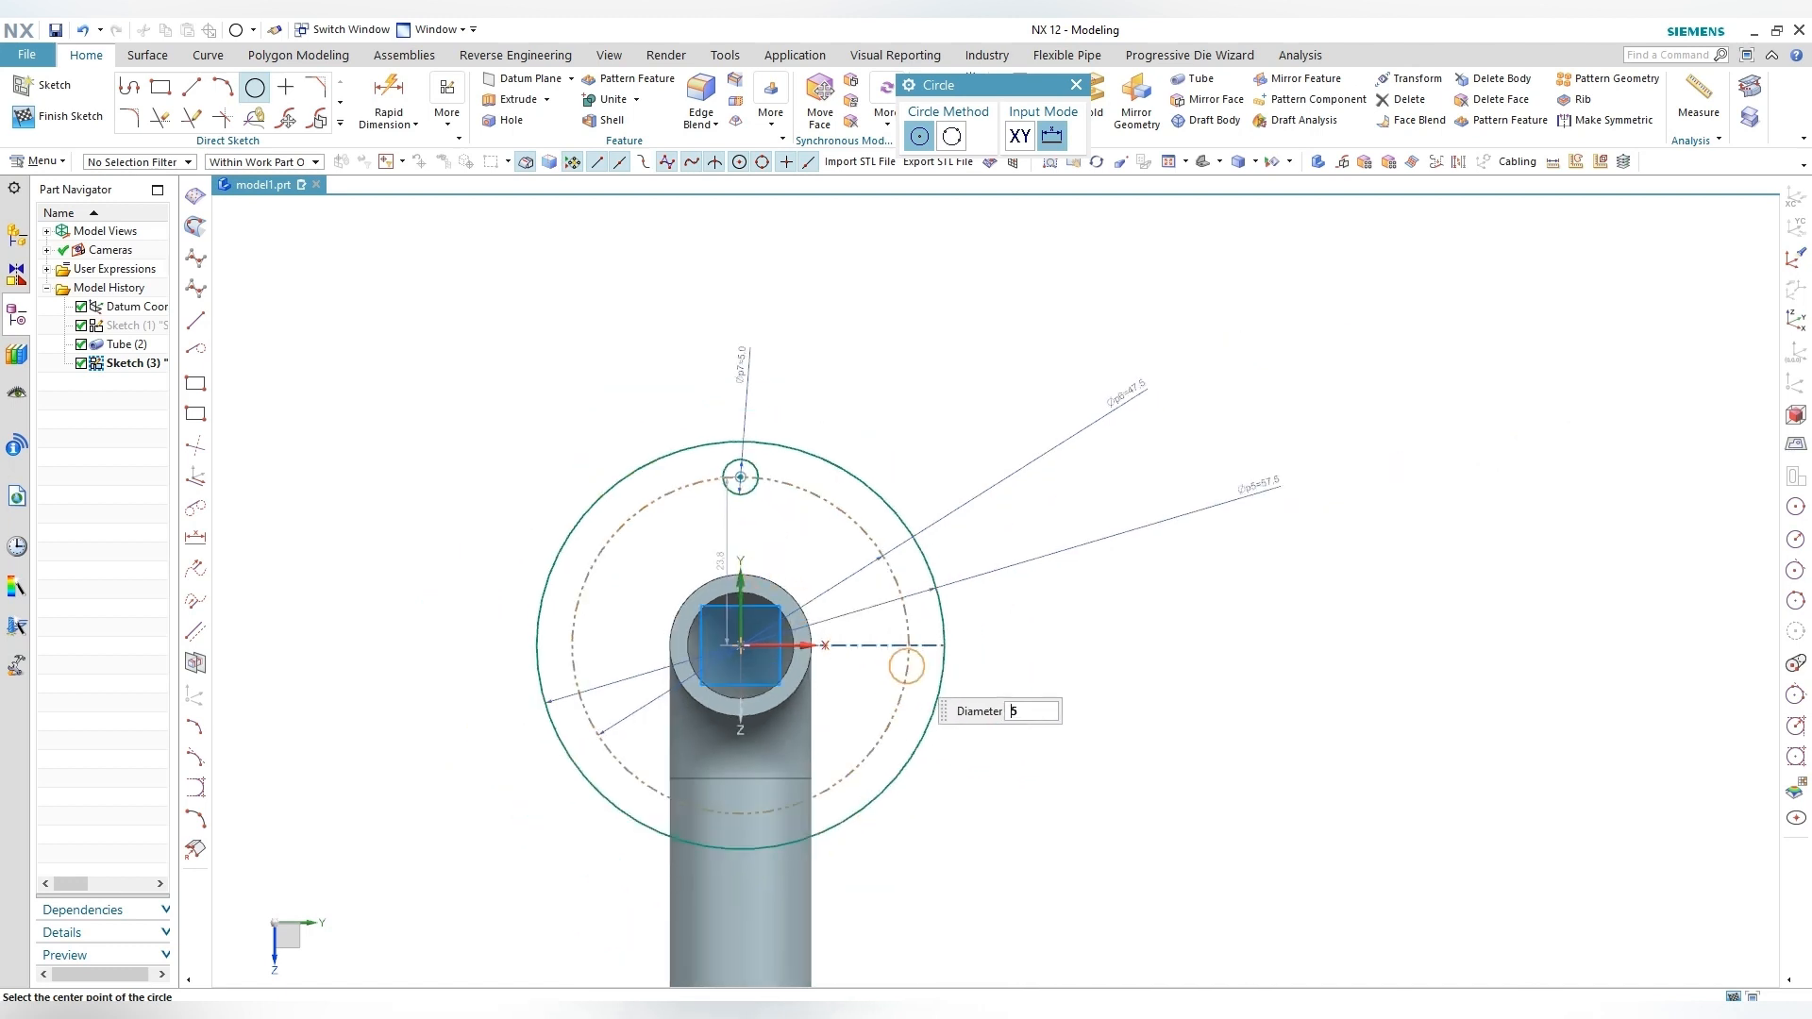
left_click(908, 646)
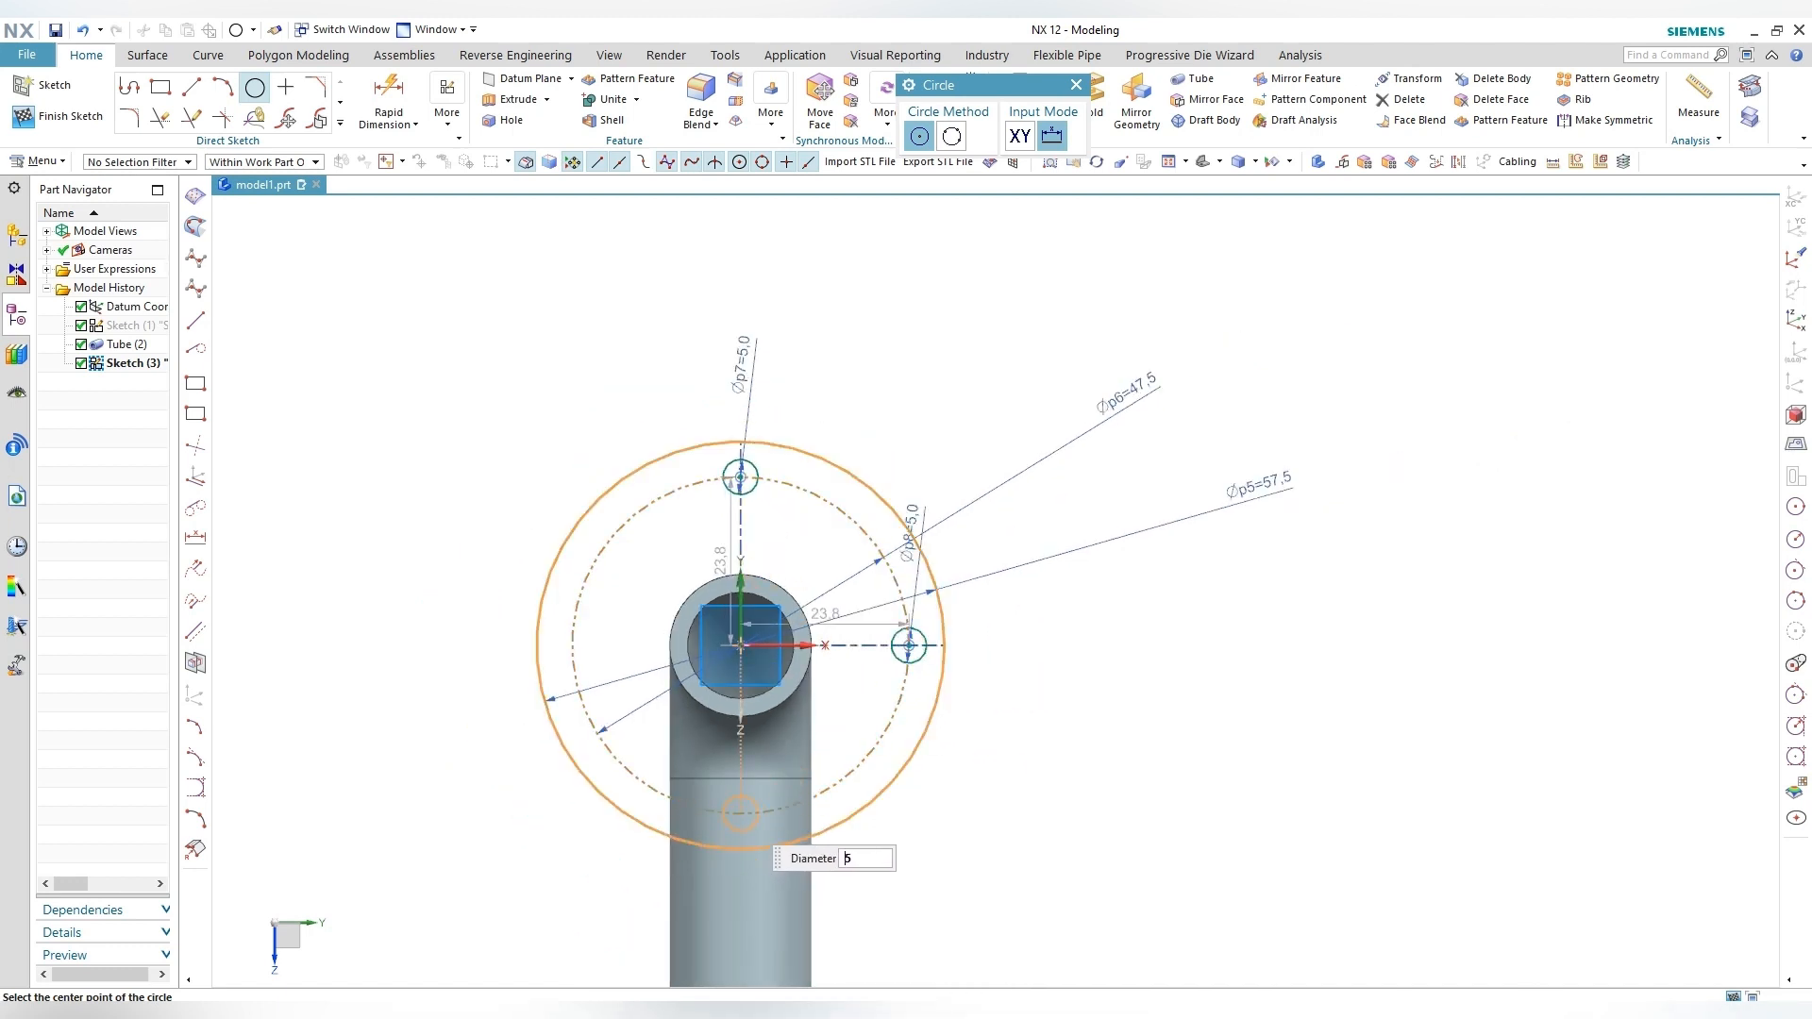
left_click(740, 814)
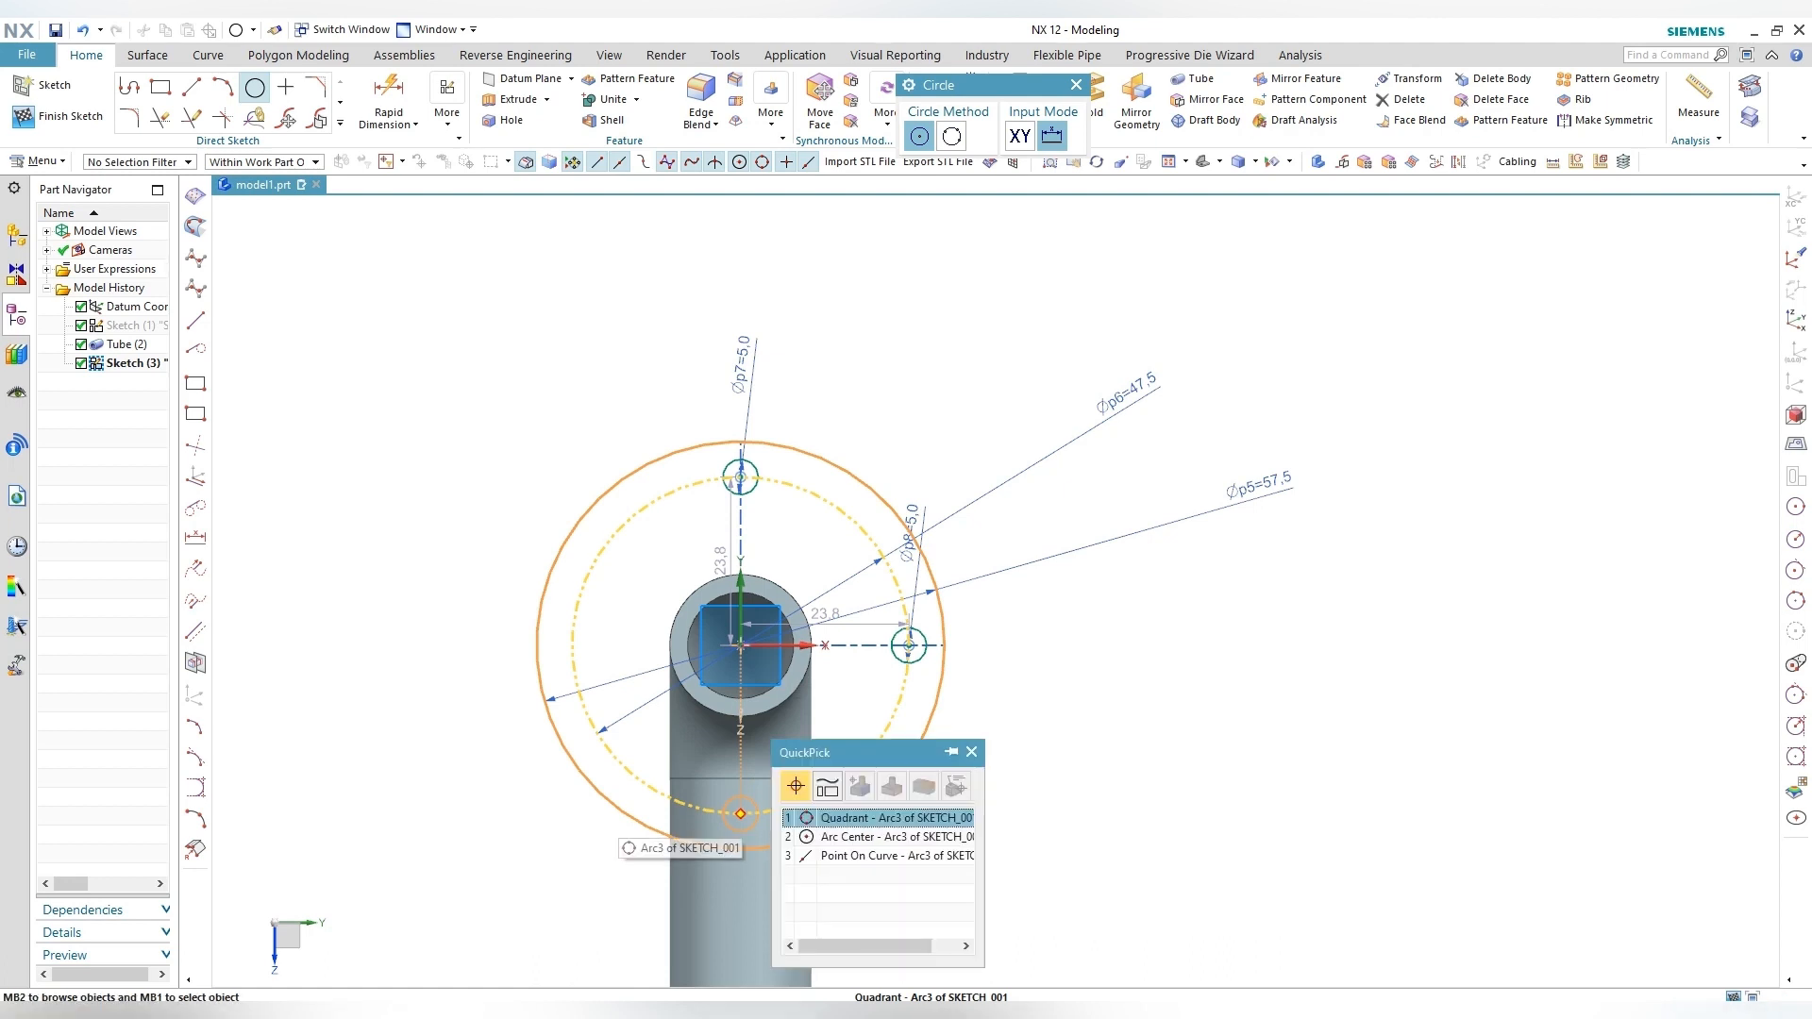
left_click(897, 817)
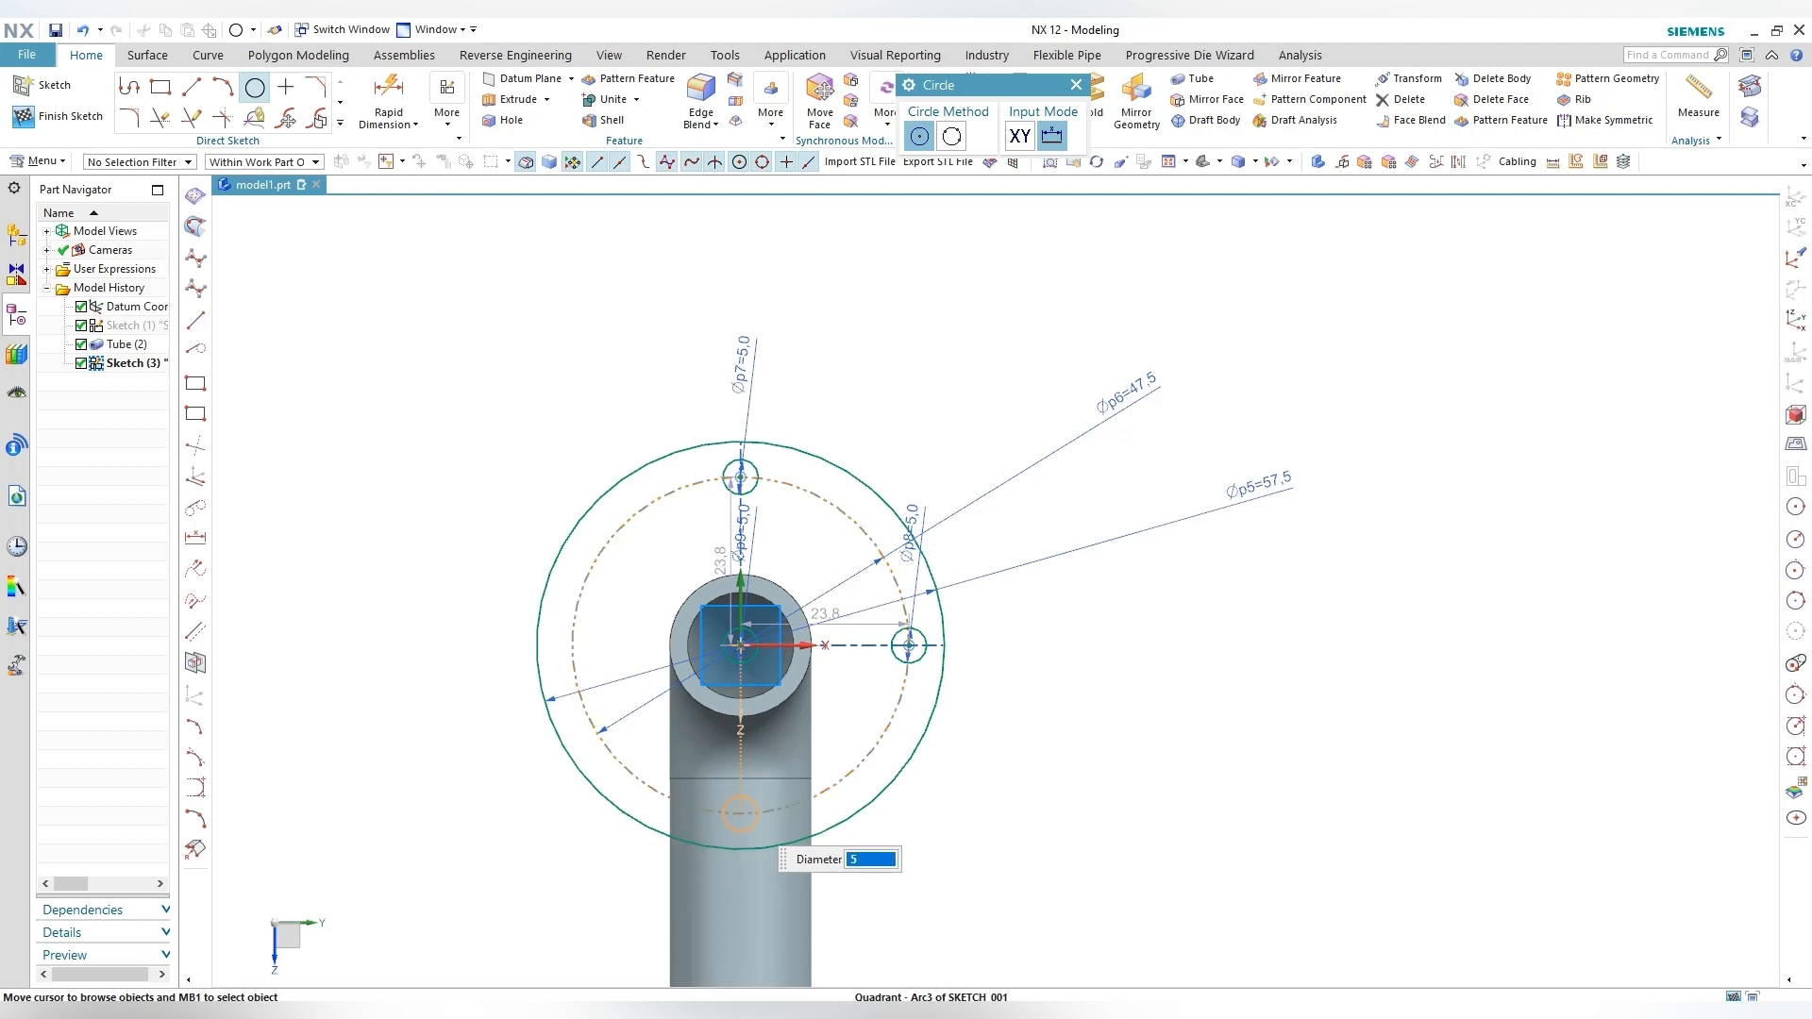
left_click(740, 813)
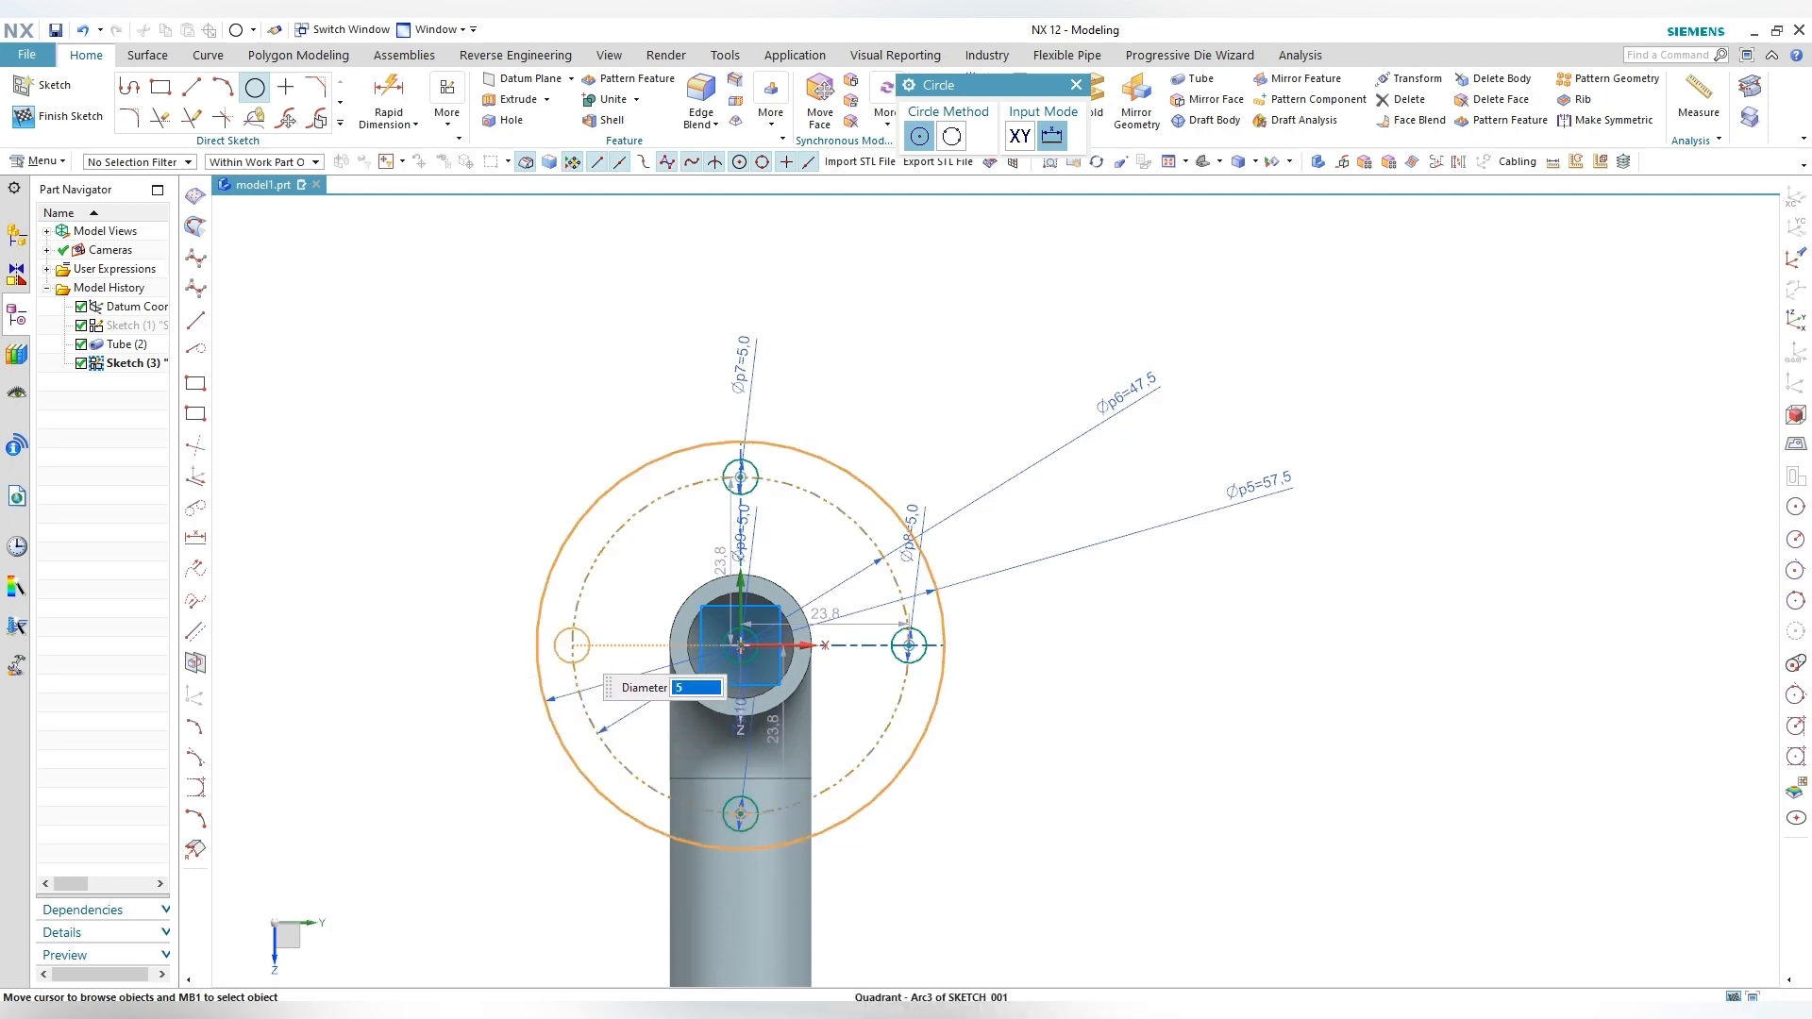
left_click(571, 645)
key("Escape")
Step: Convert the small circle at the centre of the flange sketch to reference
scroll(727, 658, "up", 3)
right_click(725, 652)
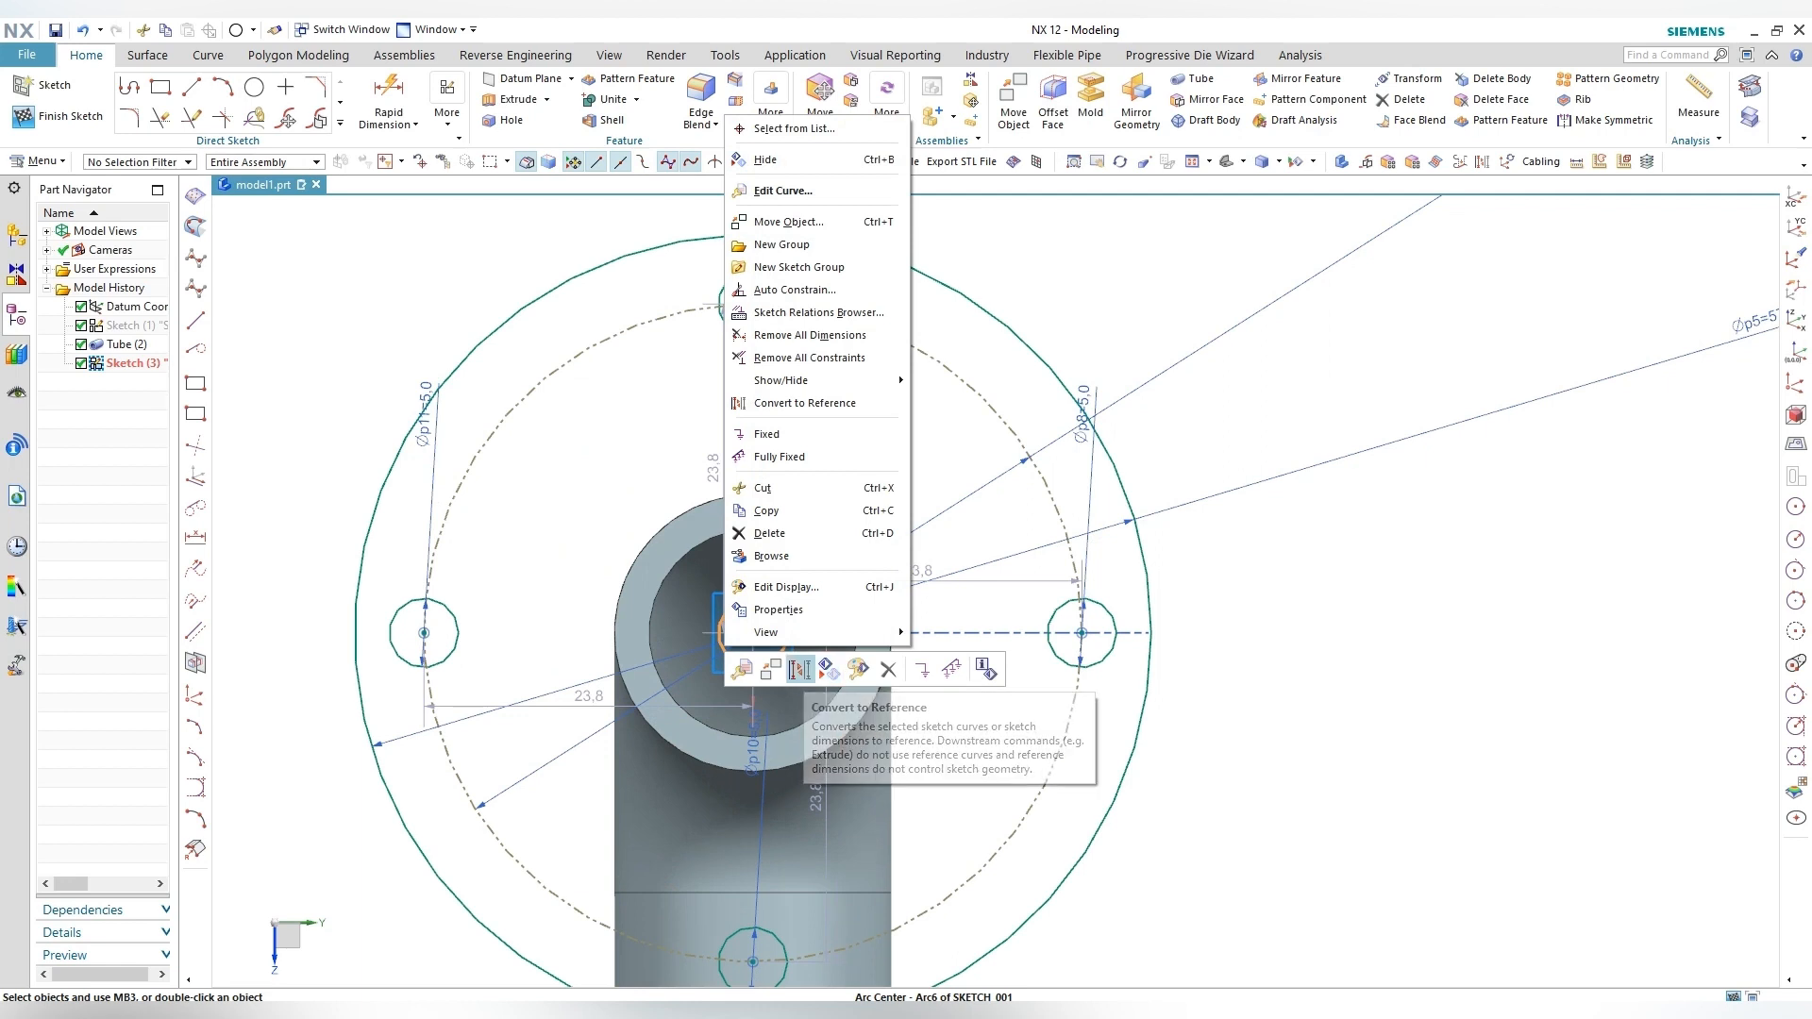
left_click(799, 670)
Step: Extrude the flange sketch from 0 to 5 mm in the reversed direction with Boolean None, and hide the sketch
scroll(602, 607, "down", 5)
middle_click_drag(604, 651, 866, 713)
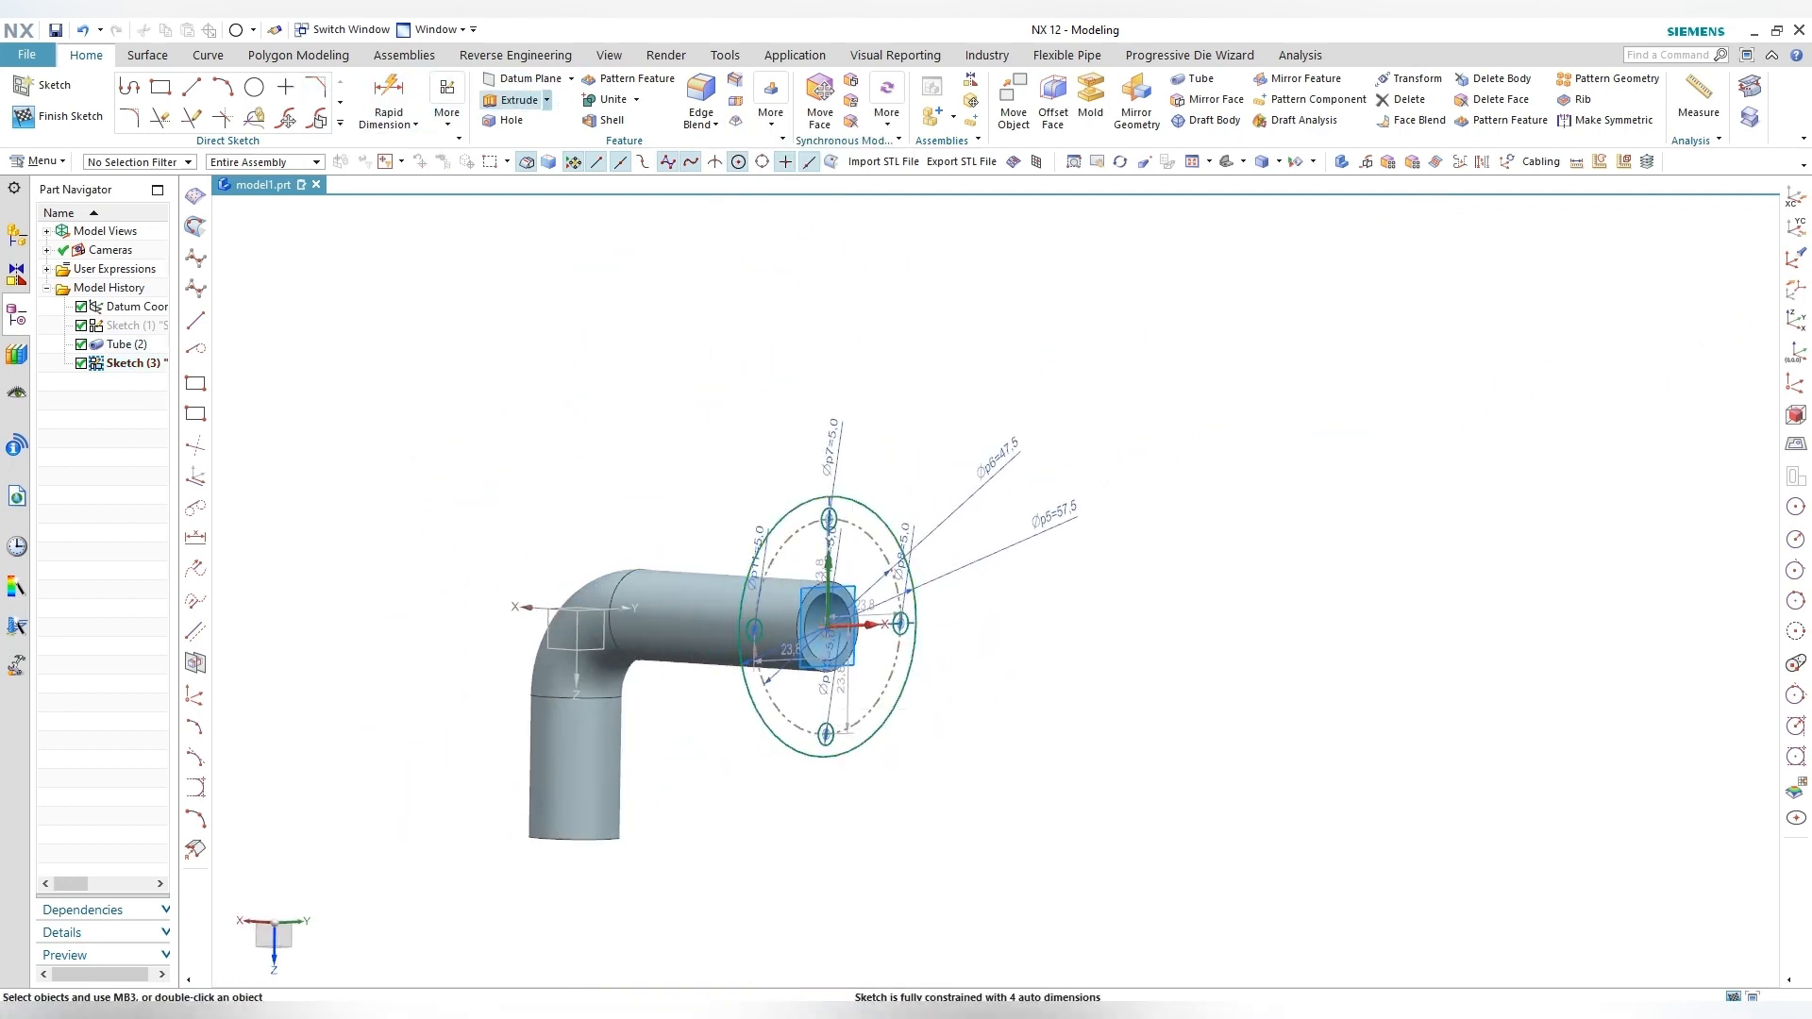
left_click(518, 99)
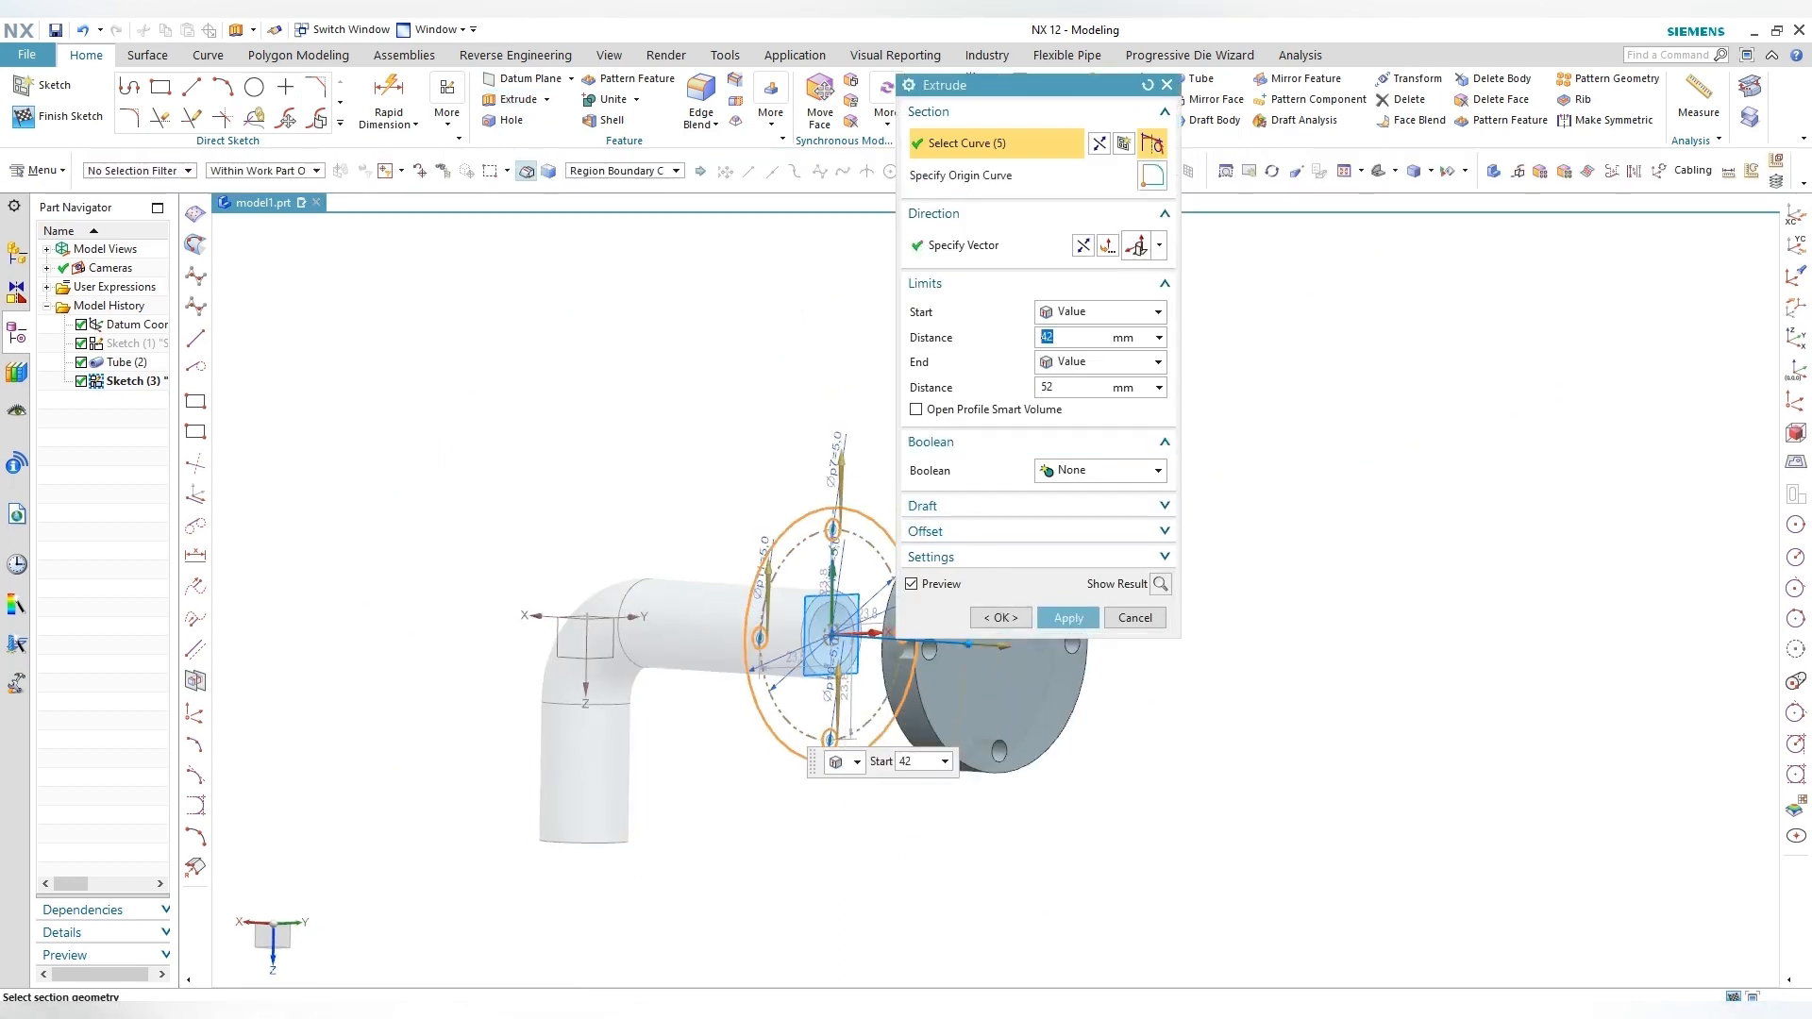
key("Tab")
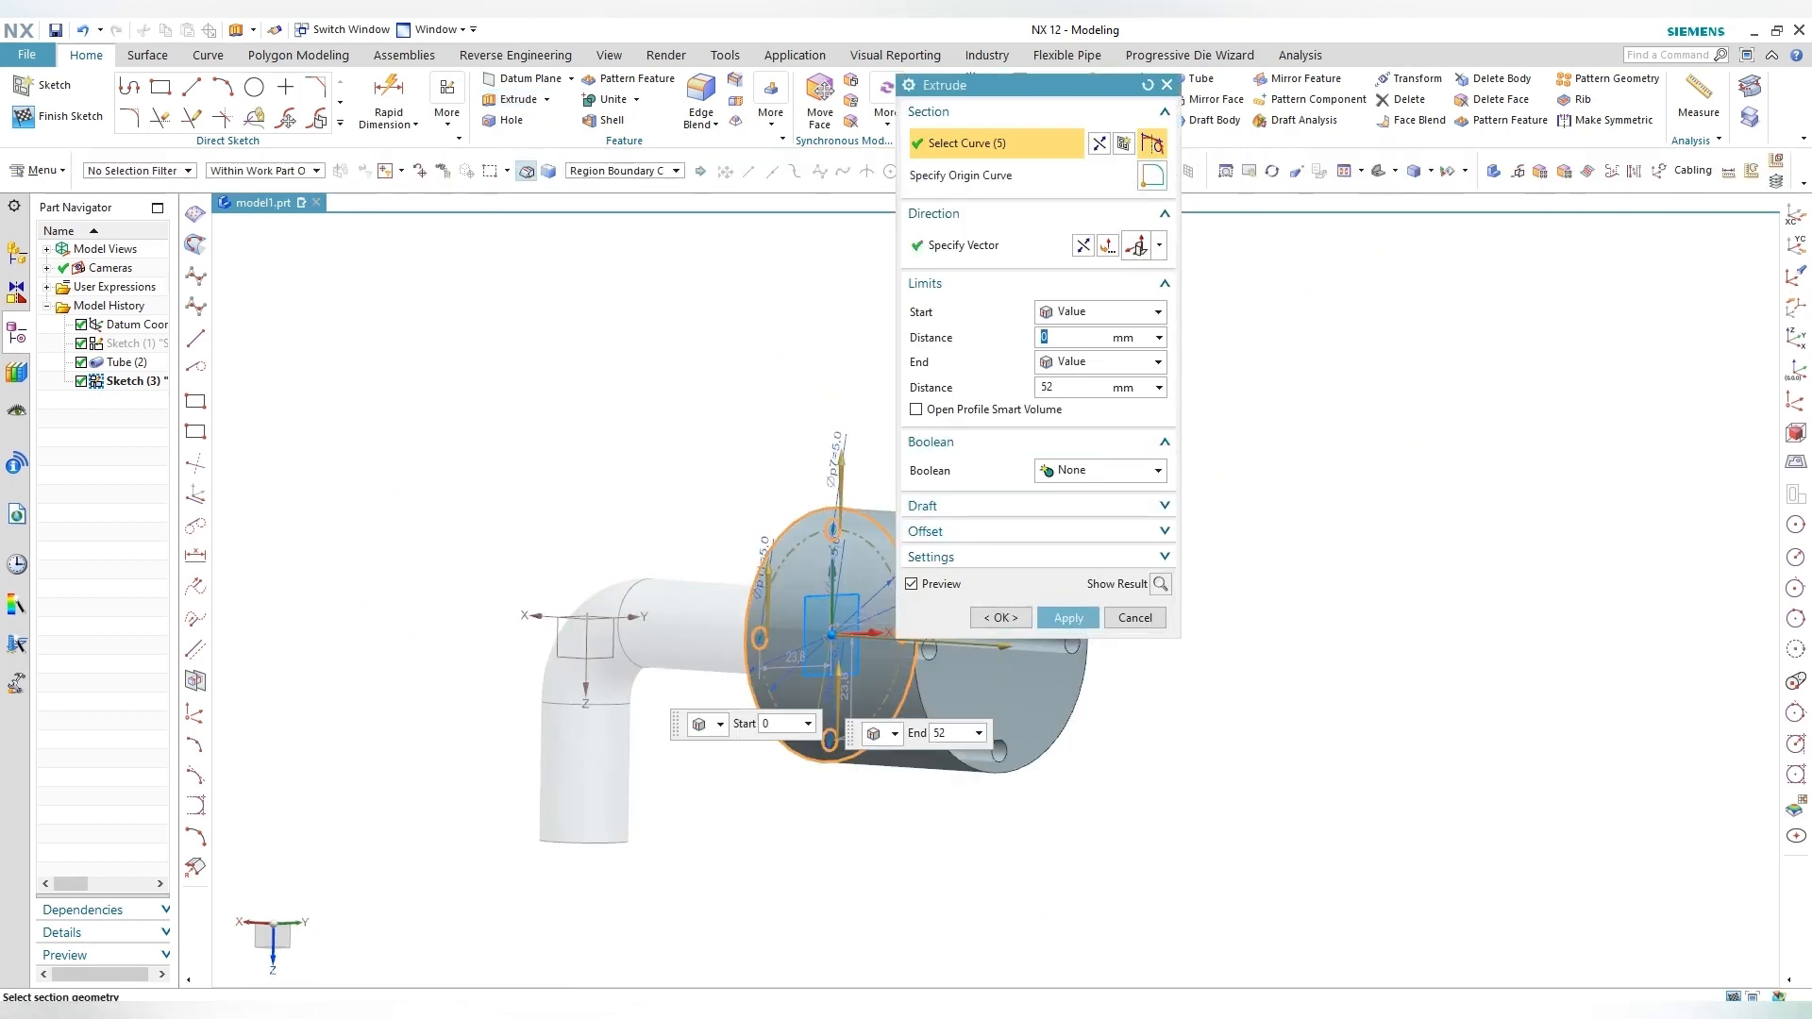
type("5")
key("Return")
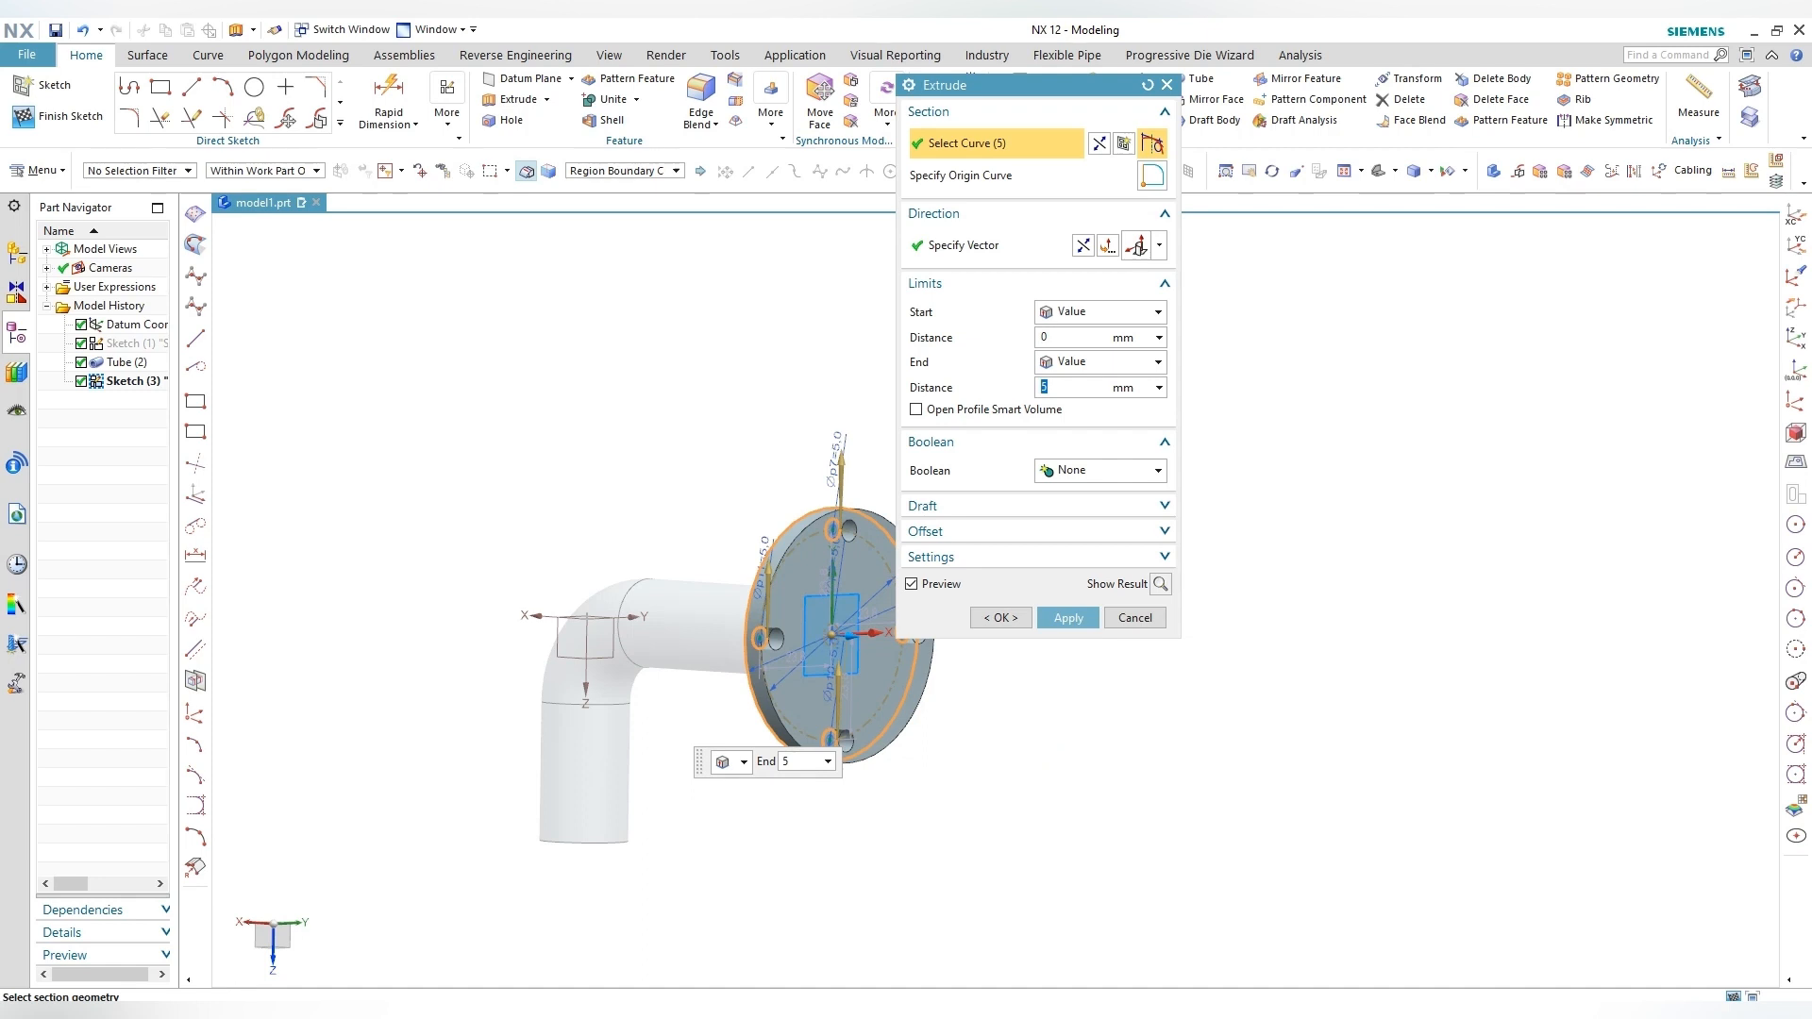
left_click(1082, 245)
left_click(1068, 618)
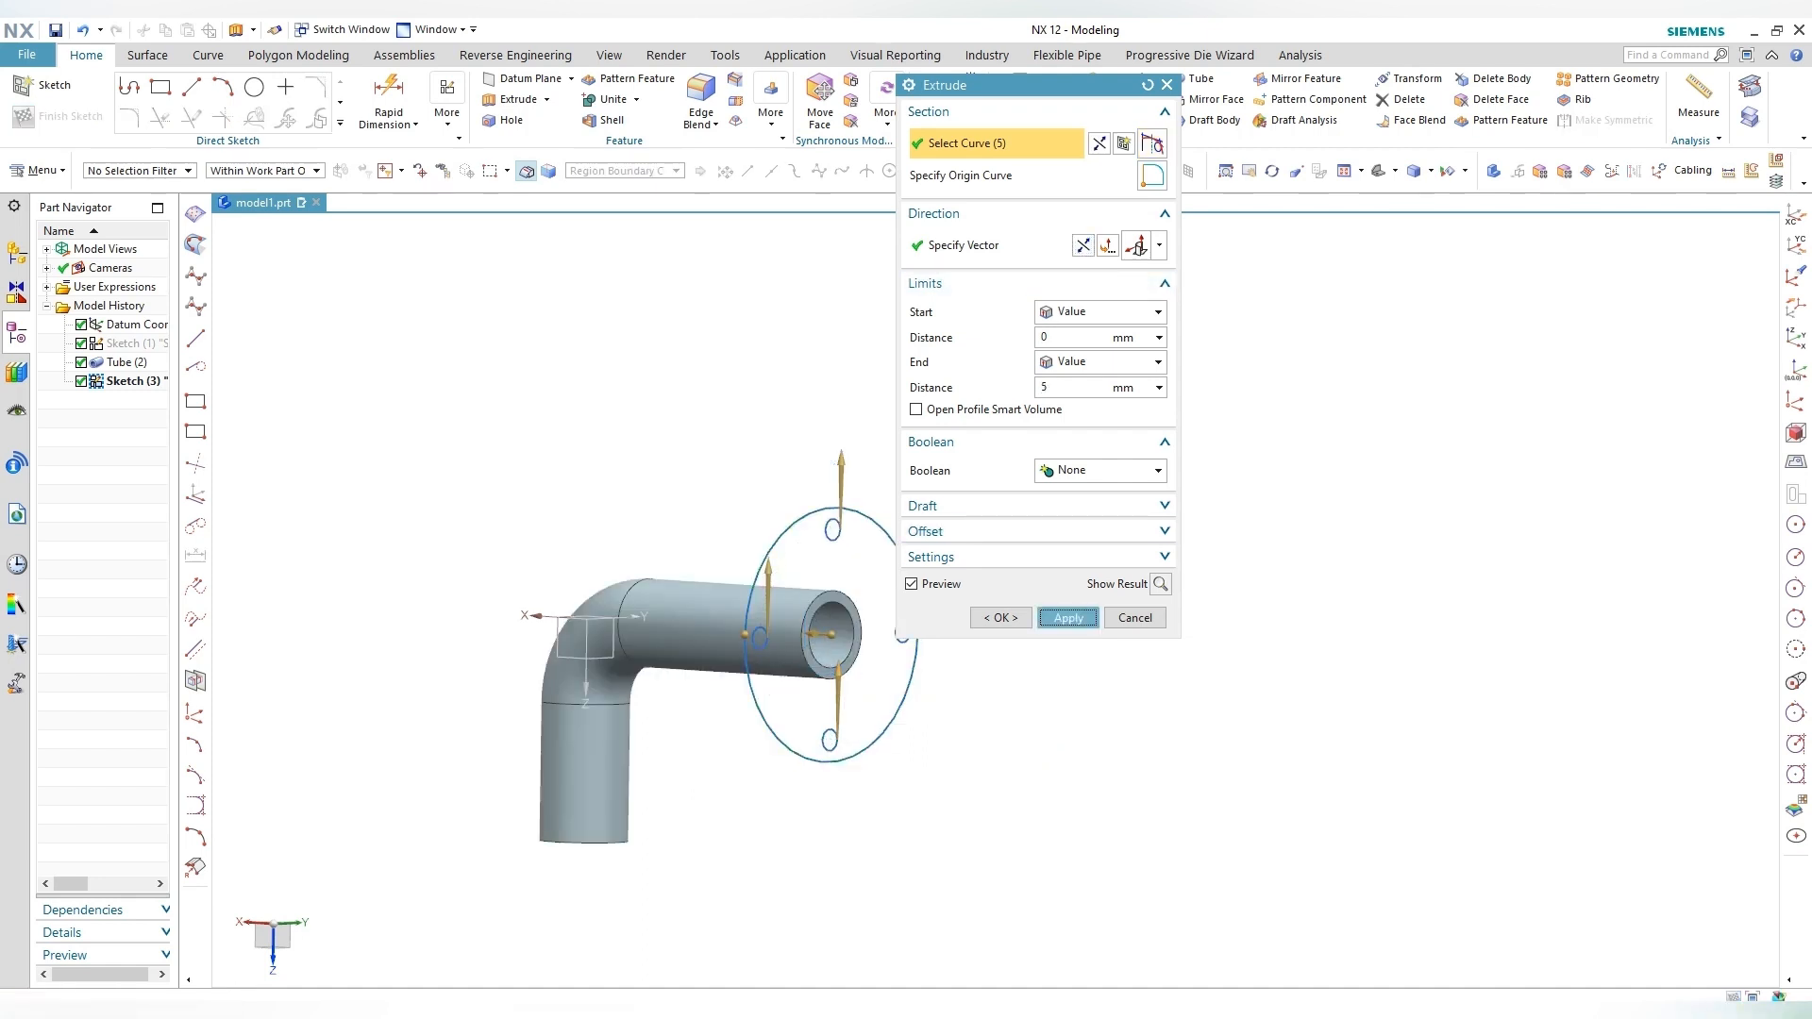
left_click(1135, 618)
left_click(897, 545)
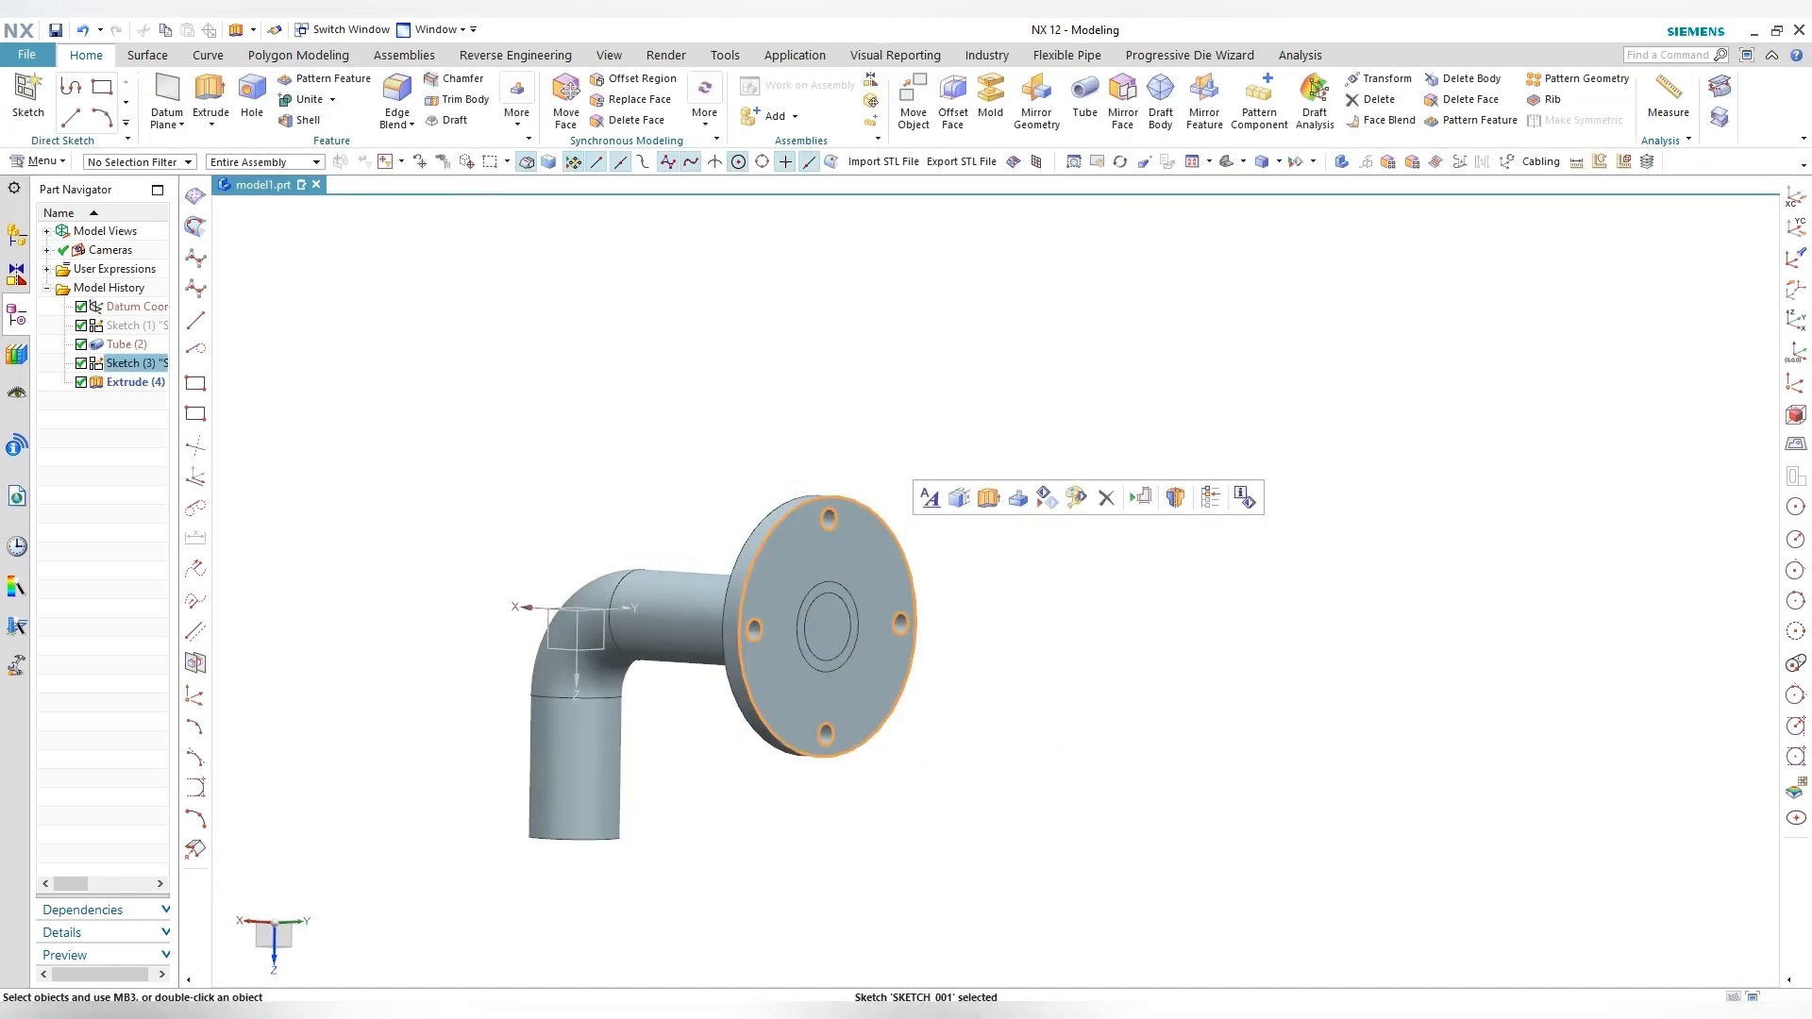
key("ctrl+b")
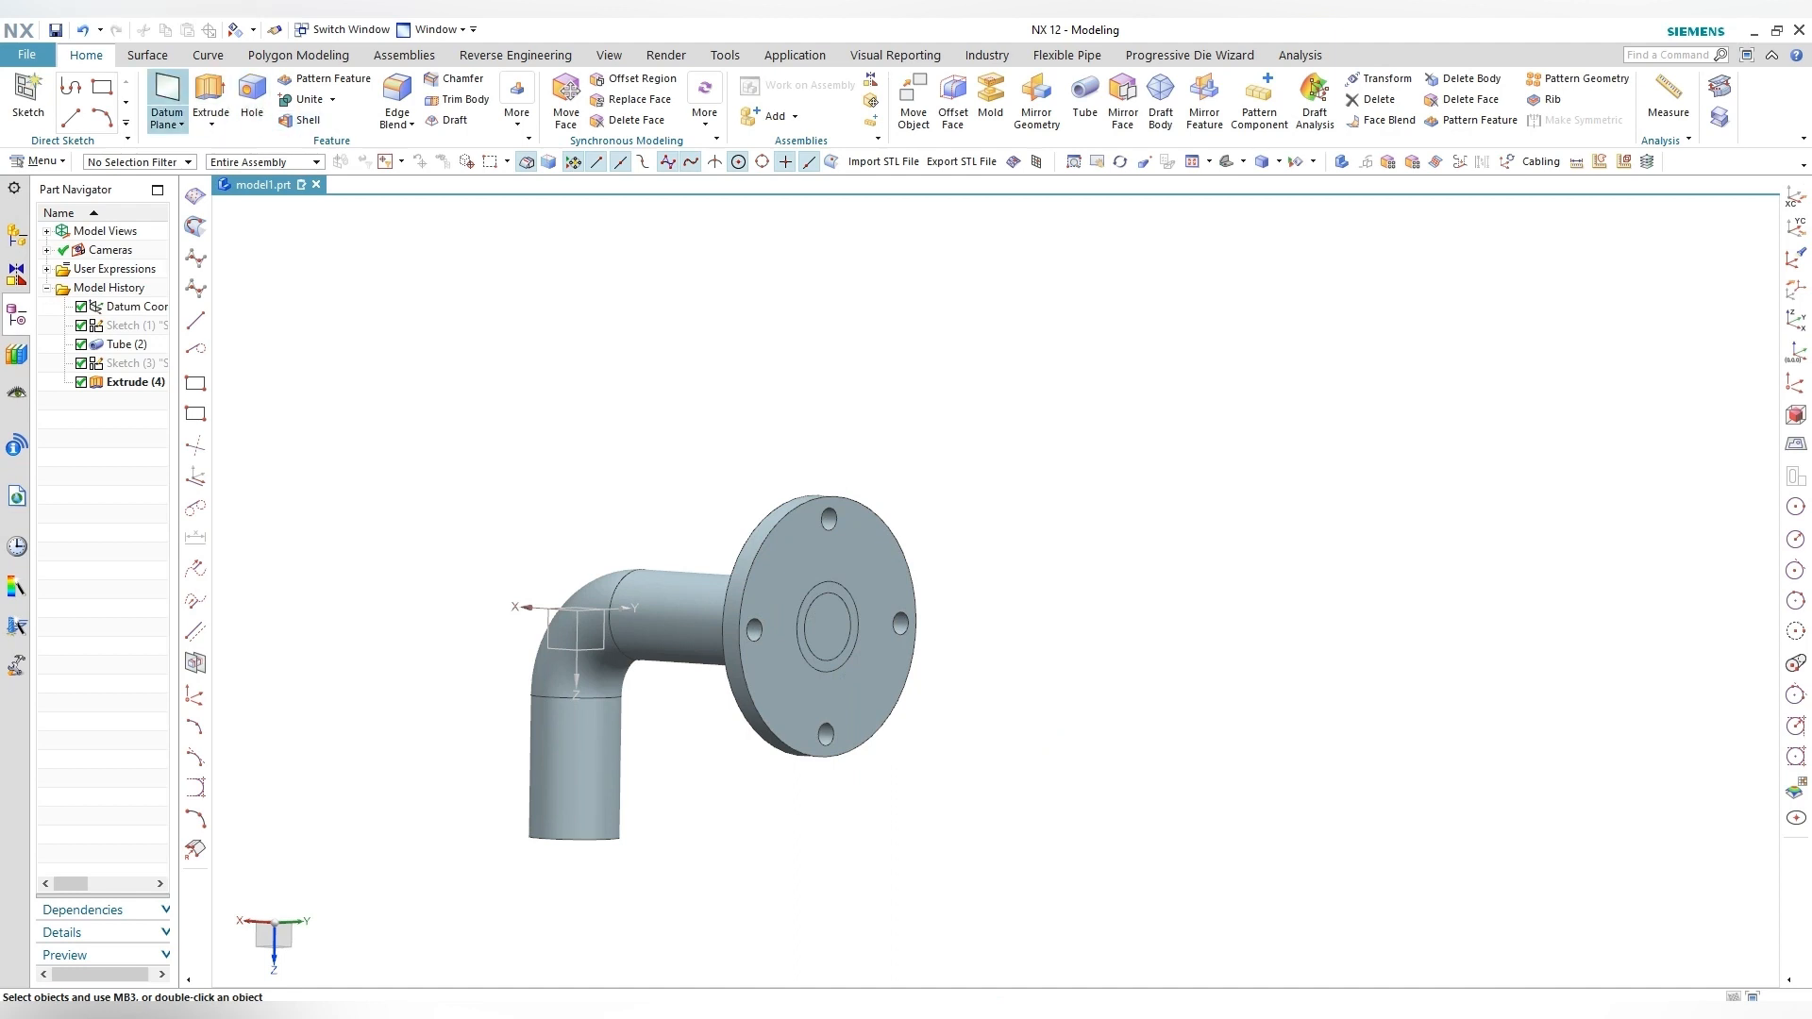
Step: Extrude the tube's inner edge on the flange face as a single curve from -19 to 5 mm, subtracting it from the flange body
left_click(211, 99)
left_click(623, 171)
left_click(597, 188)
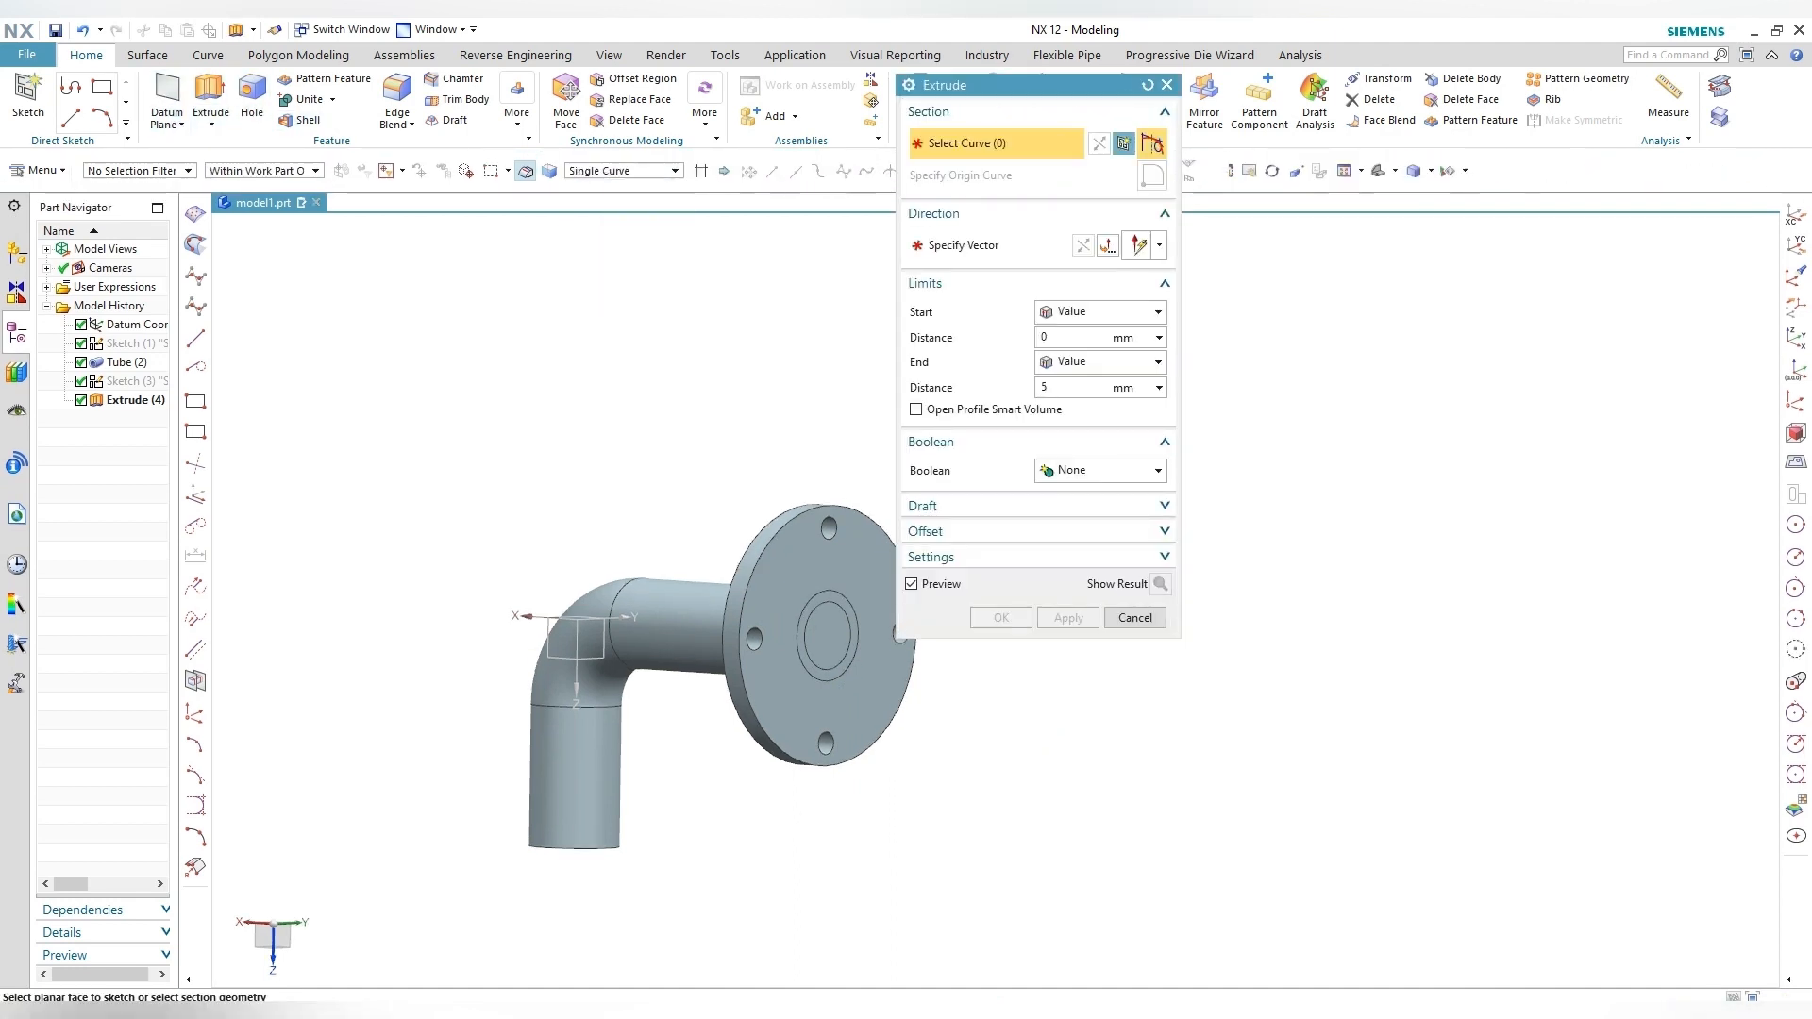
scroll(839, 619, "up", 5)
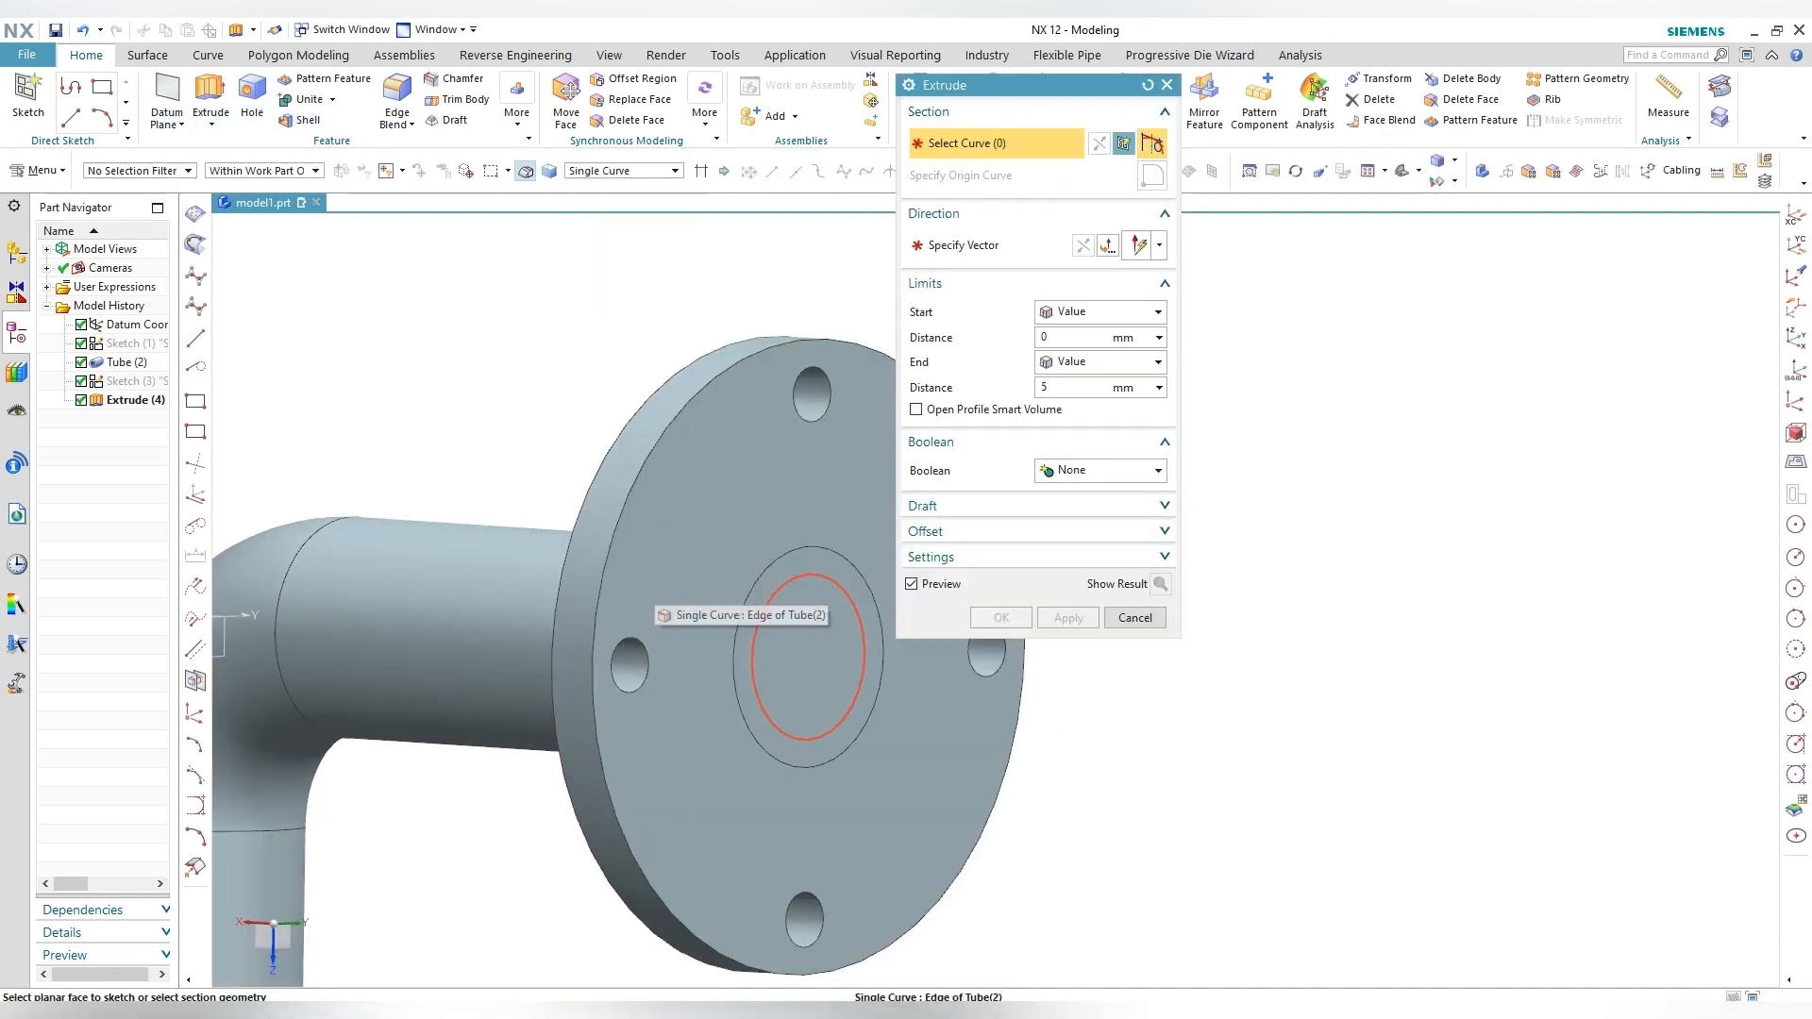
left_click(754, 623)
left_click_drag(807, 656, 654, 647)
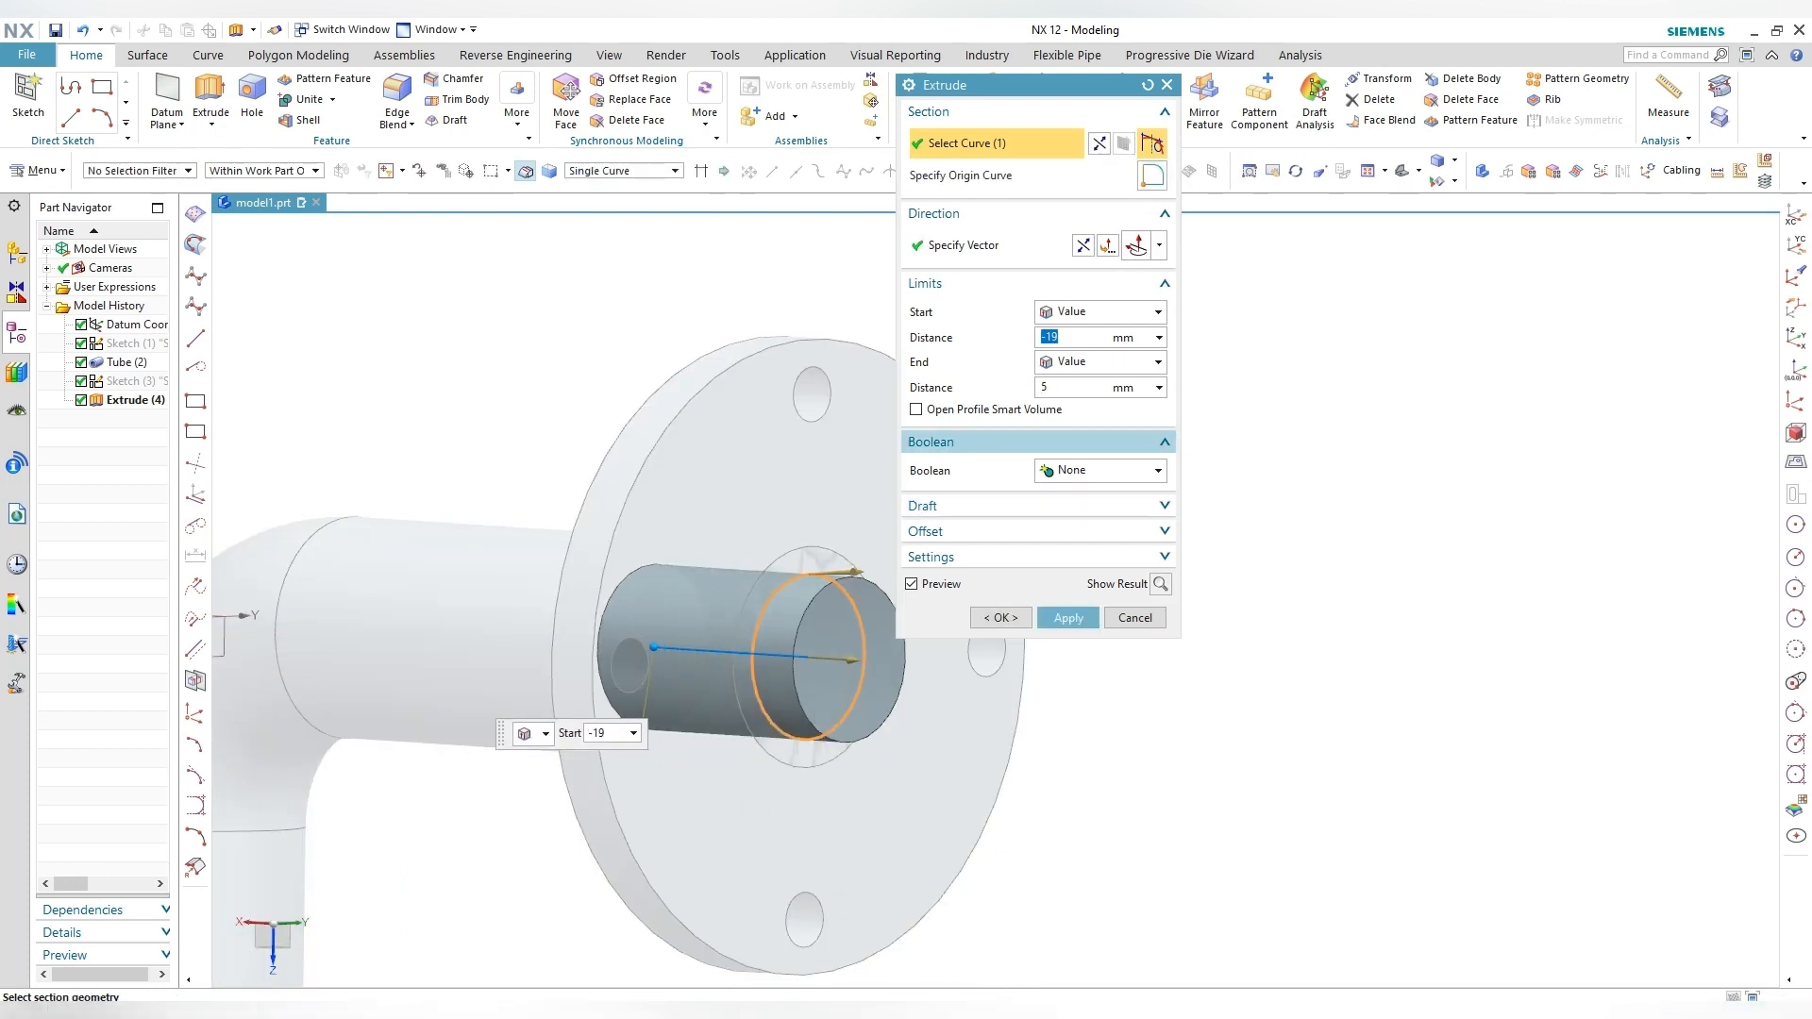
left_click(1102, 470)
left_click(1076, 521)
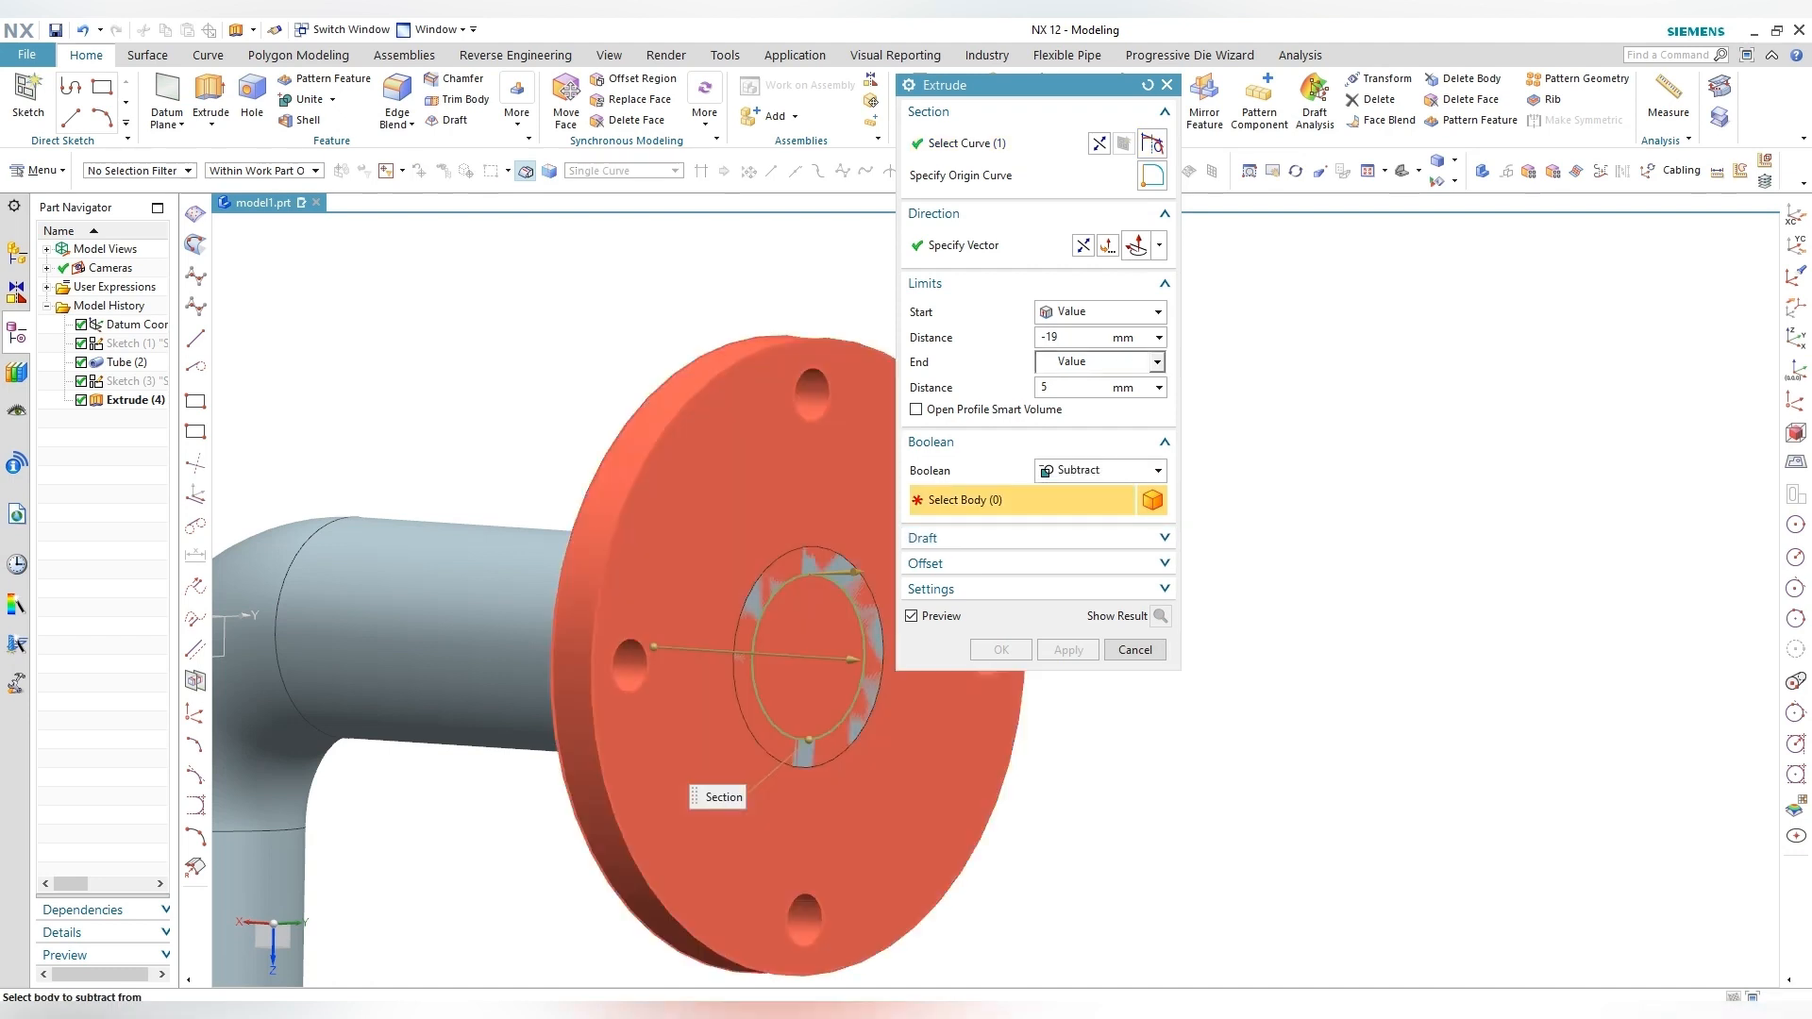
left_click(690, 766)
middle_click(690, 766)
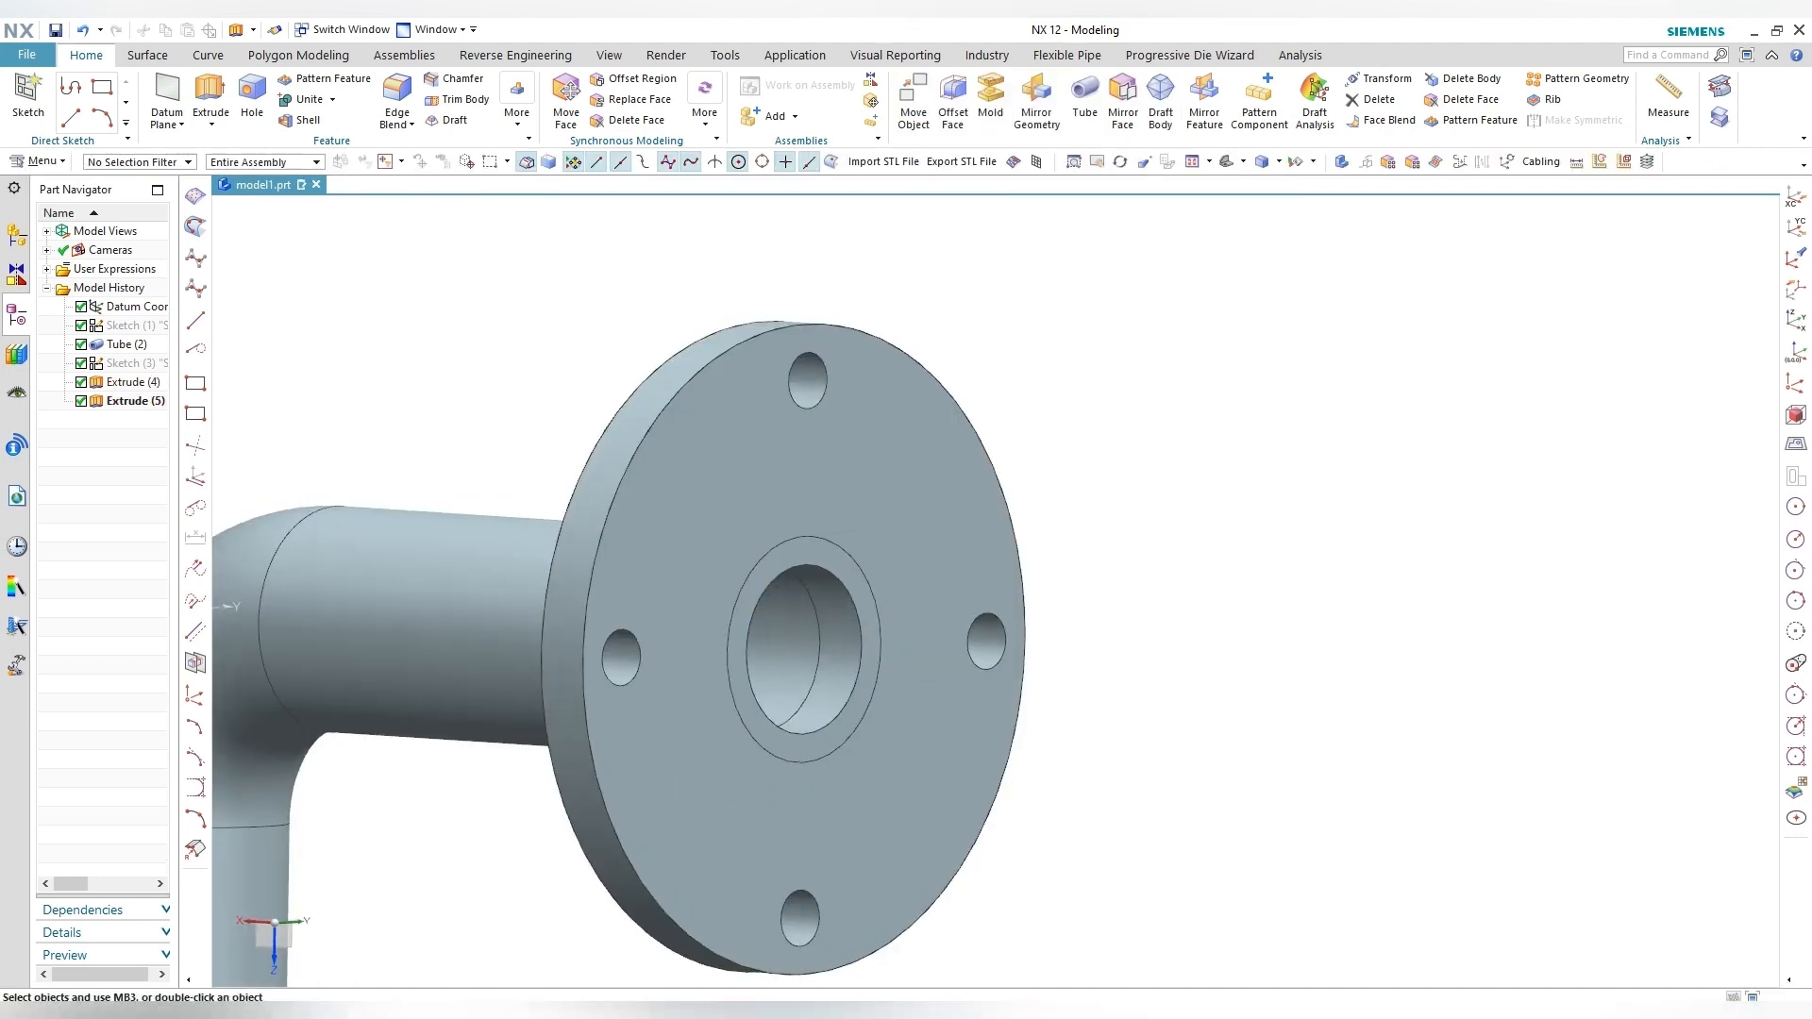
Step: Unite the tube body with the flange body
left_click(303, 100)
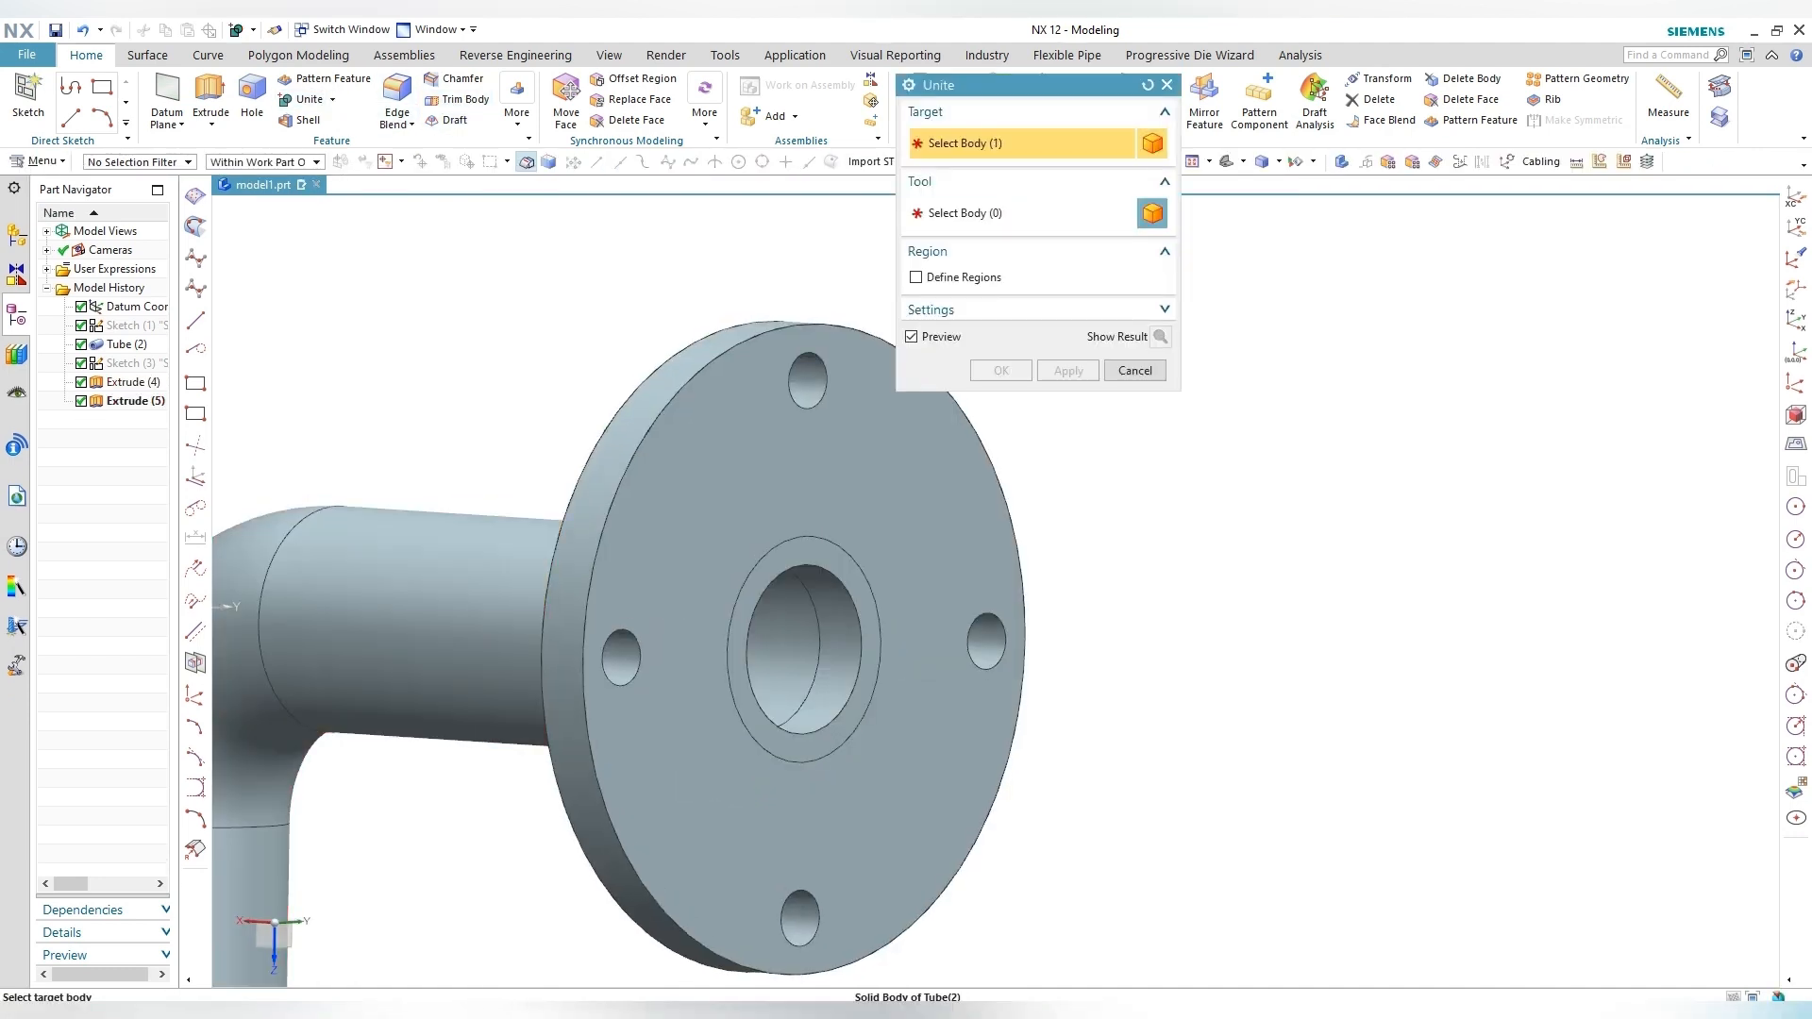
scroll(699, 489, "up", 2)
left_click(849, 528)
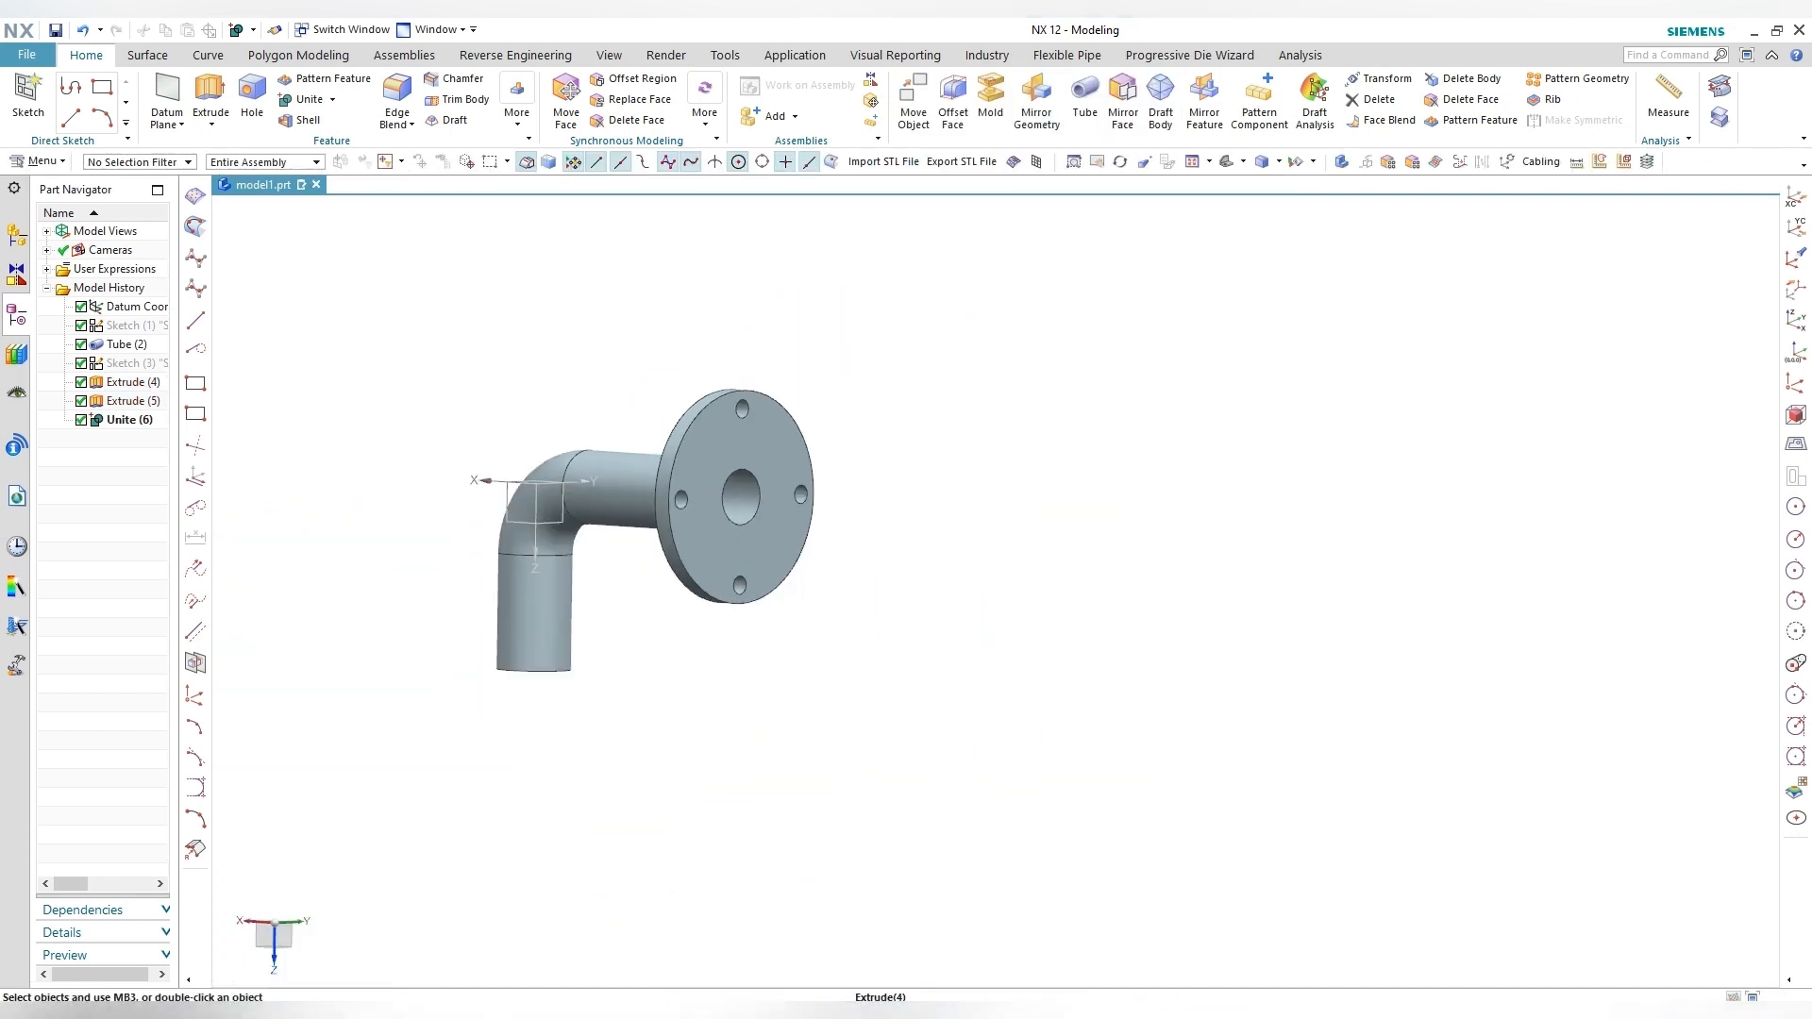
middle_click_drag(868, 585, 982, 406)
left_click(28, 95)
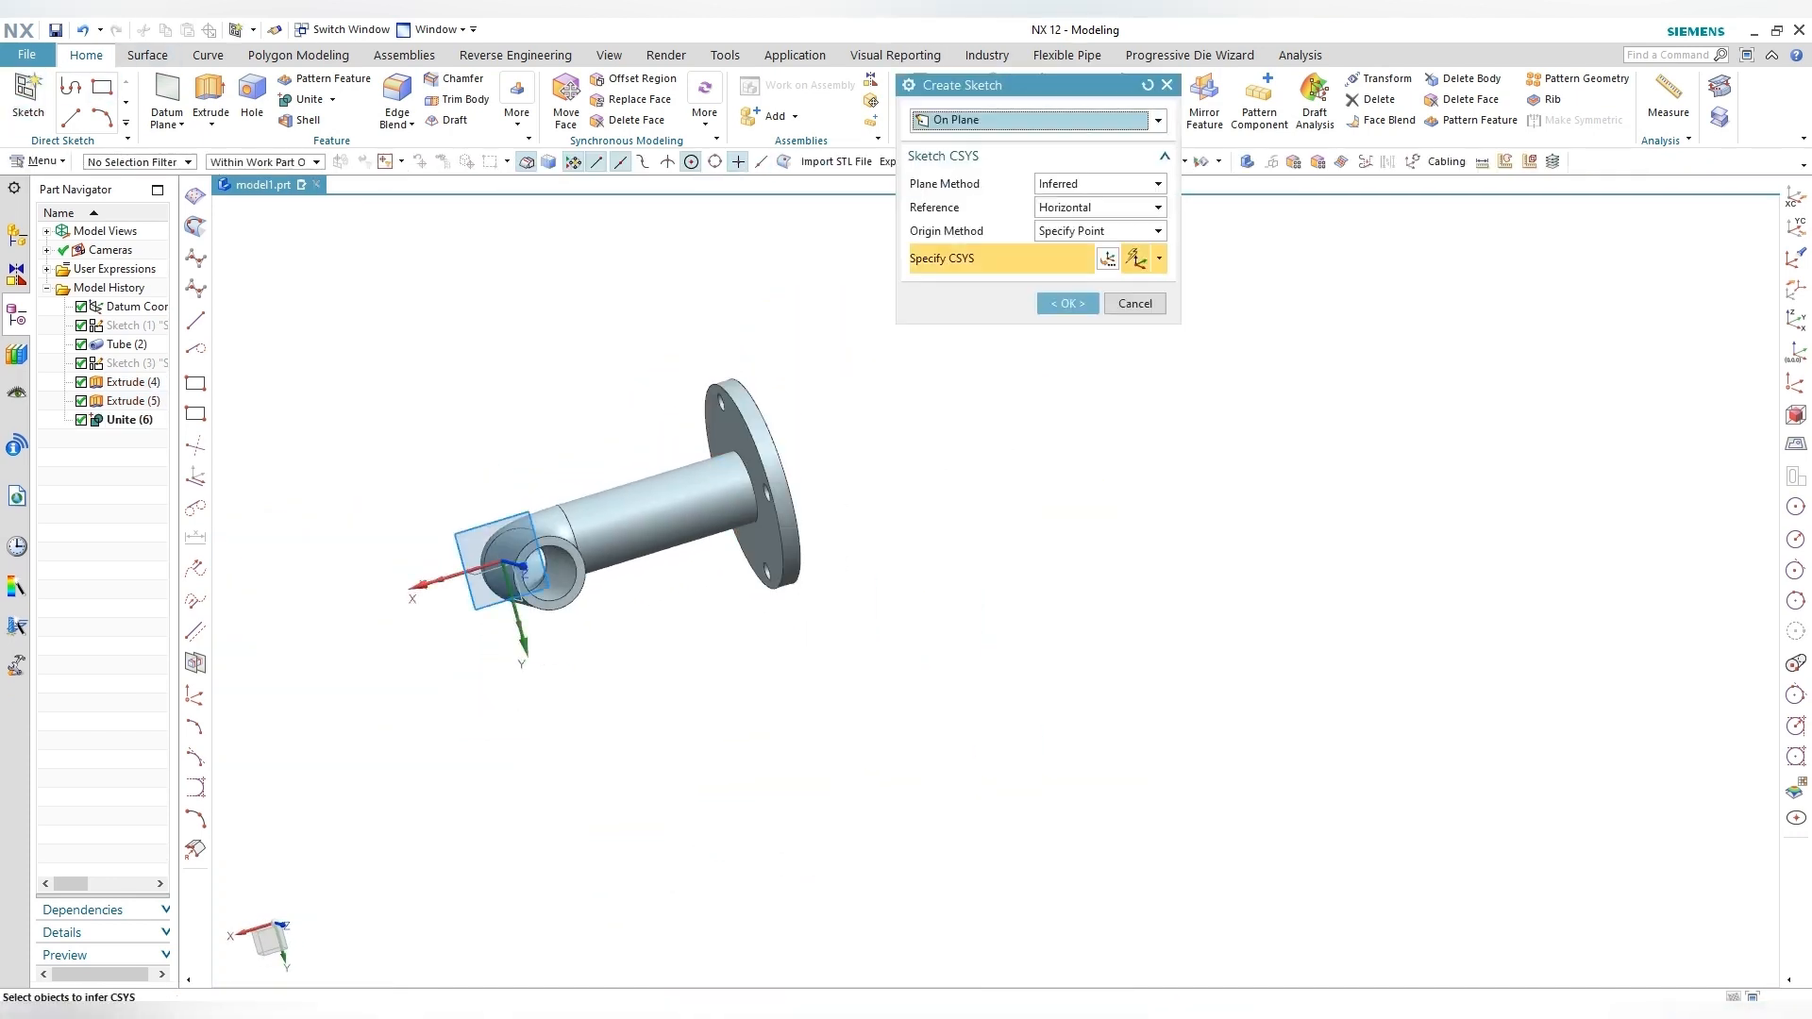
scroll(581, 562, "up", 5)
left_click(536, 519)
middle_click(536, 520)
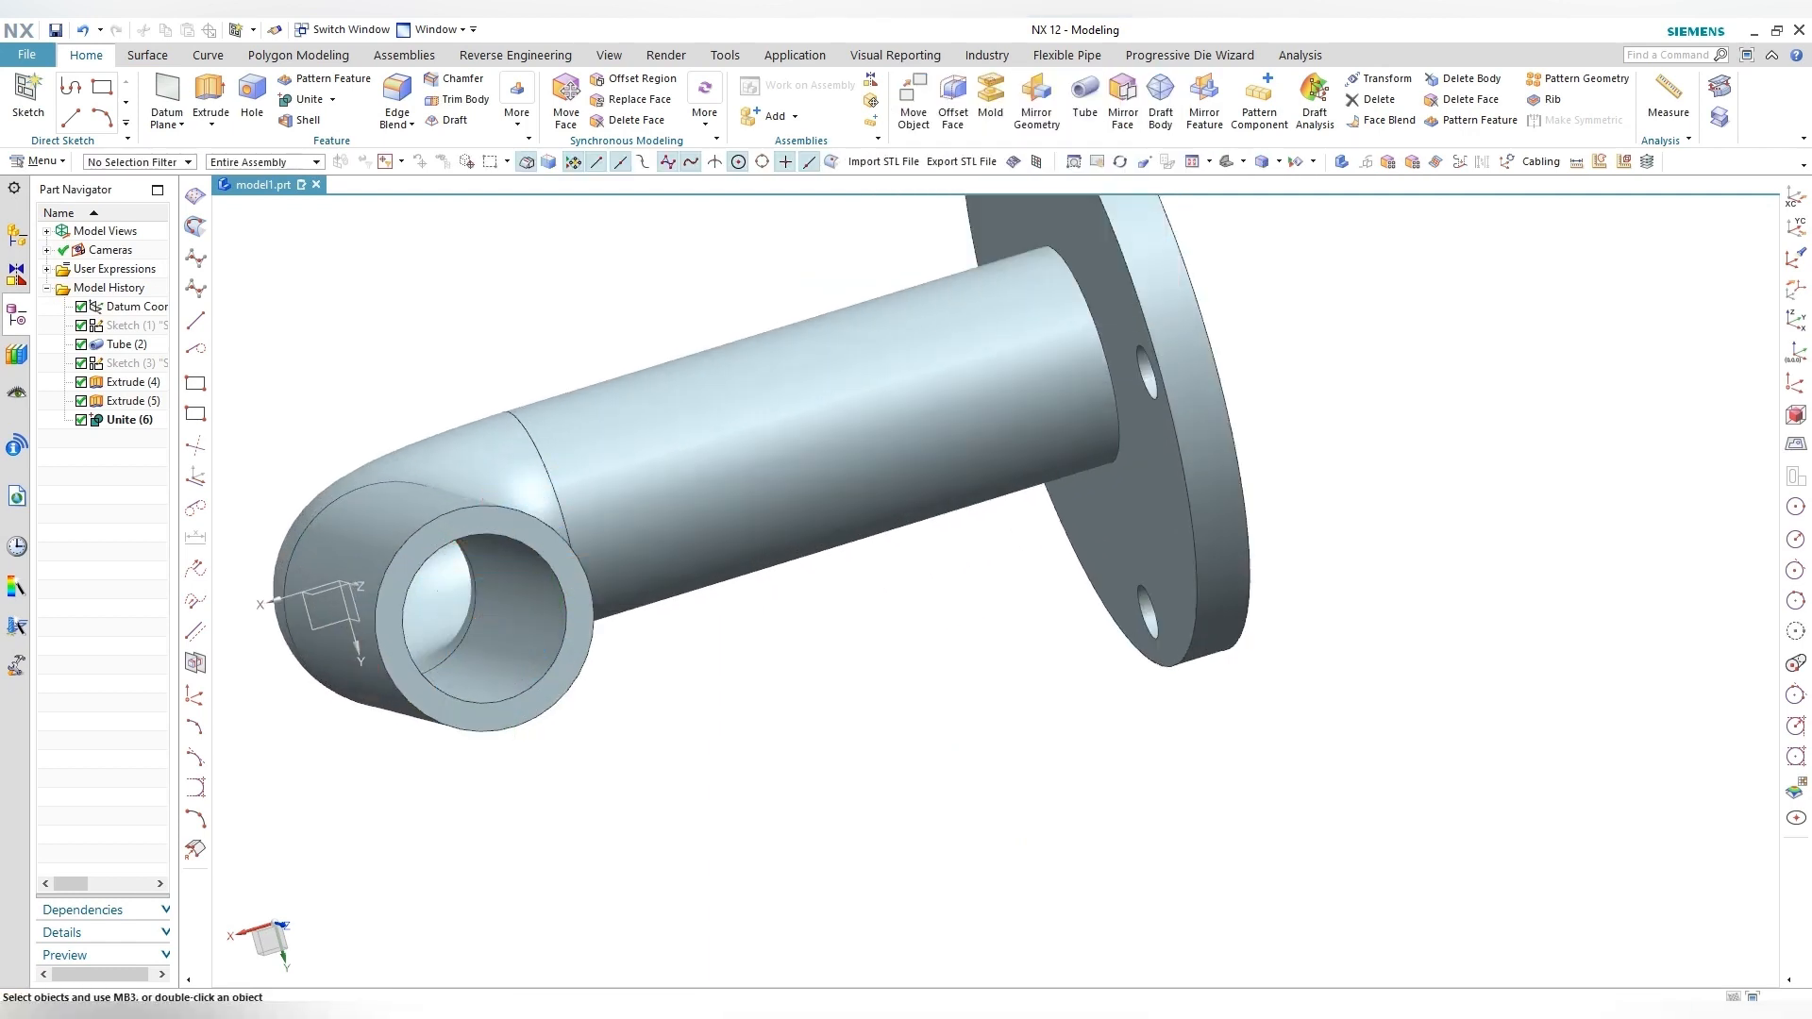
Step: Create a new sketch on the annular end face of the tube's free leg
left_click(28, 95)
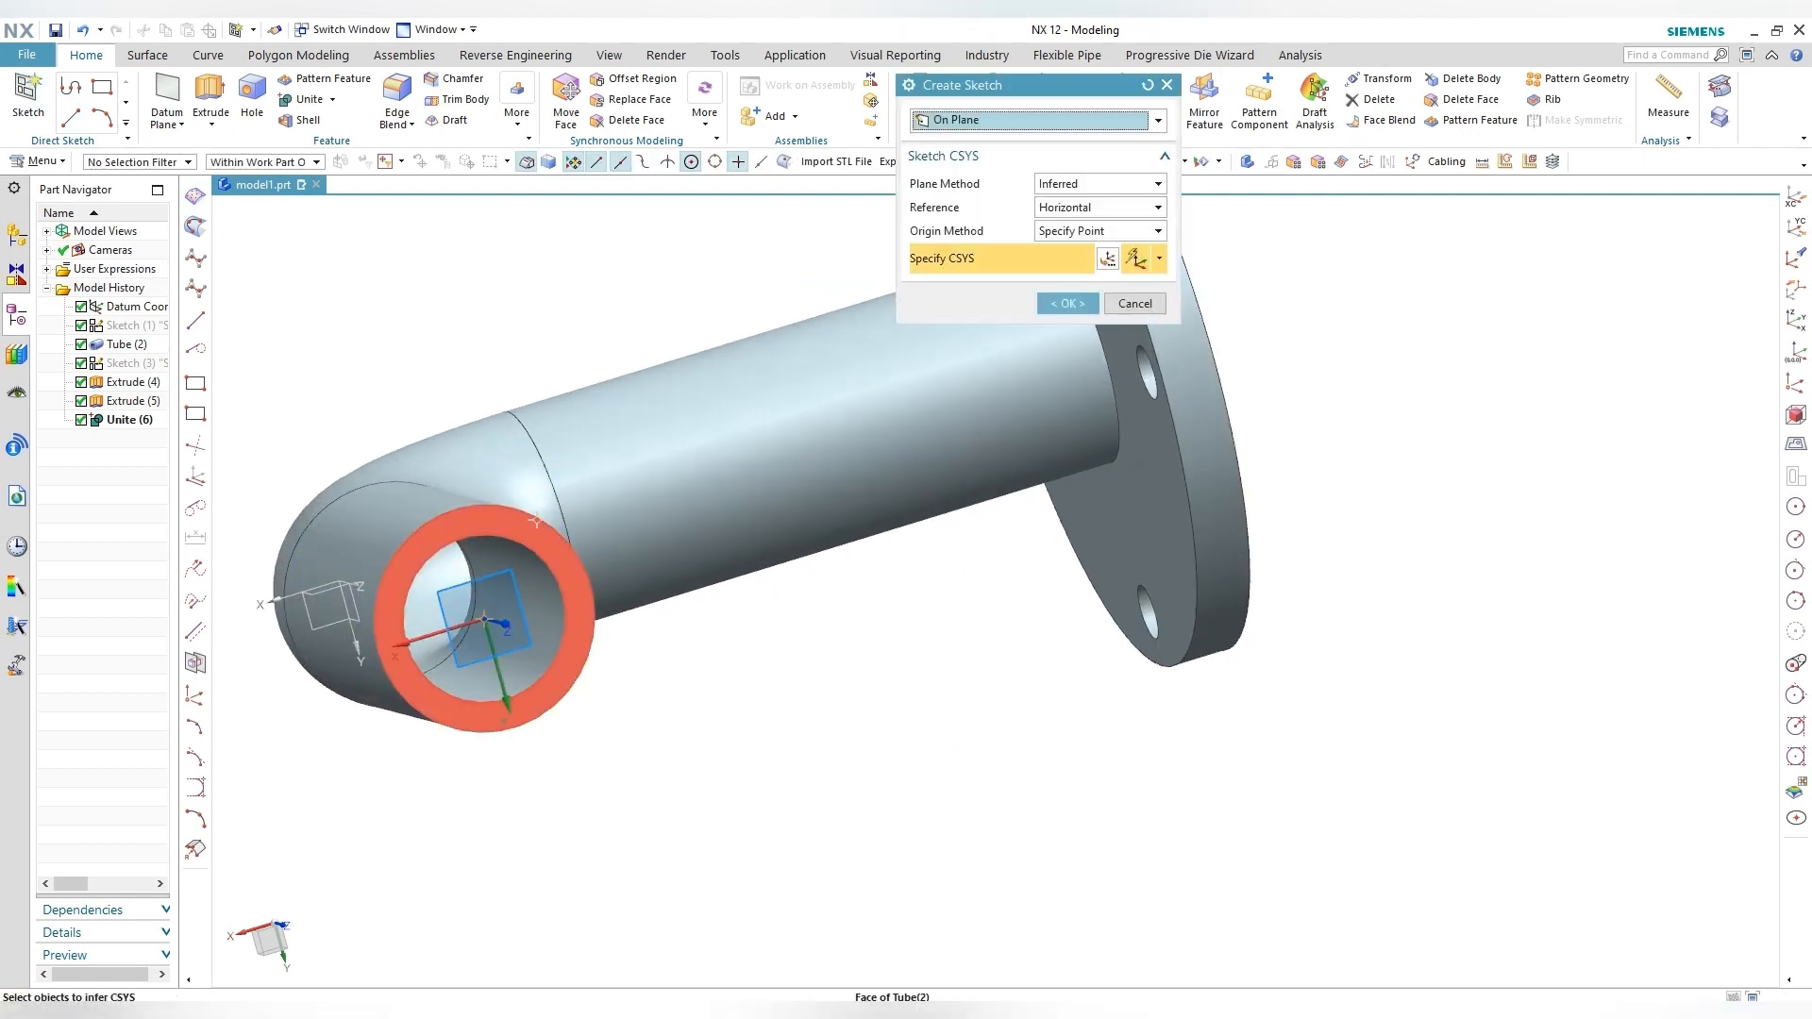
left_click(536, 536)
middle_click(536, 536)
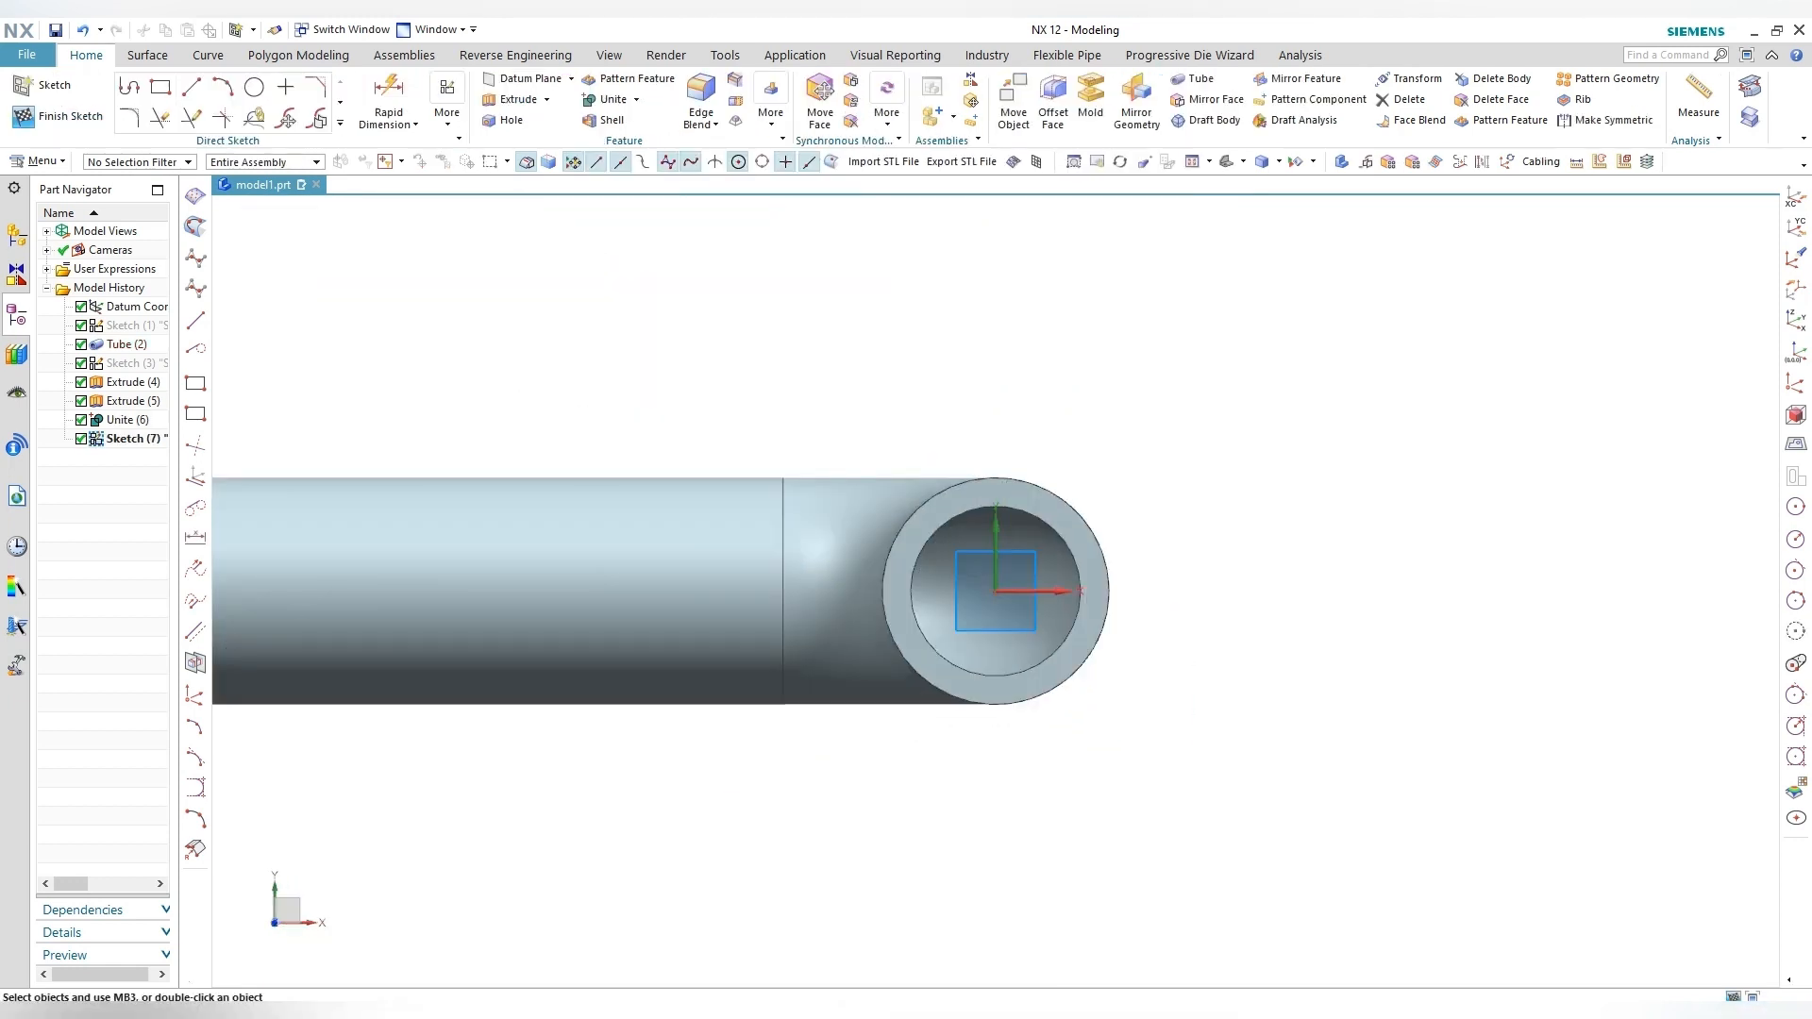
Step: Draw a centre rectangle about 56 mm wide and 61 mm high, centred on the sketch origin
scroll(604, 630, "down", 2)
left_click(1179, 595)
scroll(1186, 587, "up", 3)
scroll(704, 594, "down", 4)
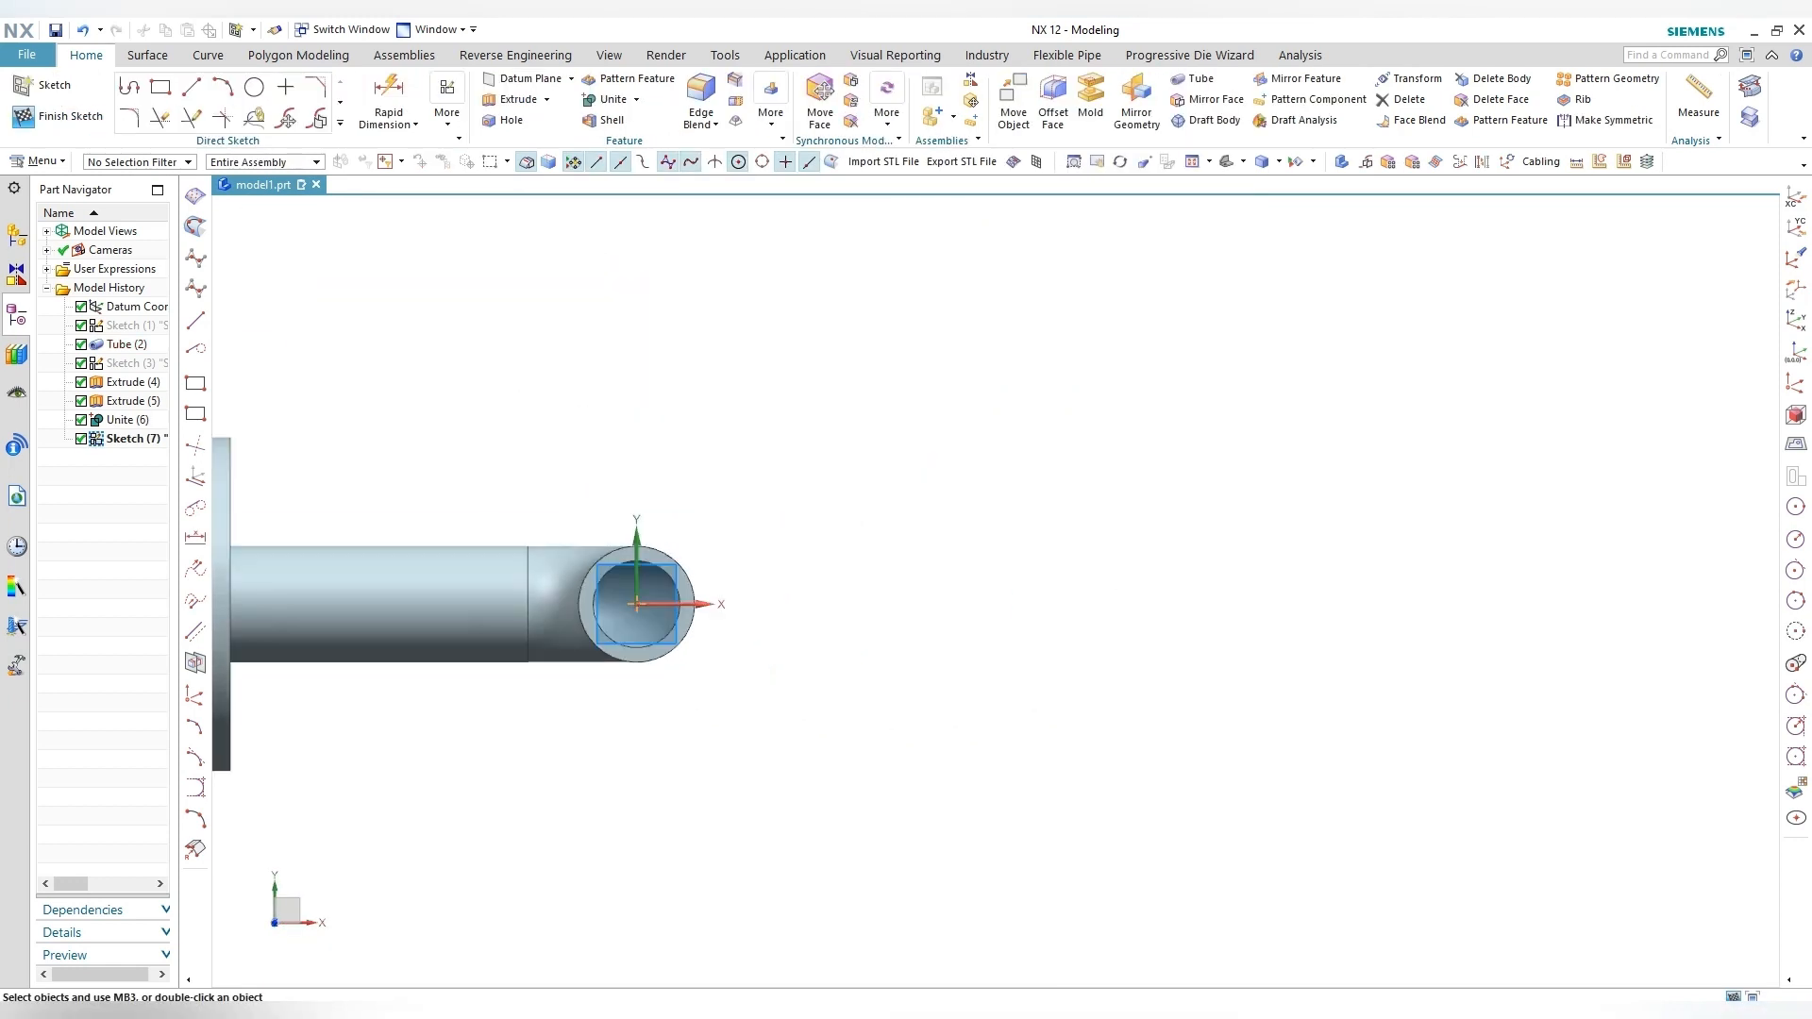
key("r")
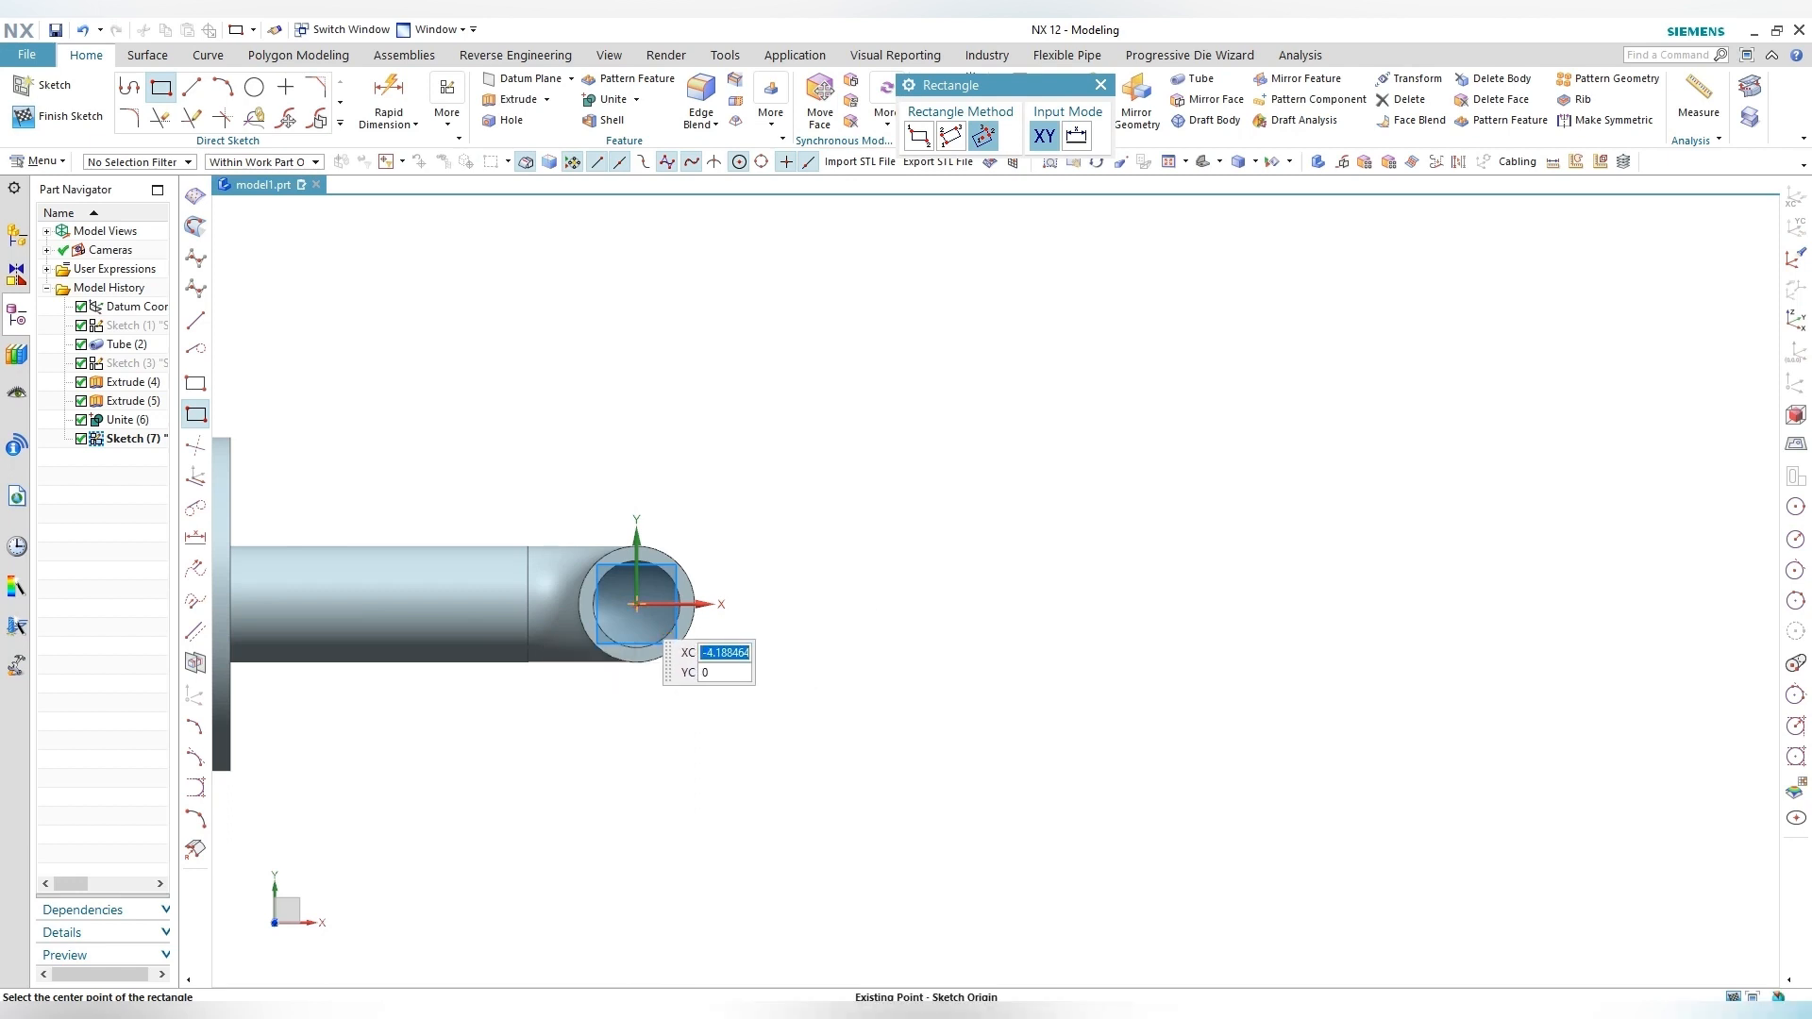
left_click(637, 604)
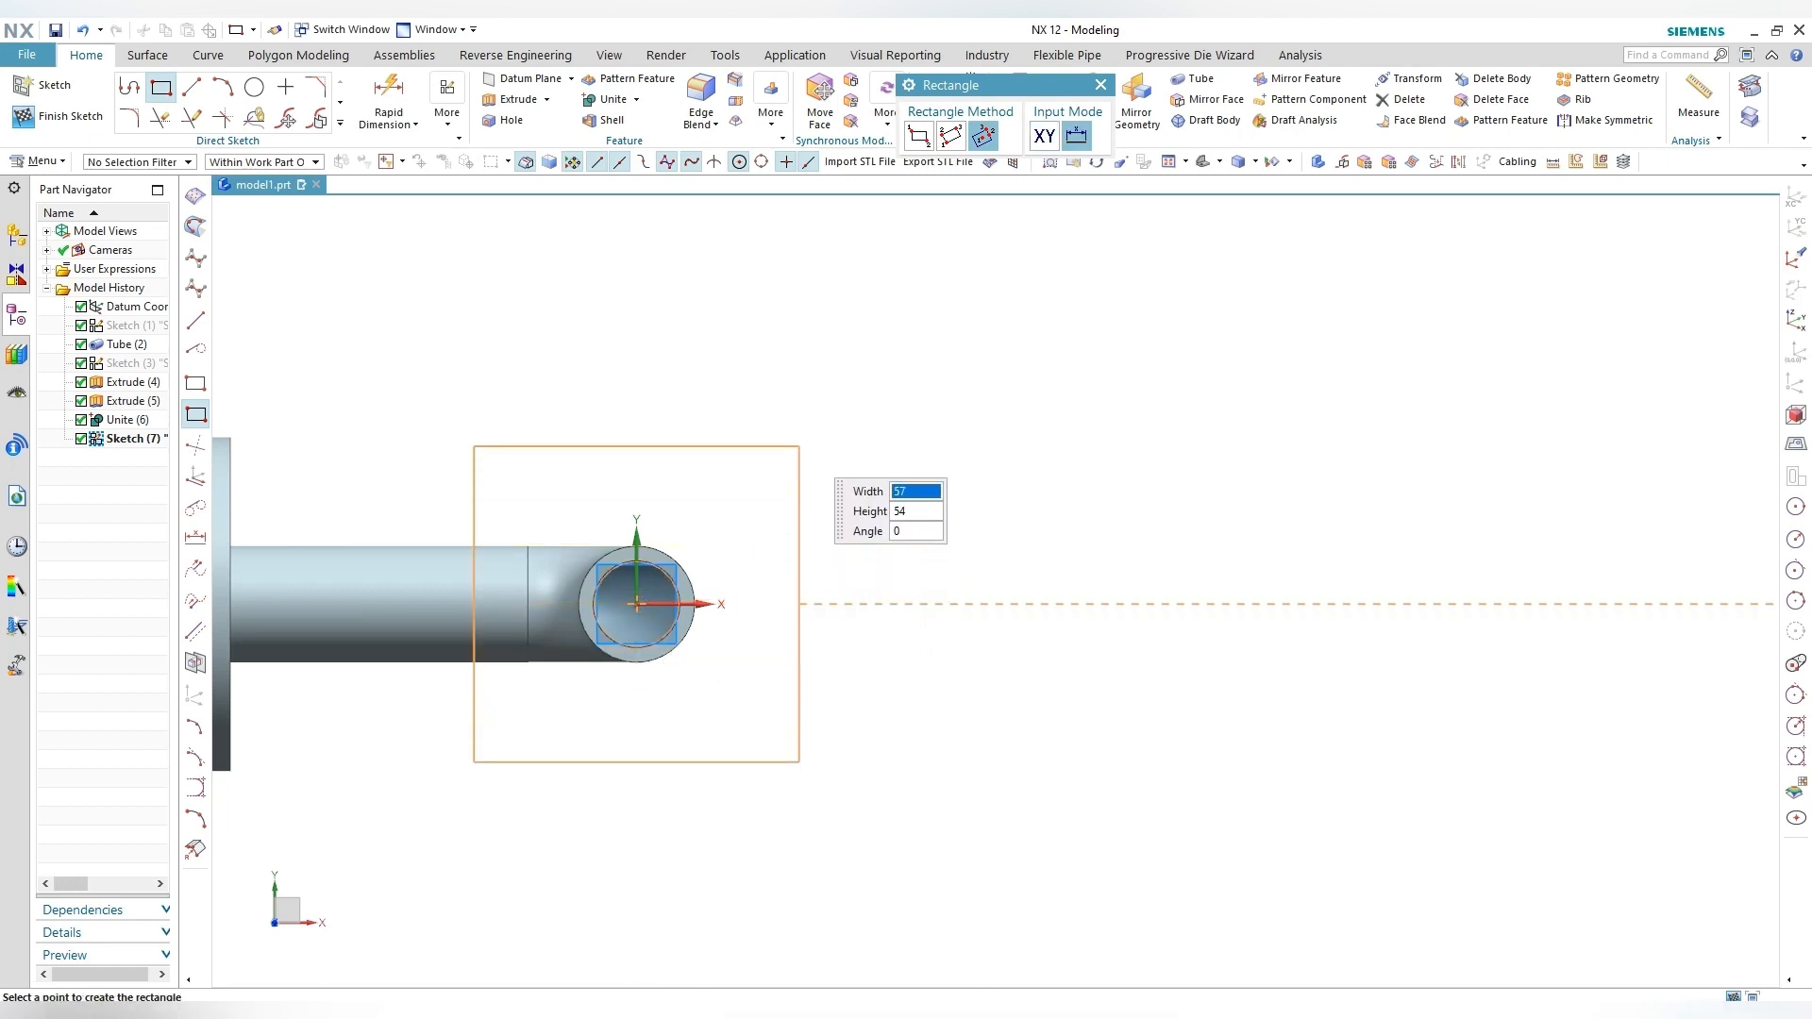
left_click(799, 428)
key("Escape")
Step: Set the rectangle's height and width to 50 mm each
double_click(832, 604)
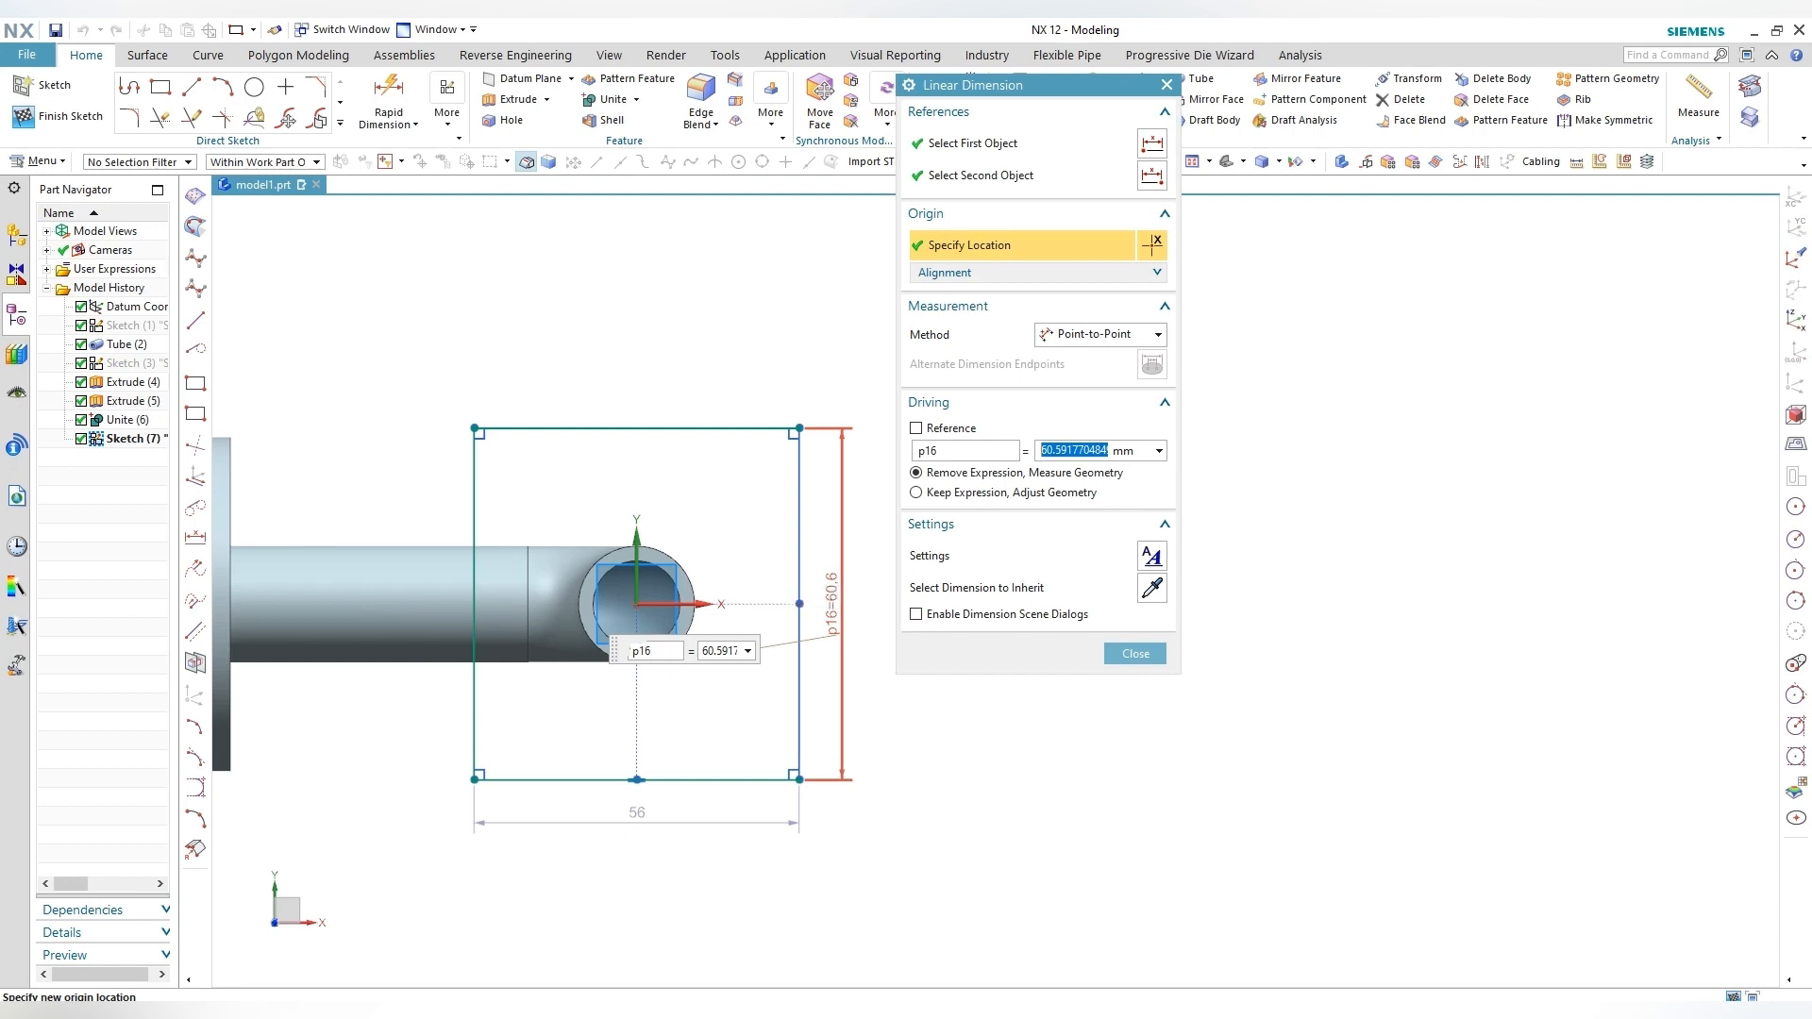
type("5")
key("Return")
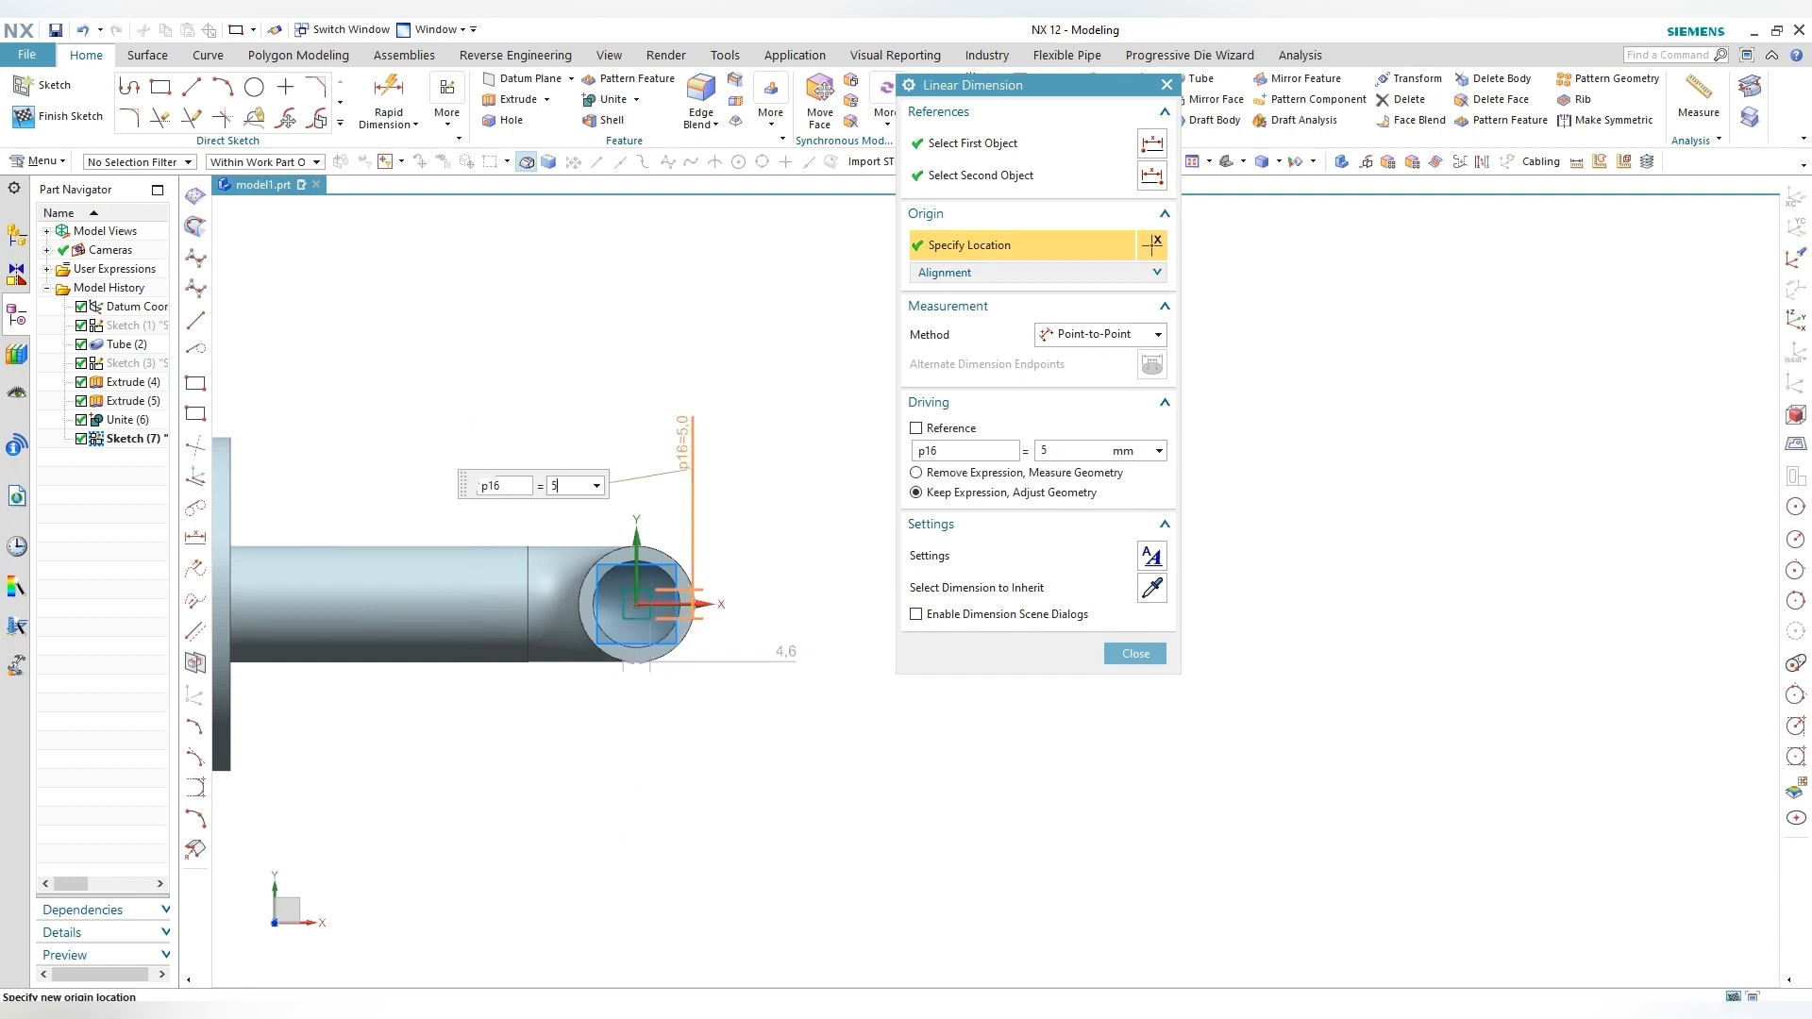
type("0")
key("Return")
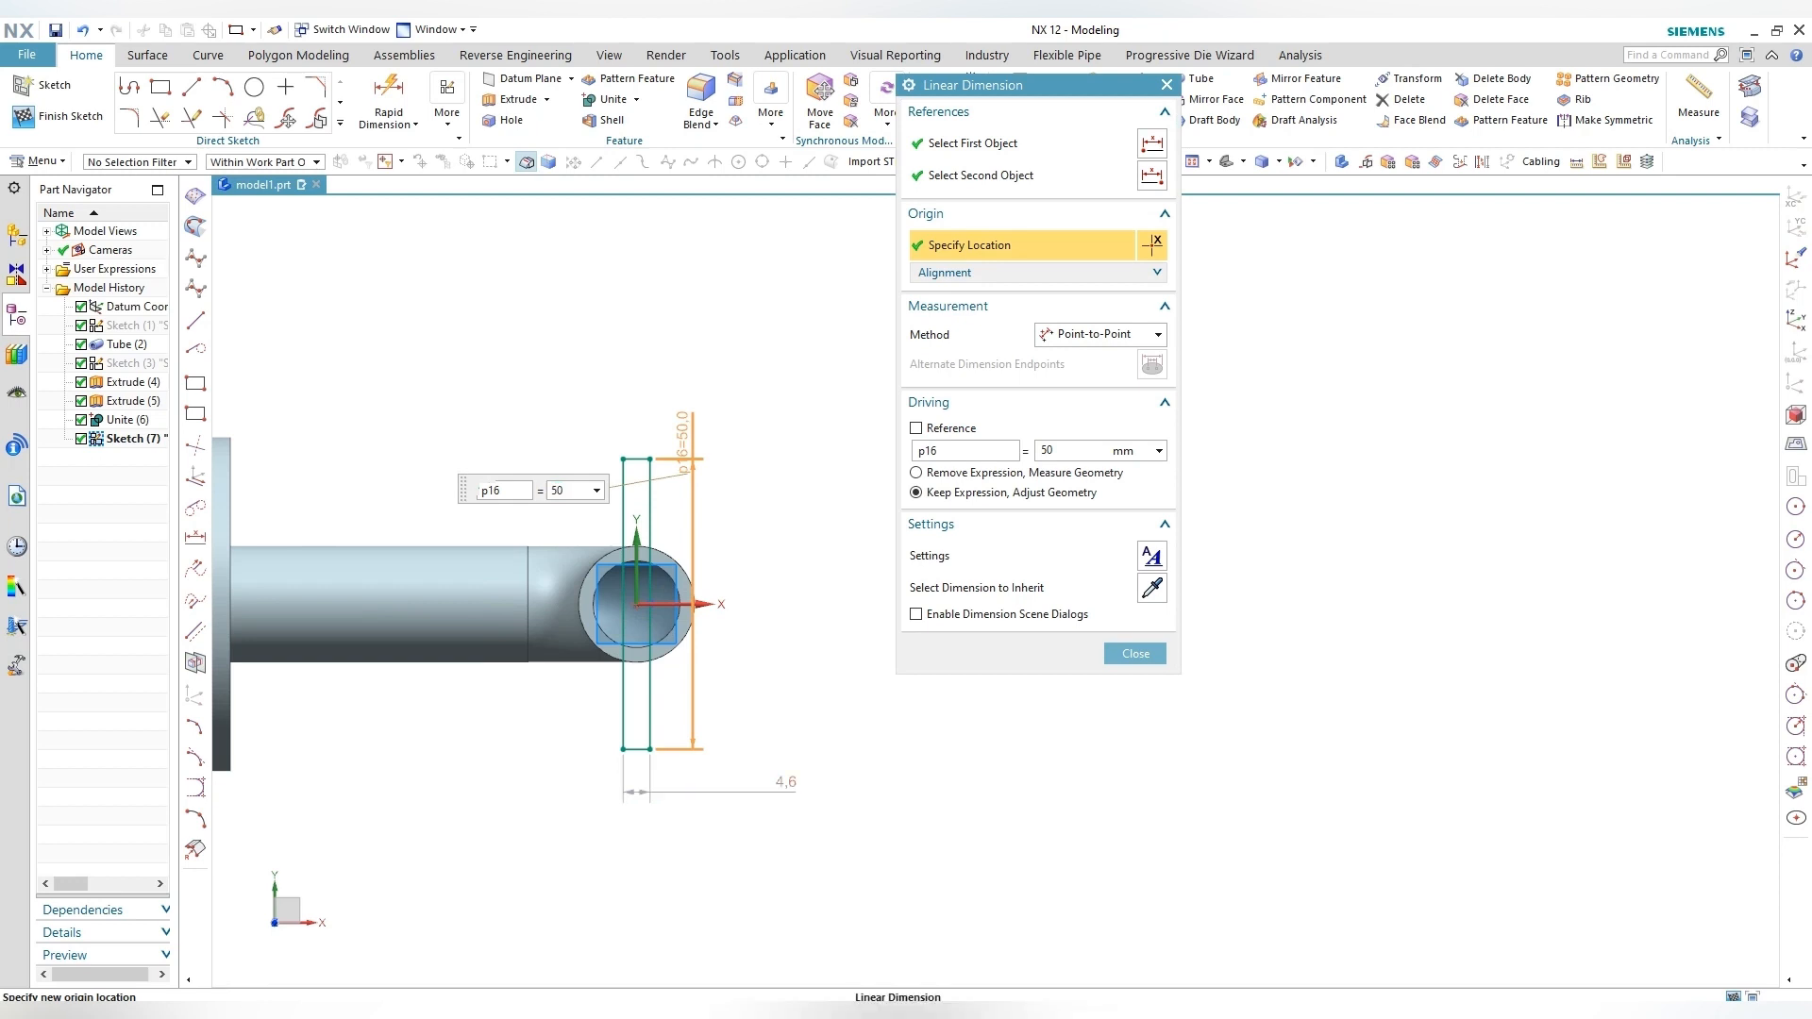
double_click(790, 785)
key("Return")
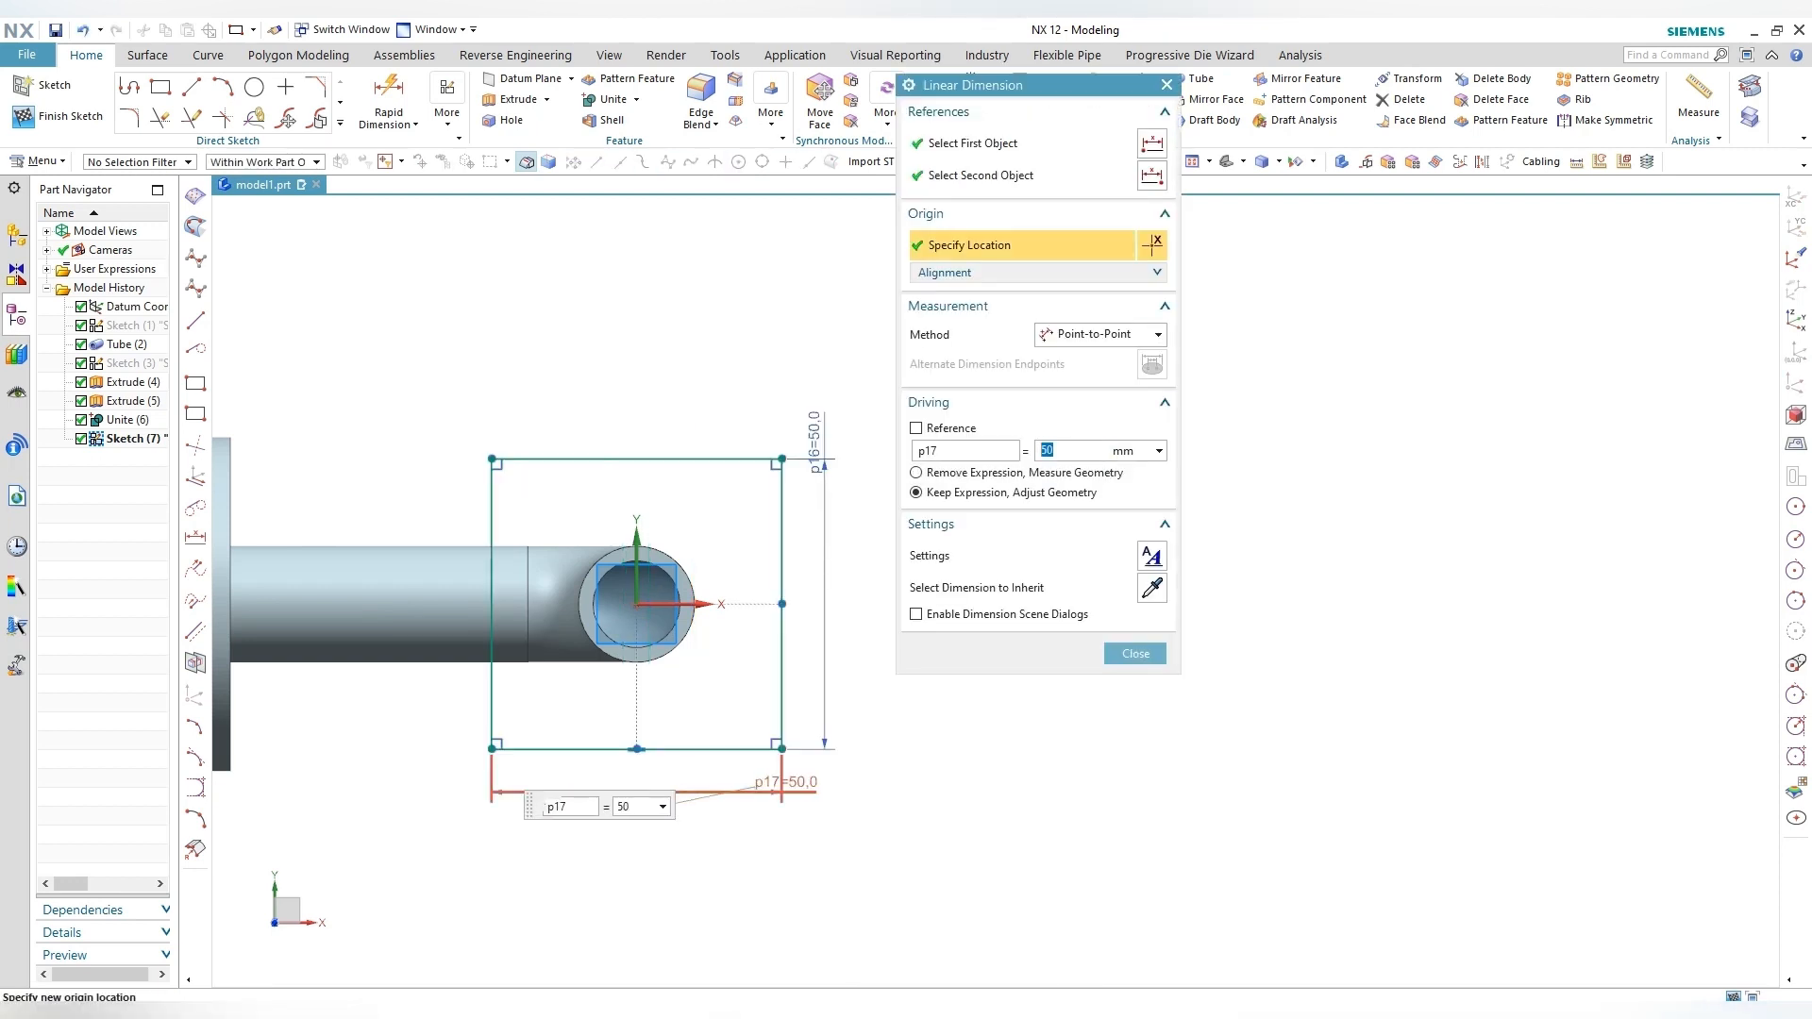
Step: Finish dimensioning and fillet all four corners of the square sketch with a 10 mm radius
key("Escape")
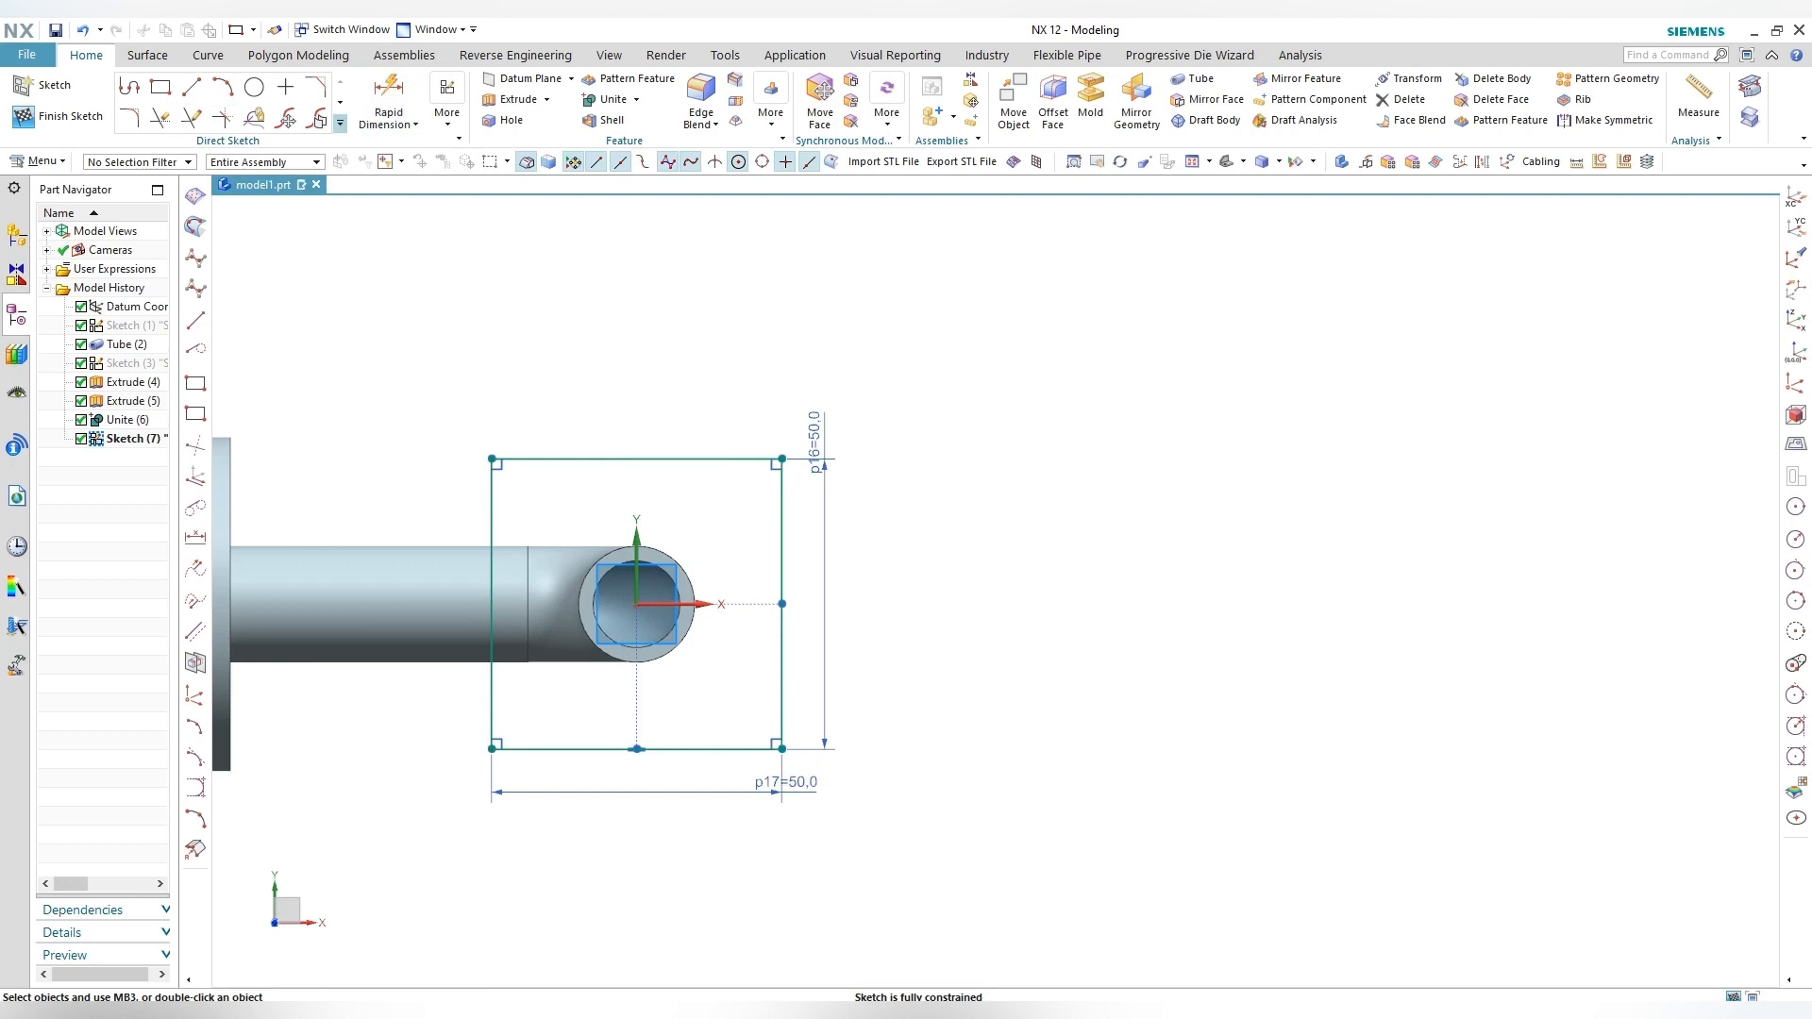
left_click(339, 122)
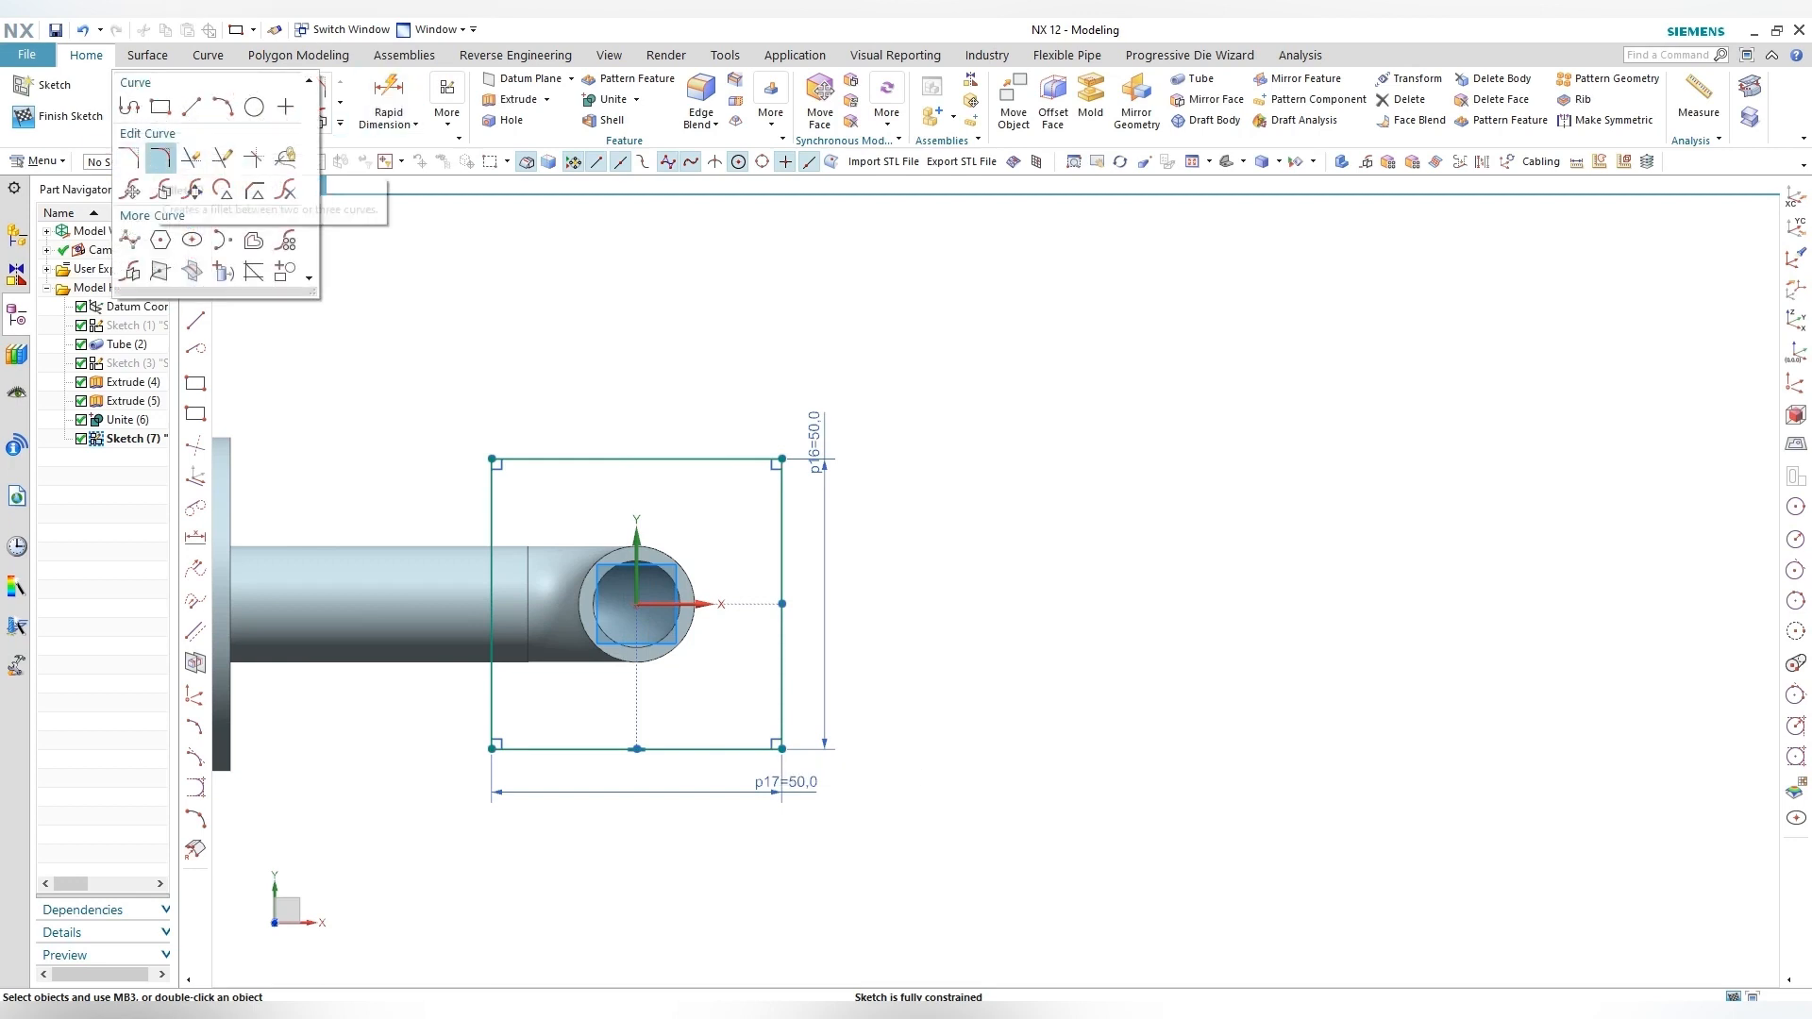
left_click(160, 159)
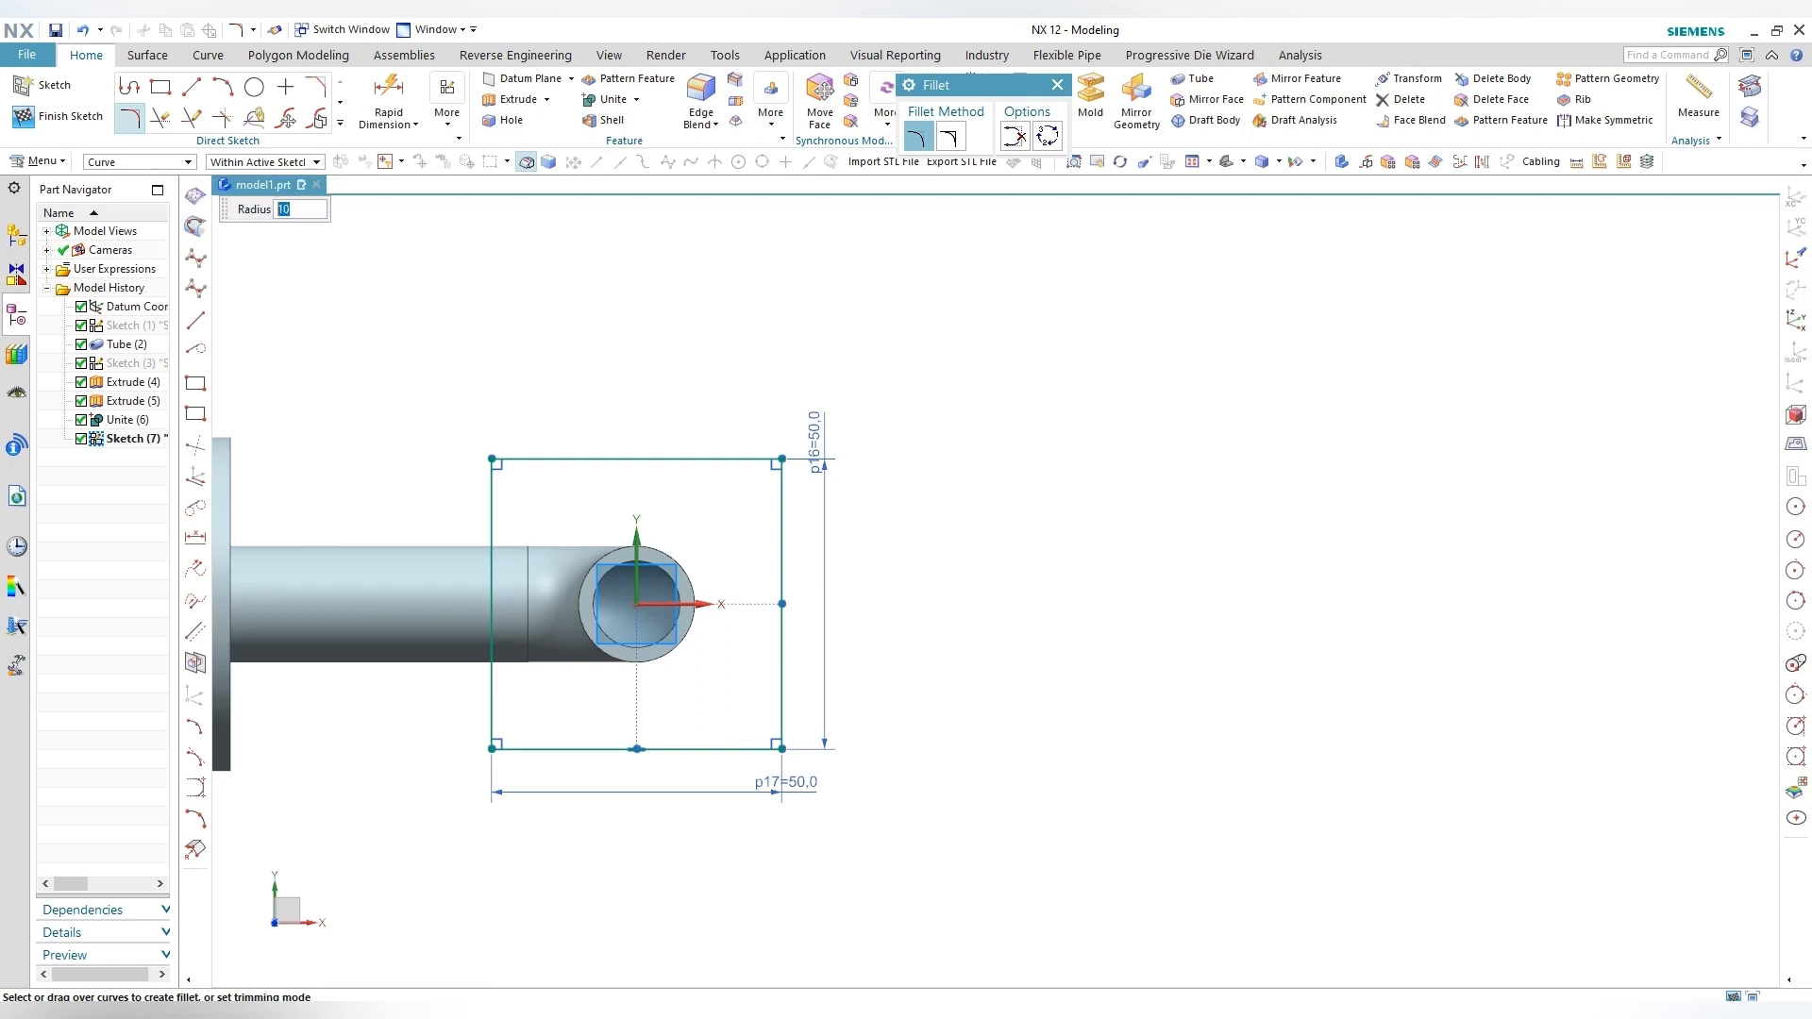
left_click(540, 459)
left_click(492, 486)
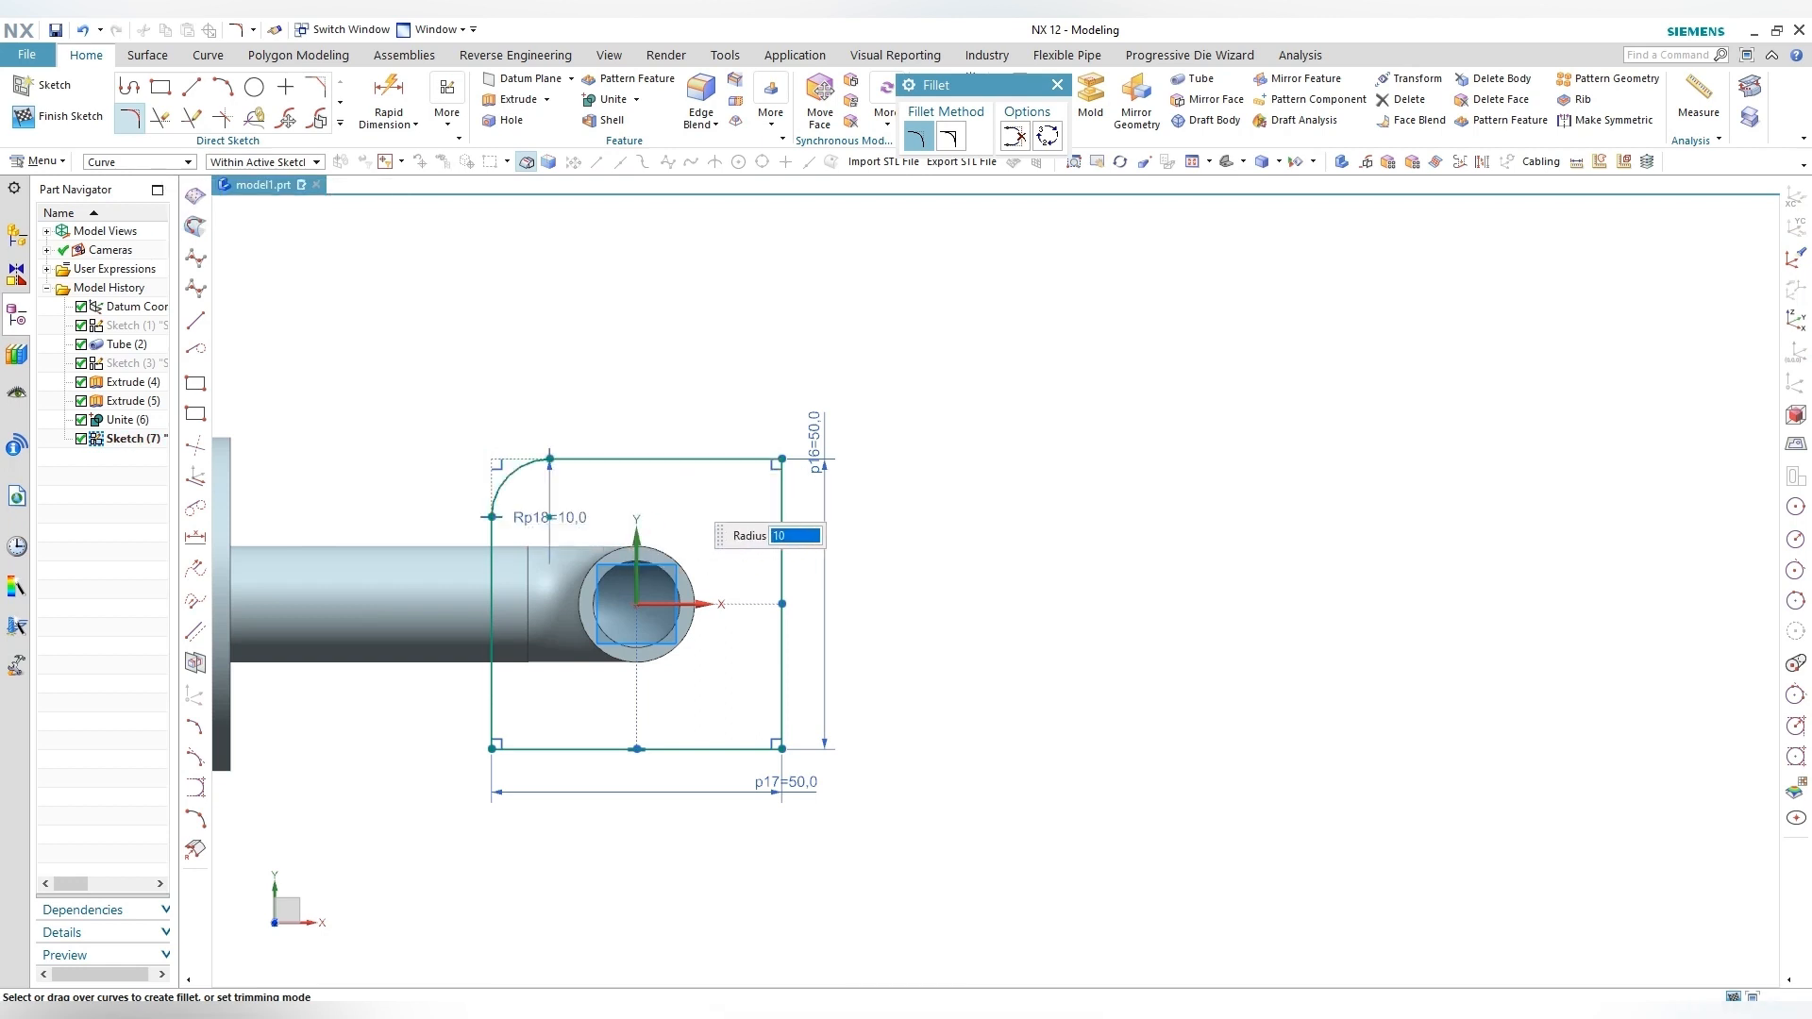
left_click(703, 460)
left_click(782, 486)
left_click(782, 693)
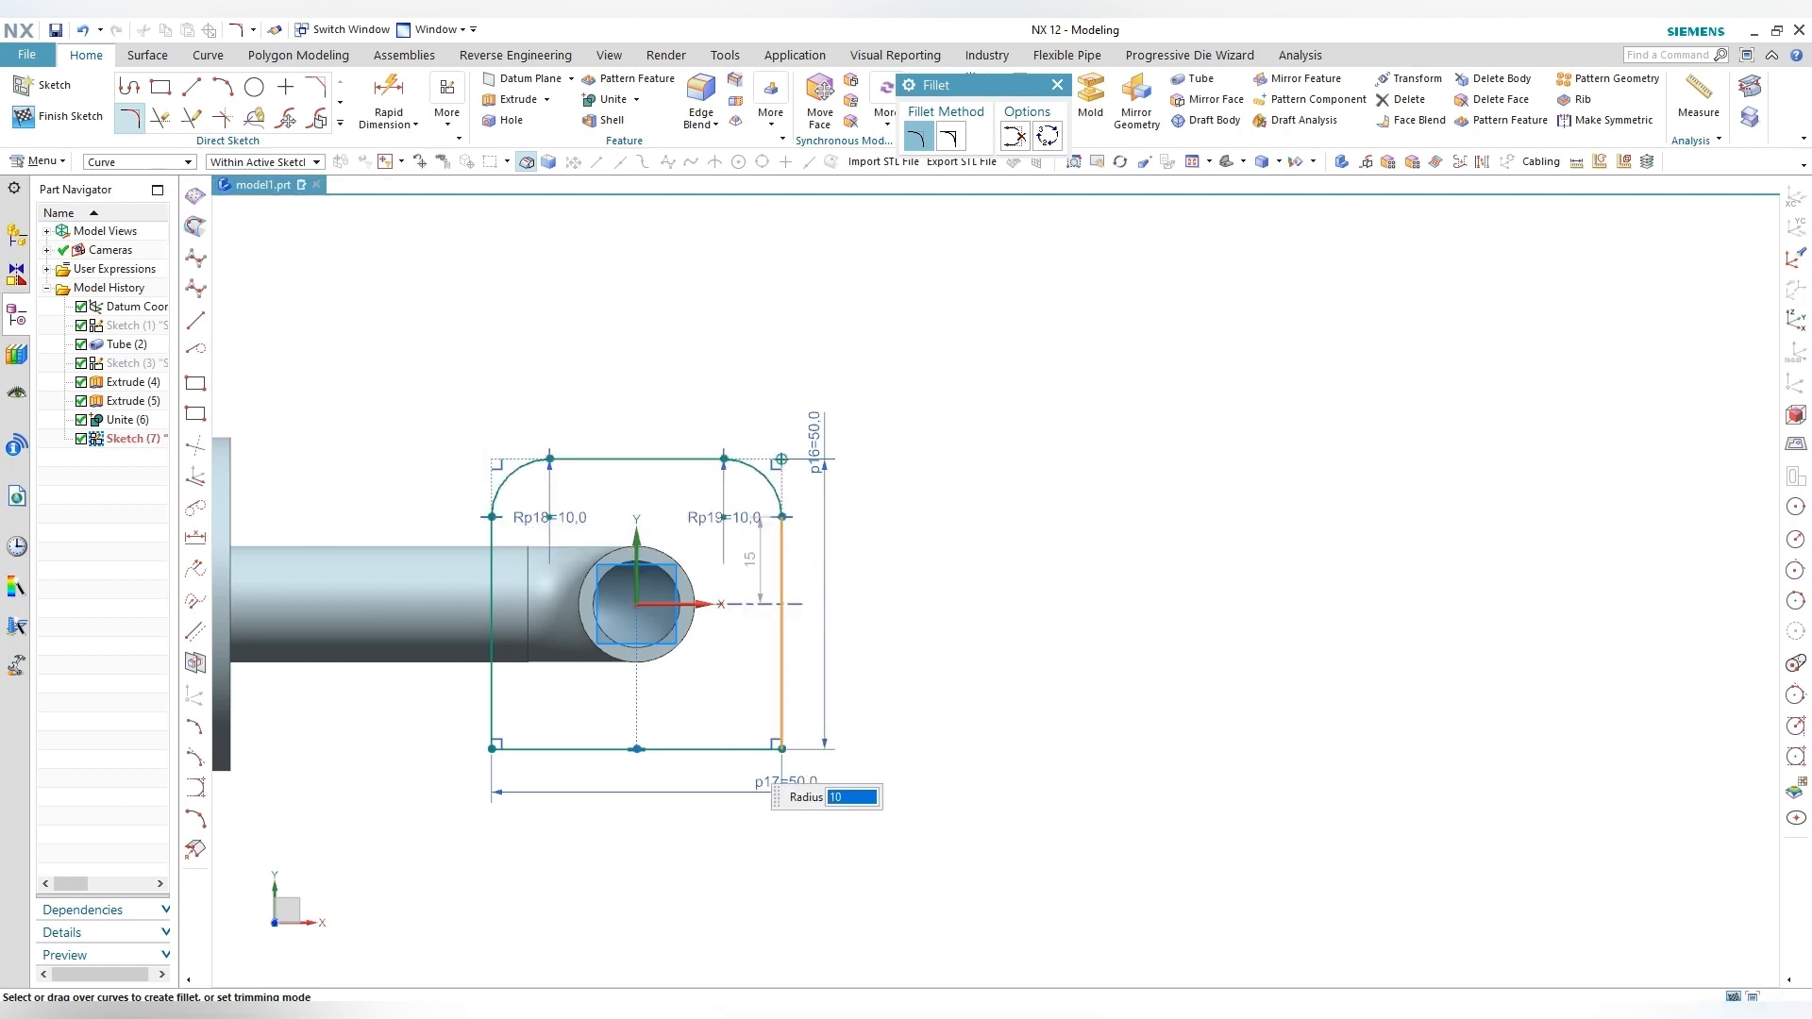
left_click(743, 749)
left_click(525, 749)
left_click(491, 724)
key("Escape")
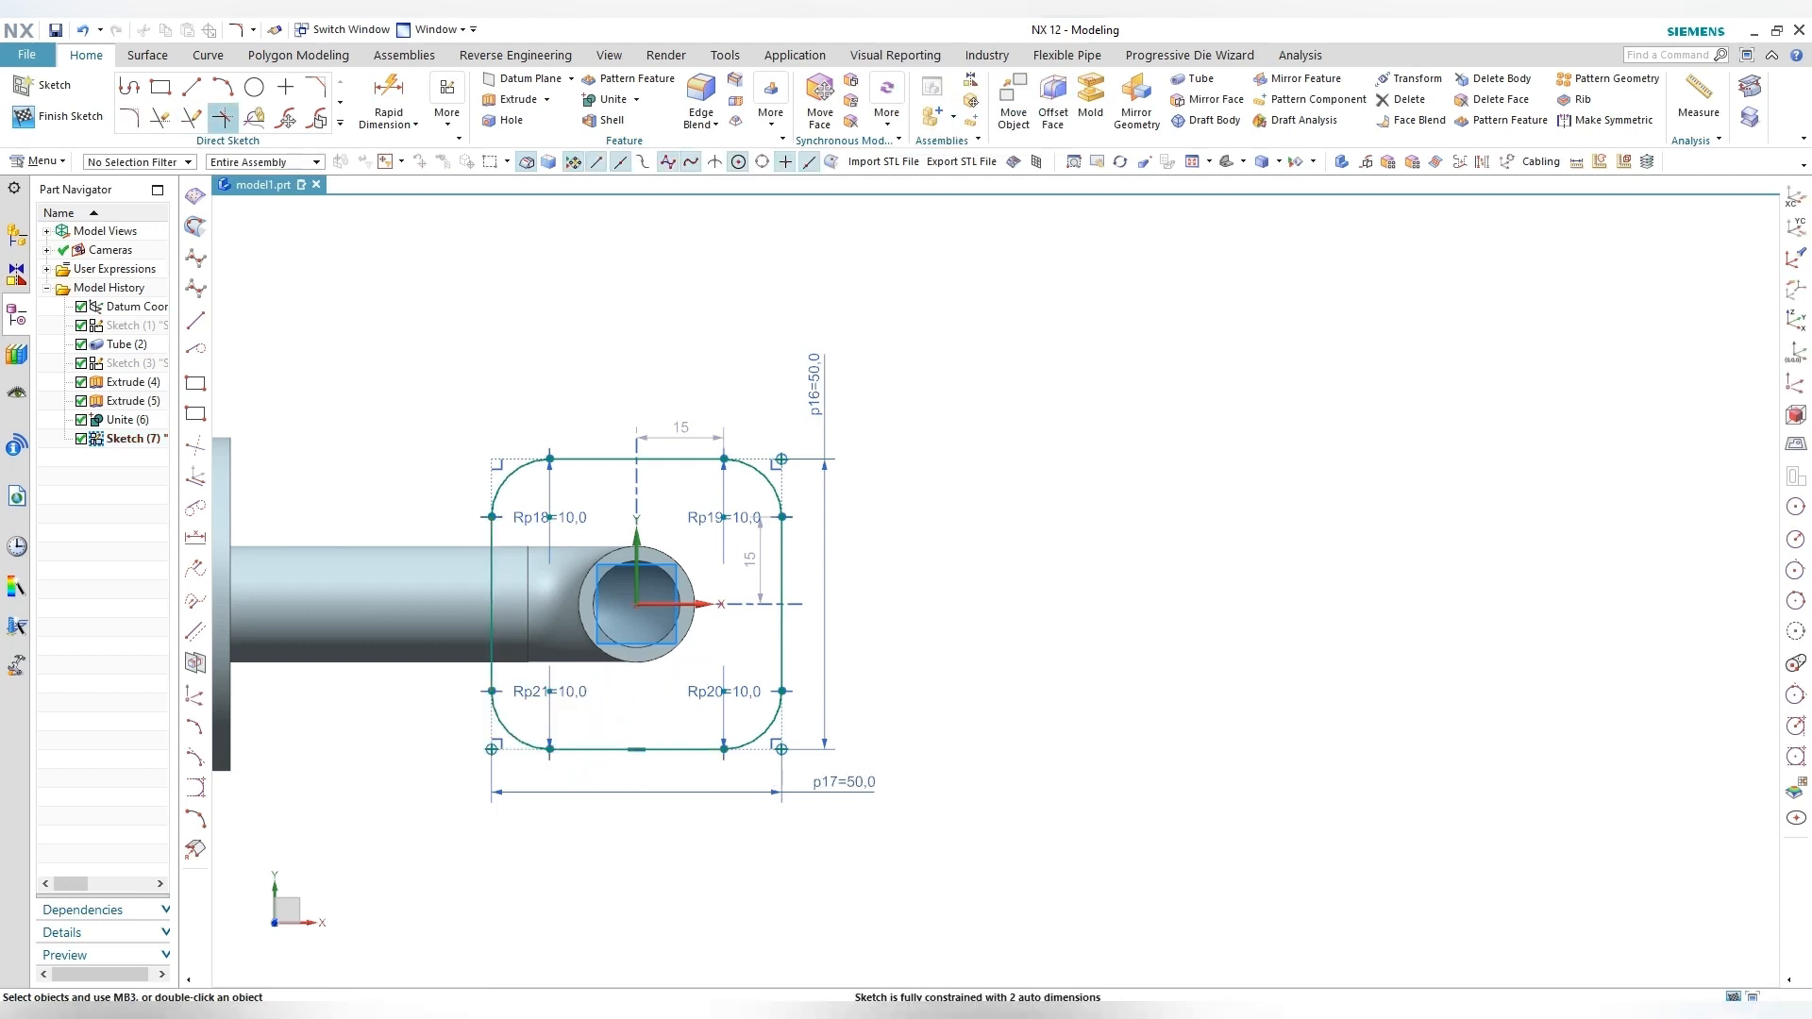
Step: Draw a 5 mm diameter circle centred on the square's upper-left corner fillet
key("o")
left_click(550, 517)
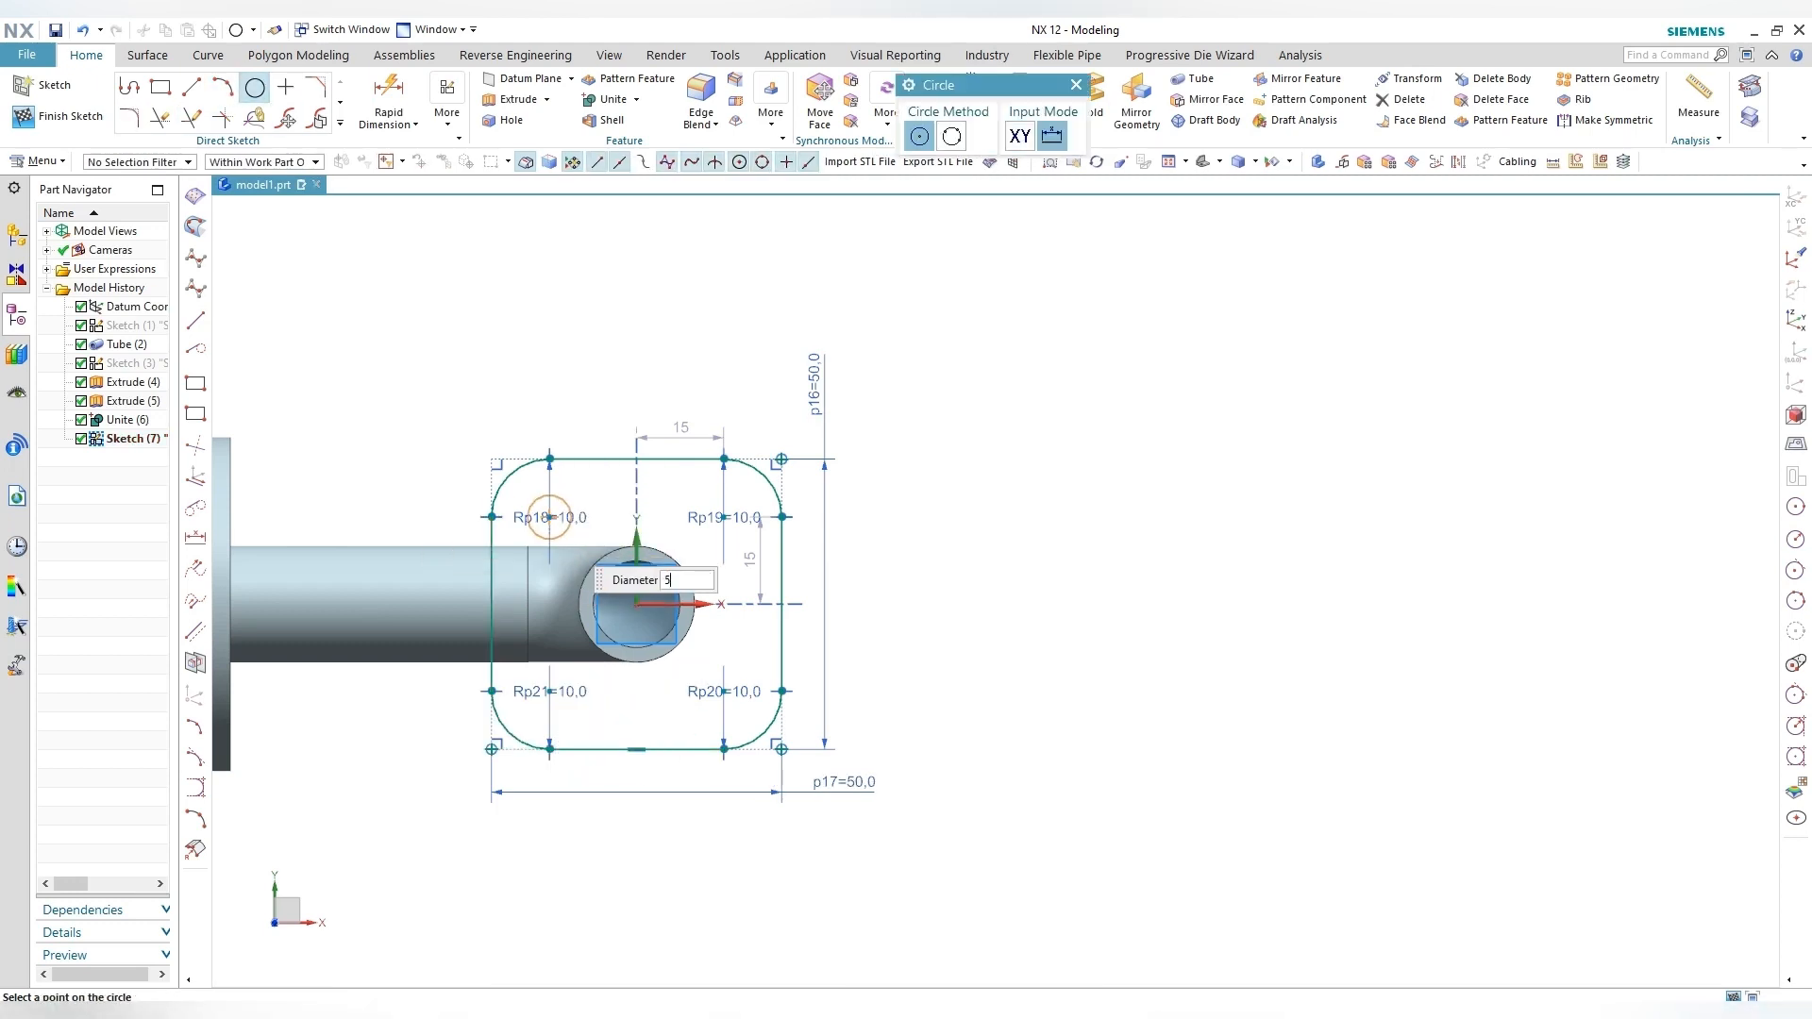
type("5")
key("Return")
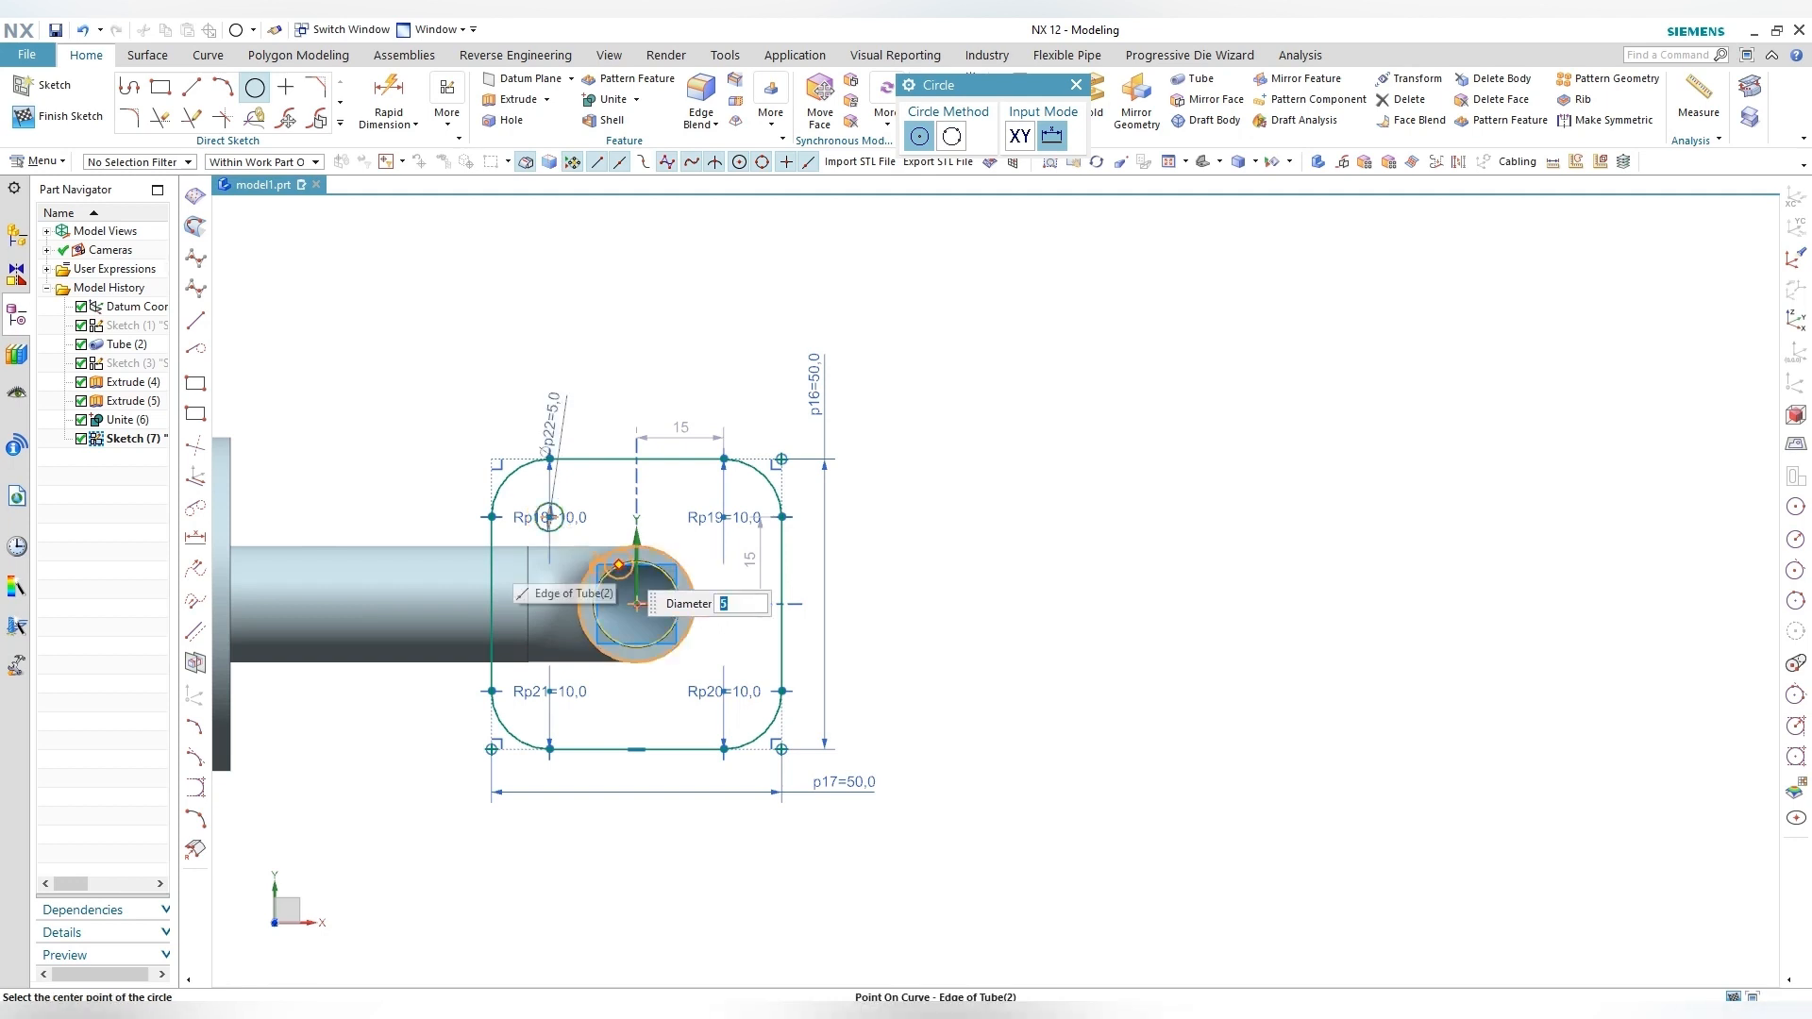
Step: Undo the 5 mm circle and the four 10 mm corner fillets, restoring the plain square
key("ctrl+z")
key("ctrl+z")
key("ctrl+z")
key("ctrl+z")
key("ctrl+z")
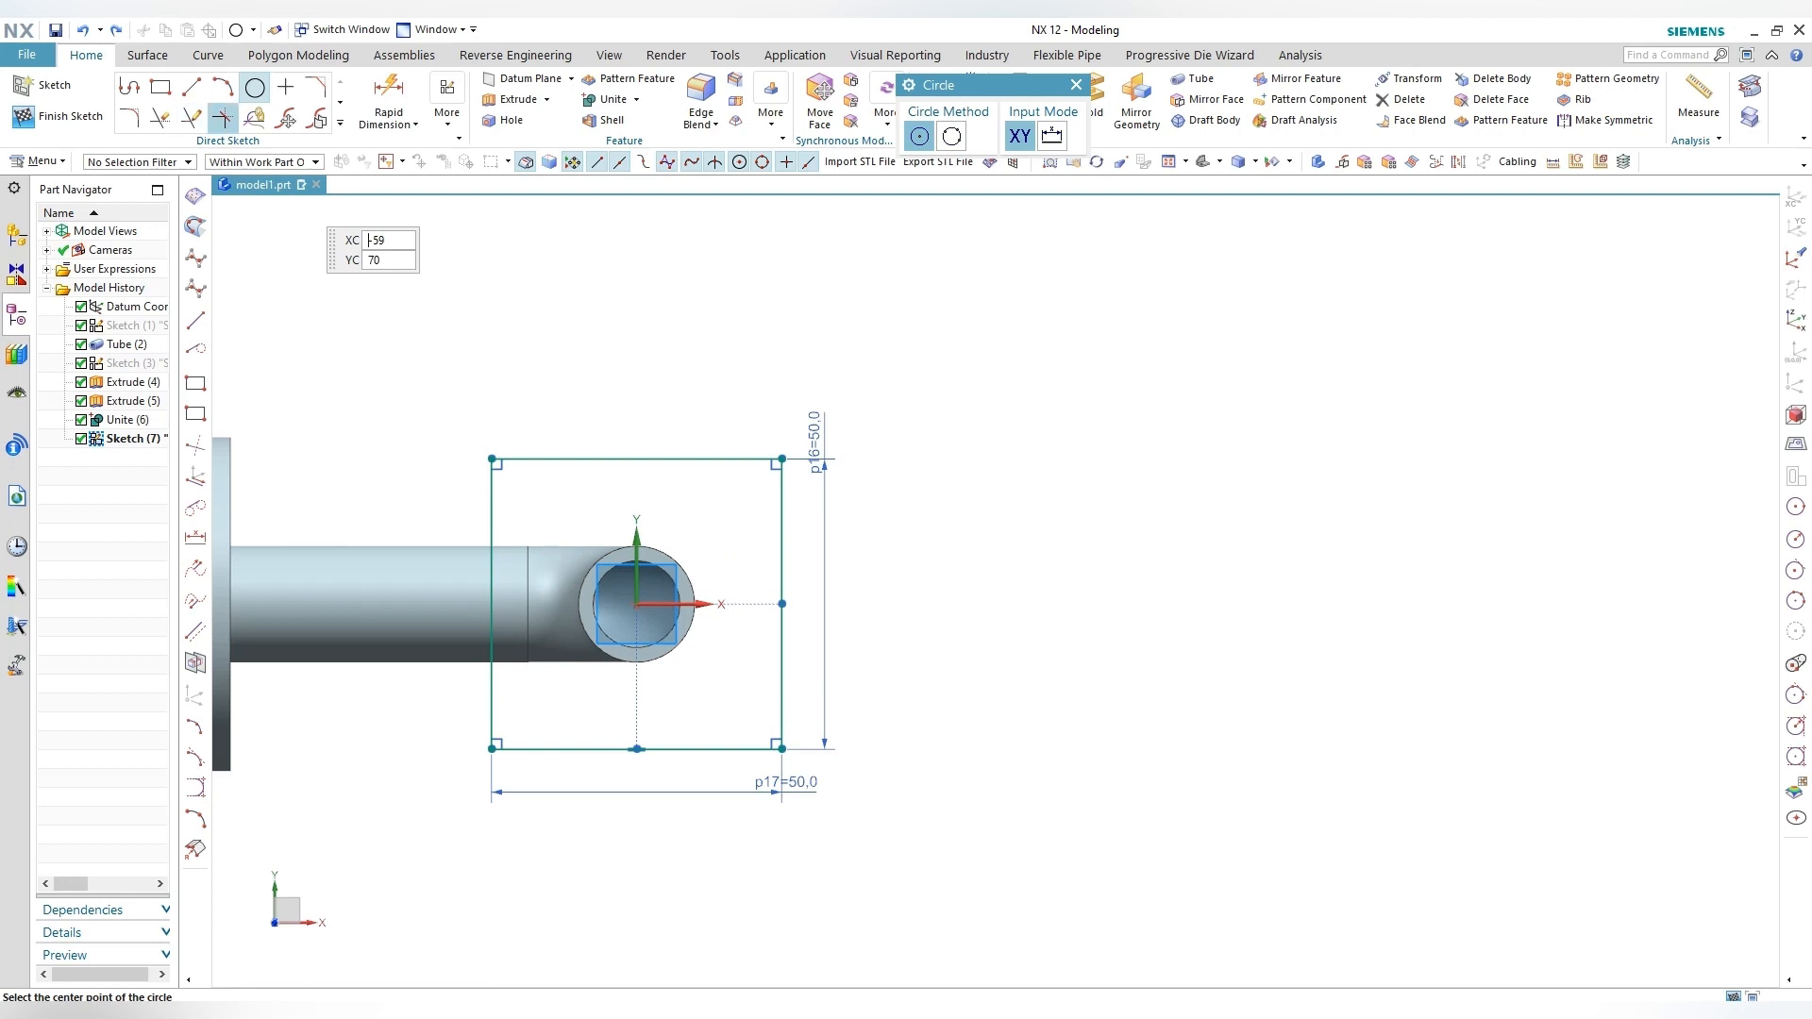
Step: Fillet all four corners of the 50 mm square with a 5 mm radius
left_click(130, 117)
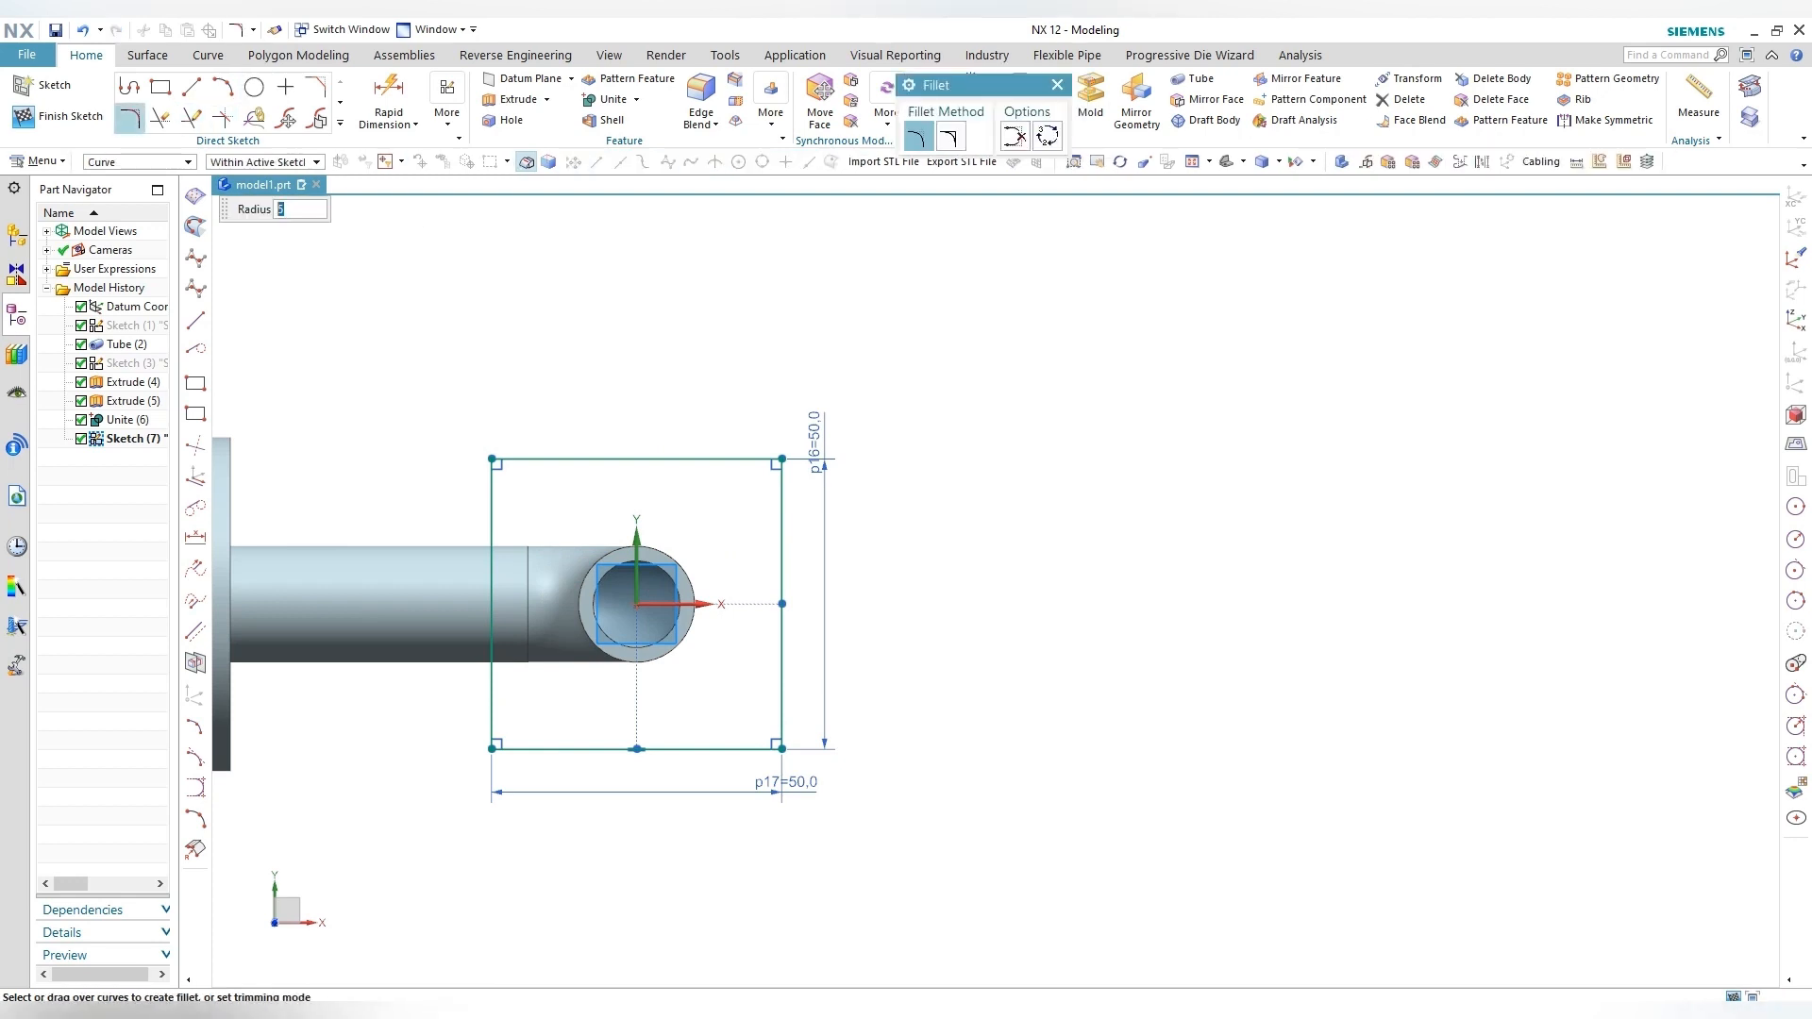
left_click(493, 478)
left_click(543, 459)
left_click(714, 458)
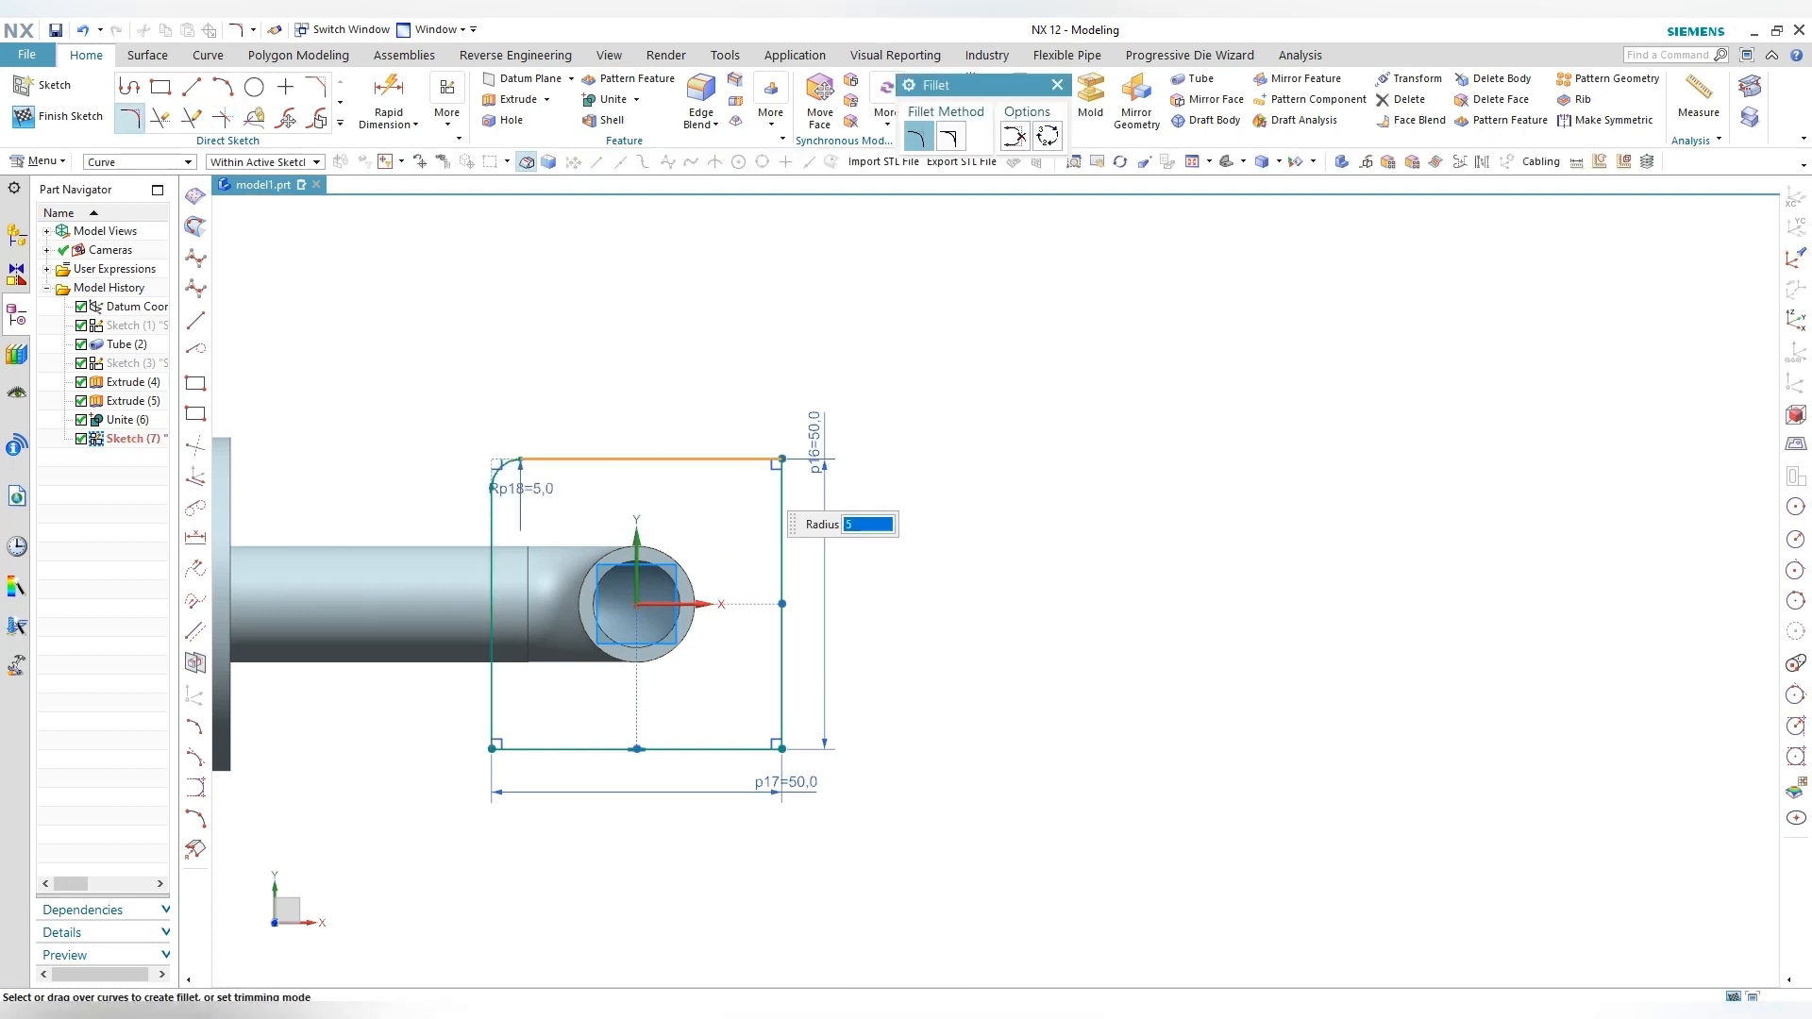
left_click(781, 494)
left_click(780, 700)
left_click(752, 749)
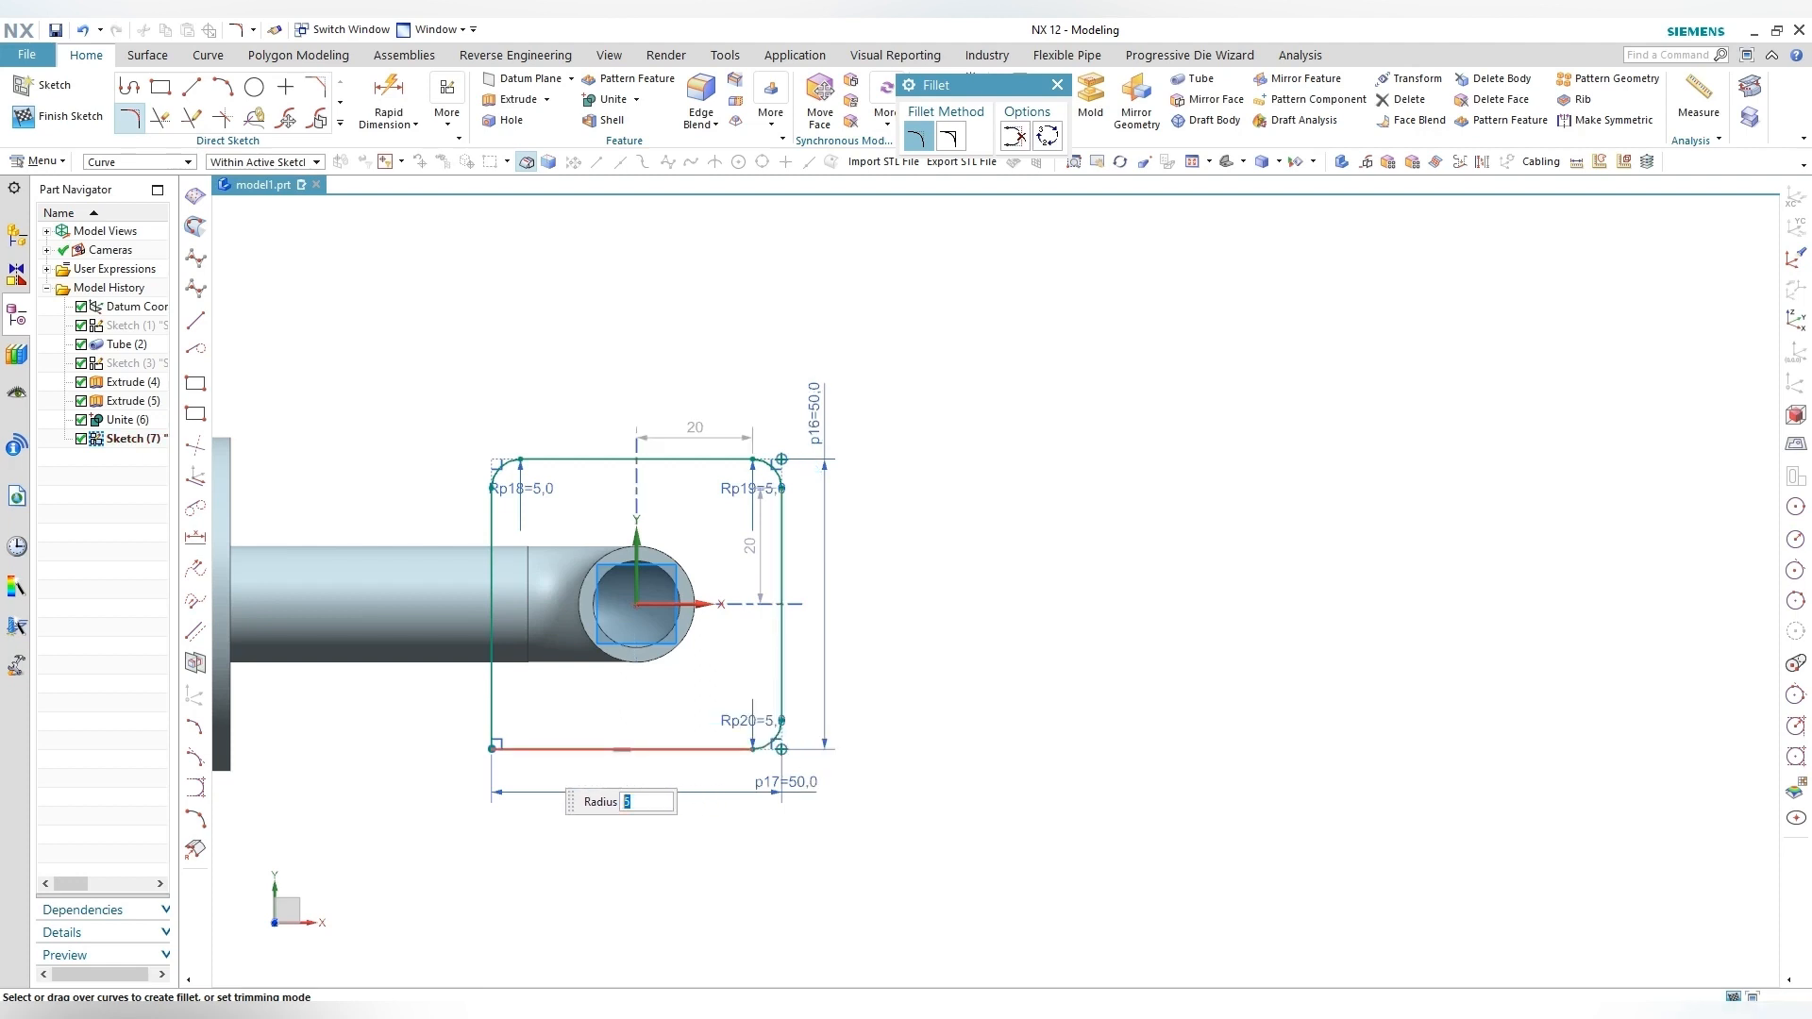
left_click(527, 750)
left_click(491, 692)
key("Escape")
Step: Draw four 5 mm diameter circles, each centred on one of the square's corner fillets
key("o")
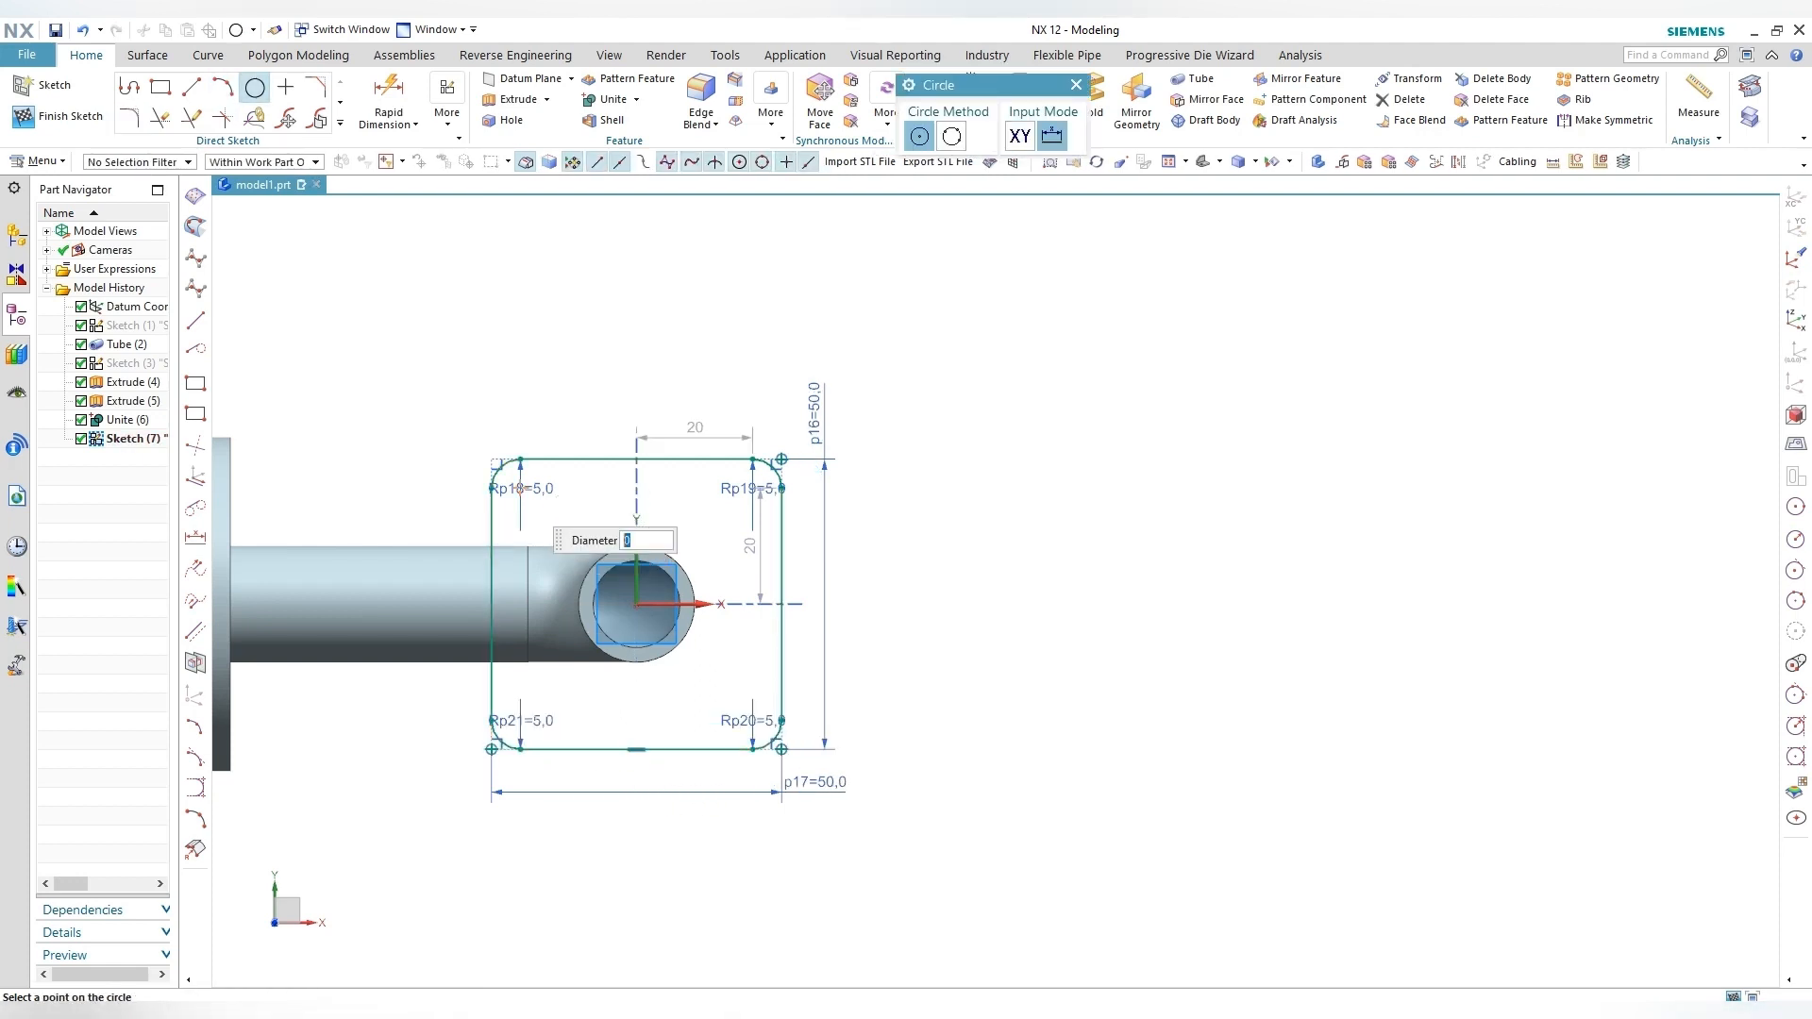
left_click(521, 488)
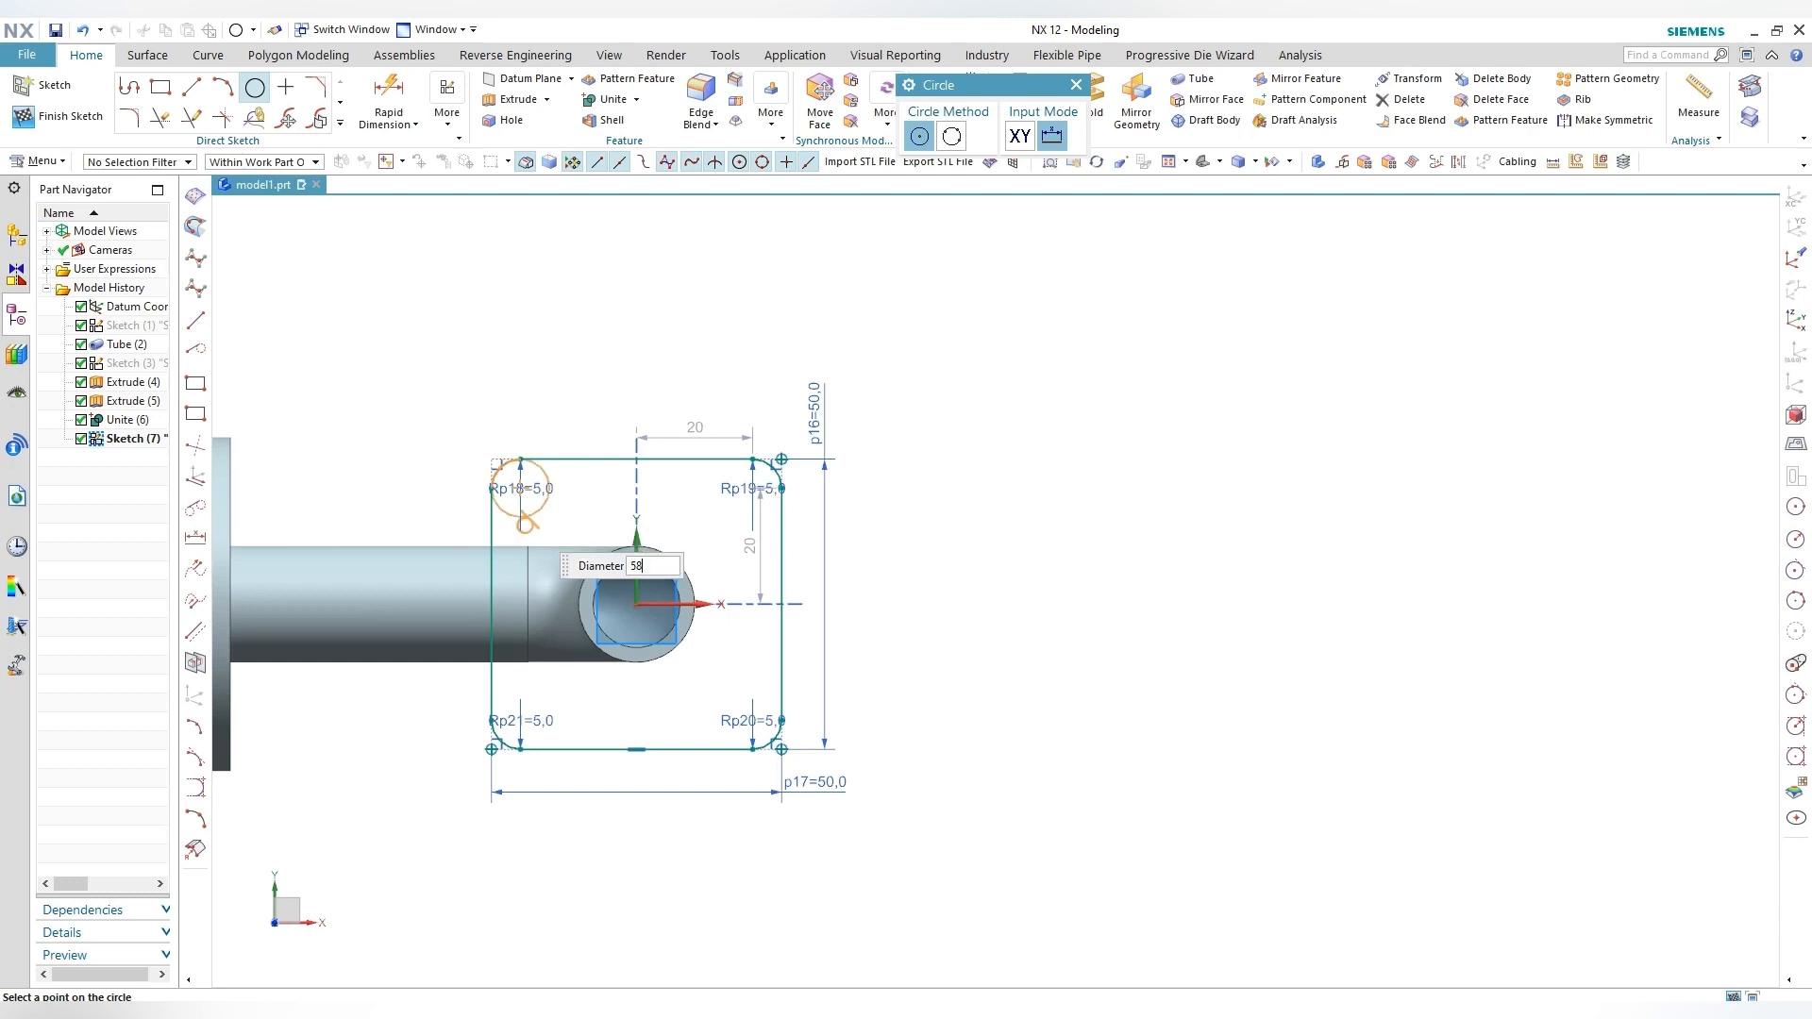
key("Return")
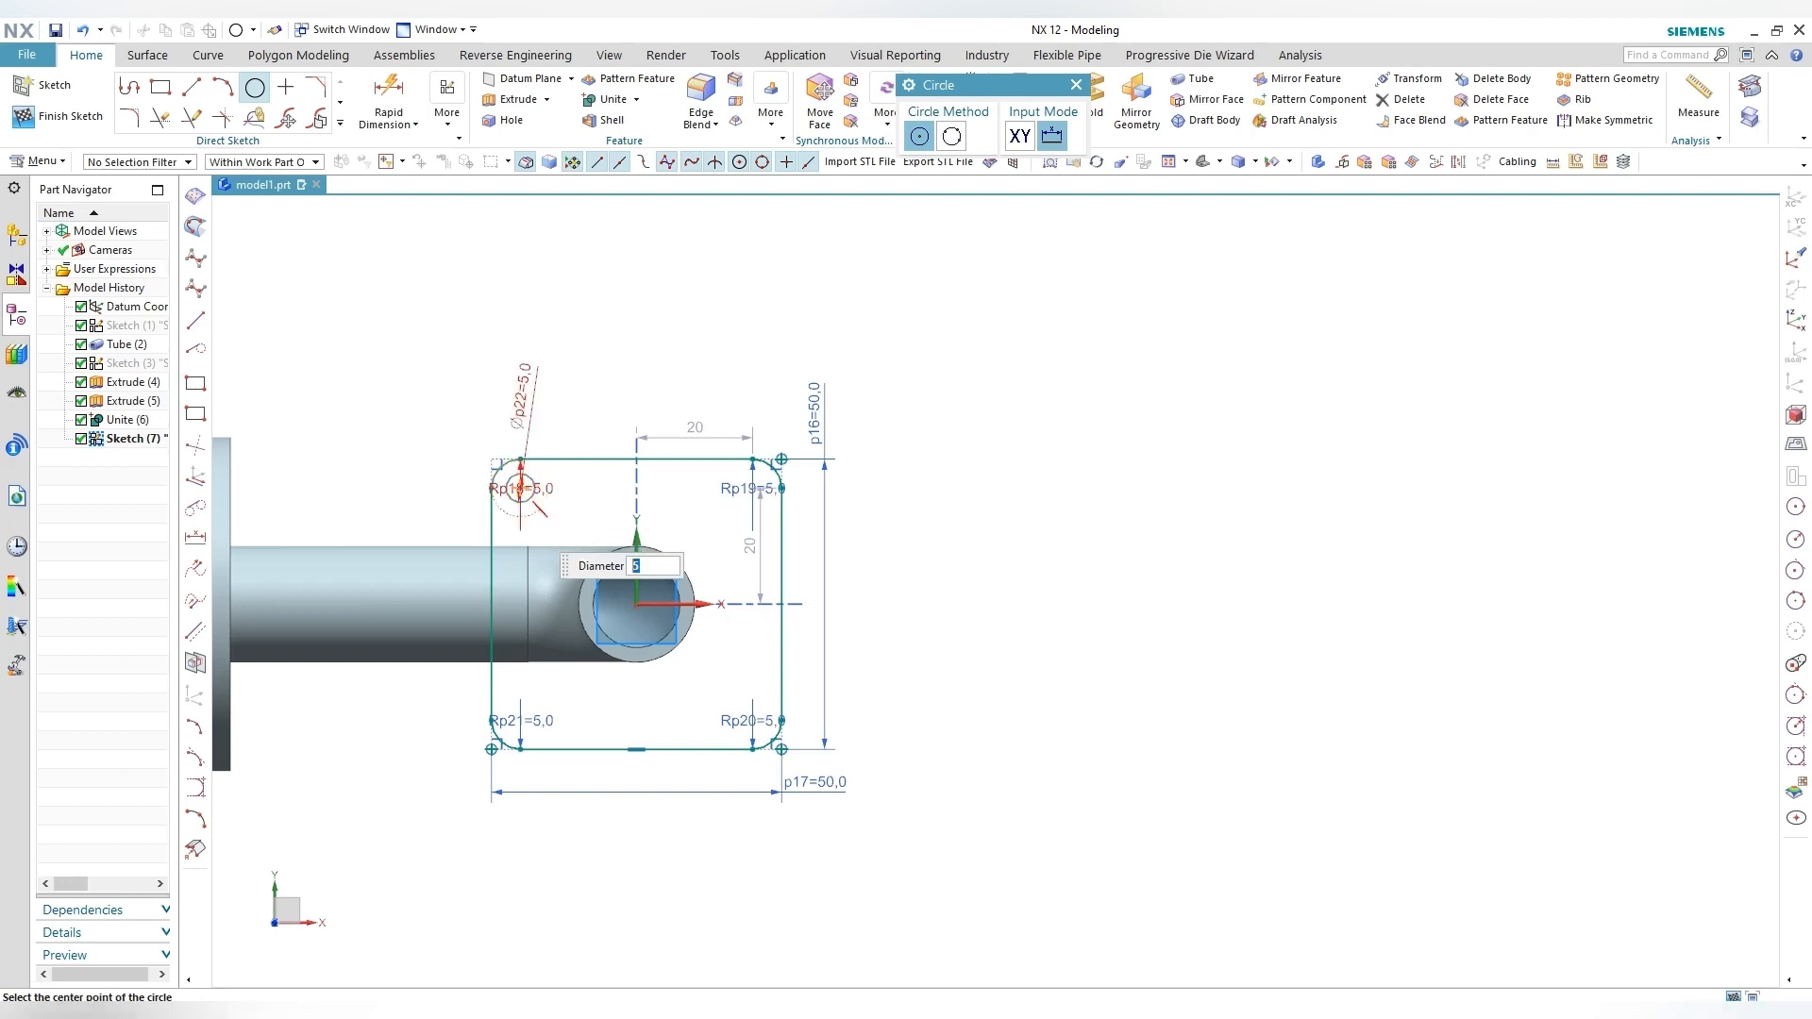
left_click(753, 487)
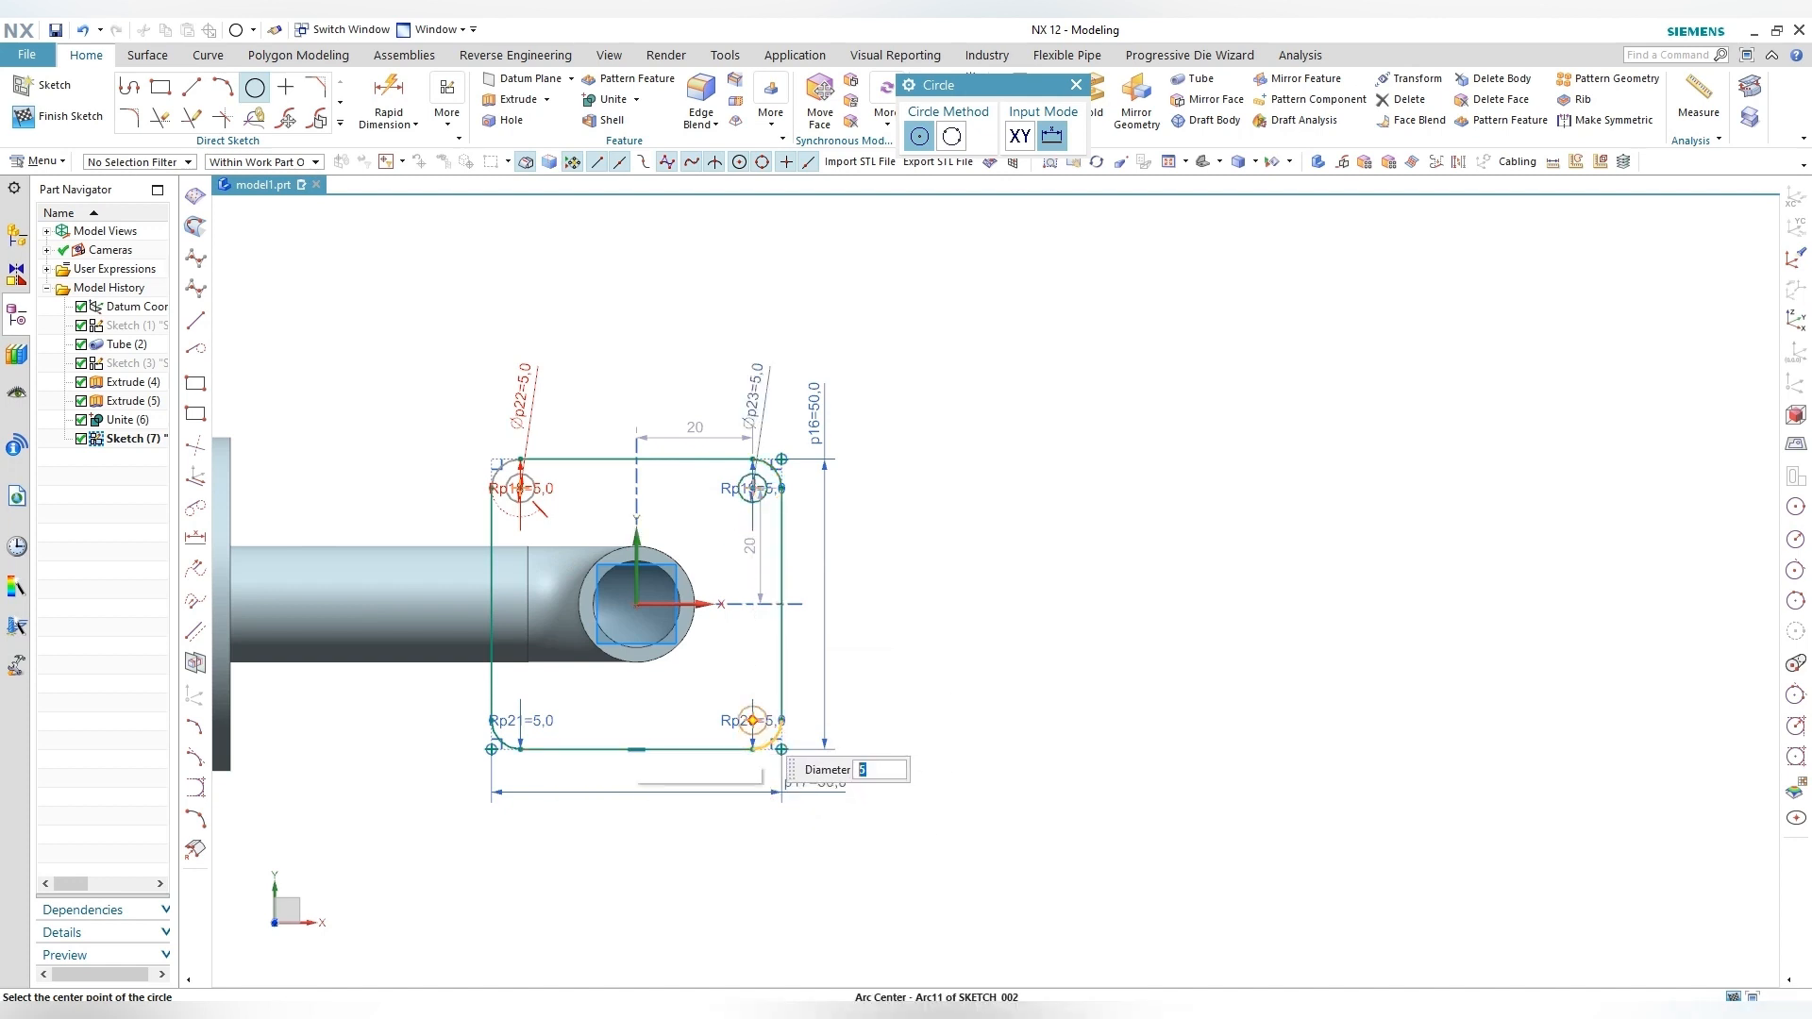
left_click(750, 751)
key("Escape")
key("Escape")
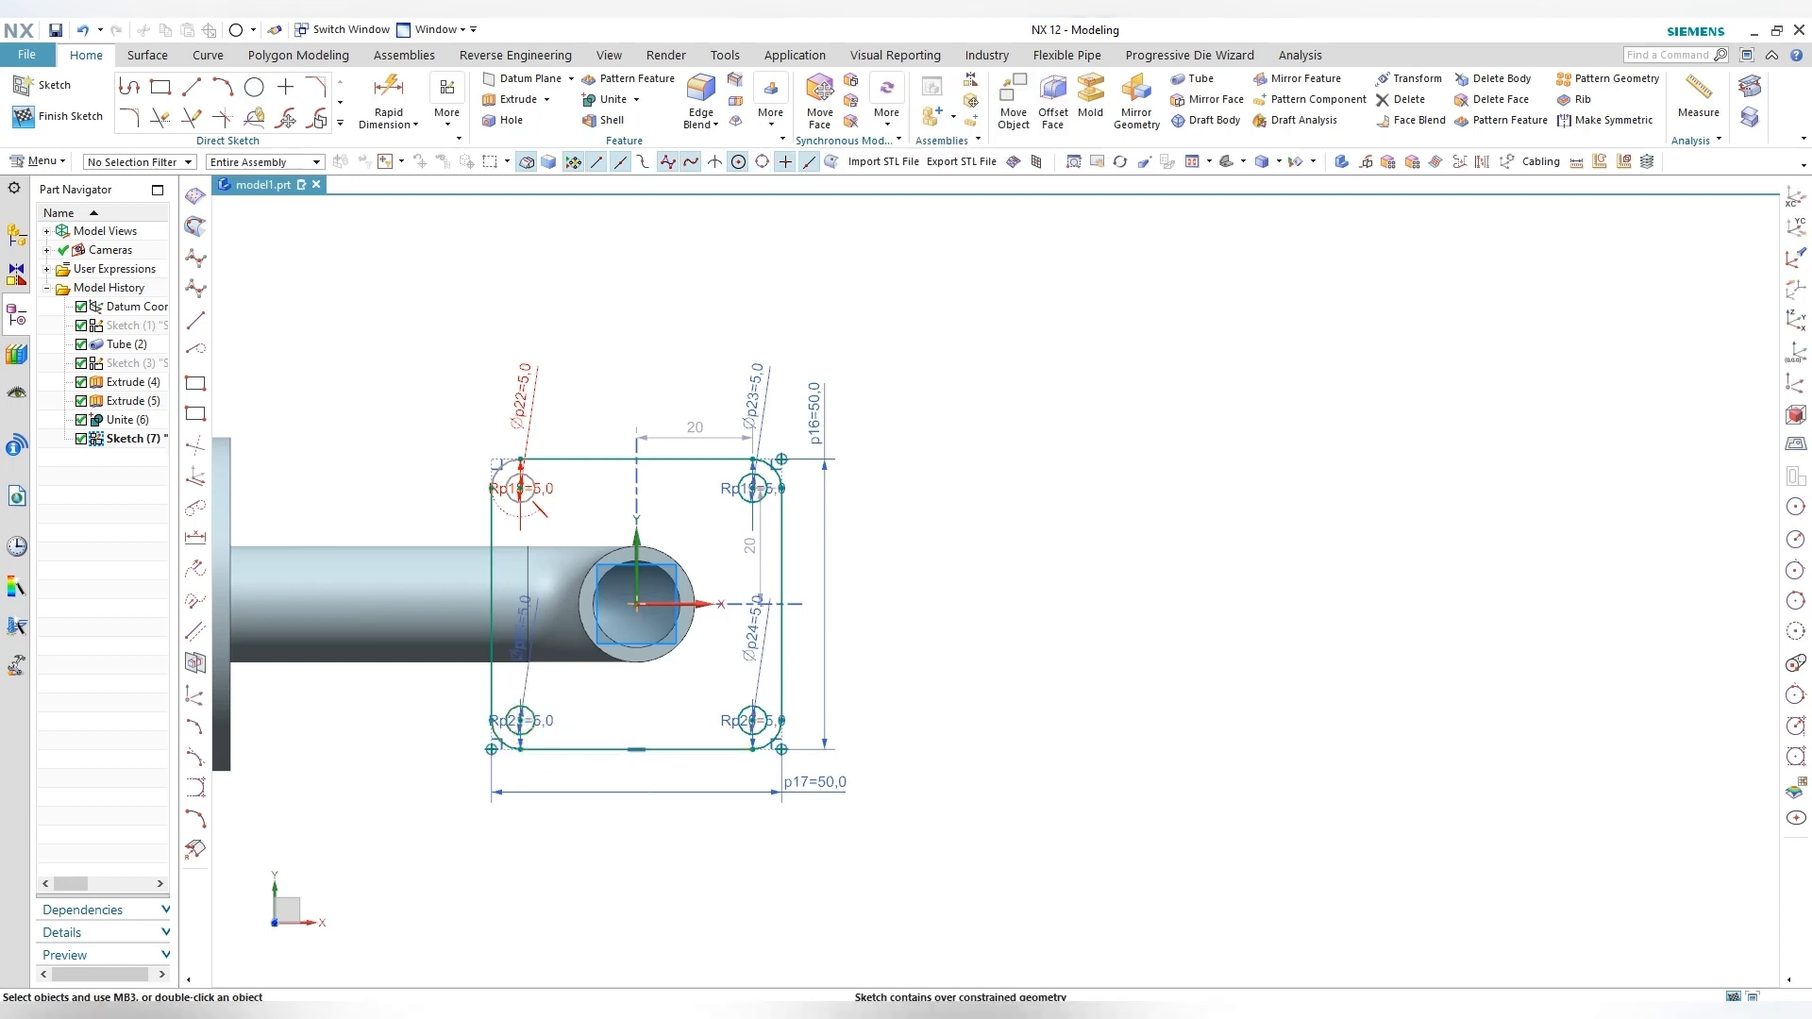
Step: Extrude the square flange sketch from 0 to 5 mm as a separate body, reversing the direction back over the tube end
scroll(605, 645, "down", 3)
middle_click_drag(604, 645, 700, 683)
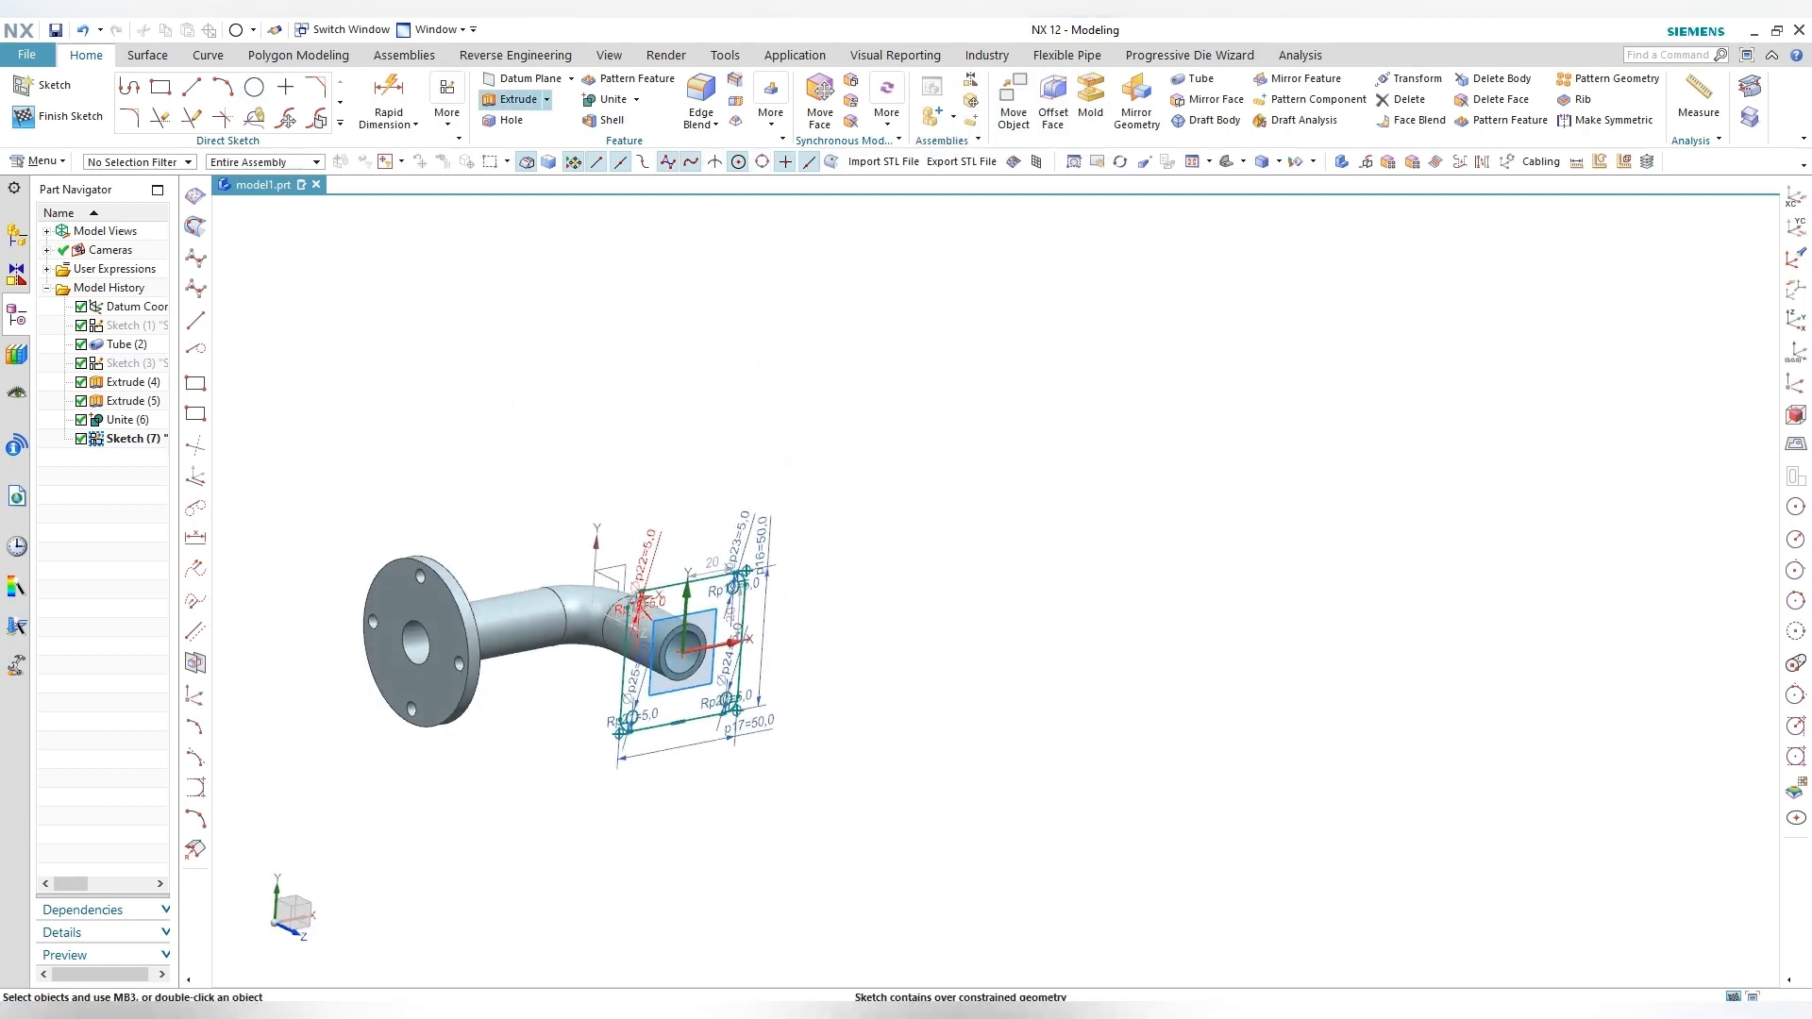
left_click(518, 99)
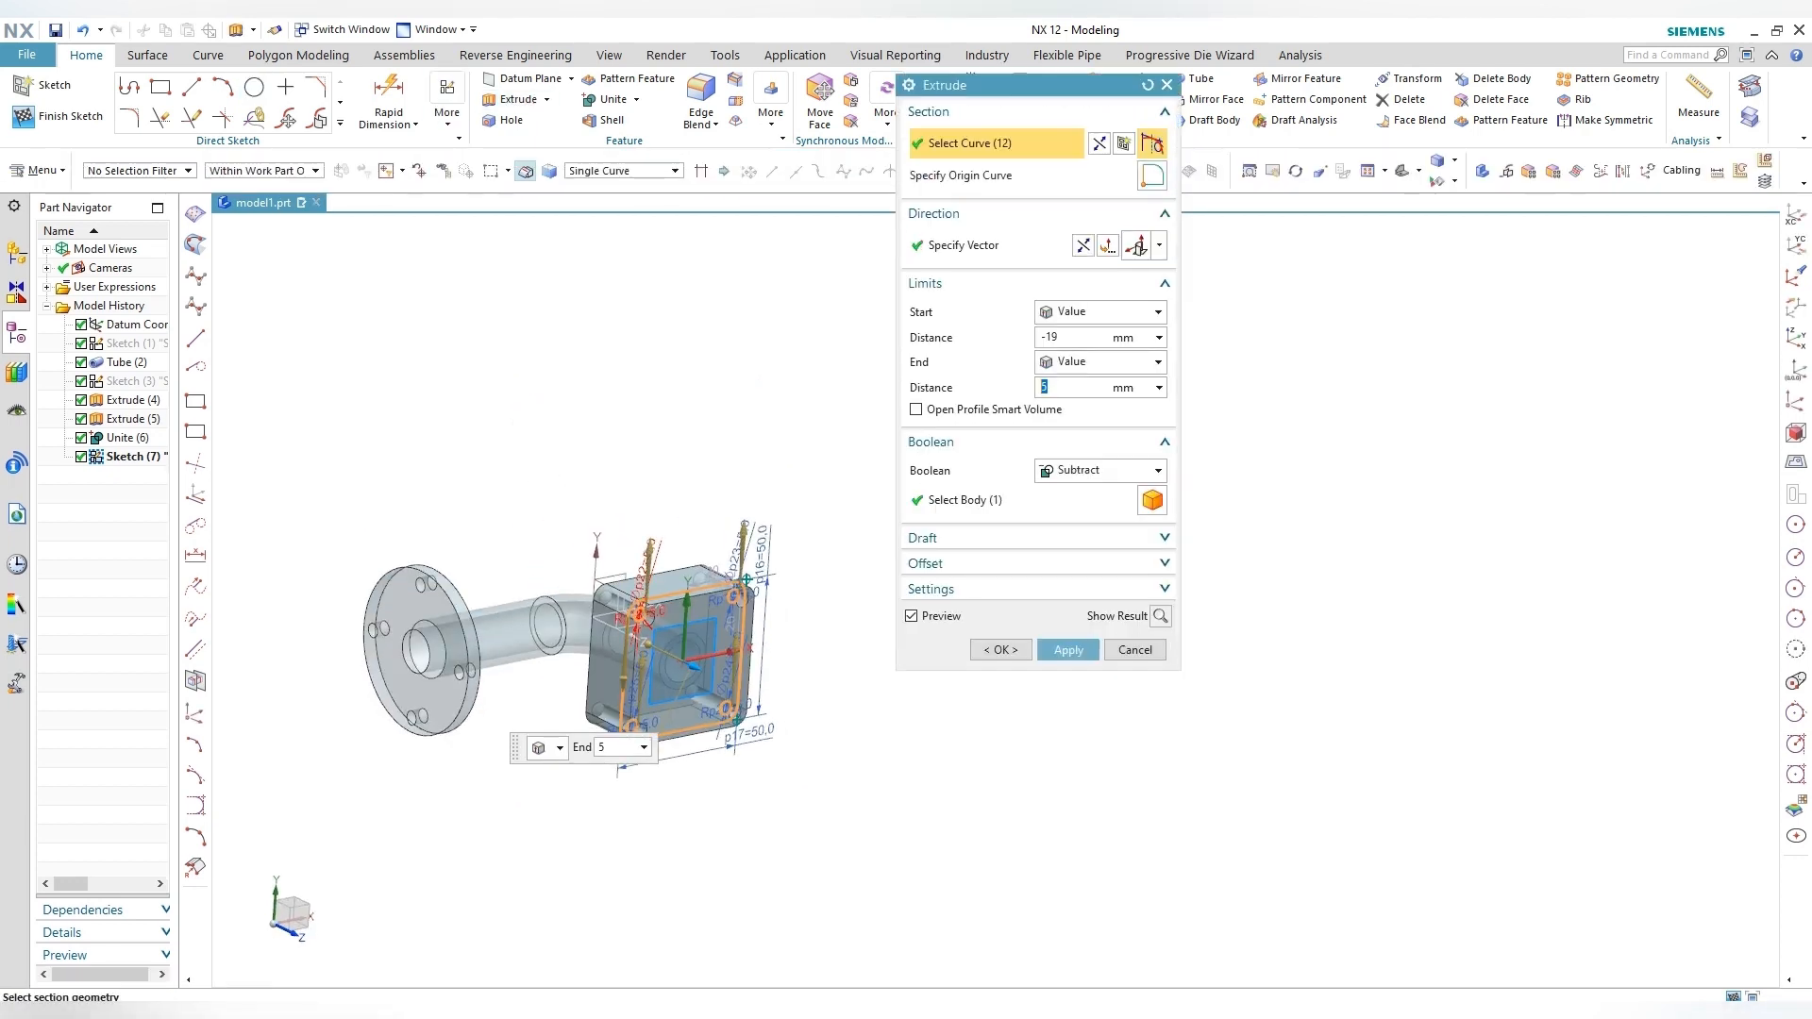
left_click(1055, 337)
type("0")
key("Return")
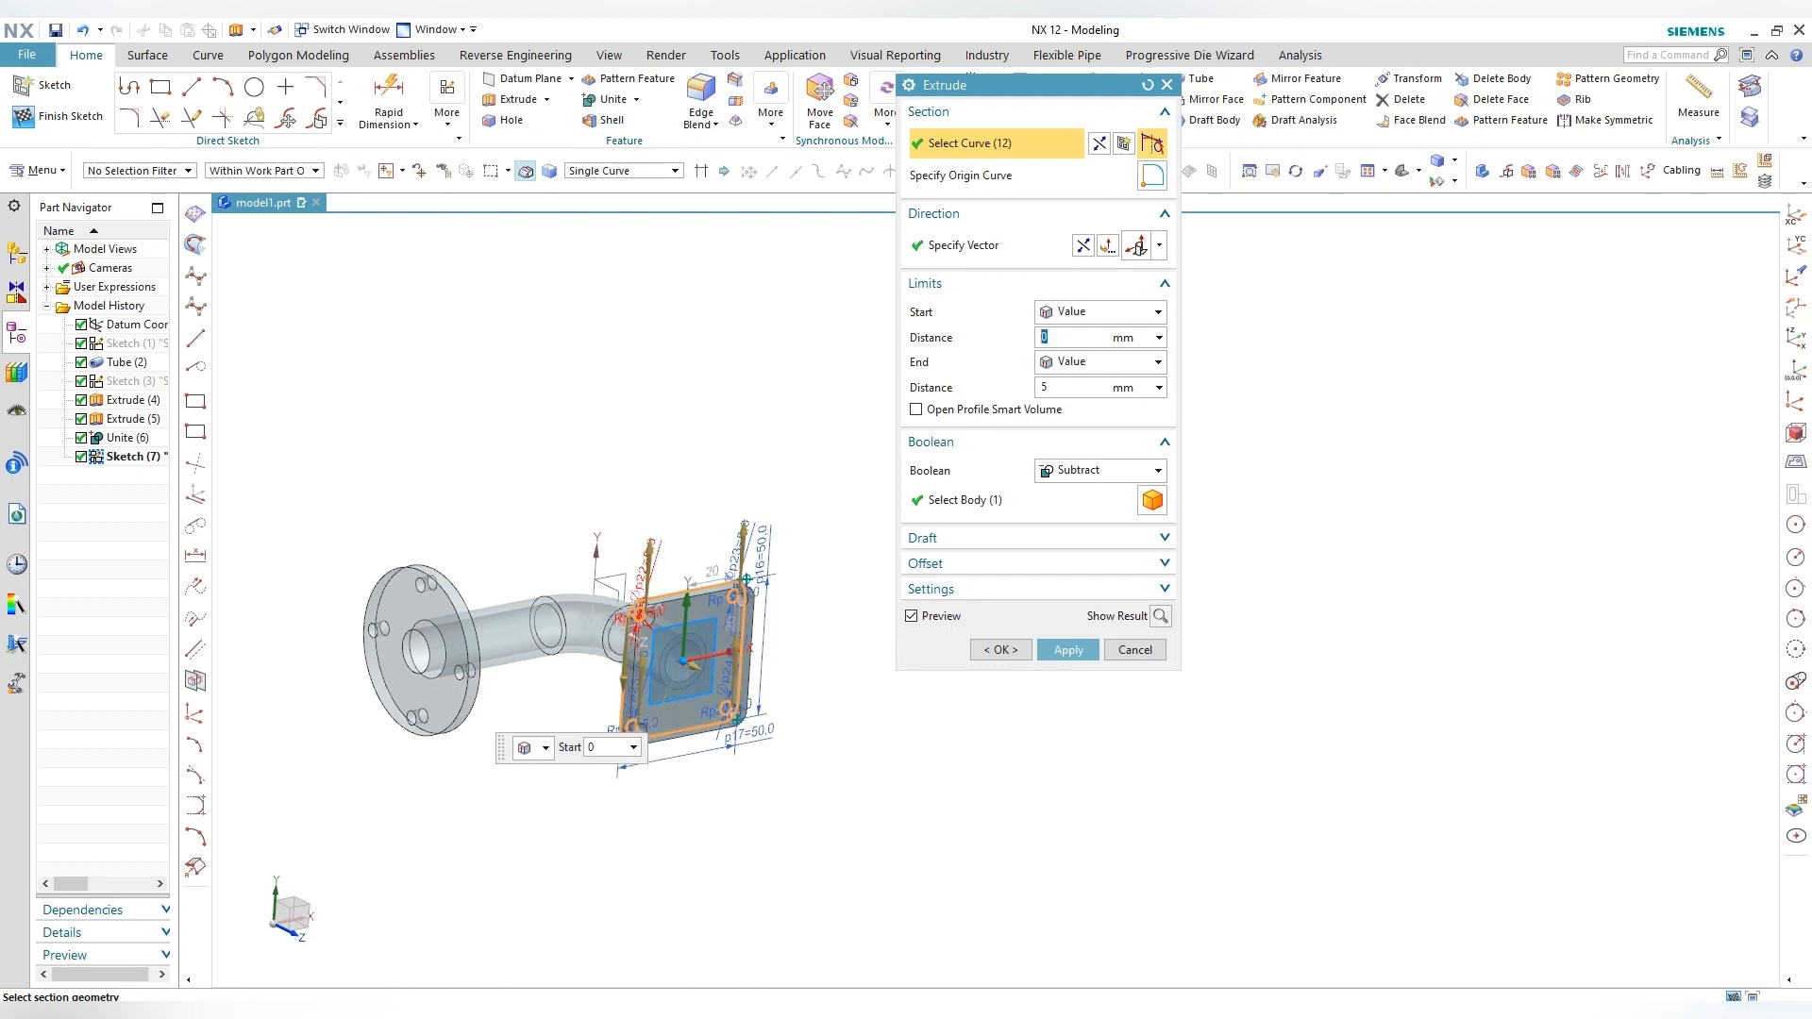
left_click(1100, 469)
left_click(1076, 494)
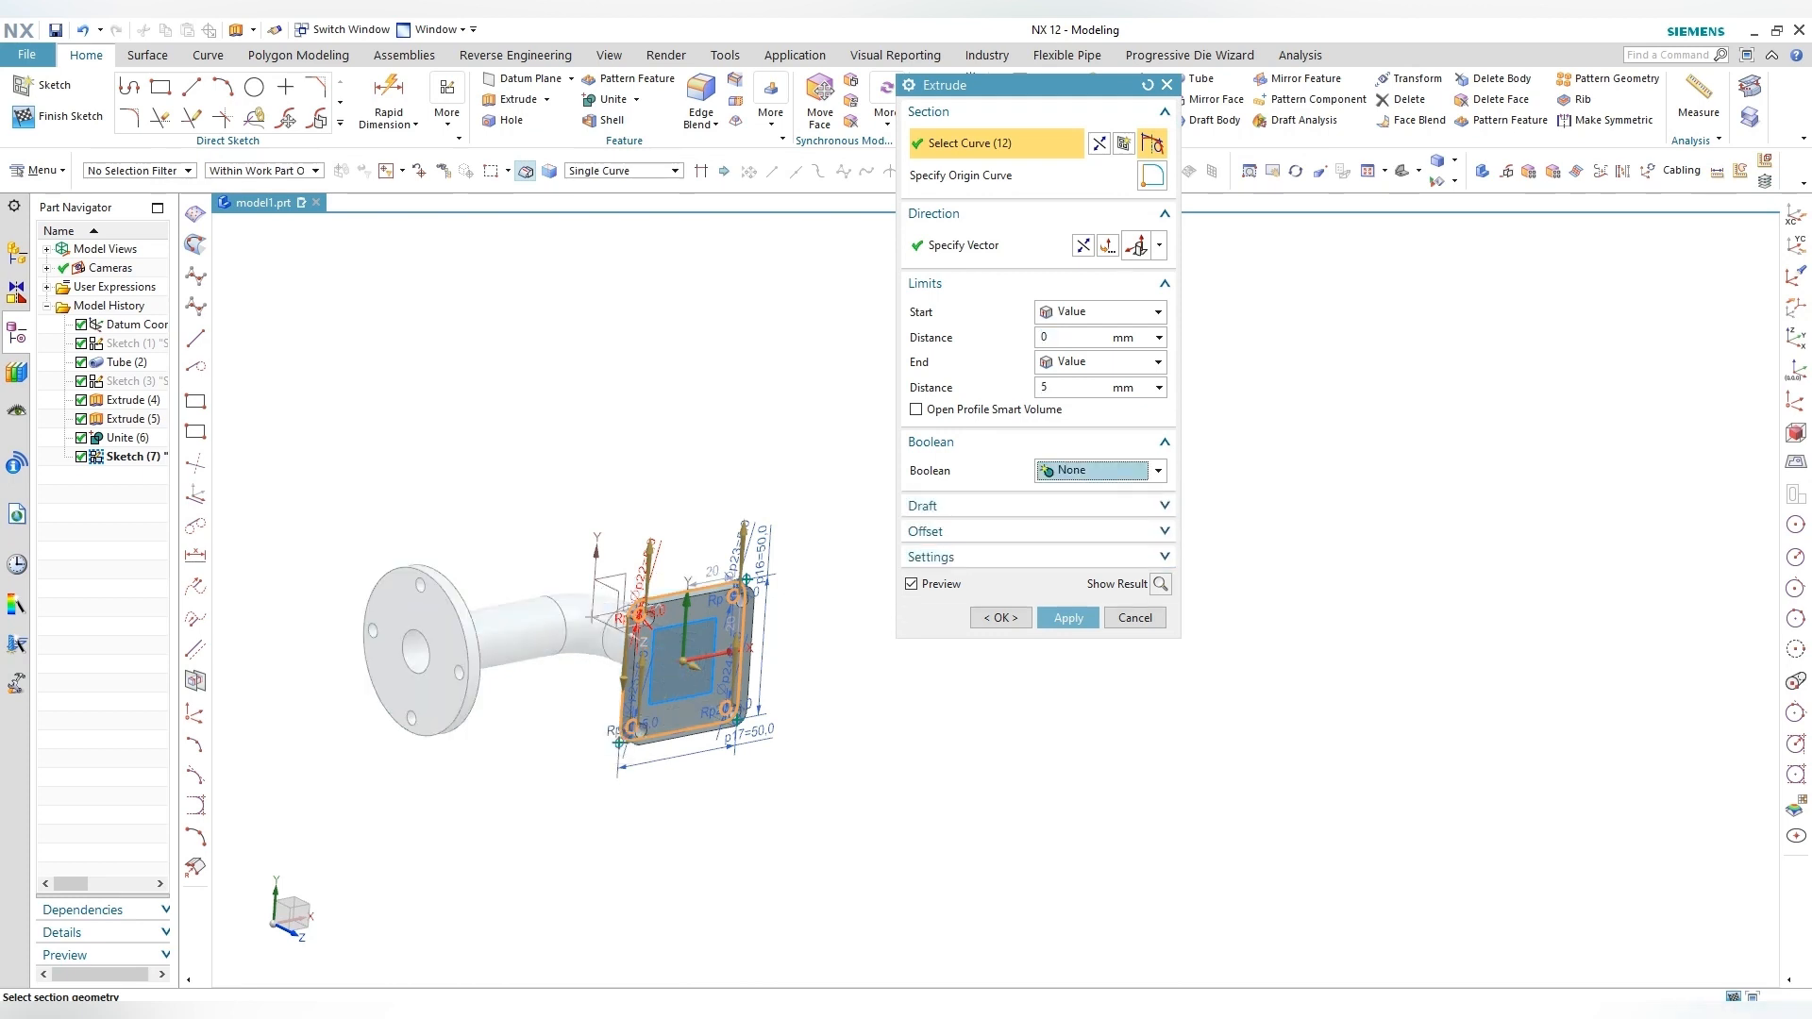
left_click(1068, 618)
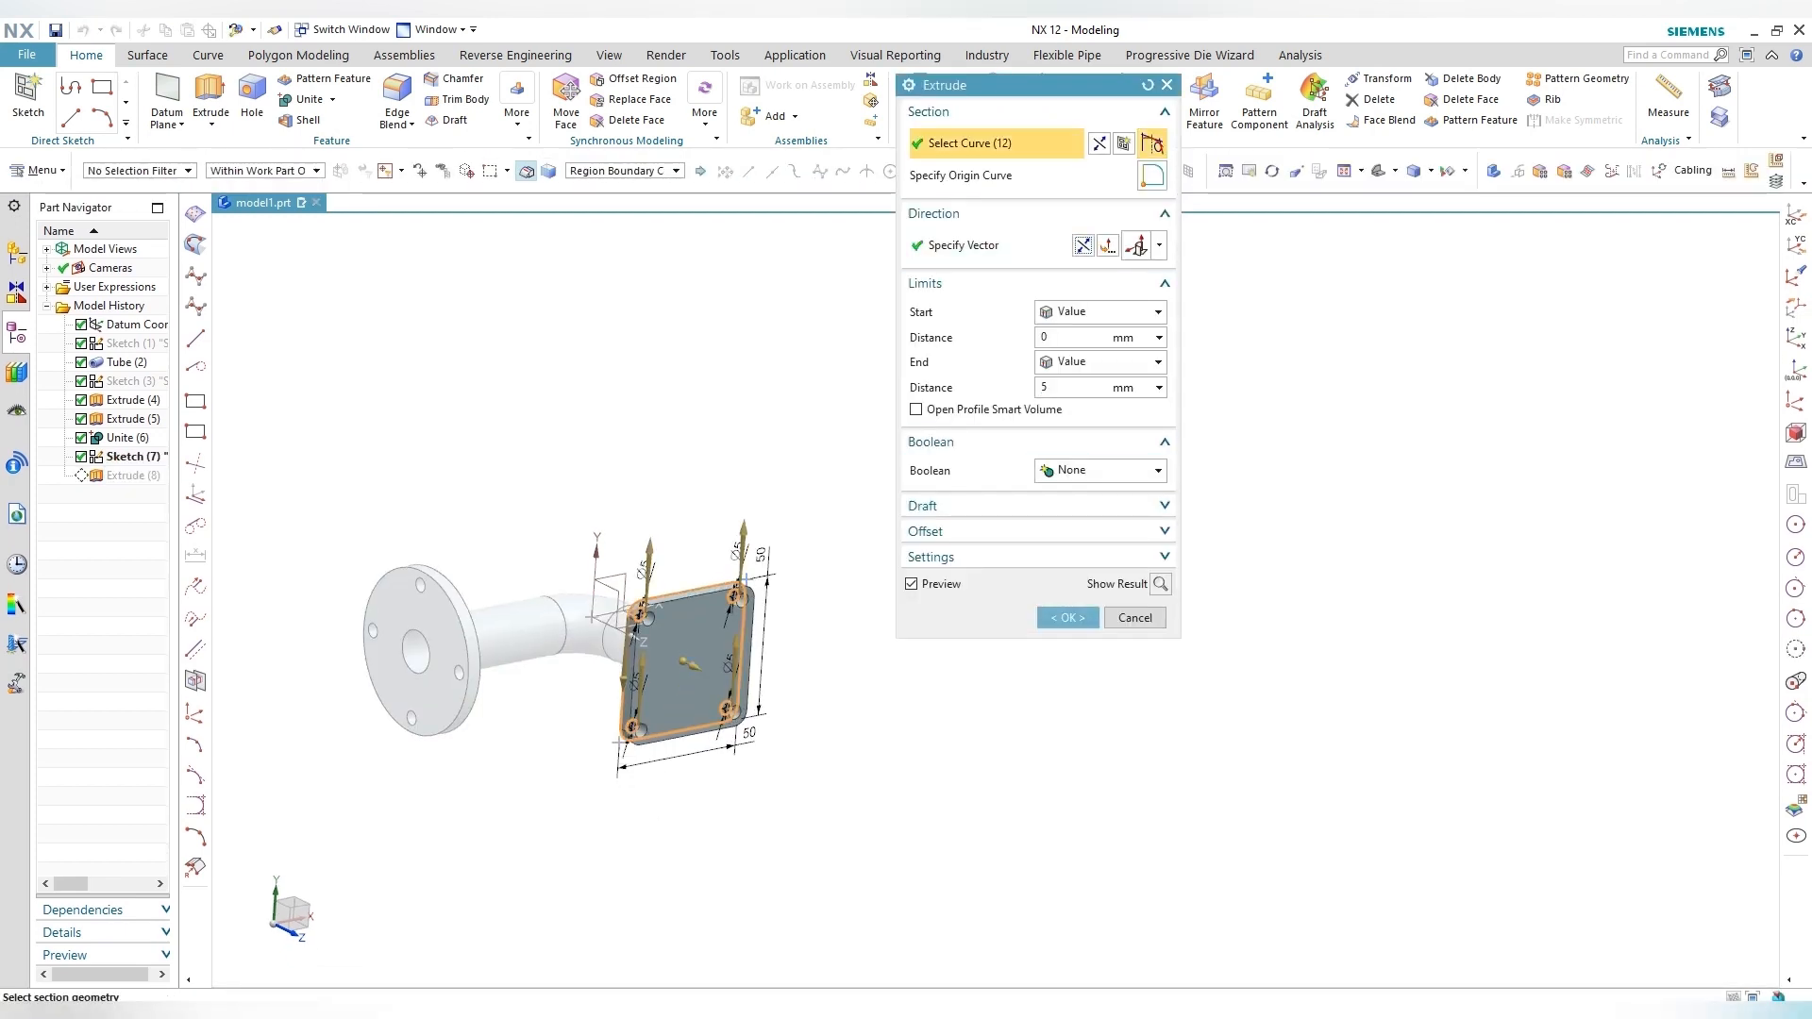
left_click(1082, 246)
left_click(1068, 618)
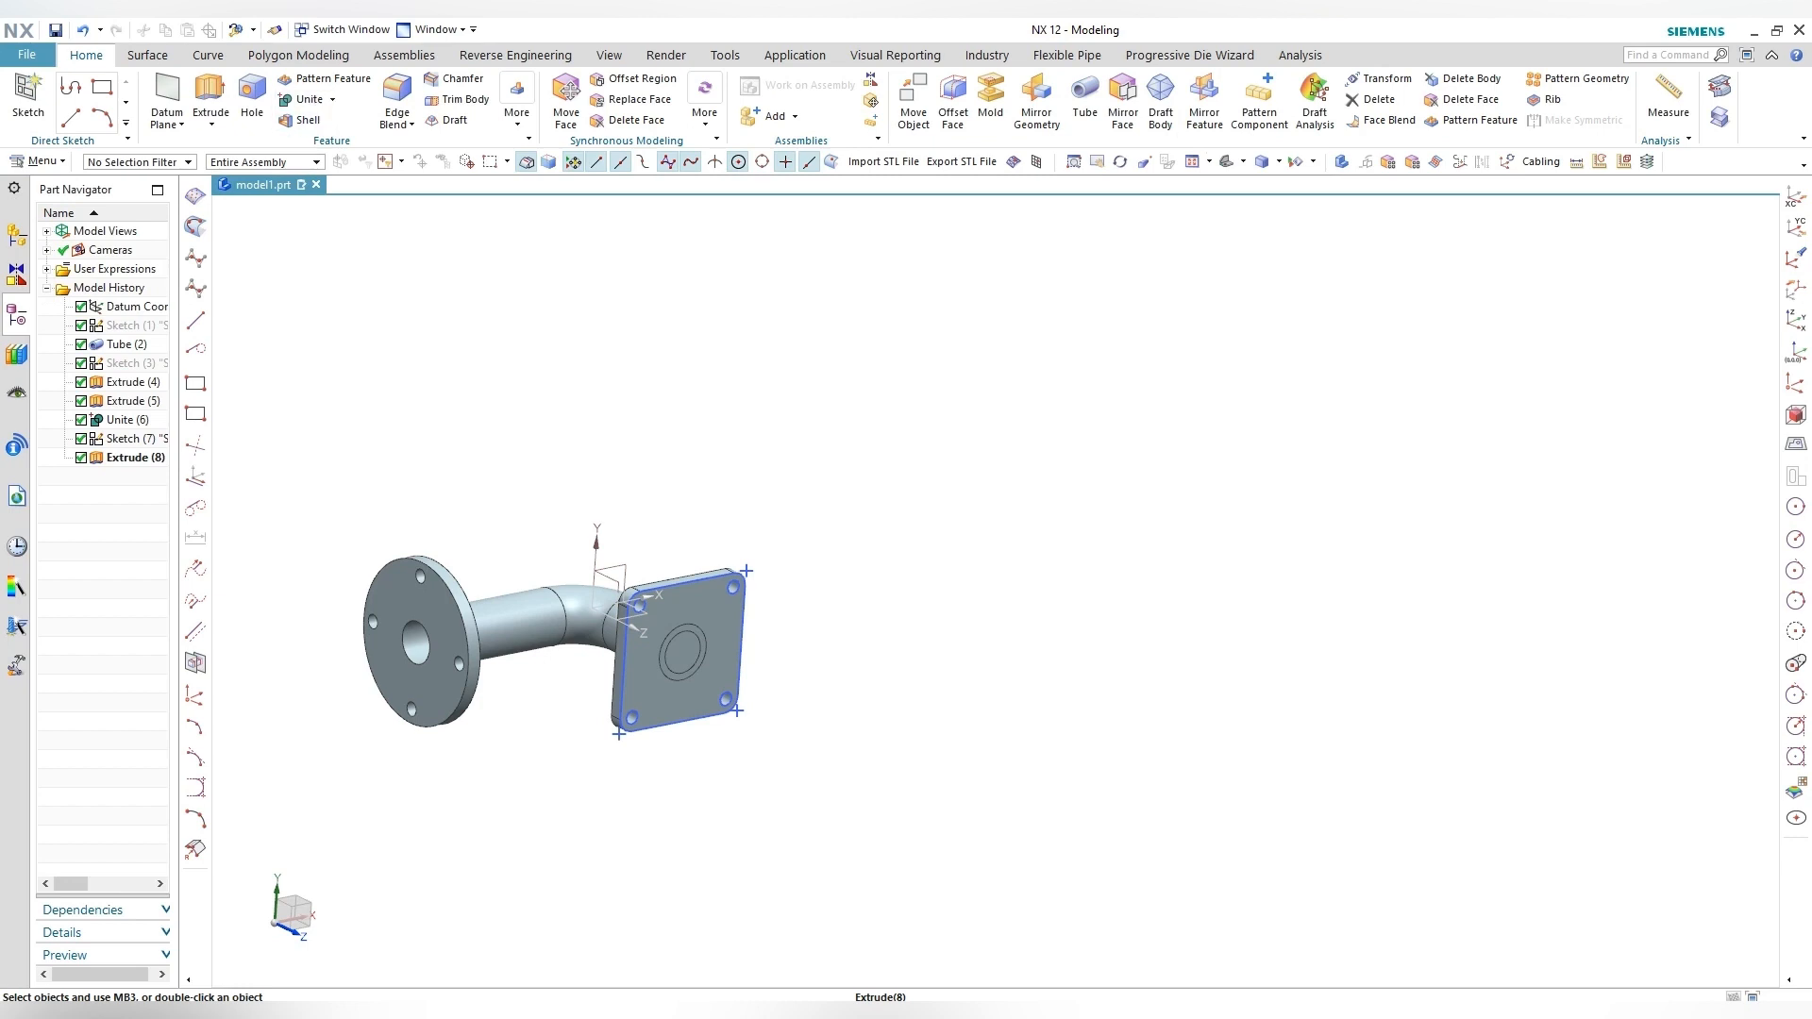
Step: Cut the pipe bore through the square flange by extruding the tube's inner edge from -11 to 5 mm, subtracting from the flange body
left_click(324, 147)
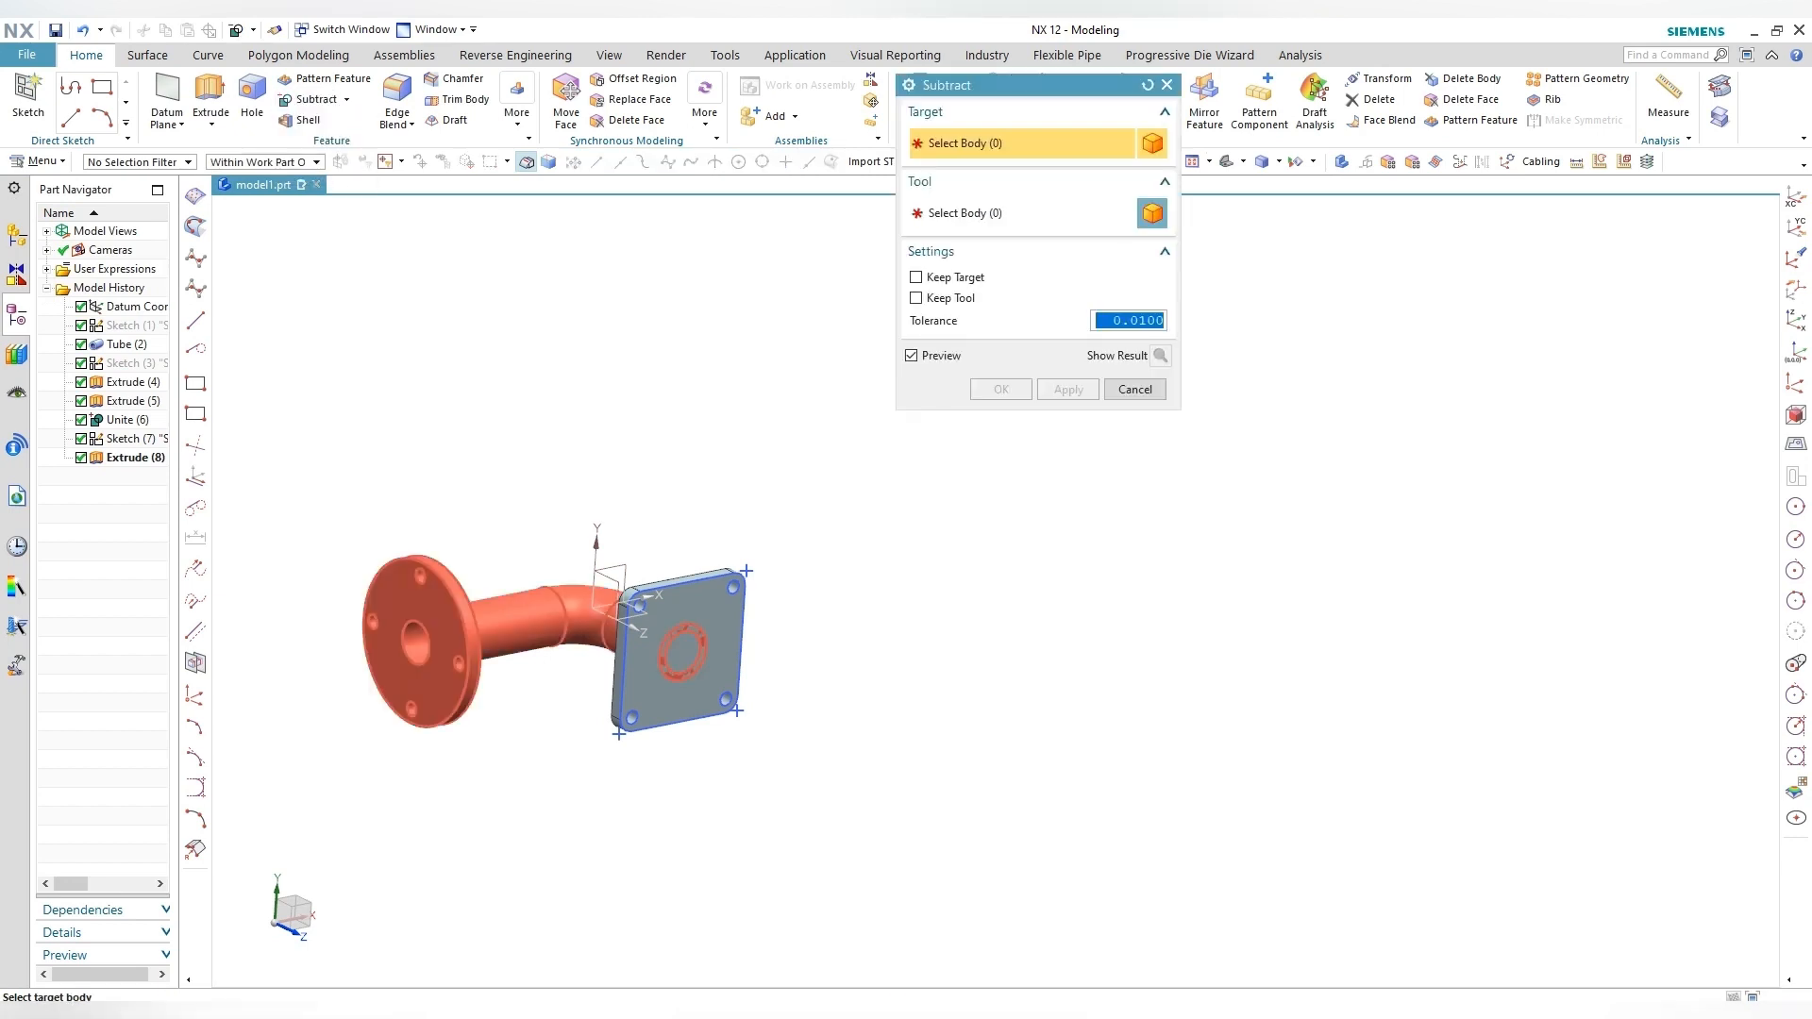
key("Escape")
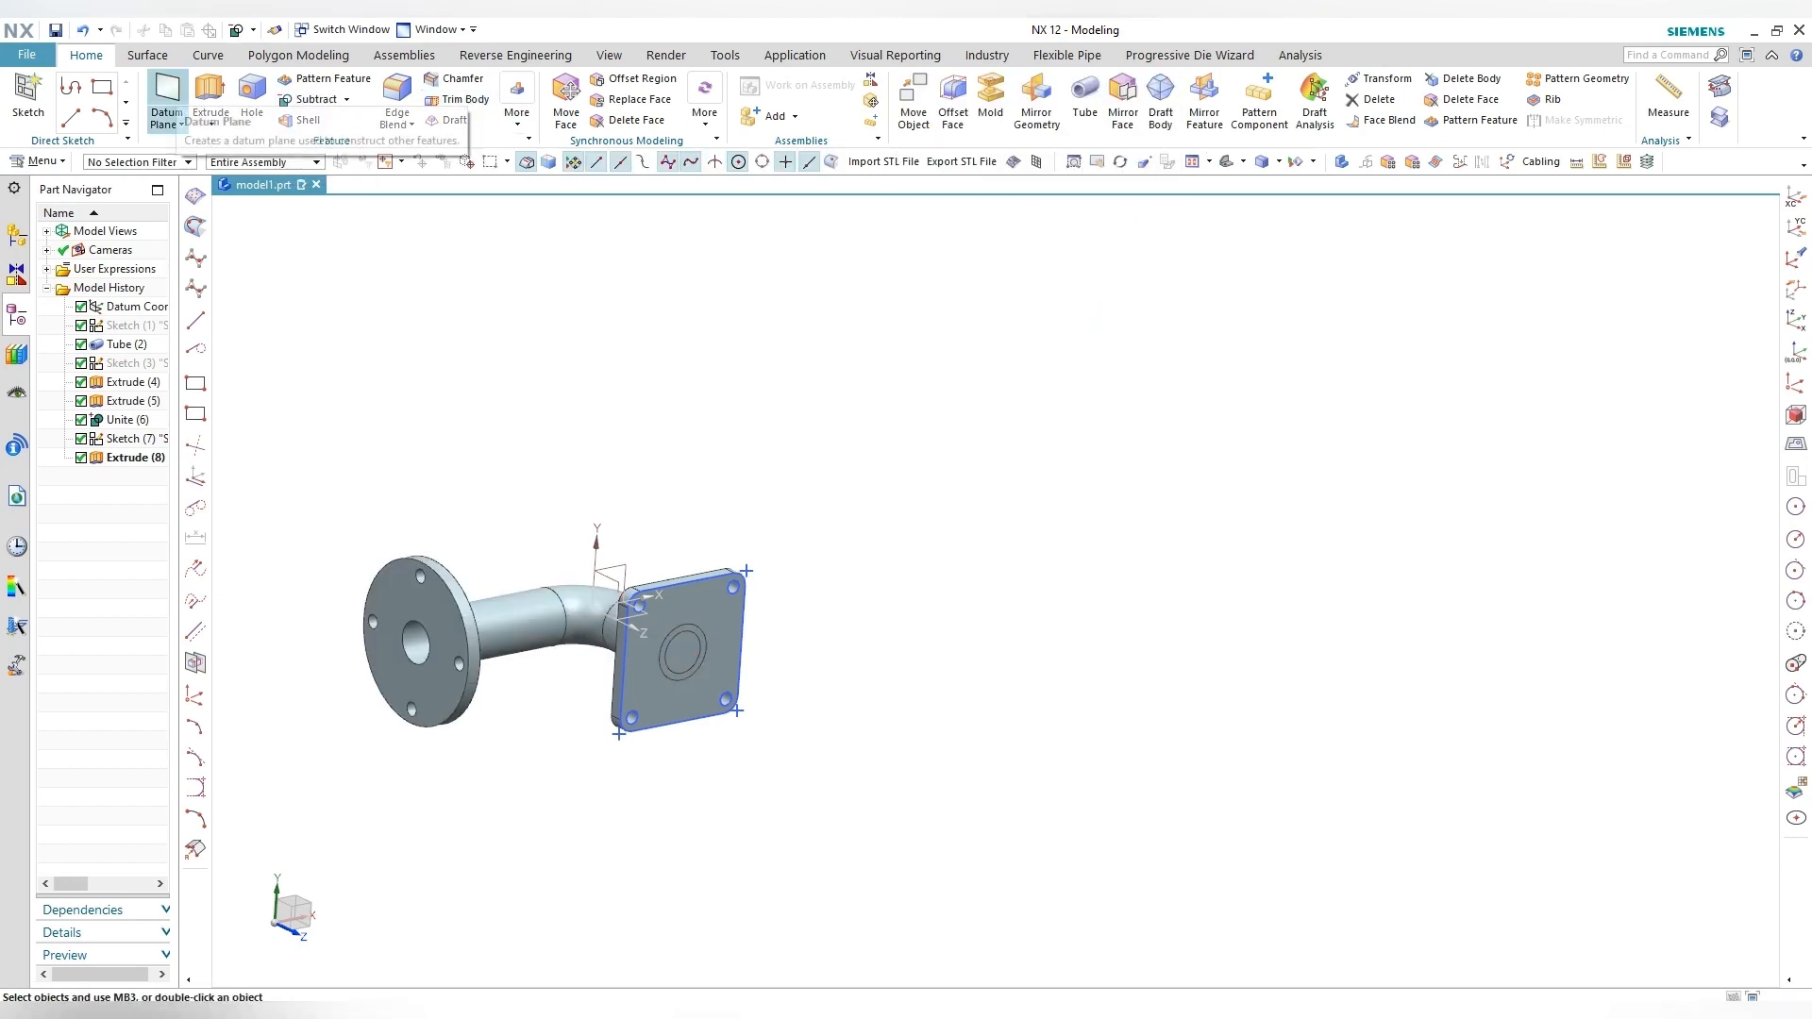
left_click(210, 99)
scroll(702, 677, "up", 5)
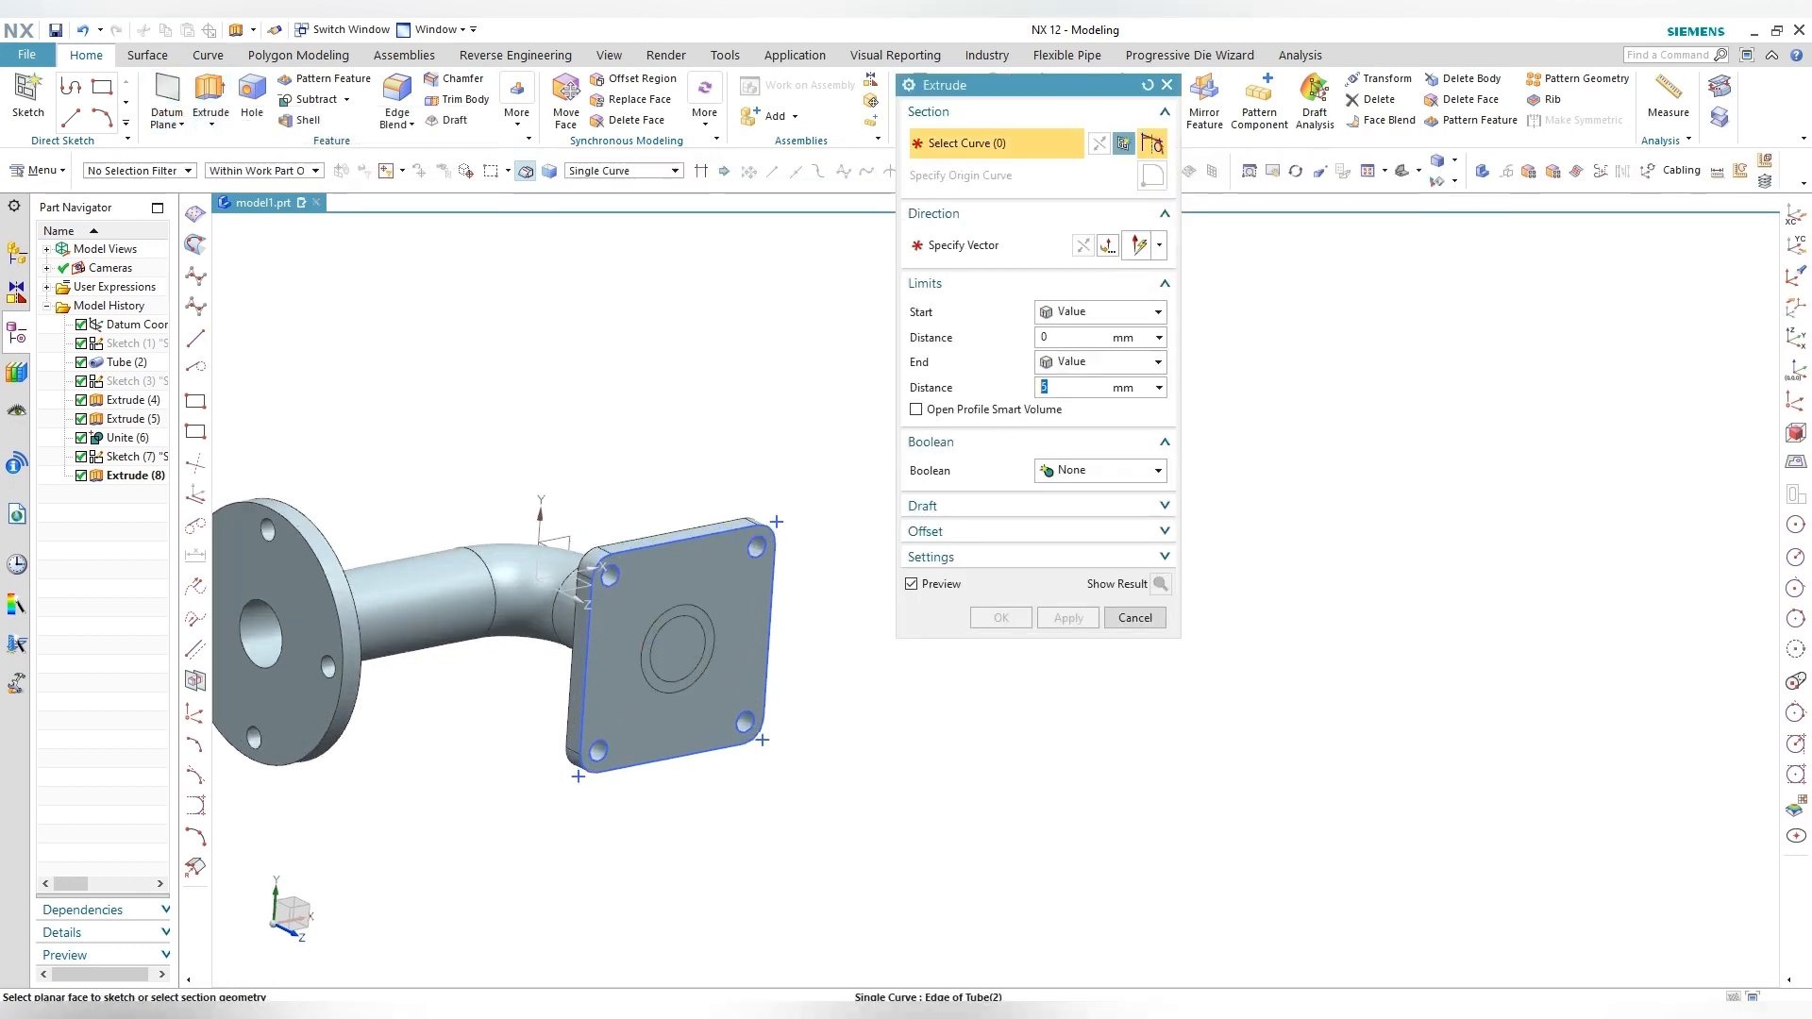
left_click(667, 566)
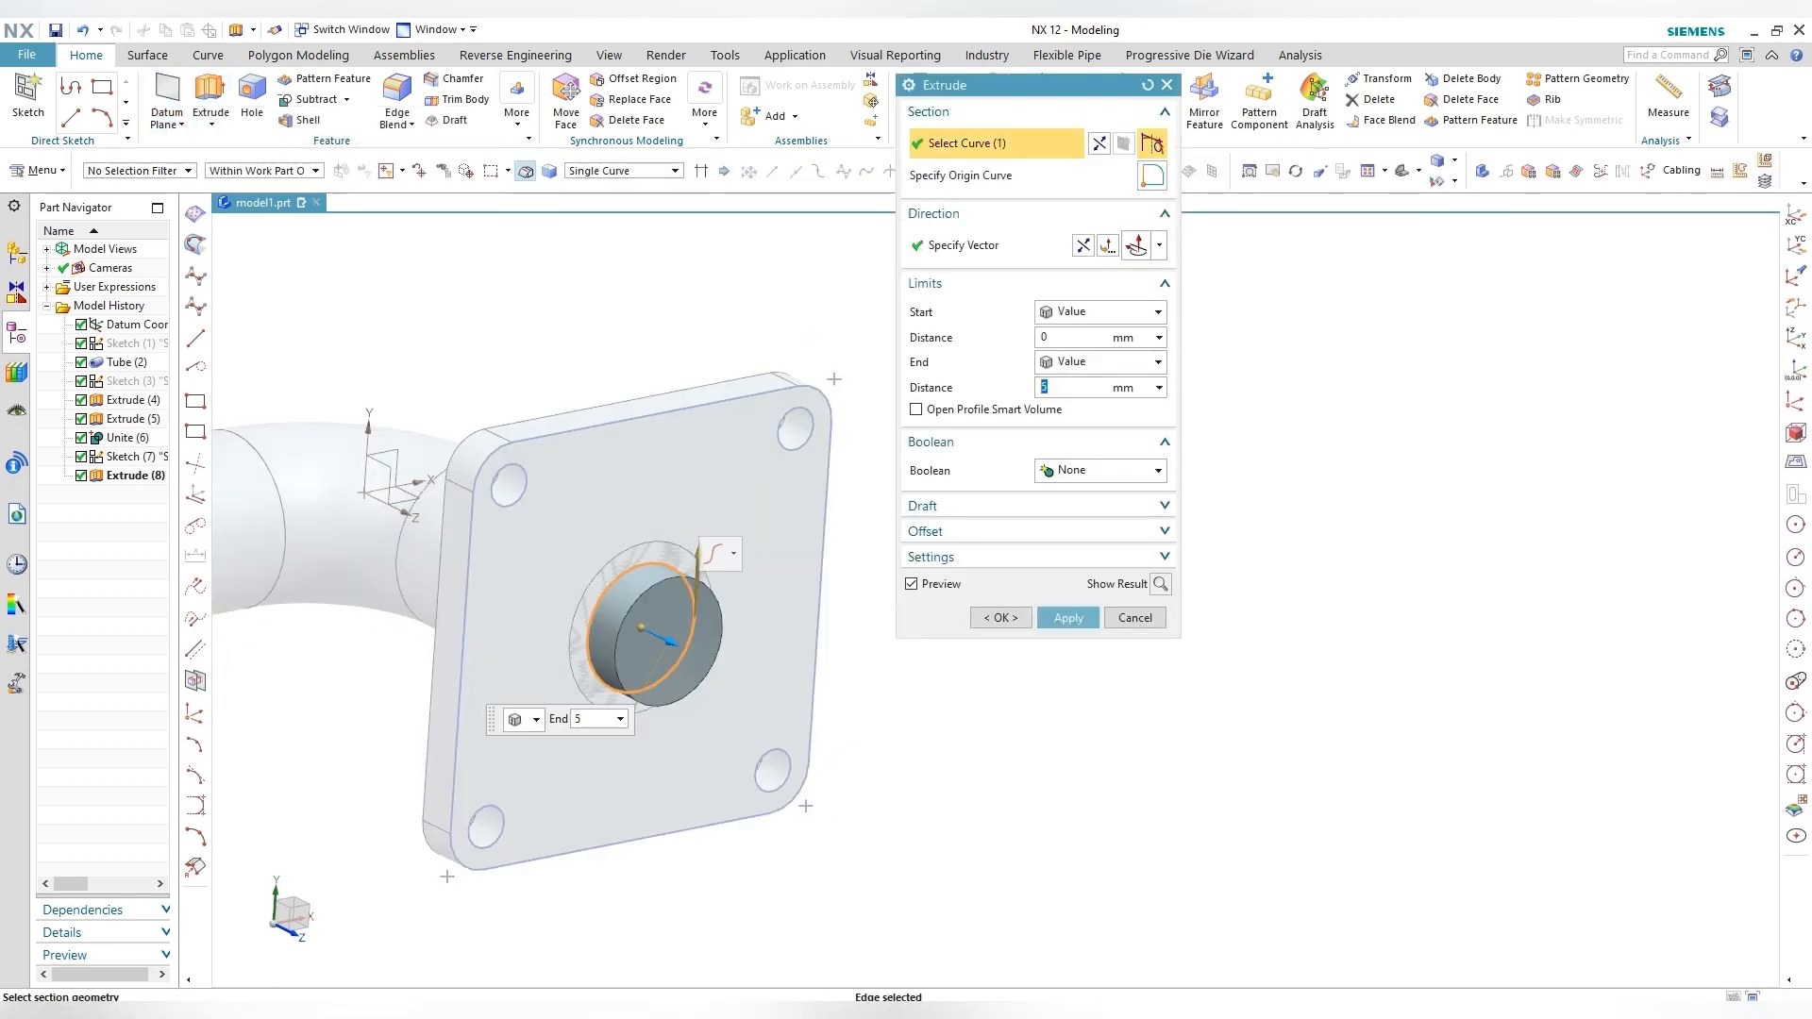
left_click_drag(642, 628, 580, 598)
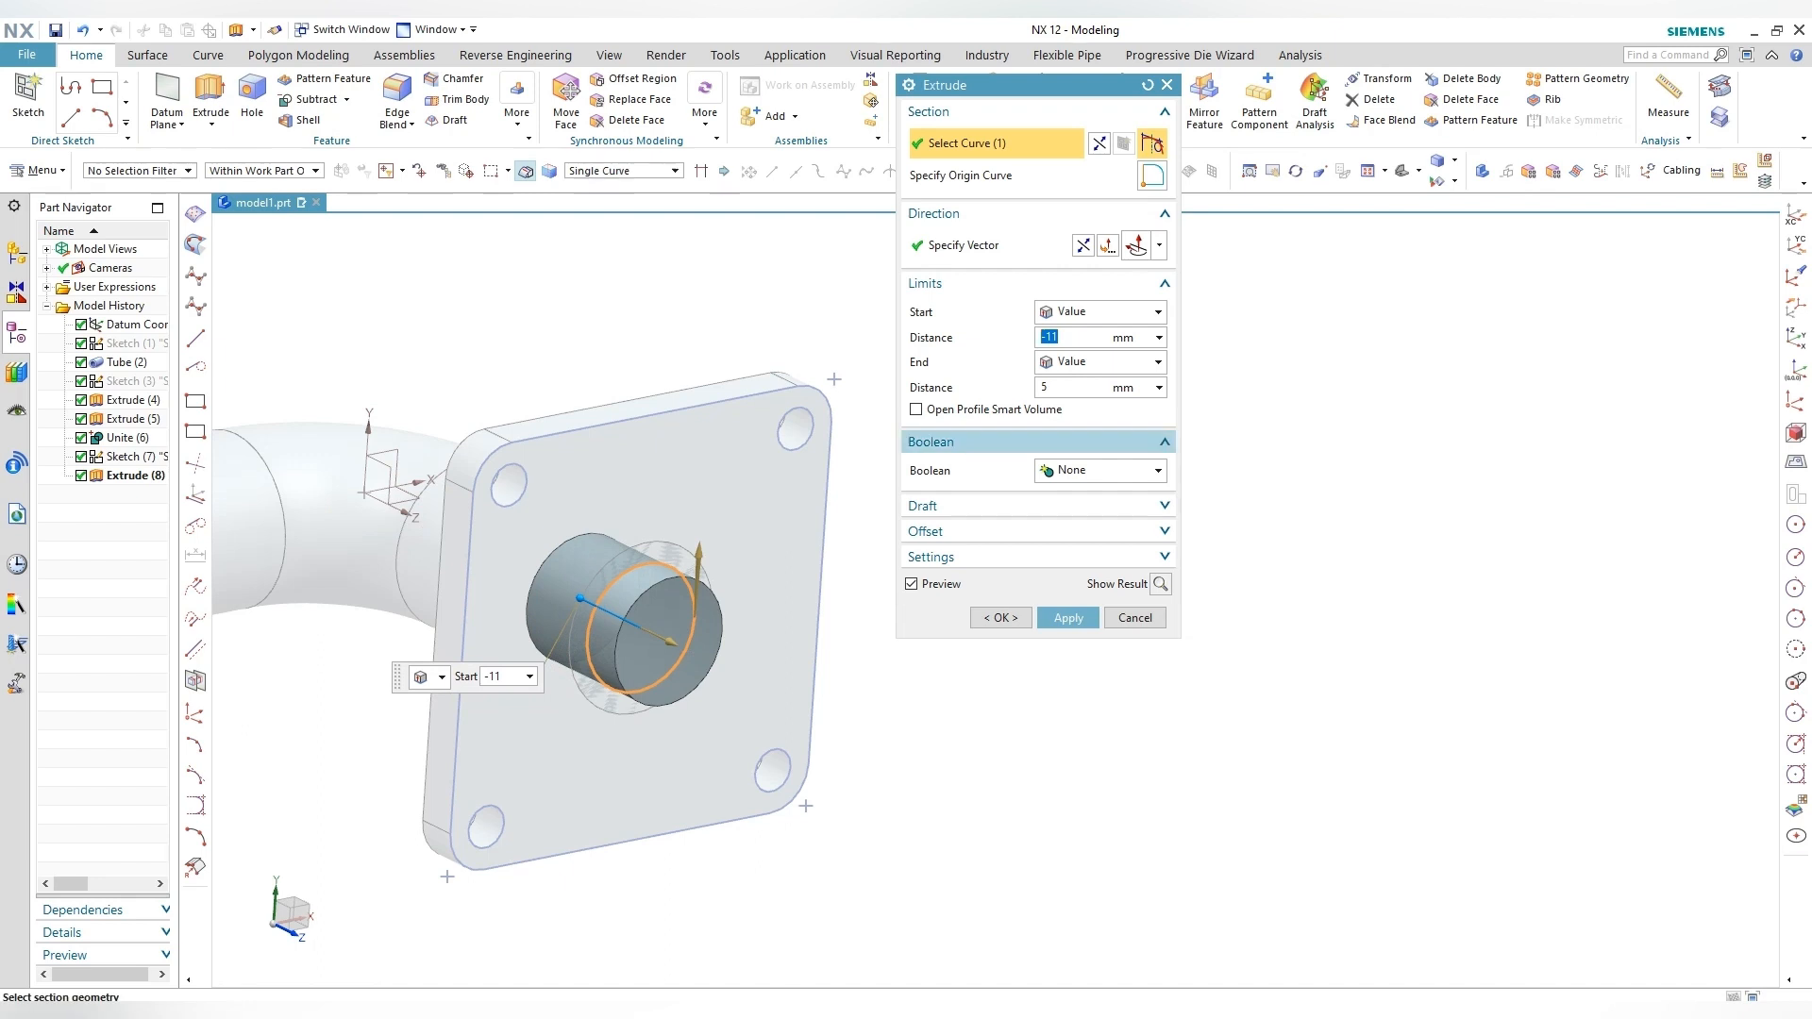
left_click(1099, 470)
left_click(1069, 510)
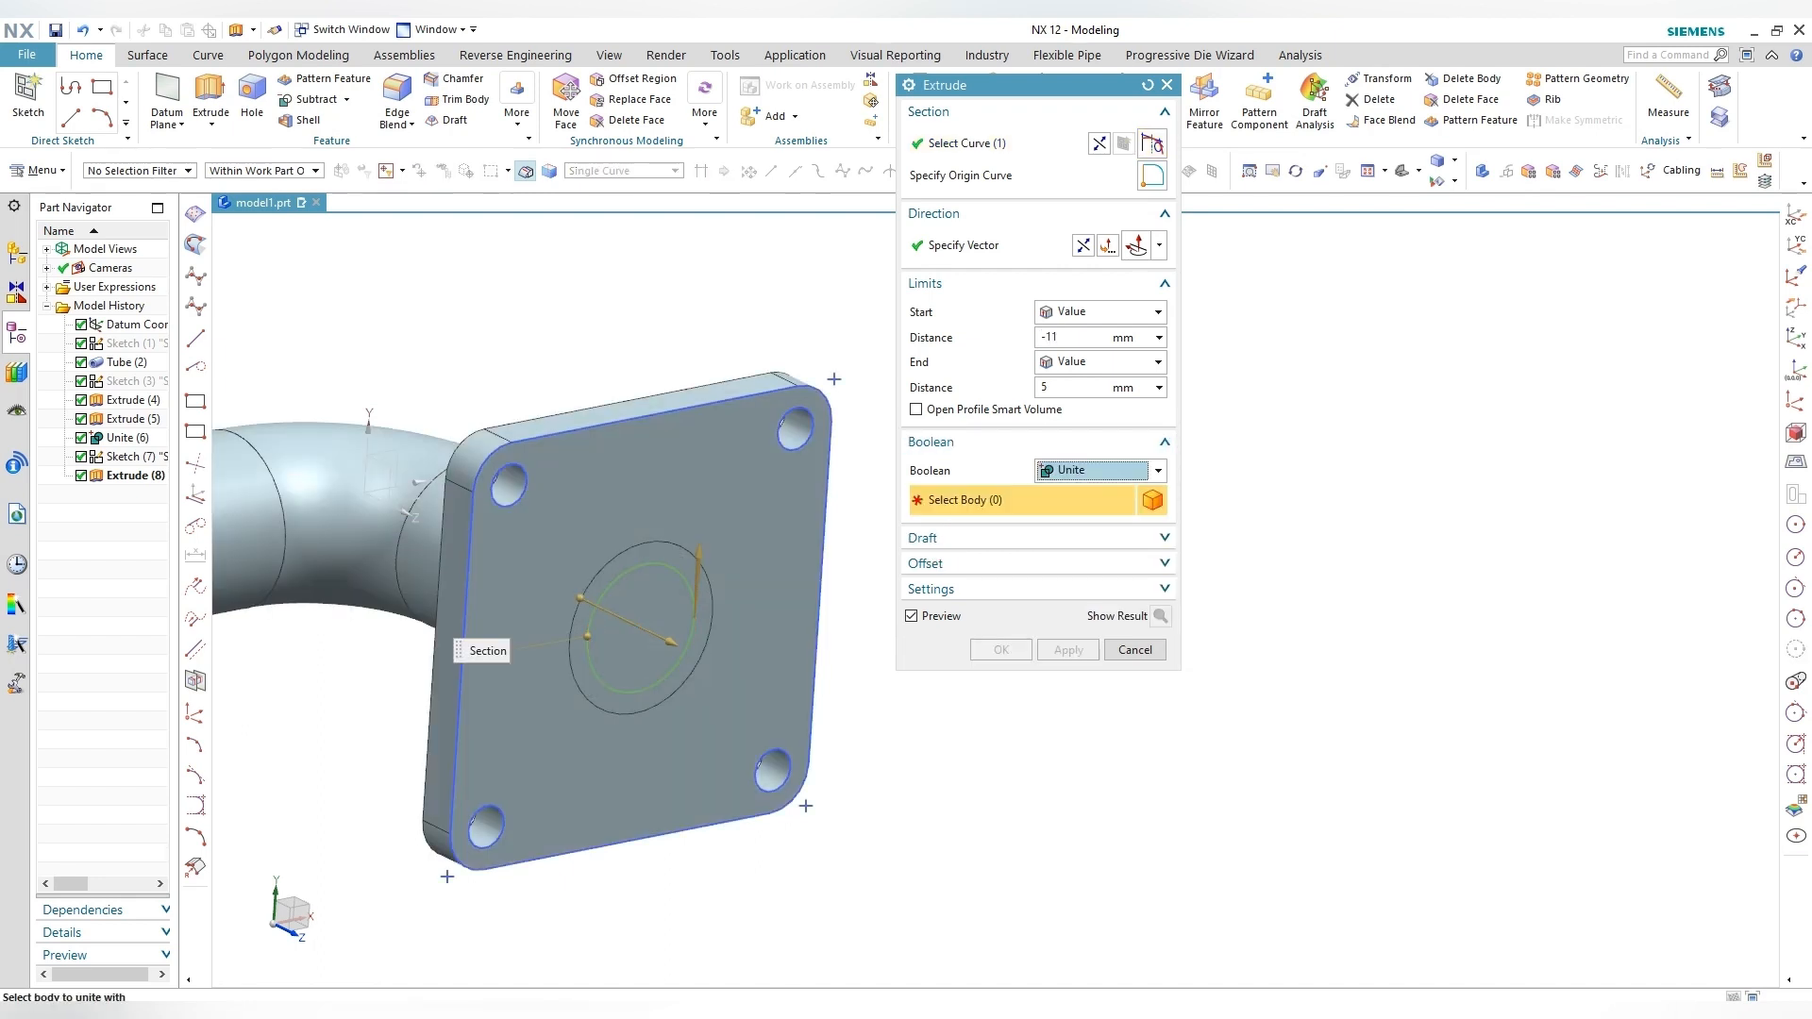
left_click(1076, 531)
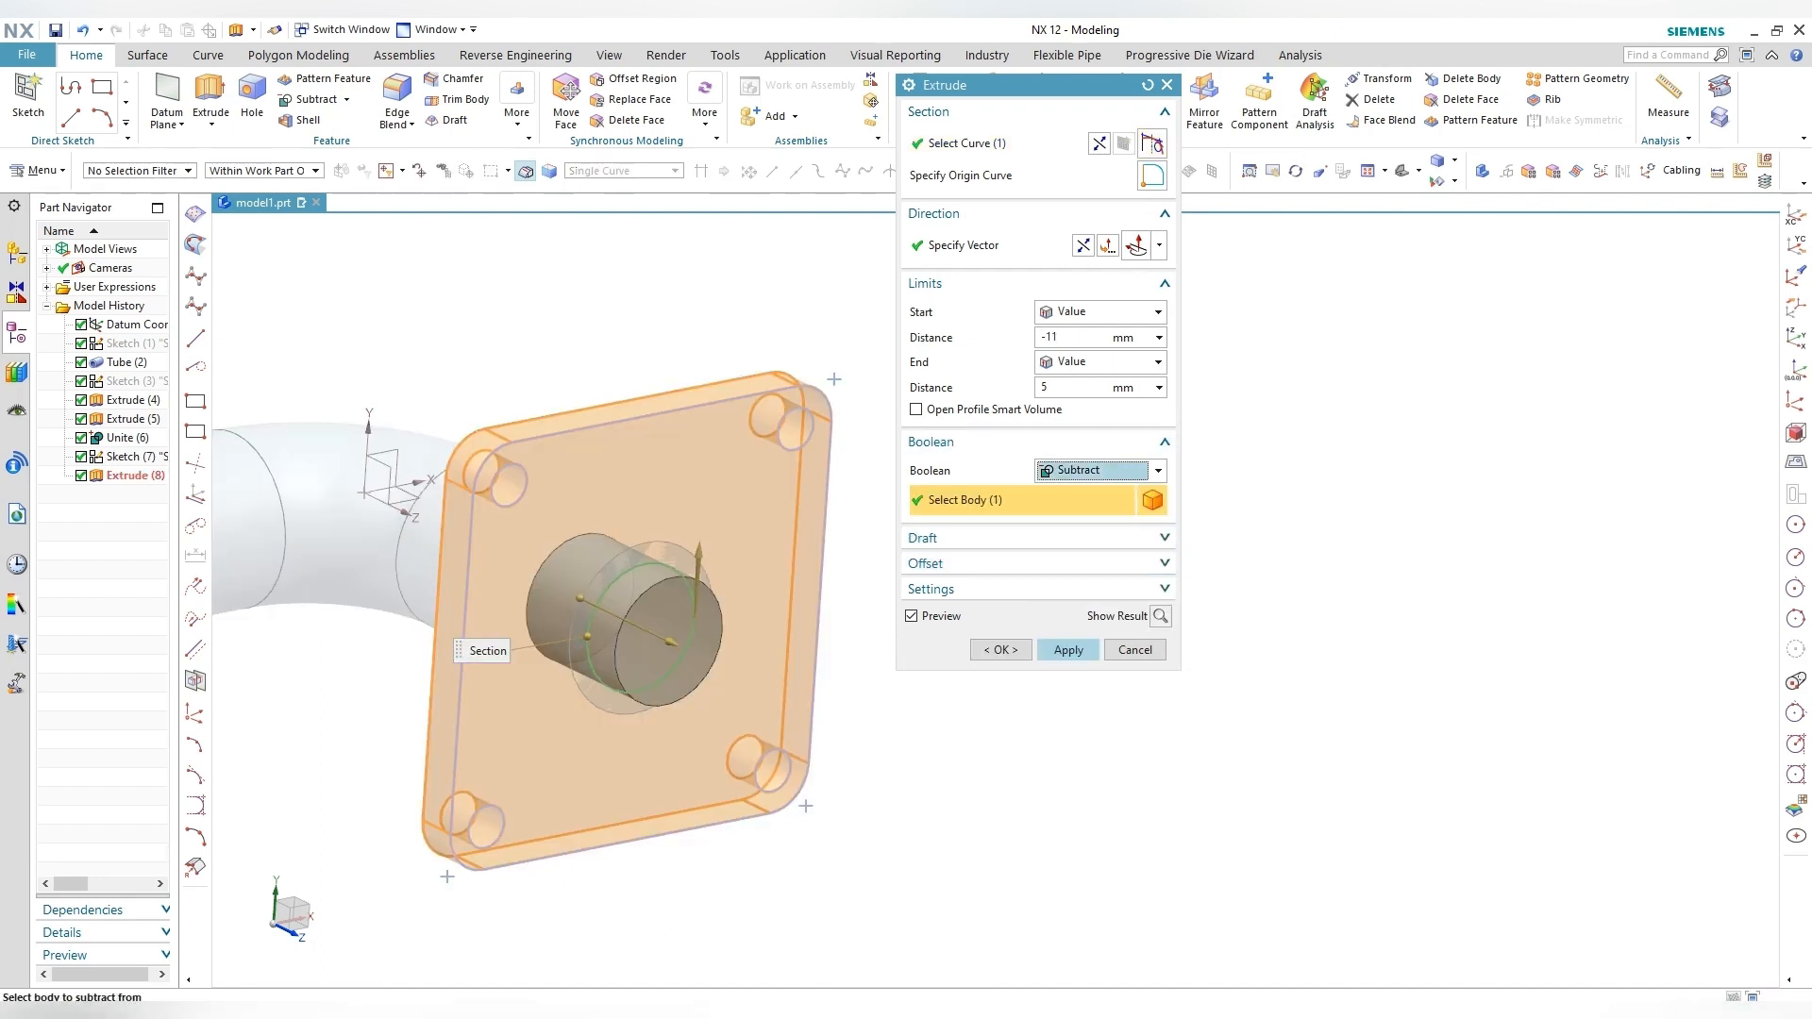
left_click(1000, 650)
scroll(887, 607, "down", 4)
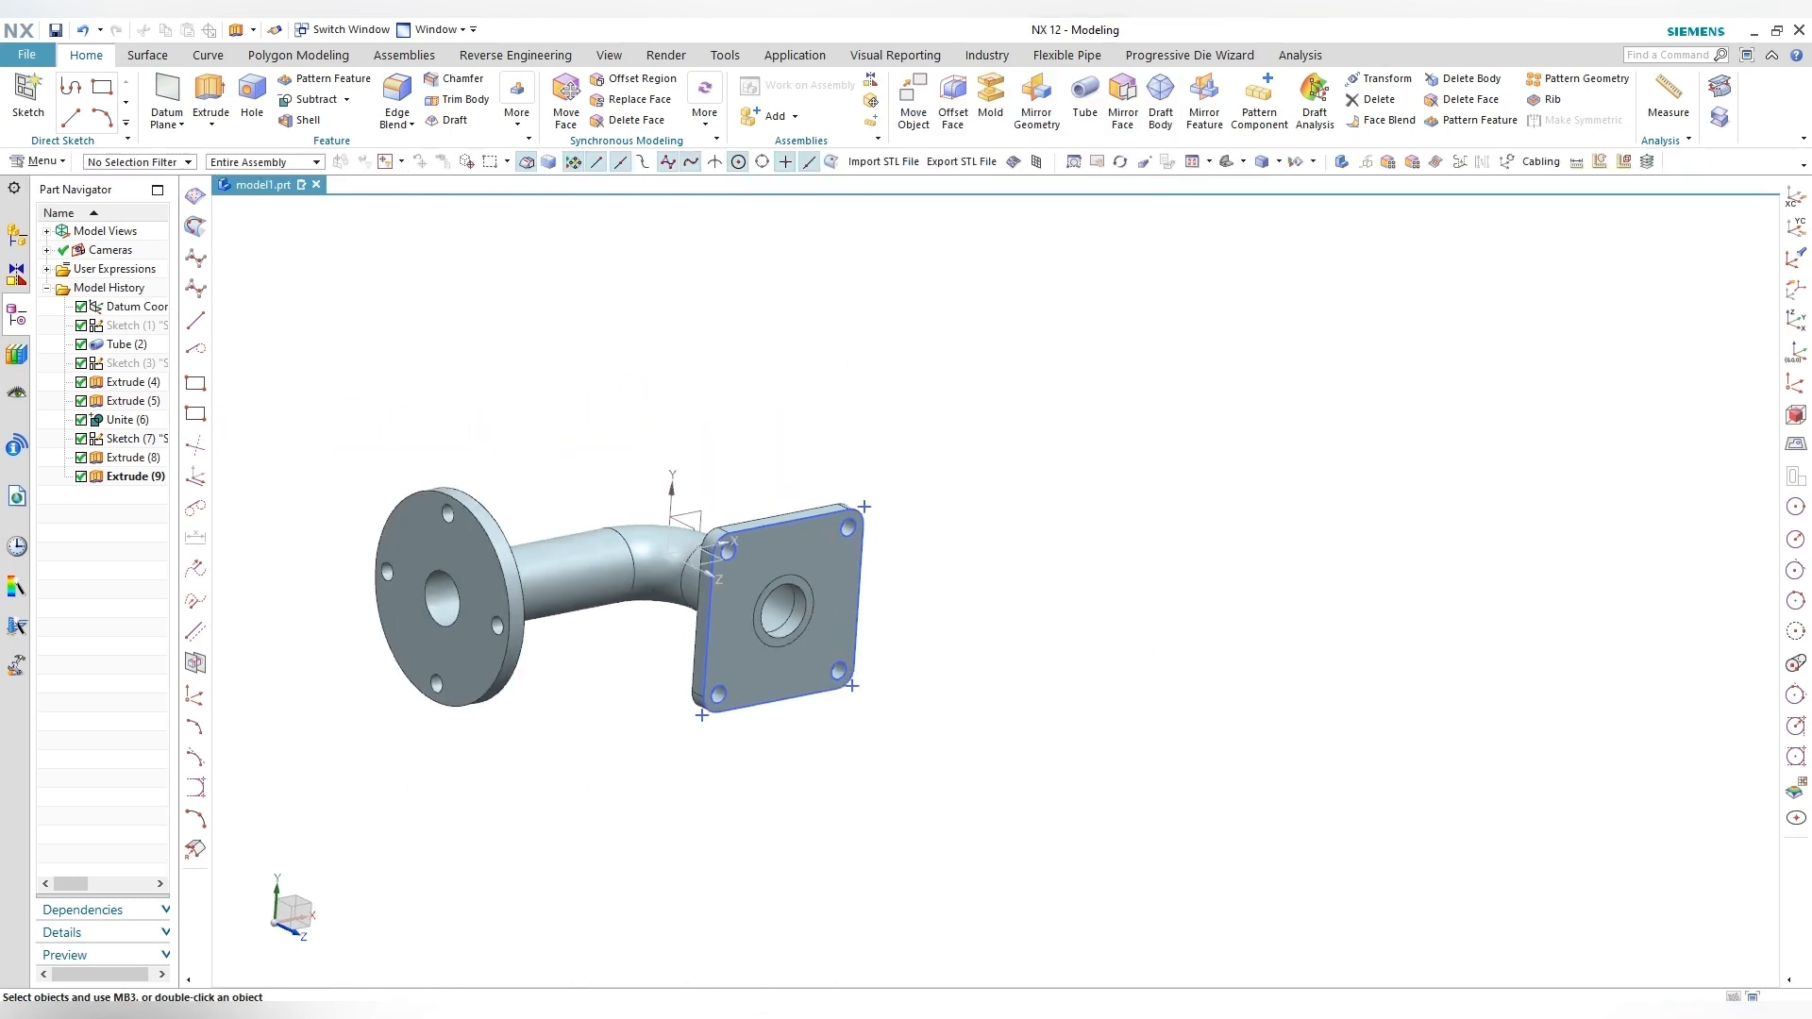
Step: Hide the square flange's sketch and unite the bent pipe body with the square flange body
left_click(859, 573)
key("ctrl+b")
mouse_move(859, 573)
middle_mouse_down()
mouse_move(835, 566)
mouse_move(830, 283)
mouse_move(840, 401)
mouse_move(866, 375)
middle_mouse_up()
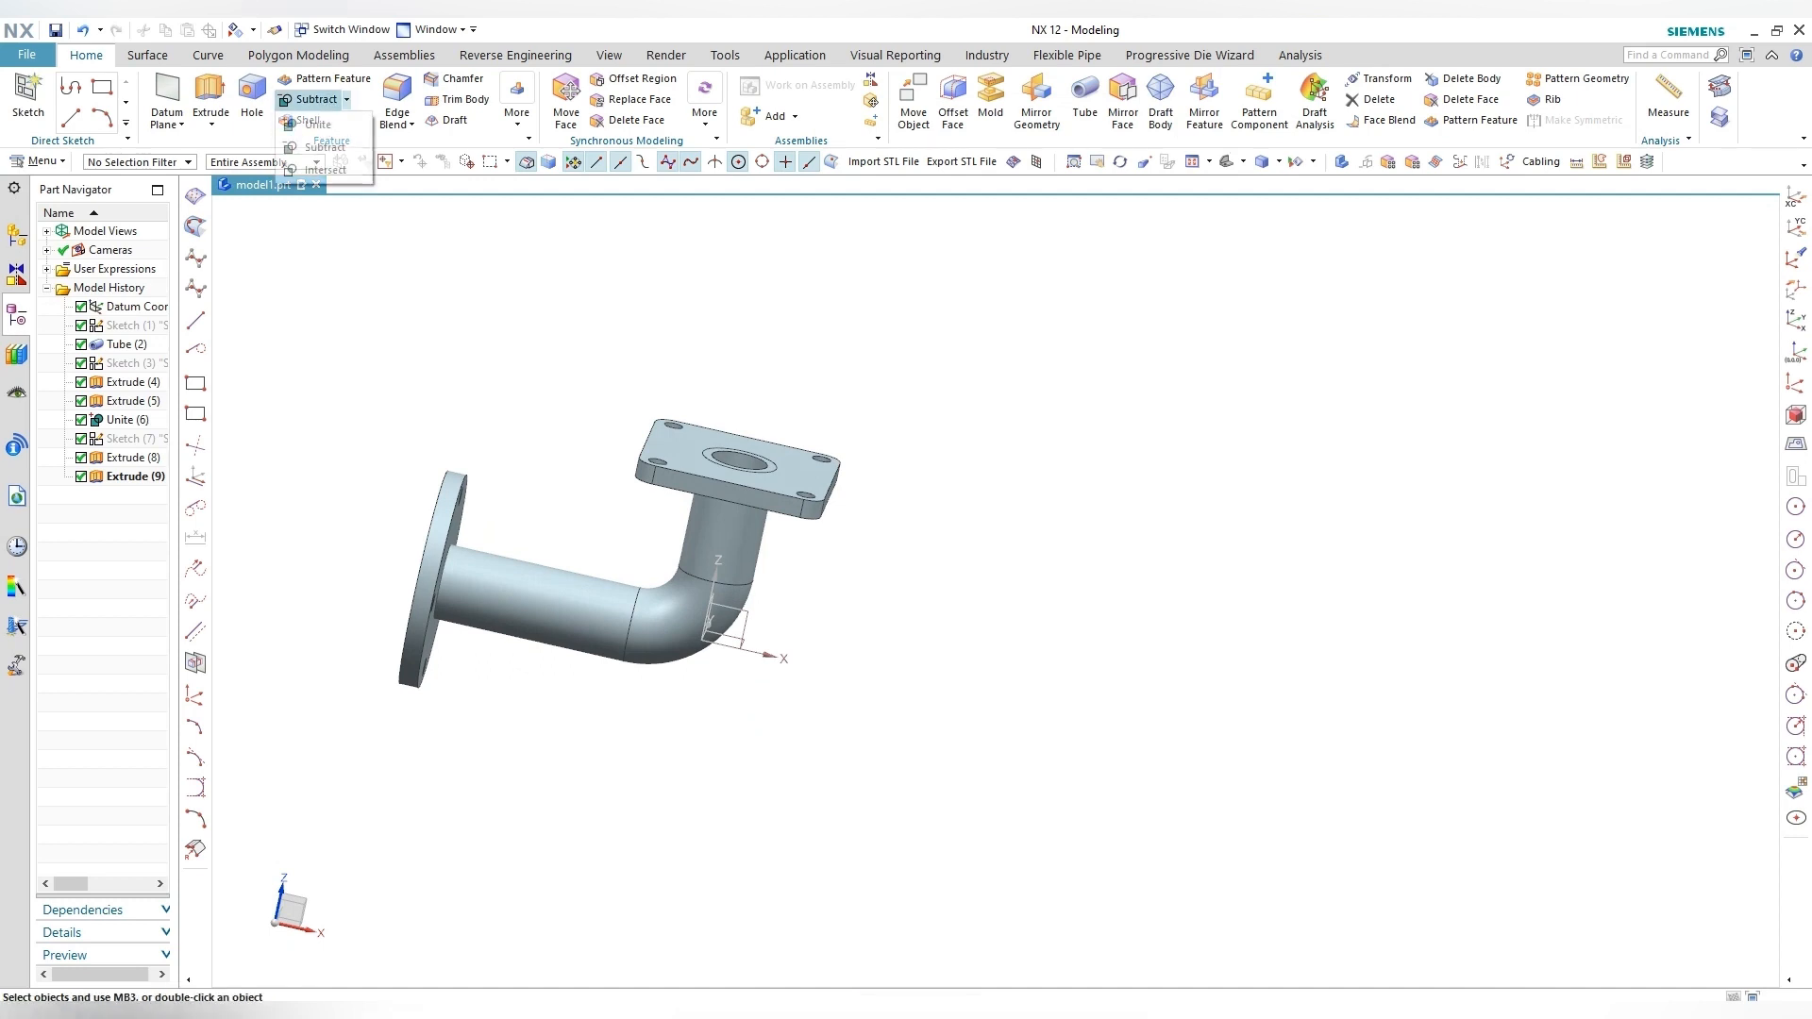
left_click(318, 125)
left_click(565, 608)
left_click(819, 486)
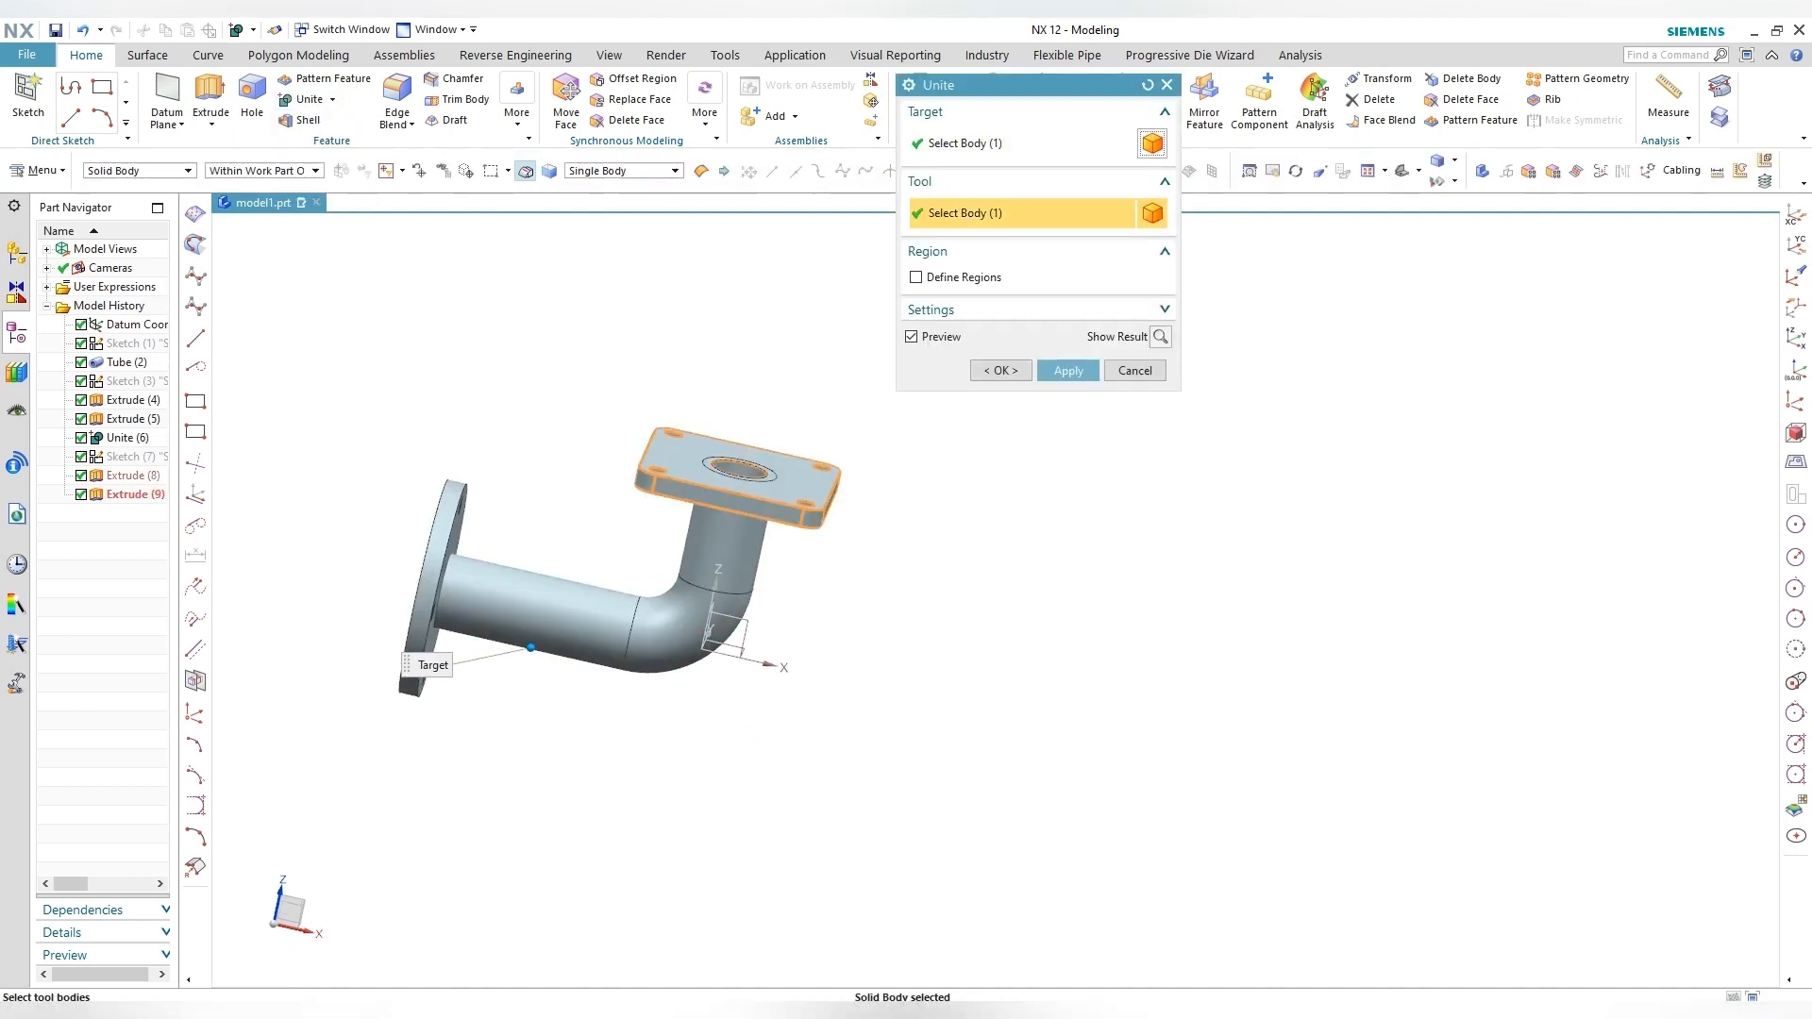
middle_click(819, 486)
Step: Create a new sketch on the default XZ plane through the pipe's axis
key("F8")
scroll(896, 447, "up", 4)
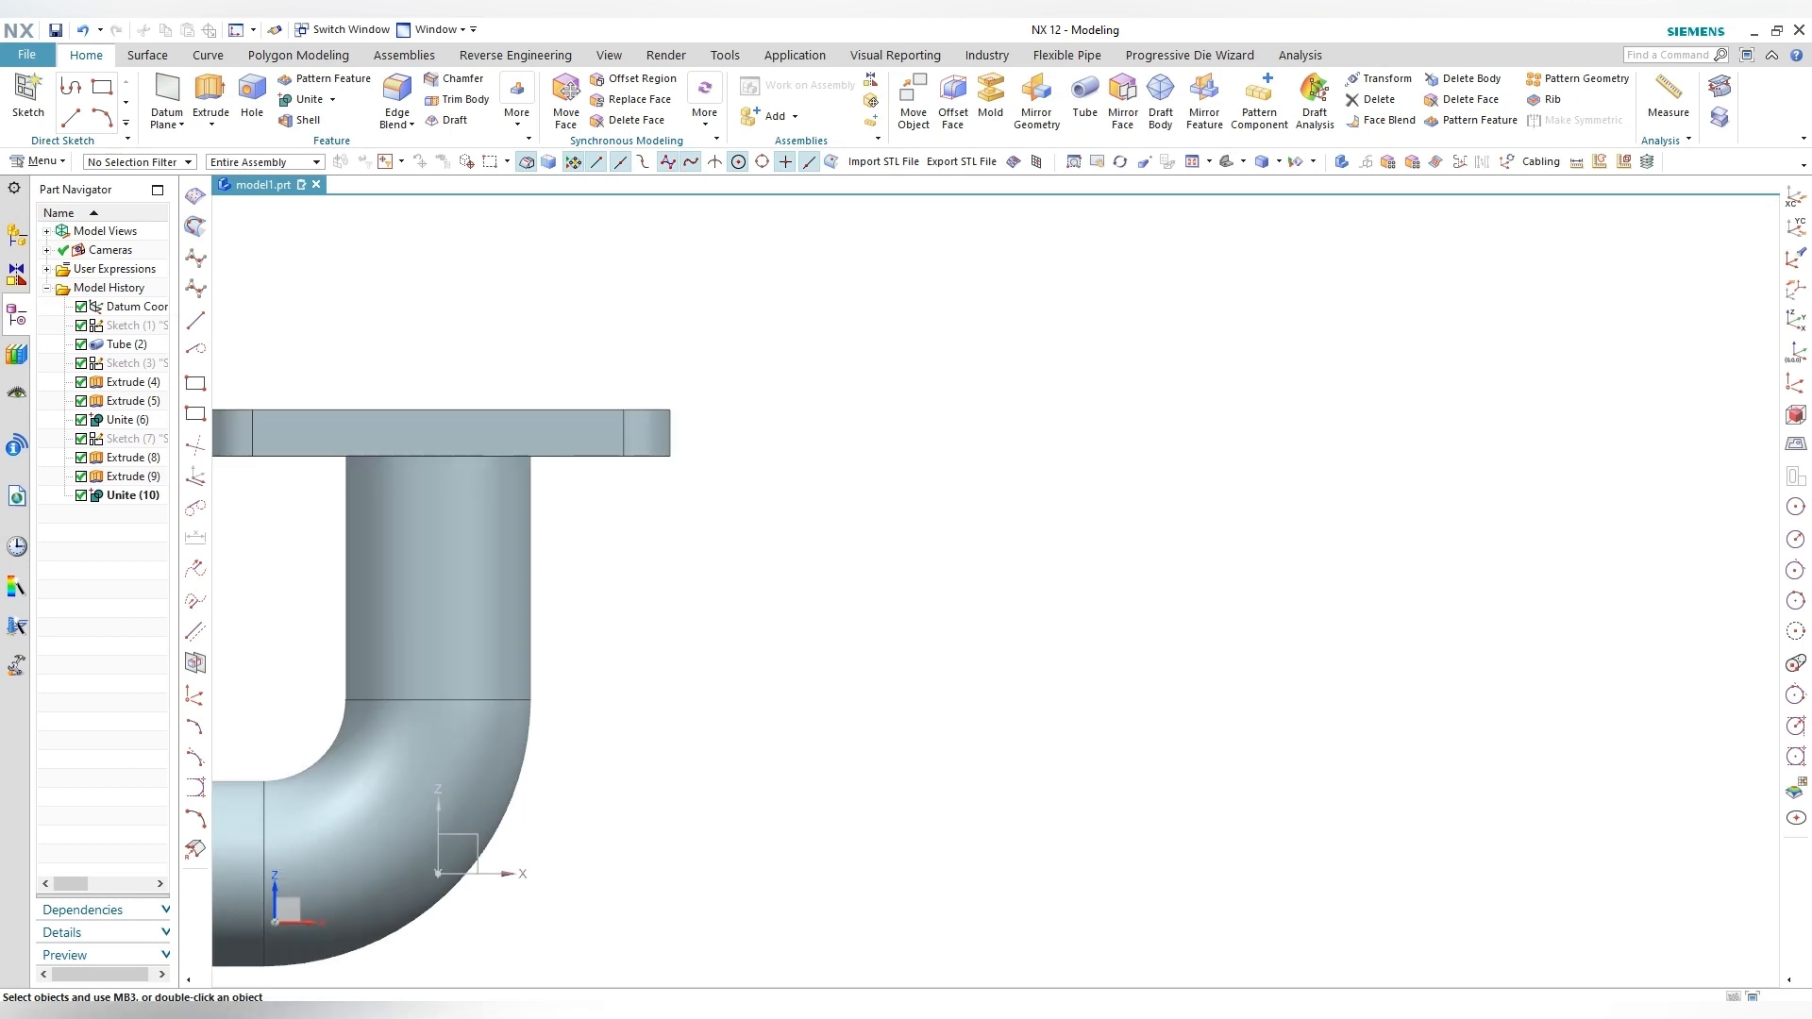
left_click(27, 95)
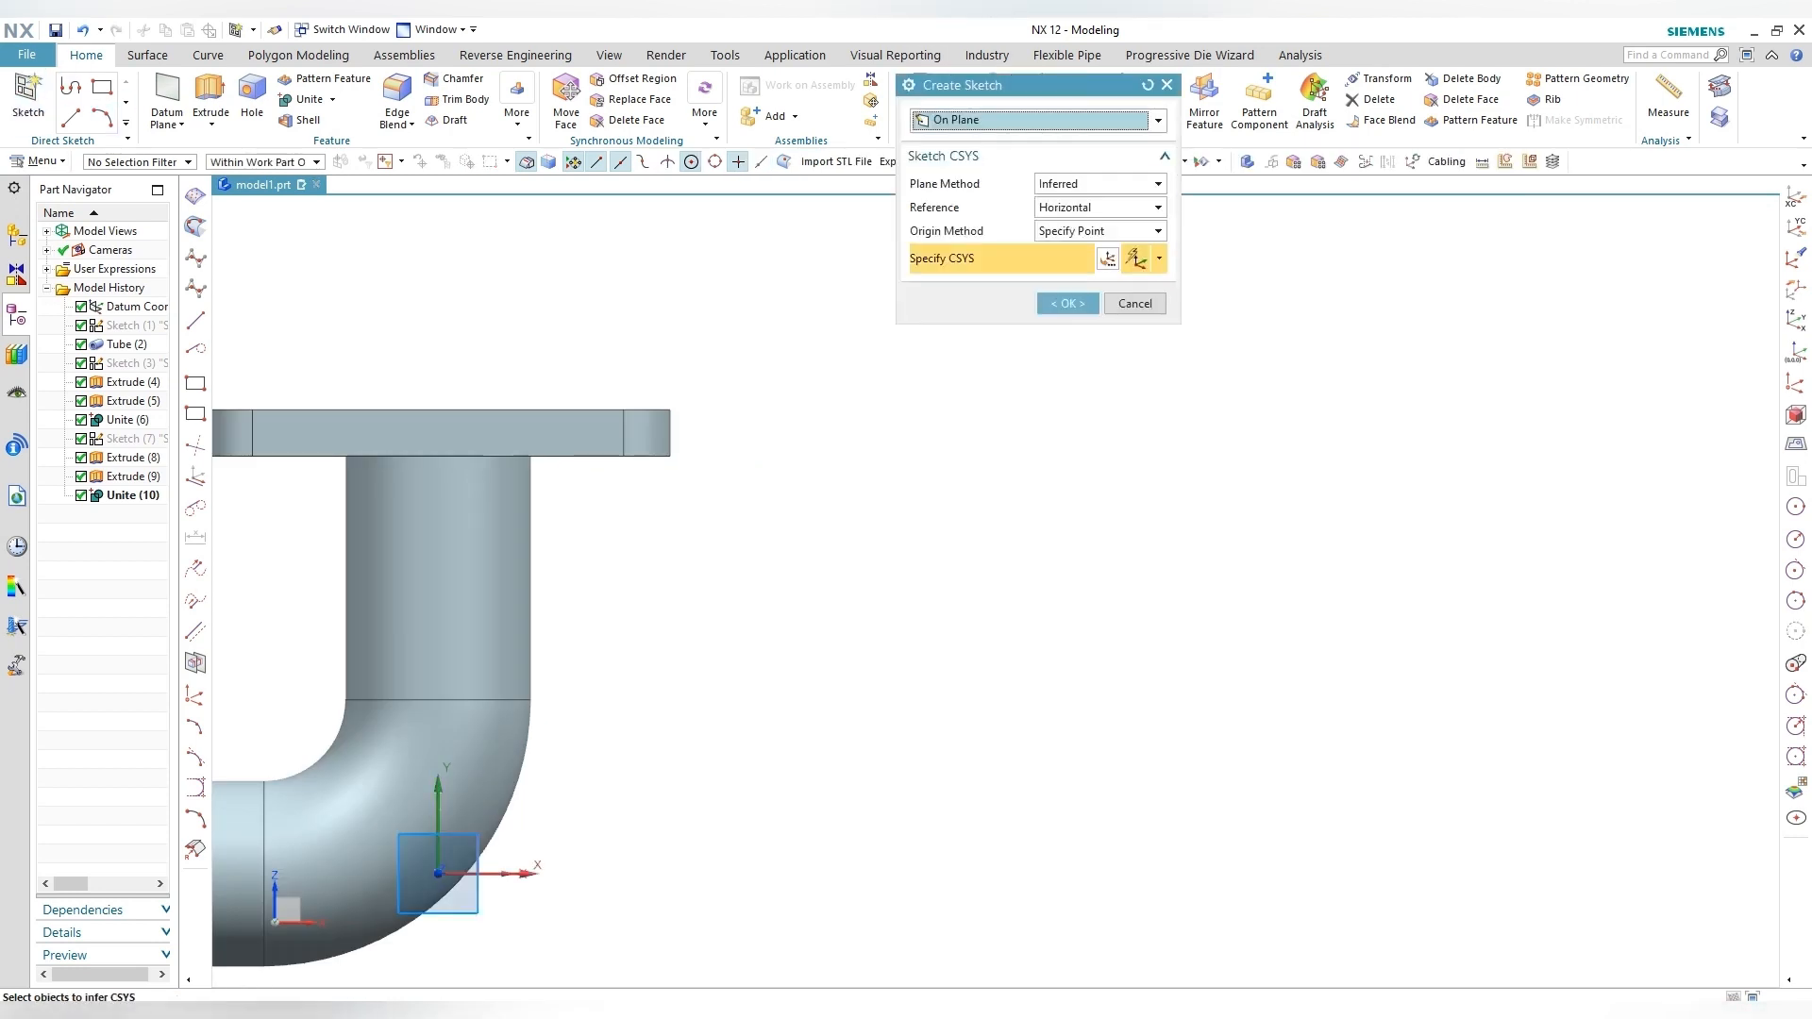
middle_click(735, 604)
scroll(452, 811, "down", 4)
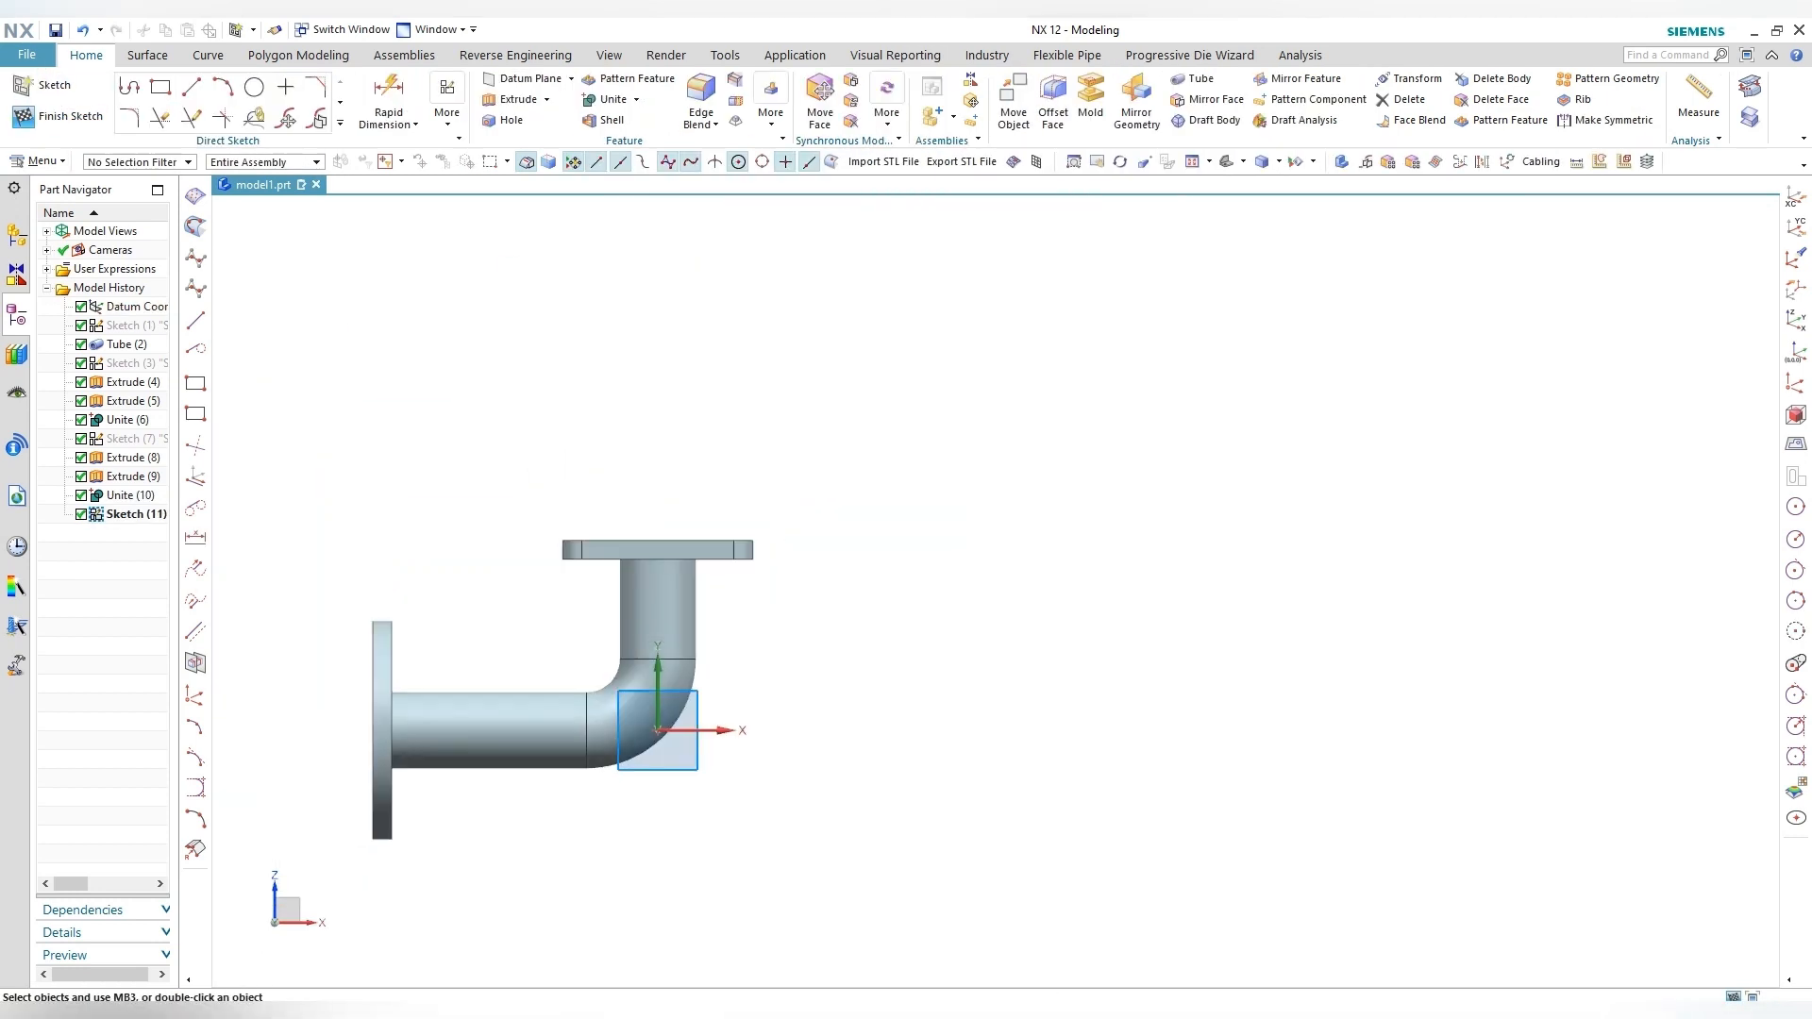
Step: Sketch a vertical line about 39 mm long up from the bend's outer tangent edge and a horizontal line about 61 mm long along the flange's underside
scroll(736, 606, "up", 2)
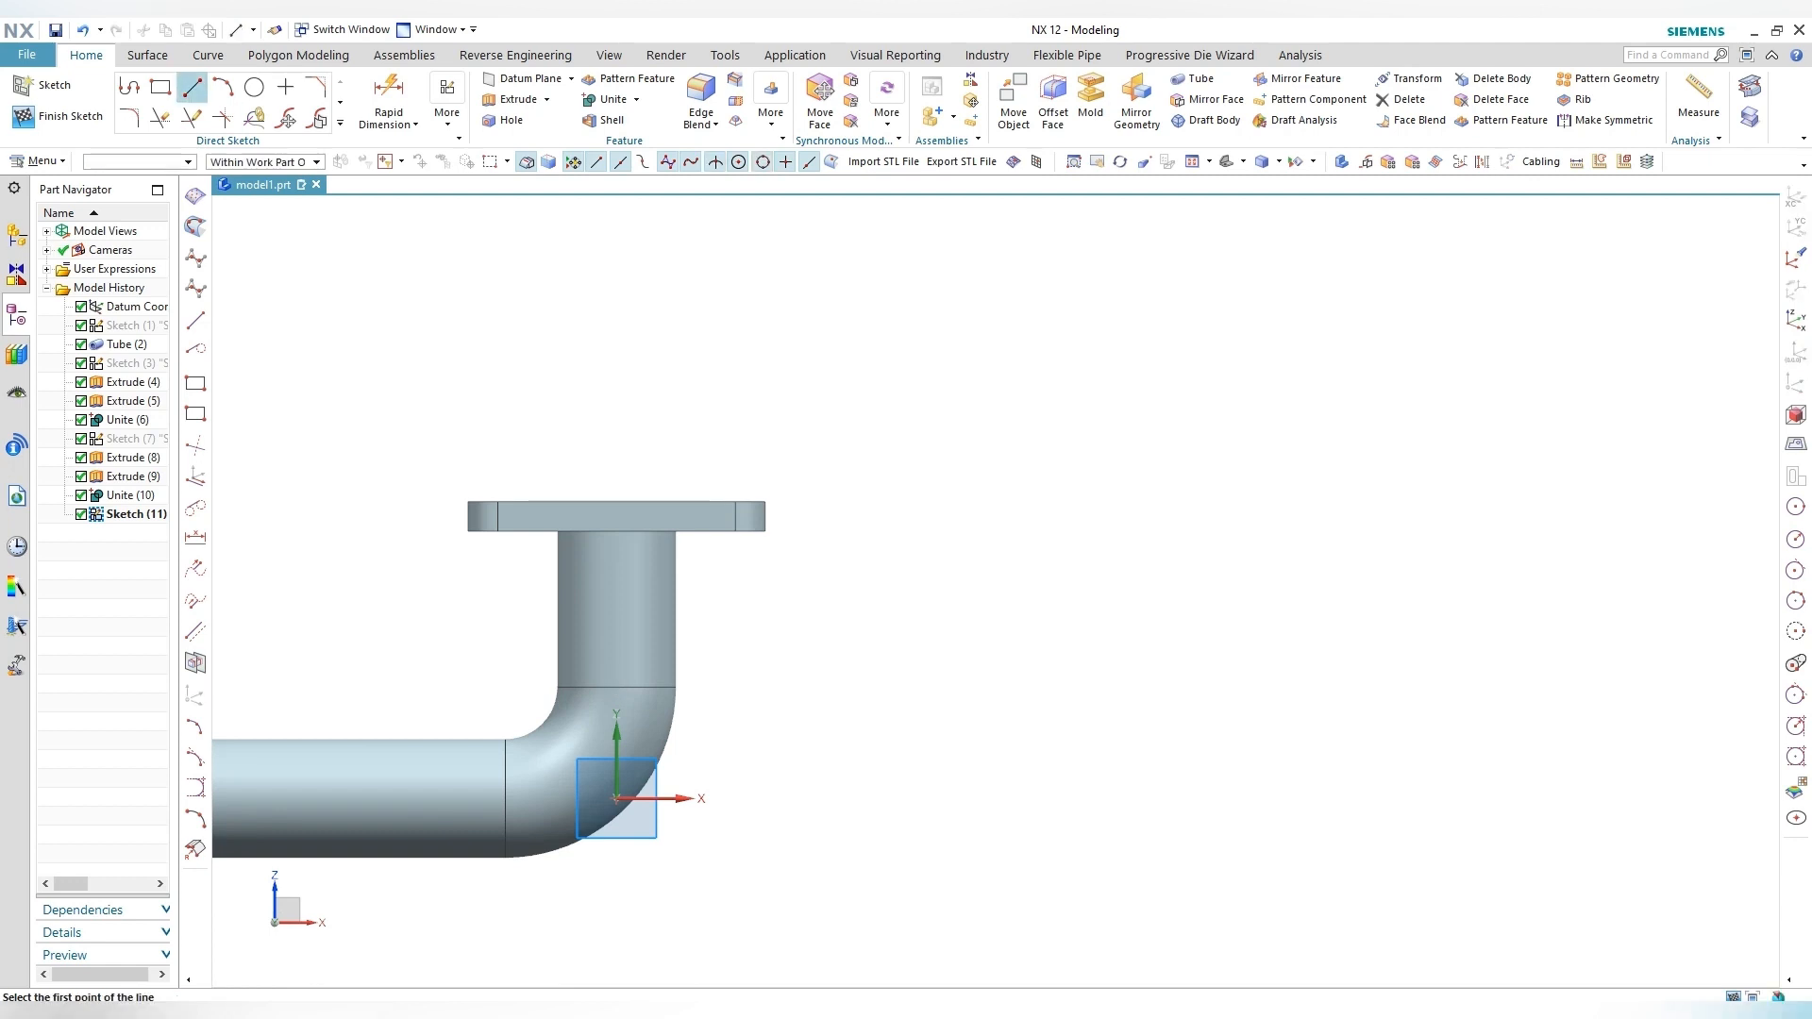
left_click(191, 86)
left_click(676, 687)
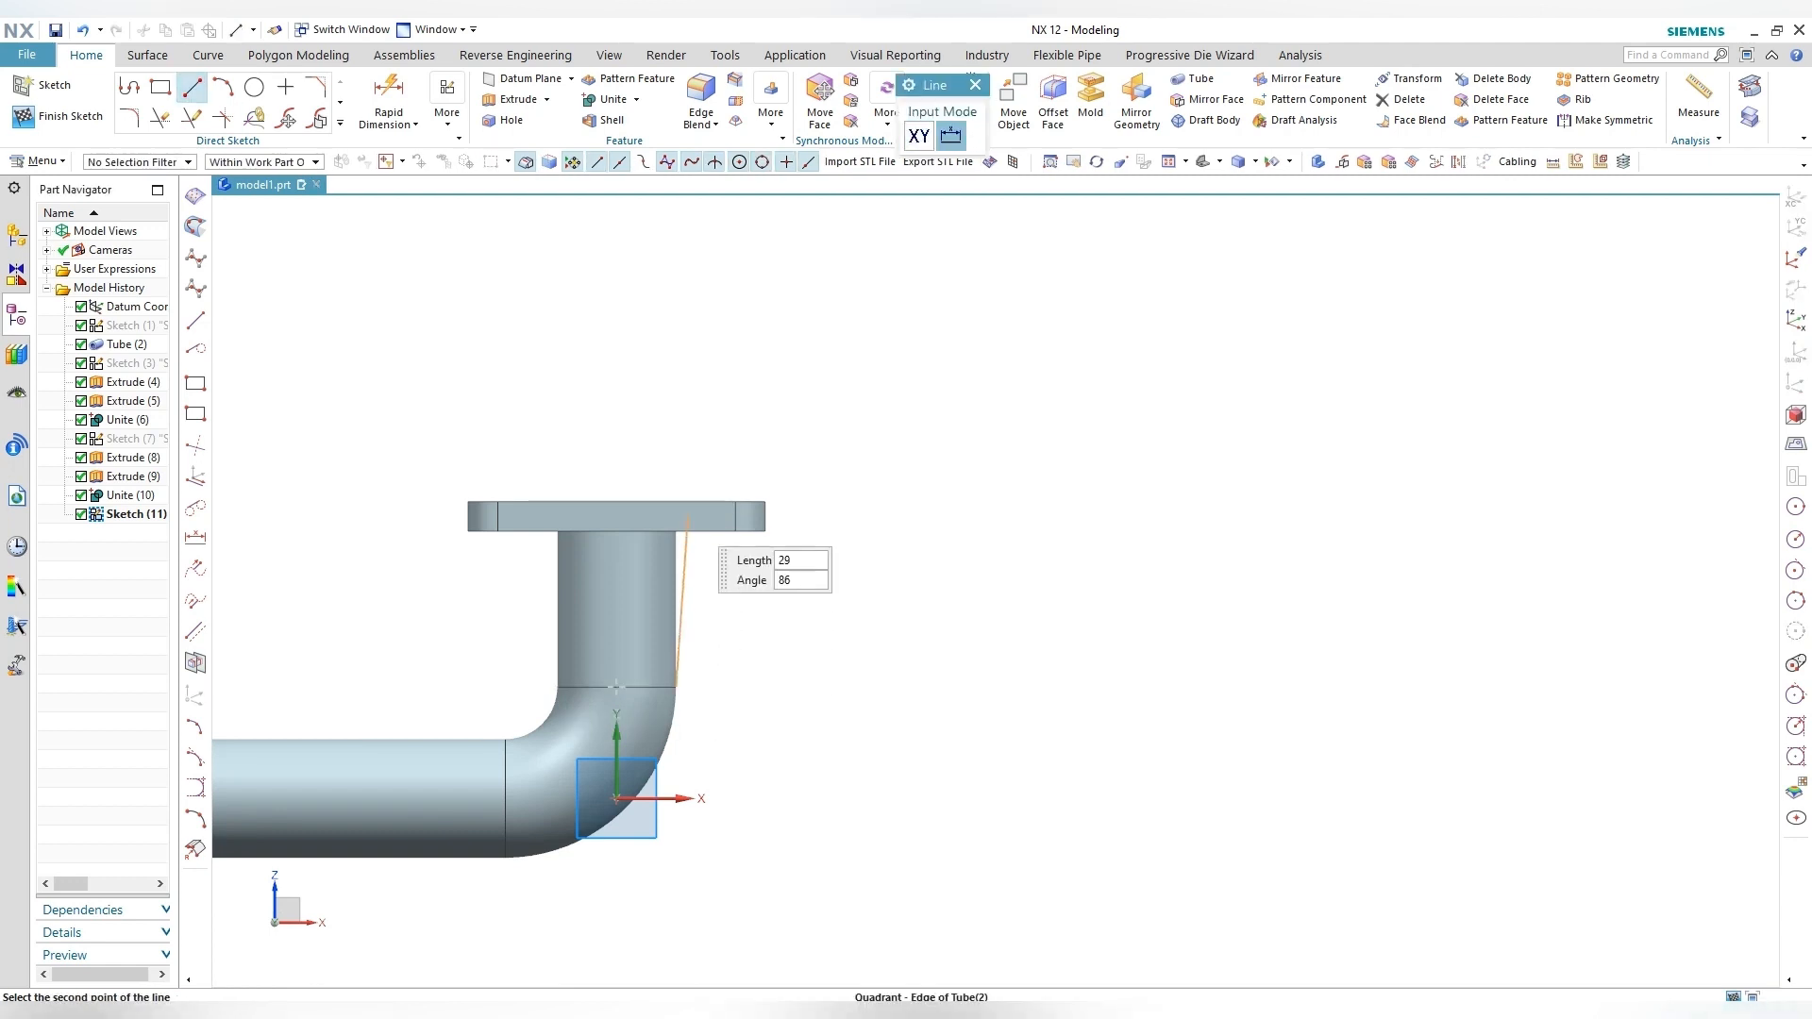
left_click(676, 455)
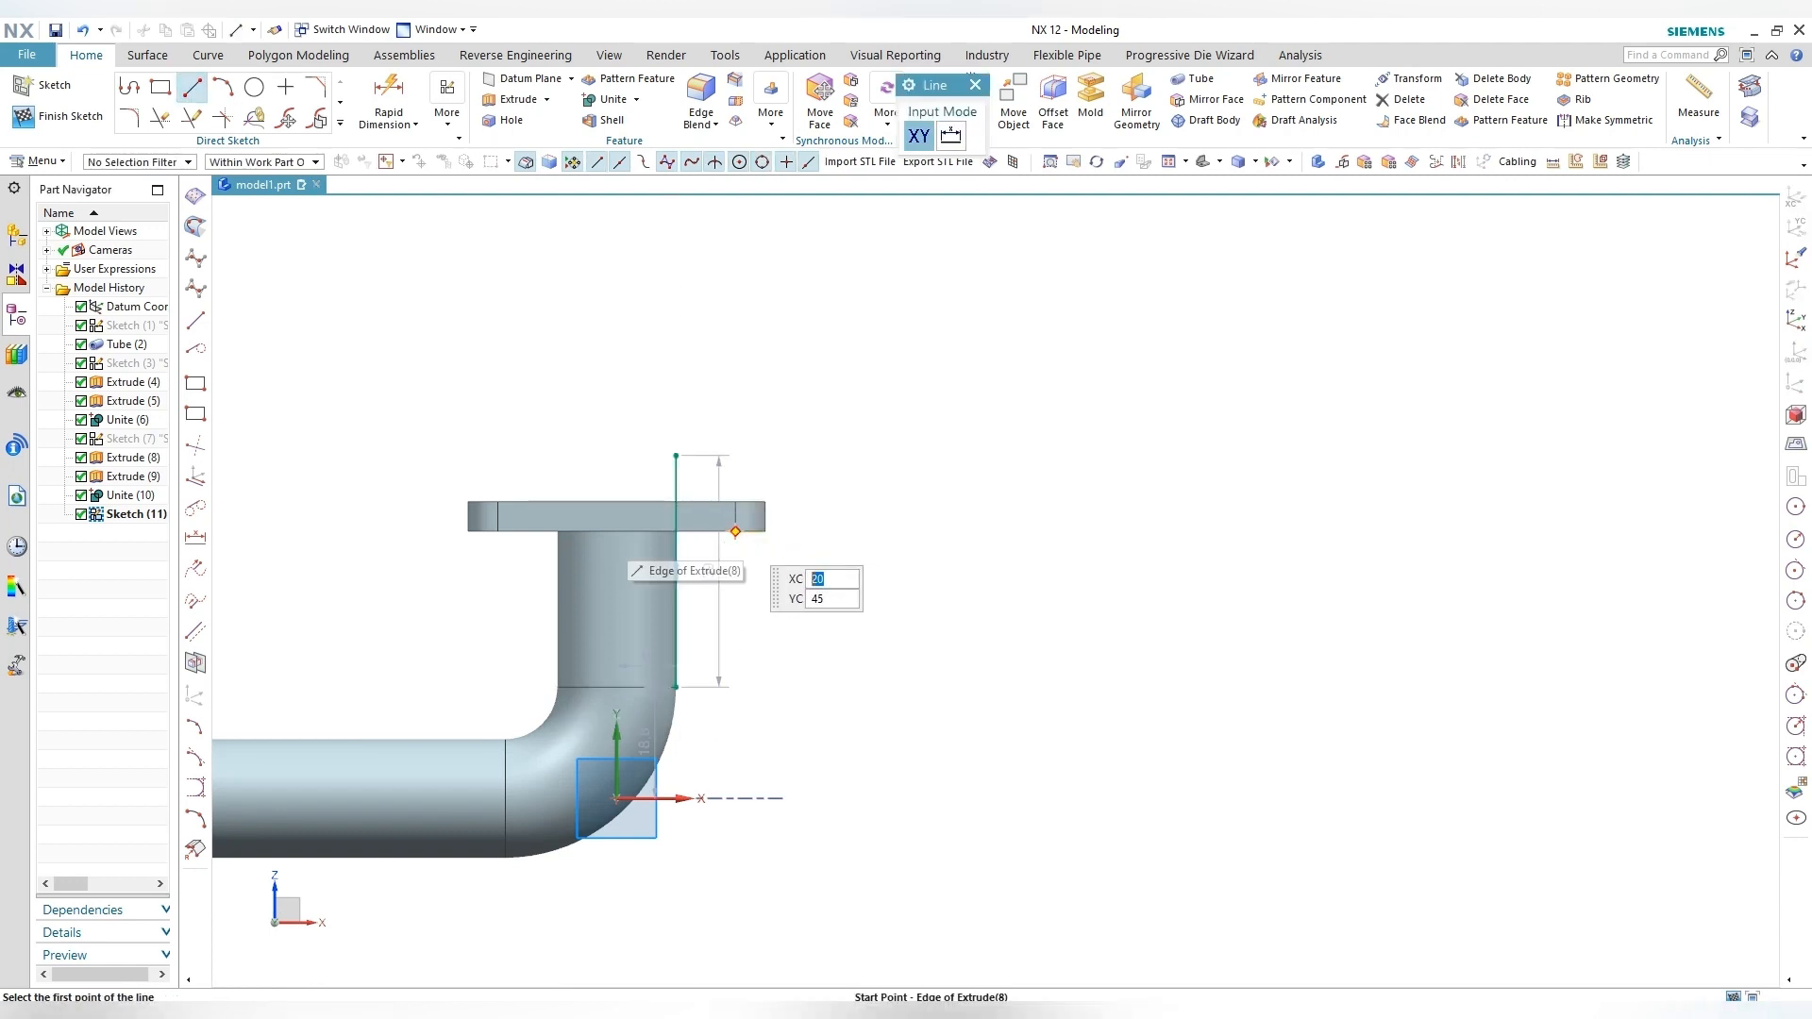
left_click(735, 531)
left_click(374, 531)
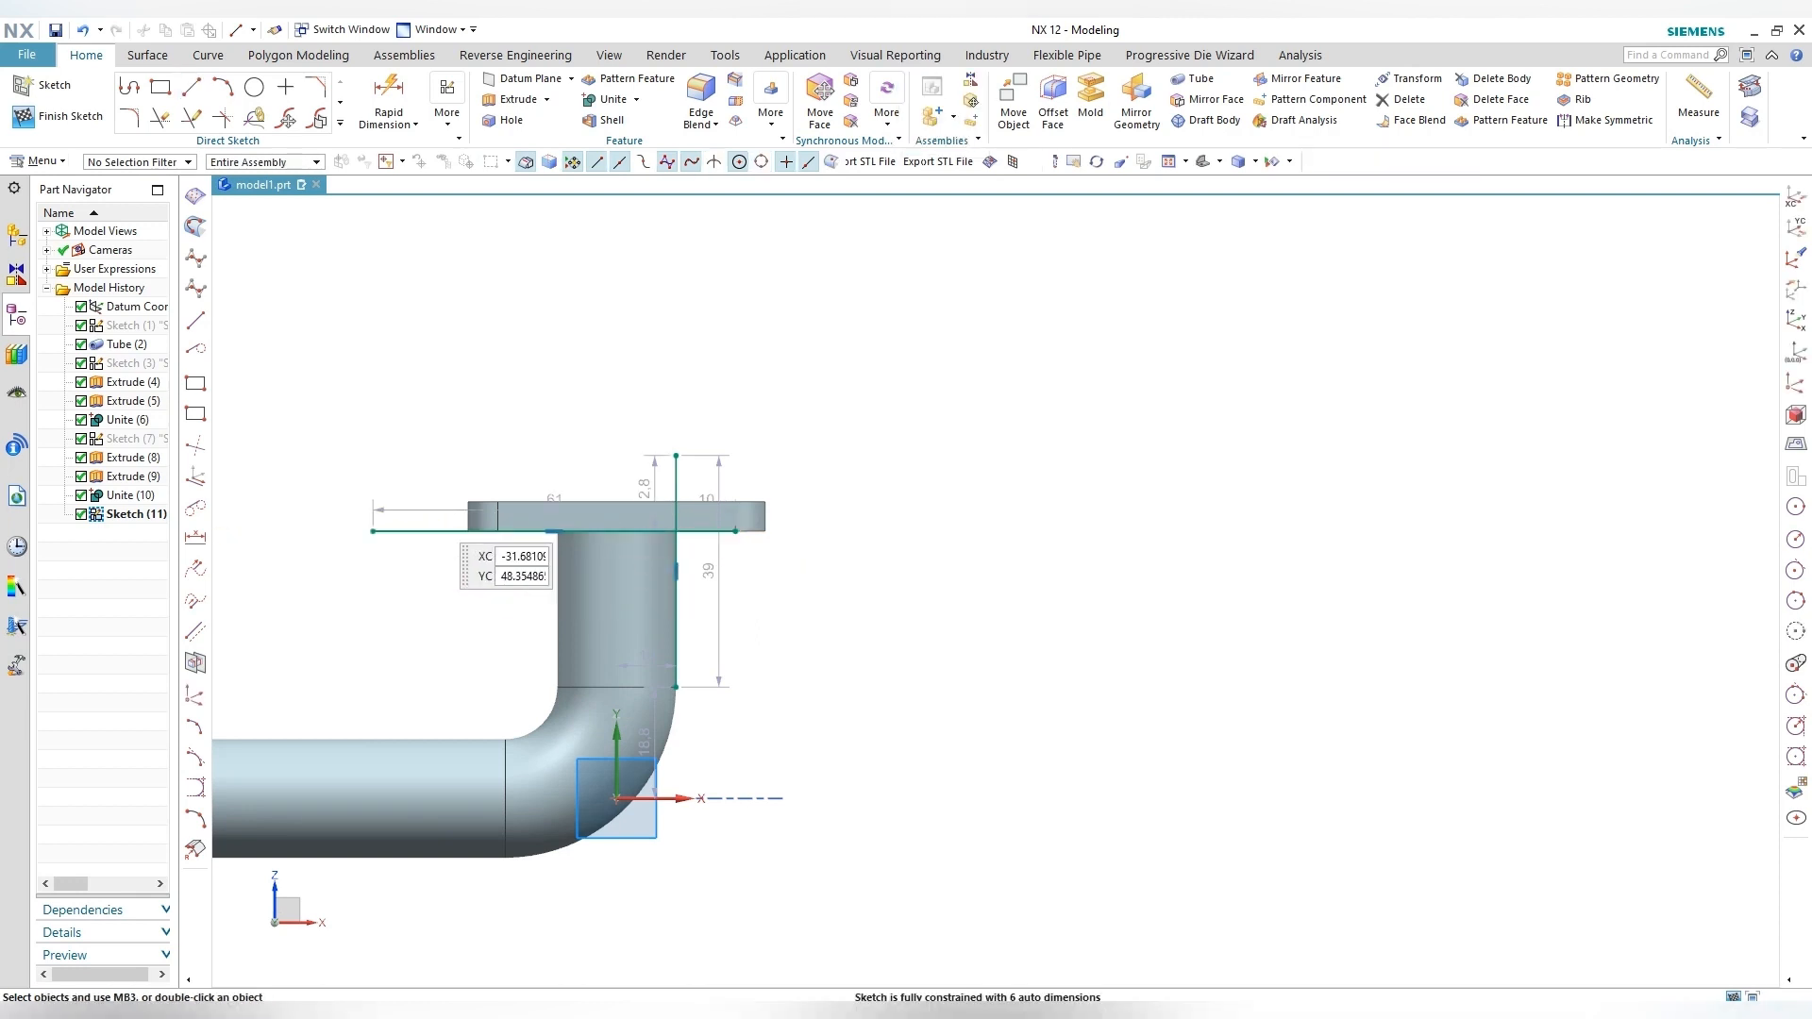
key("Escape")
Step: Trim the vertical line's end above the flange's underside and convert the horizontal line to a reference line
left_click(160, 117)
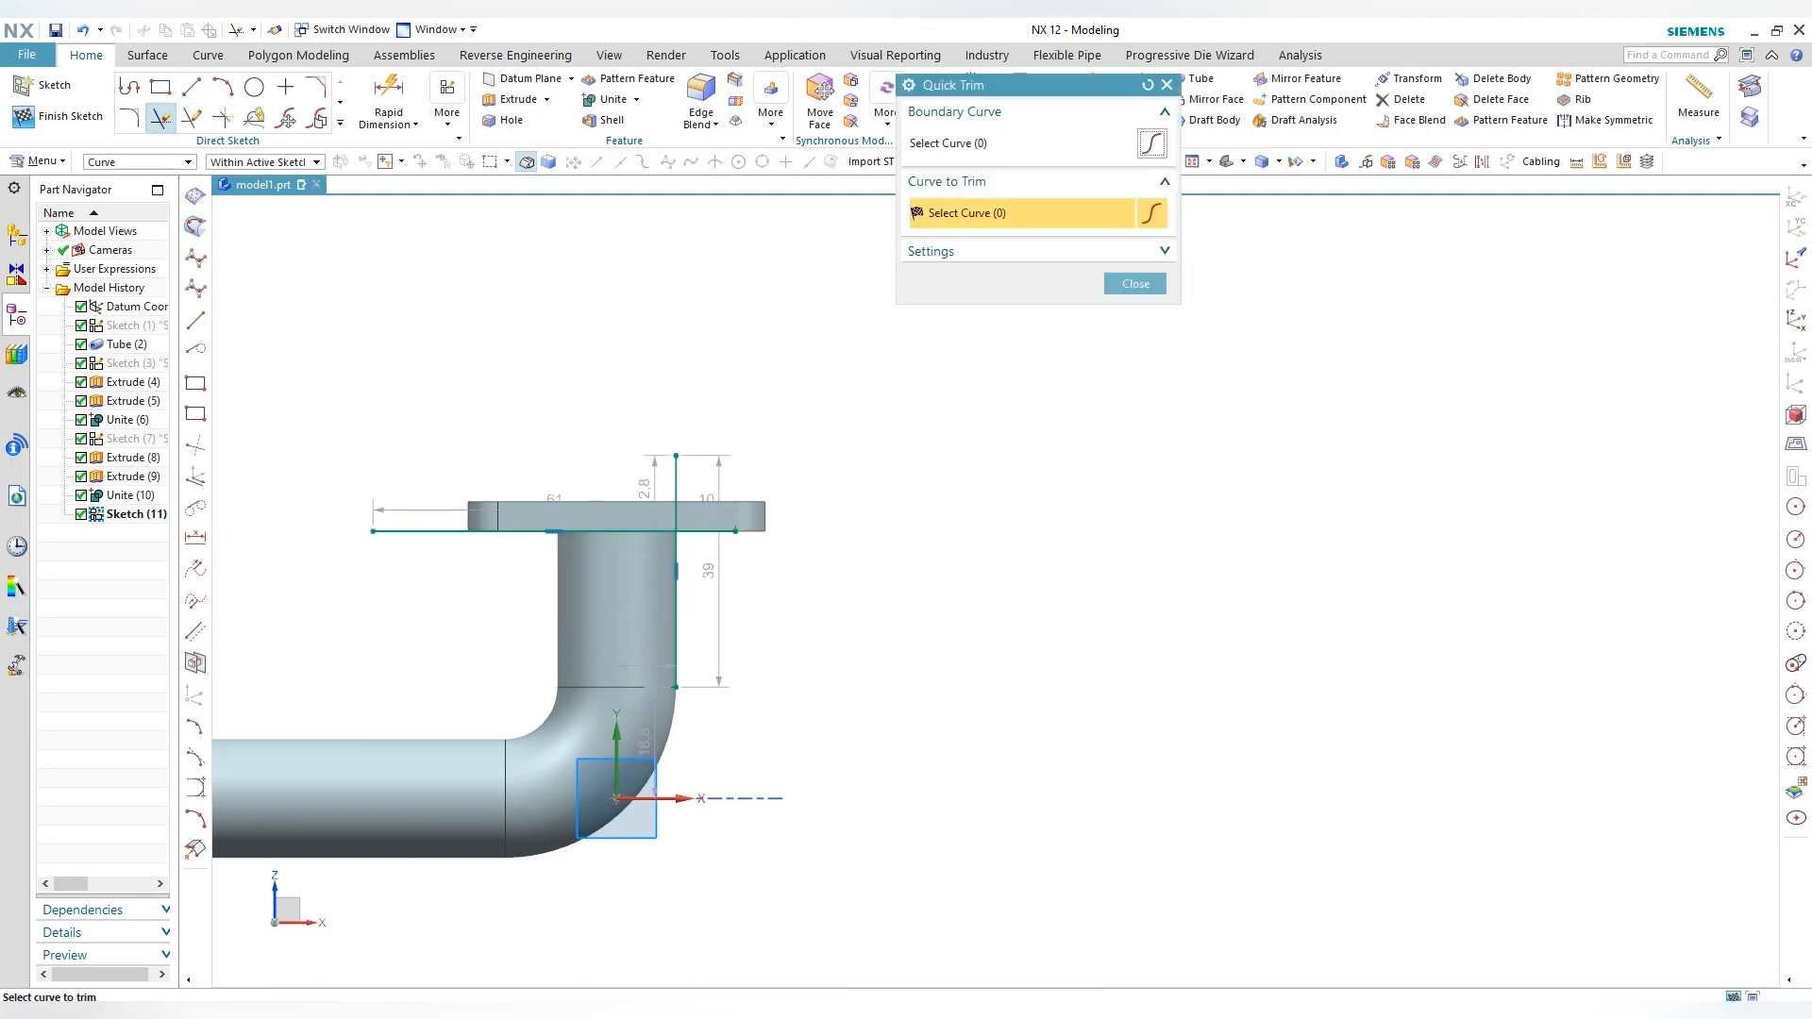
left_click(676, 489)
key("Escape")
right_click(449, 531)
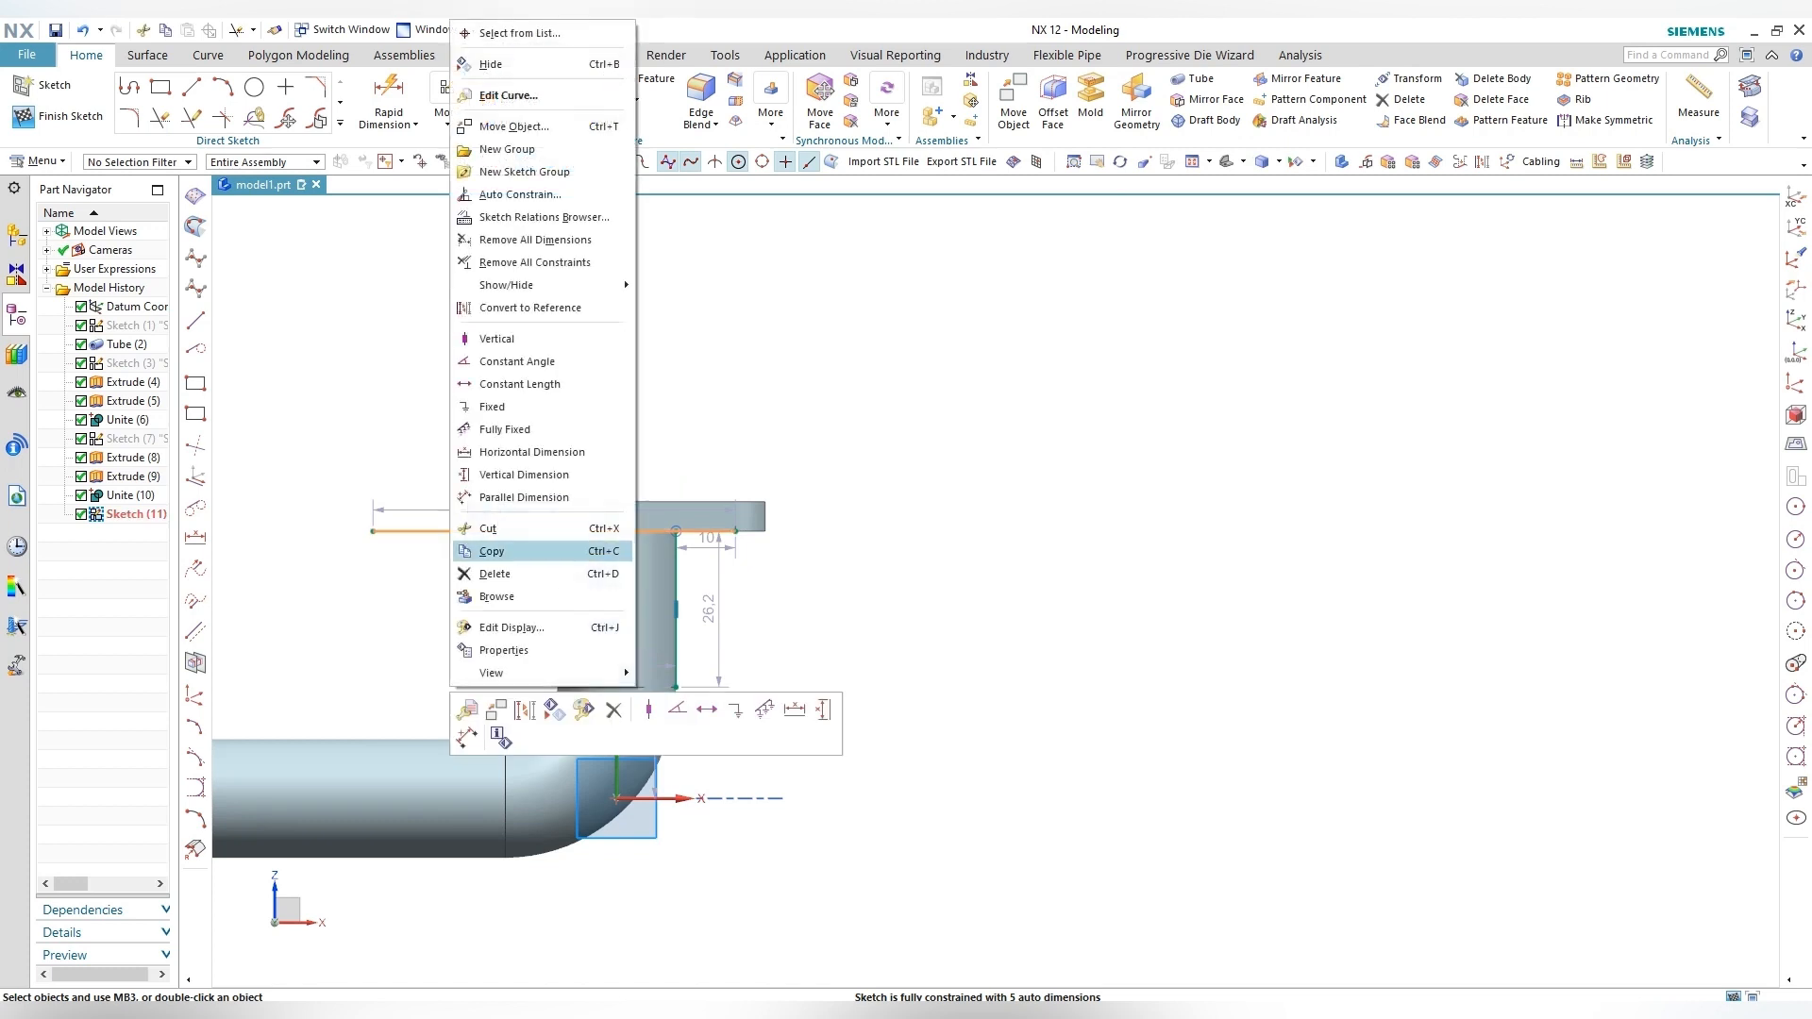
left_click(525, 709)
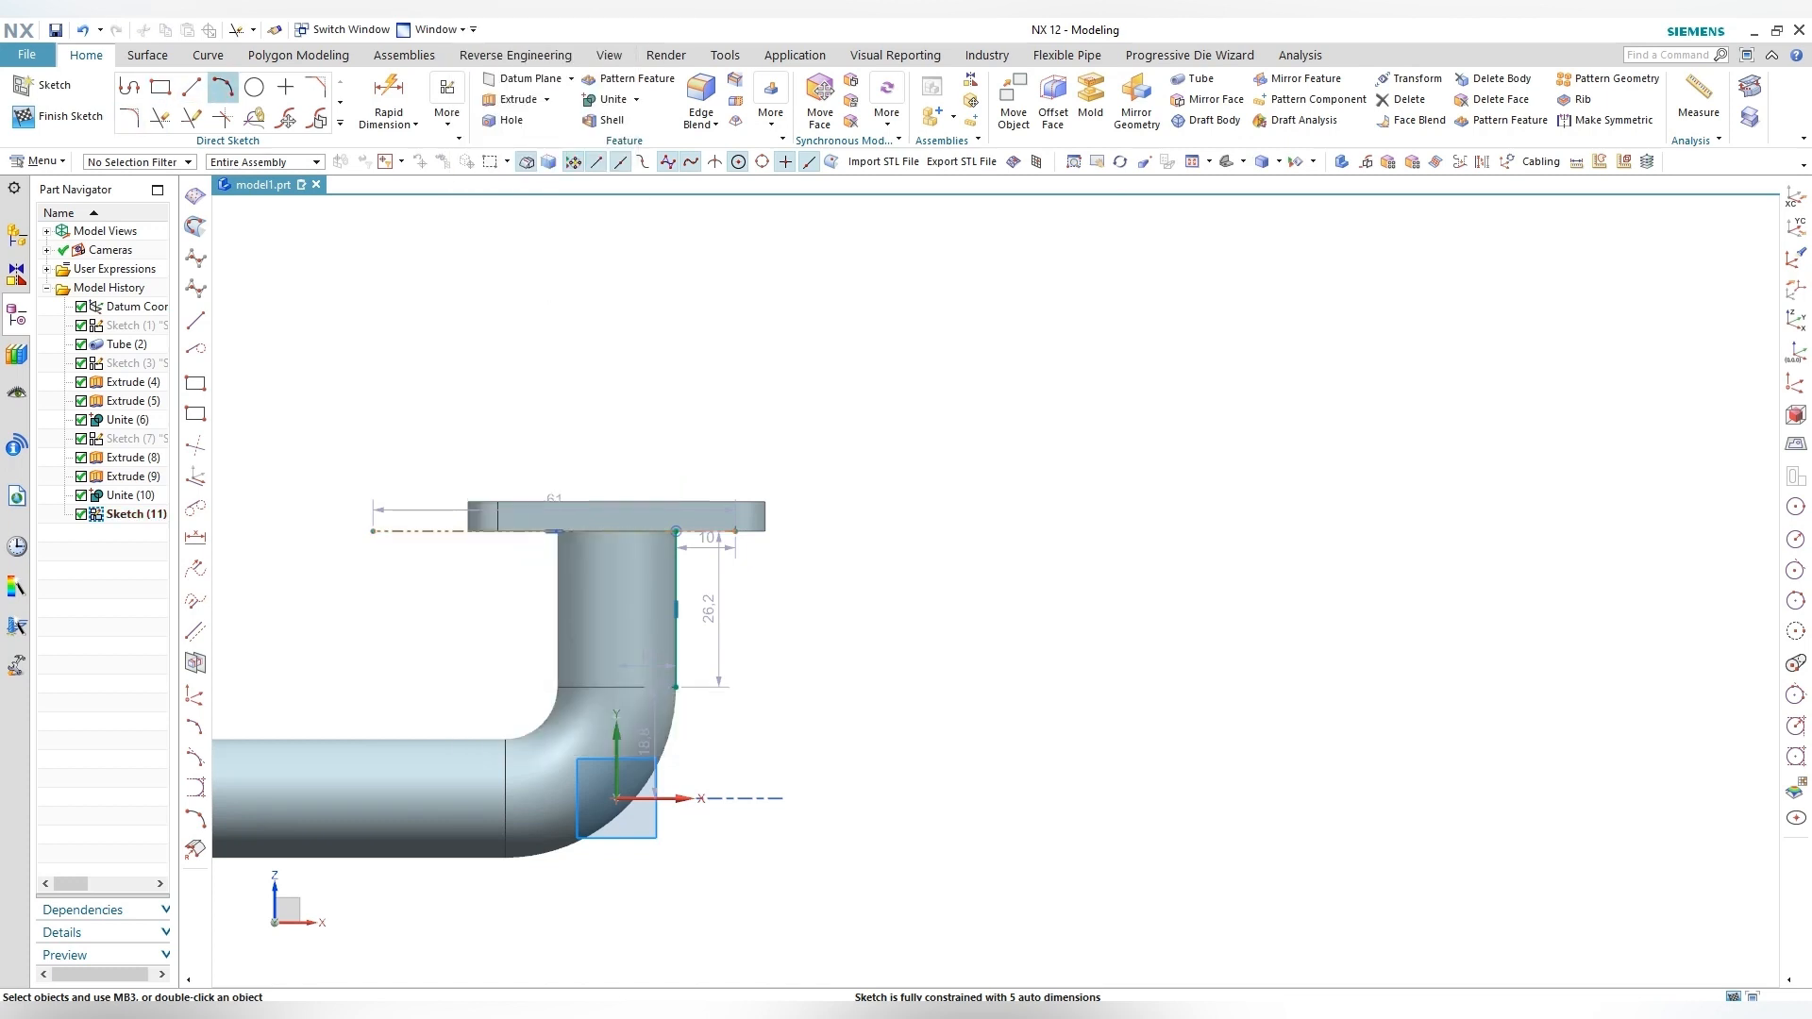
left_click(192, 87)
left_click(675, 608)
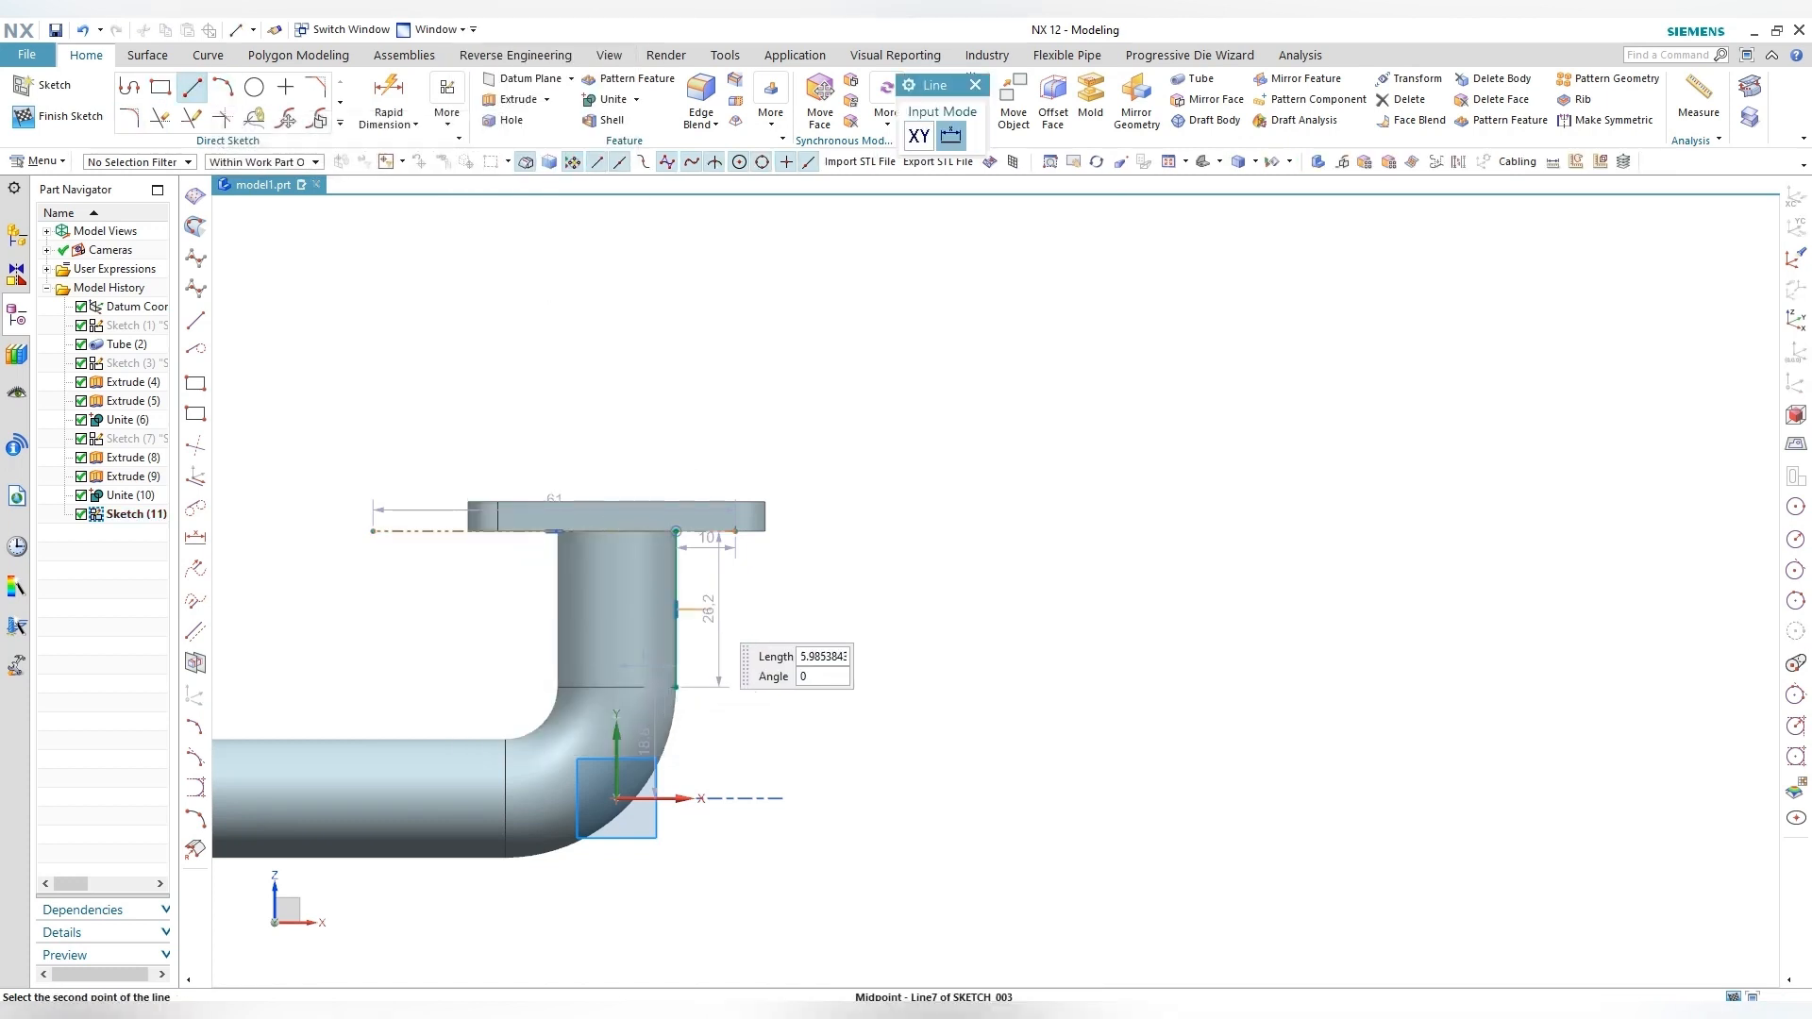
key("Escape")
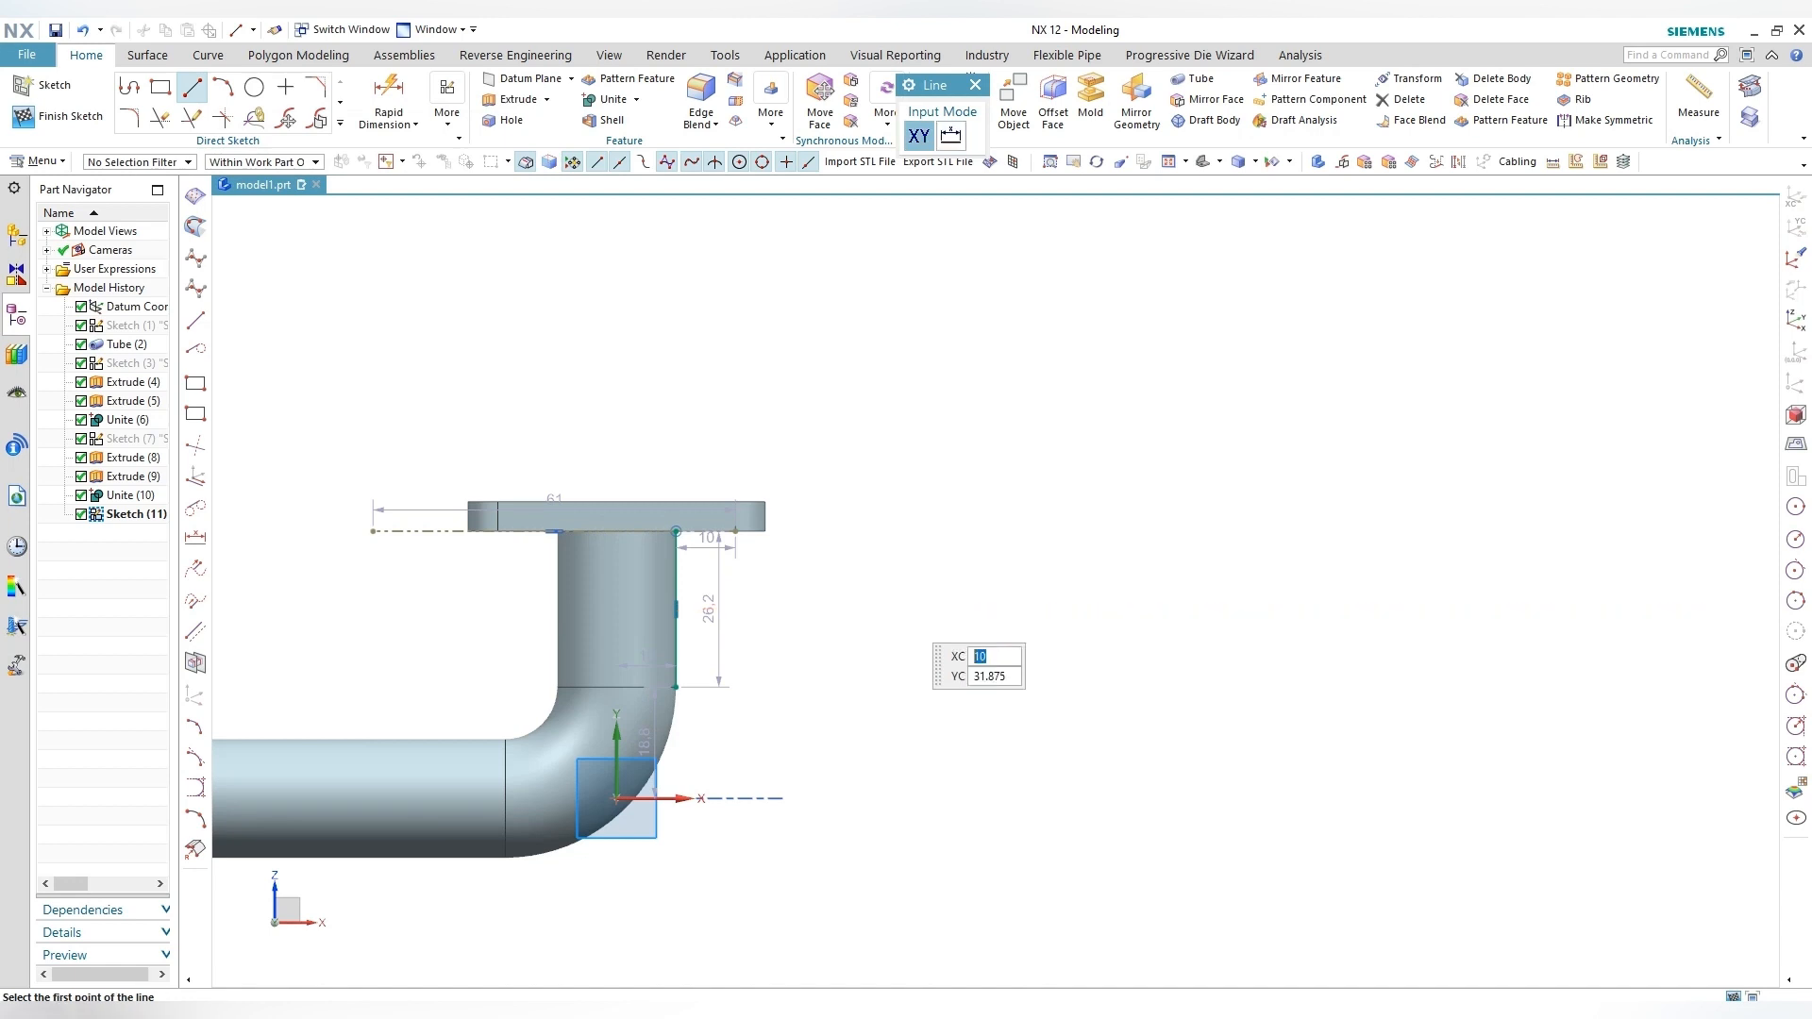
key("Escape")
Step: Draw a 35 mm horizontal line outward from the vertical line's midpoint, and convert the vertical line to reference
left_click(192, 88)
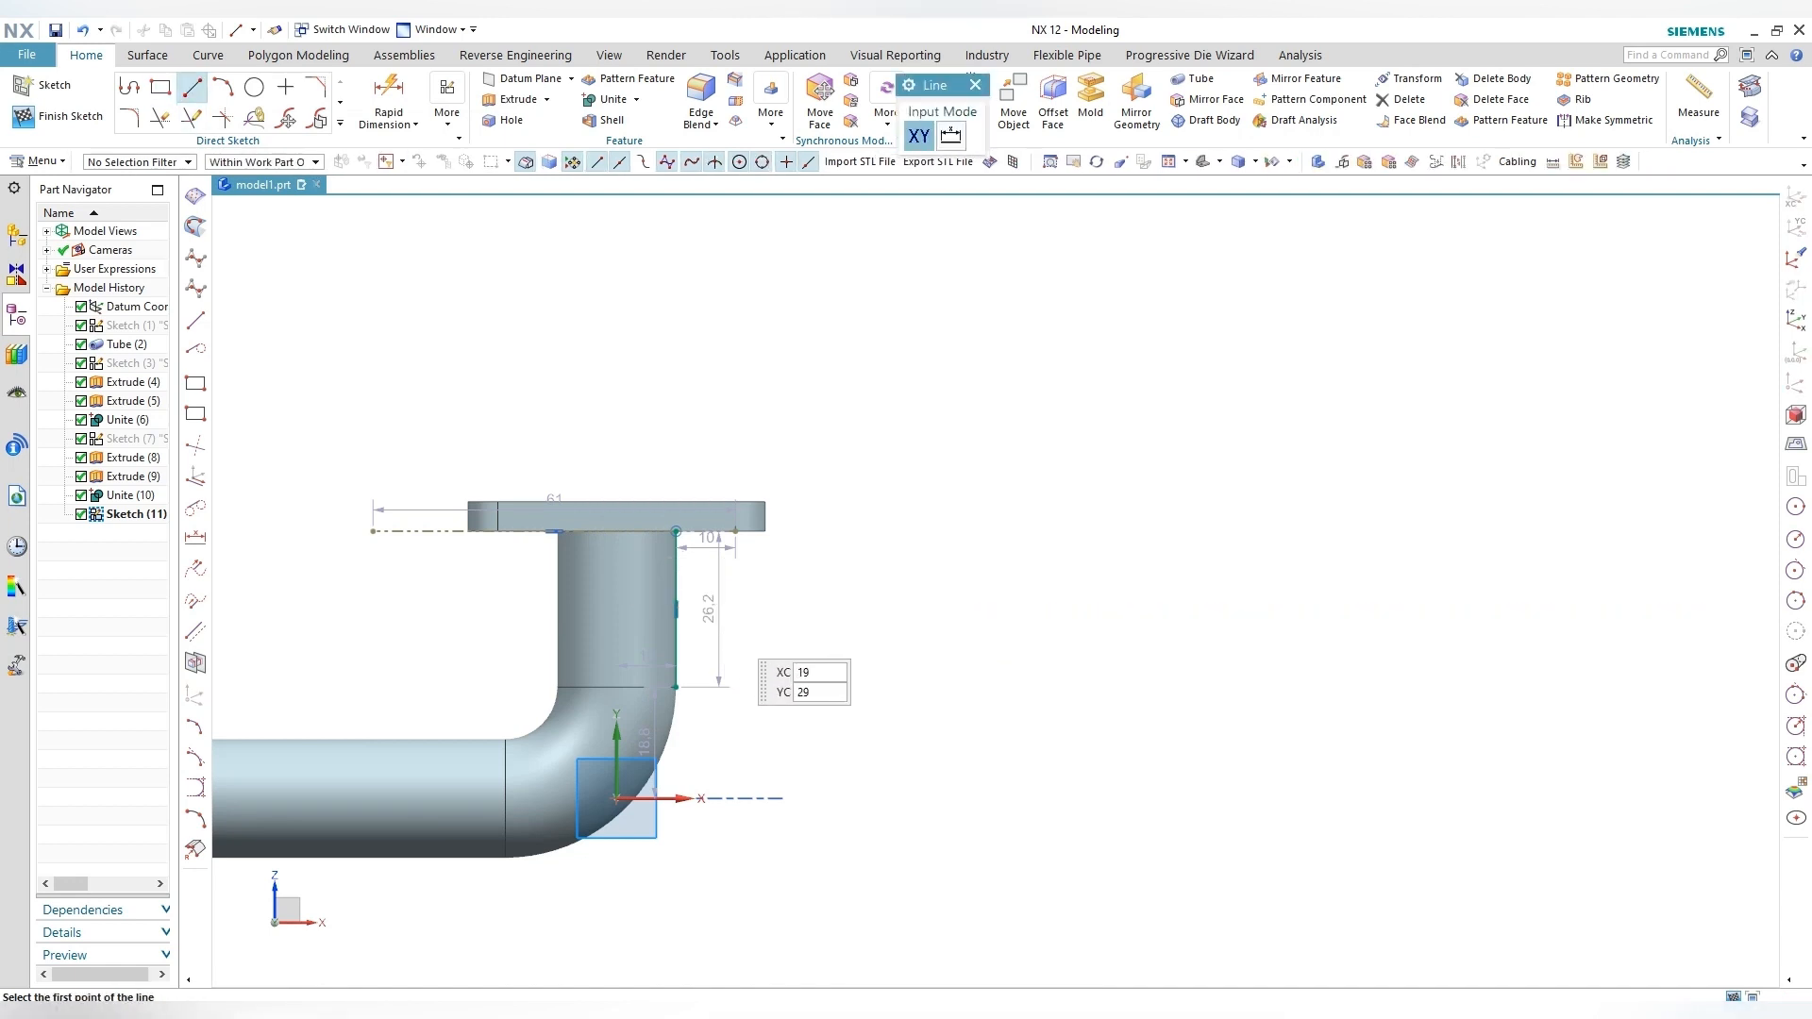
left_click(676, 609)
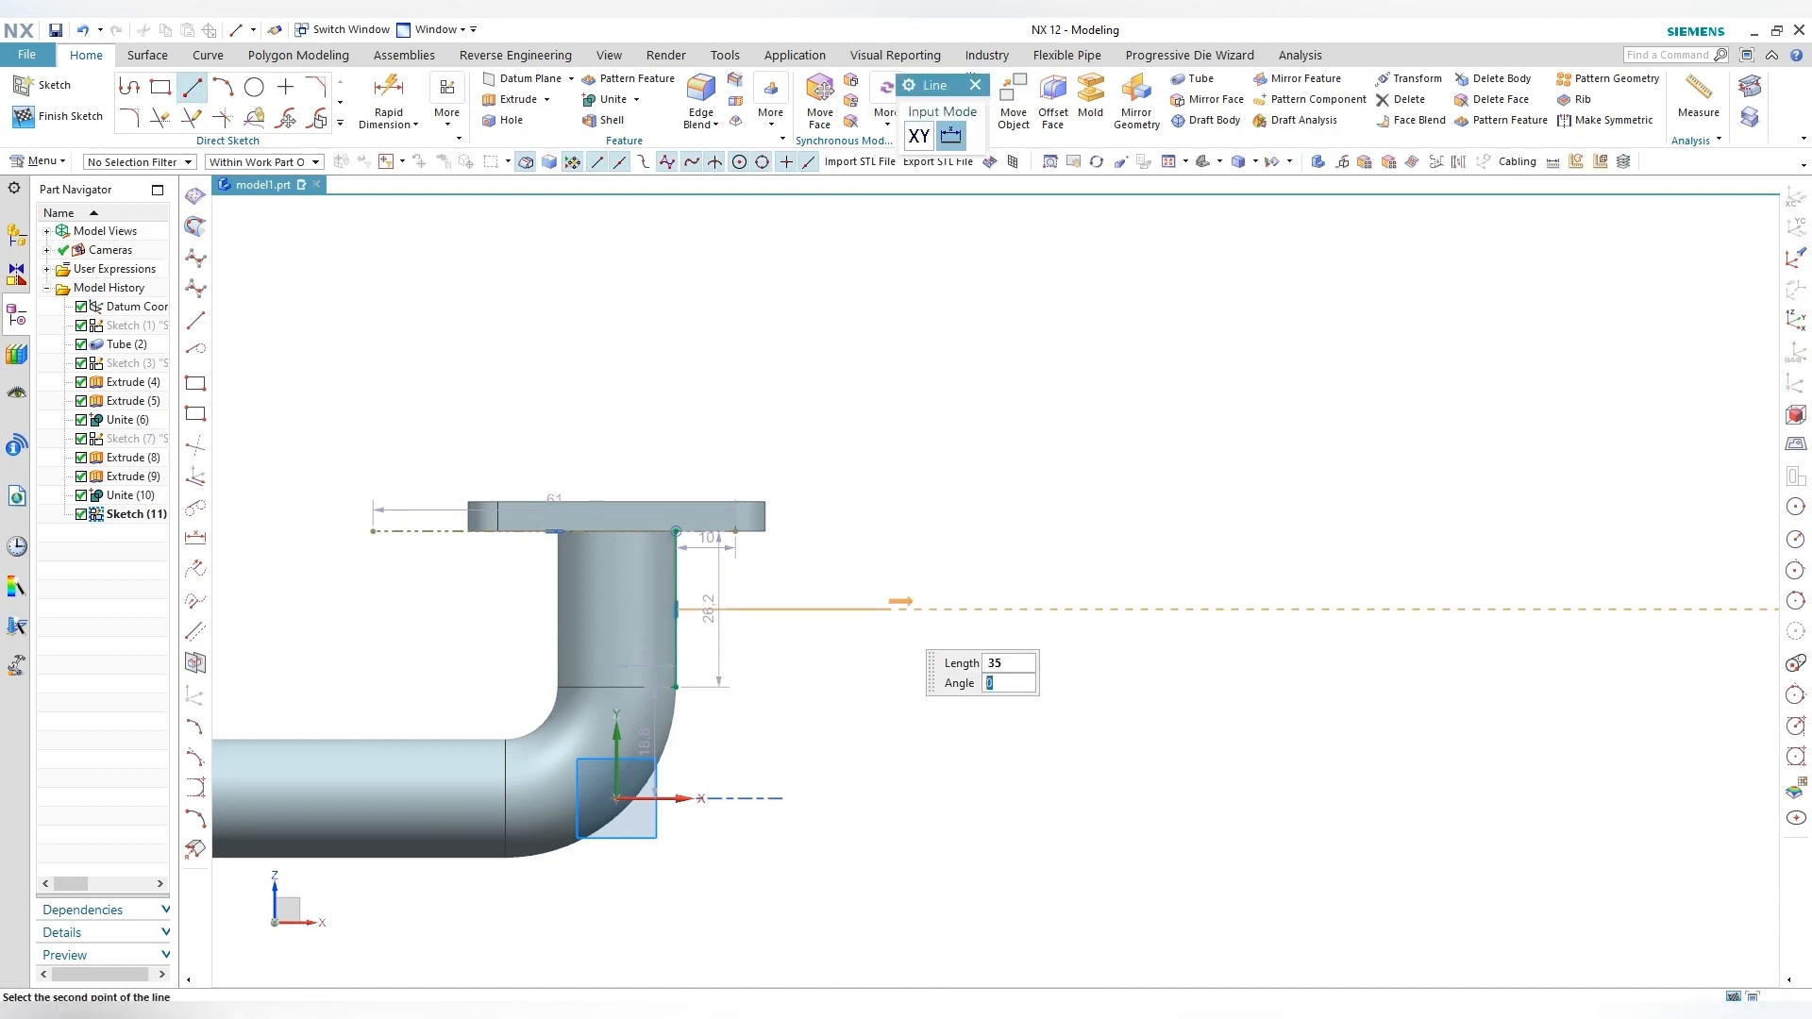
key("Escape")
key("Escape")
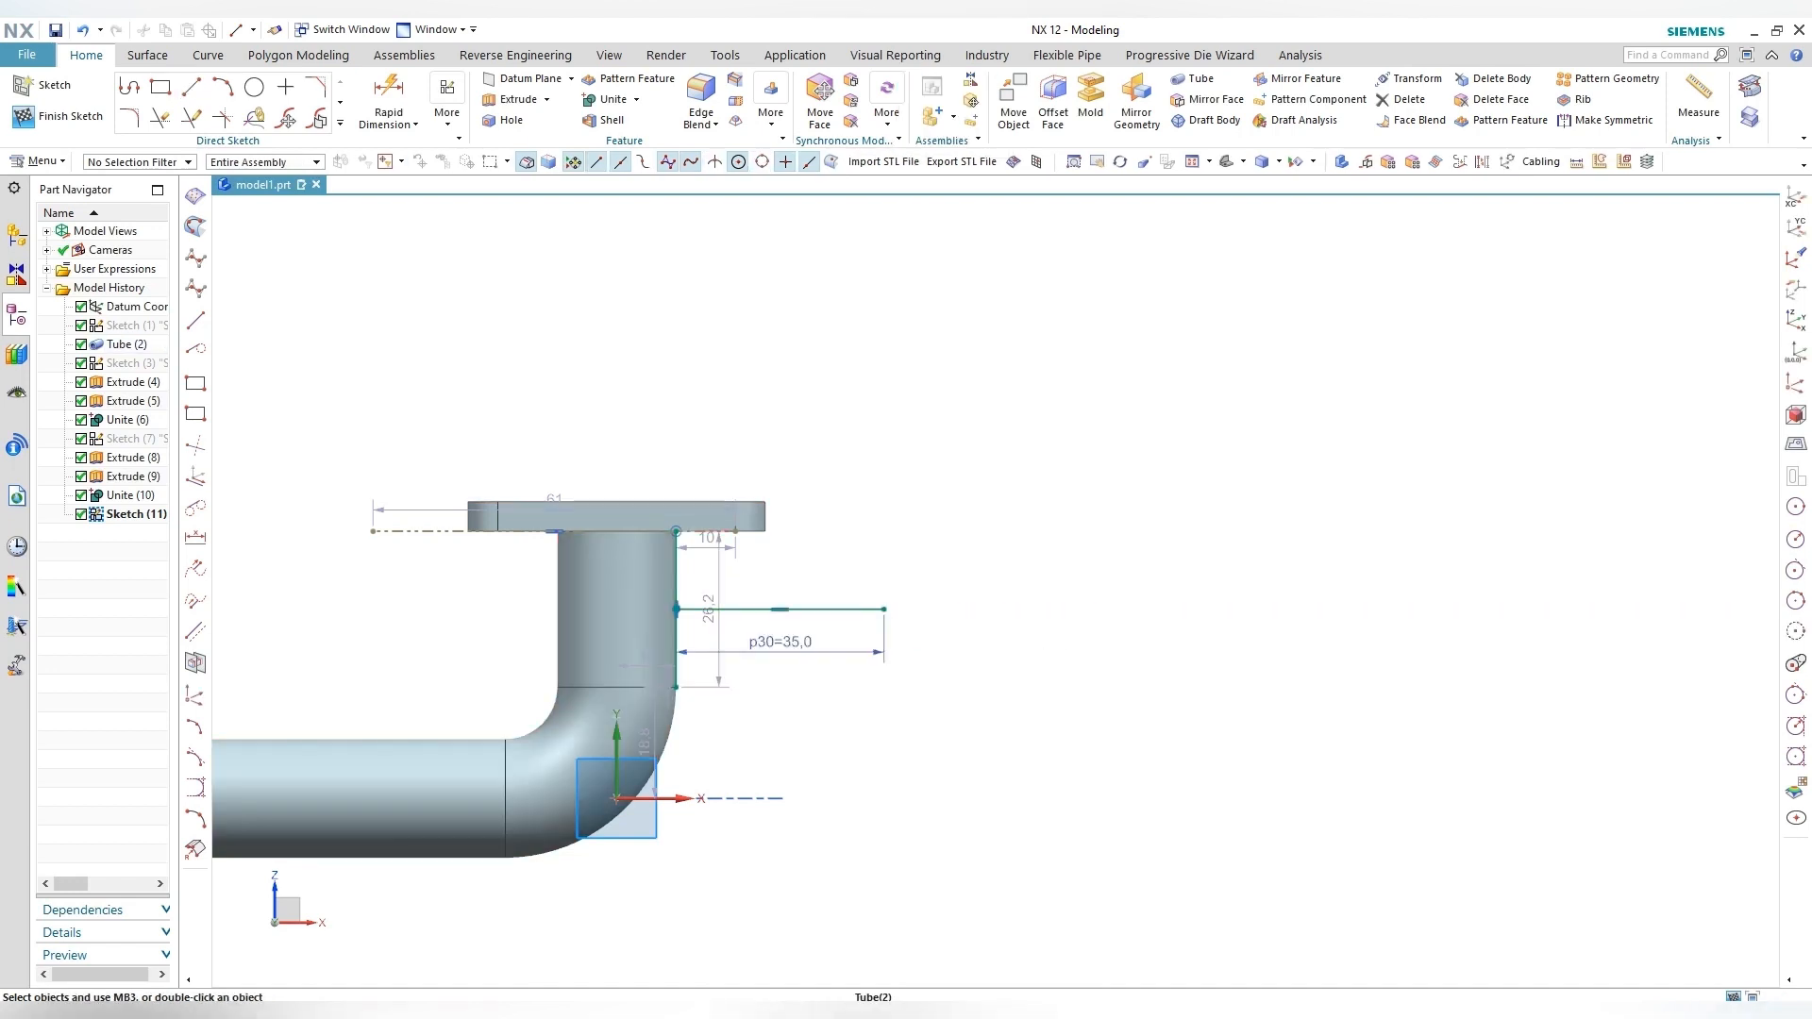
right_click(676, 674)
left_click(760, 711)
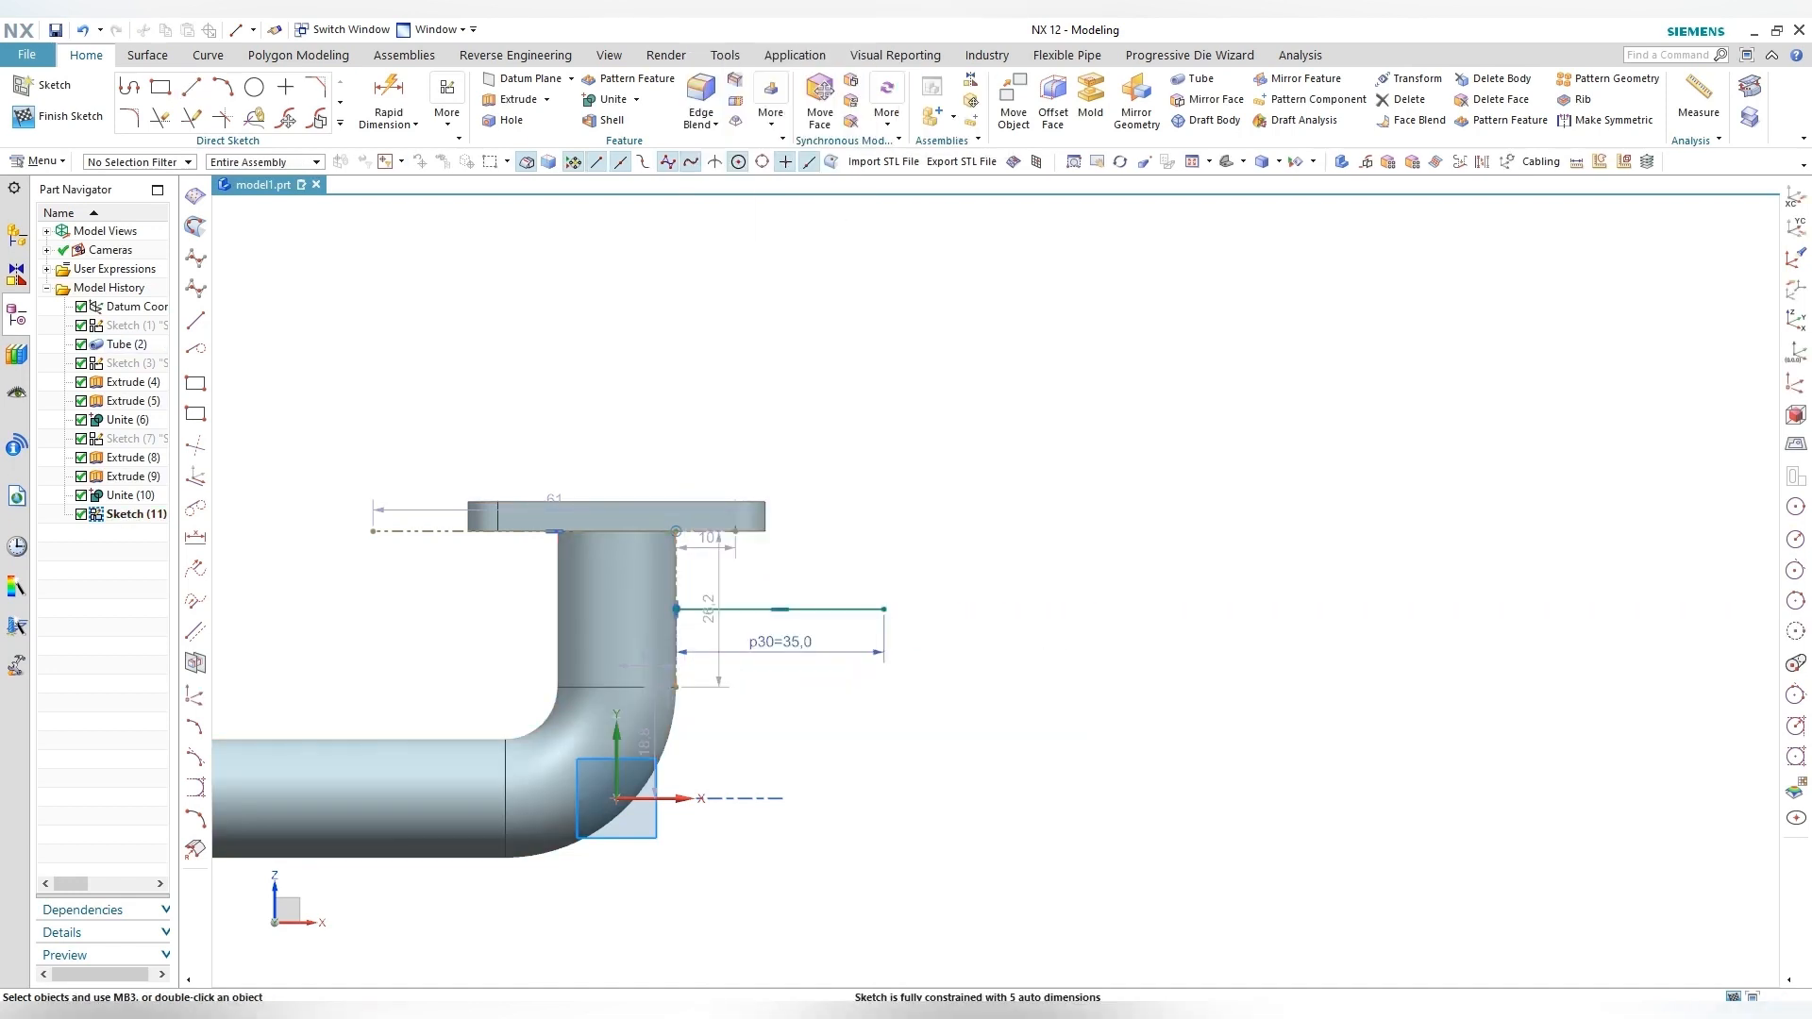
Step: Create a branch tube along the 35 mm line with a 20 mm outer and 15 mm inner diameter
left_click(1193, 80)
left_click(999, 351)
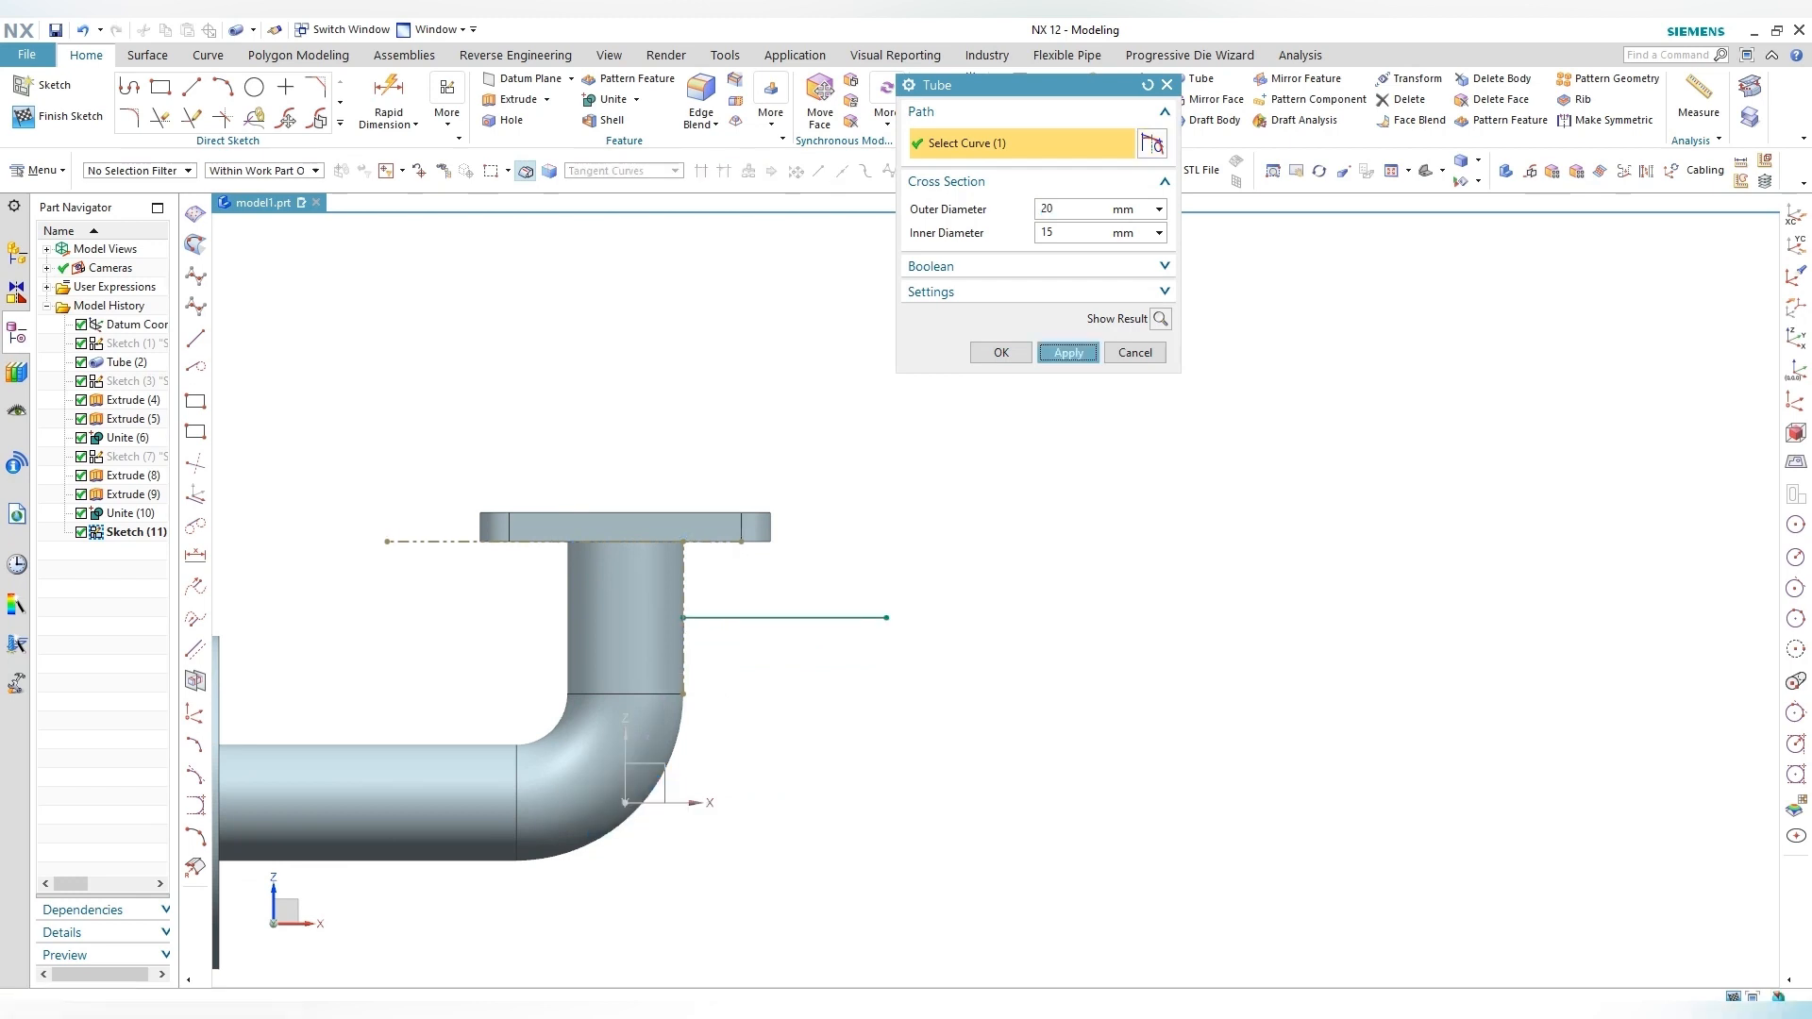
middle_click_drag(788, 618, 887, 651)
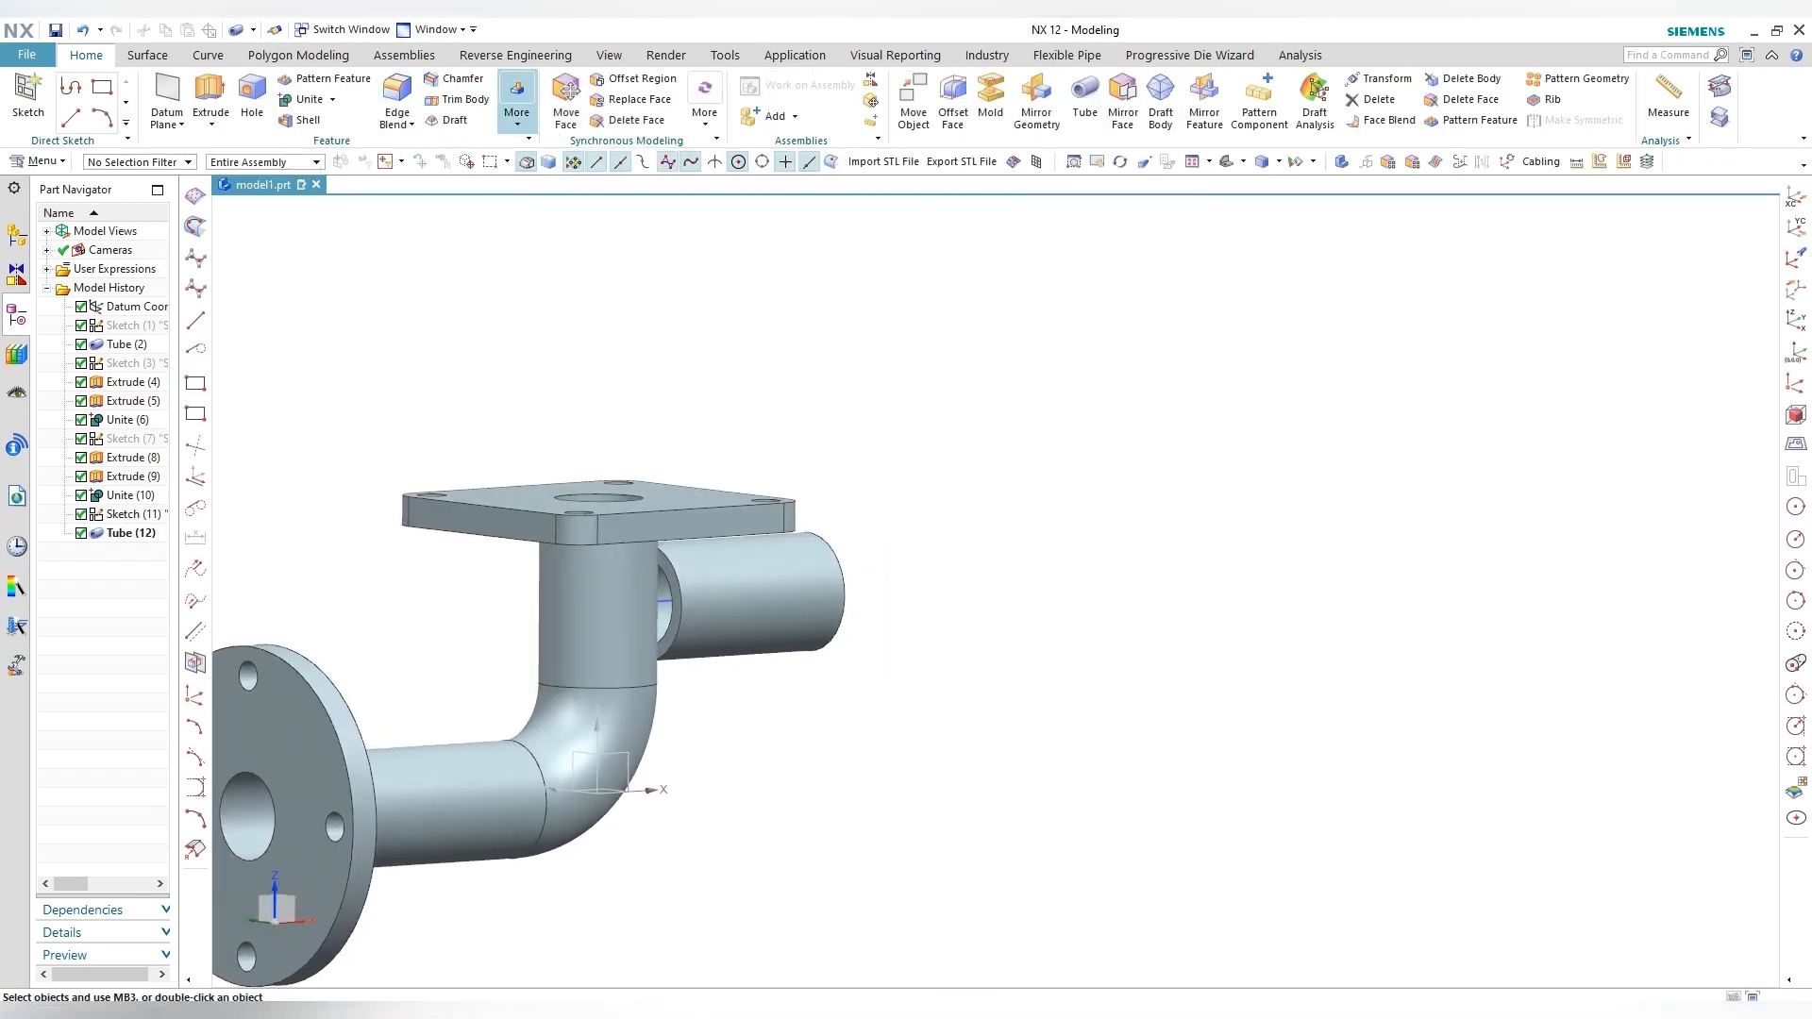
Step: Offset the branch tube's inner end face by 8.5 mm into the vertical pipe using Offset Region
left_click(642, 80)
scroll(679, 576, "up", 5)
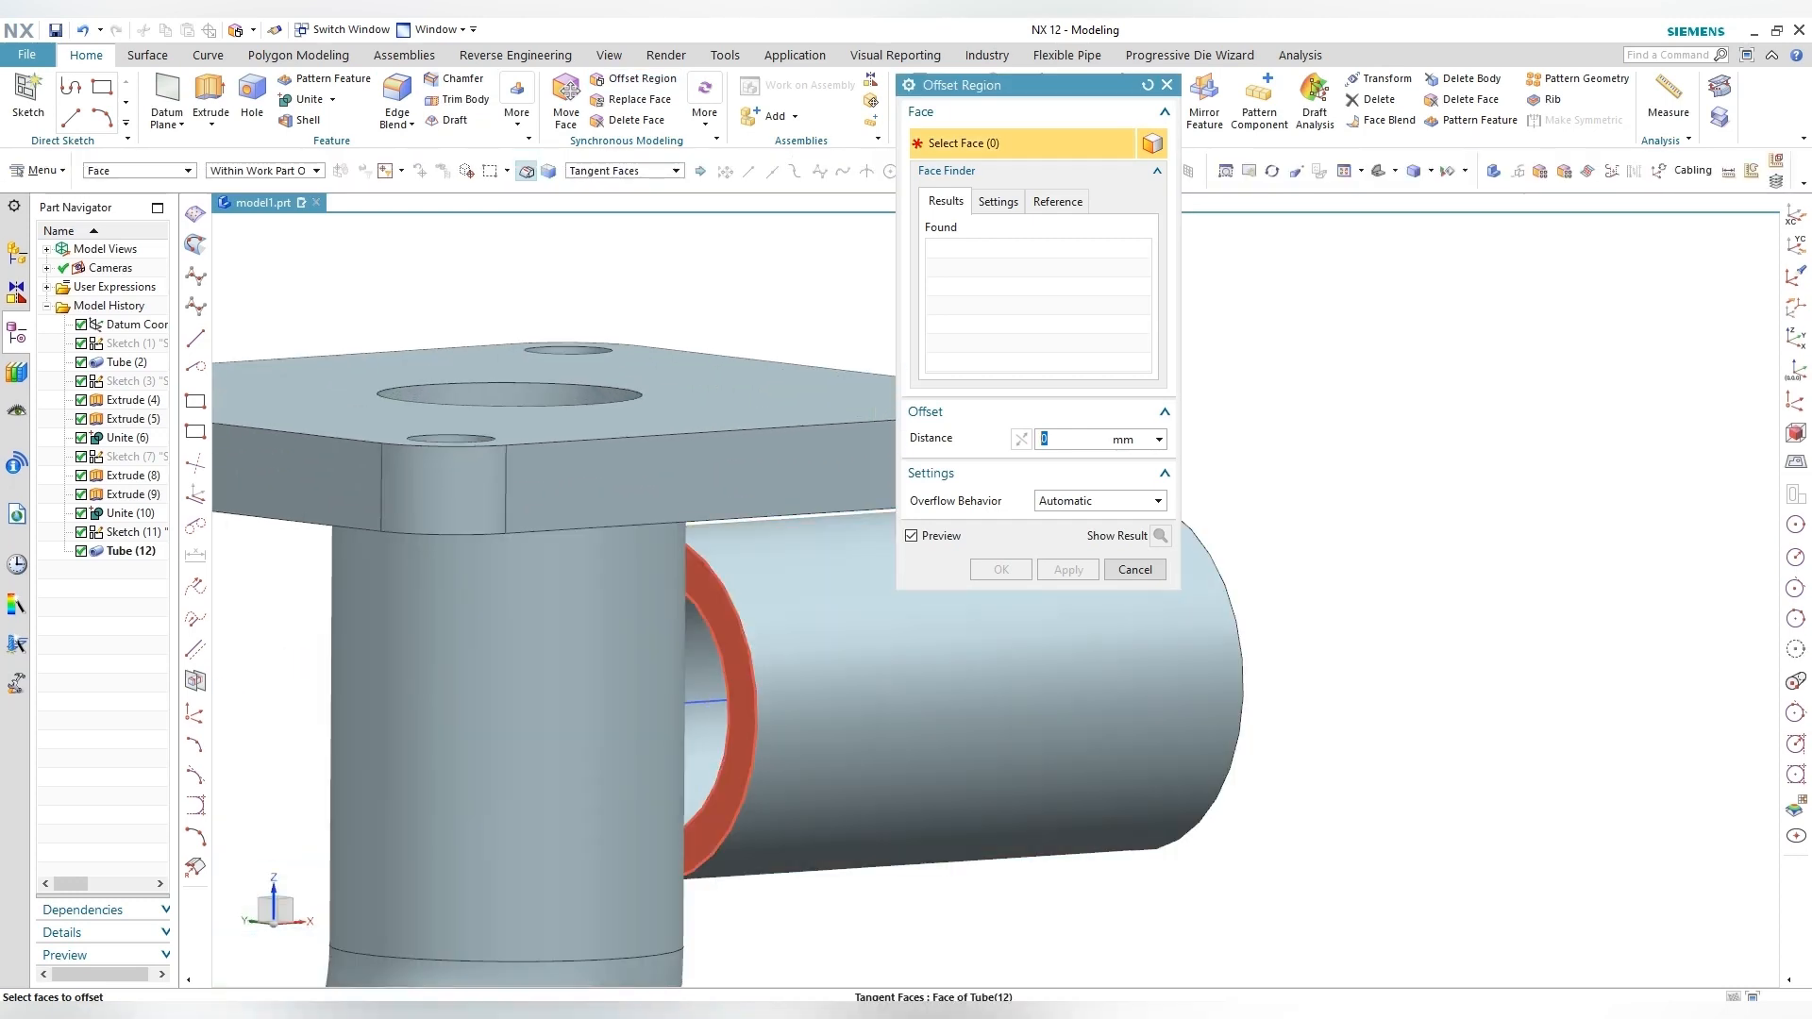
left_click(710, 617)
left_click_drag(710, 617, 591, 625)
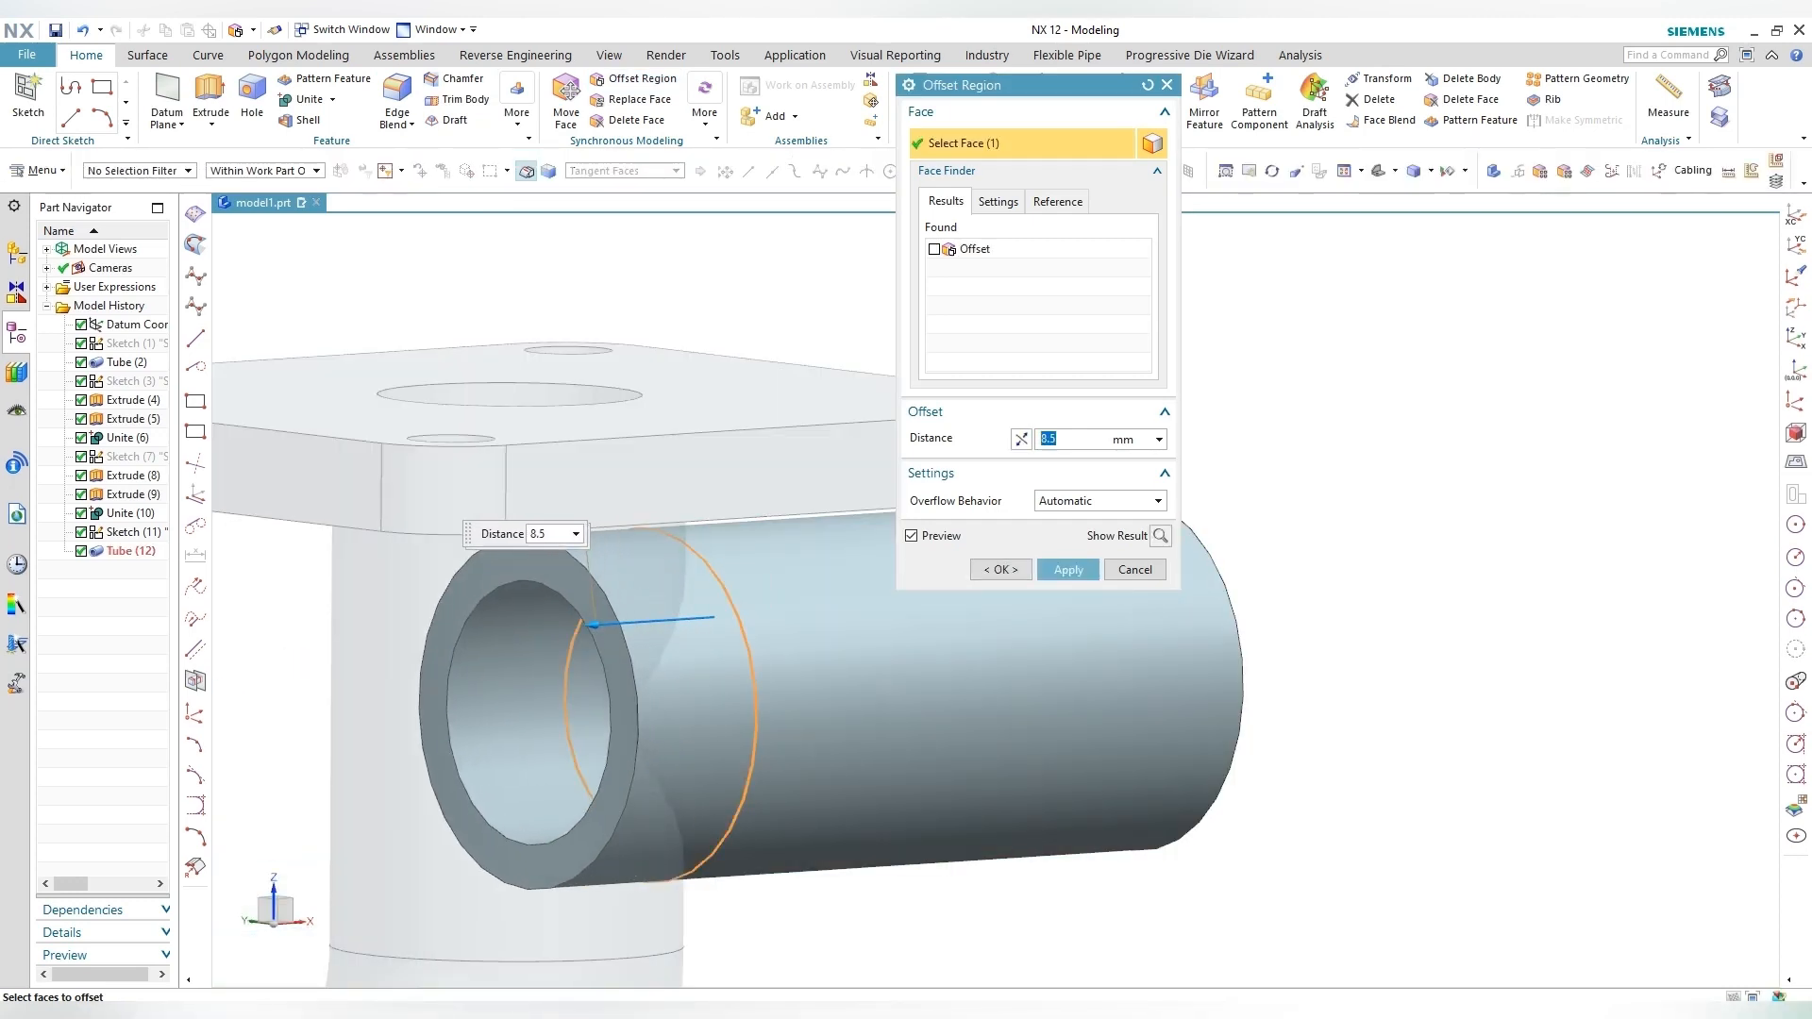
middle_click(836, 850)
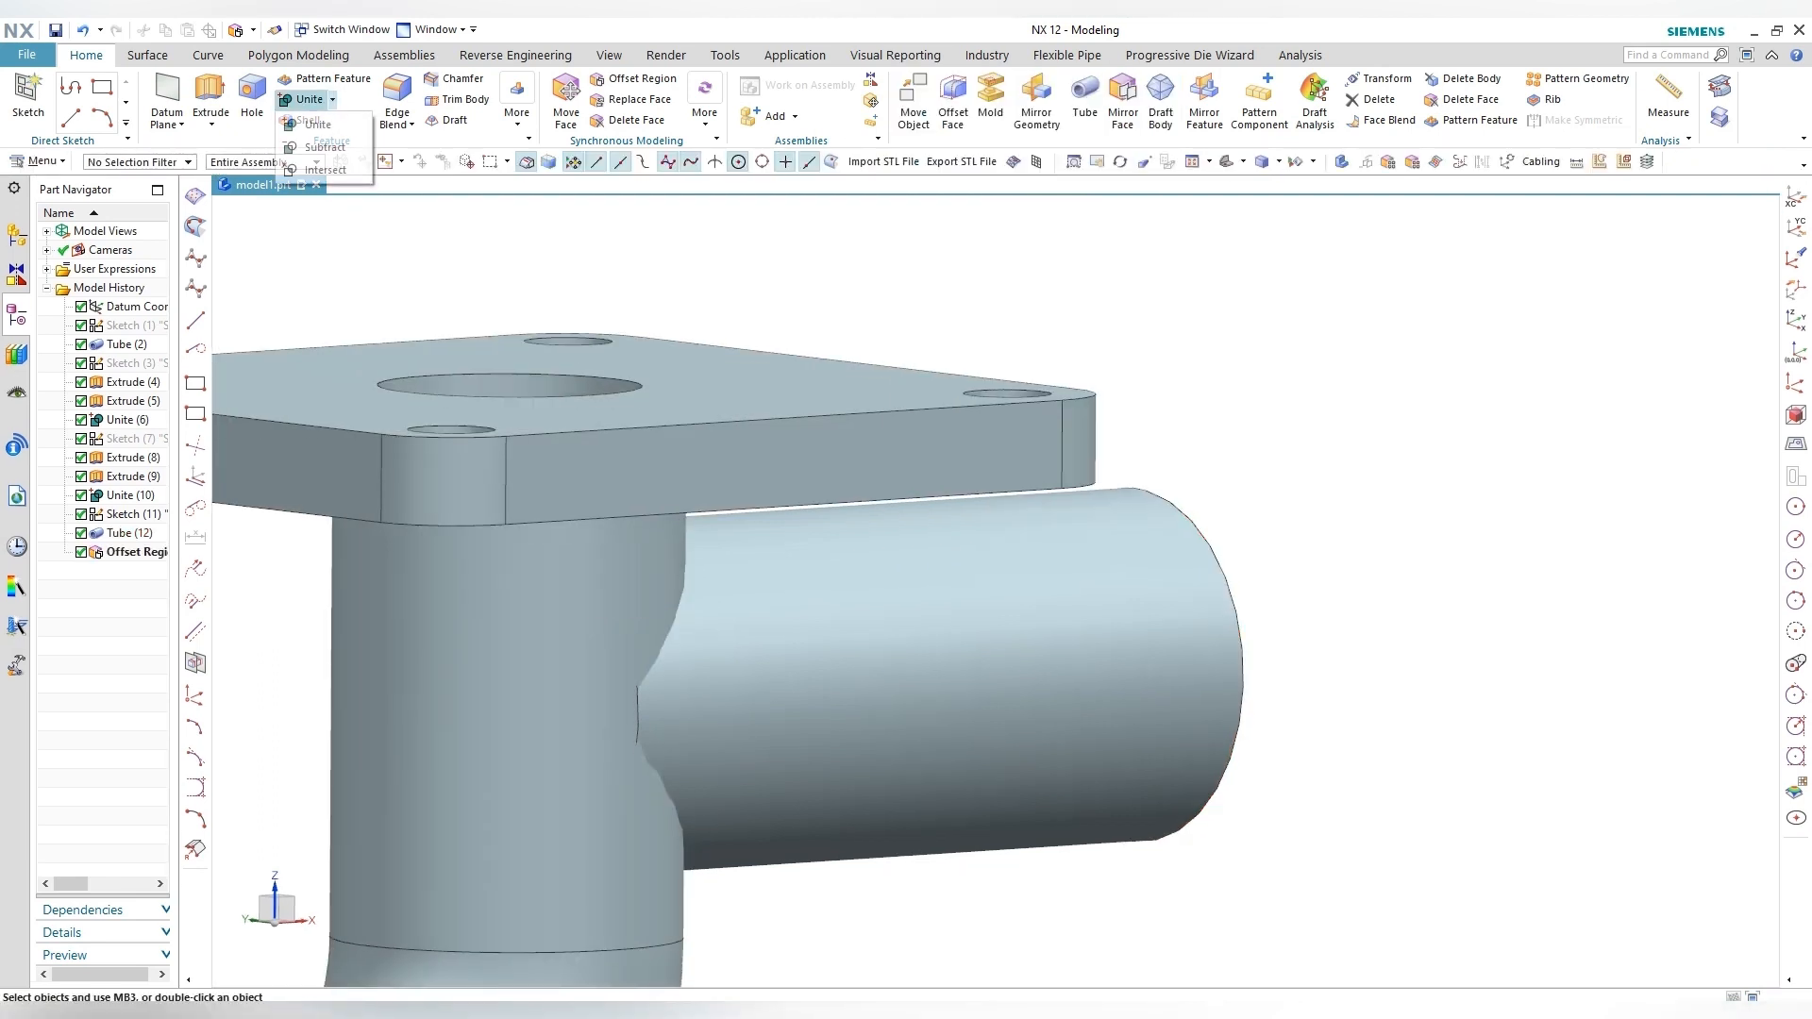
Step: Subtract the flanged pipe body from the branch tube, keeping the pipe as the tool body
left_click(325, 147)
left_click(825, 561)
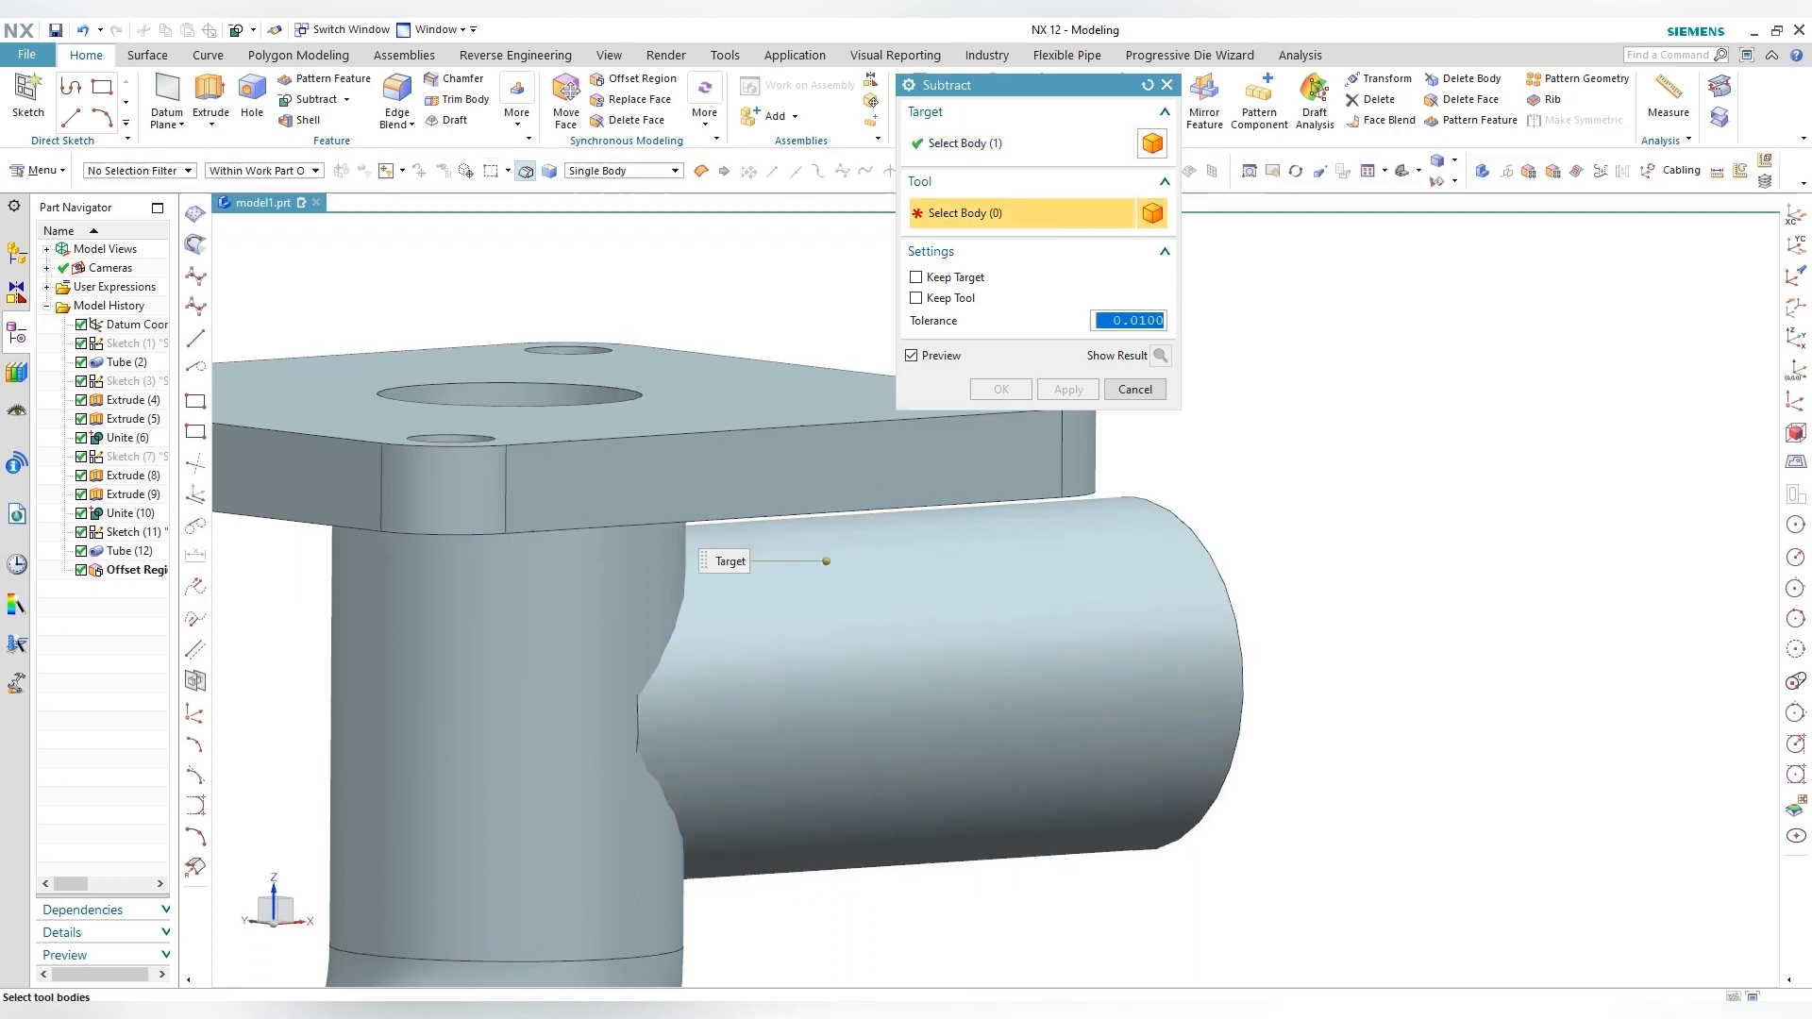
left_click(604, 500)
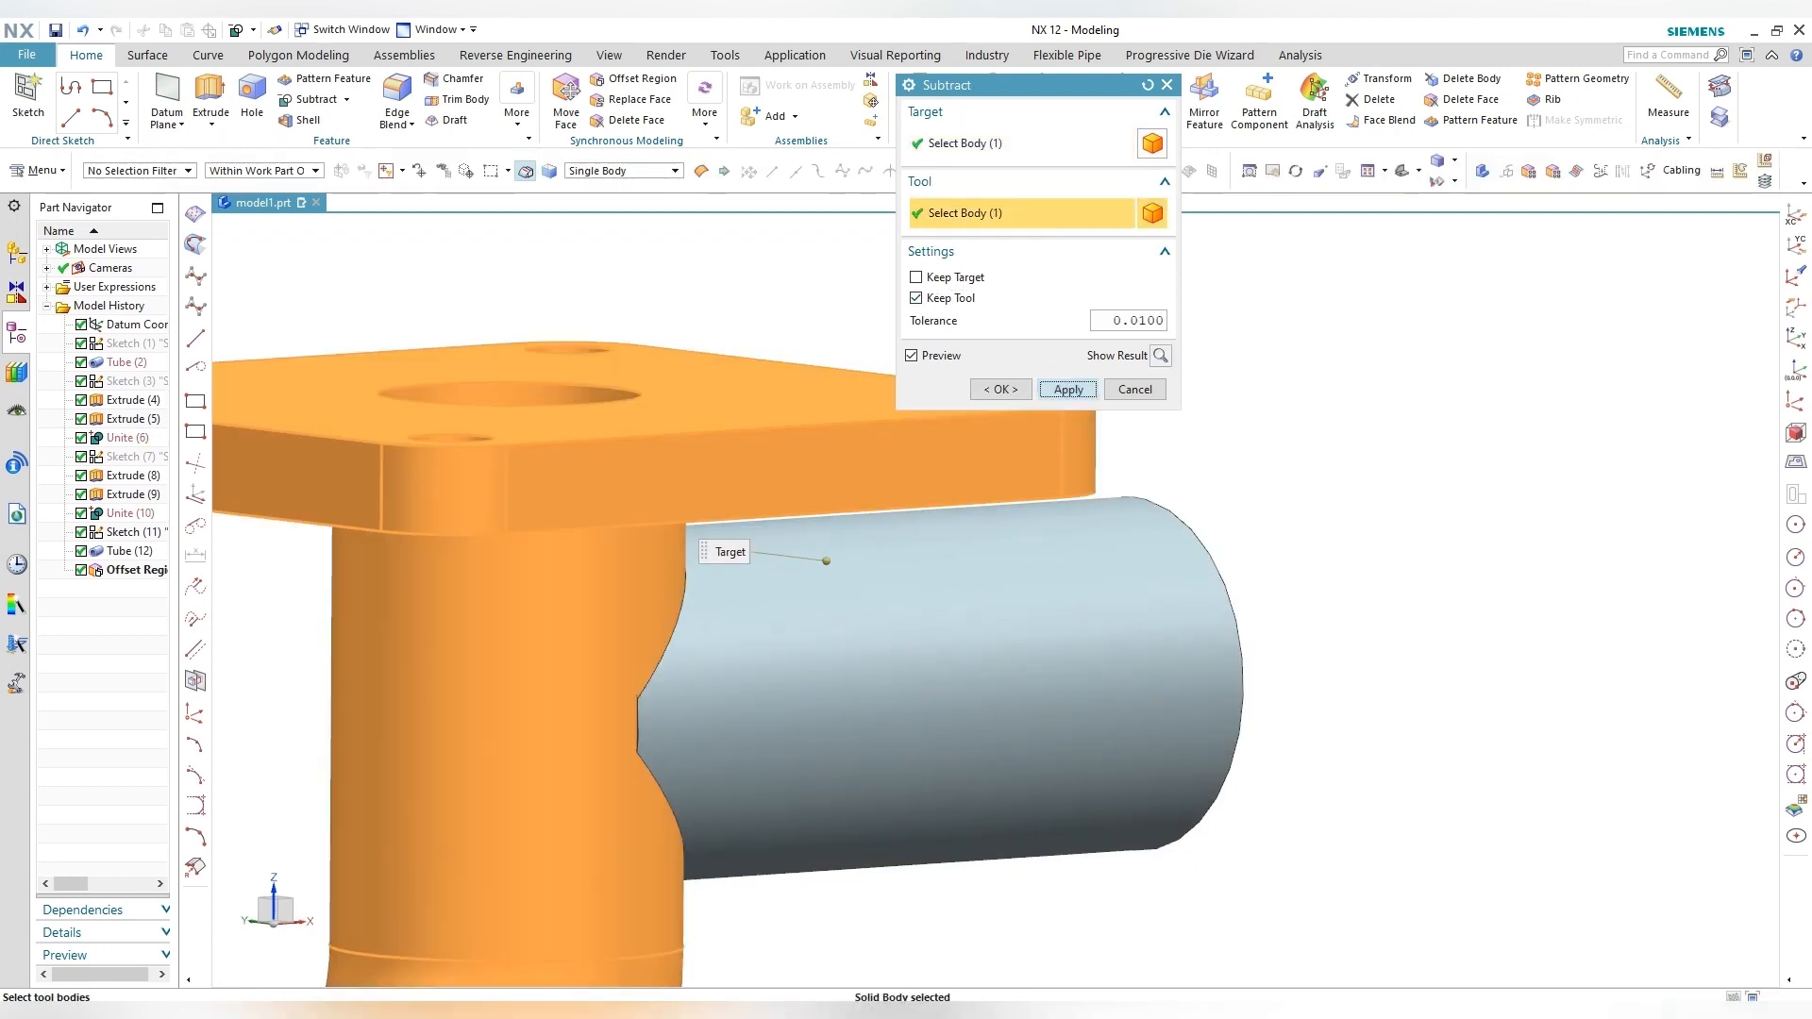
left_click(1068, 390)
left_click(1135, 390)
scroll(803, 550, "down", 3)
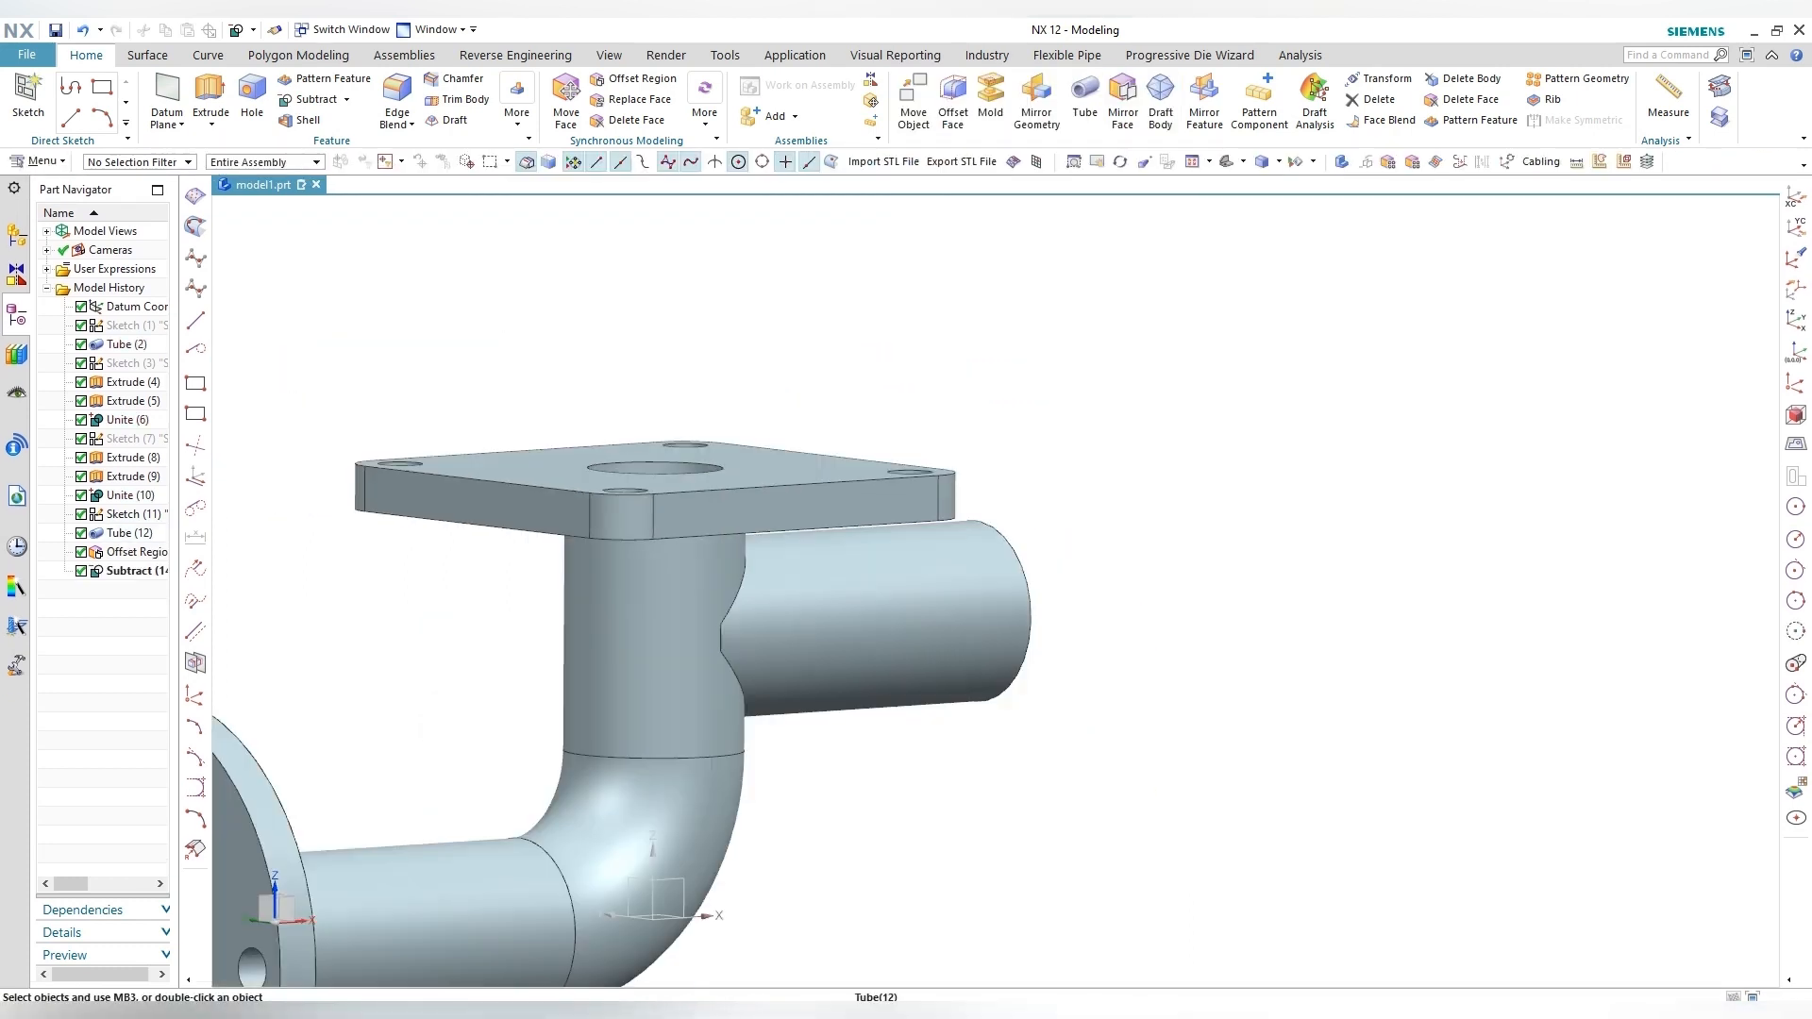
Step: Delete the leftover piece of the branch tube inside the vertical pipe's bore
middle_click_drag(803, 549, 808, 755)
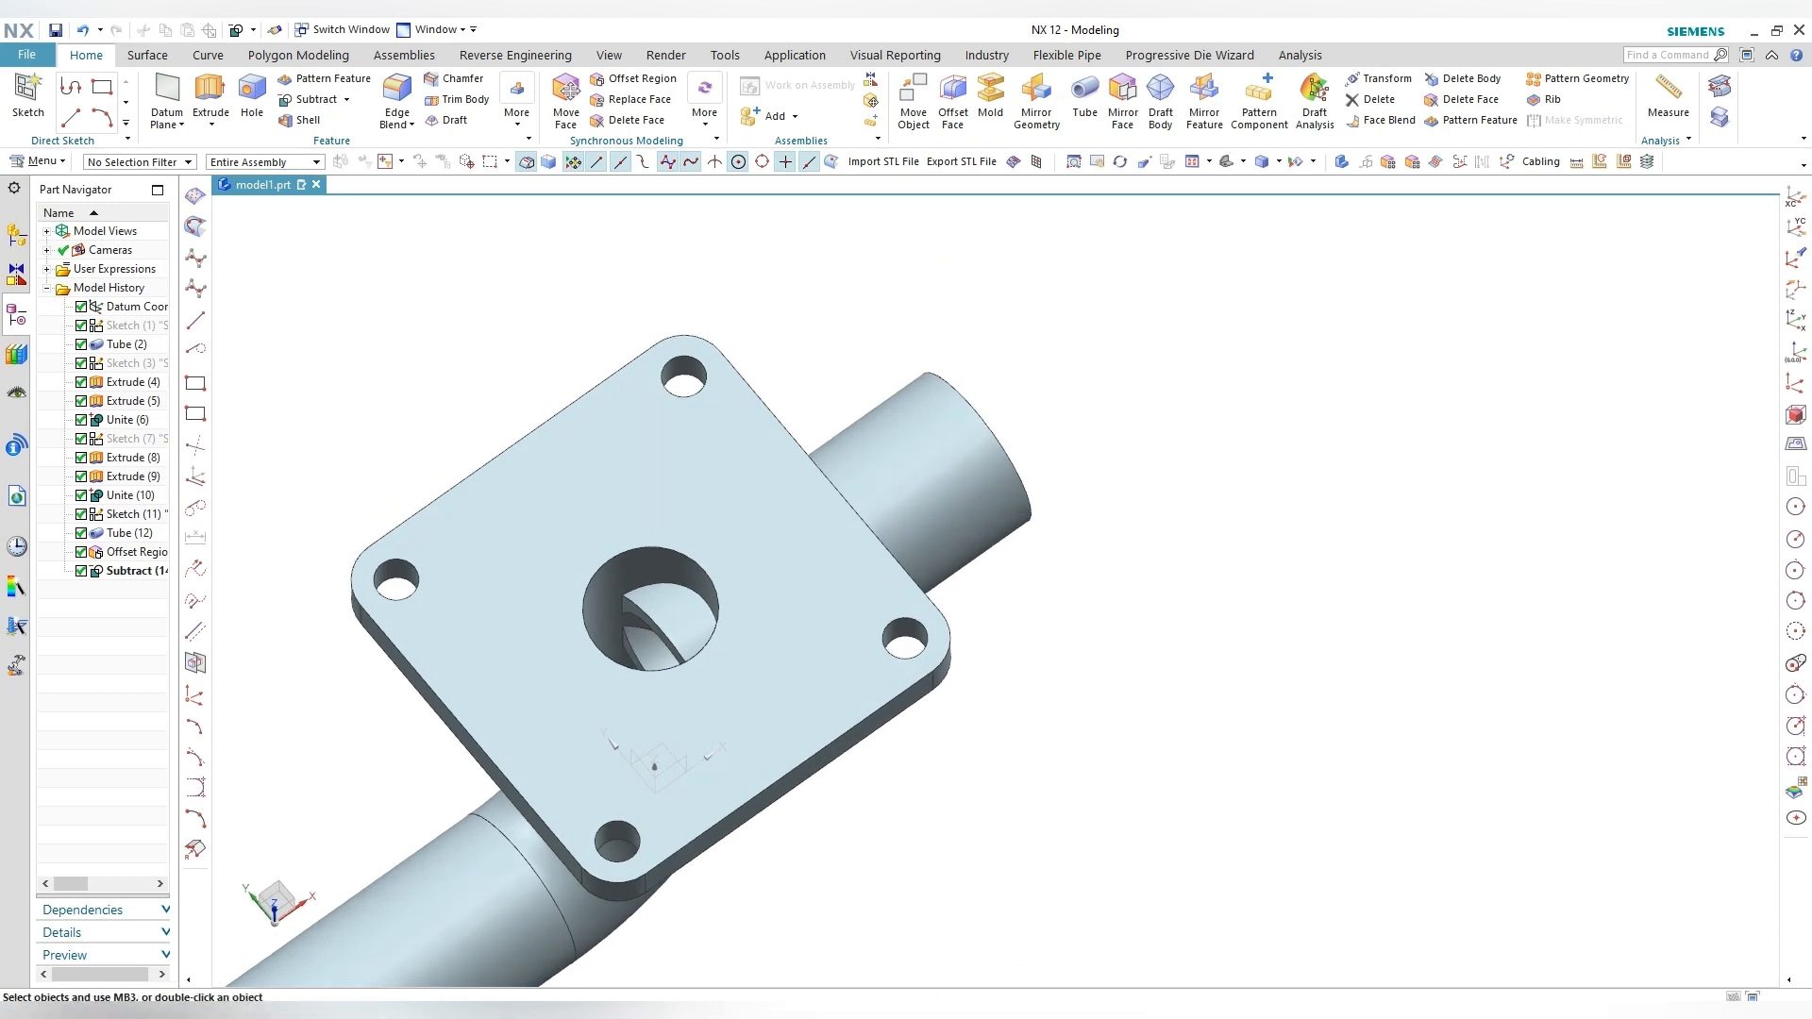
left_click(1471, 79)
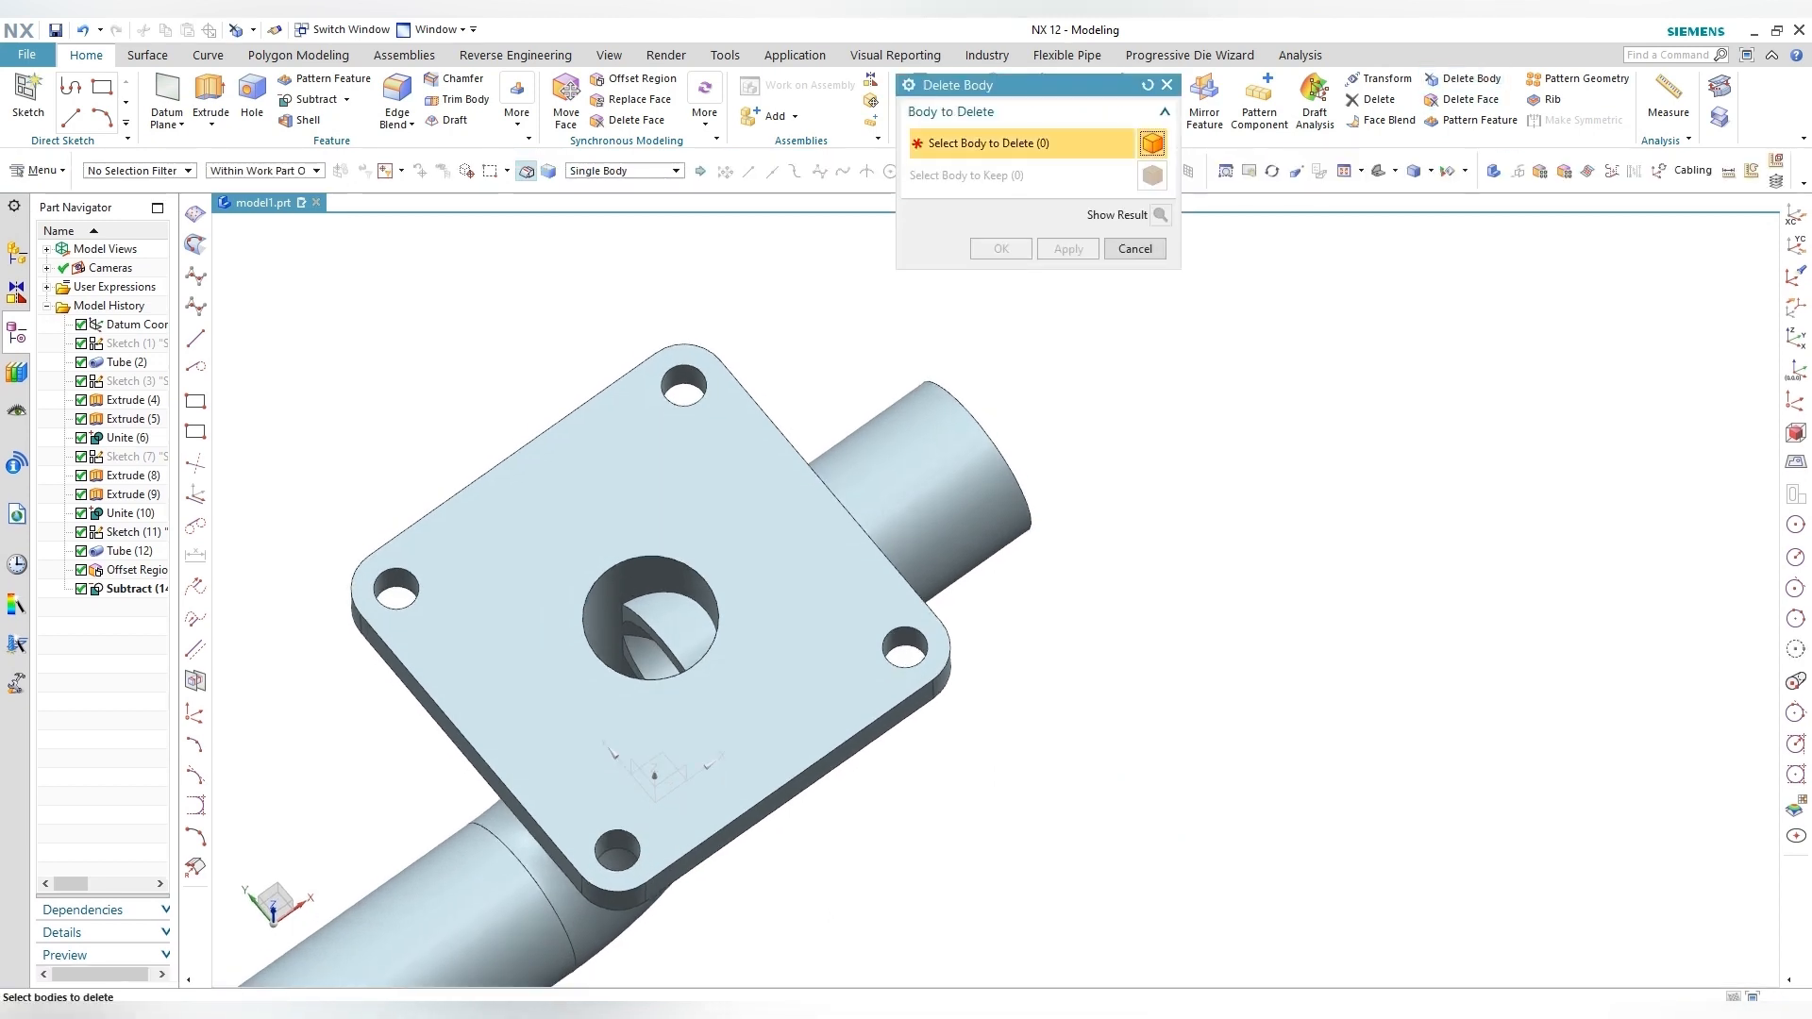
left_click(693, 611)
left_click(645, 658)
middle_click(645, 659)
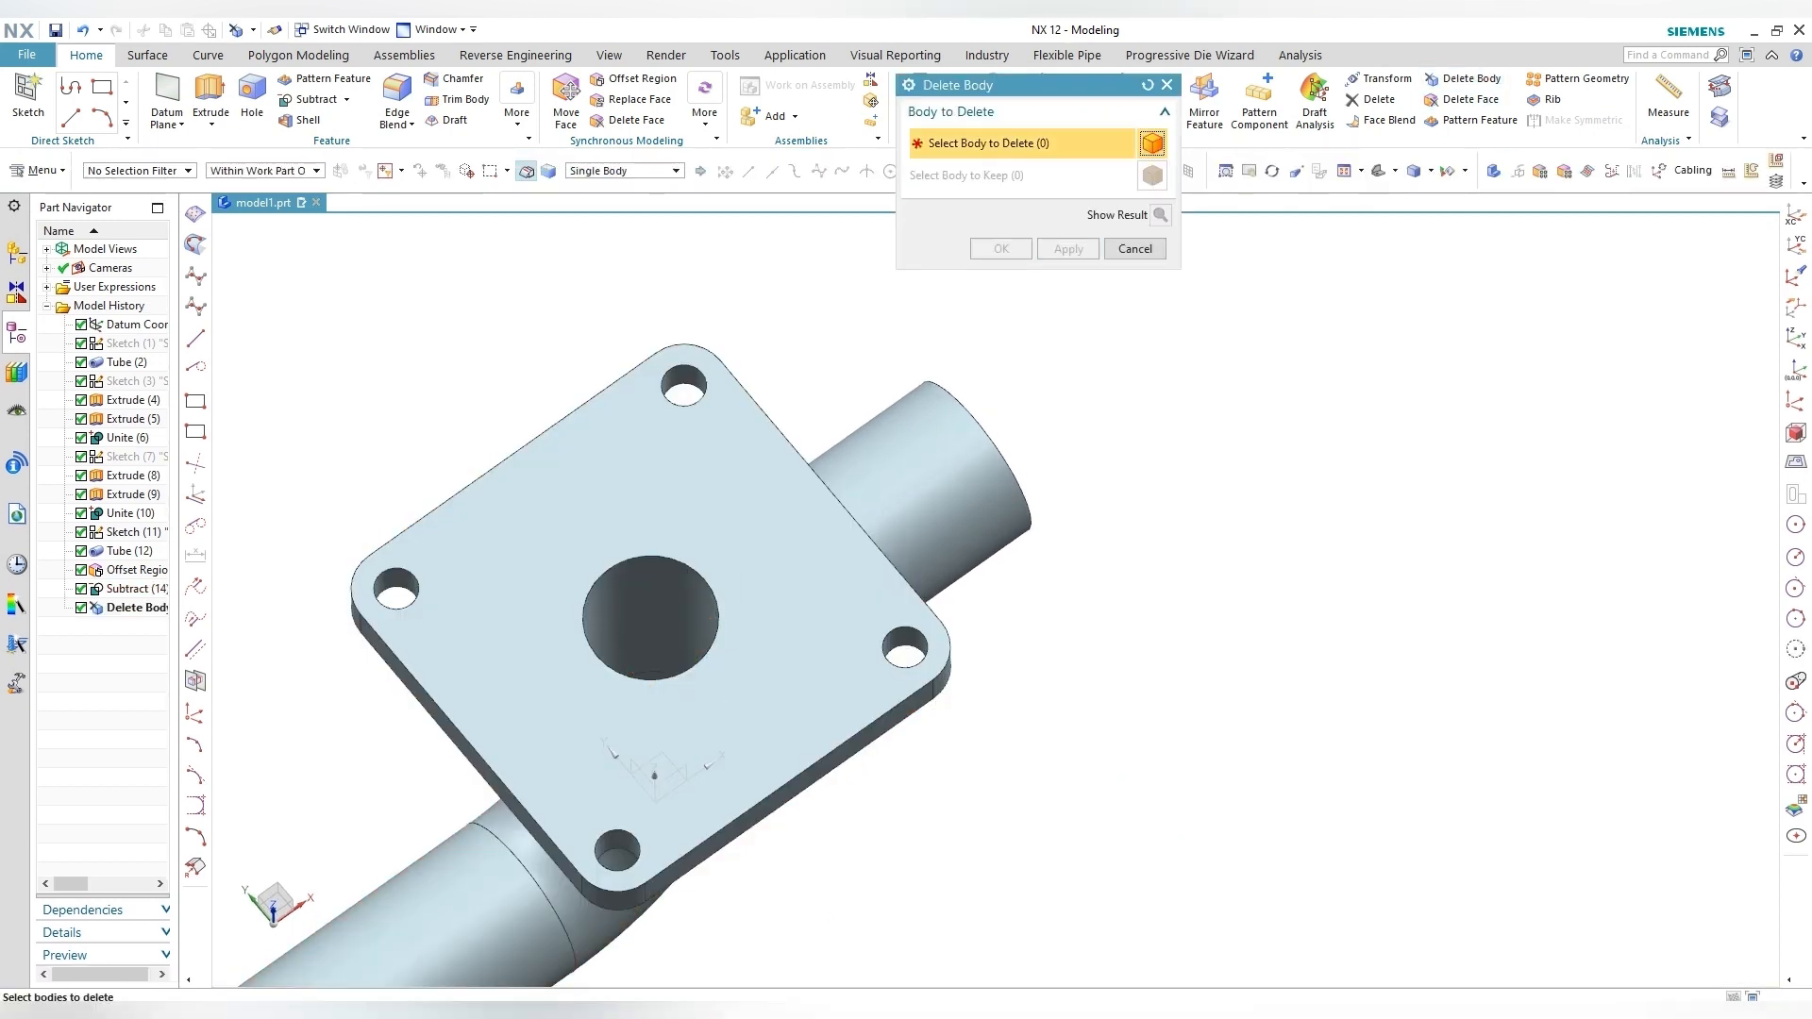
middle_click(645, 659)
Step: Hide the sketch that holds the branch tube's path
mouse_move(645, 659)
middle_mouse_down()
mouse_move(651, 472)
mouse_move(618, 321)
mouse_move(564, 392)
middle_mouse_up()
key("F8")
middle_click_drag(1104, 626, 955, 674)
right_click(1011, 647)
left_click(1145, 671)
scroll(934, 668, "down", 4)
scroll(963, 673, "up", 2)
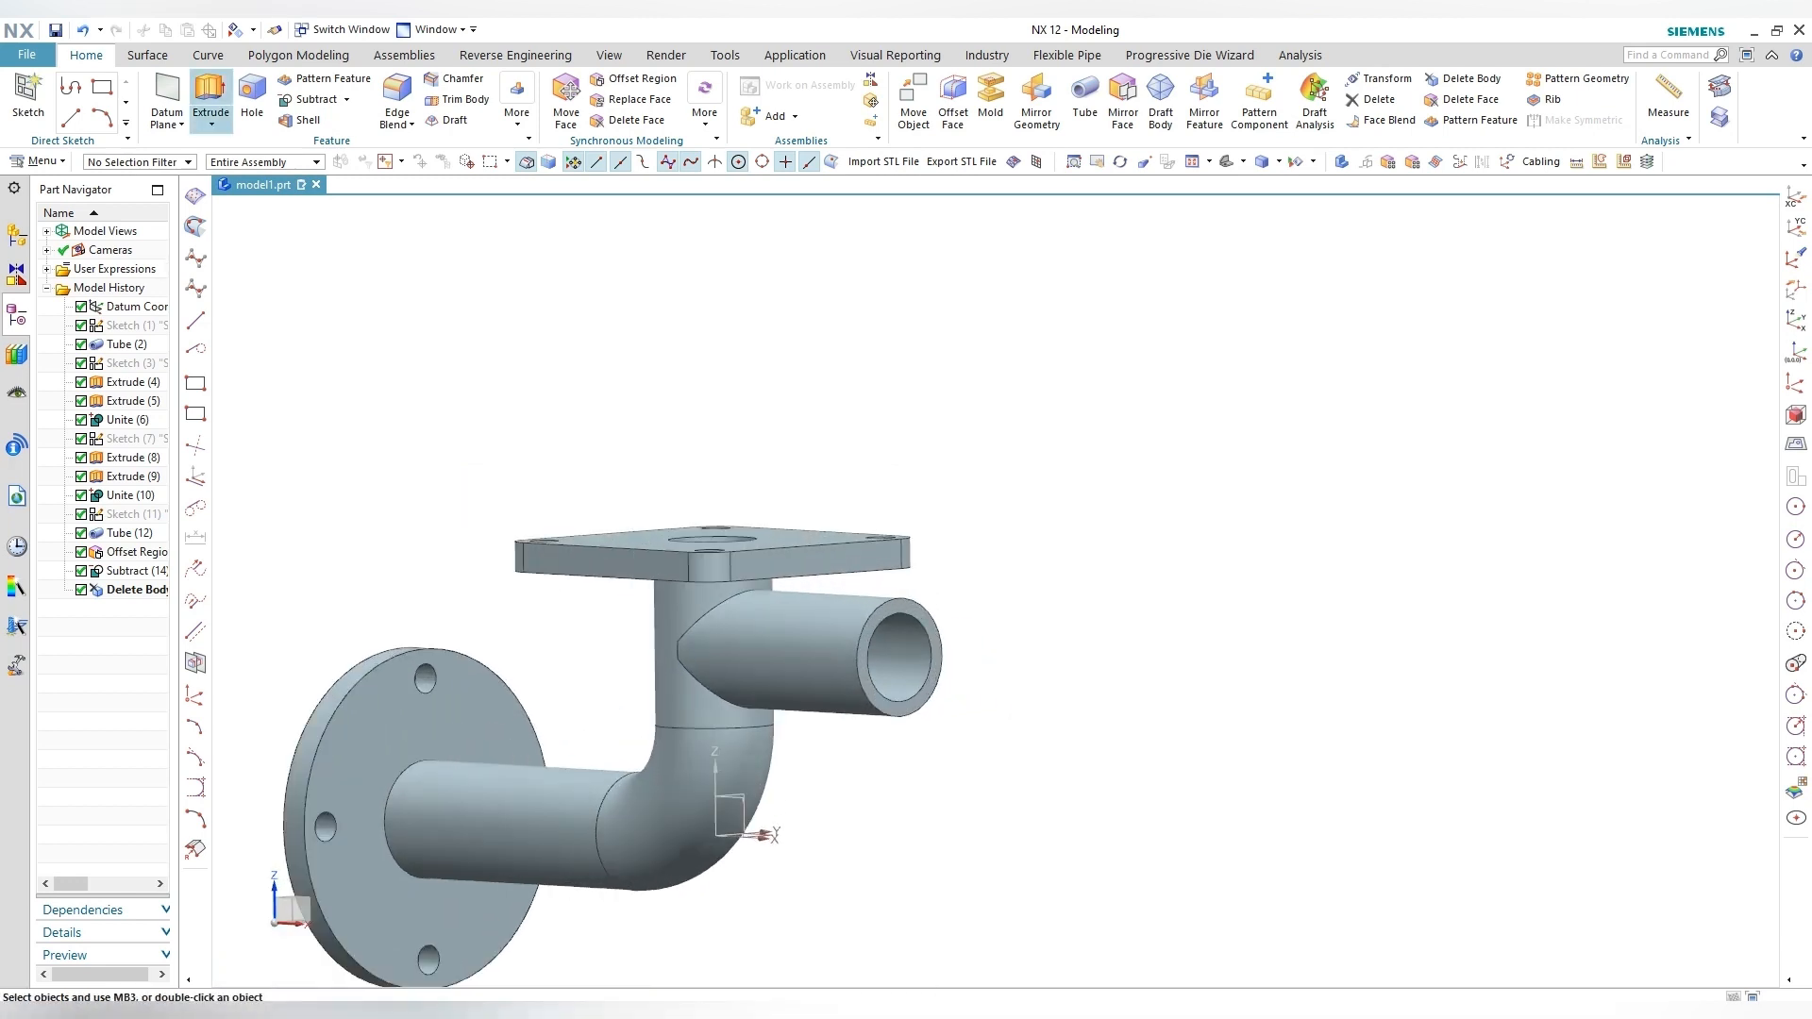
Step: Cut the branch opening by extruding the branch tube's inner edge from -44 to 5 mm, subtracting from the flanged pipe body
left_click(210, 94)
scroll(897, 660, "up", 4)
left_click(856, 623)
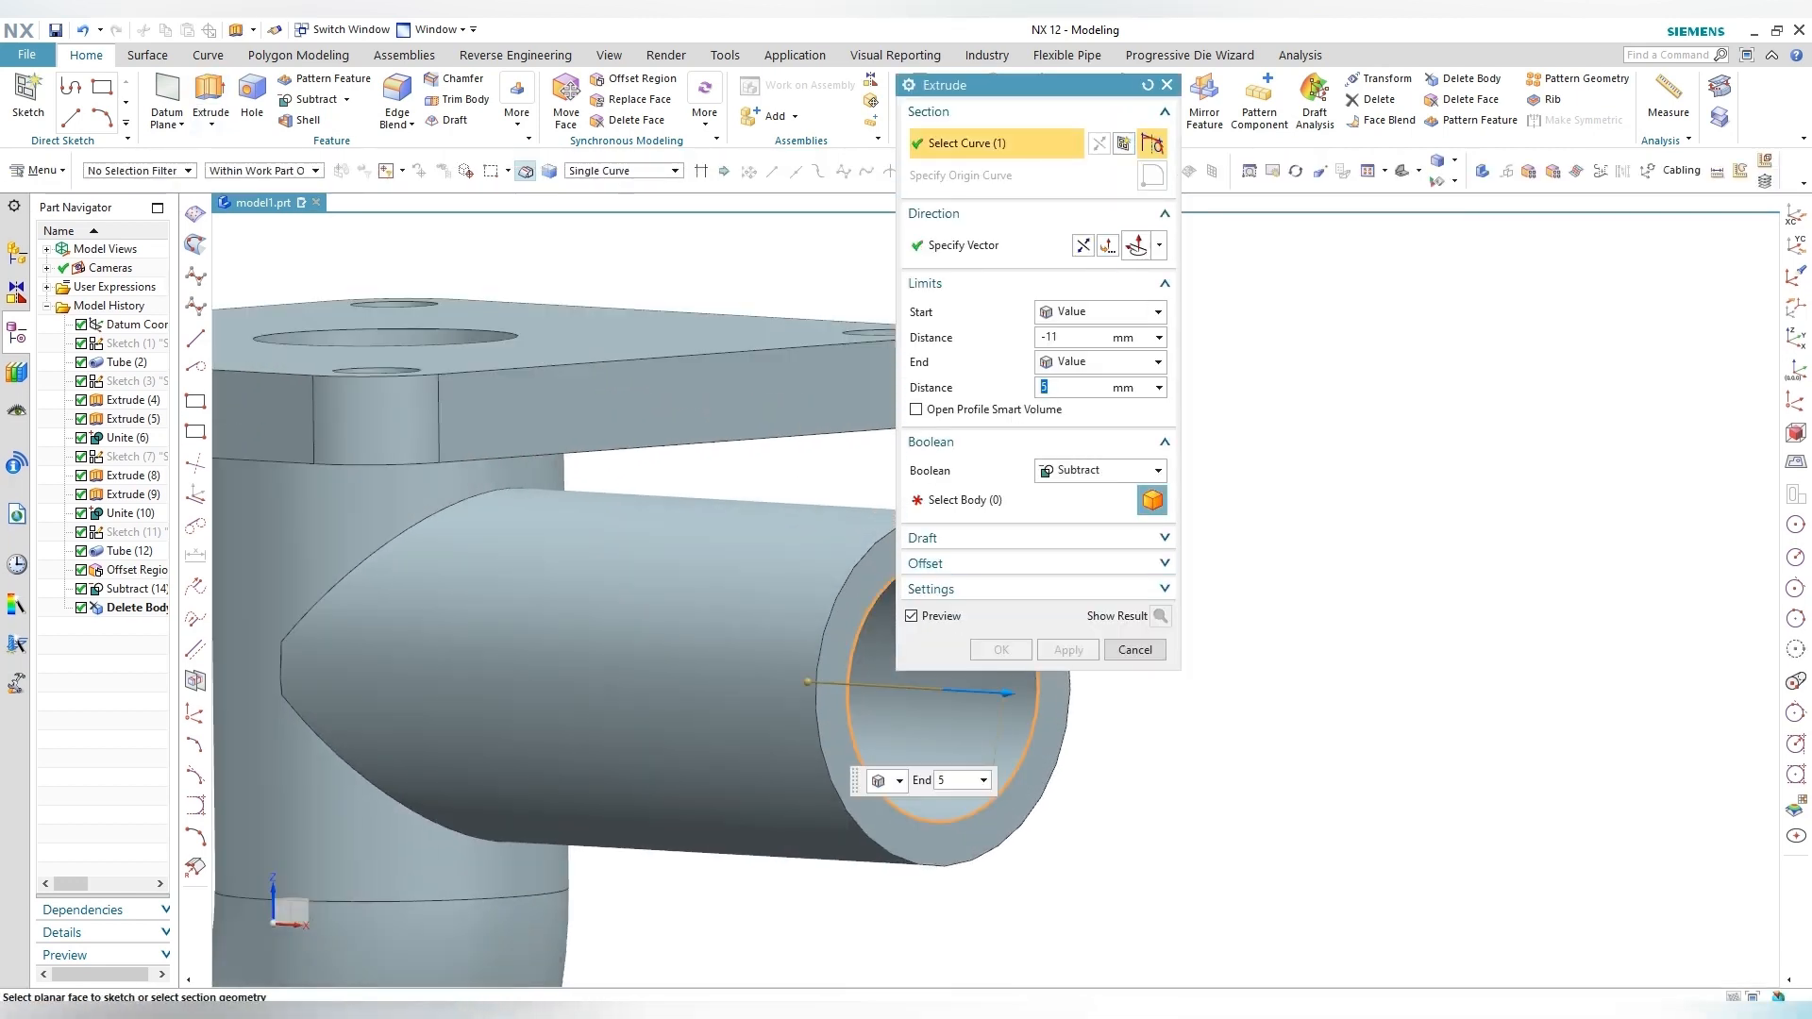
scroll(958, 812, "down", 4)
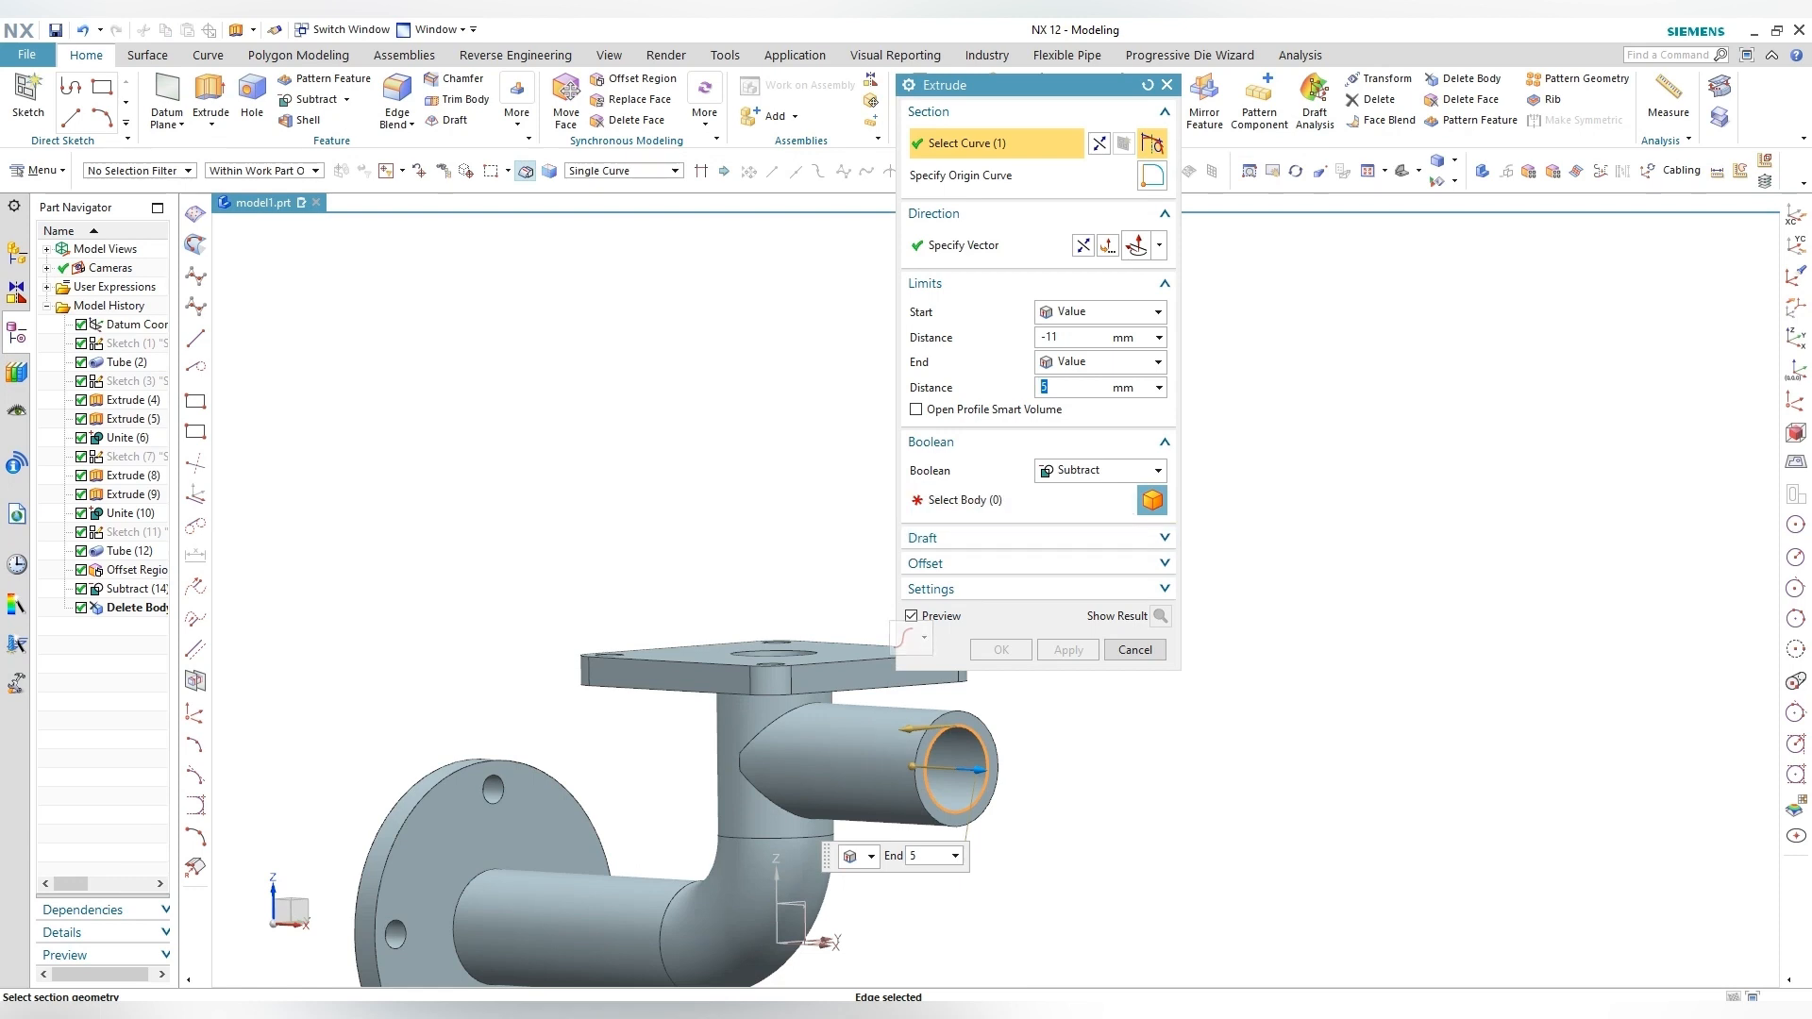
left_click(1036, 500)
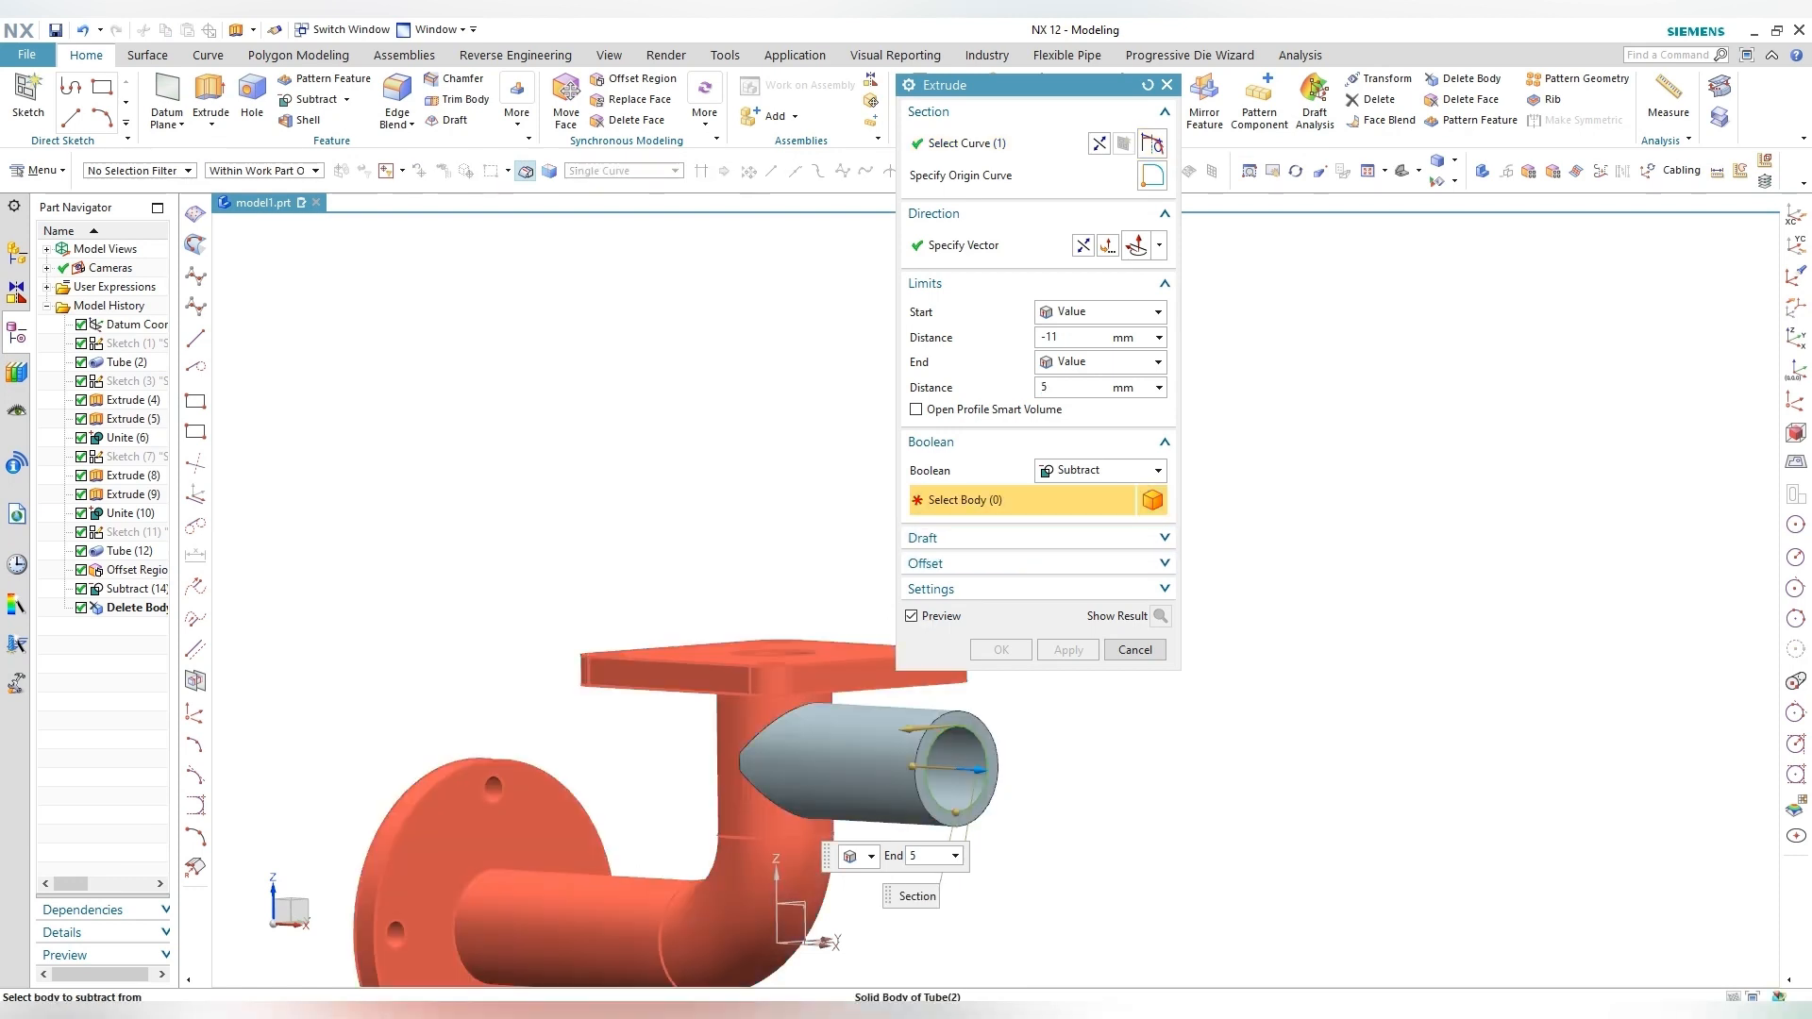
left_click(775, 830)
left_click_drag(912, 767, 787, 758)
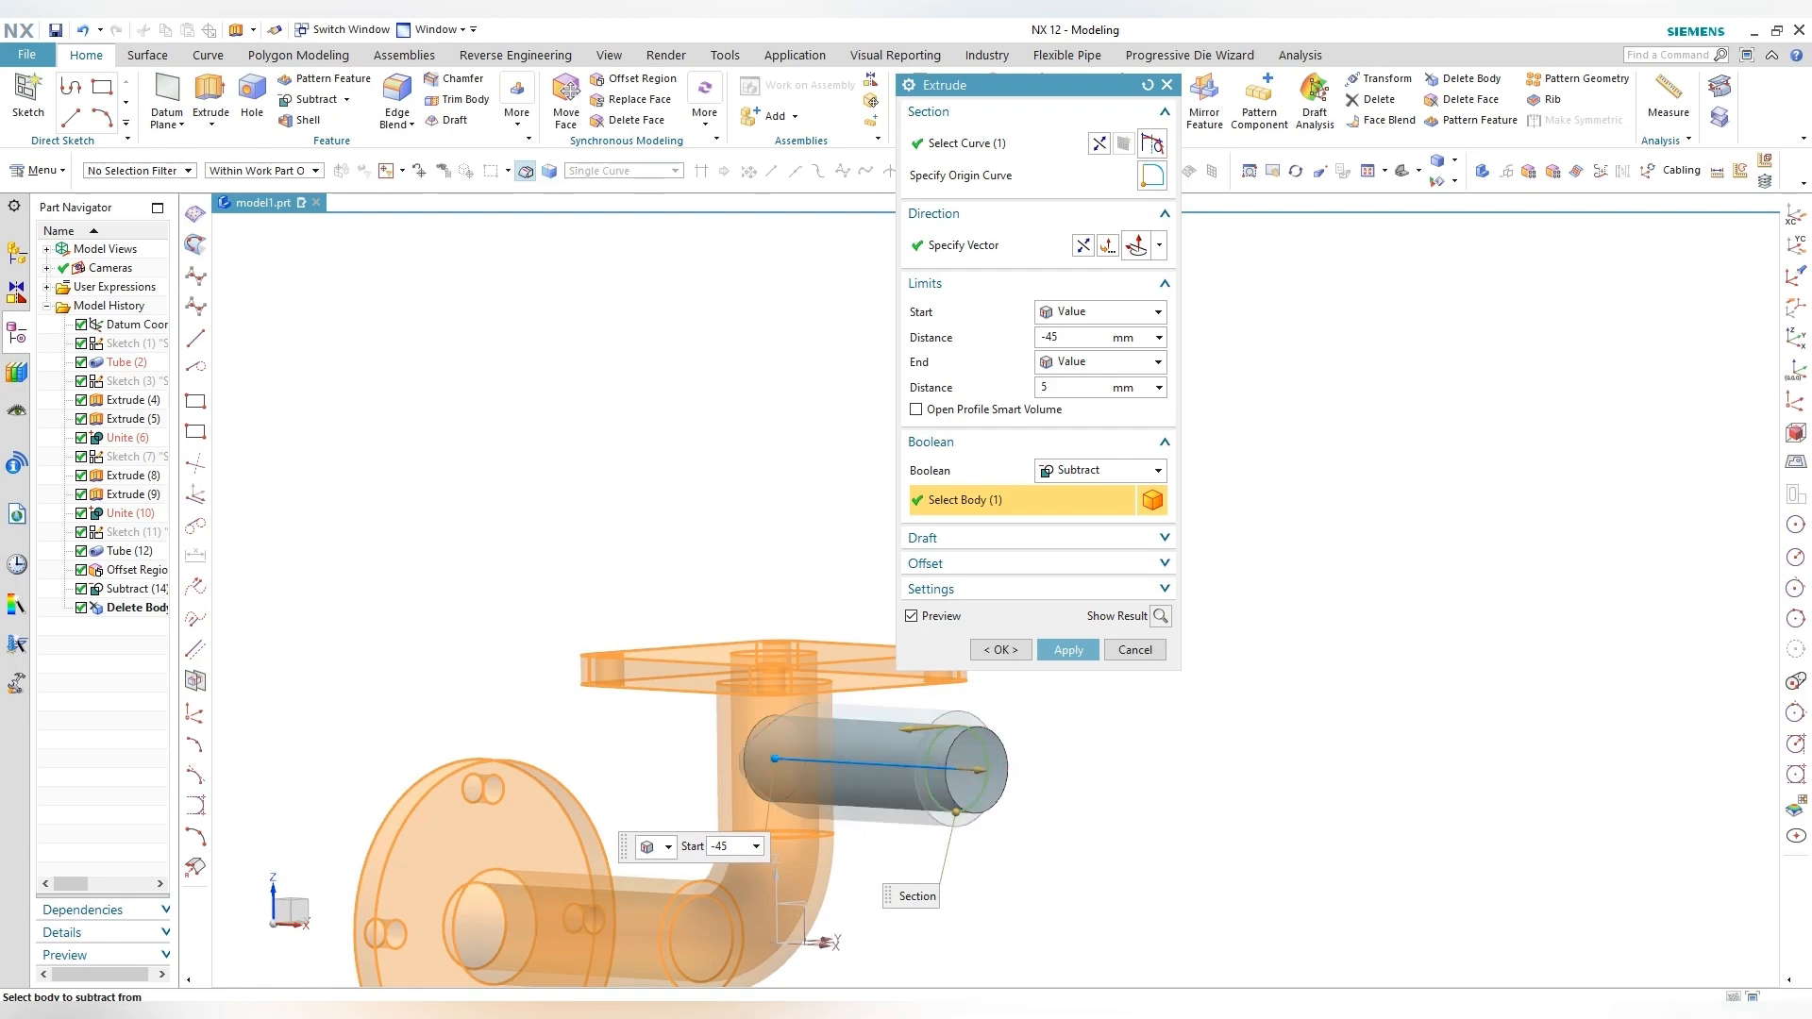
key("F8")
middle_click_drag(717, 755, 1009, 776)
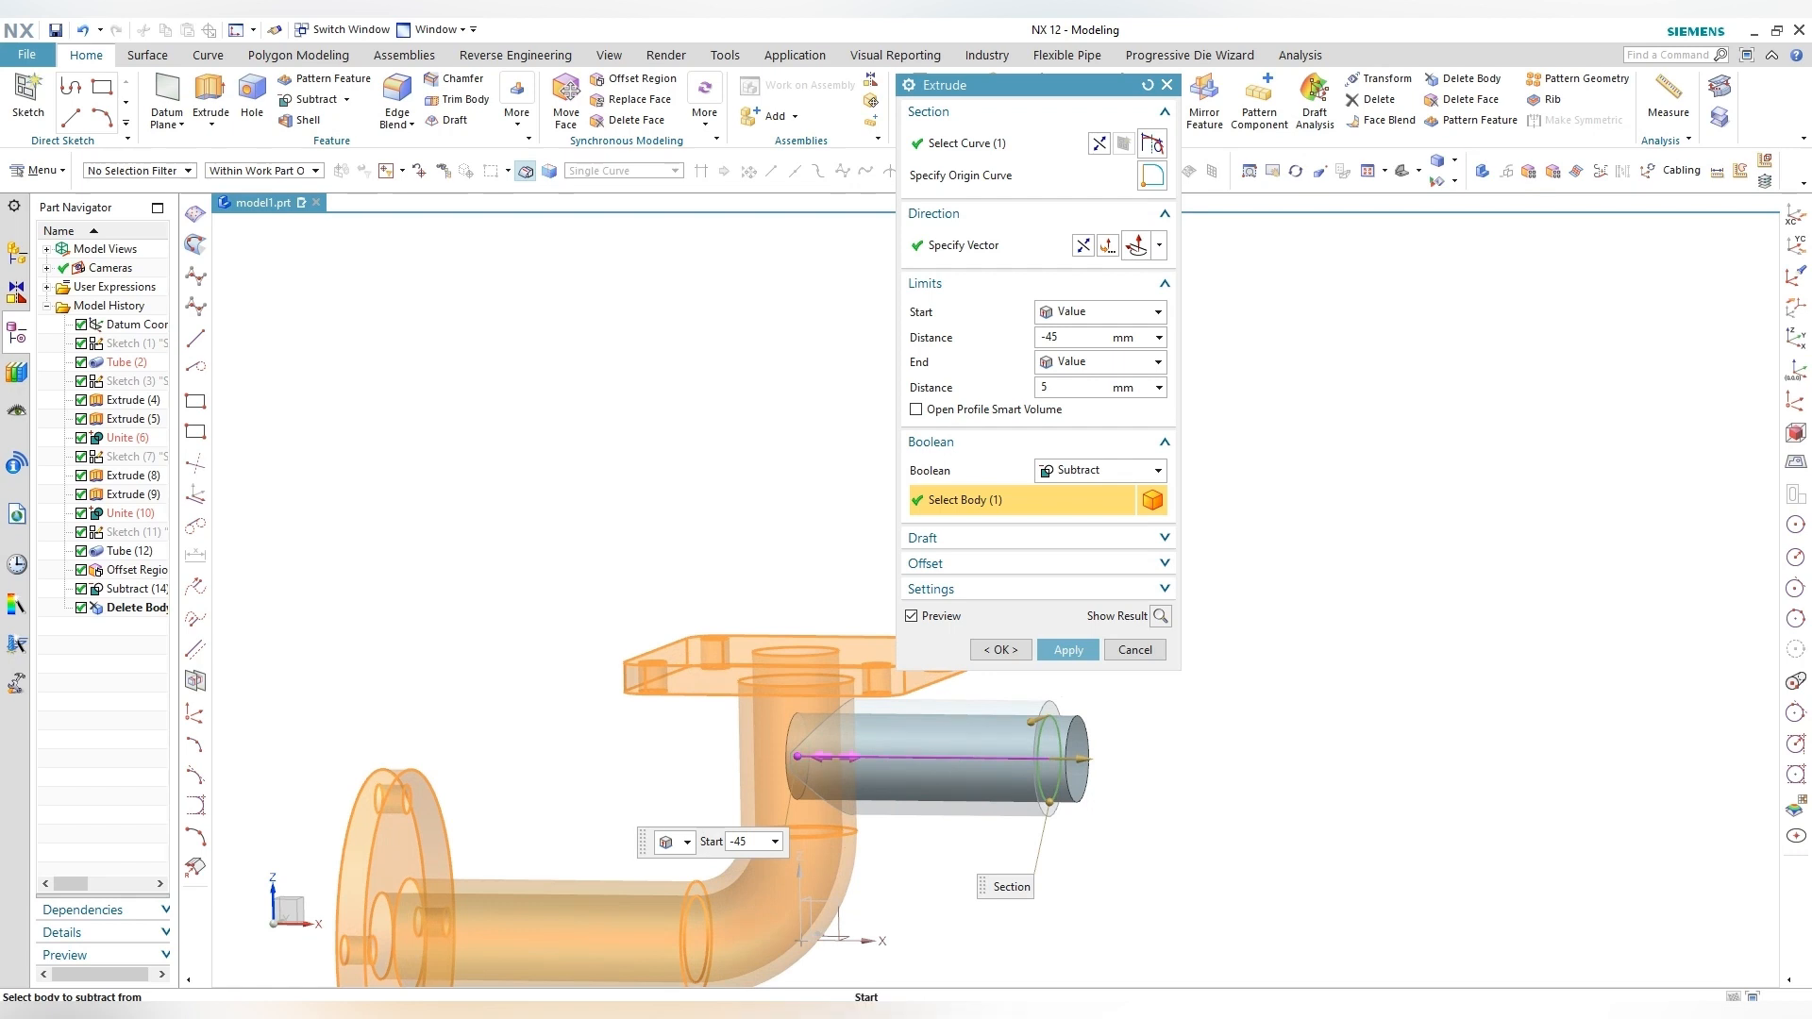
left_click_drag(797, 755, 809, 756)
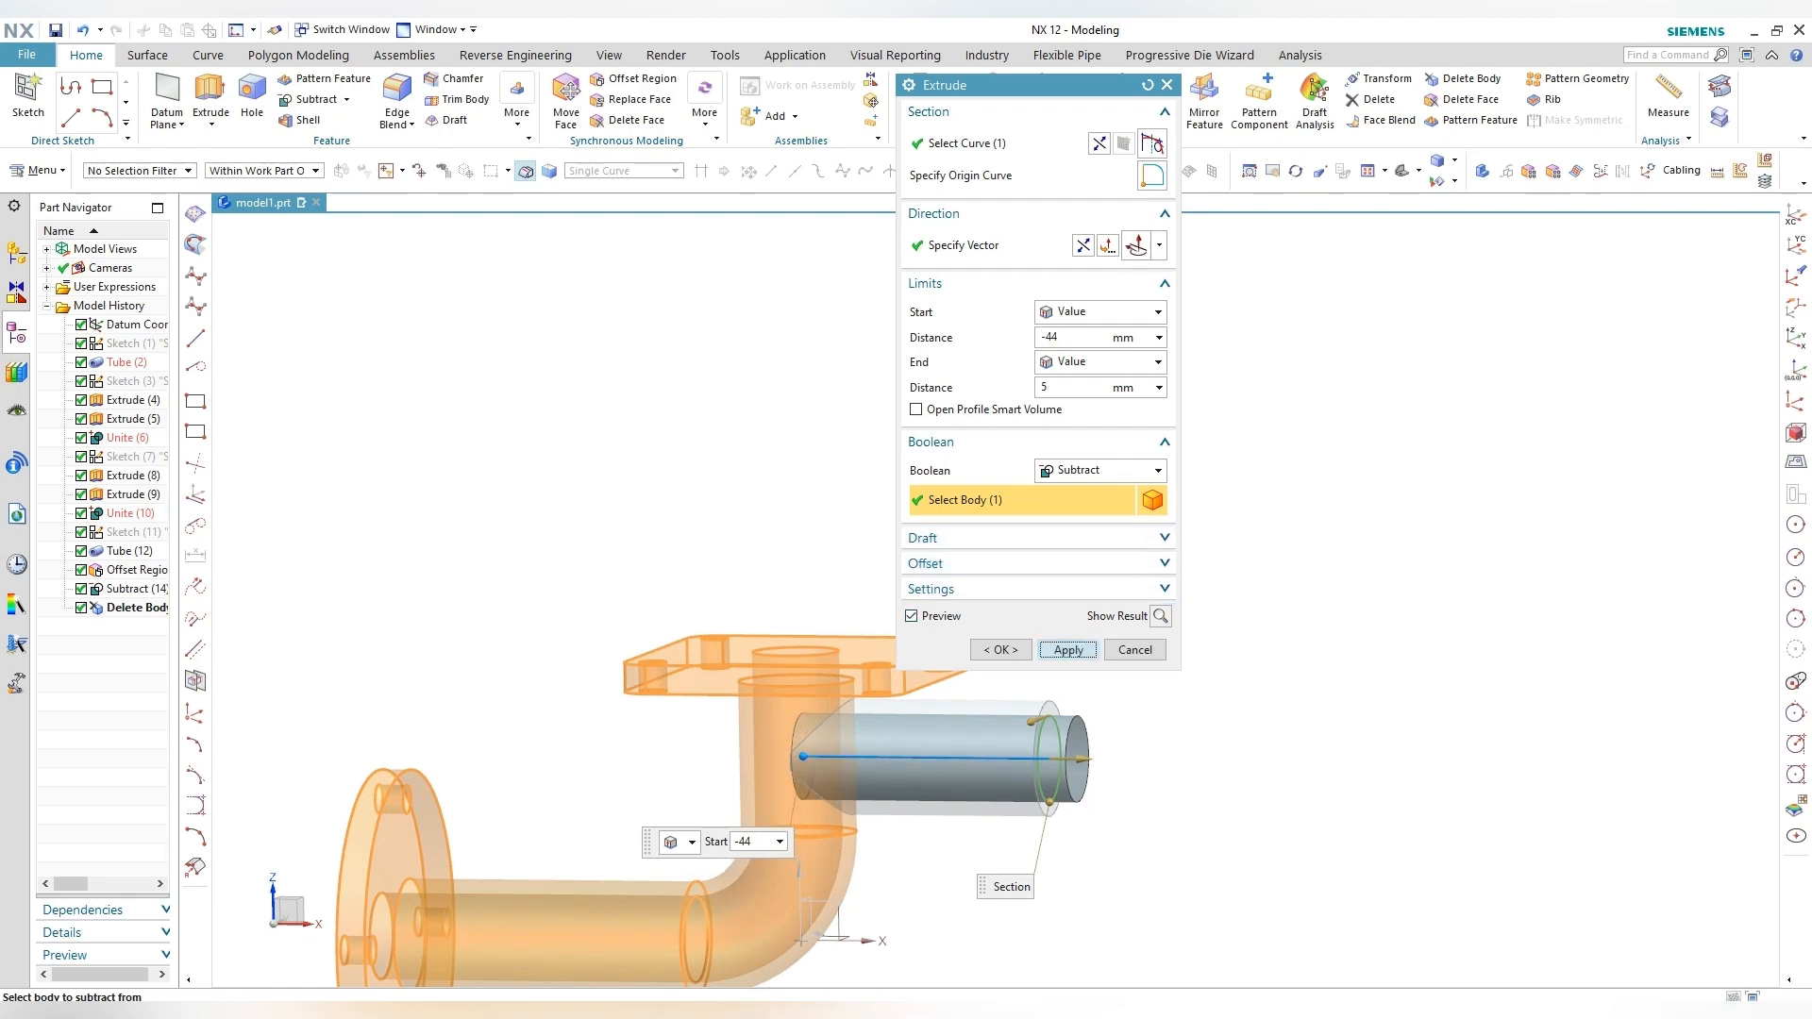
left_click(1068, 649)
left_click(1135, 649)
middle_click_drag(1104, 585, 1109, 646)
key("F8")
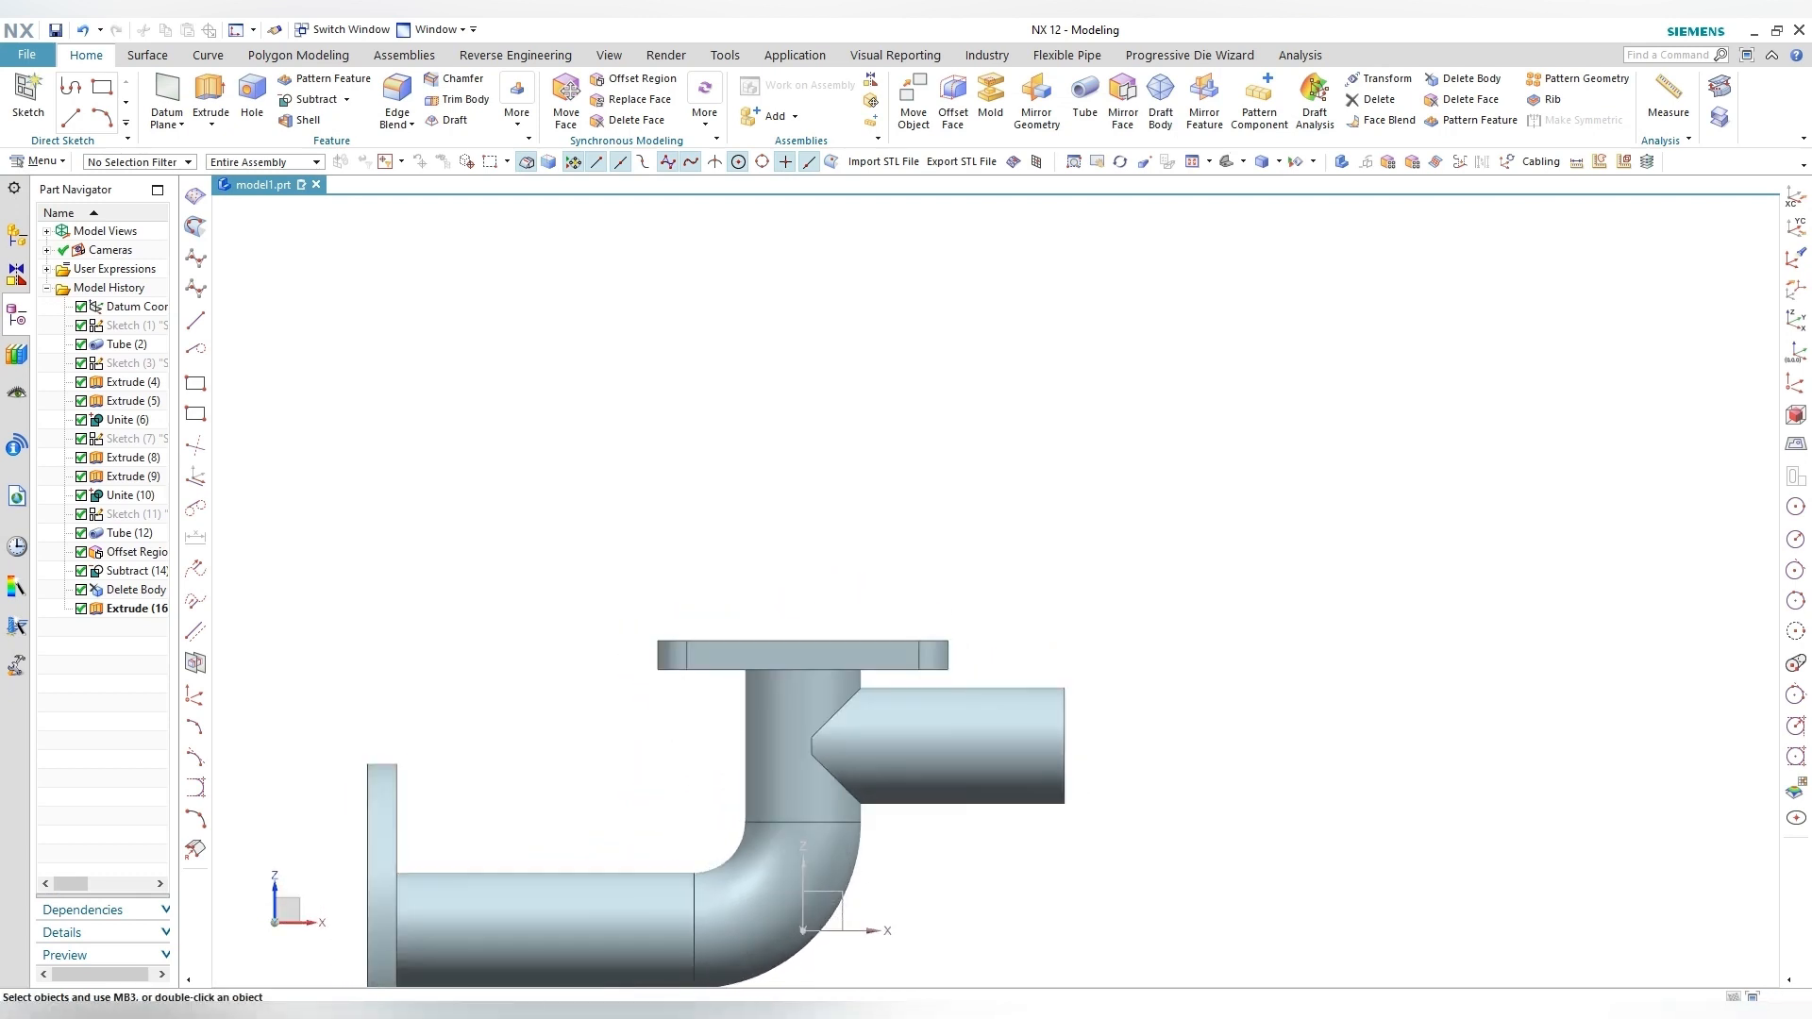
Step: Unite the side branch tube with the flanged pipe body
scroll(862, 656, "down", 3)
middle_click_drag(862, 656, 929, 696)
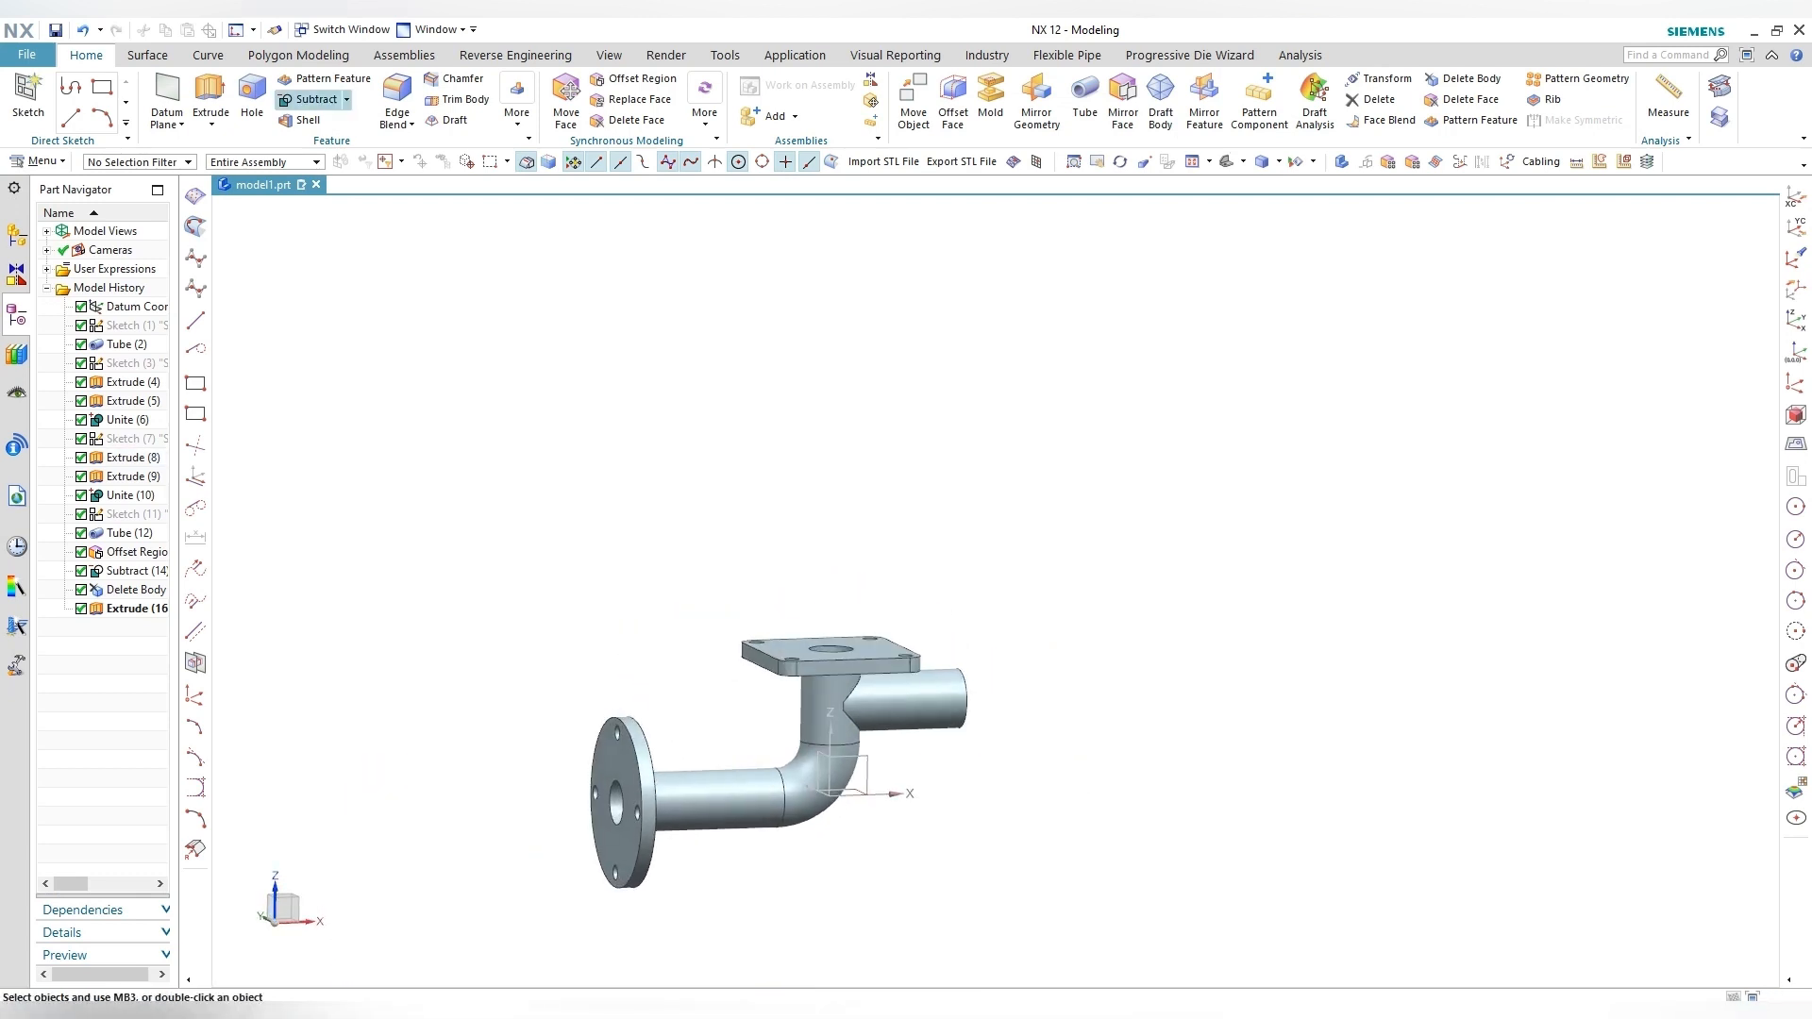
left_click(325, 147)
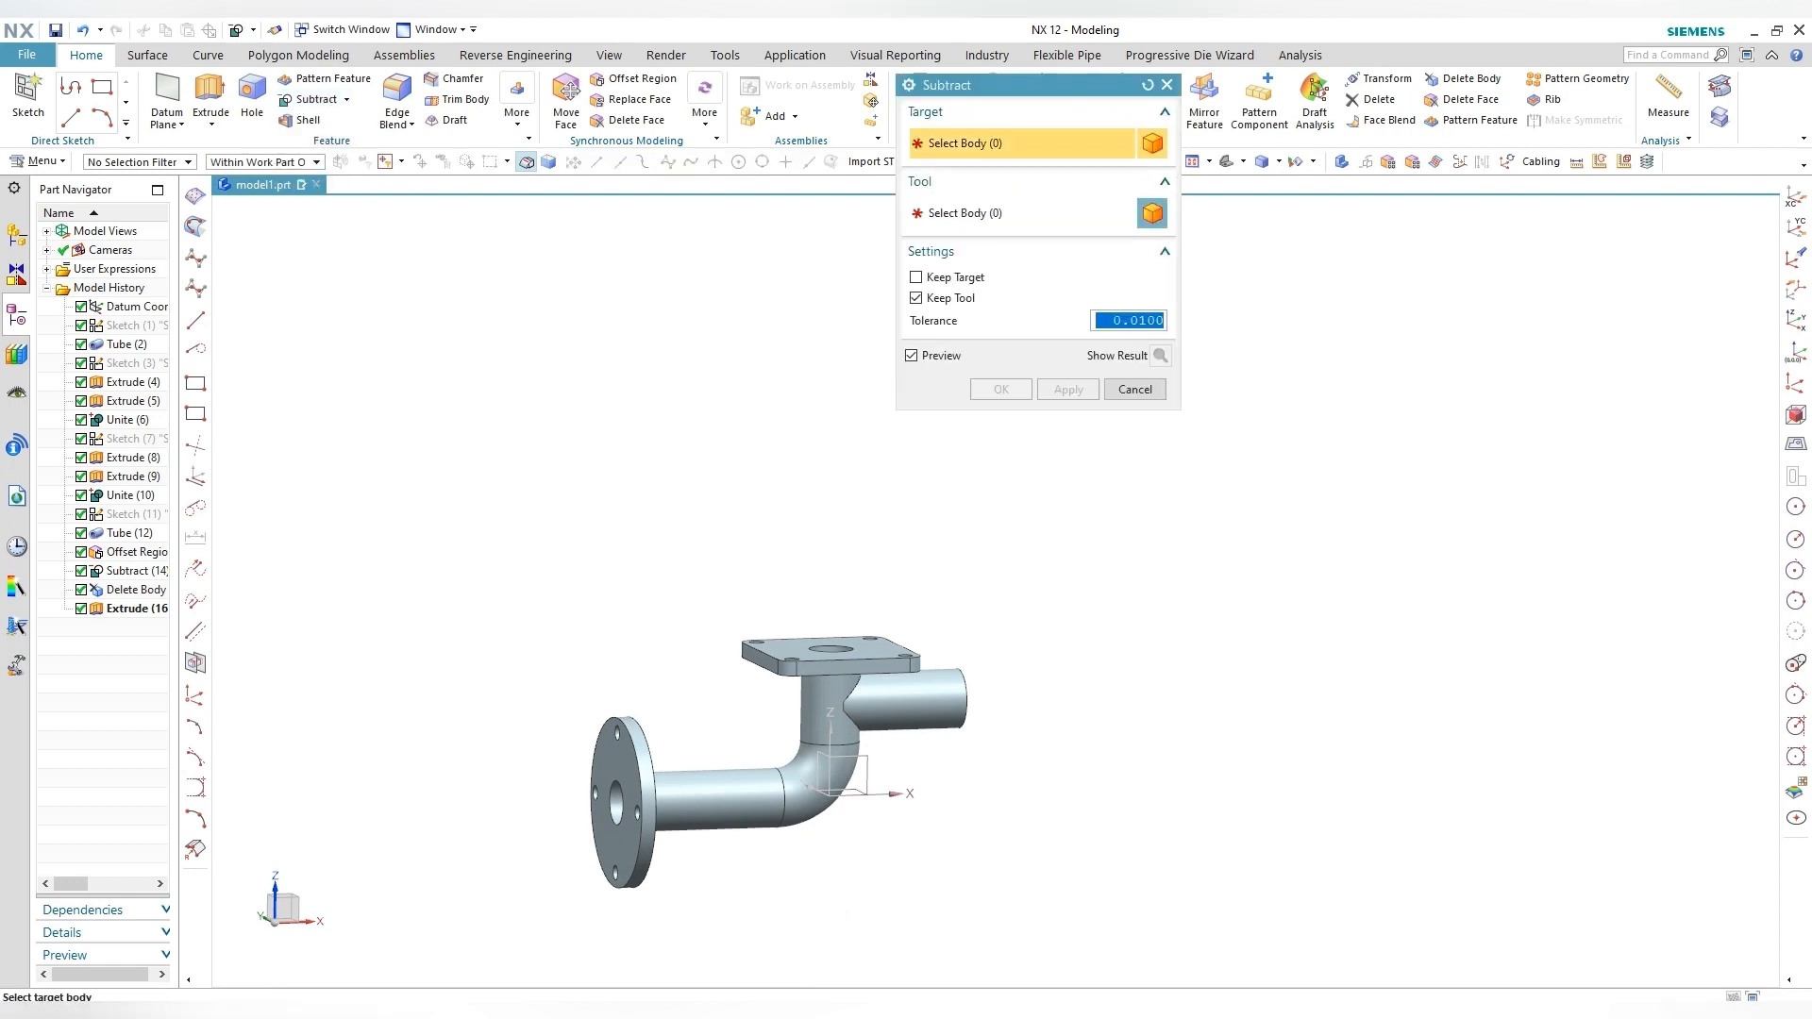
key("Escape")
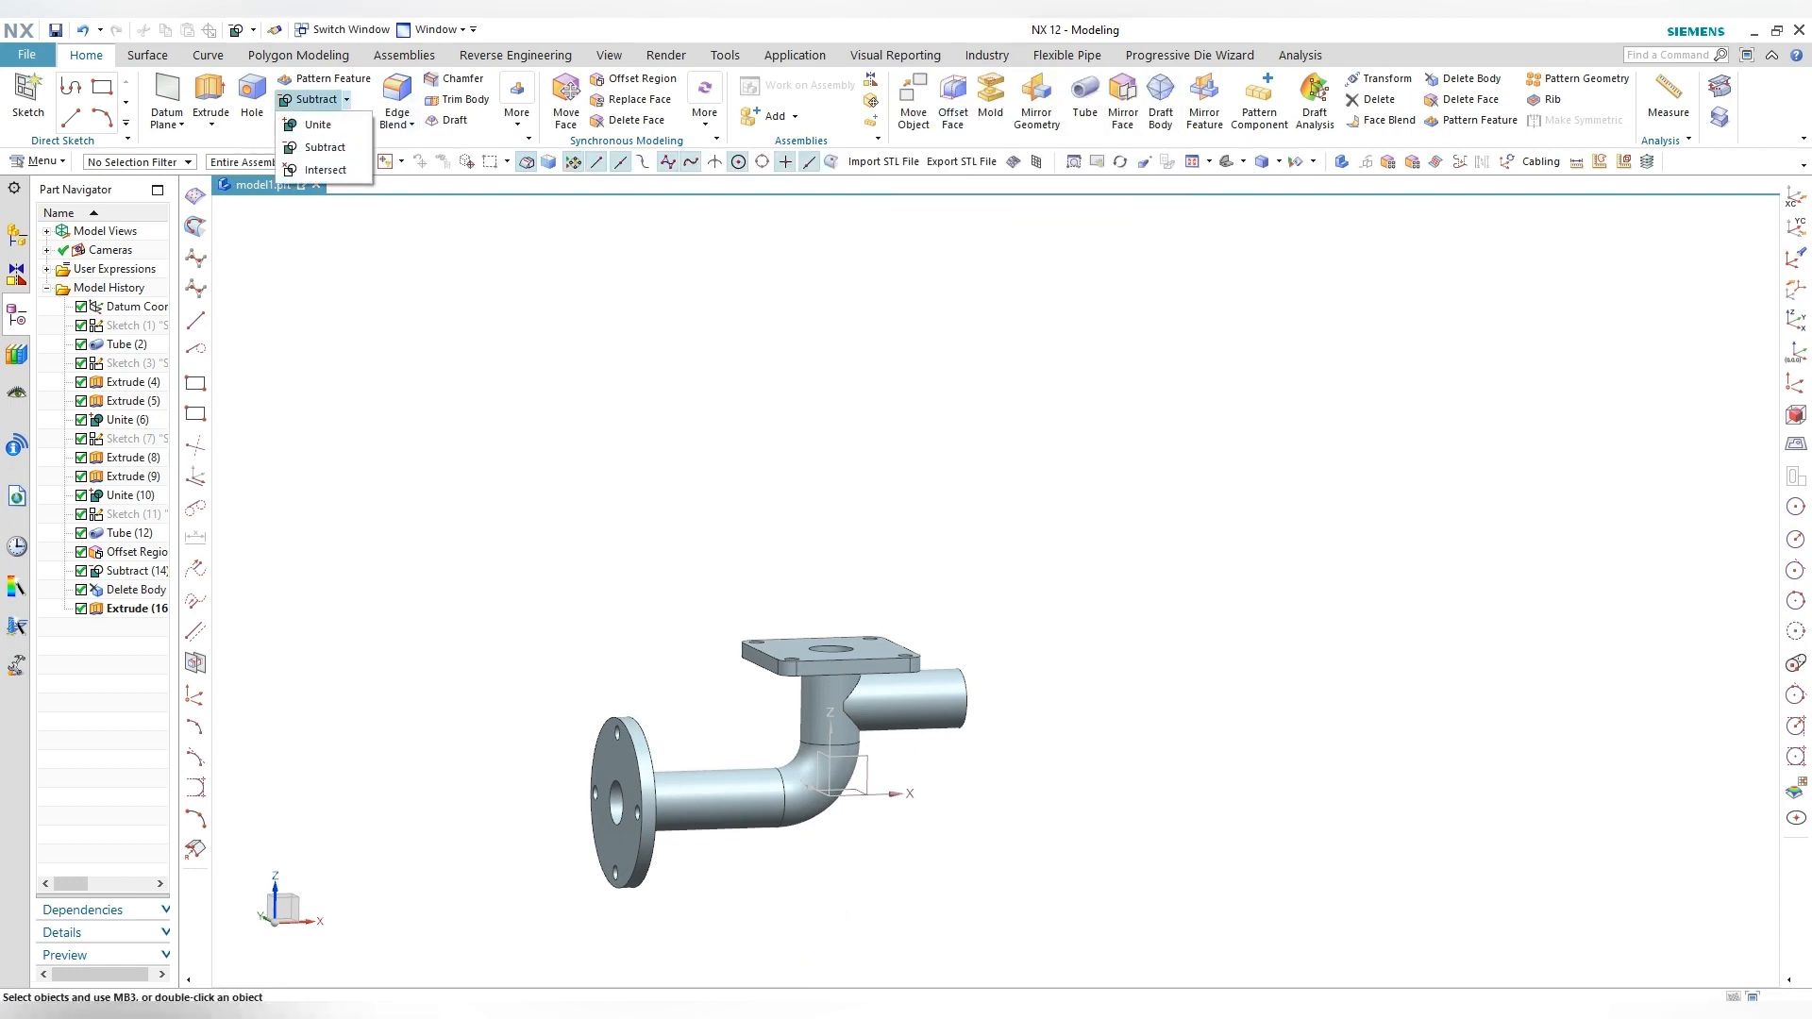
left_click(318, 124)
left_click(908, 700)
left_click(764, 789)
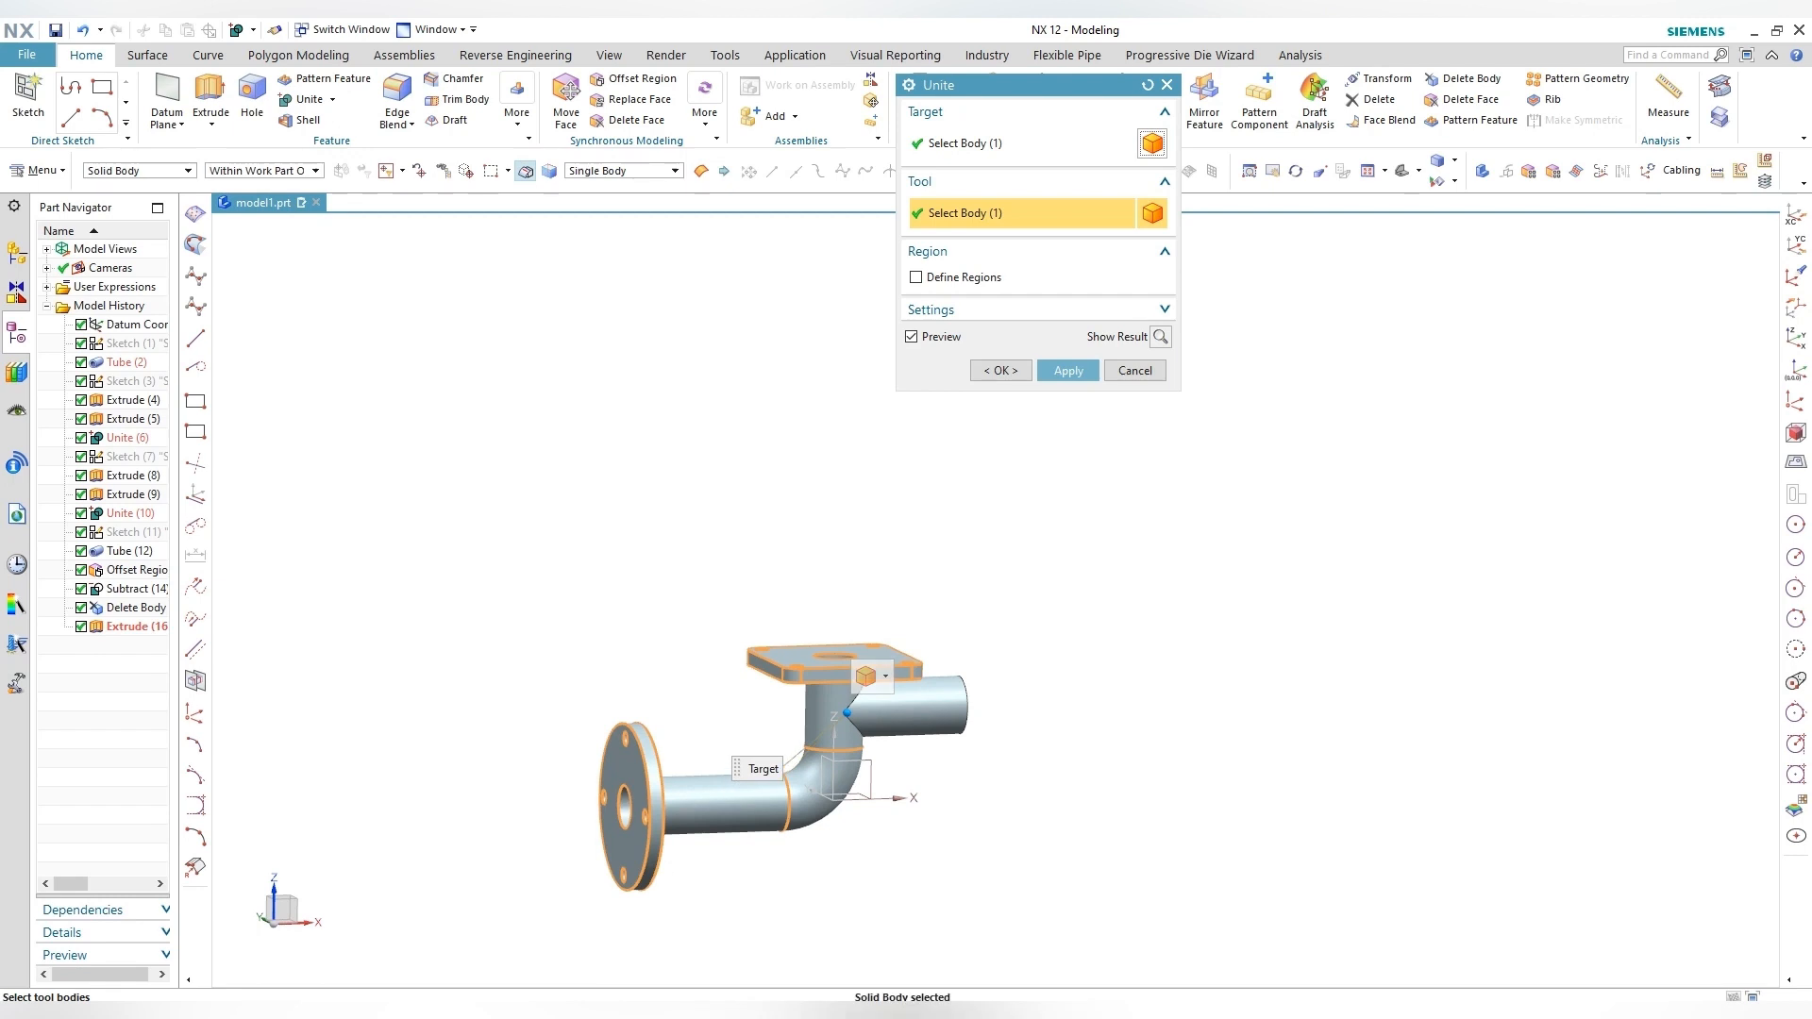
middle_click(842, 710)
key("Escape")
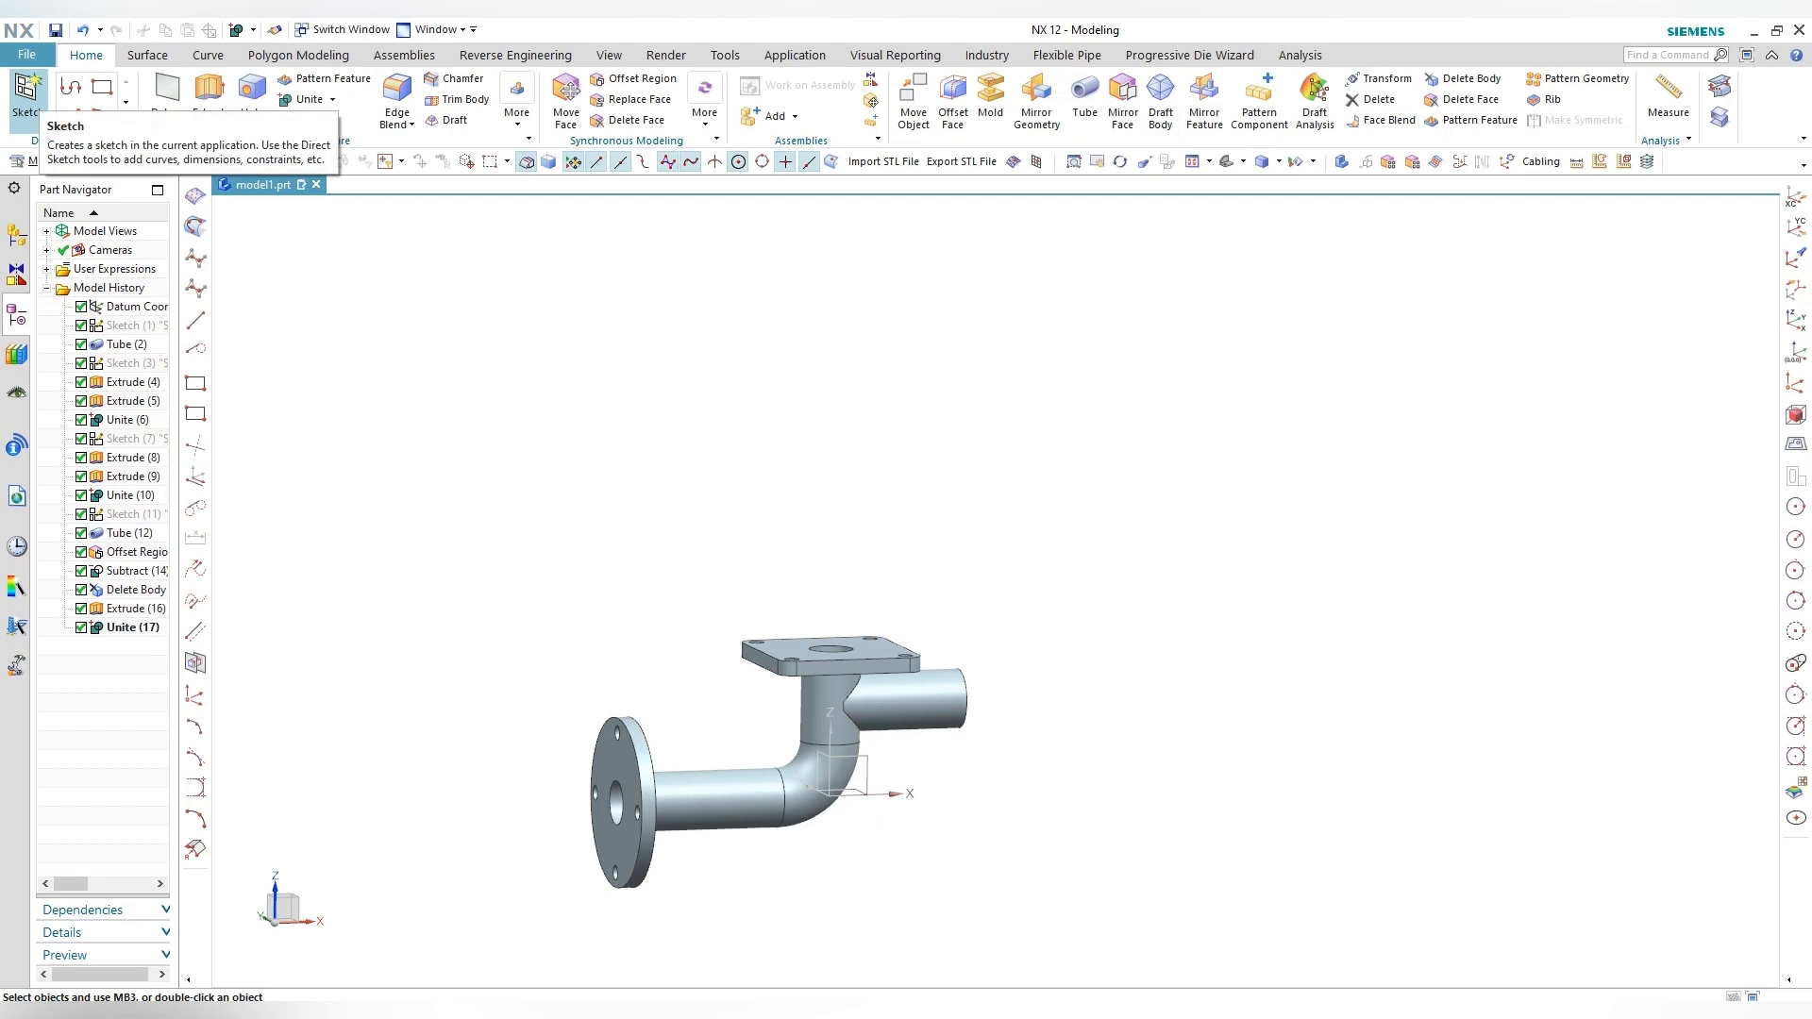
Step: On the XZ plane, sketch a vertical line along the round flange's face and a horizontal line about 69 mm long on the pipe's upper edge
left_click(27, 94)
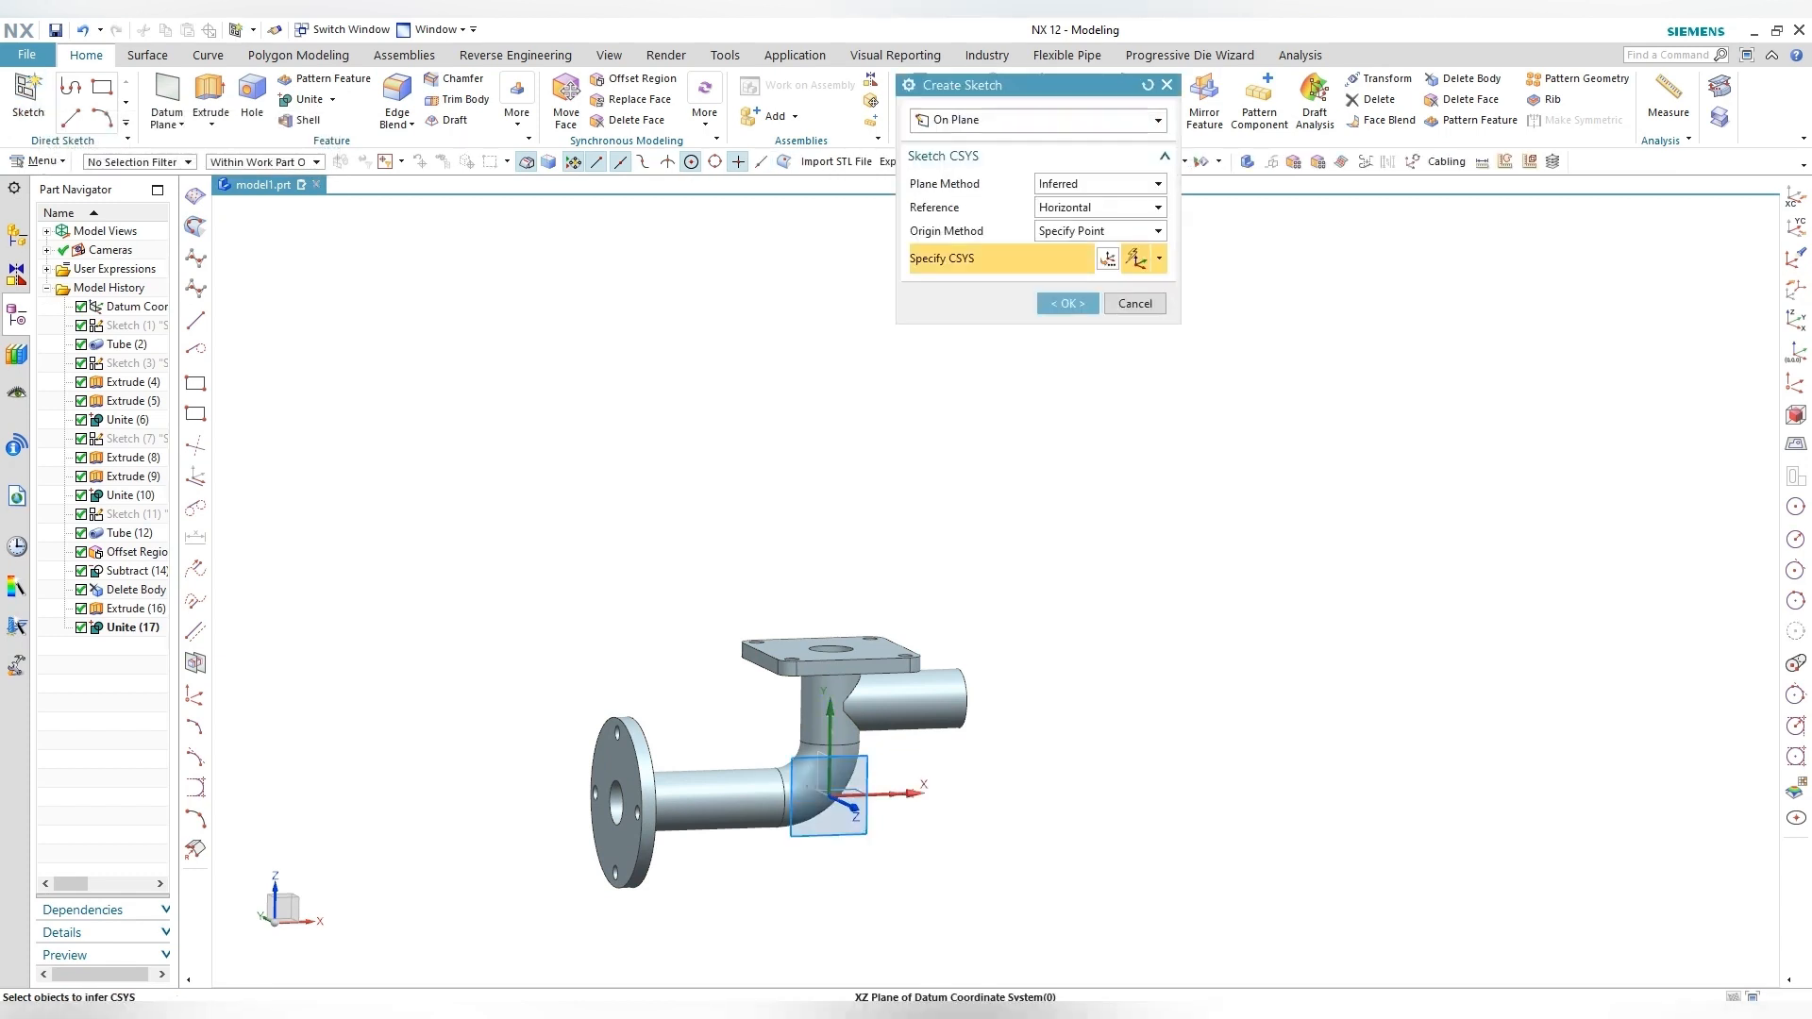
key("Return")
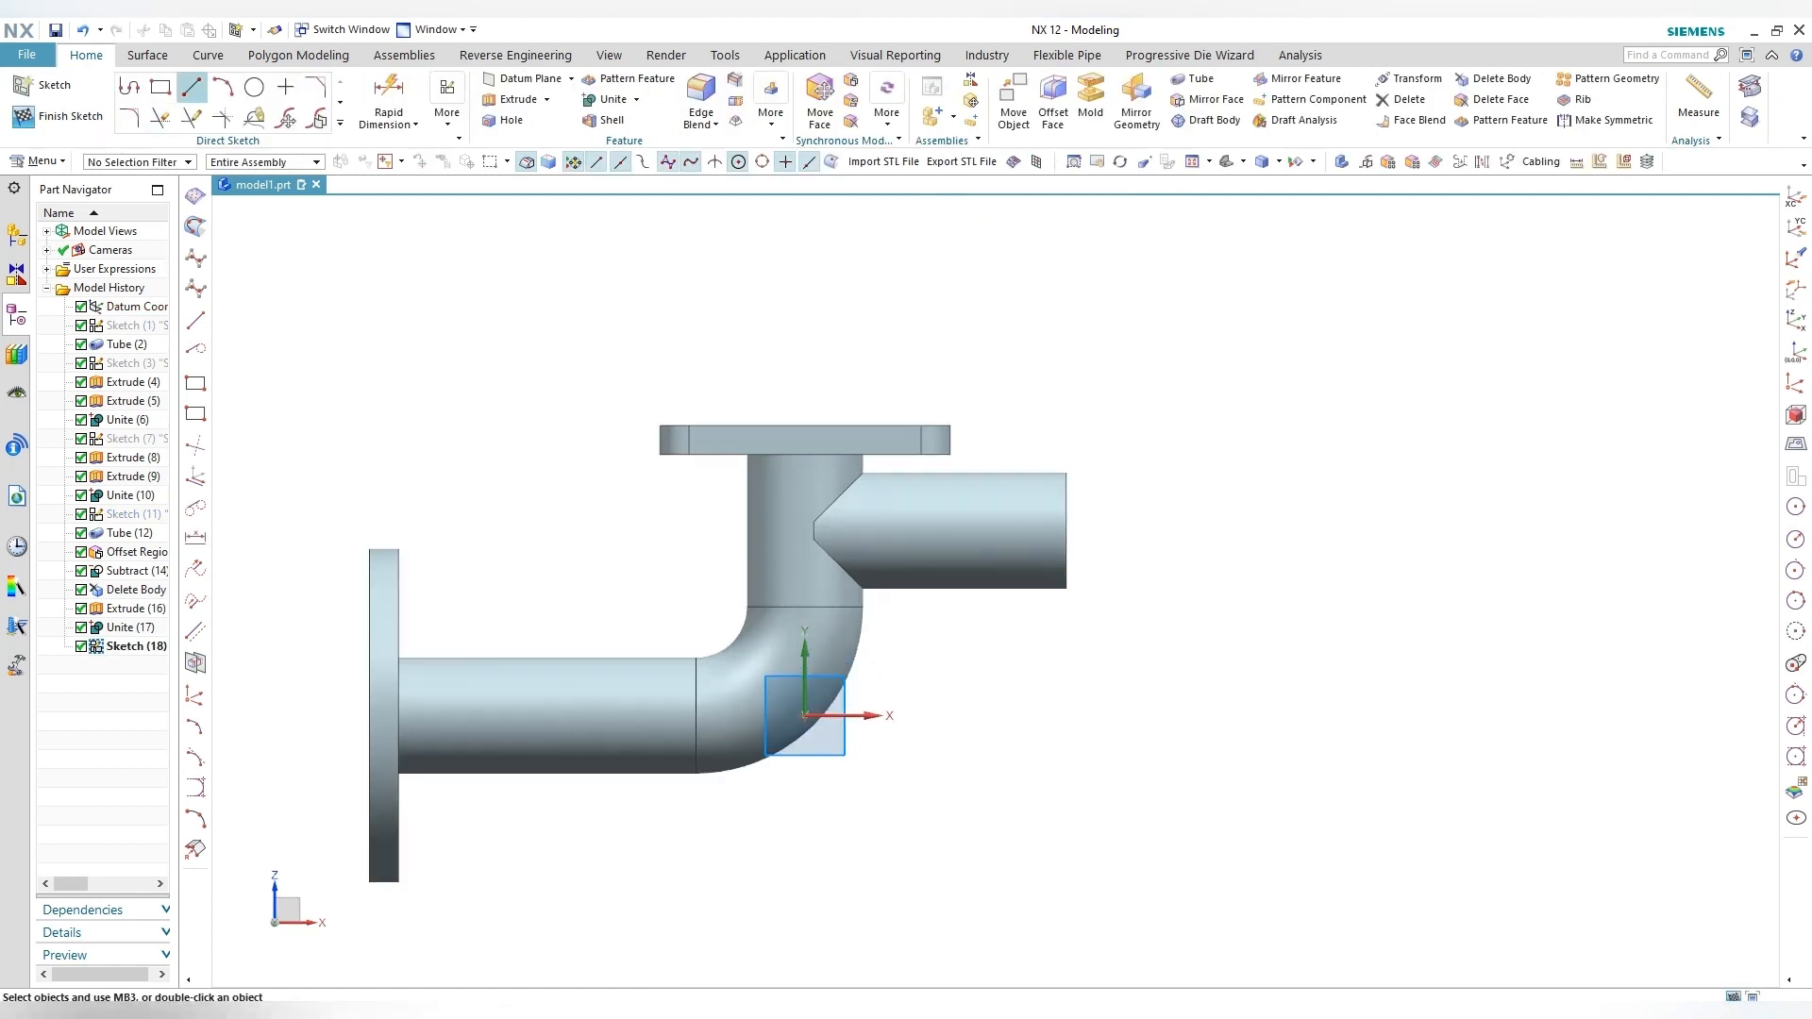
left_click(192, 87)
left_click(370, 881)
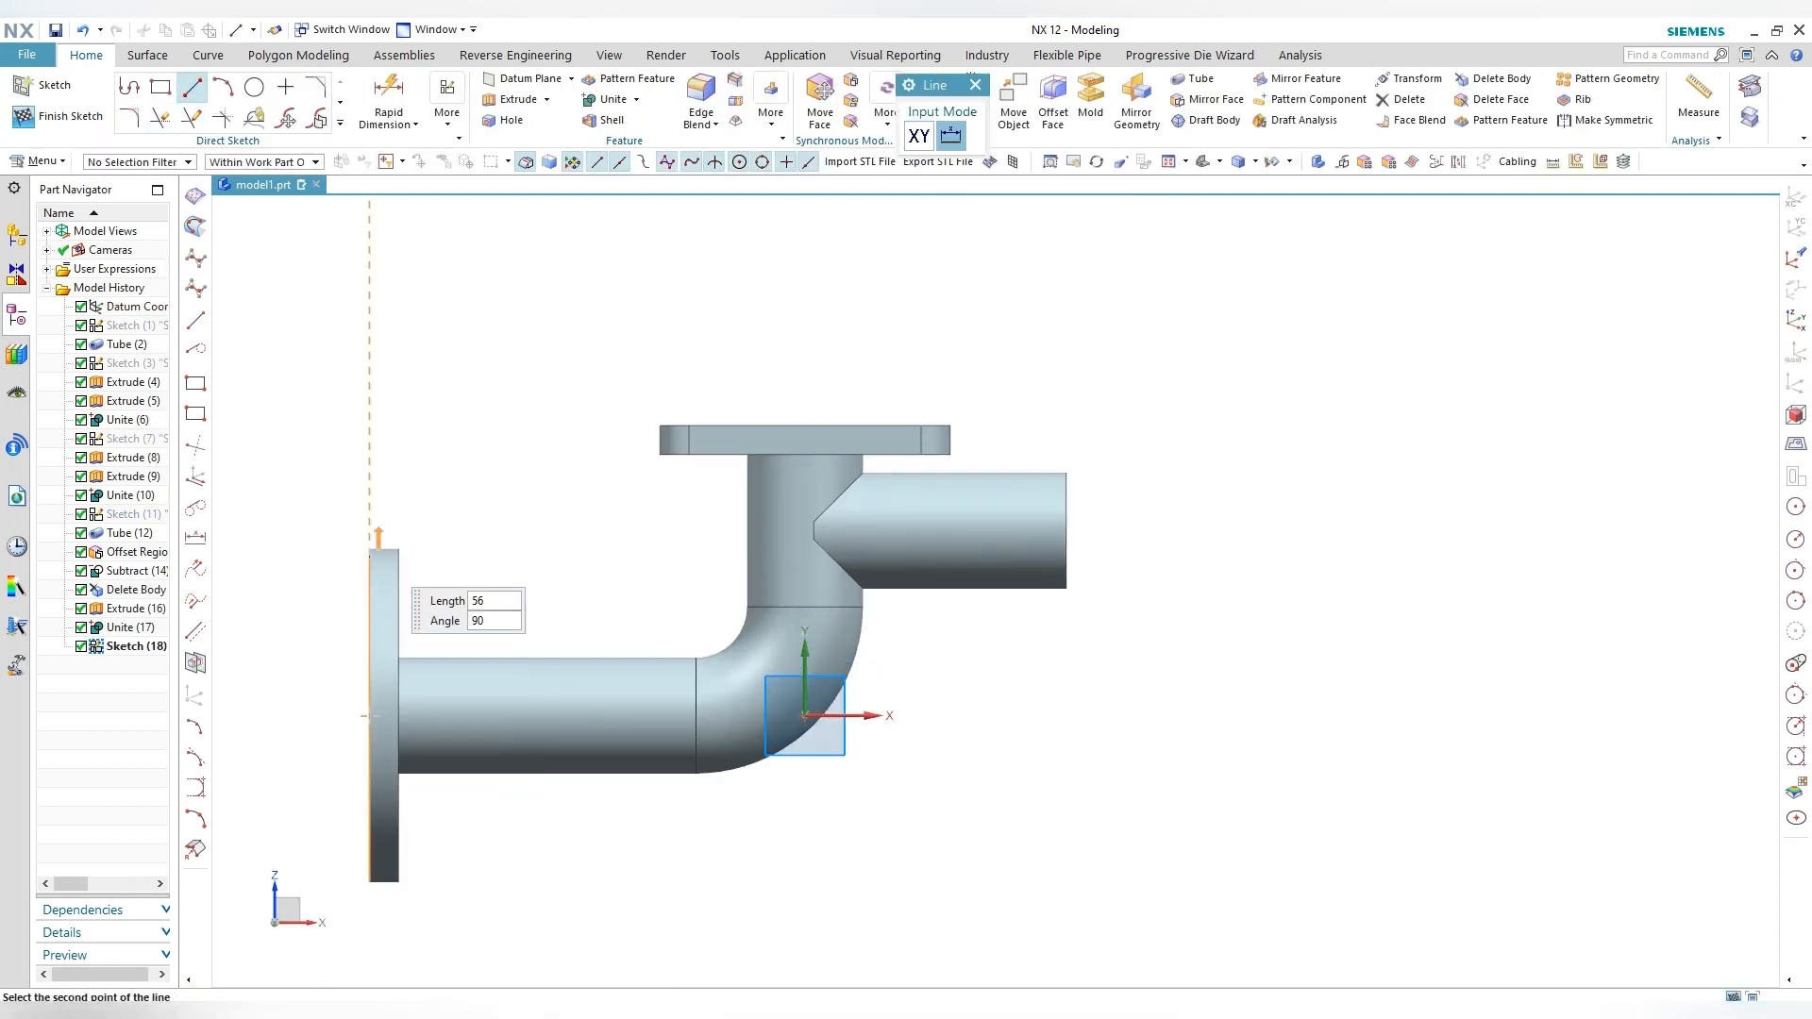
left_click(370, 548)
left_click(696, 657)
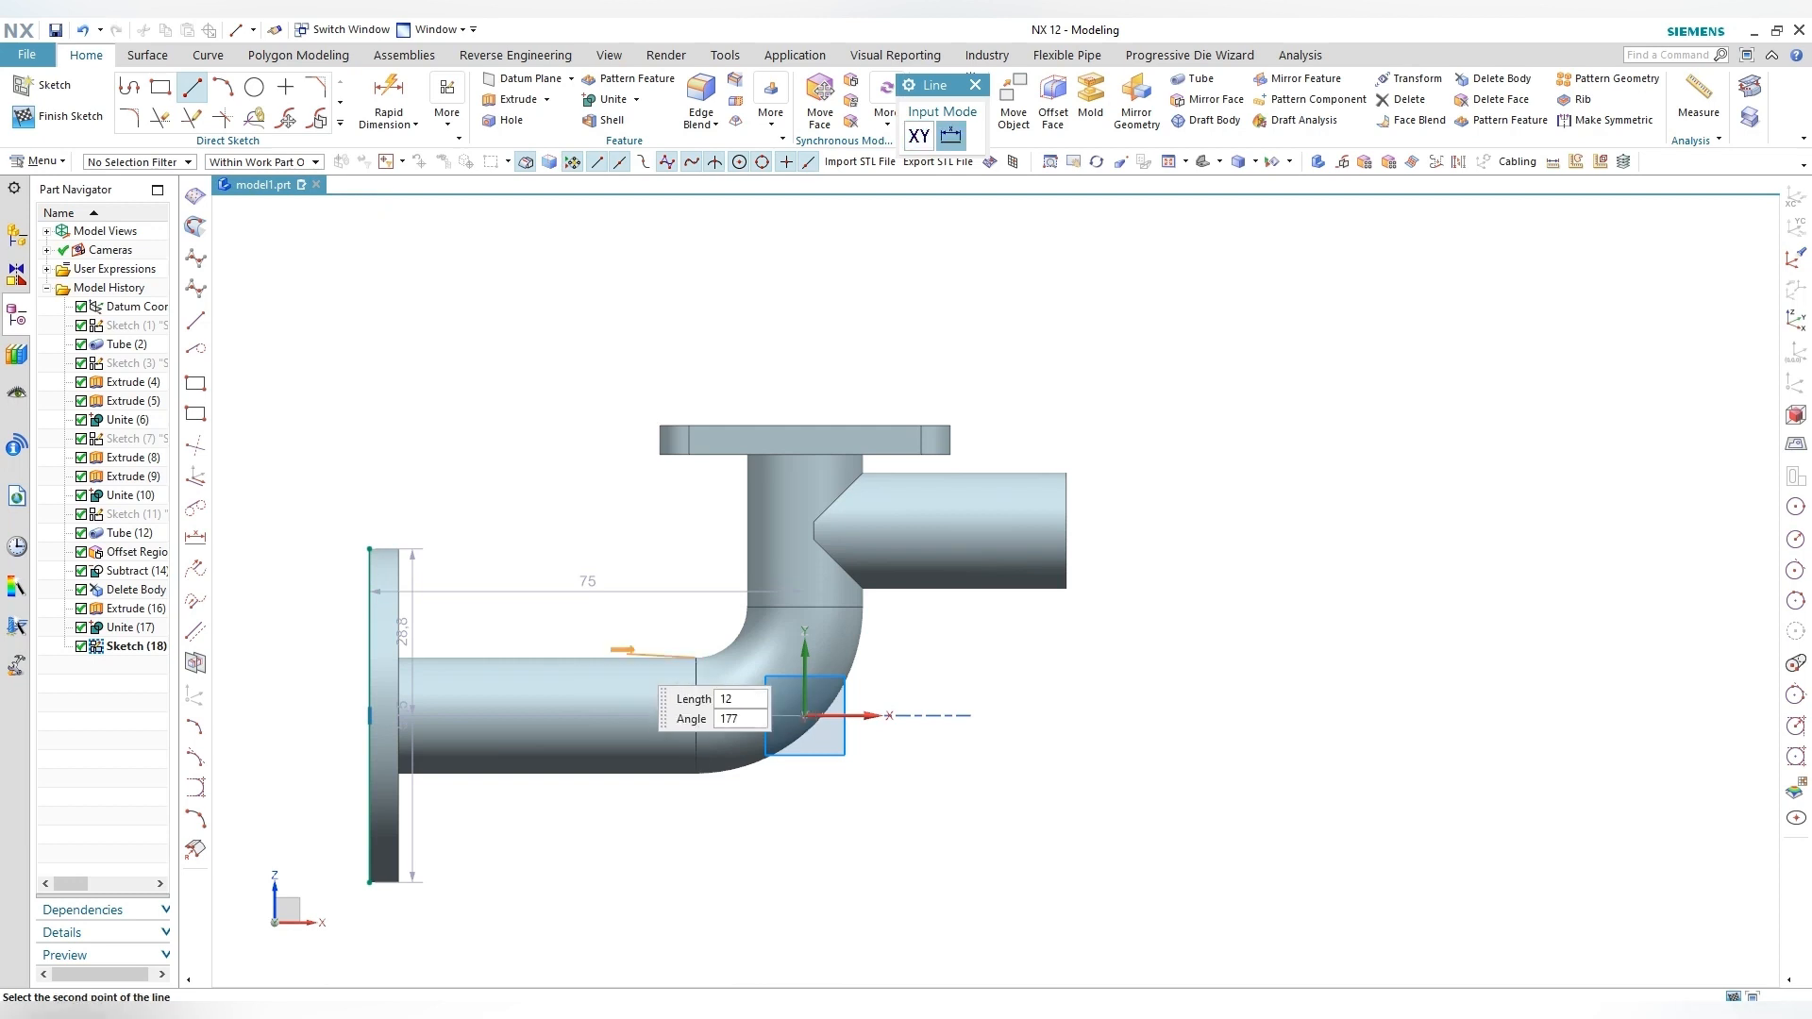
left_click(295, 657)
key("Escape")
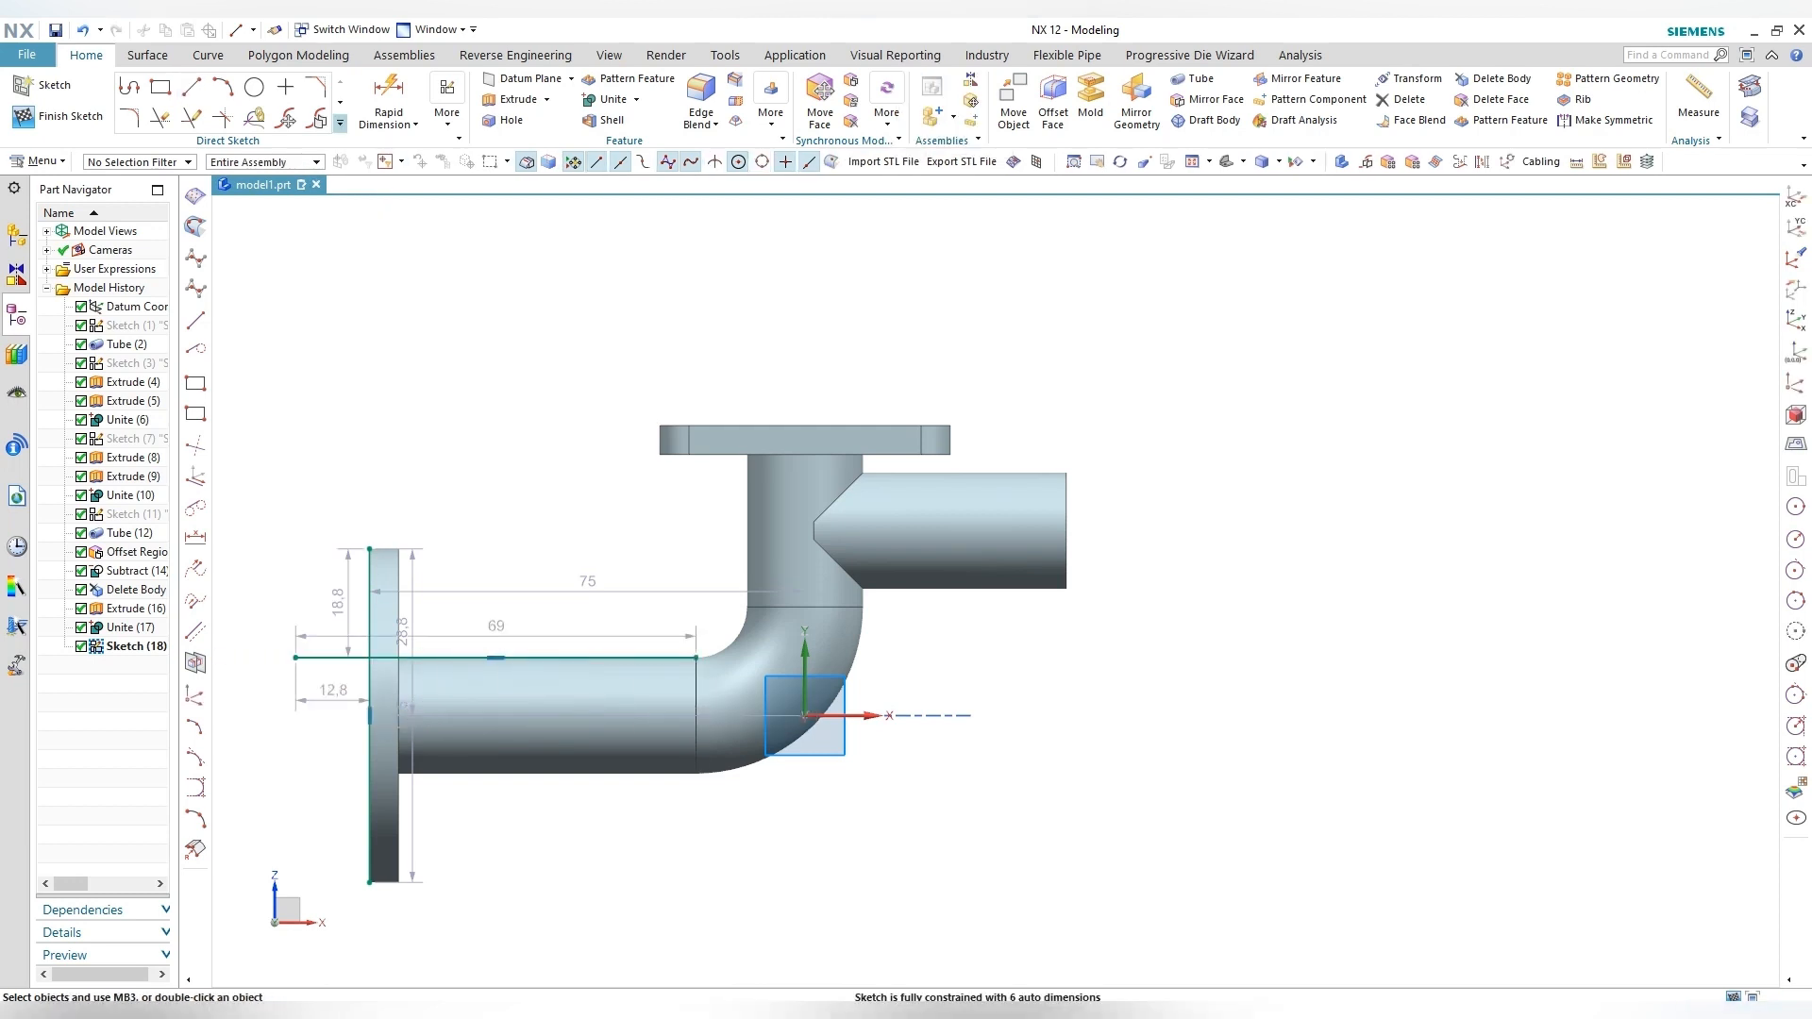
Step: Offset the vertical line on the flange face by 23.75 mm towards the pipe bend
left_click(339, 122)
left_click(254, 240)
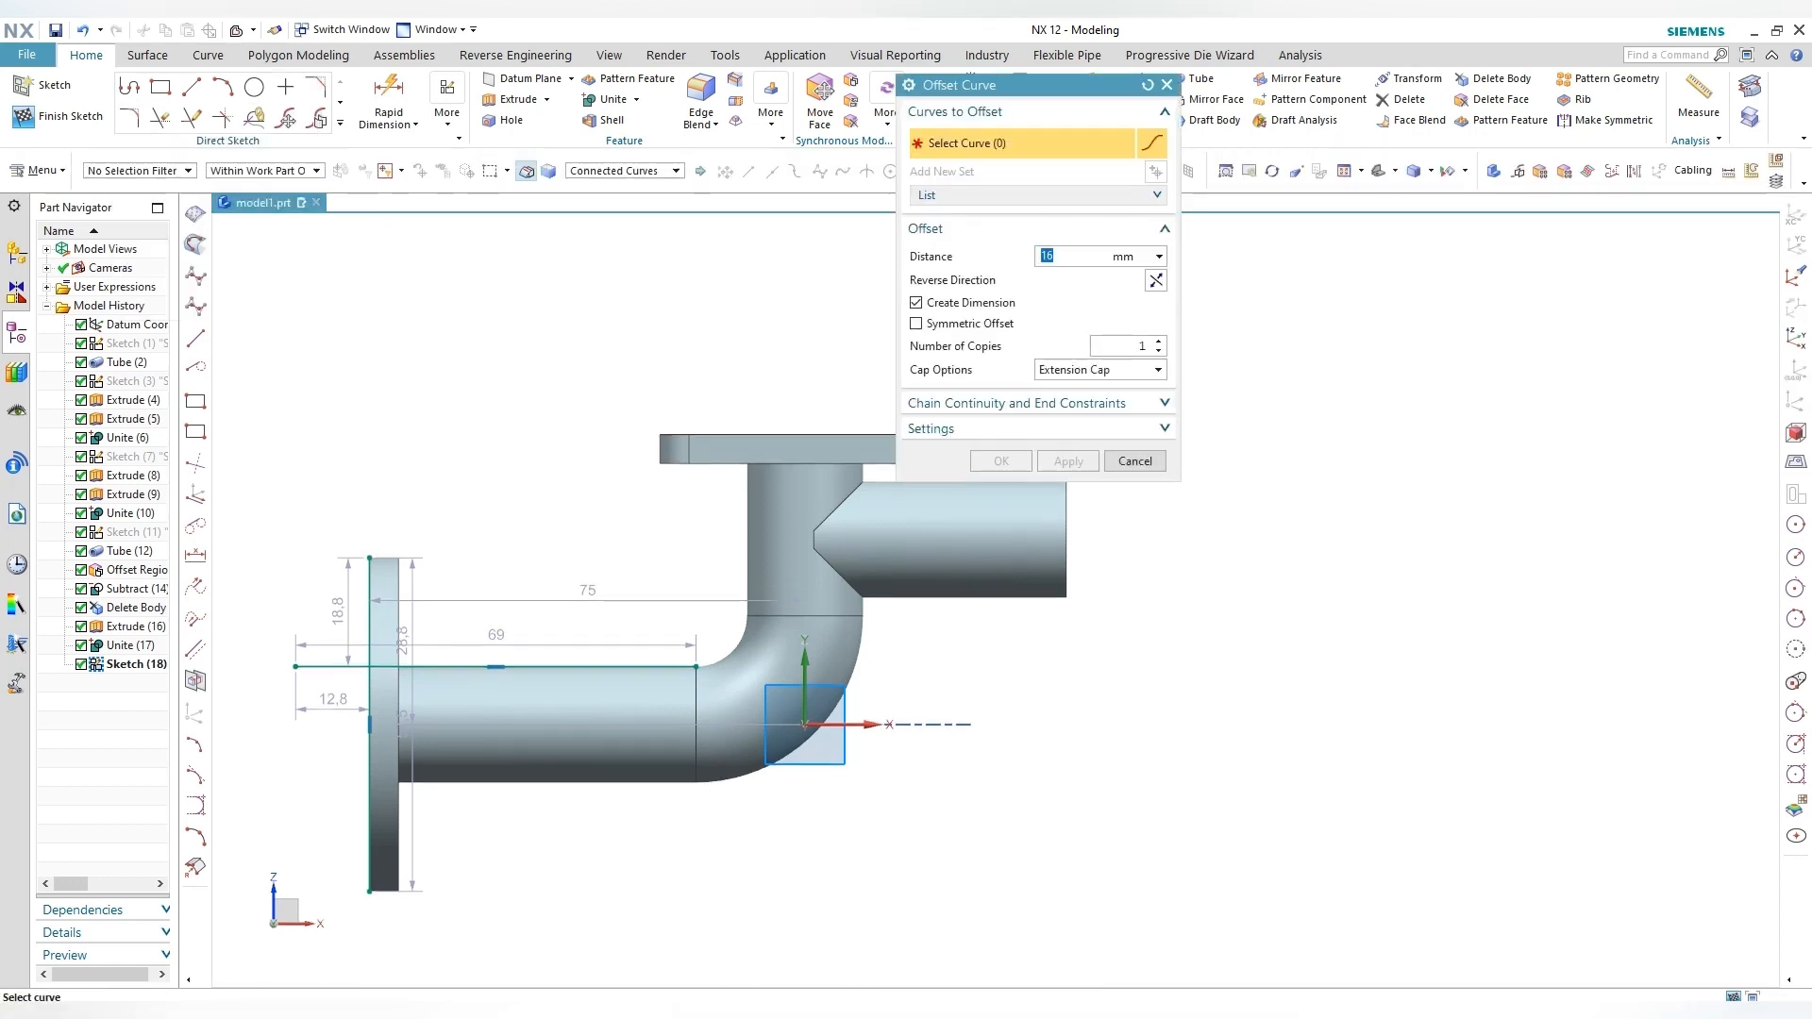
left_click(369, 589)
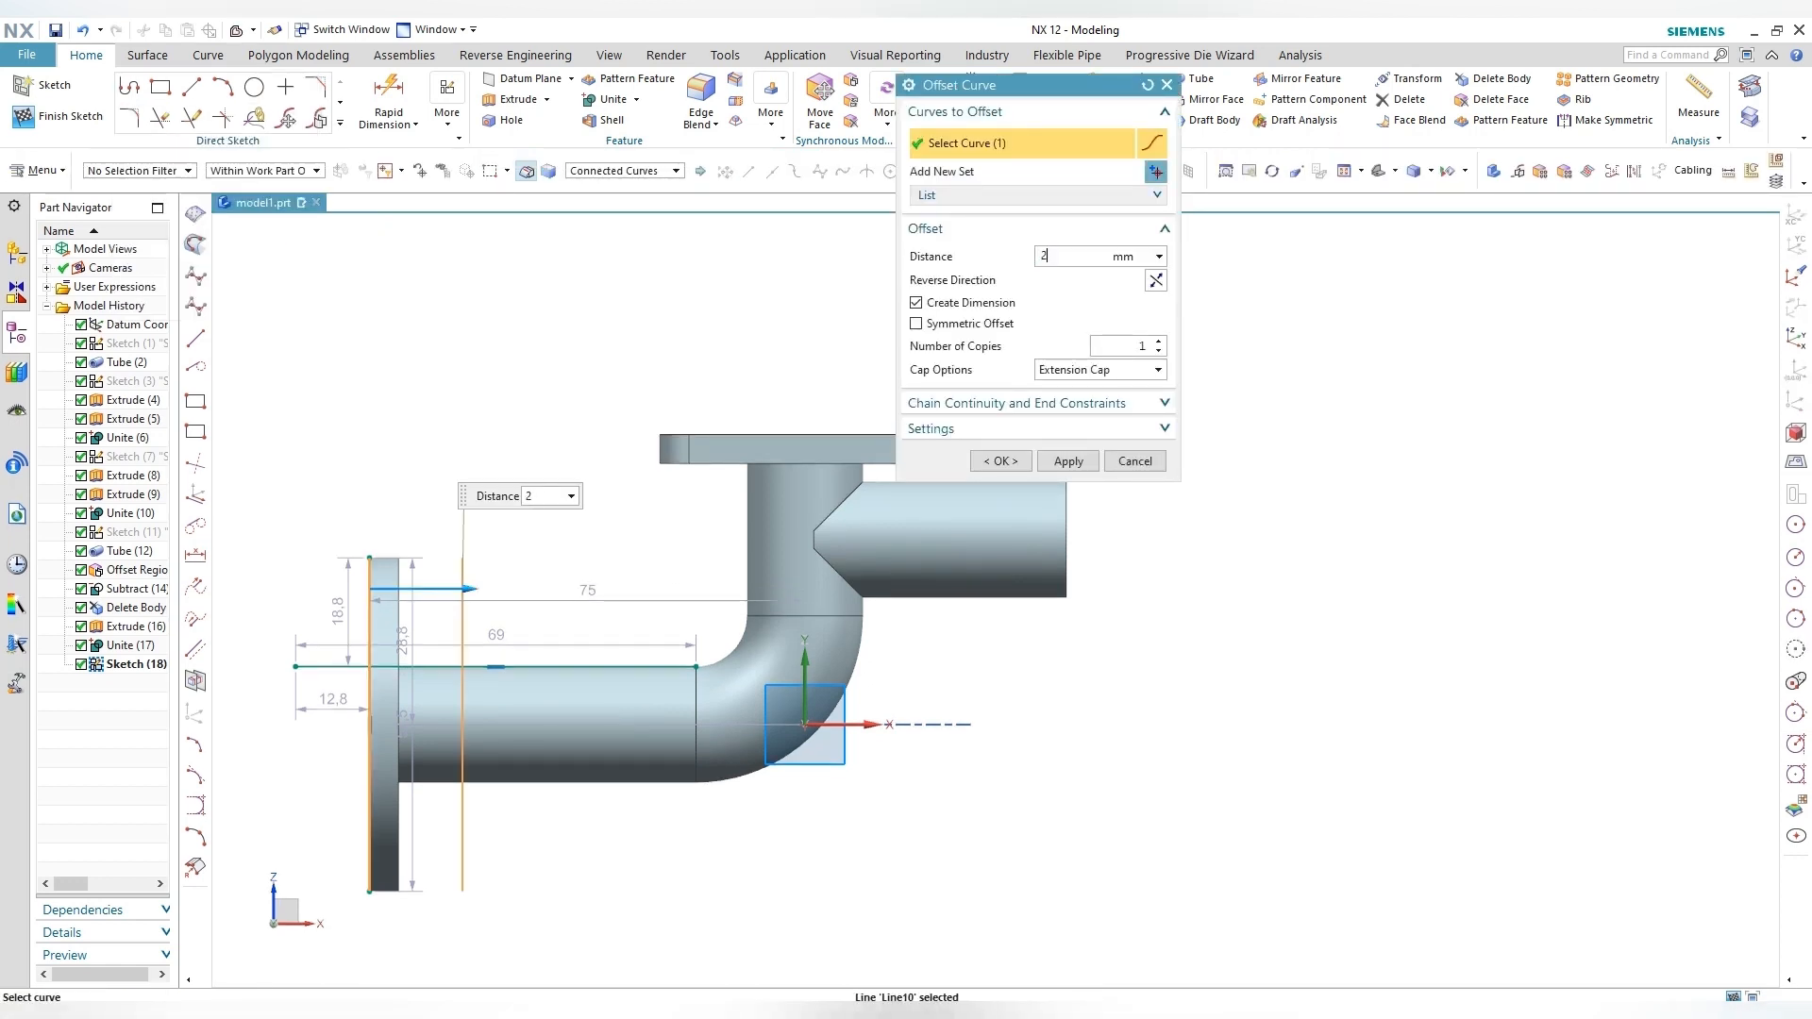
key("Return")
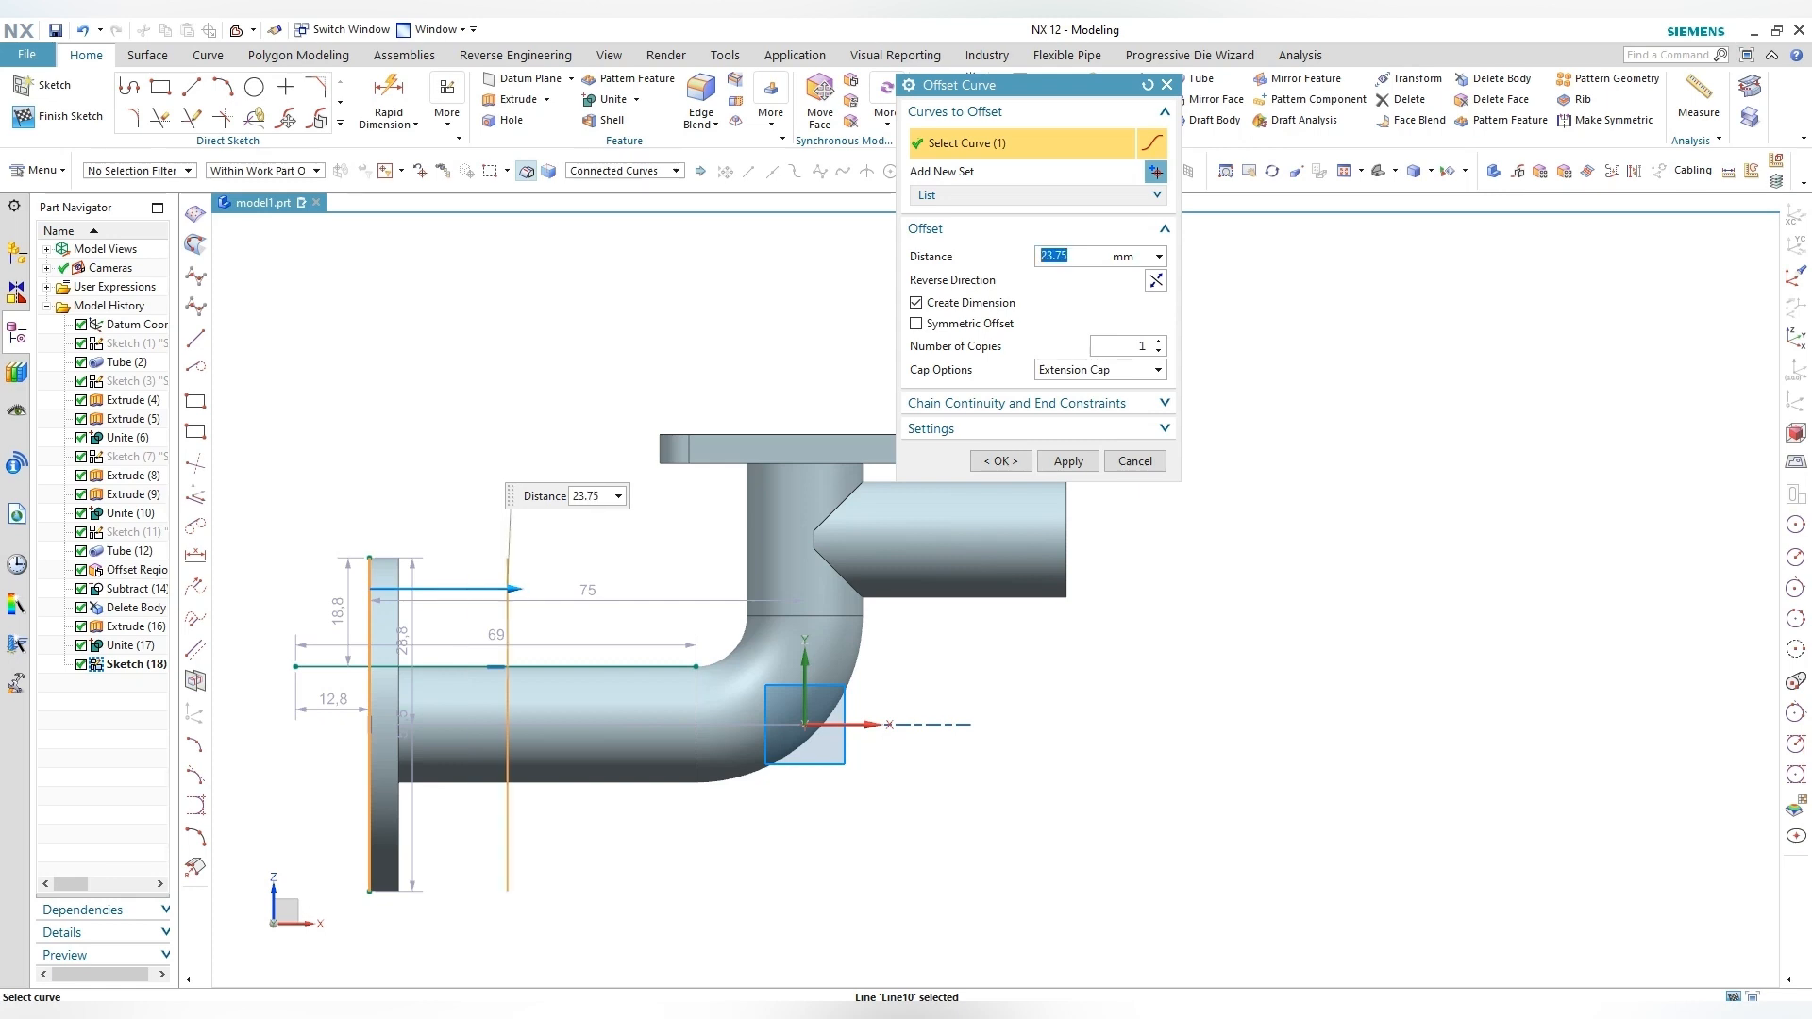
left_click(1002, 461)
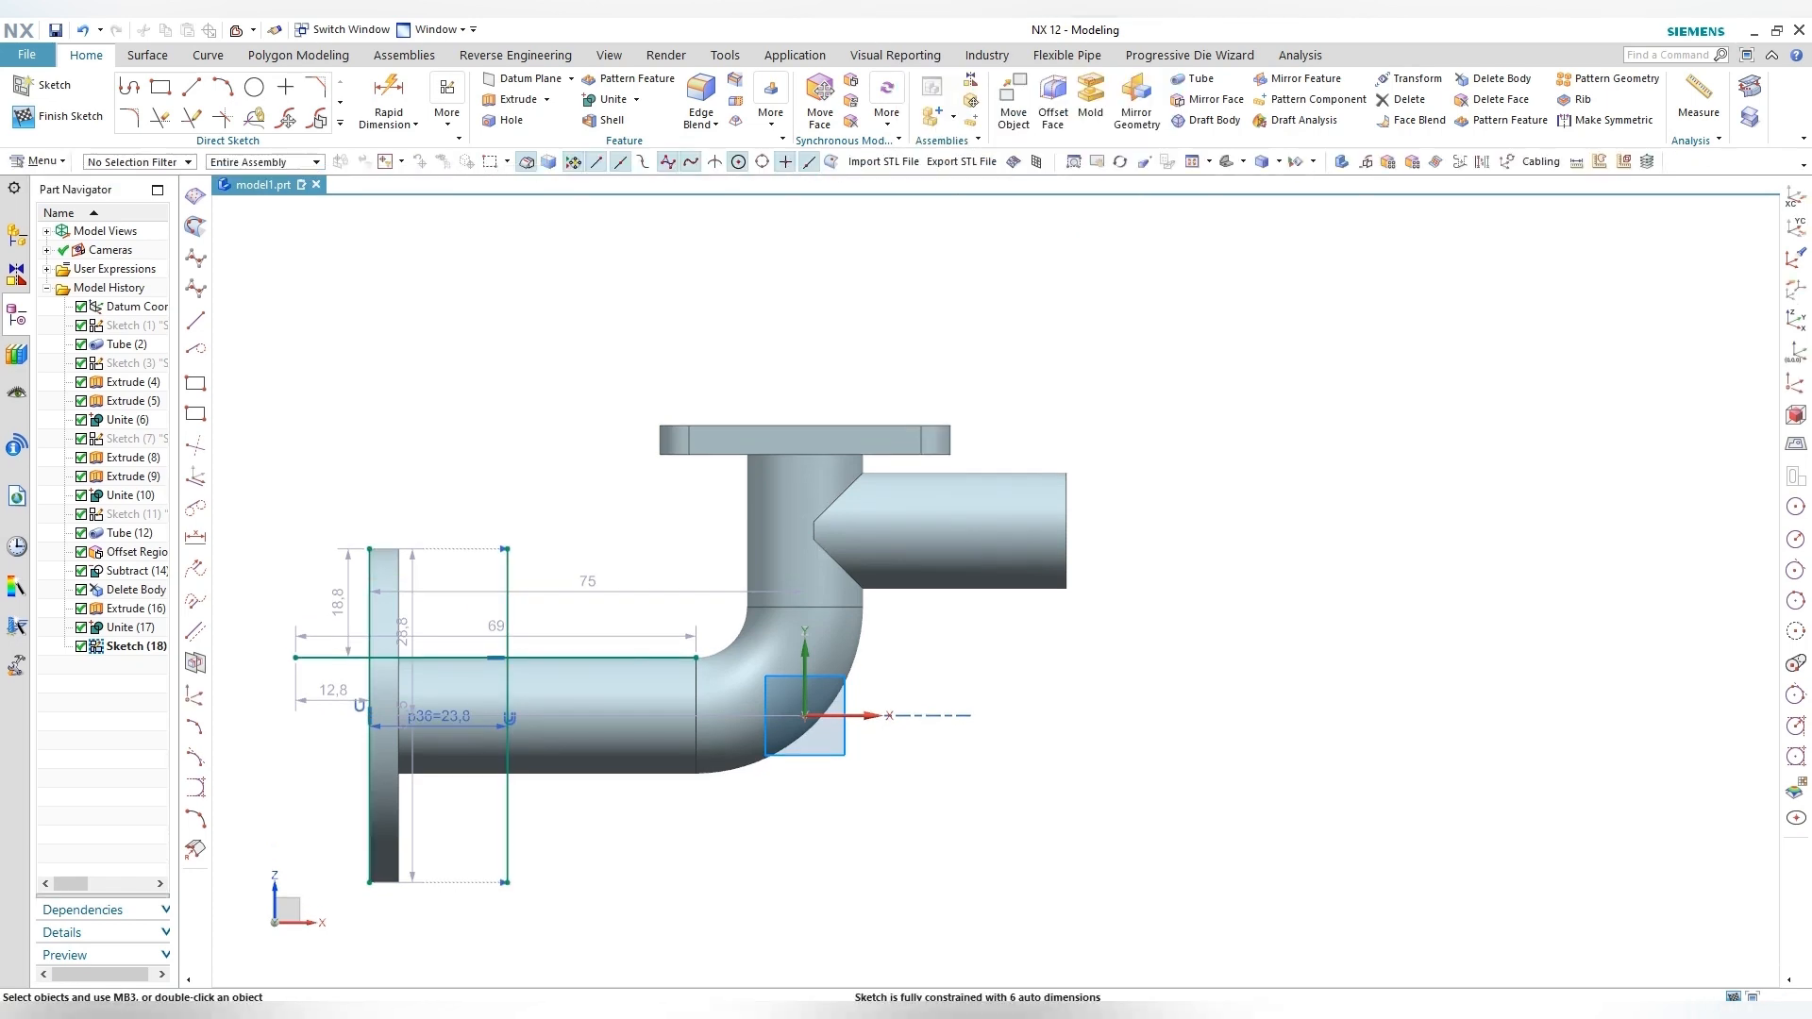
Step: Make a corner between the offset line and the horizontal line, keeping the part of the offset line above the pipe
left_click(224, 118)
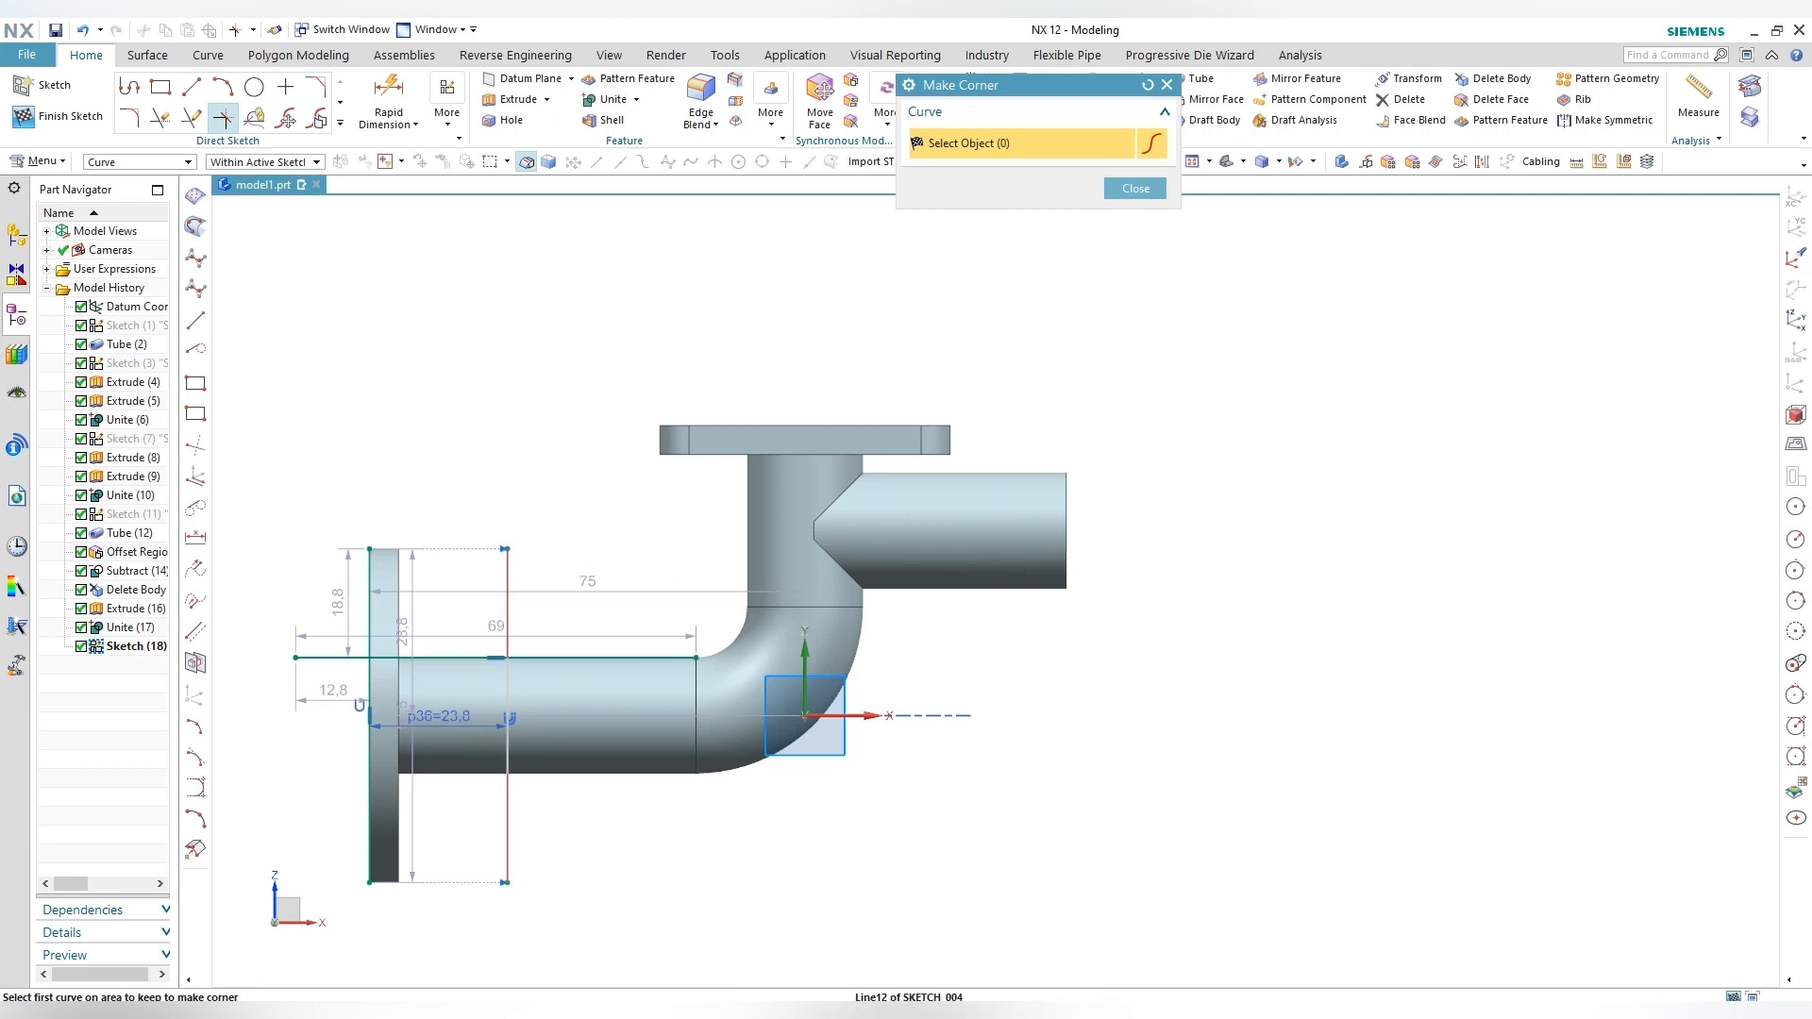
left_click(507, 606)
left_click(449, 658)
key("Escape")
Step: Convert the horizontal line and the vertical line on the flange face to reference lines
right_click(490, 657)
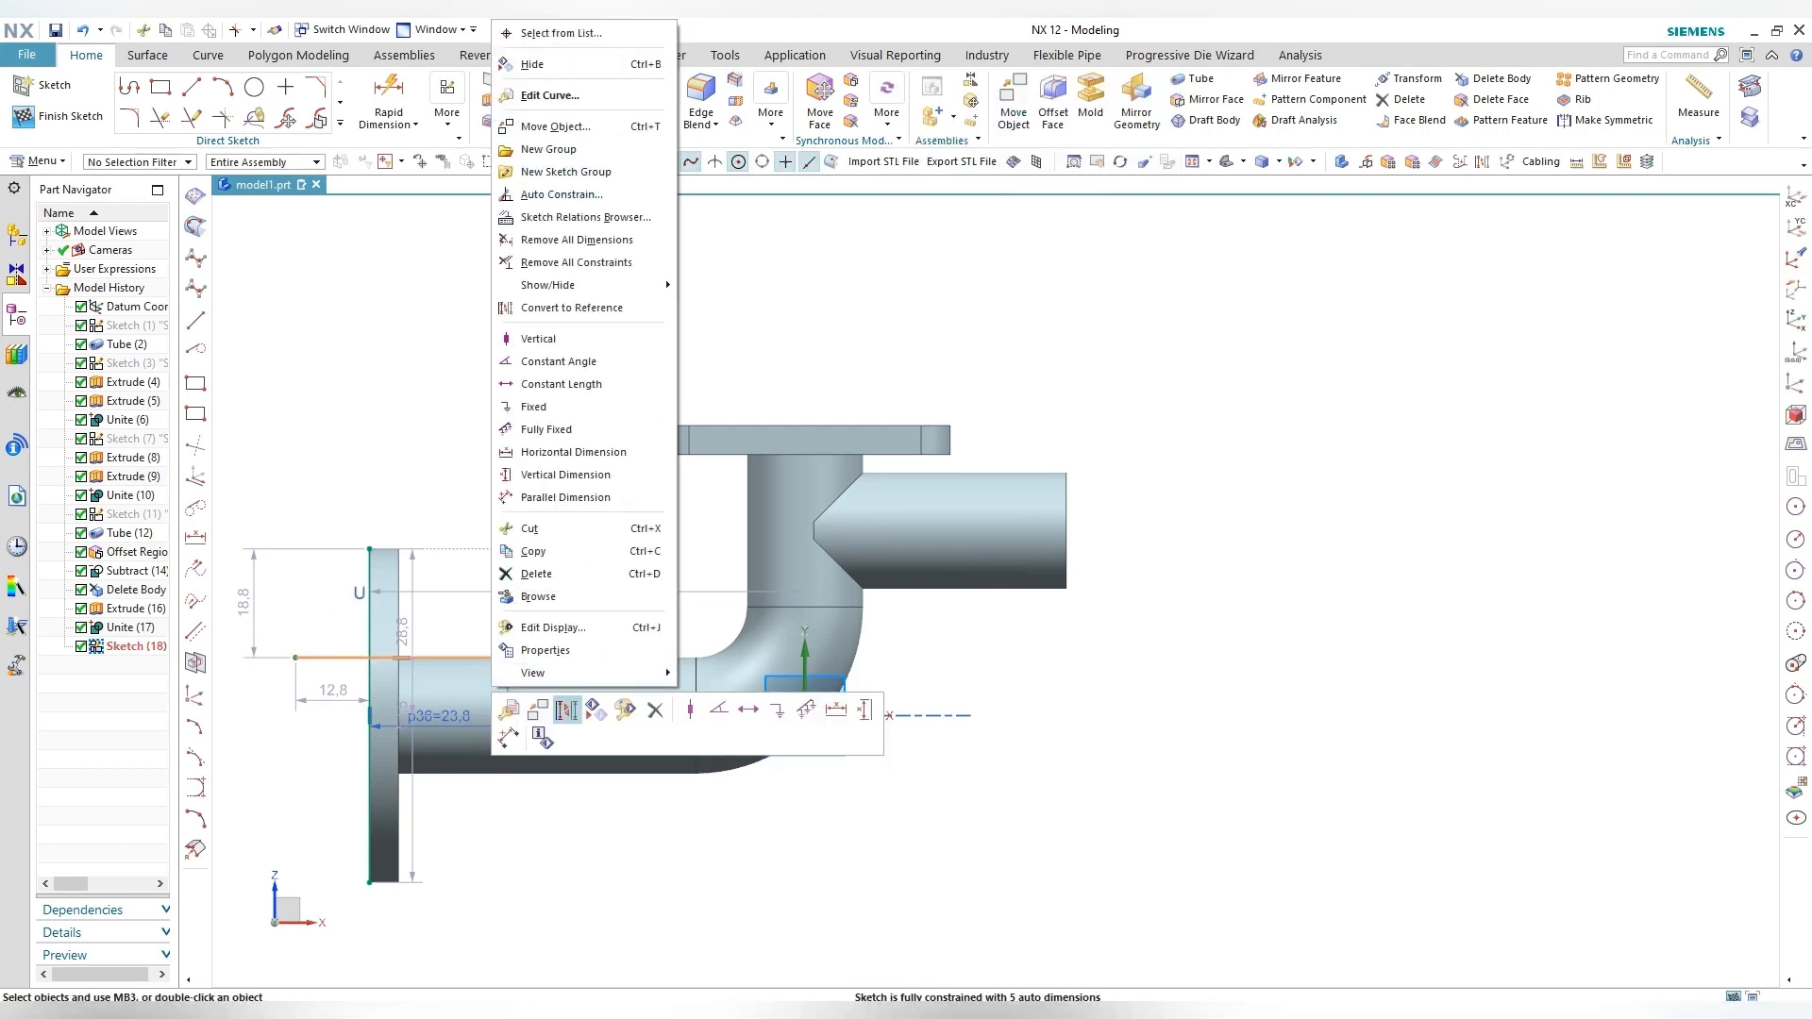
left_click(567, 708)
right_click(369, 665)
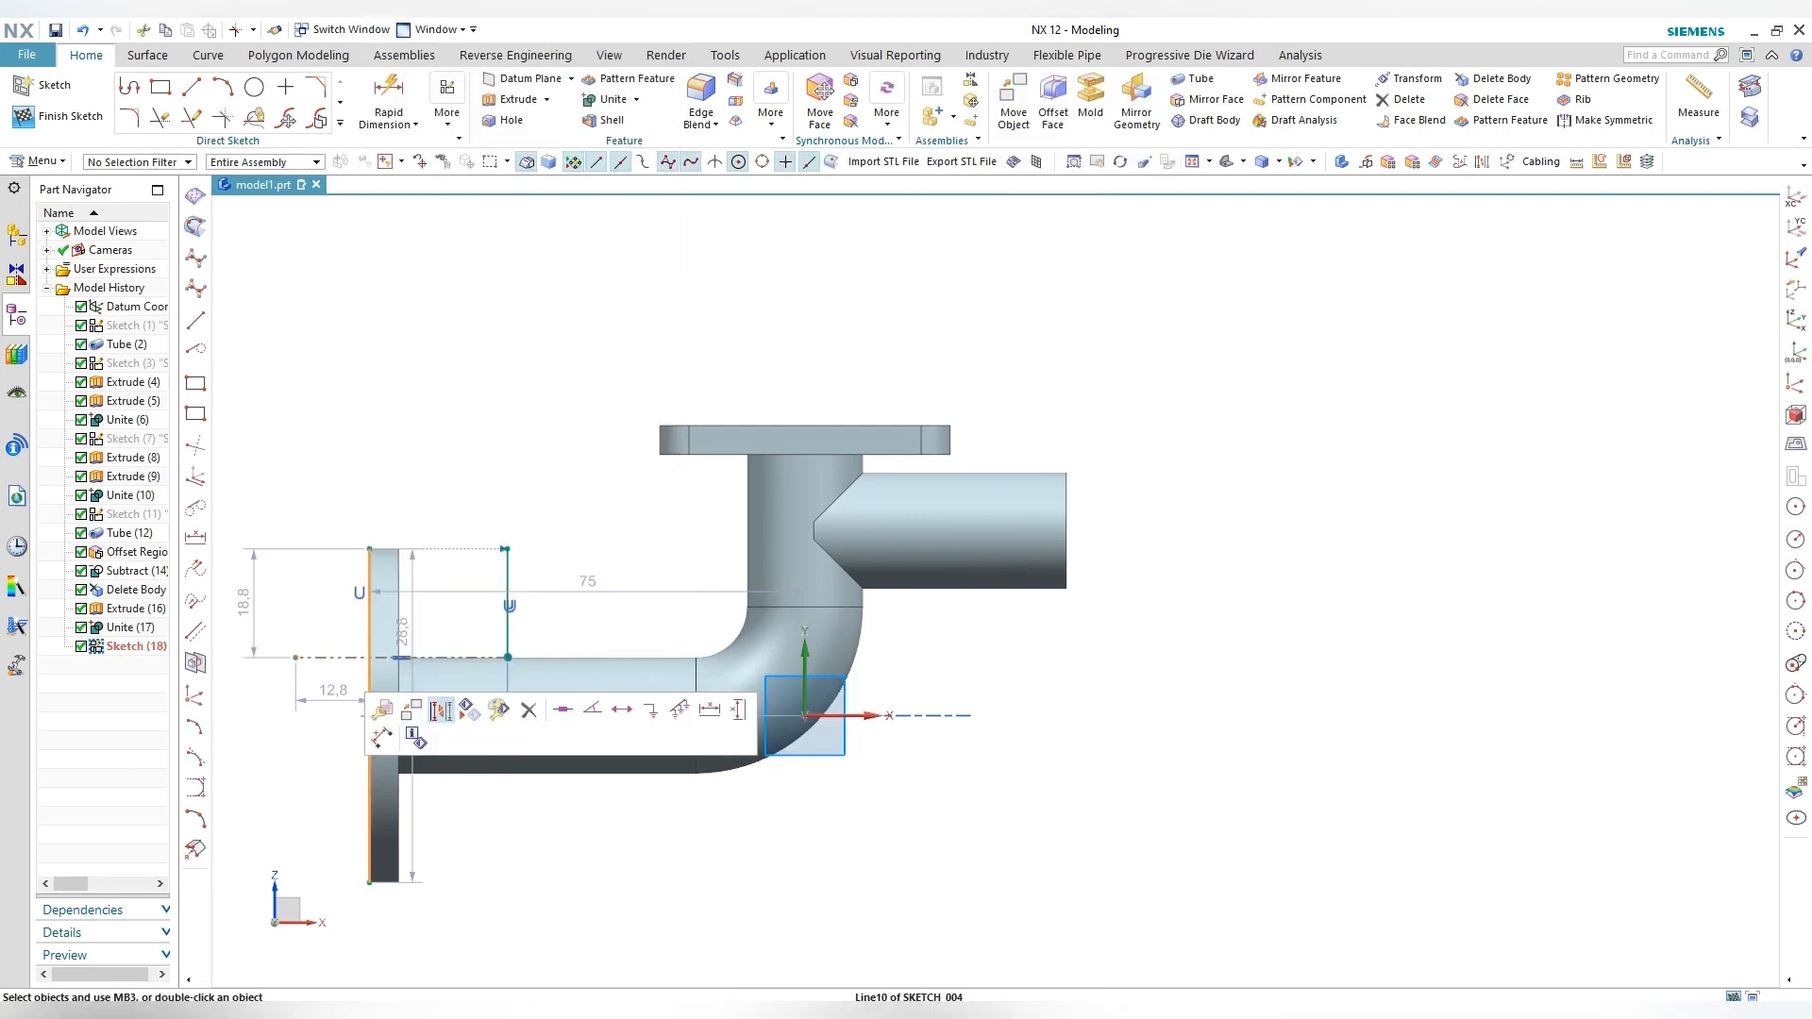
left_click(446, 716)
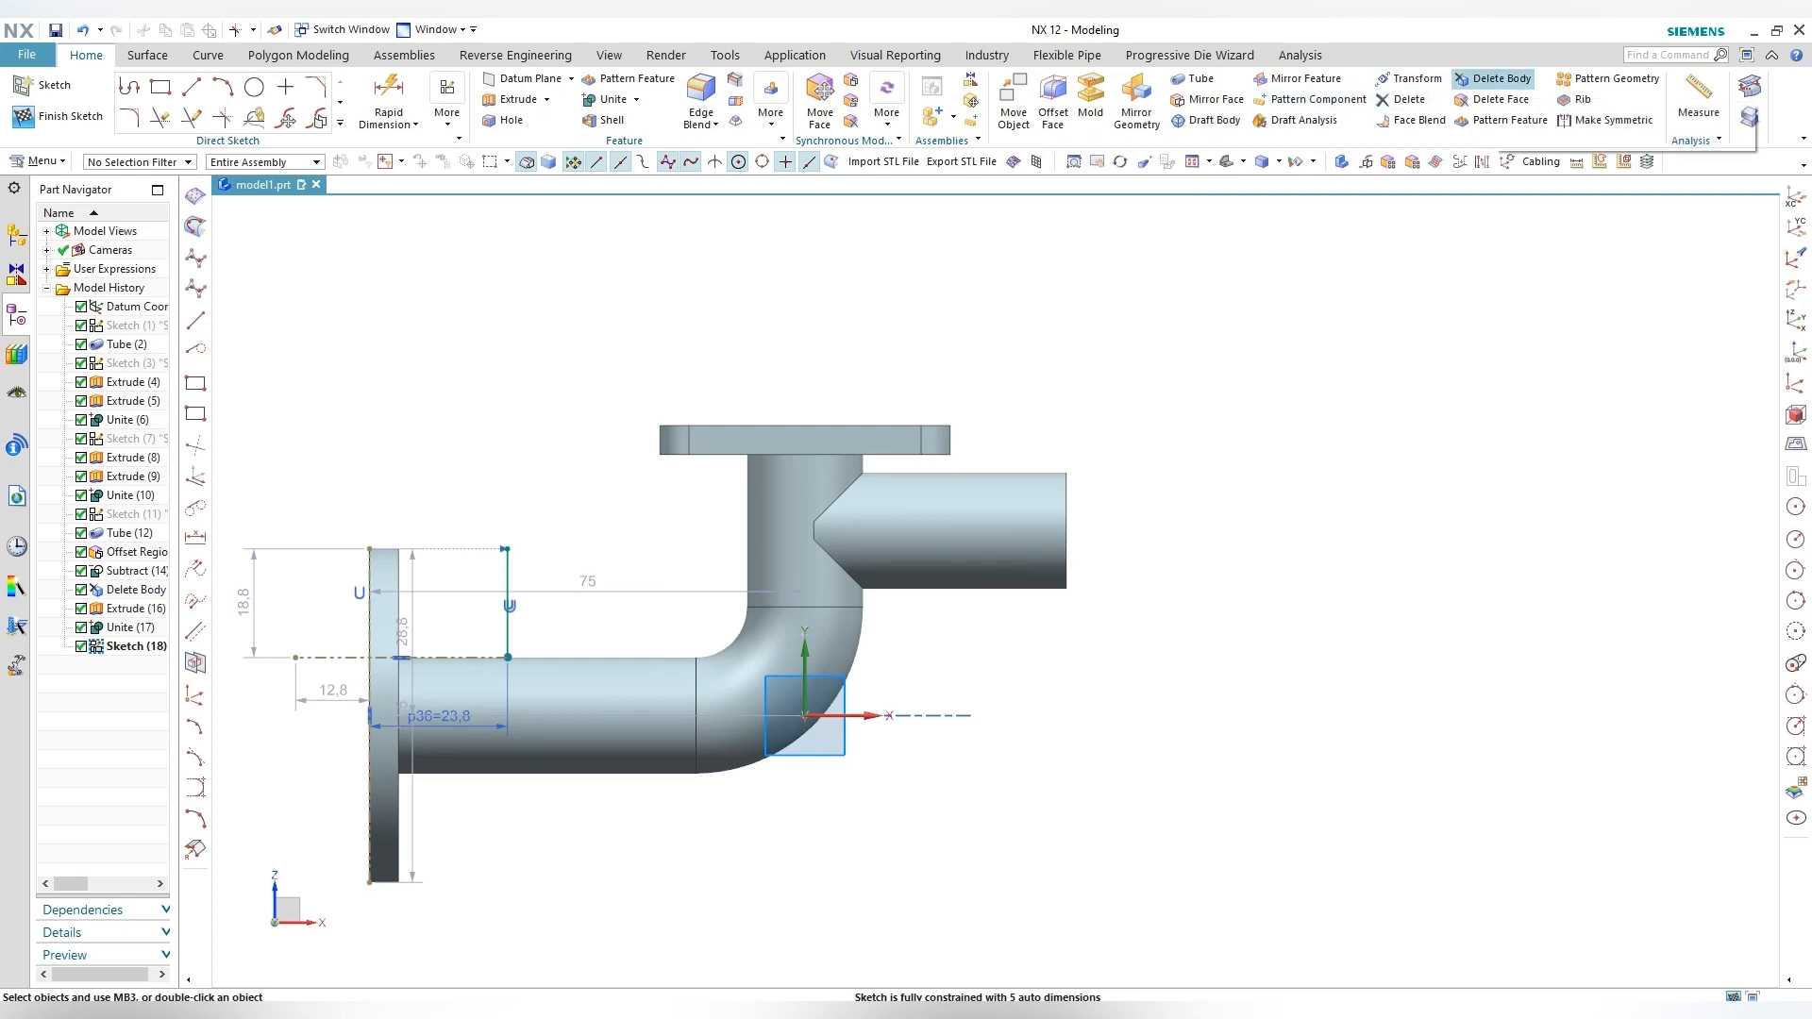
Step: Create a tube along the short vertical line with a 20 mm outer and 15 mm inner diameter
left_click(1195, 79)
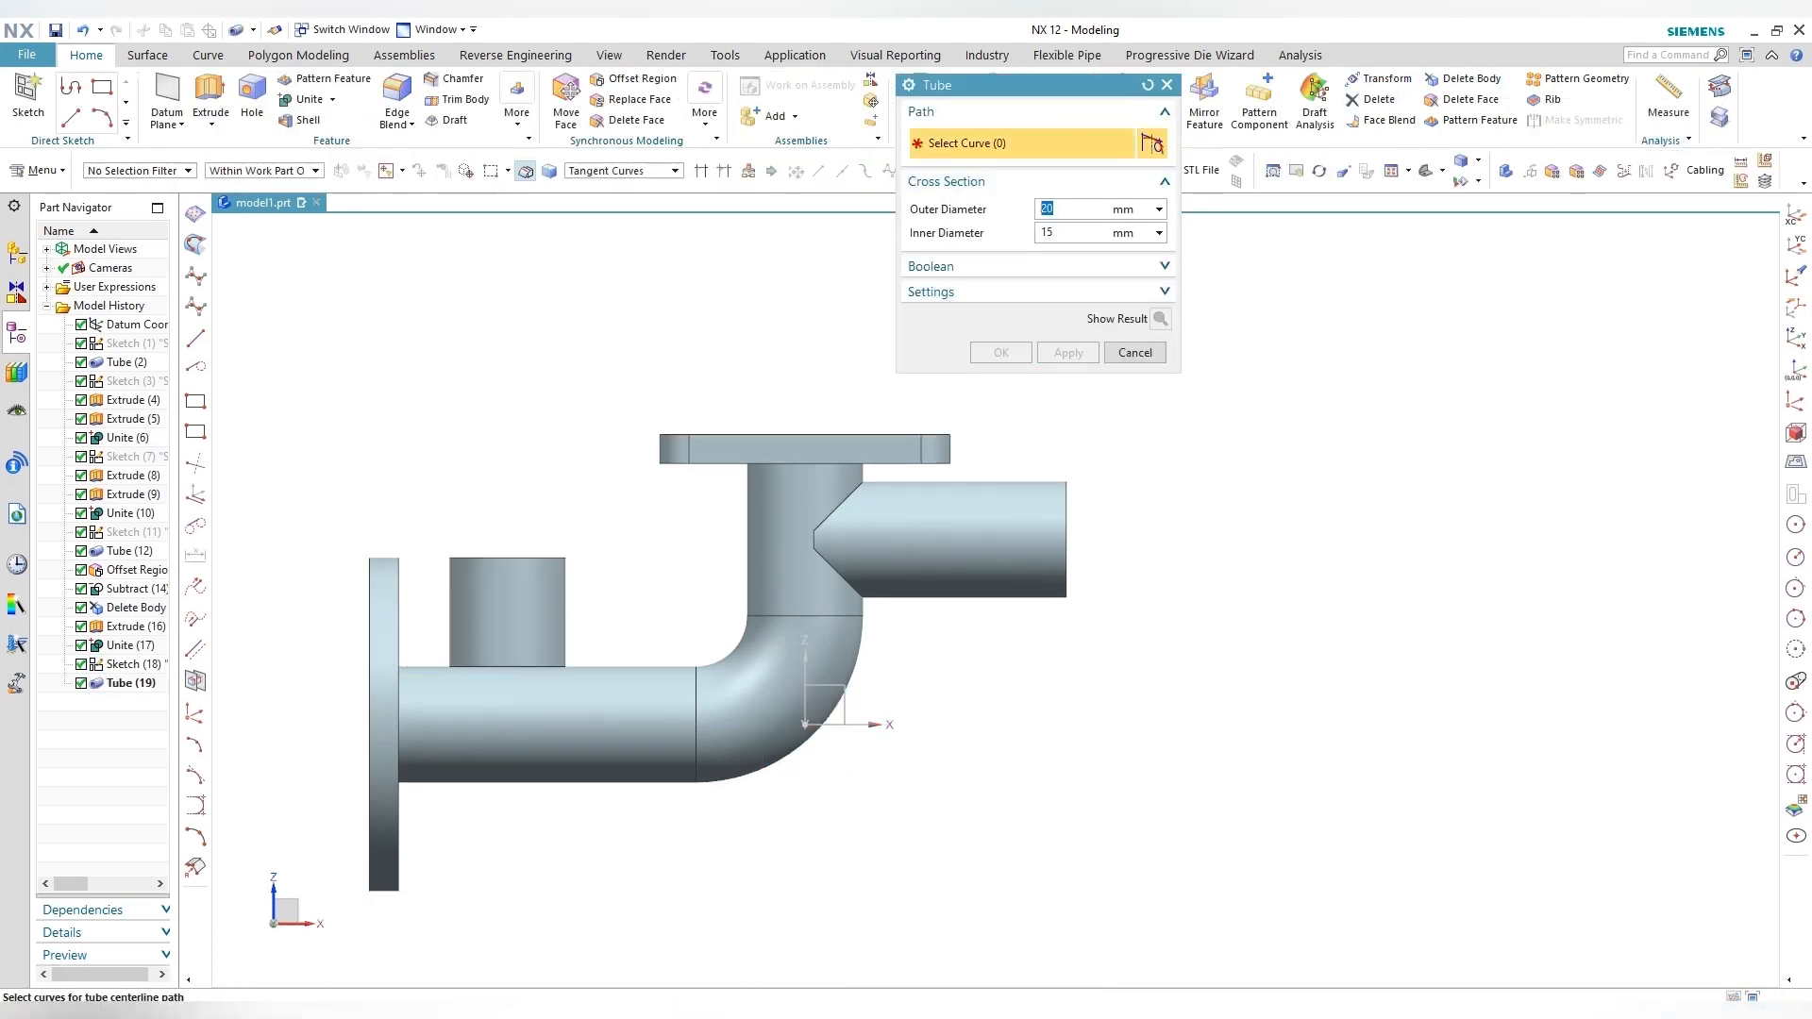
left_click(1135, 352)
Step: Offset the lower end face of the new vertical tube 8.5 mm down into the horizontal pipe
middle_click_drag(854, 451, 929, 385)
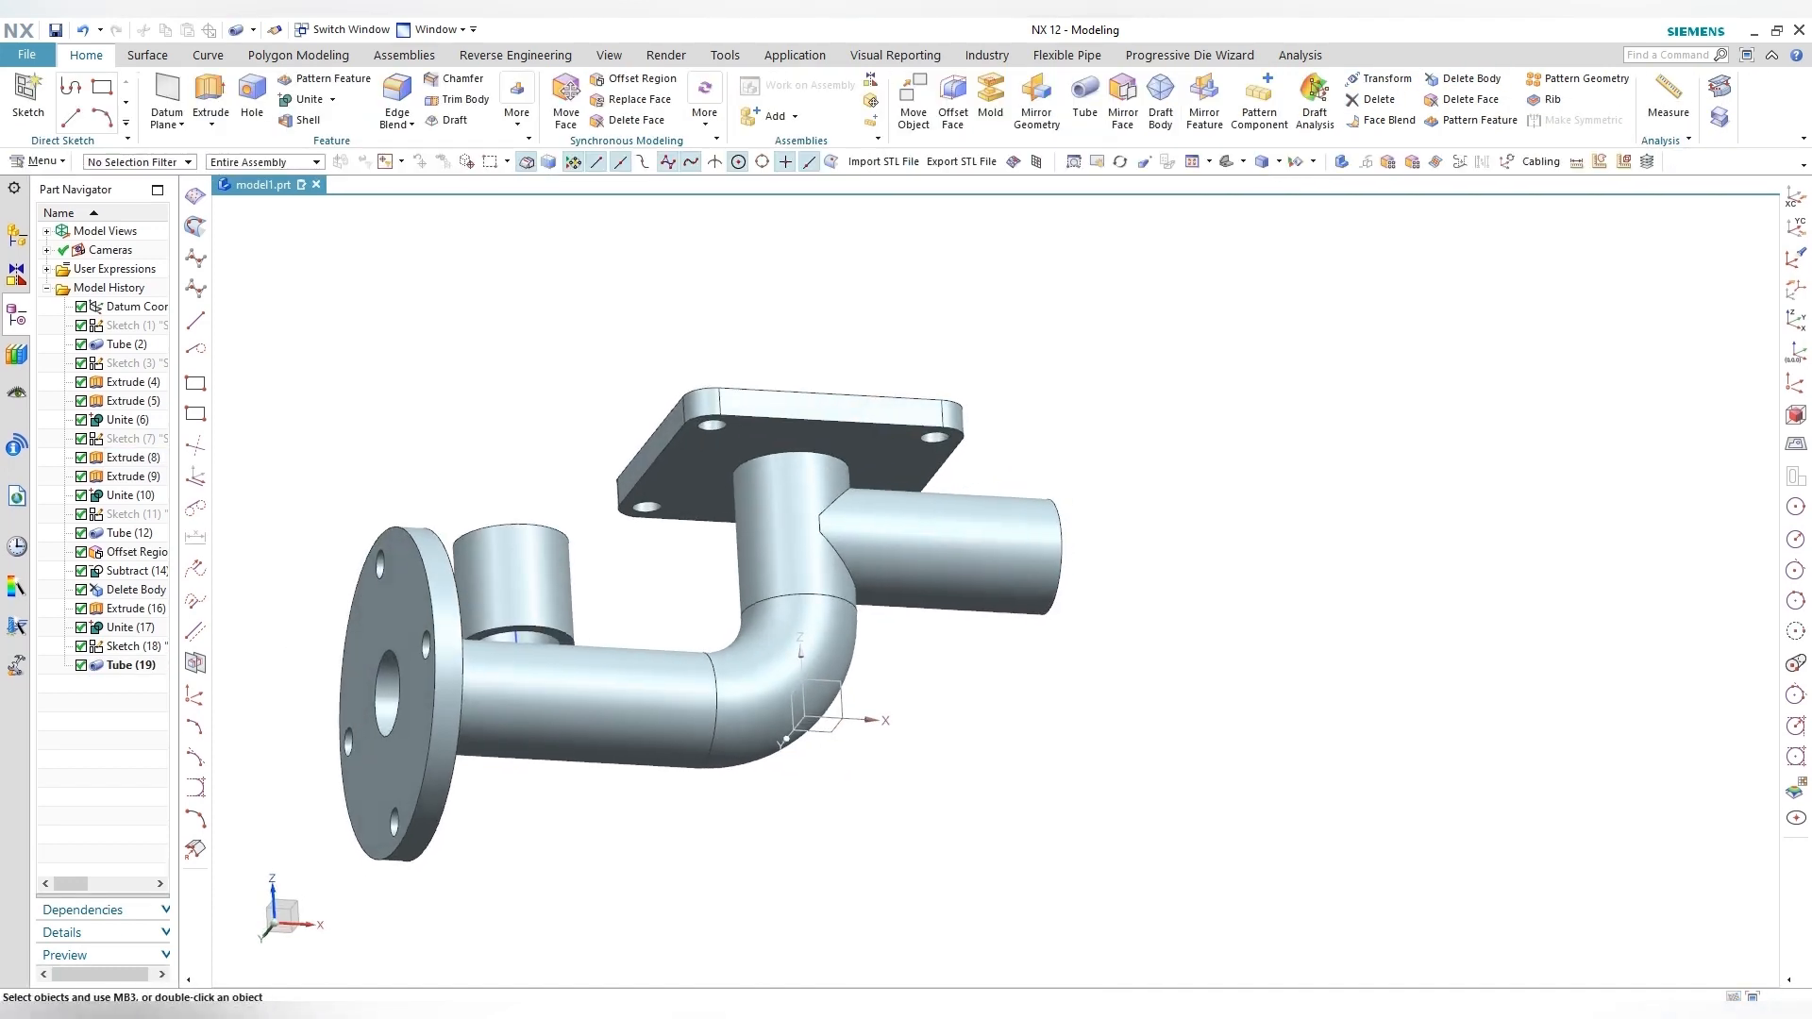
left_click(634, 79)
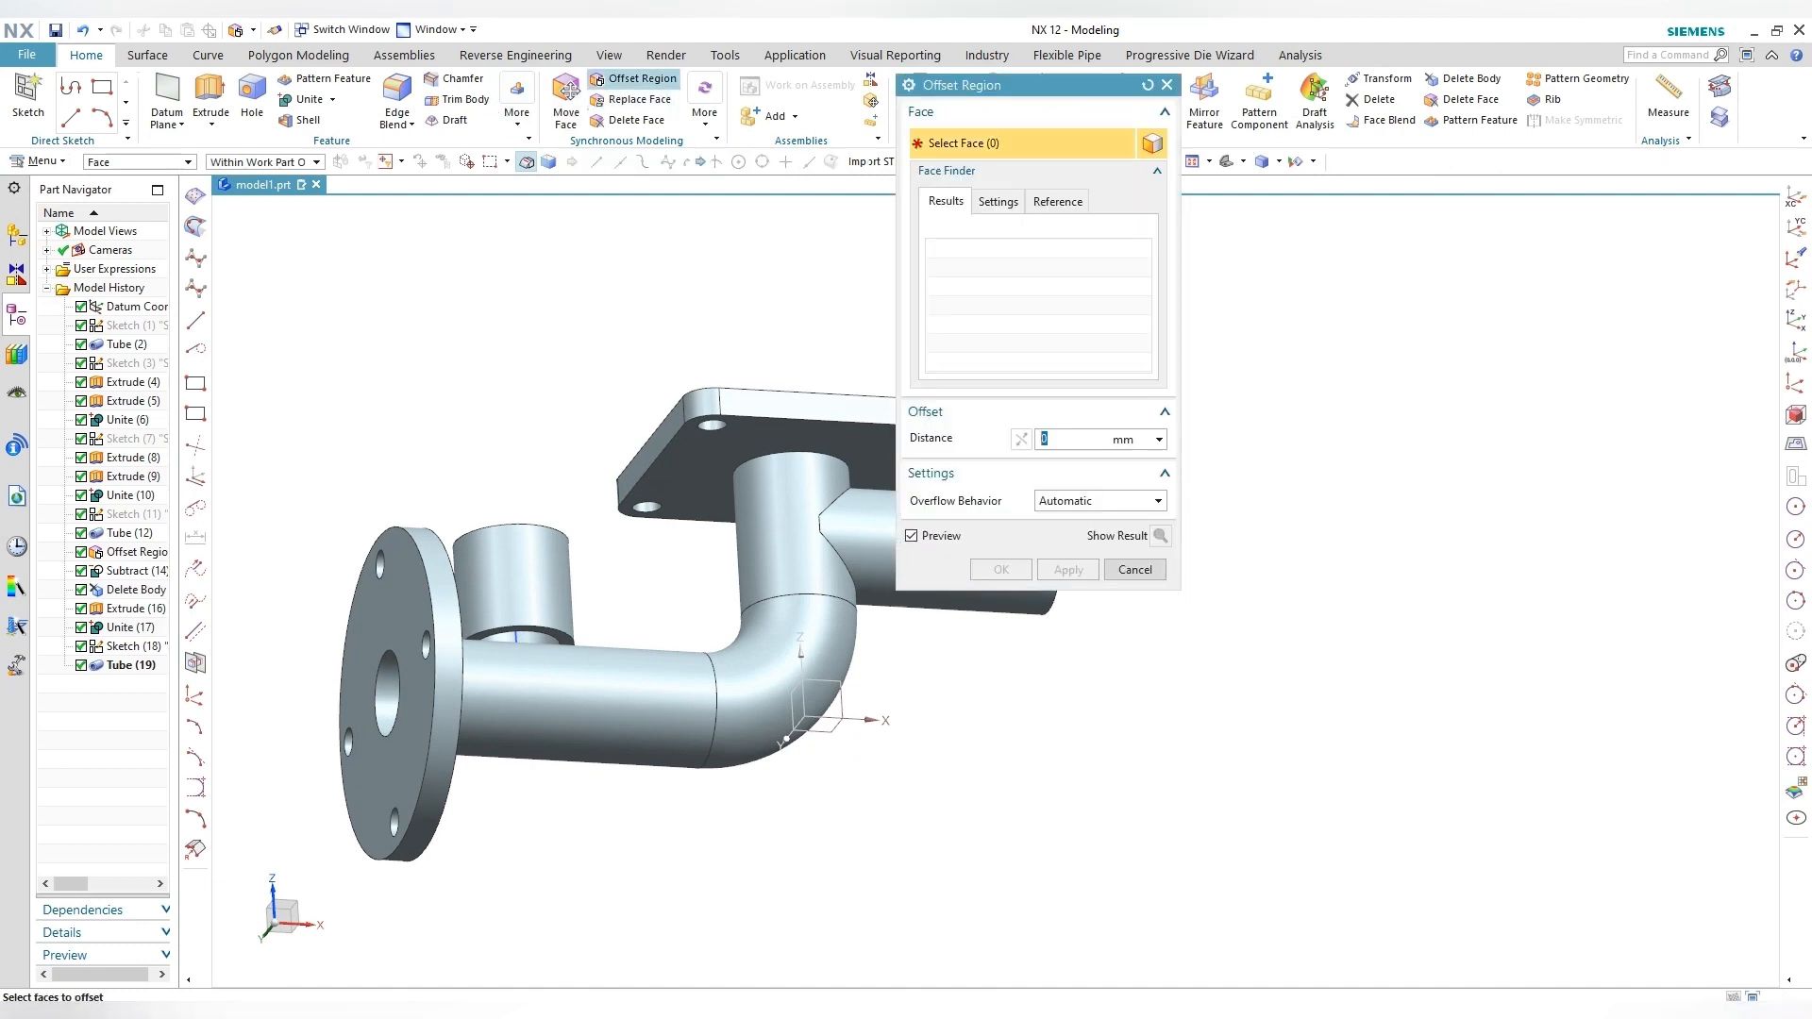
scroll(552, 627, "up", 5)
left_click(582, 640)
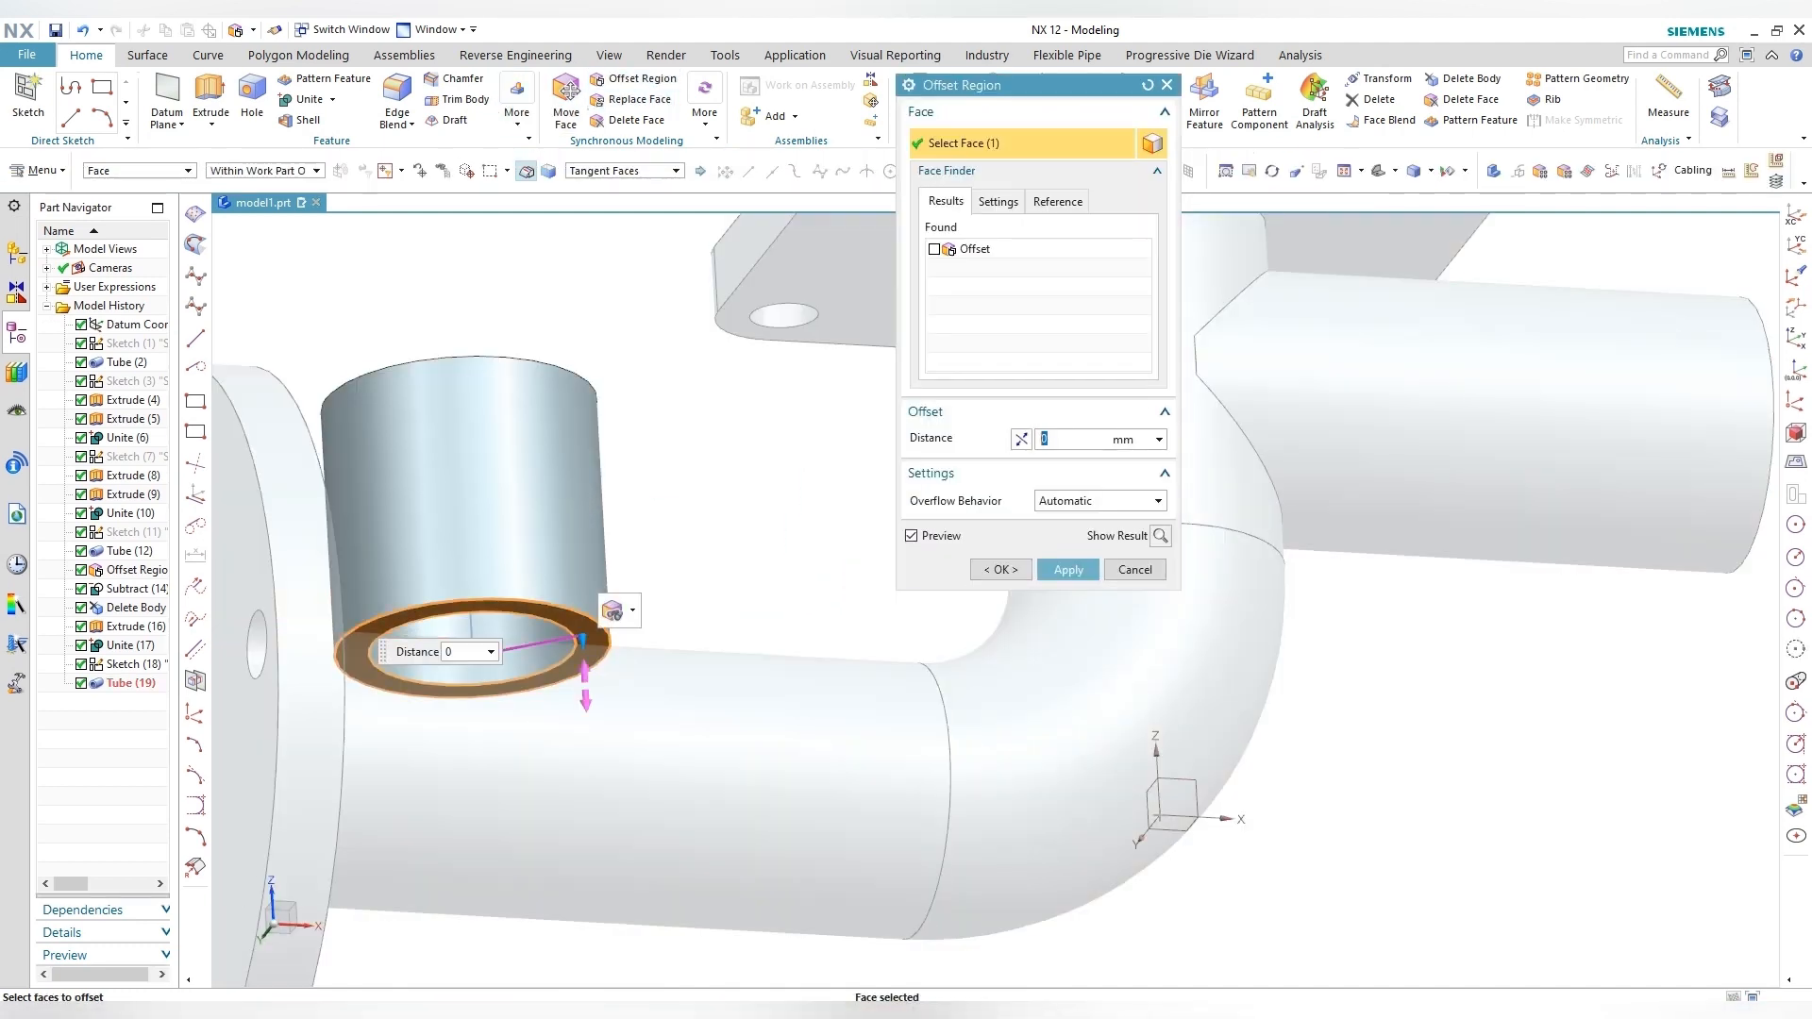
type("4")
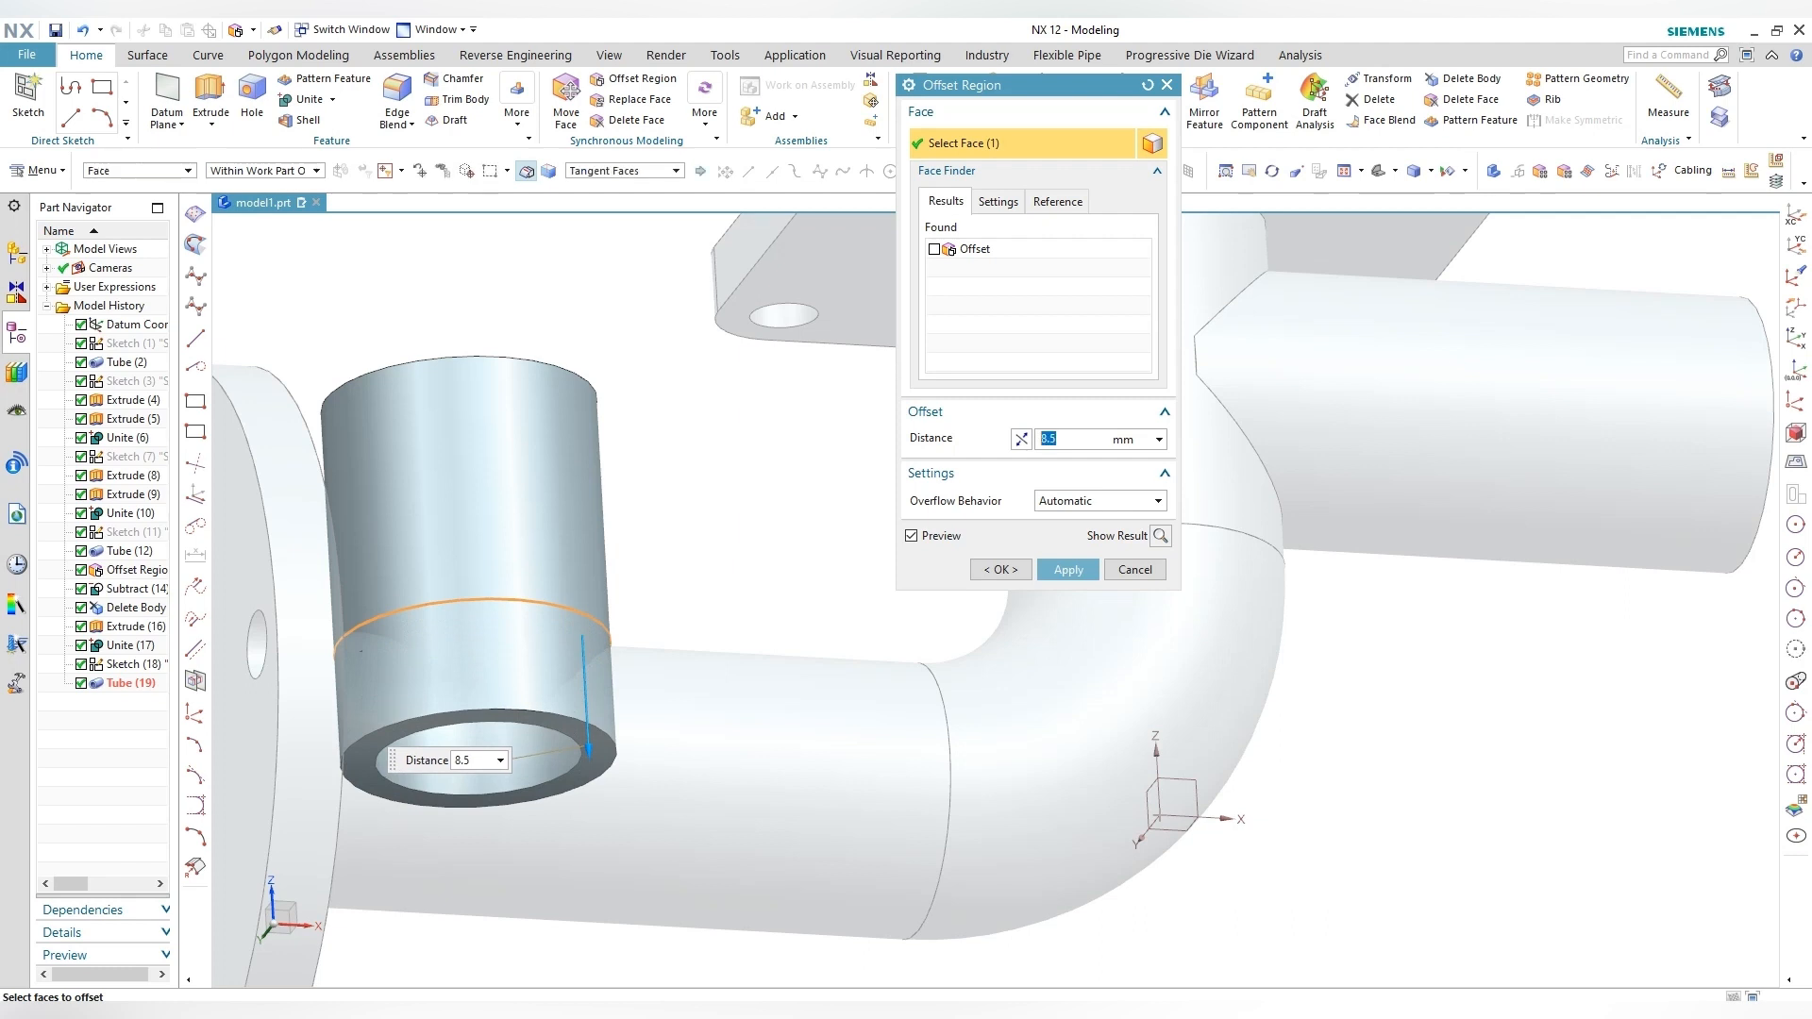
key("Return")
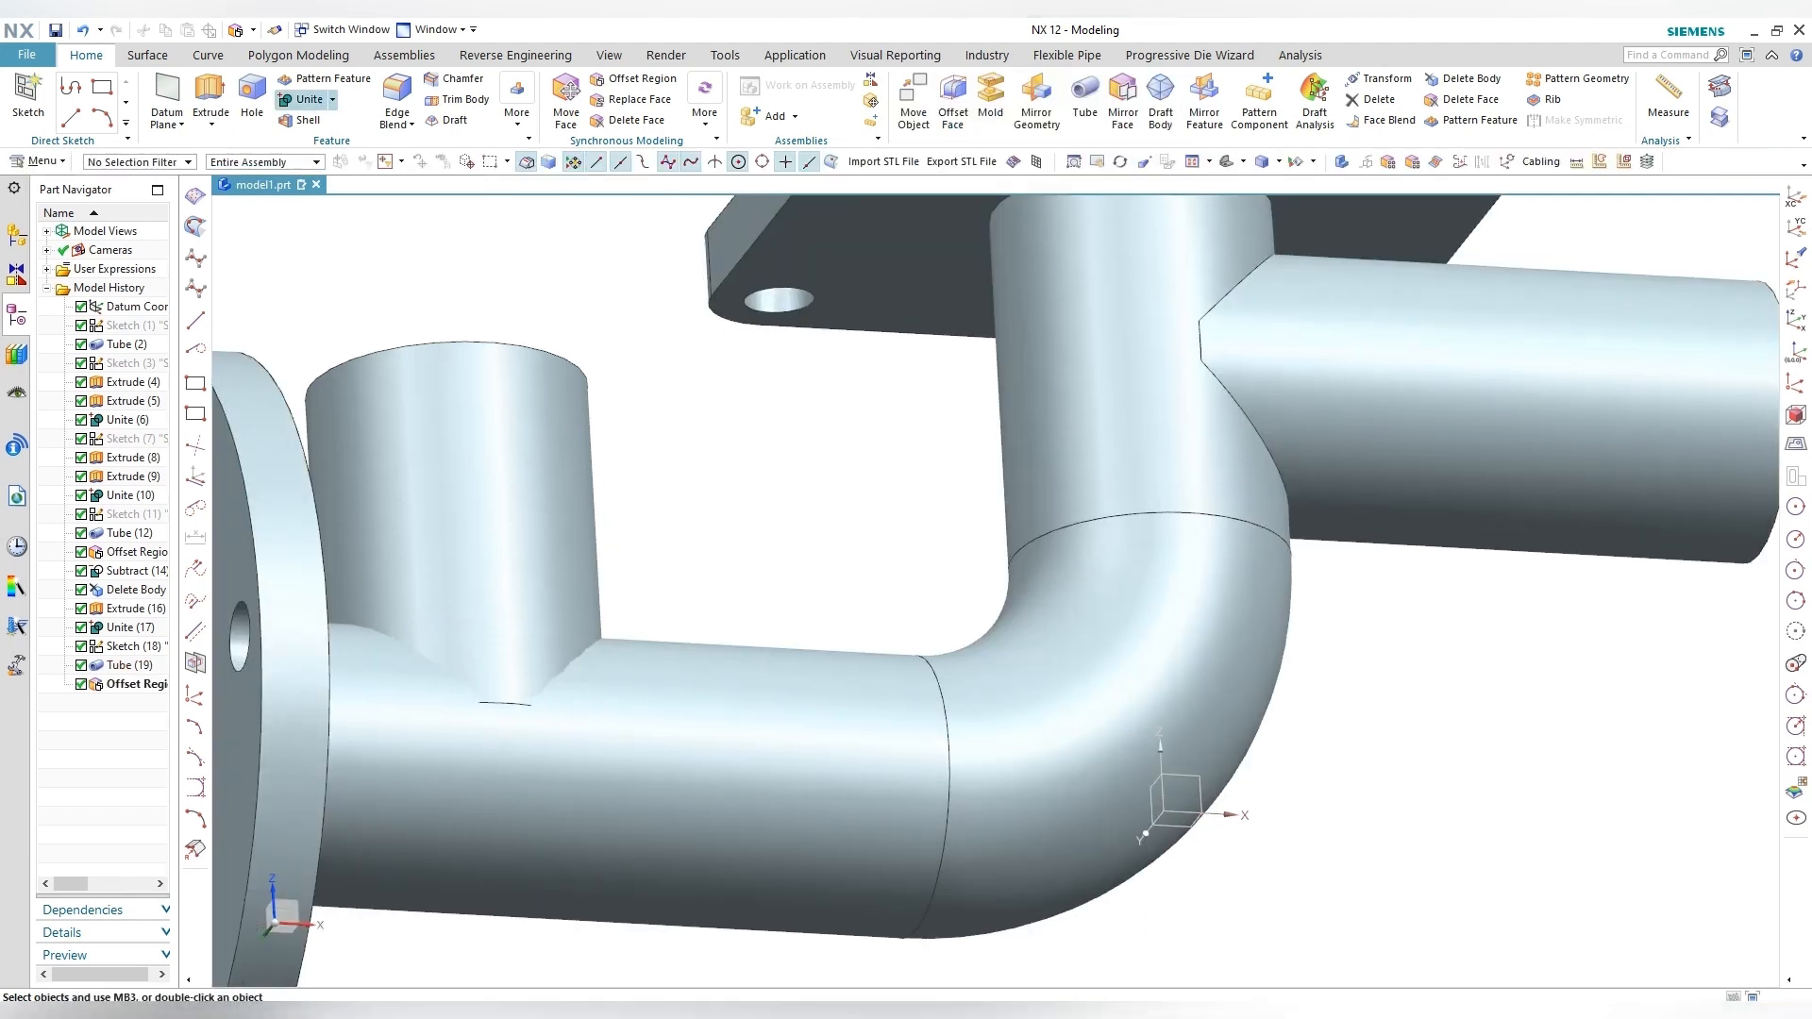
Step: Subtract the new vertical tube from the flanged pipe body, keeping the tube as the tool body
left_click(325, 147)
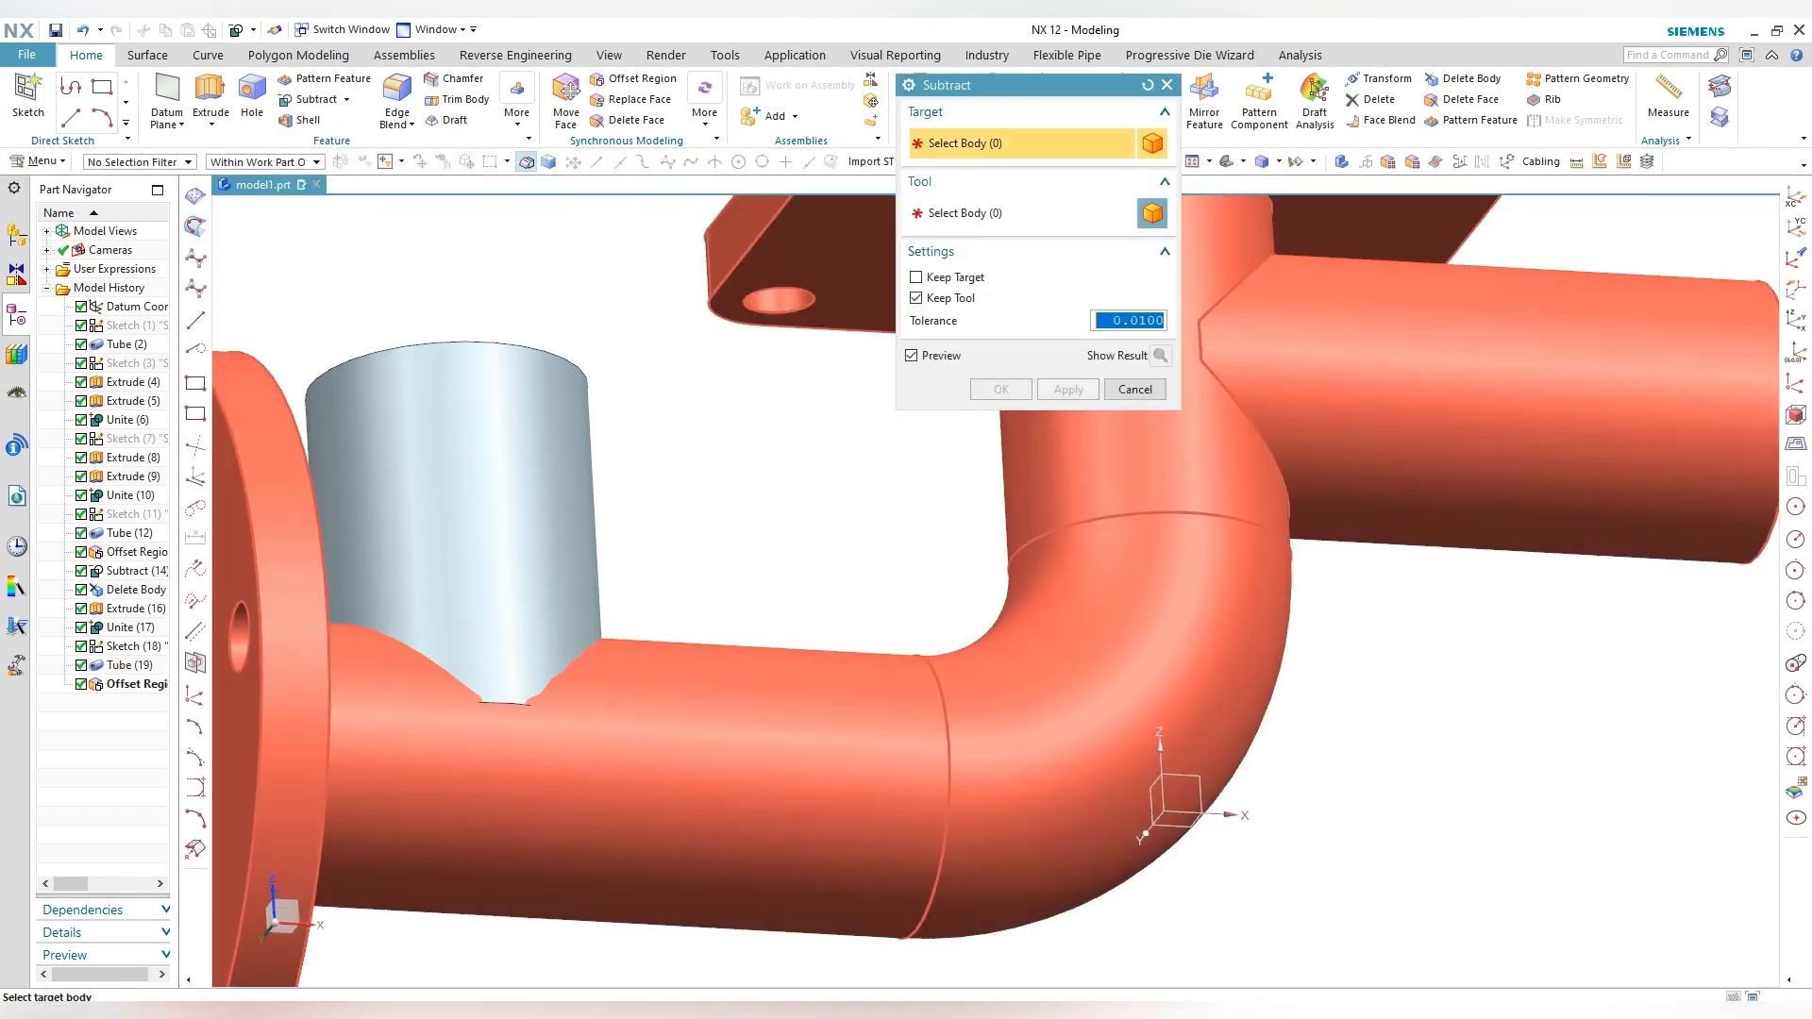
left_click(1195, 340)
left_click(580, 509)
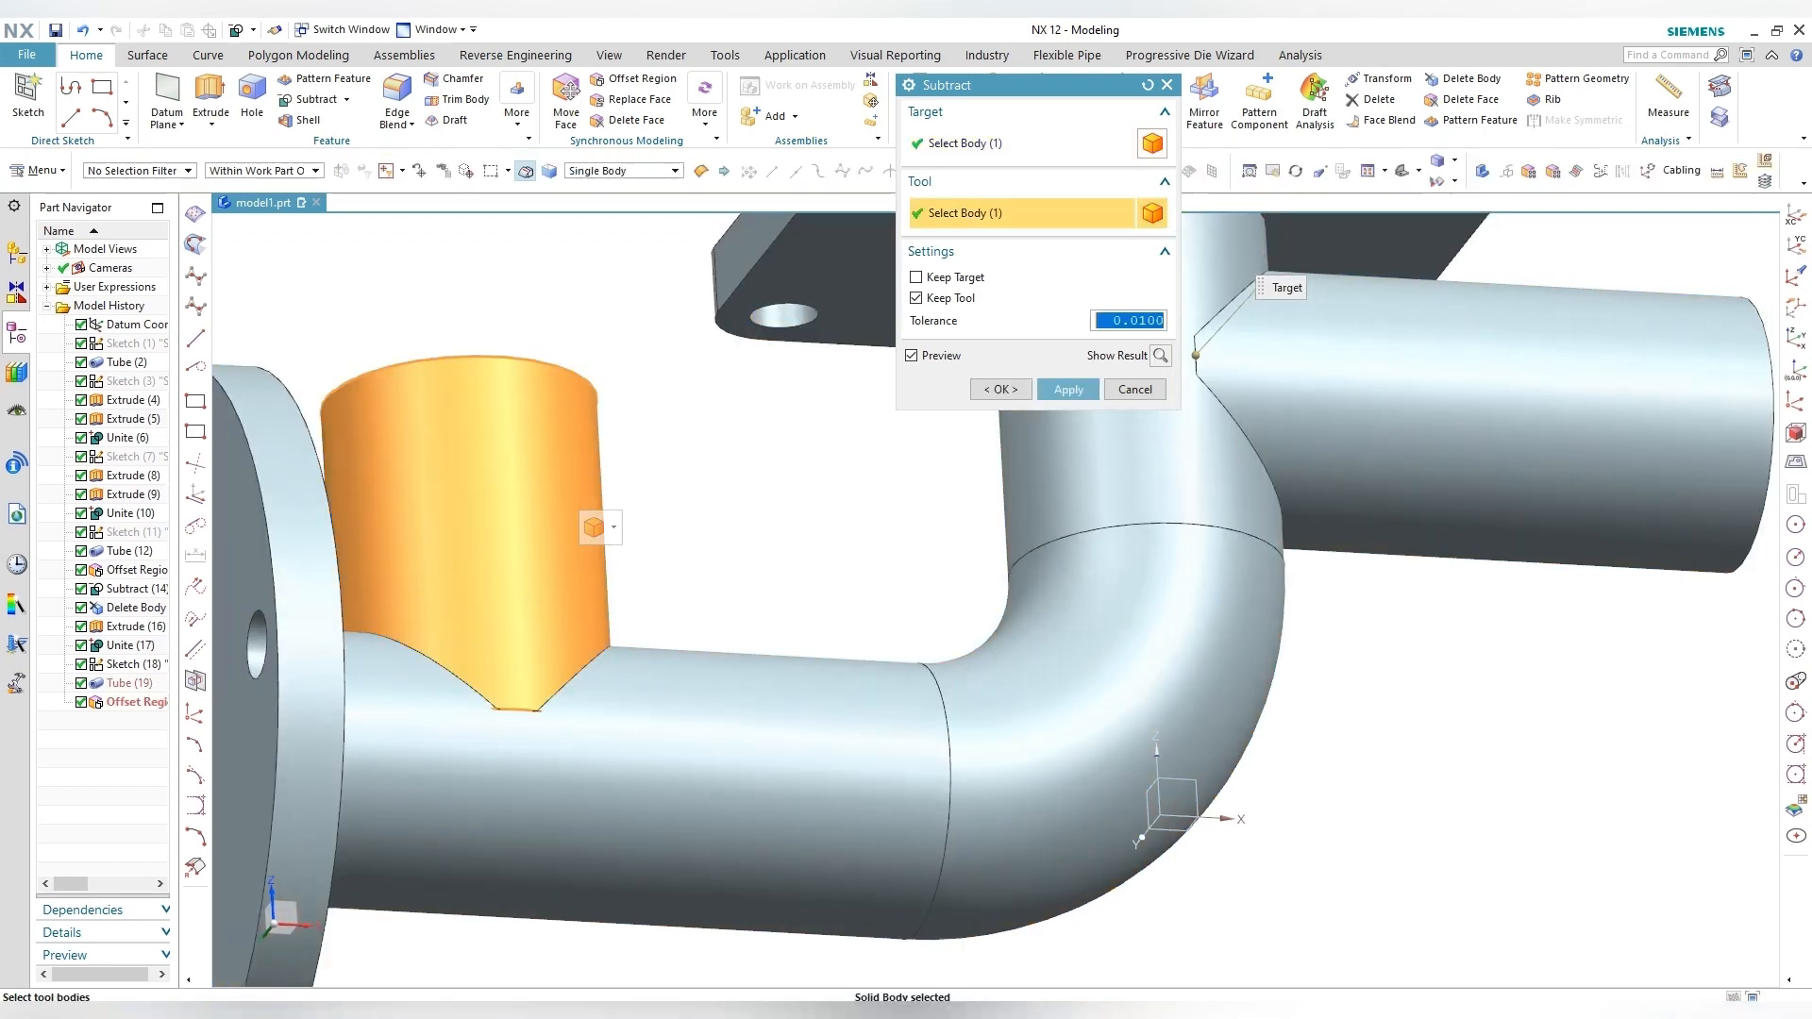
middle_click(585, 512)
middle_click(642, 512)
Step: Try to delete the piece of the vertical tube that protrudes into the horizontal pipe's bore
scroll(715, 510, "down", 3)
middle_click_drag(714, 510, 929, 500)
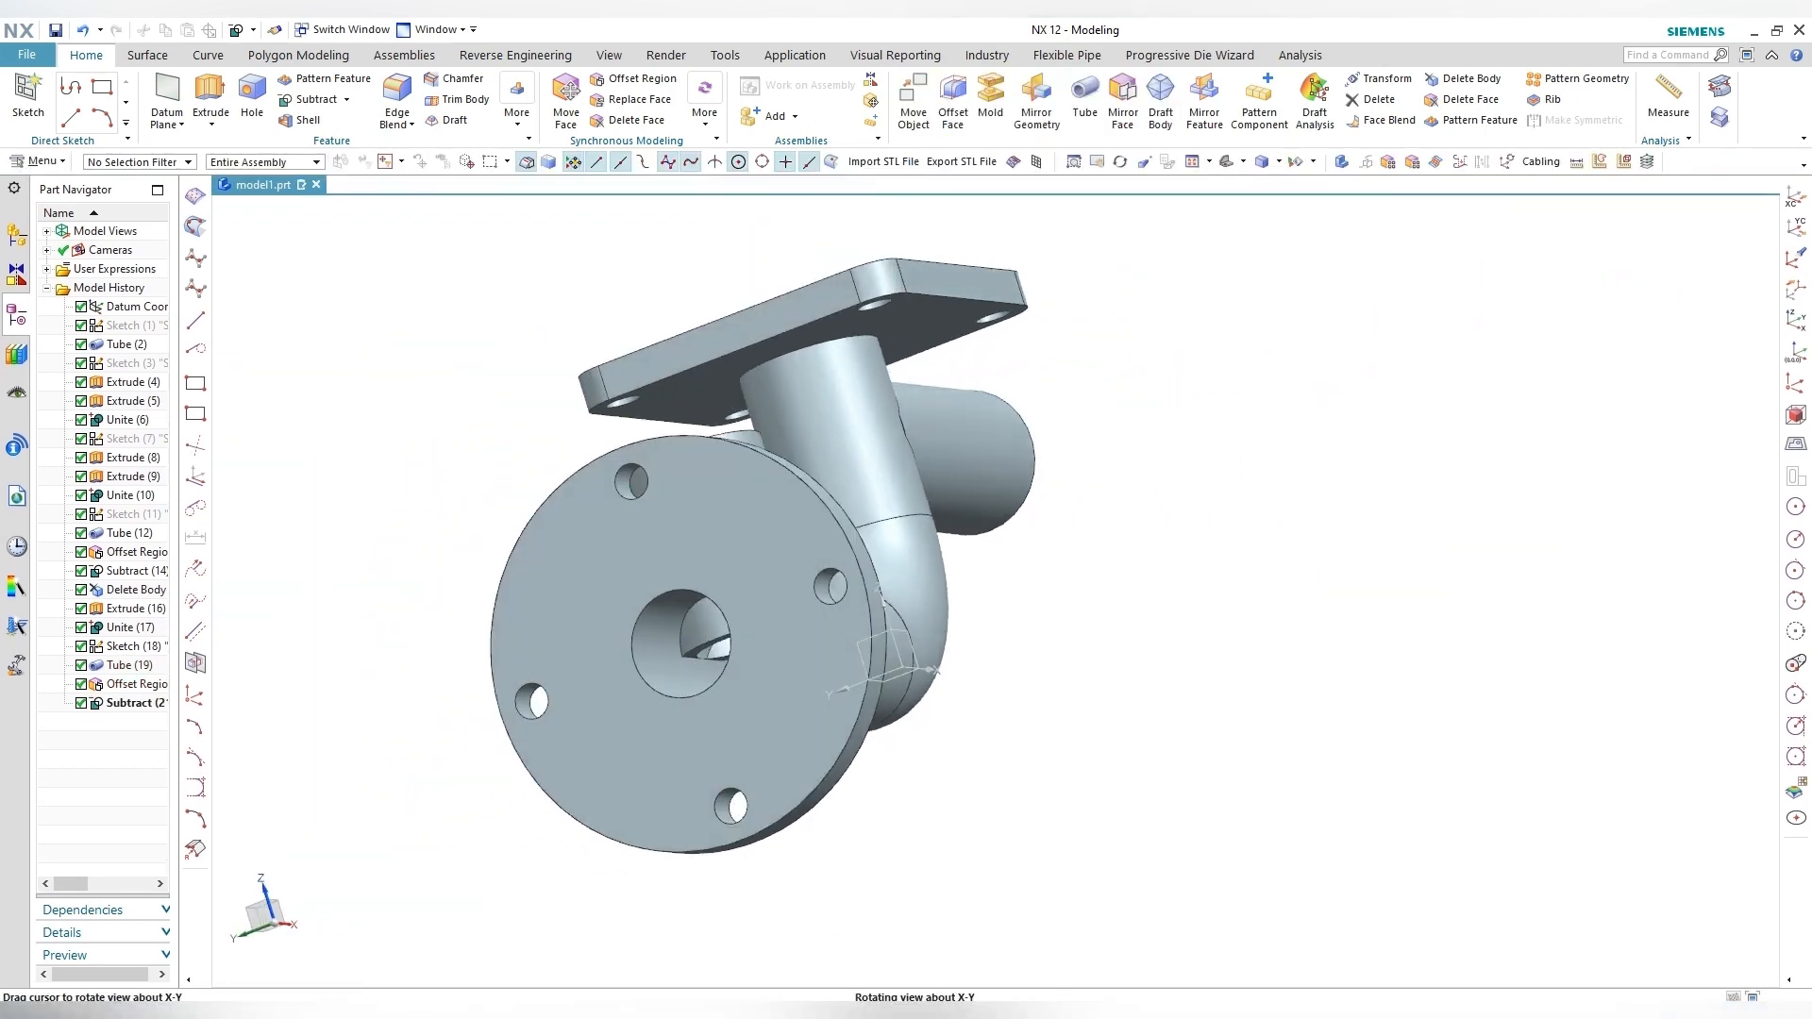
middle_click_drag(929, 668, 981, 665)
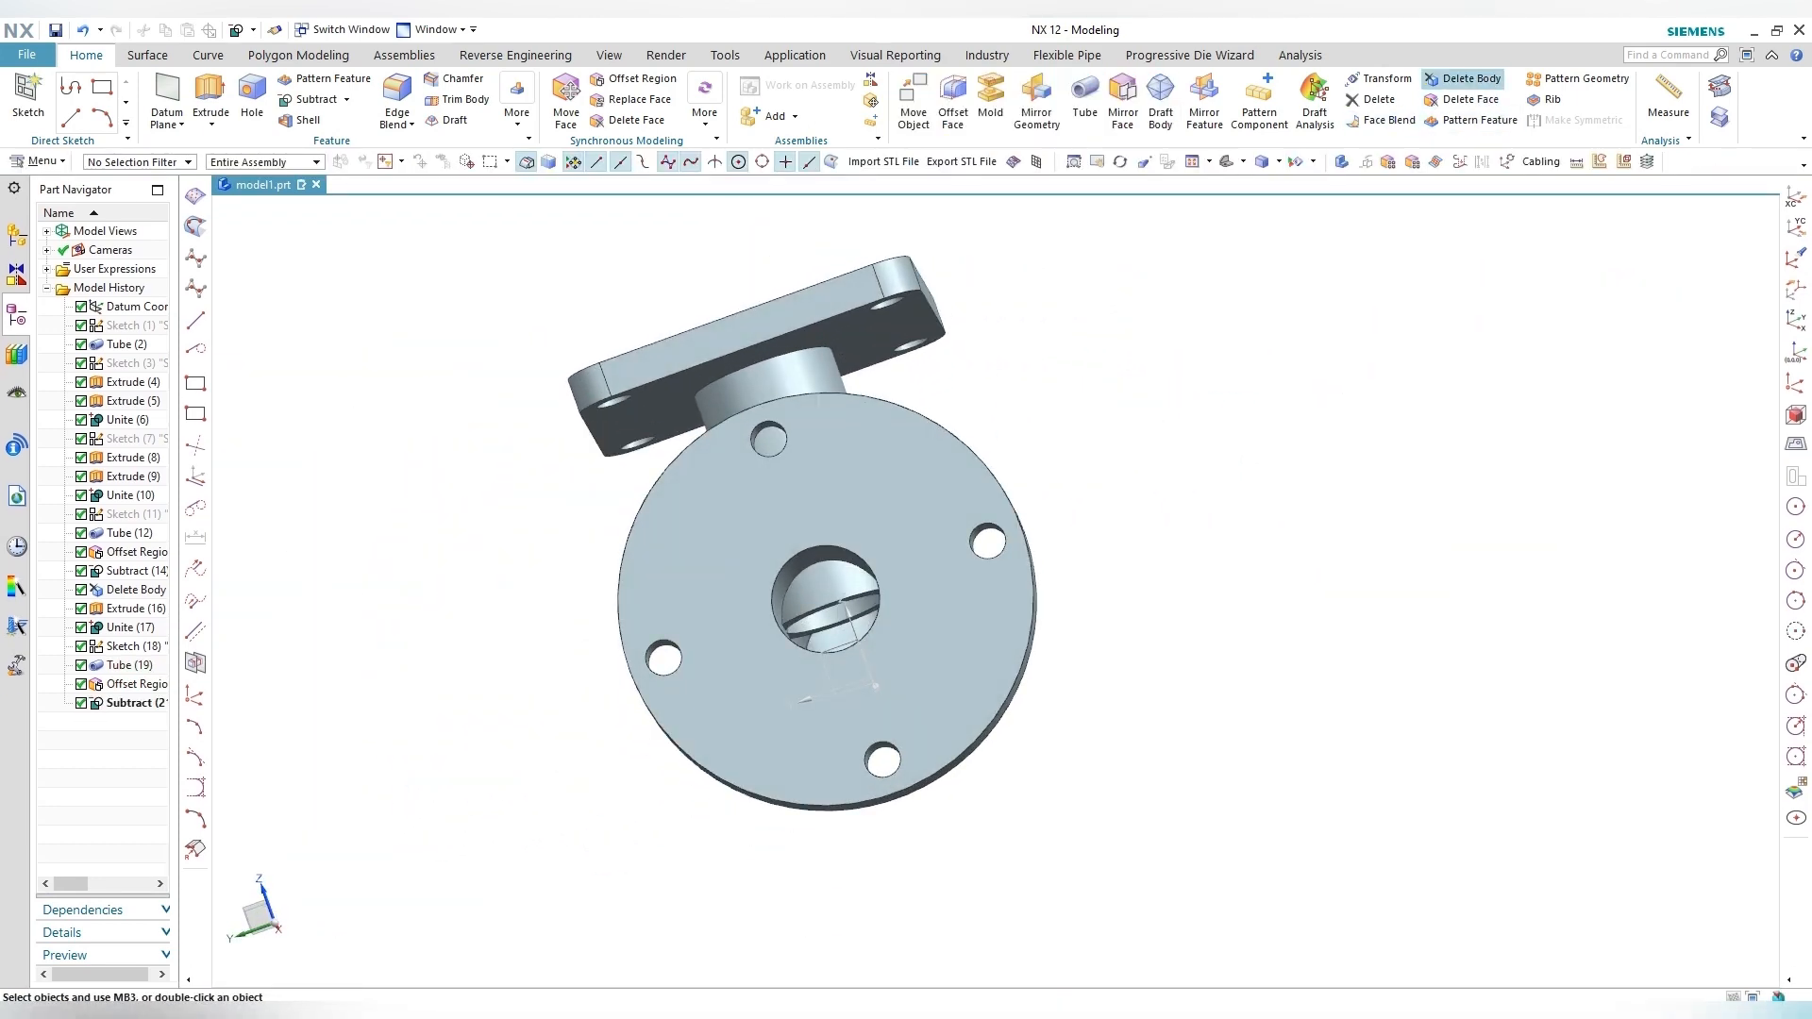
left_click(1463, 79)
scroll(908, 539, "up", 3)
left_click(802, 642)
middle_click(802, 642)
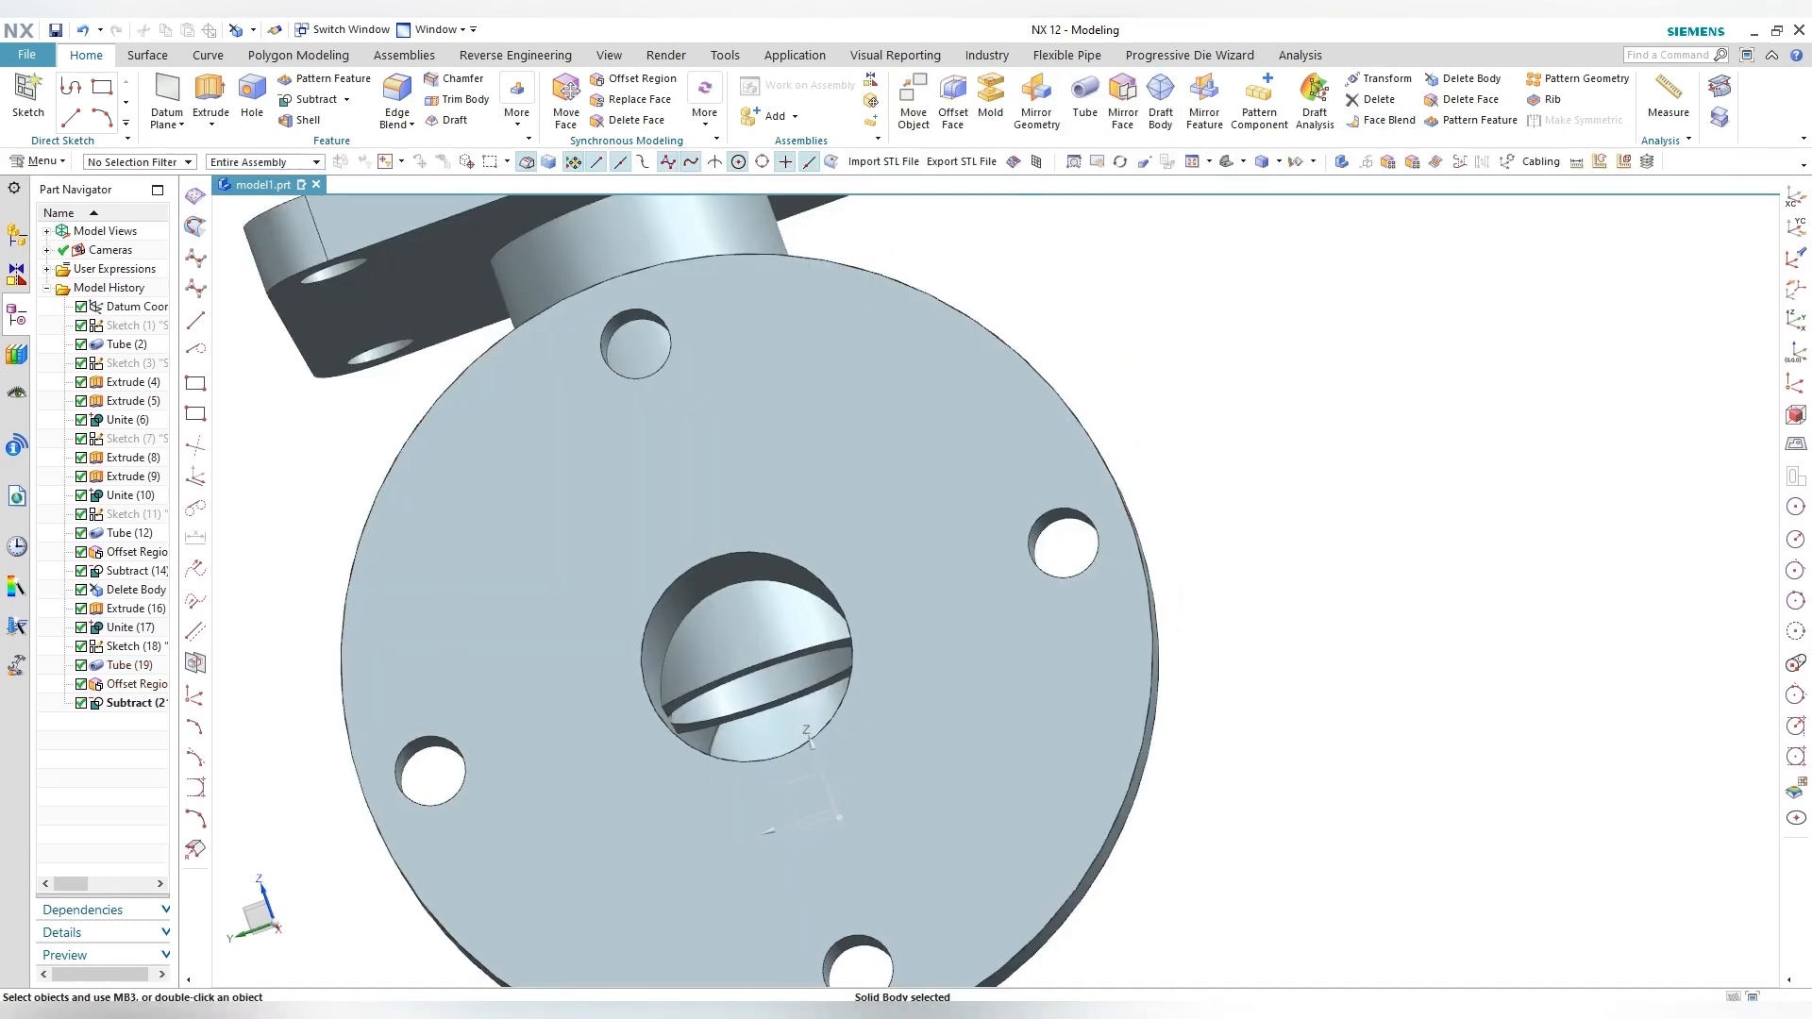
middle_click_drag(1104, 529, 931, 486)
scroll(930, 486, "down", 2)
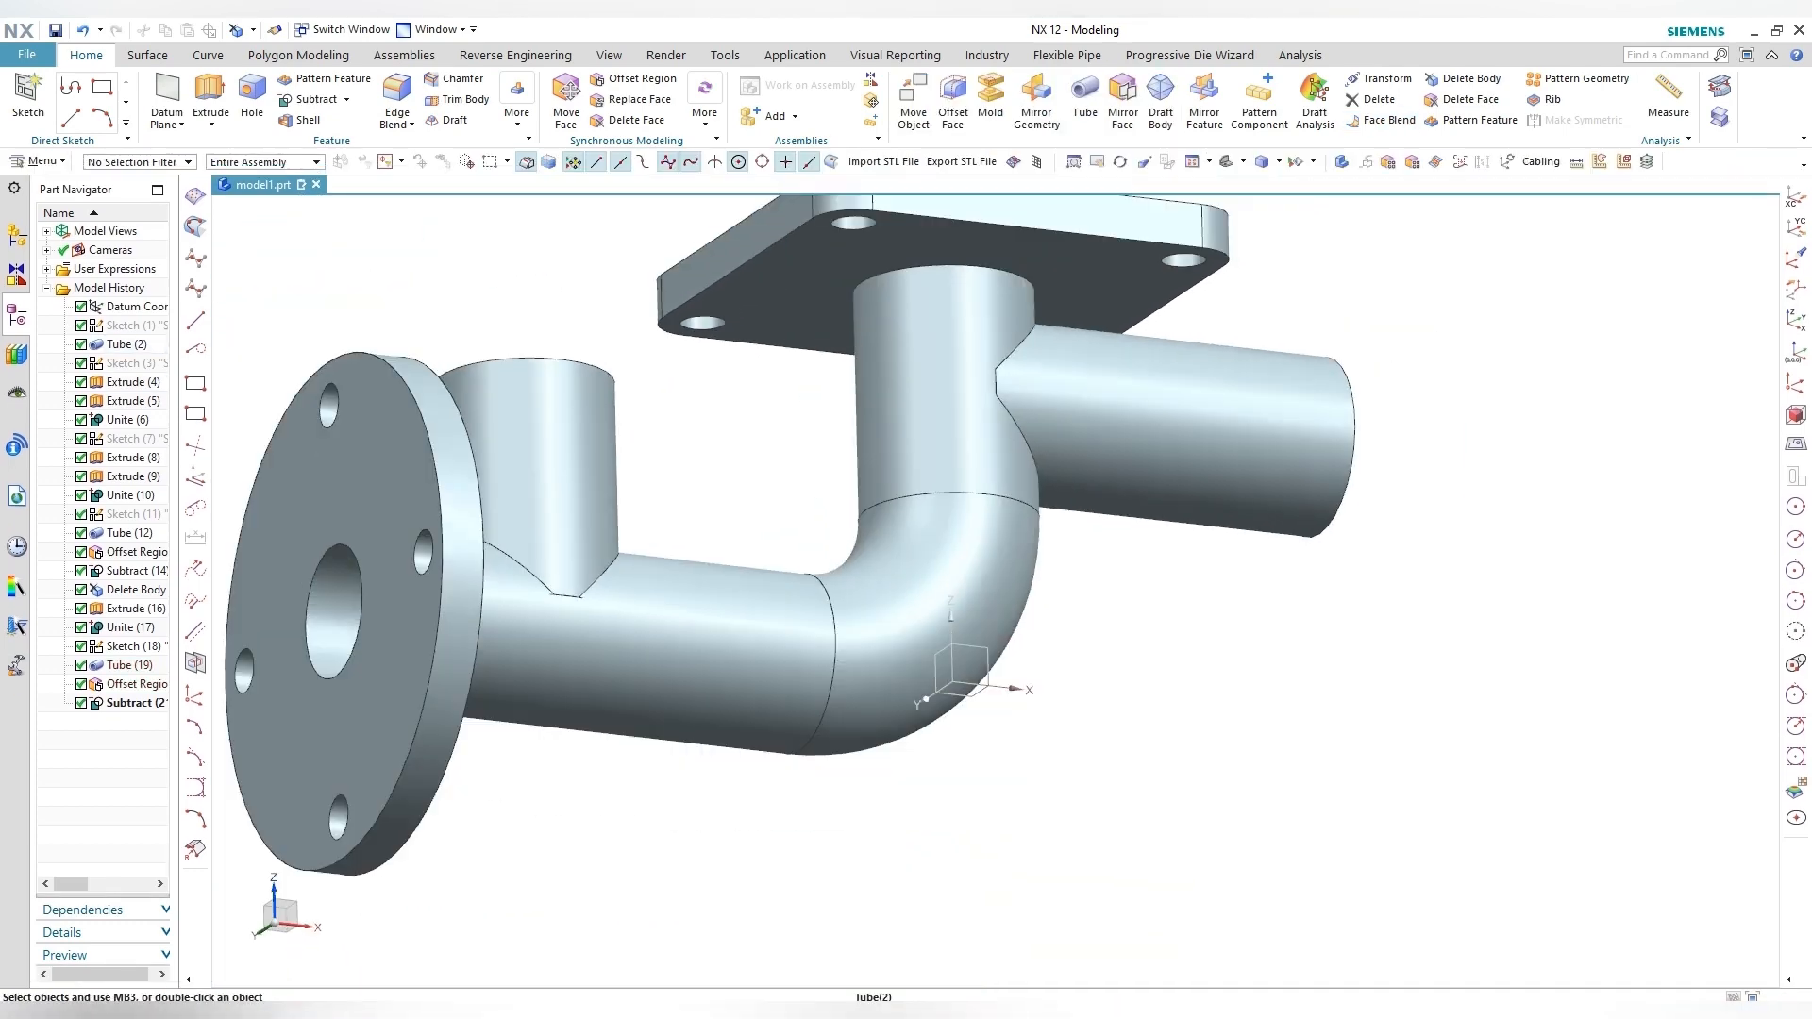
left_click(312, 99)
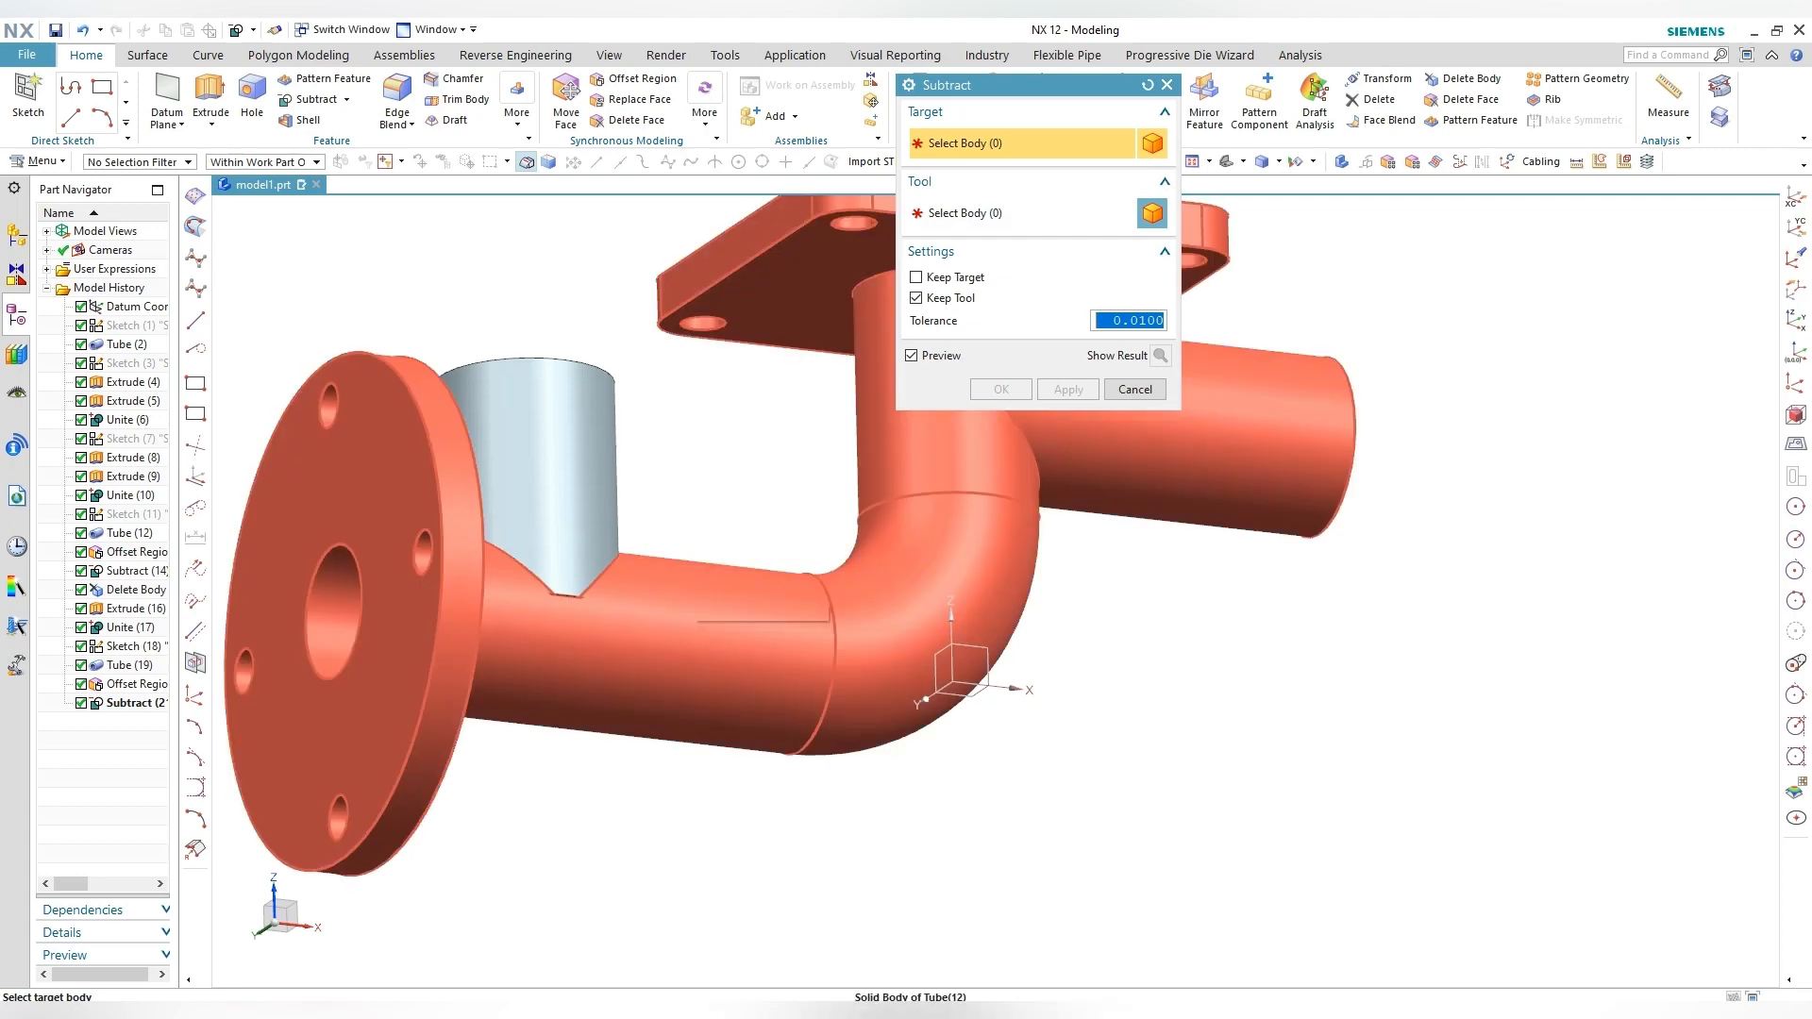
left_click(691, 602)
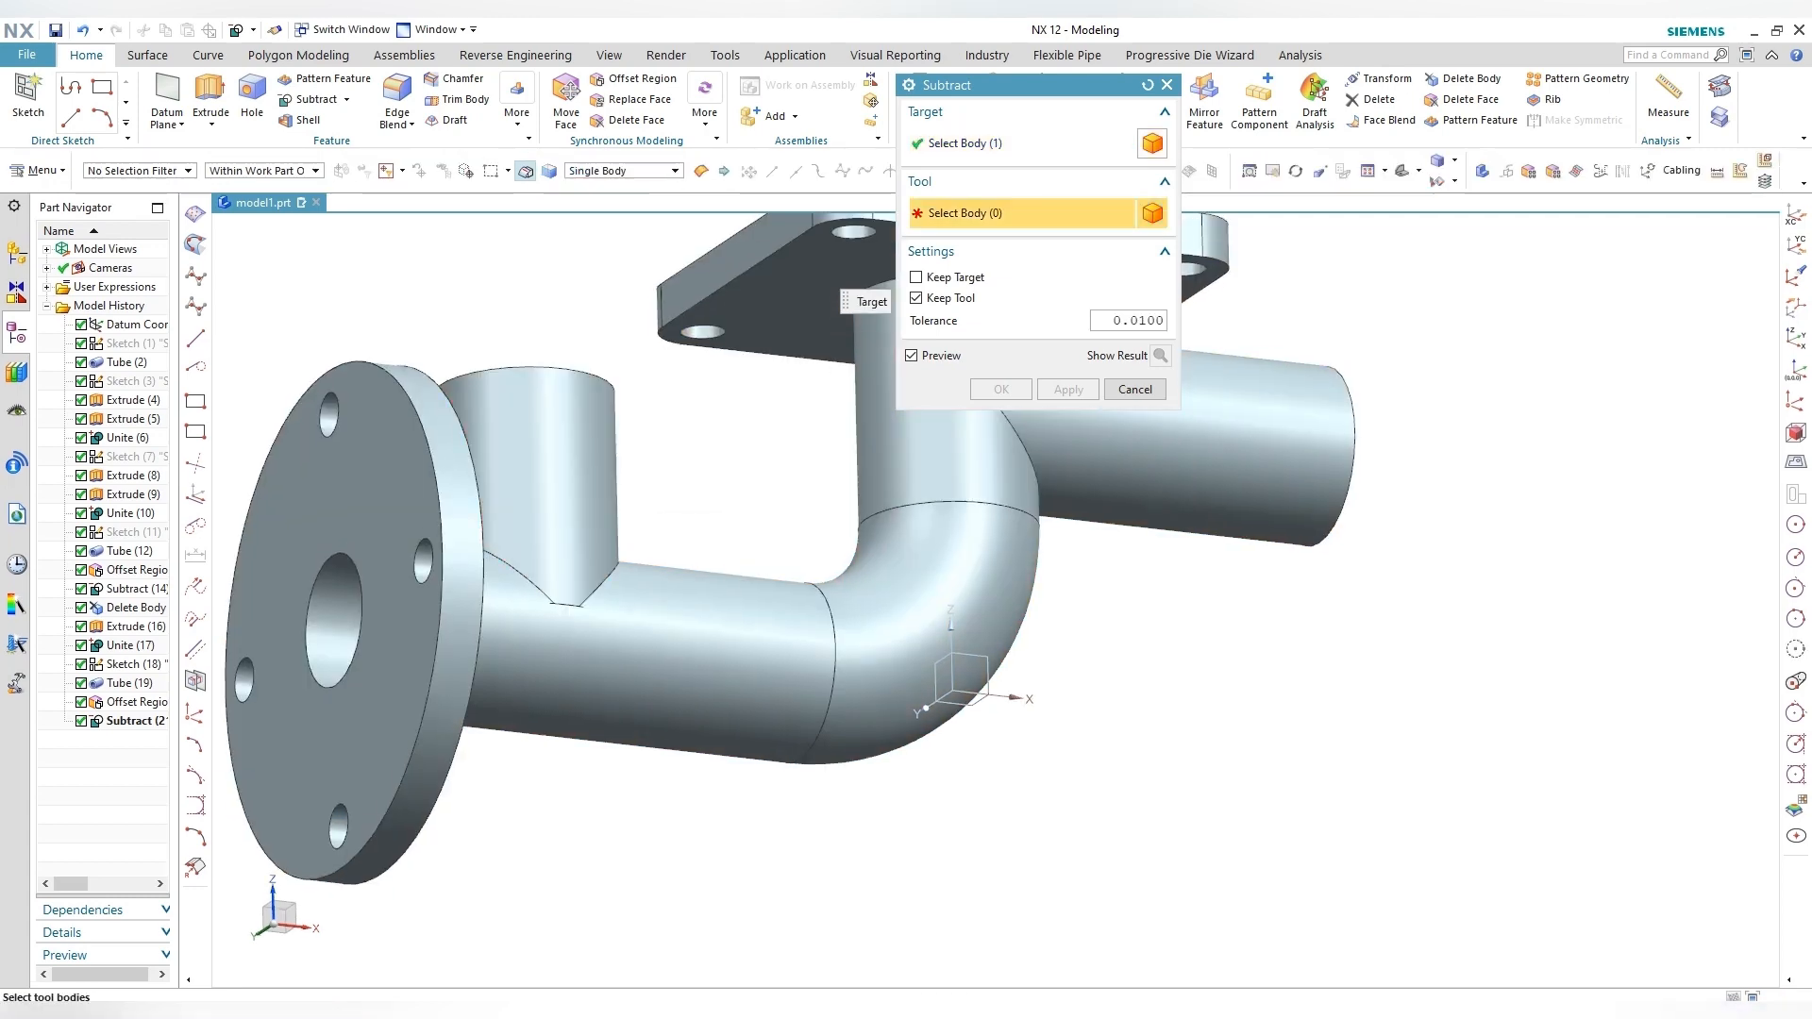
left_click(566, 472)
key("Escape")
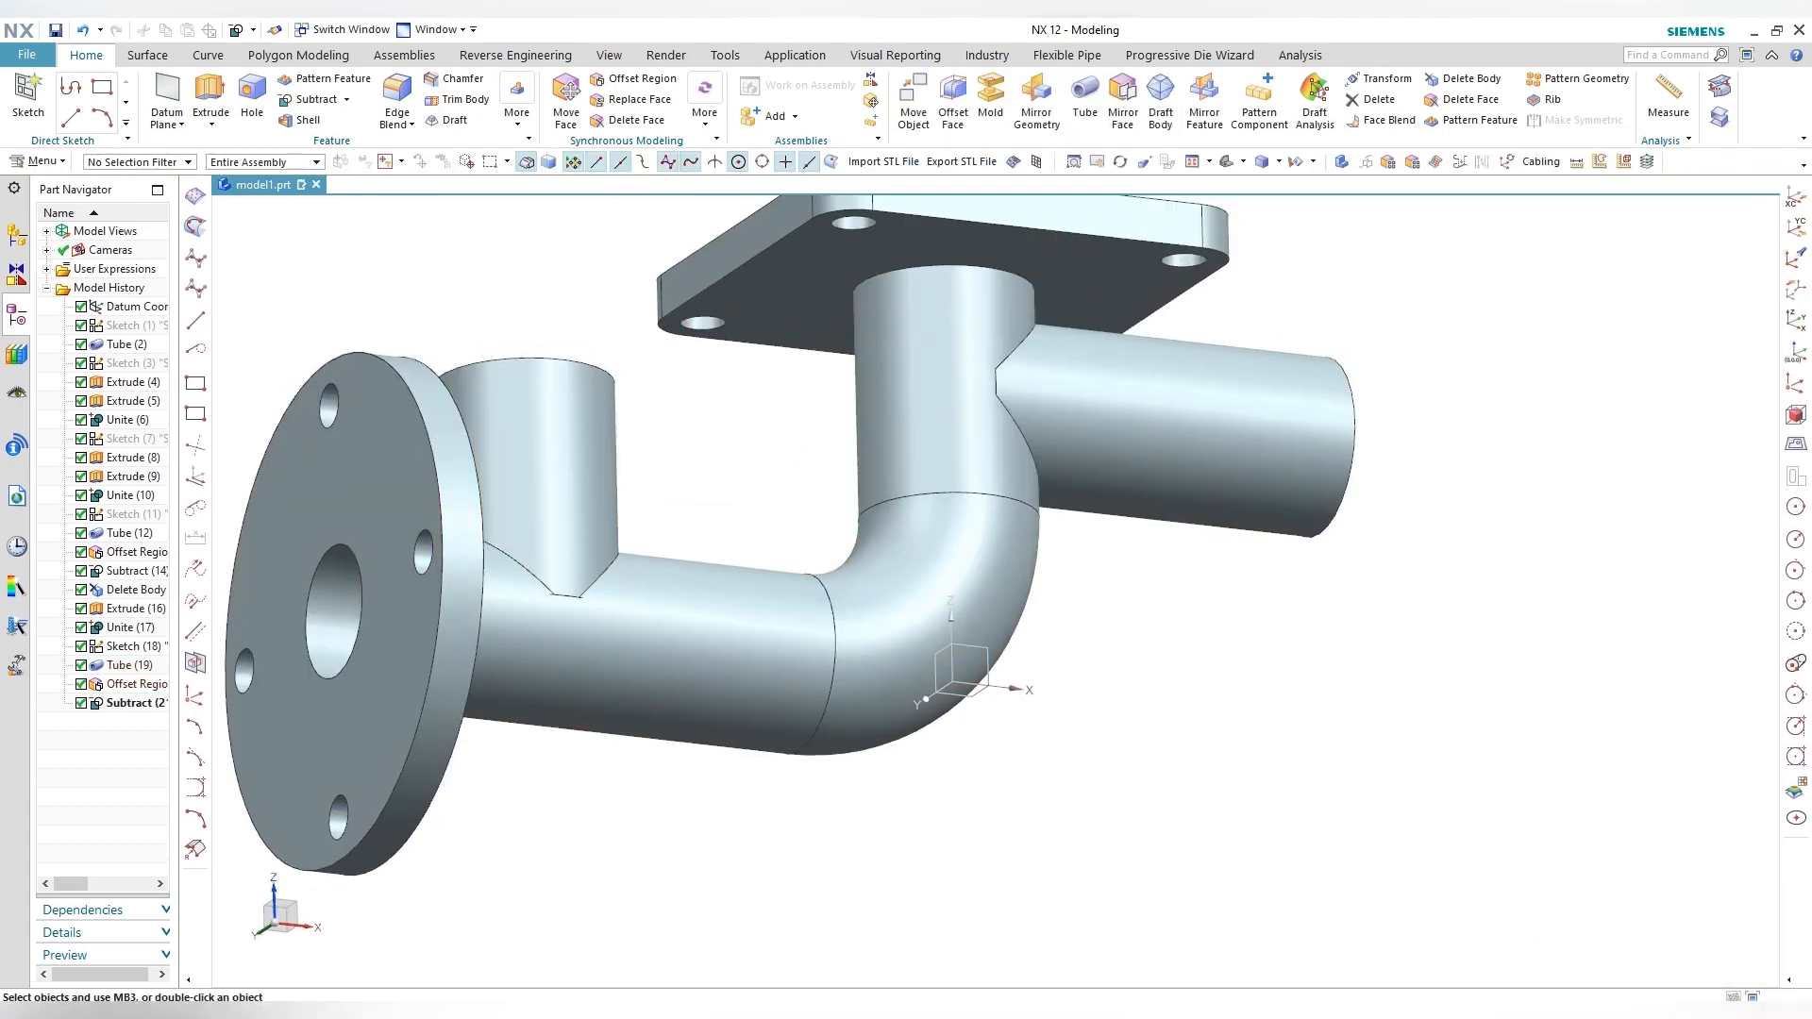
Step: Try to delete the part of the vertical tube seen through the round flange's bore
middle_click_drag(660, 566, 1009, 547)
left_click(1461, 78)
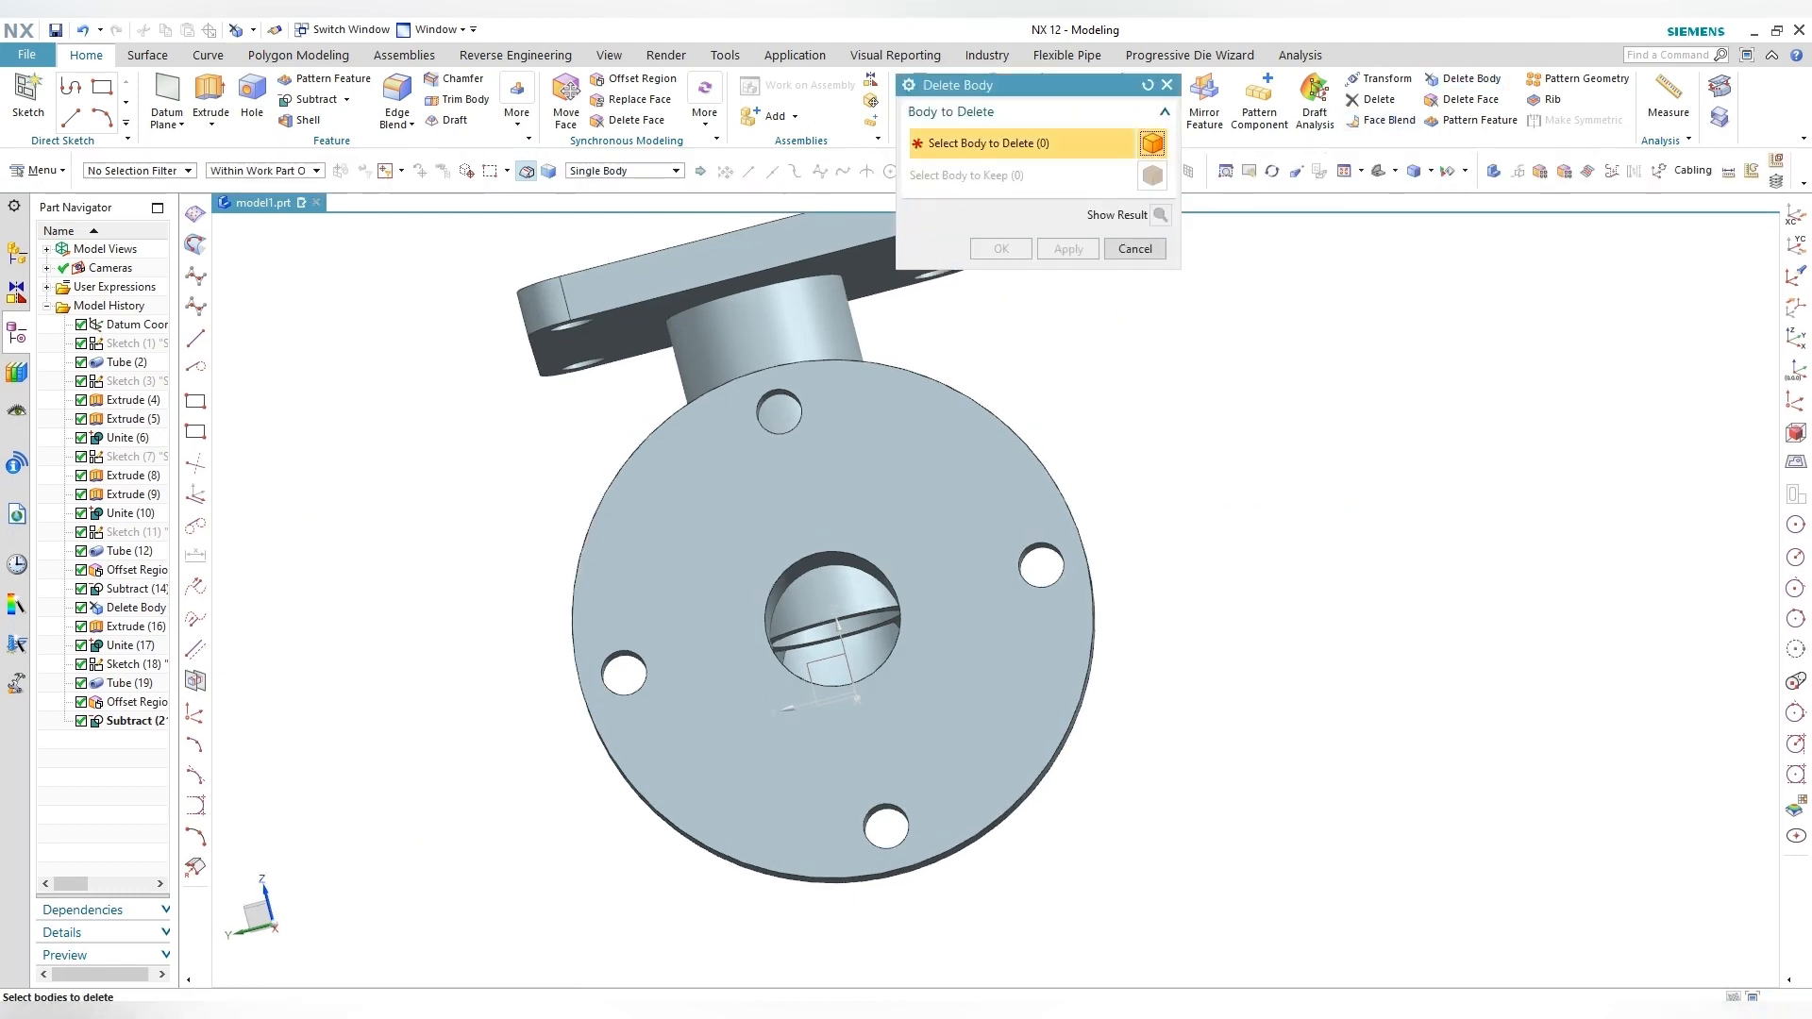
left_click(835, 628)
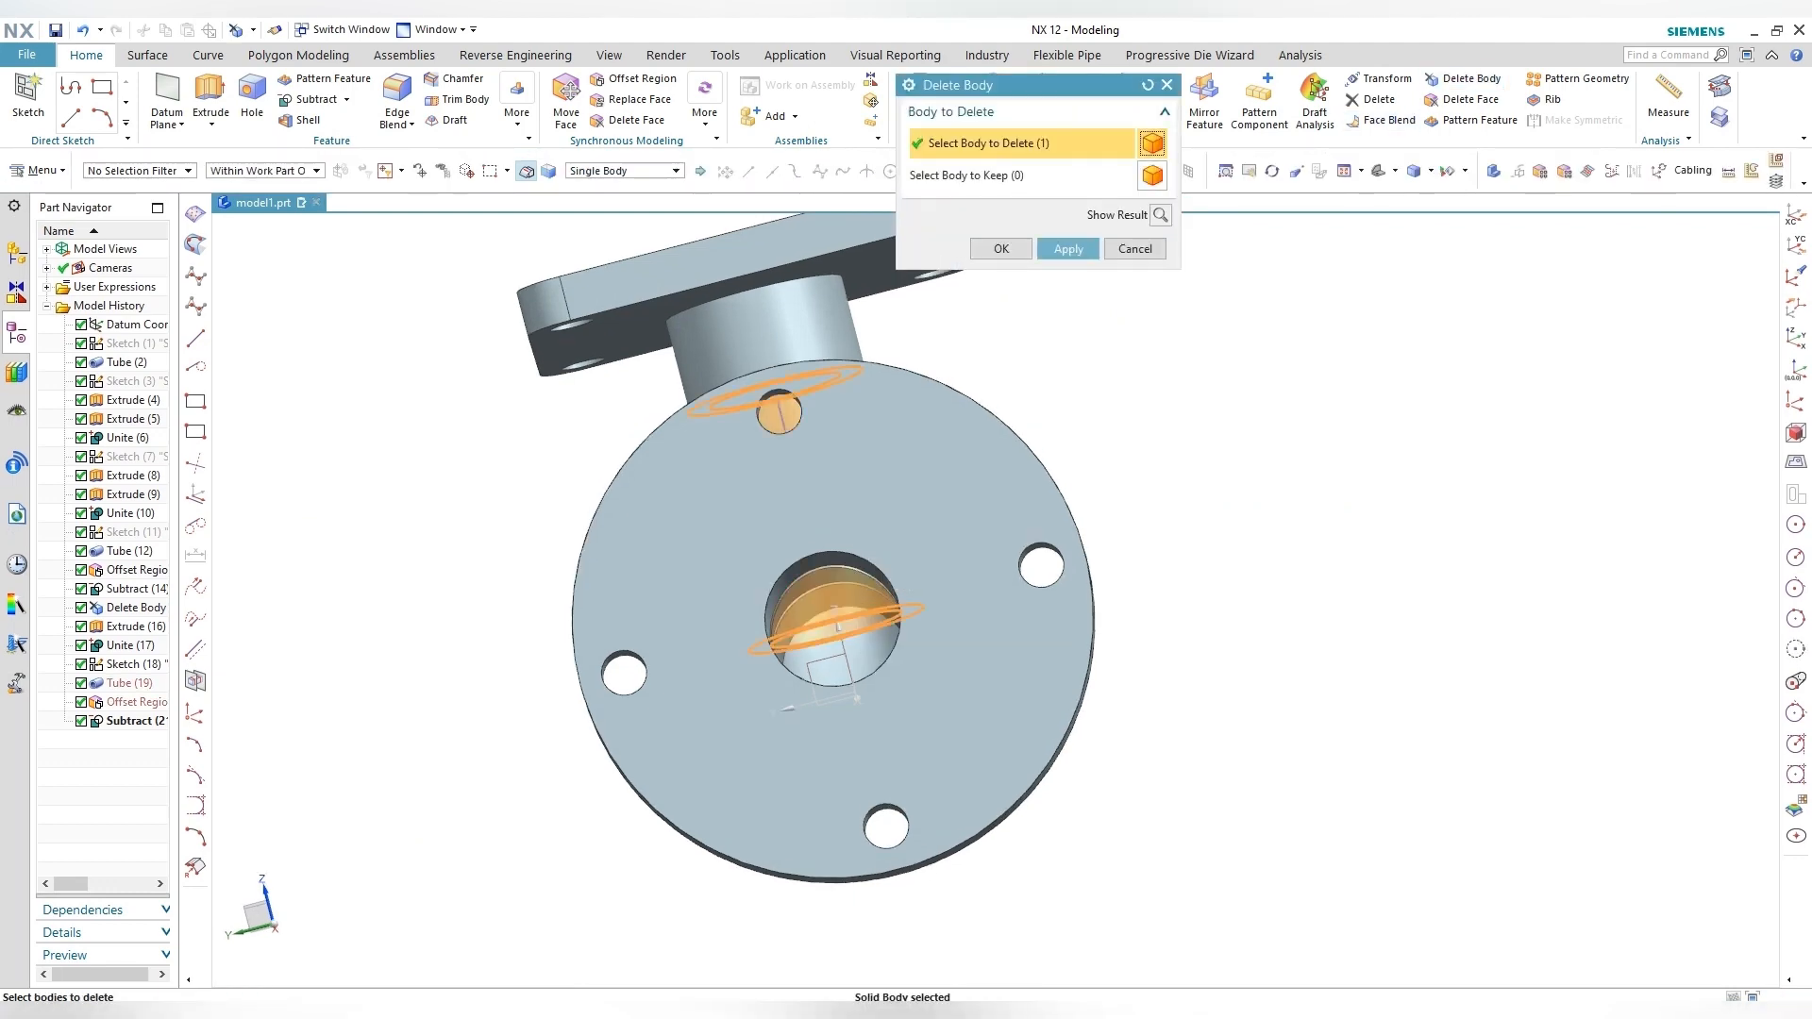
middle_click(835, 627)
middle_click_drag(835, 627, 537, 680)
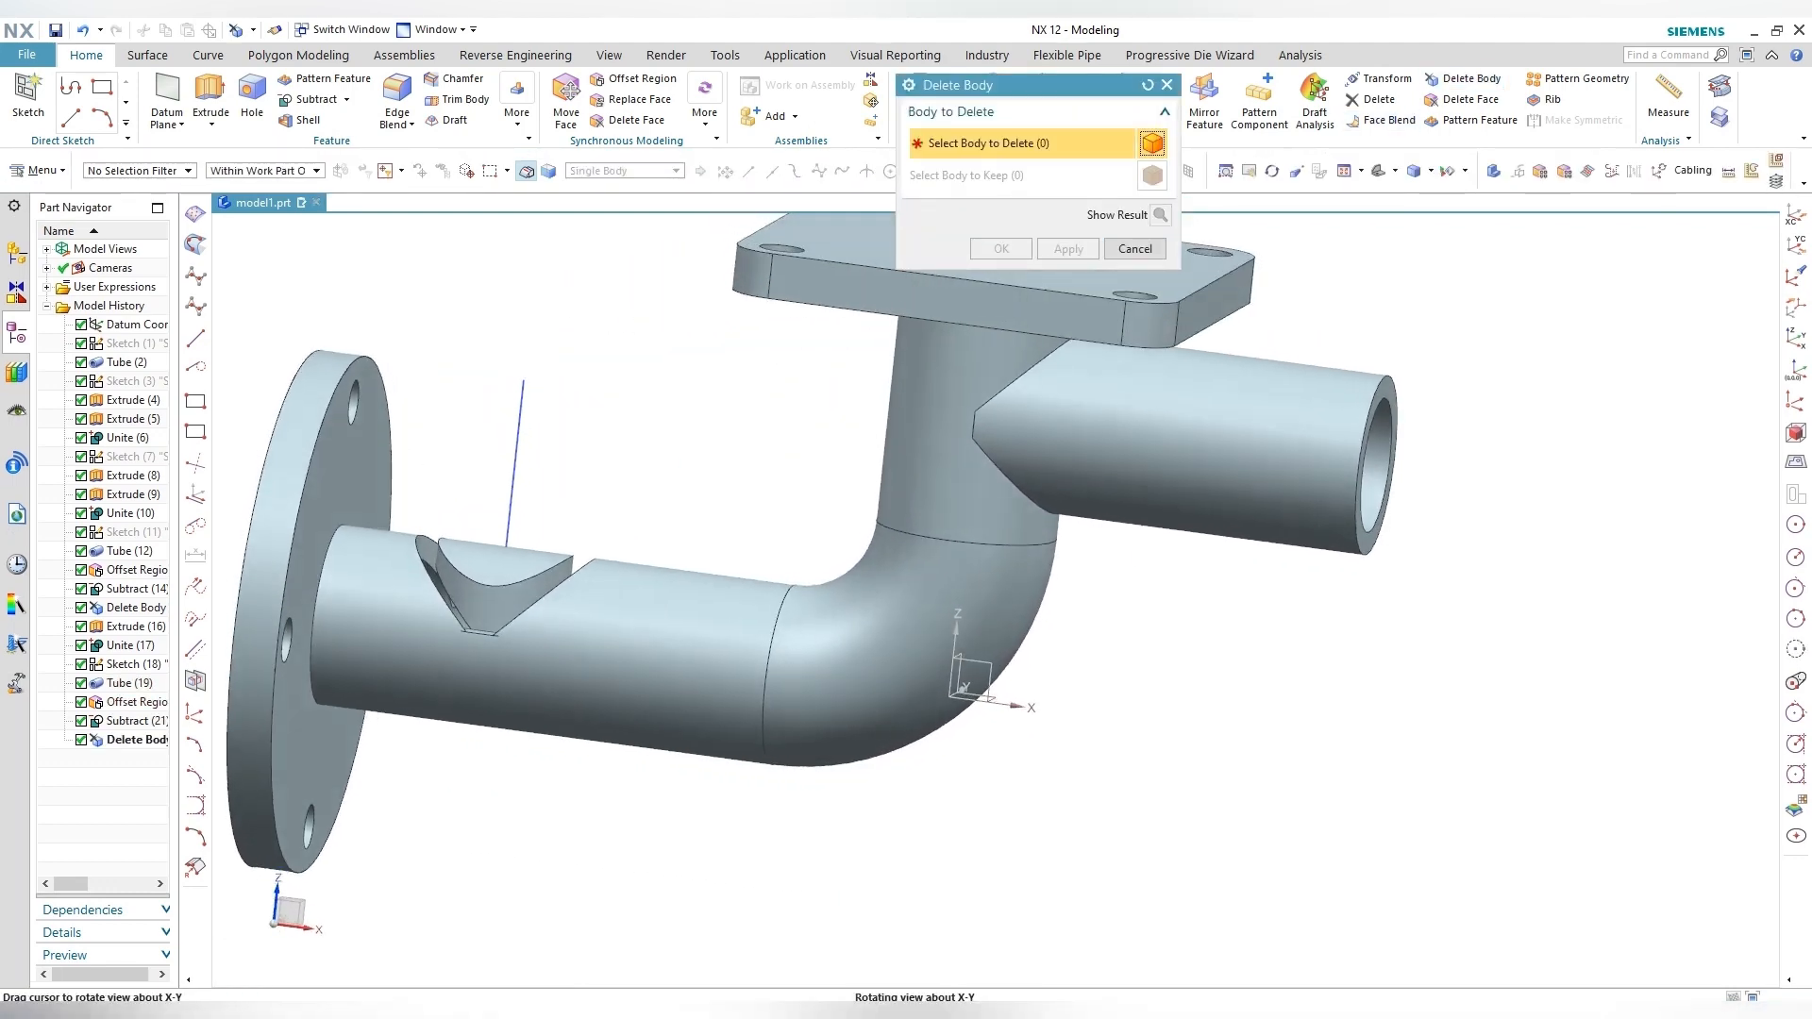
Step: Undo the body deletion and the subtraction, then subtract the flanged pipe from the vertical tube, keeping the pipe as the tool body
key("ctrl+z")
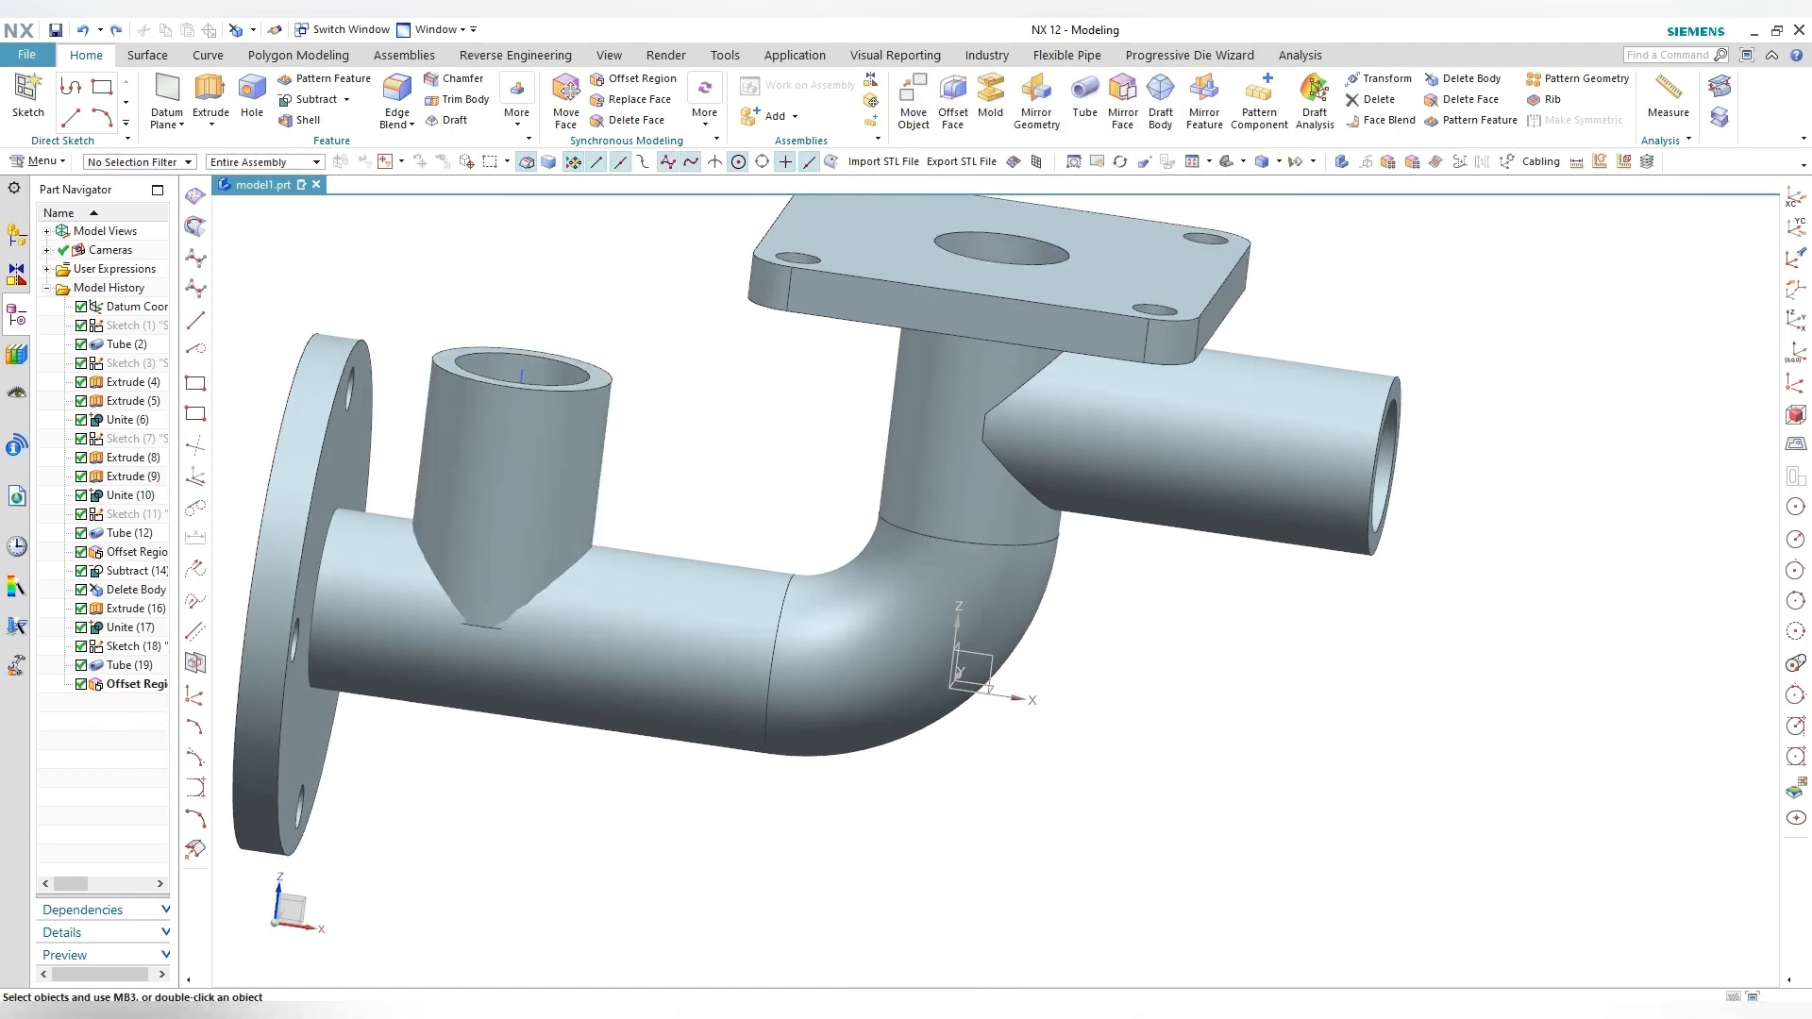
middle_click_drag(604, 651, 708, 651)
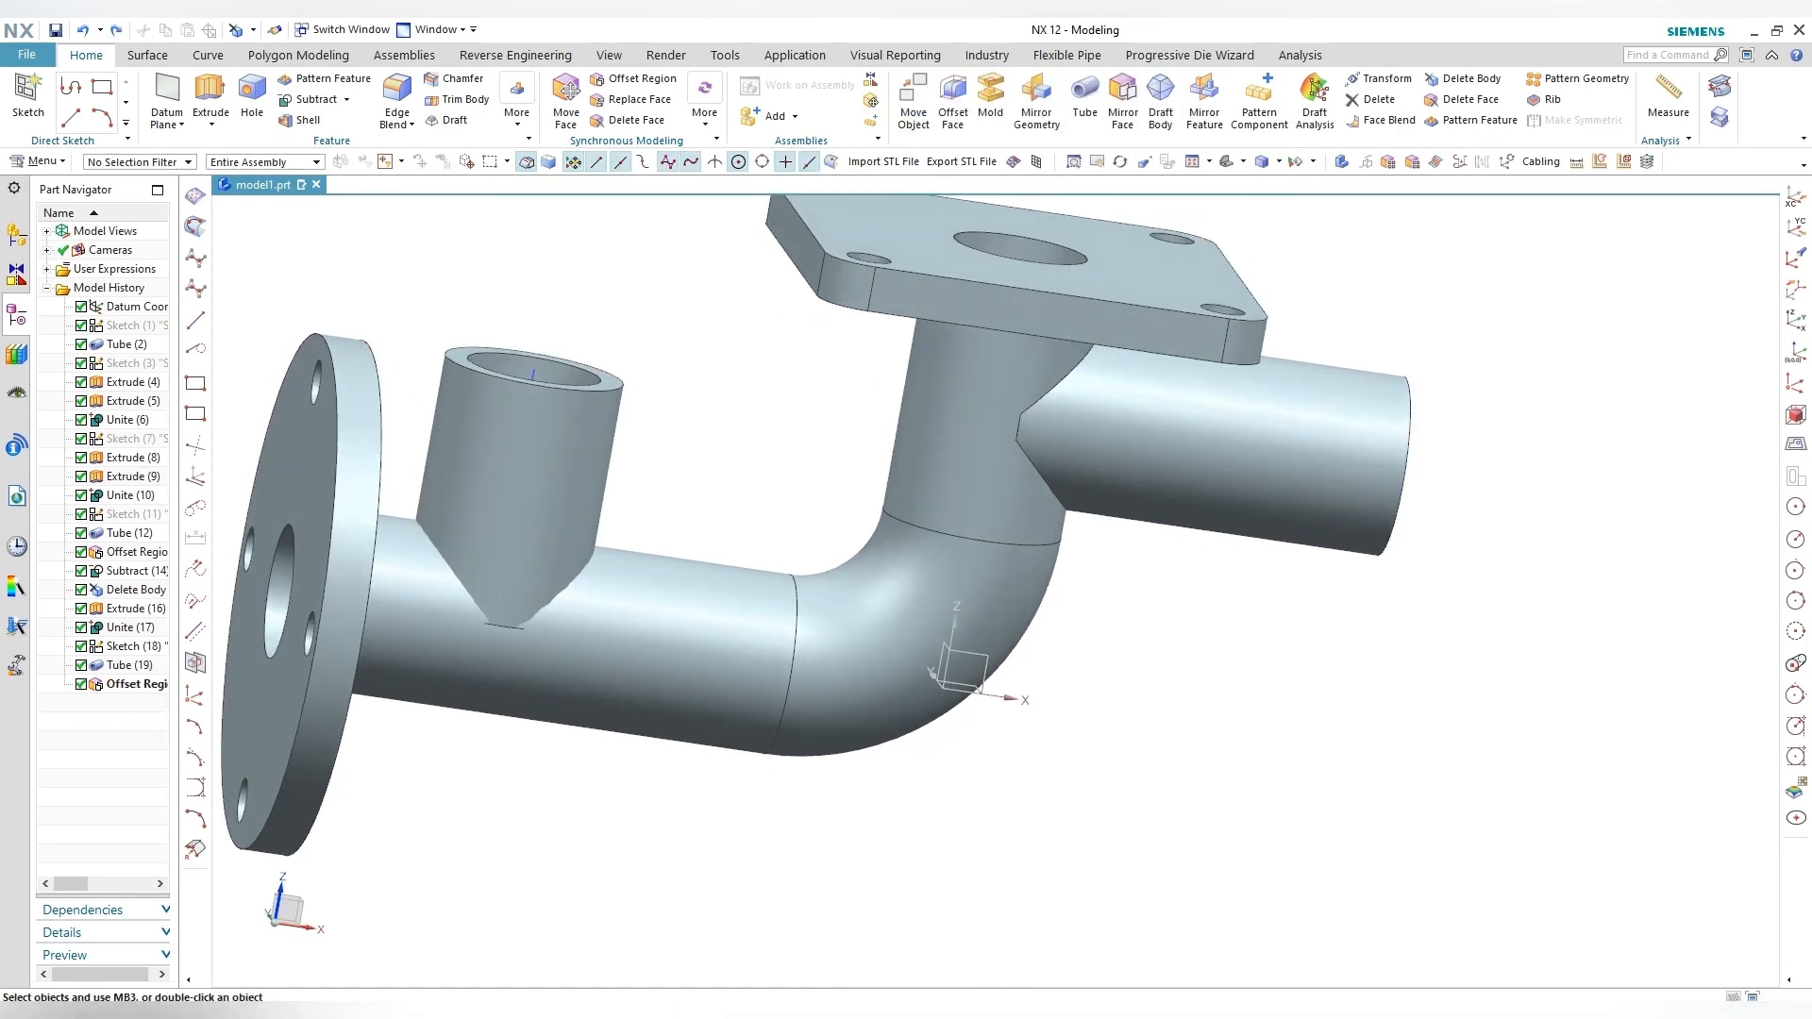
left_click(315, 99)
left_click(446, 481)
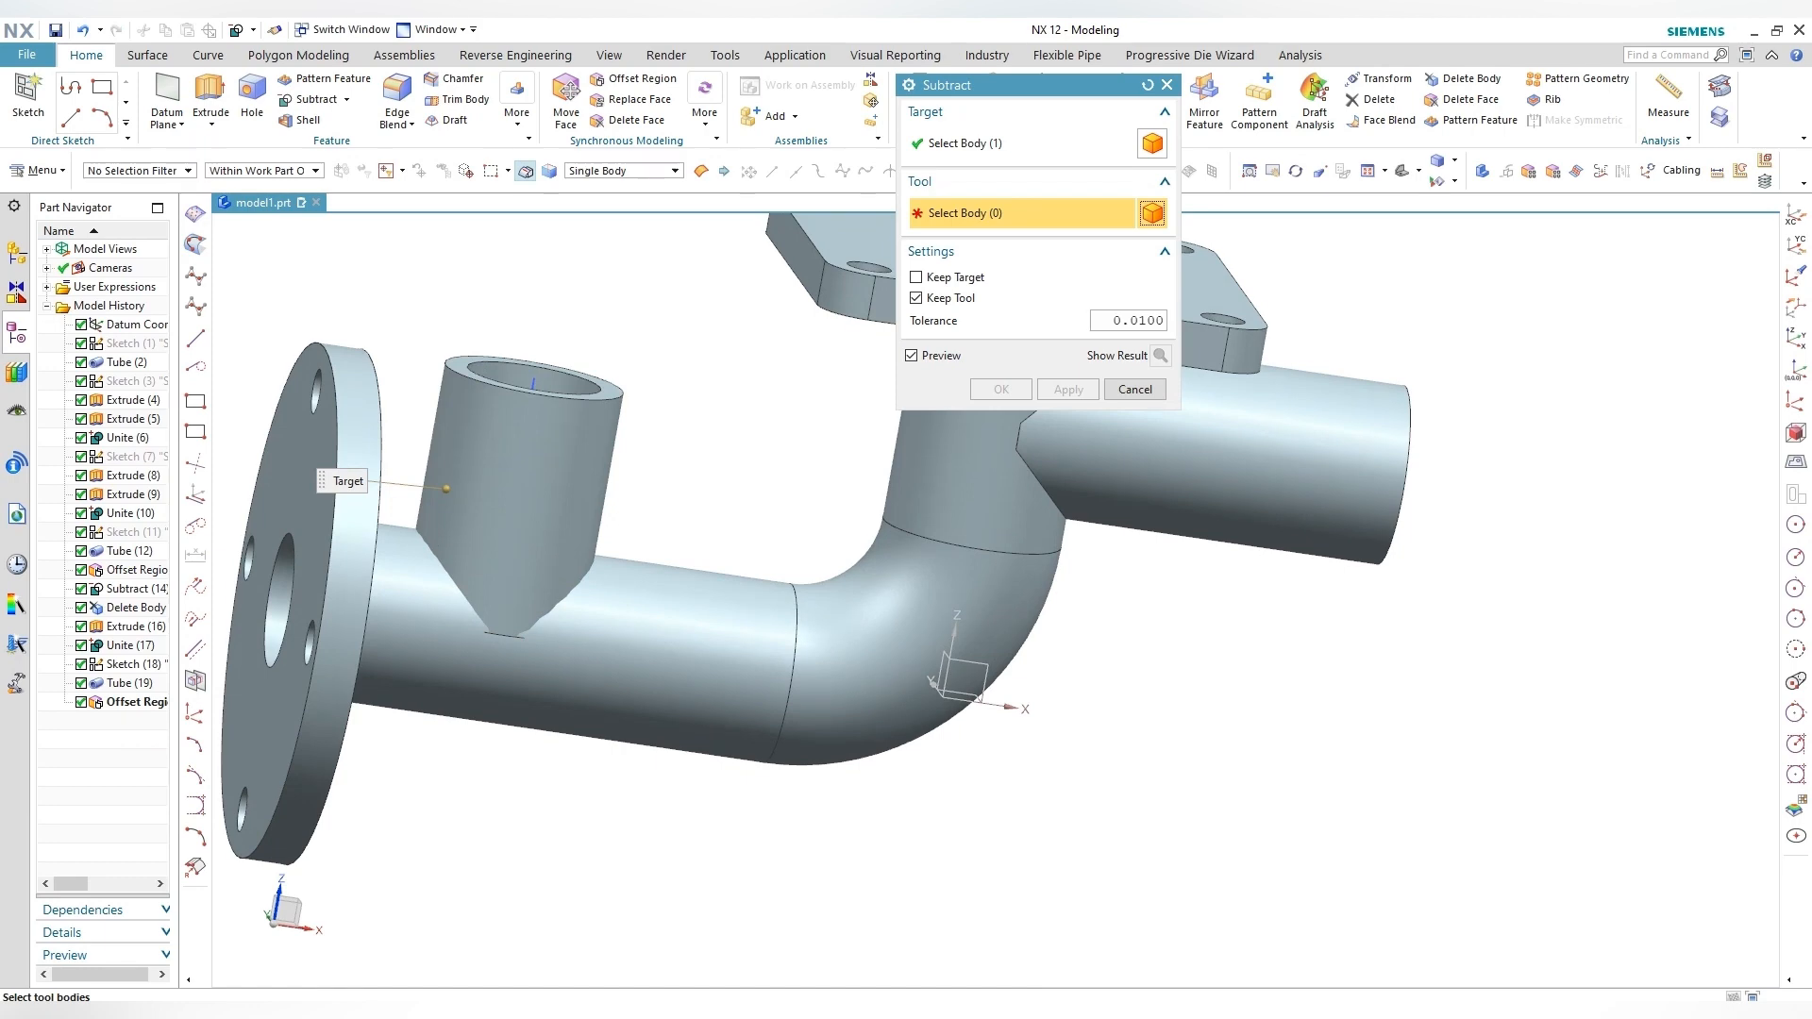
left_click(680, 632)
left_click(1068, 390)
Step: Delete the leftover piece of the vertical tube inside the horizontal pipe's bore
middle_click_drag(717, 604, 905, 556)
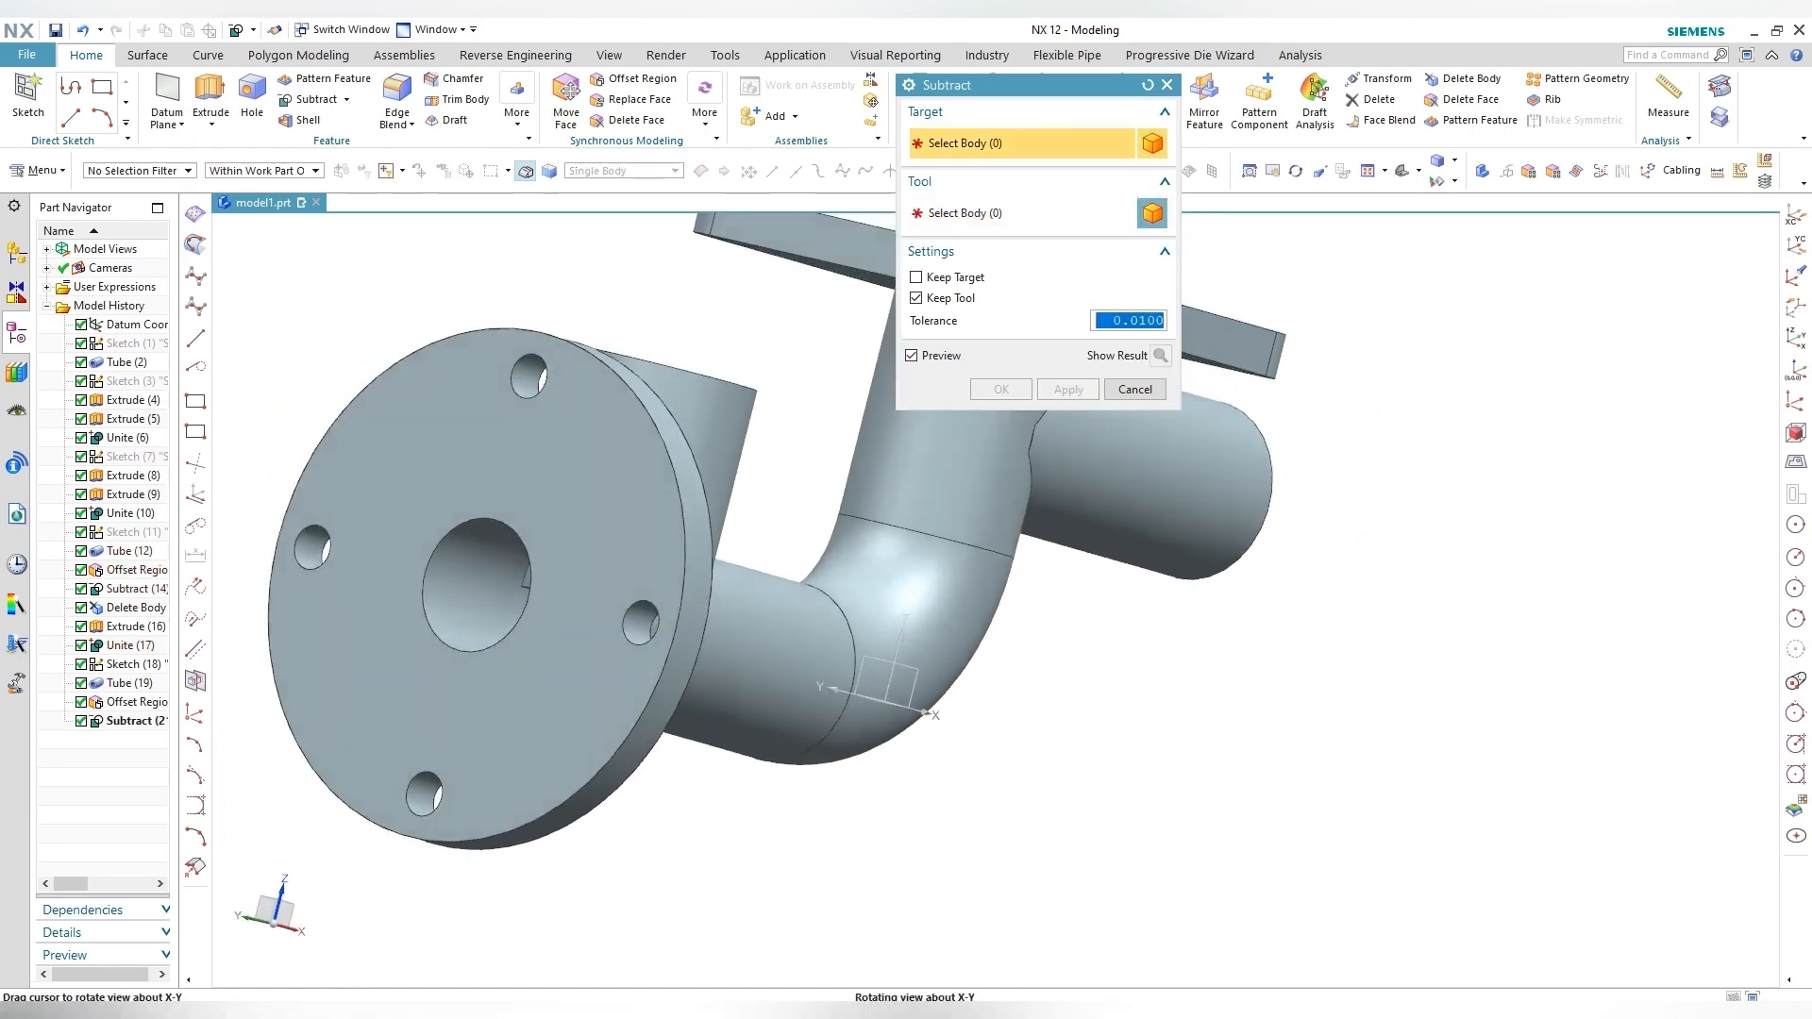
middle_click_drag(887, 679, 847, 637)
left_click(1463, 79)
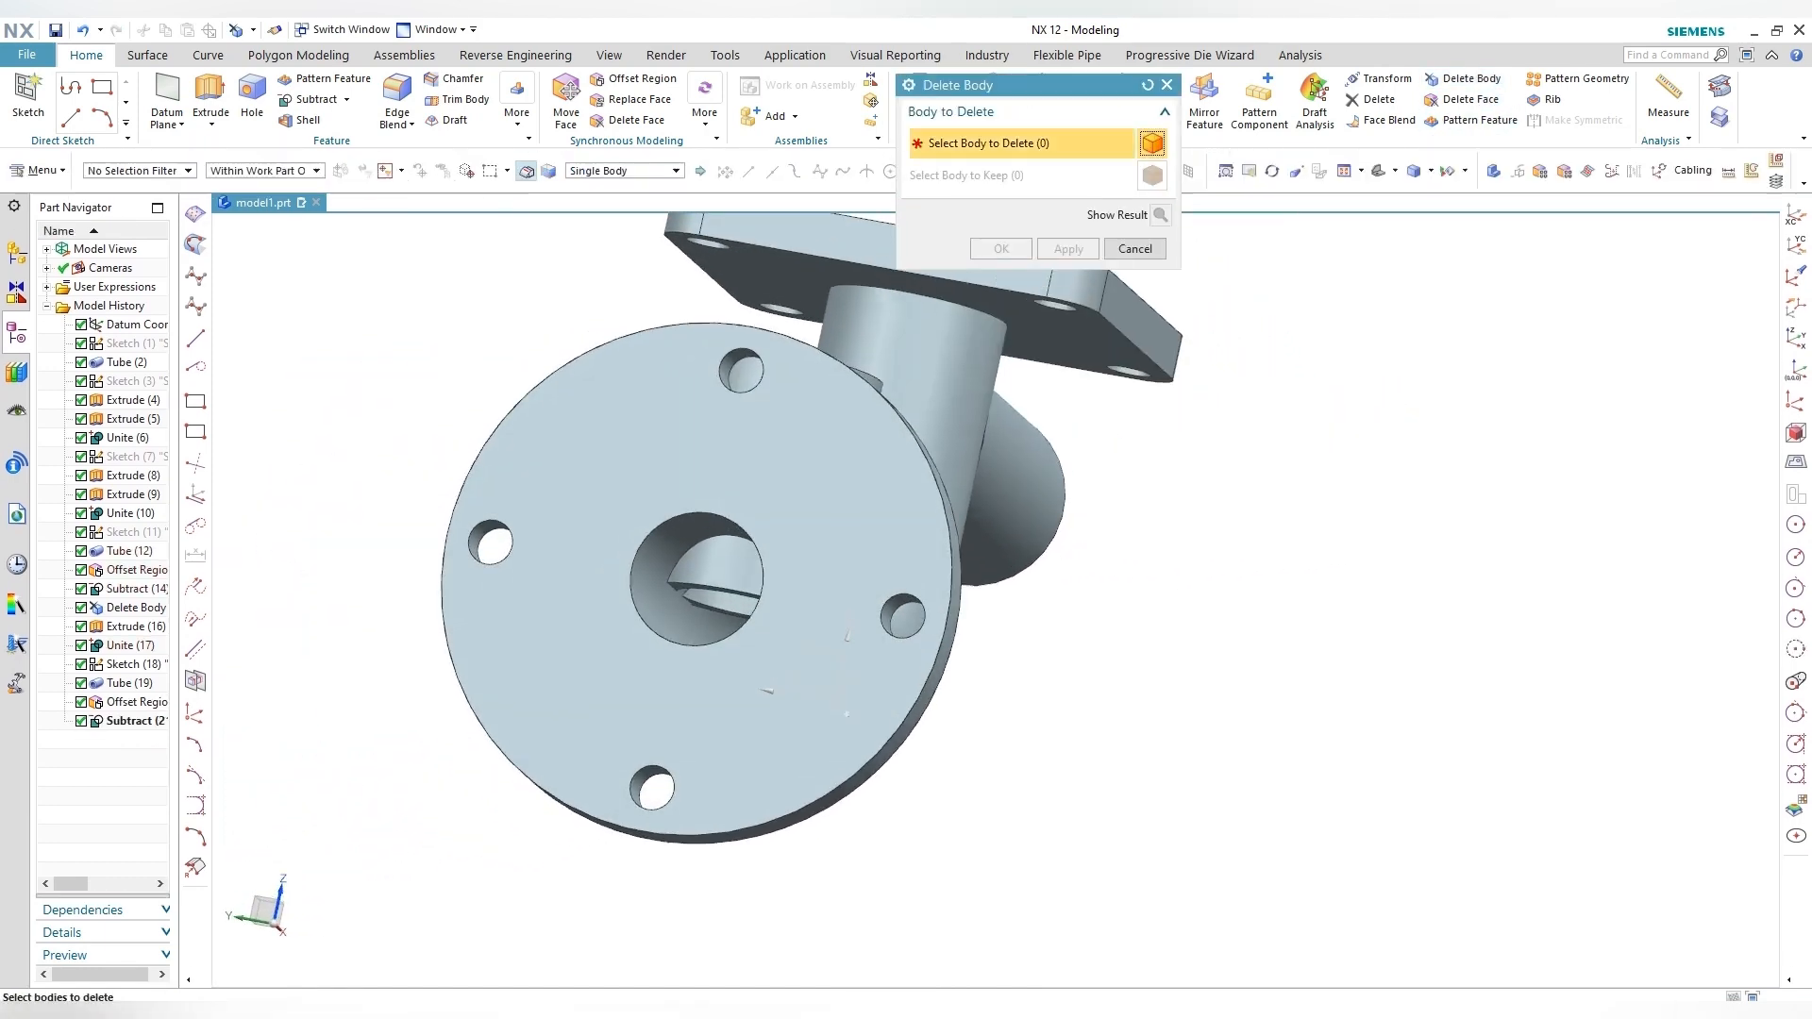
left_click(717, 594)
left_click(1001, 249)
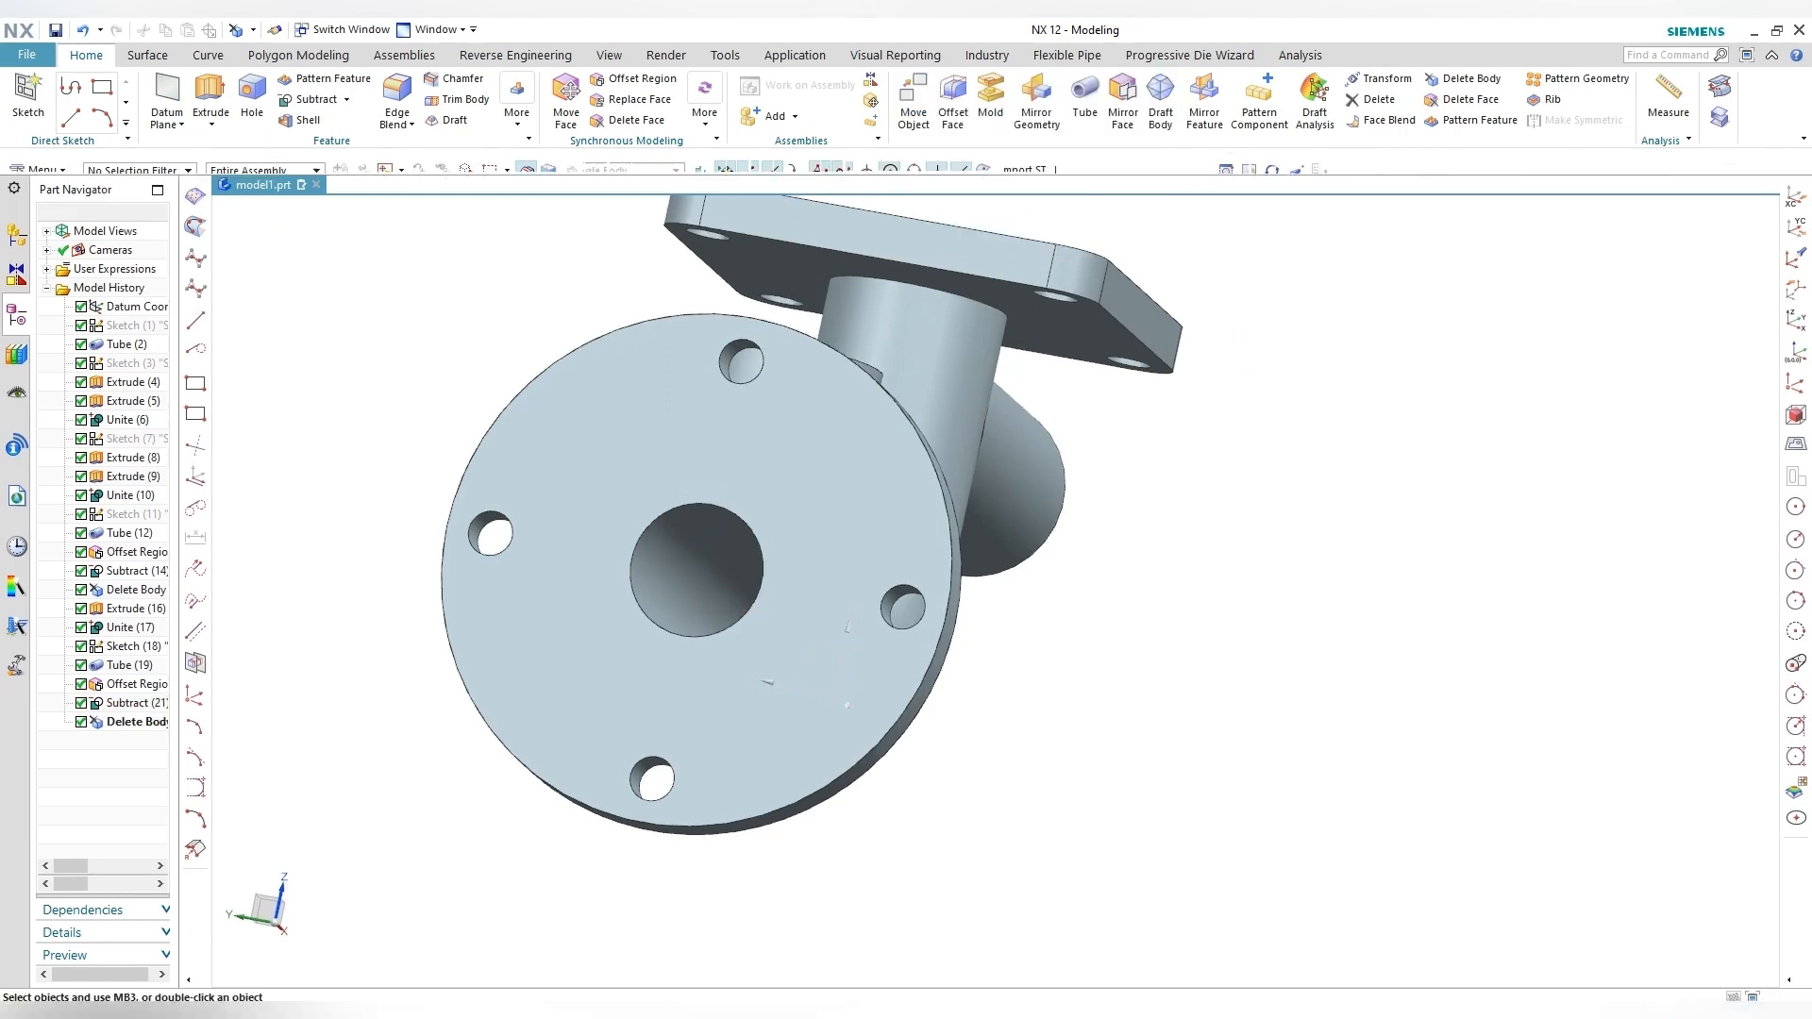
Step: Hide the sketch line inside the vertical branch tube
middle_click_drag(906, 585, 823, 608)
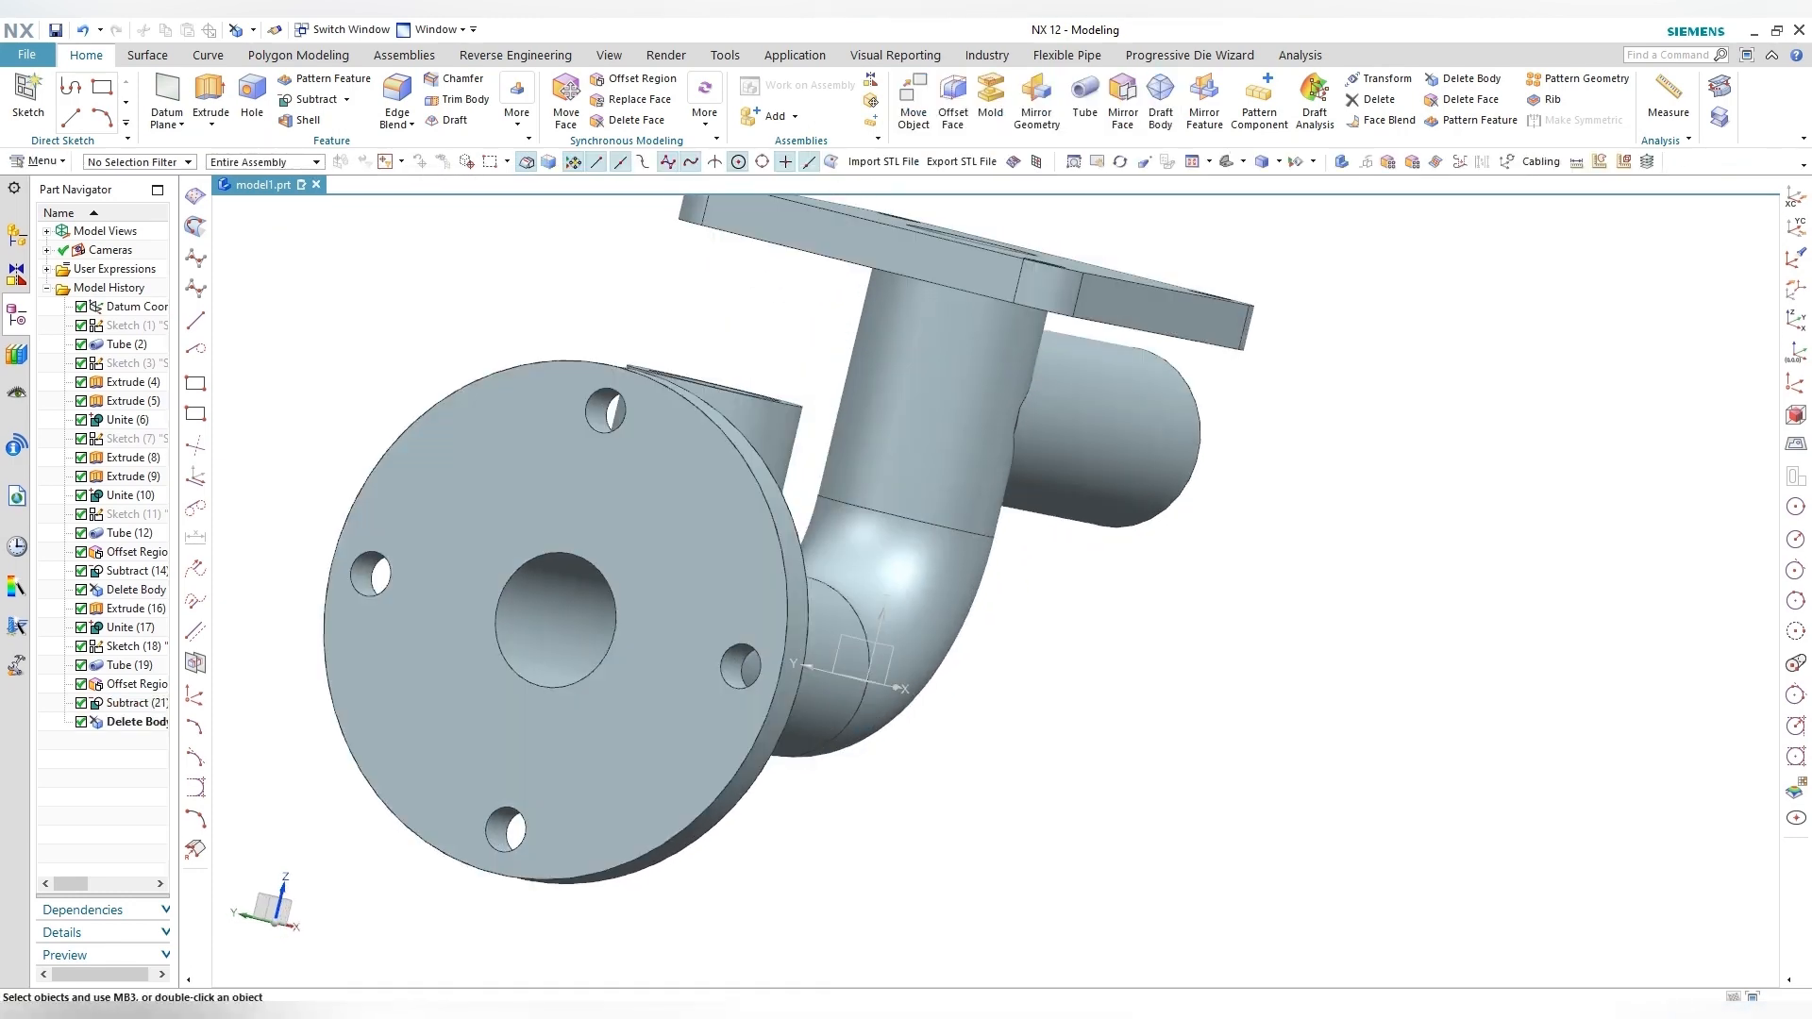
middle_click_drag(877, 528, 755, 665)
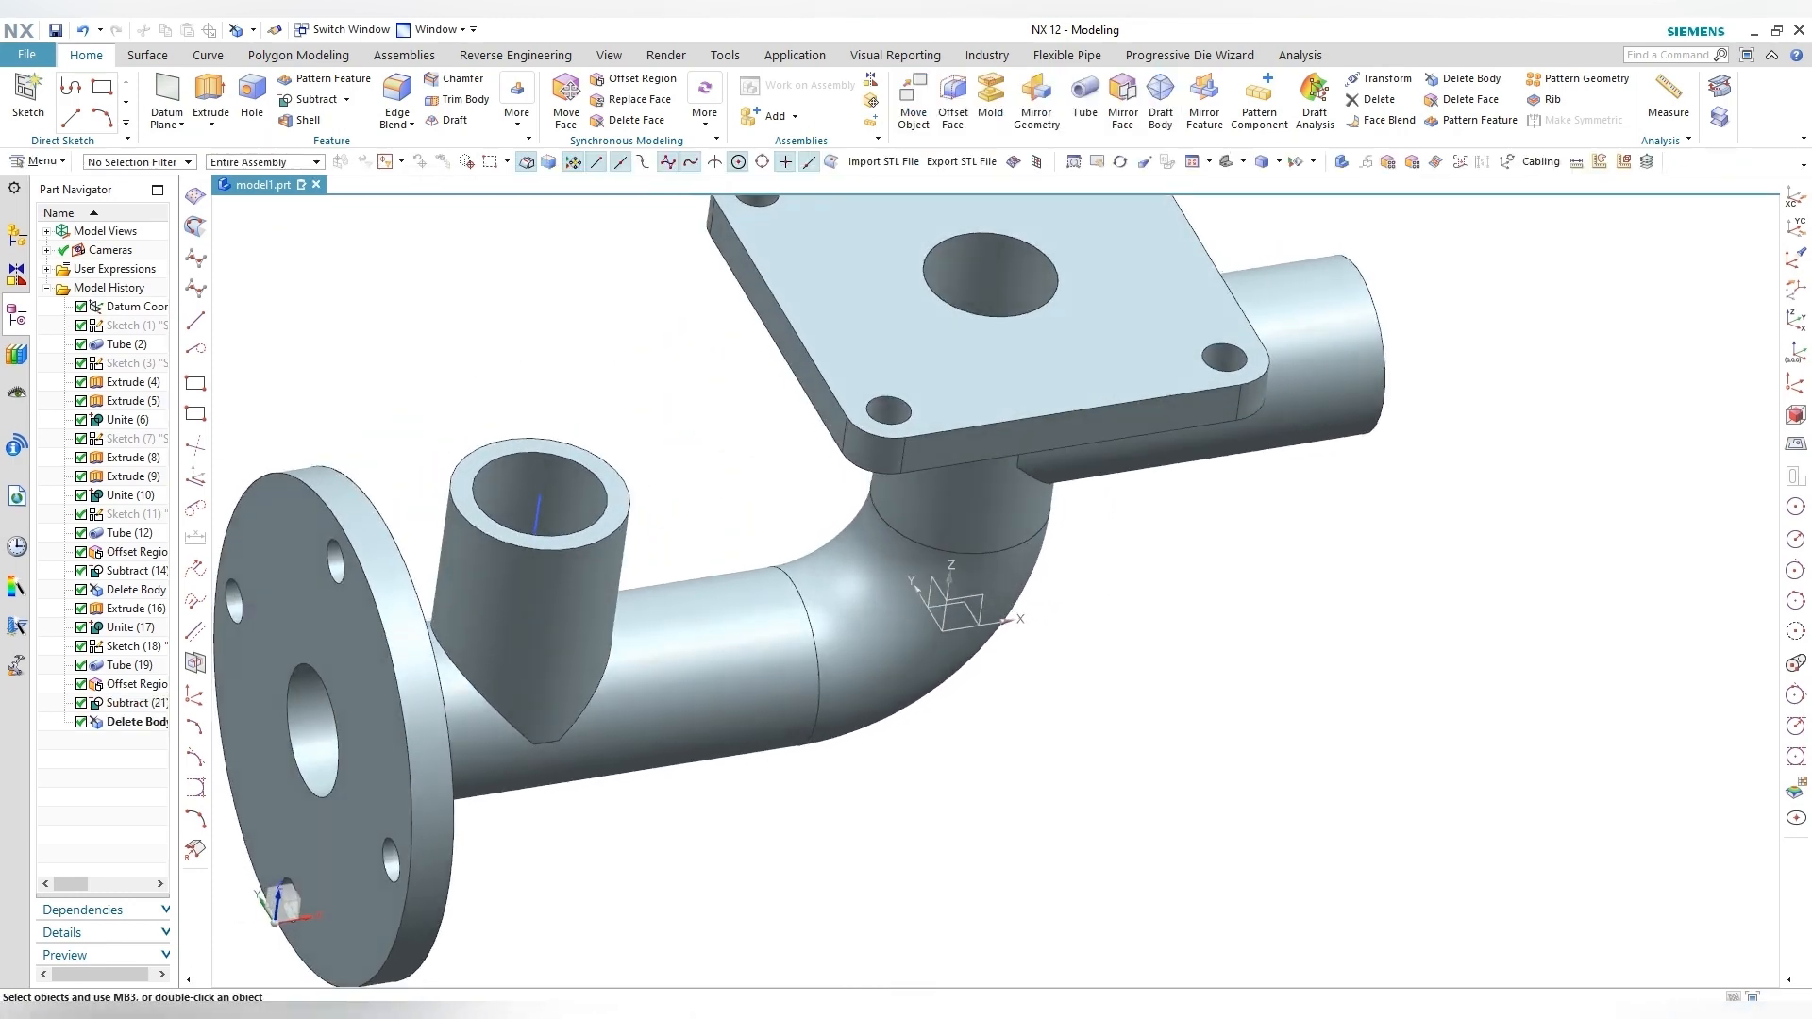
left_click(538, 514)
key("ctrl+b")
Step: Create a sketch on the upper ring-shaped end face of the vertical branch tube
left_click(29, 97)
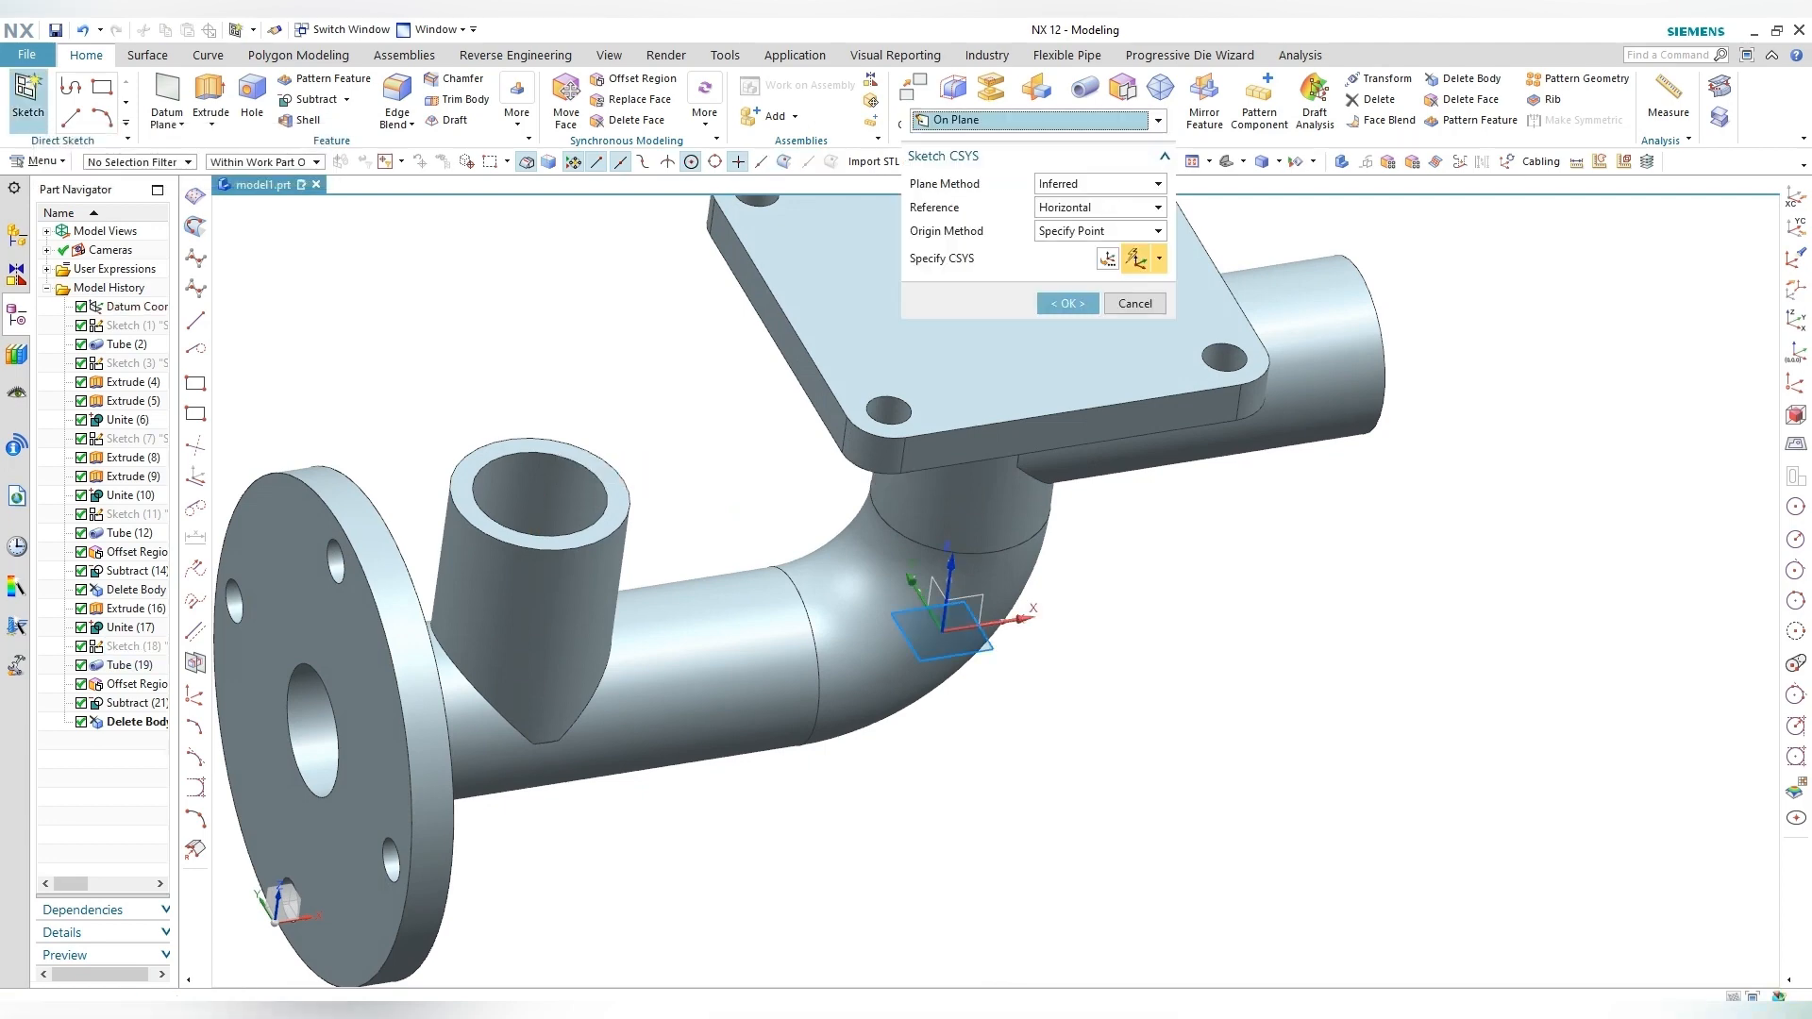
scroll(597, 459, "up", 4)
left_click(459, 543)
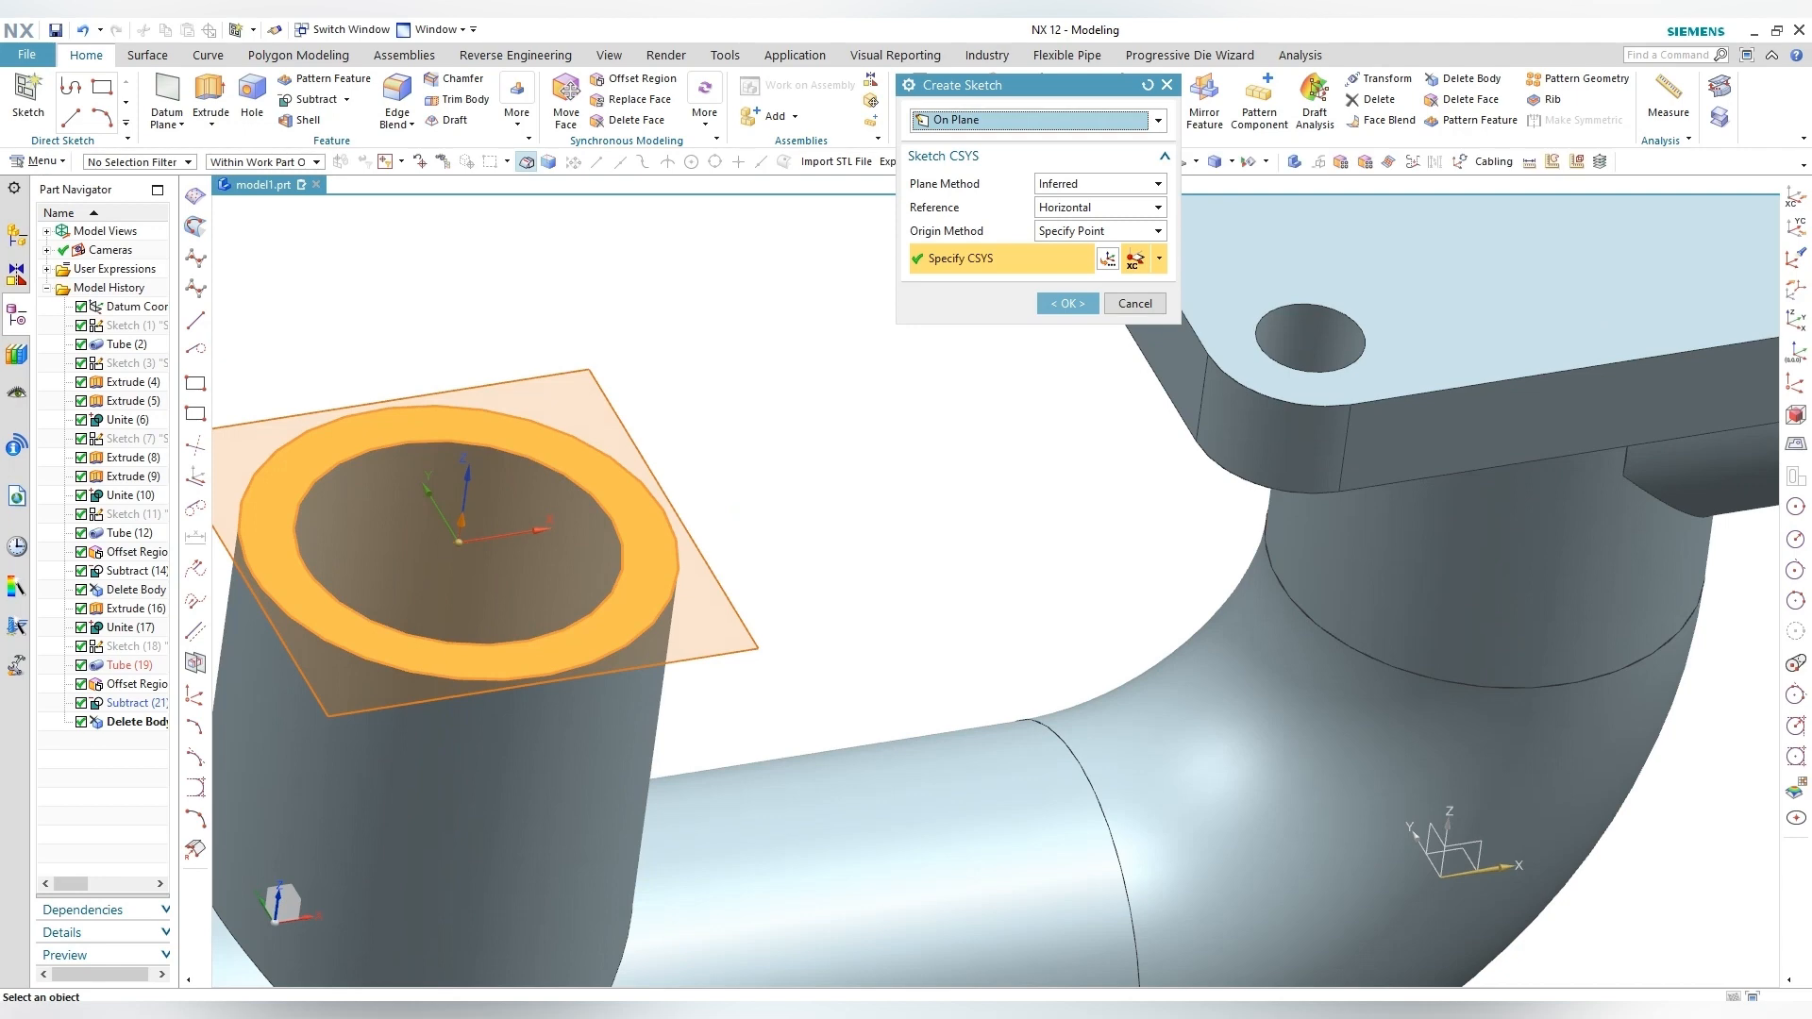
middle_click(484, 559)
scroll(484, 559, "down", 5)
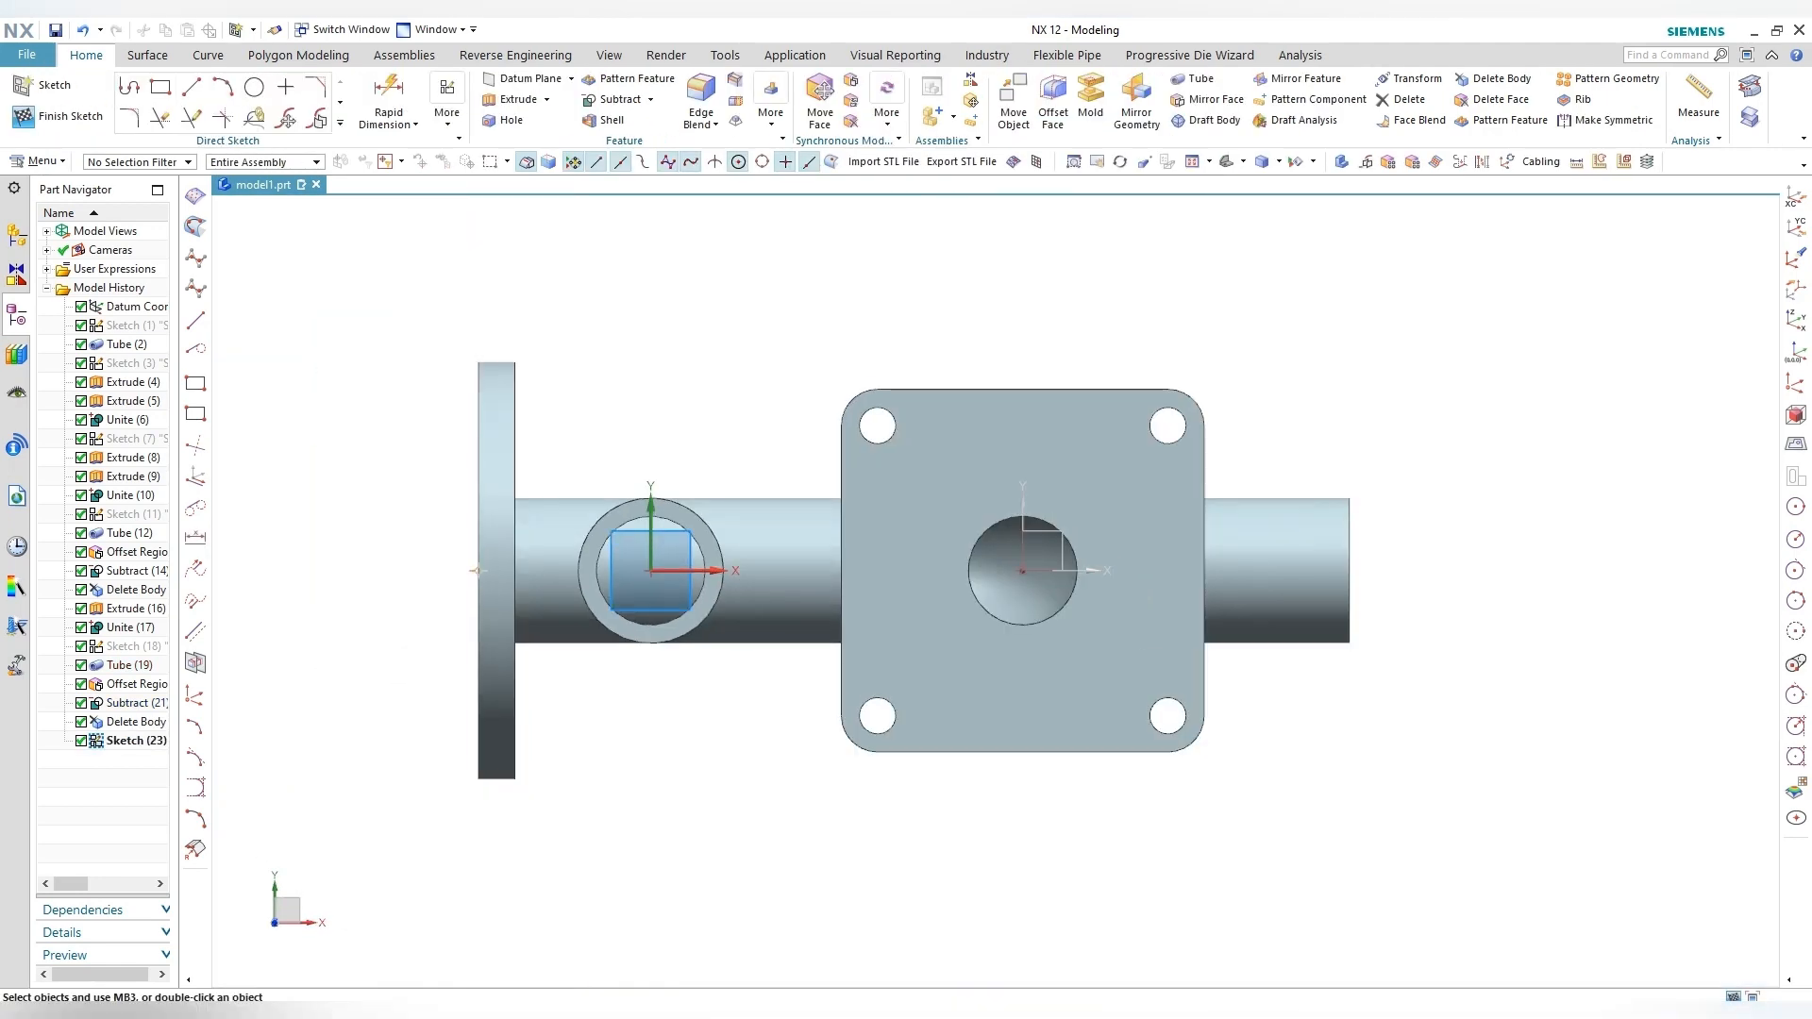
scroll(686, 572, "down", 2)
Step: Sketch a circle concentric with the vertical tube and set its diameter to 12.5*2 mm
left_click(254, 86)
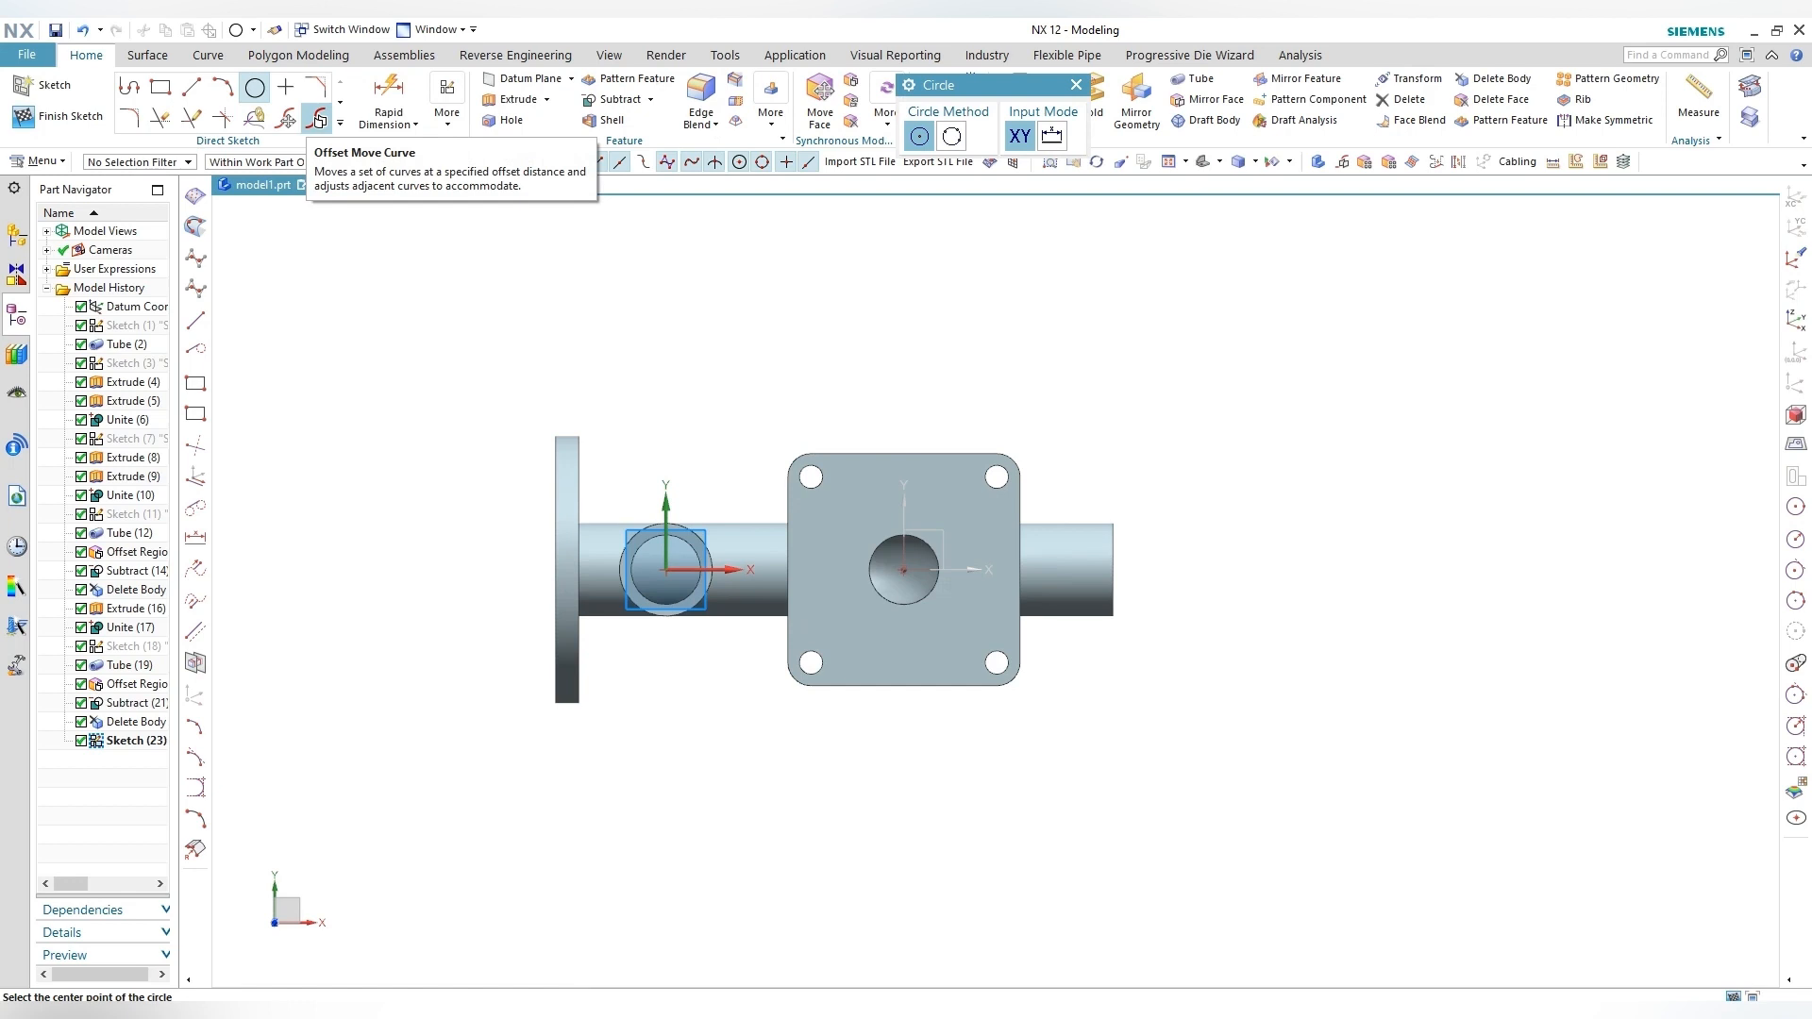
scroll(699, 587, "up", 4)
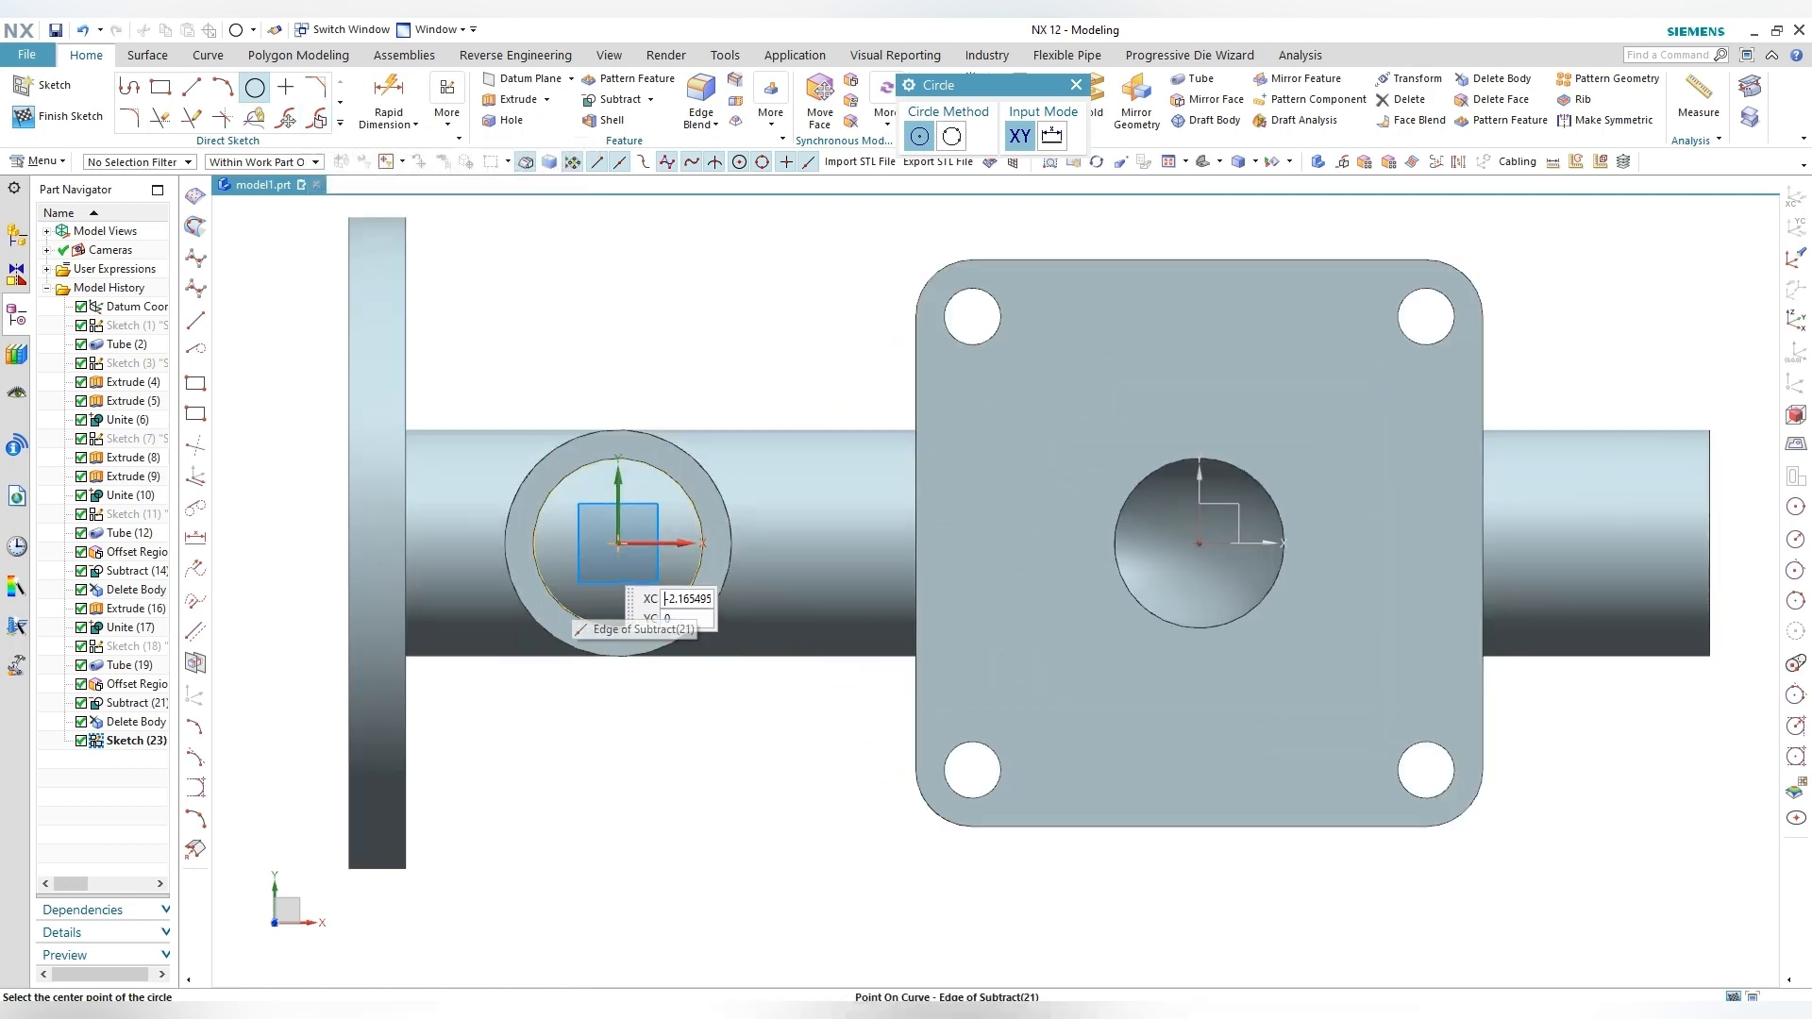
left_click(618, 542)
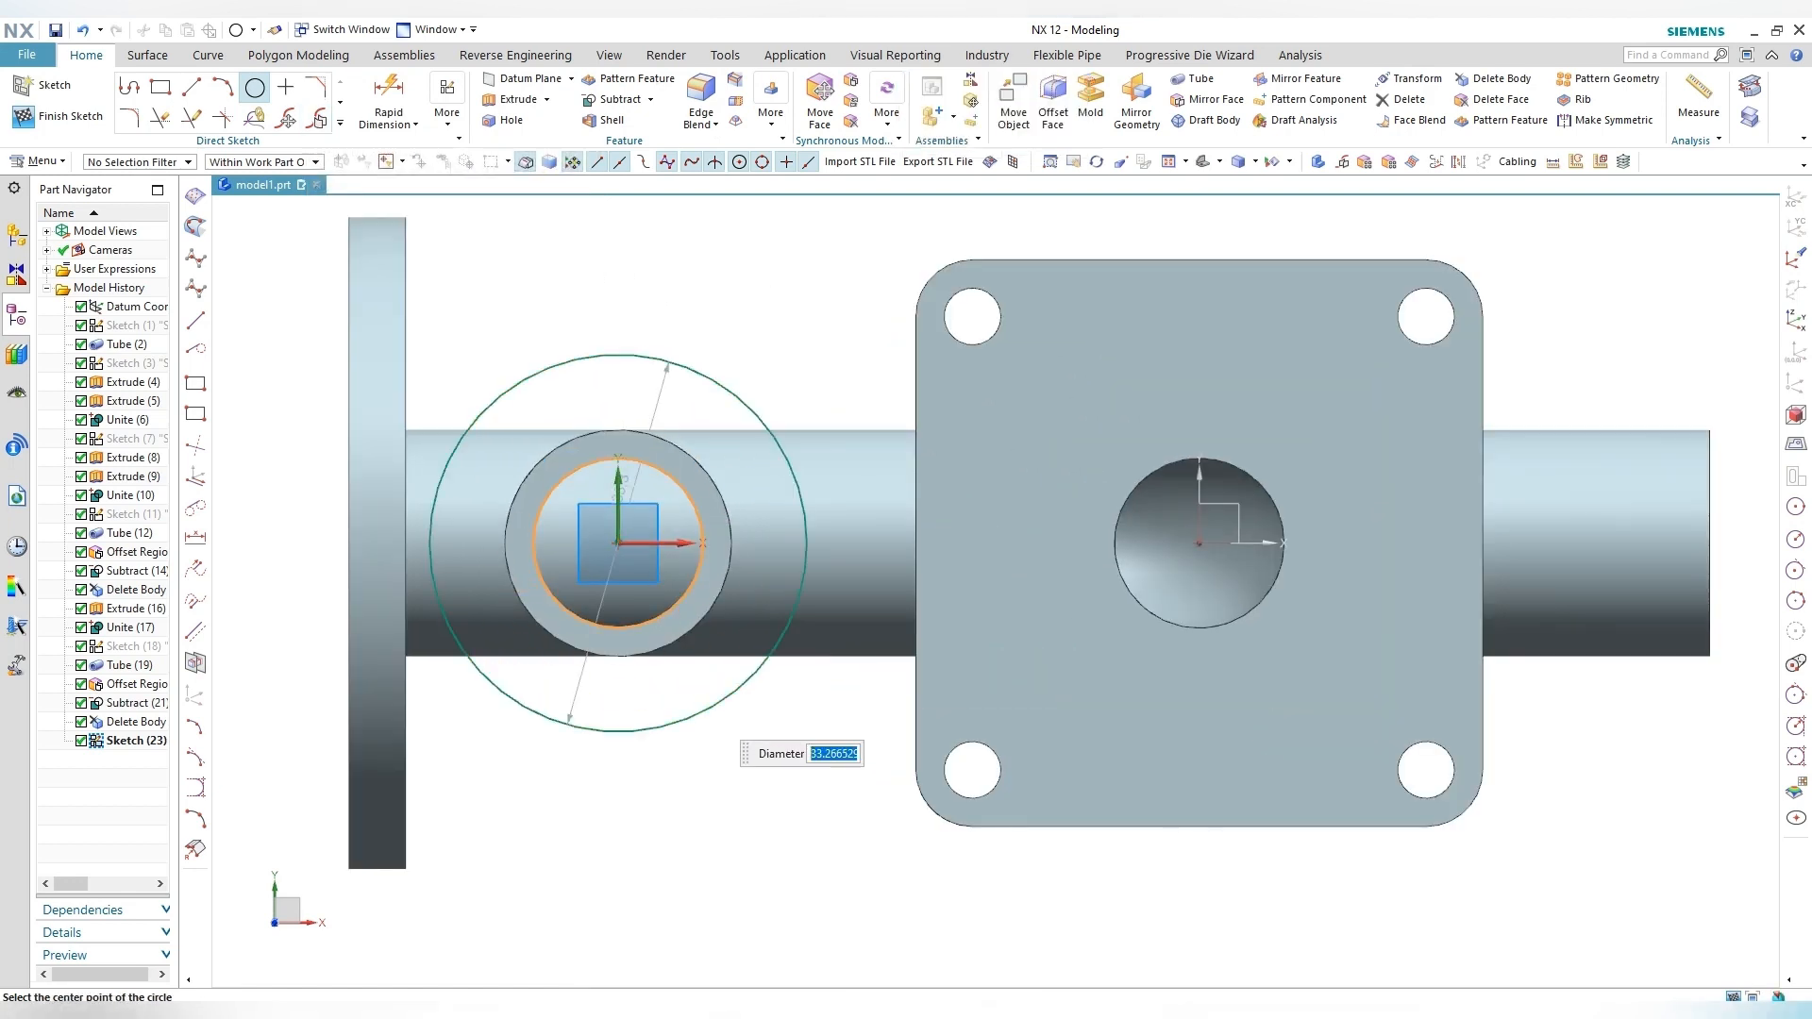
key("Escape")
left_click_drag(620, 488, 732, 366)
double_click(740, 357)
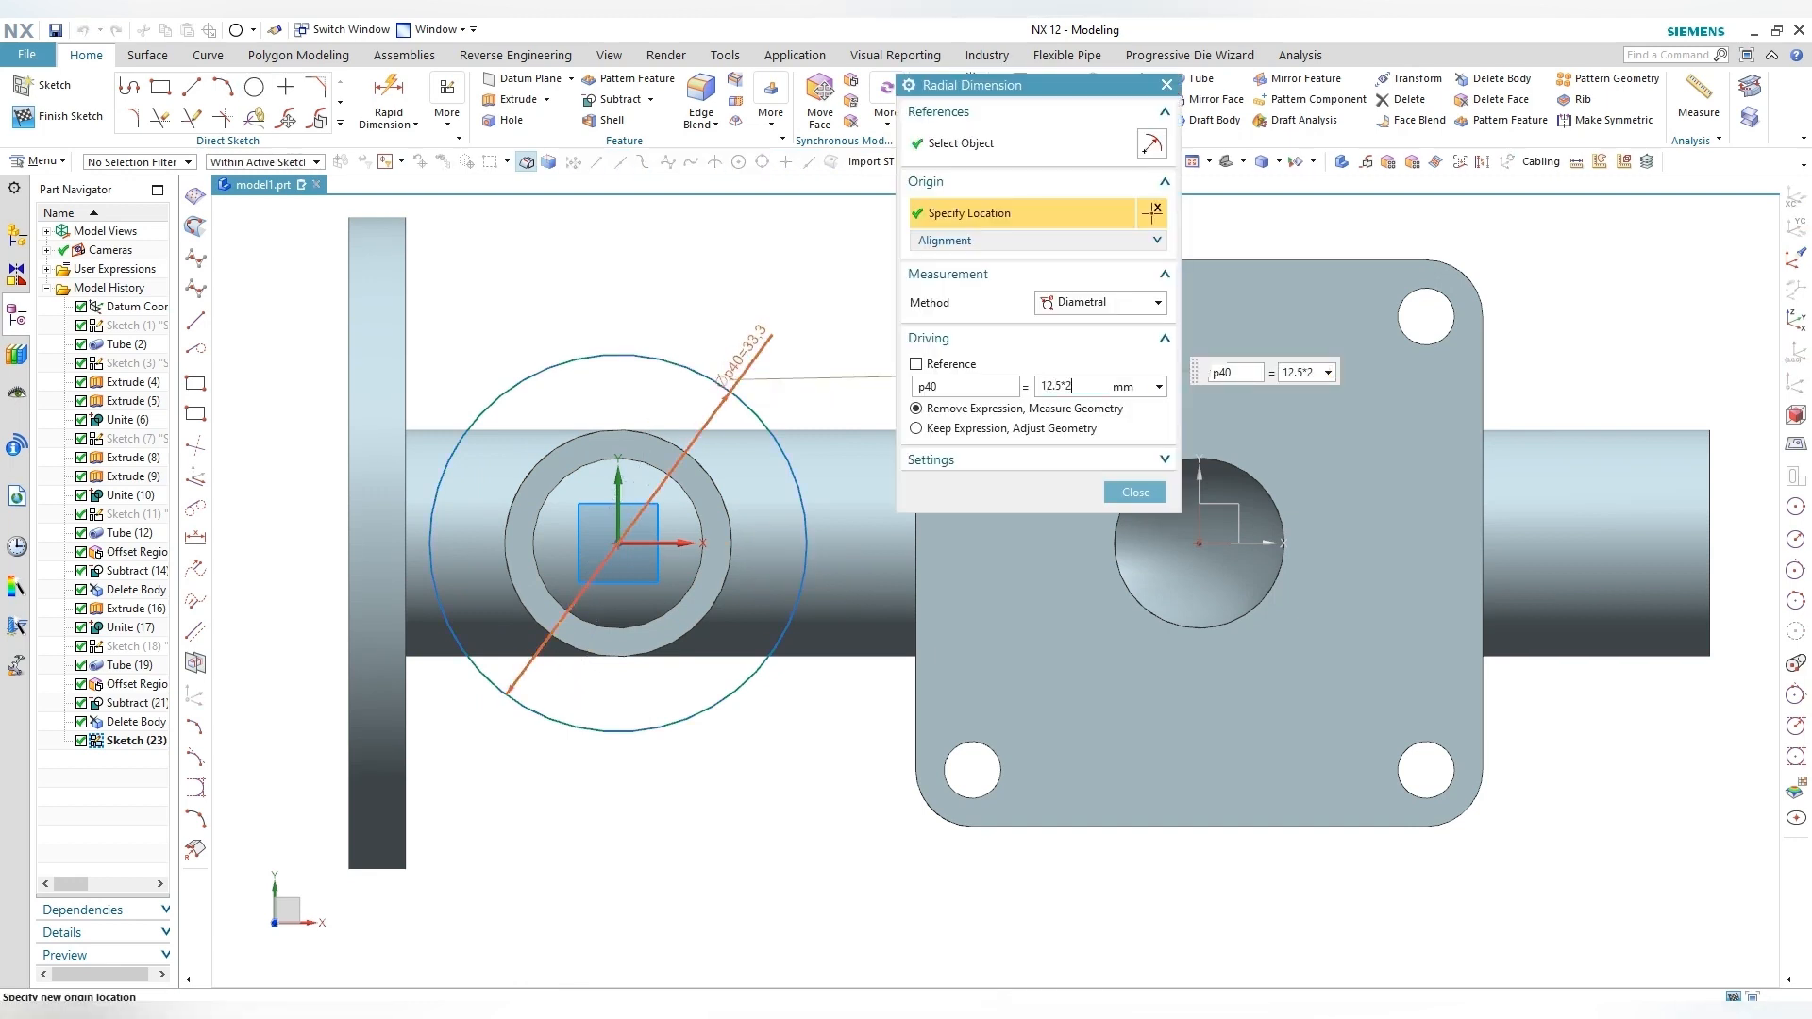
key("Return")
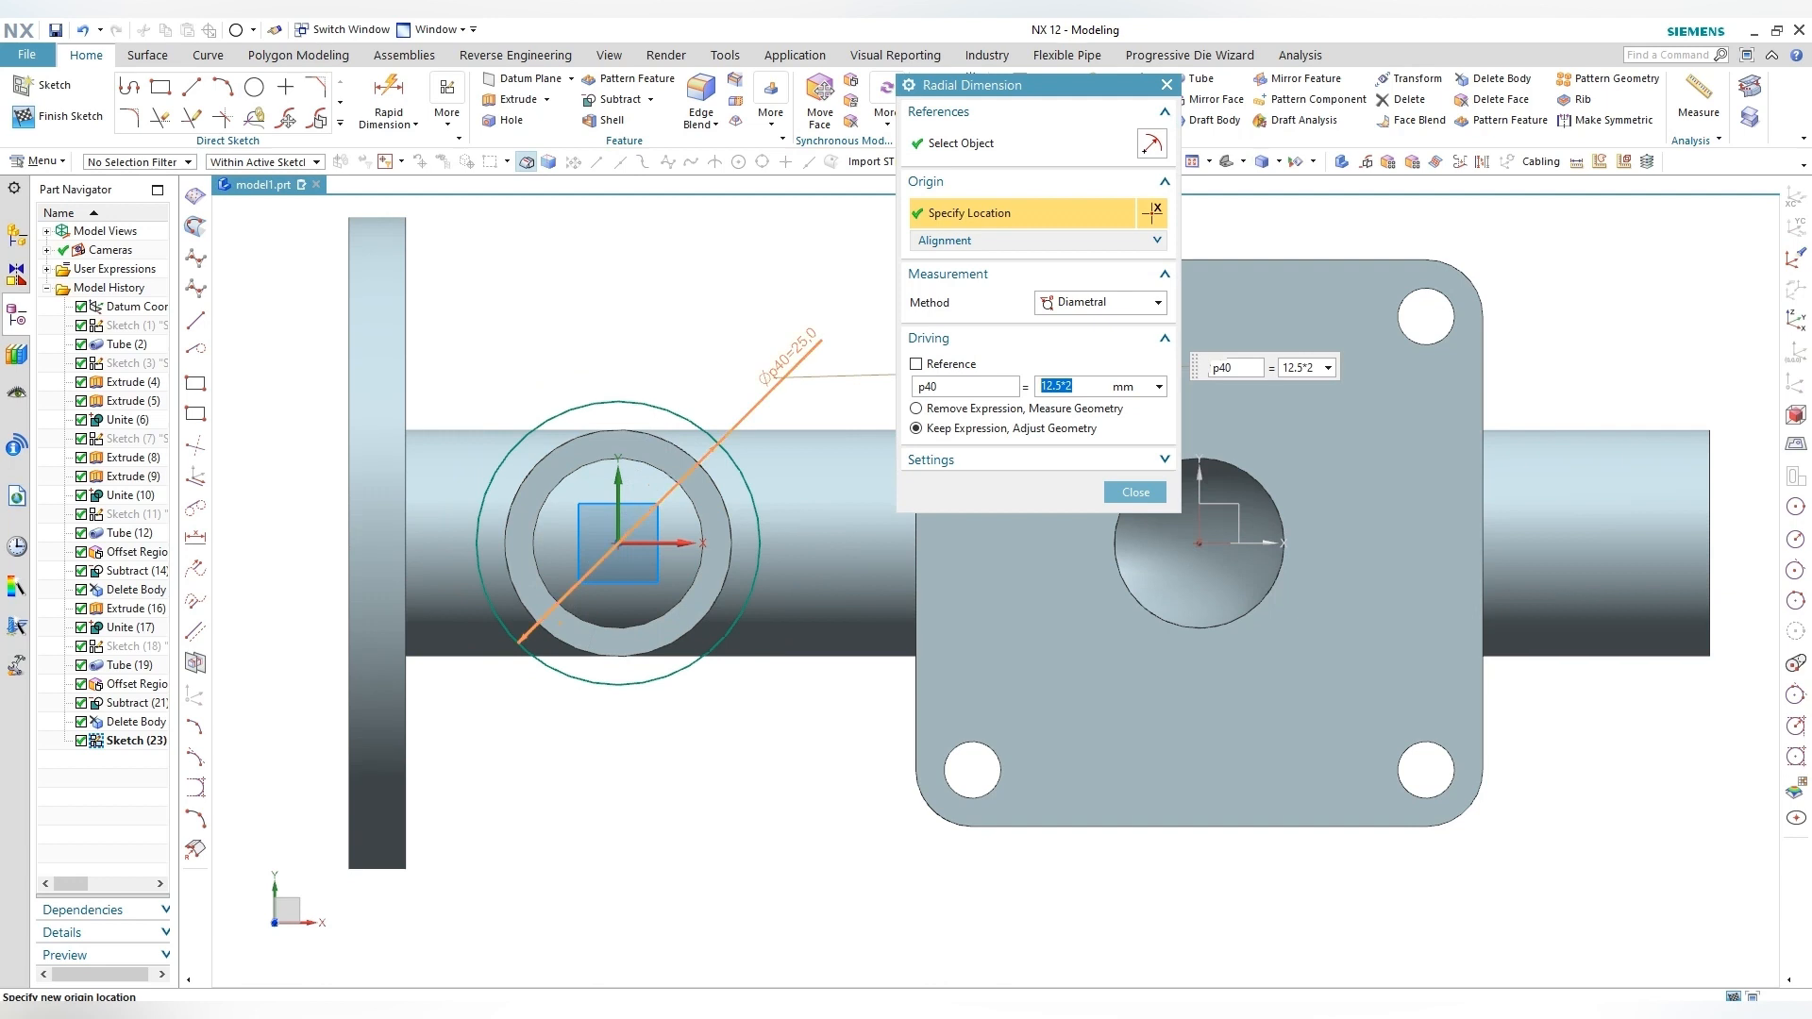
left_click(1135, 492)
Step: Sketch two horizontal lines, about 42 mm and 38.5 mm long, from the square flange's two nearest hole centres past the vertical tube
left_click(192, 87)
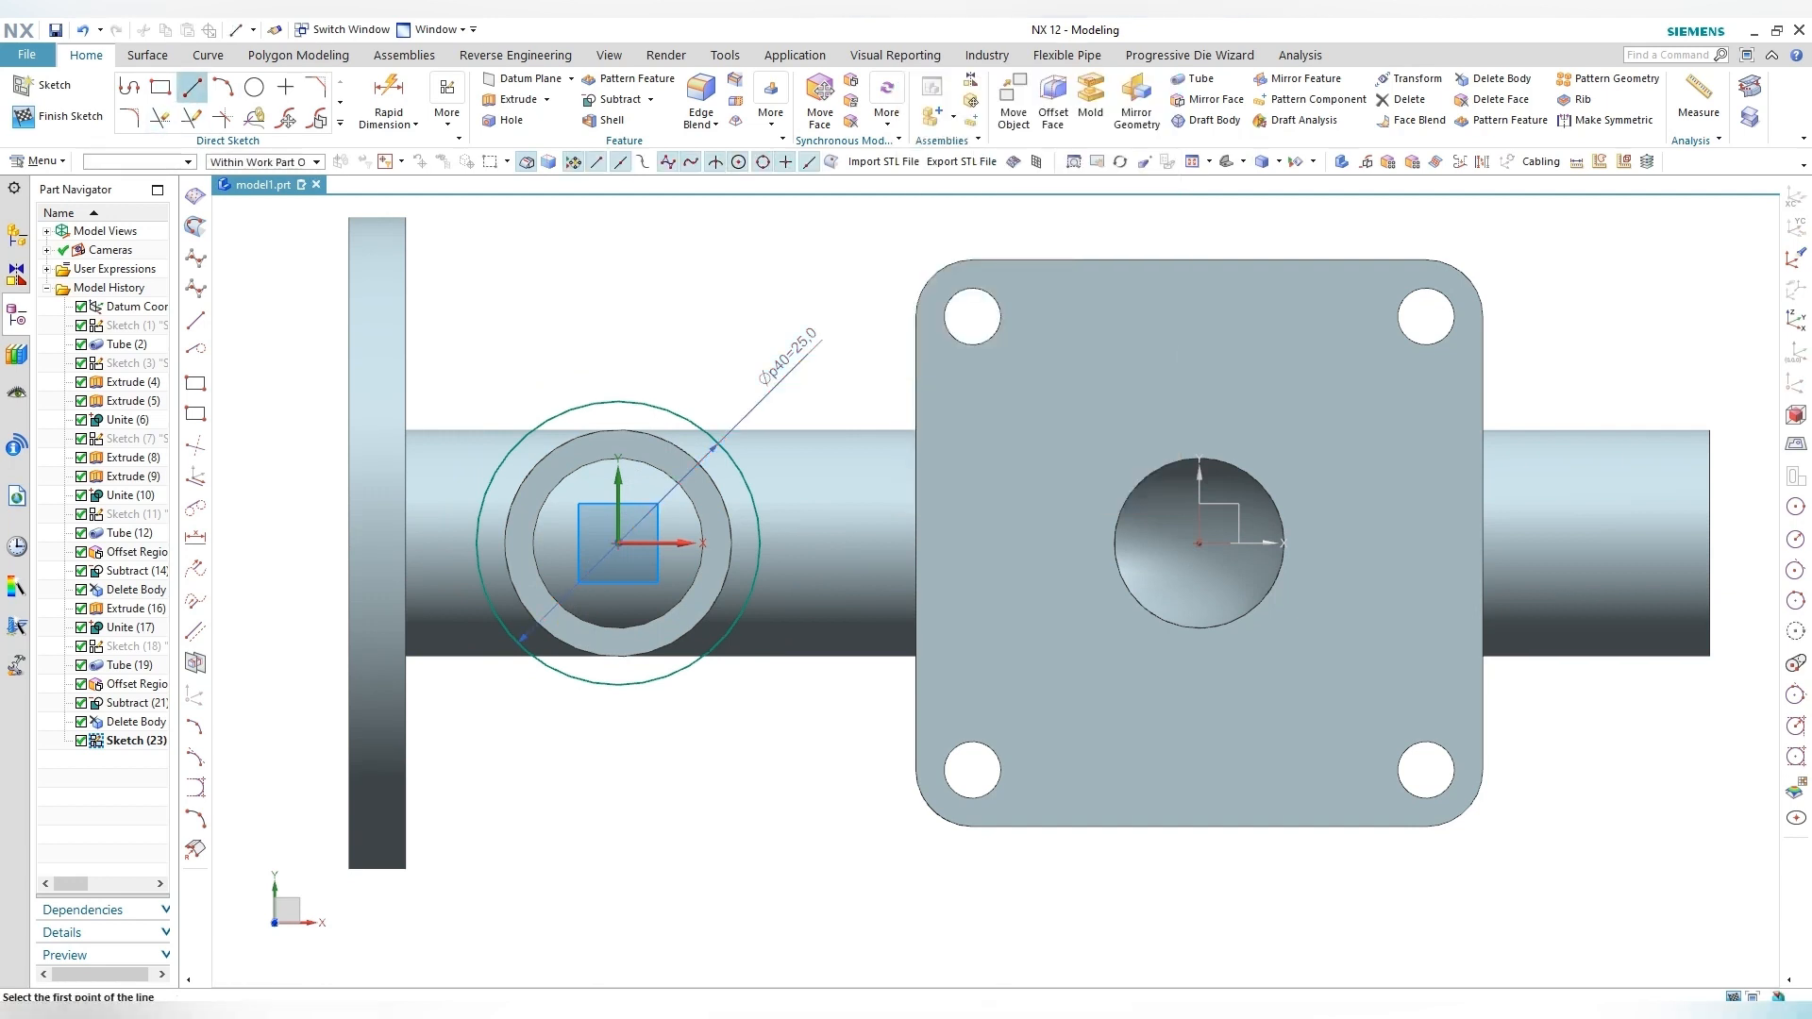
left_click(972, 316)
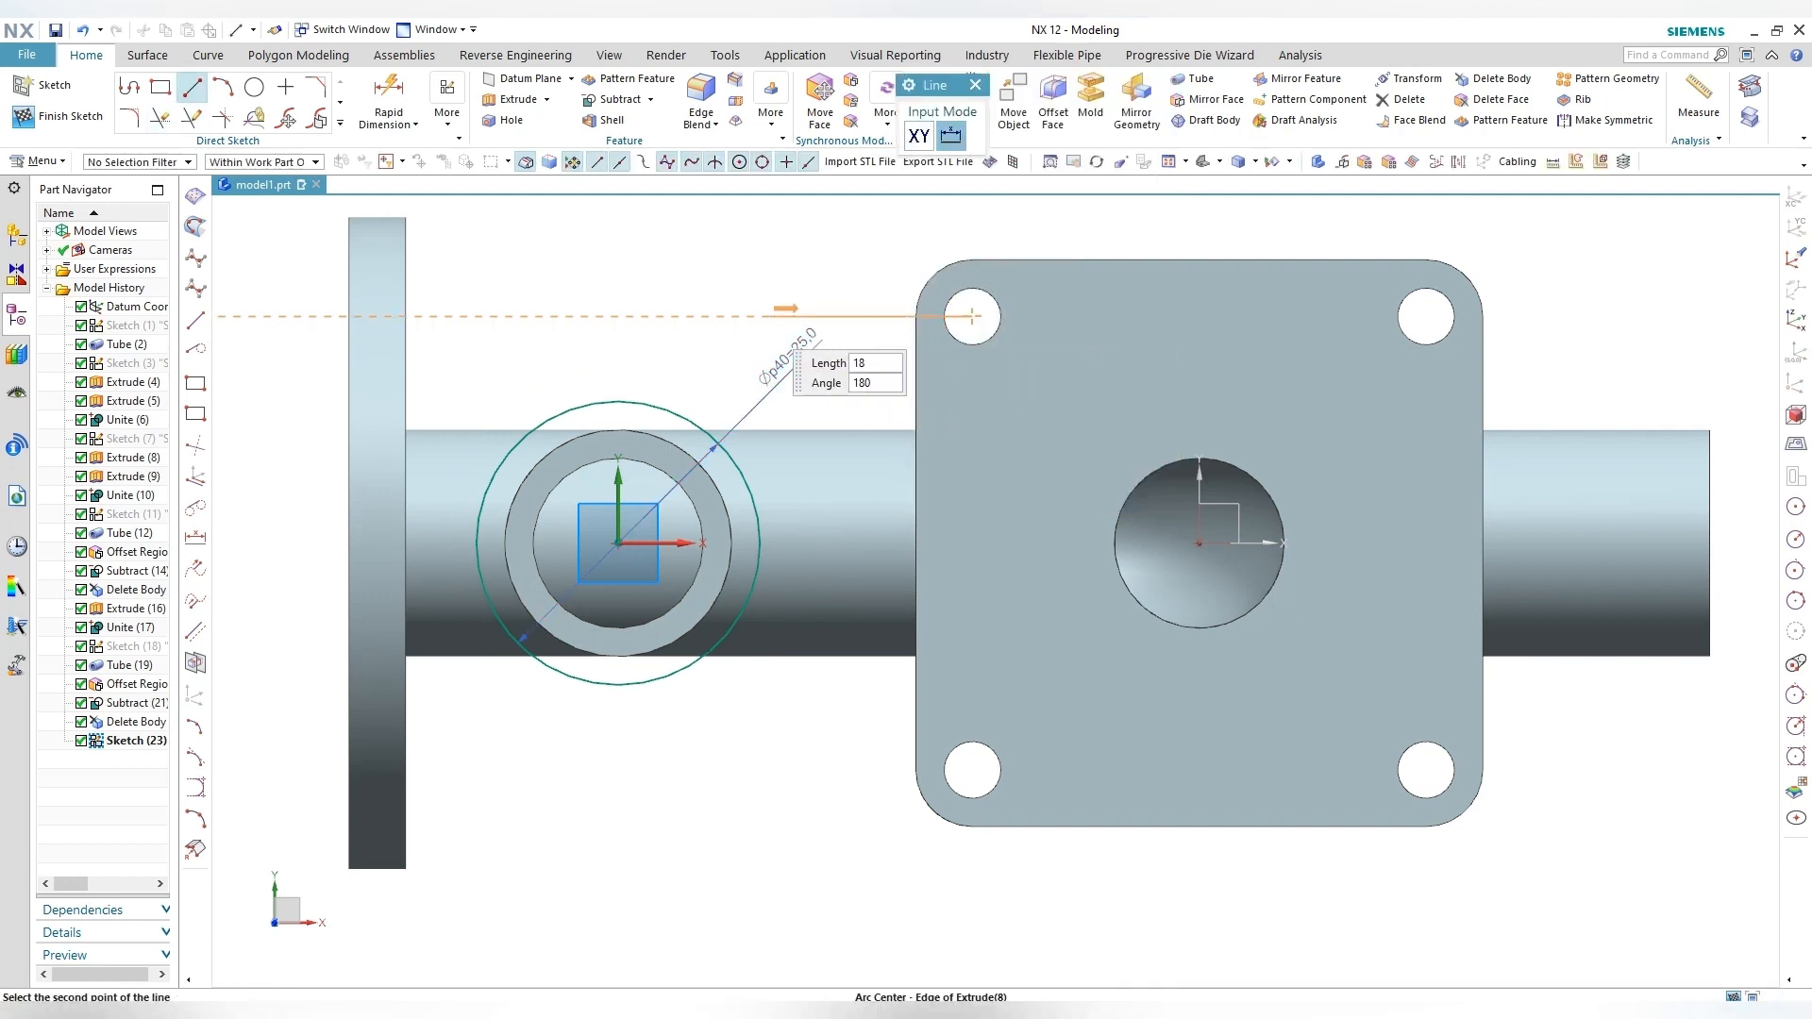
left_click(496, 316)
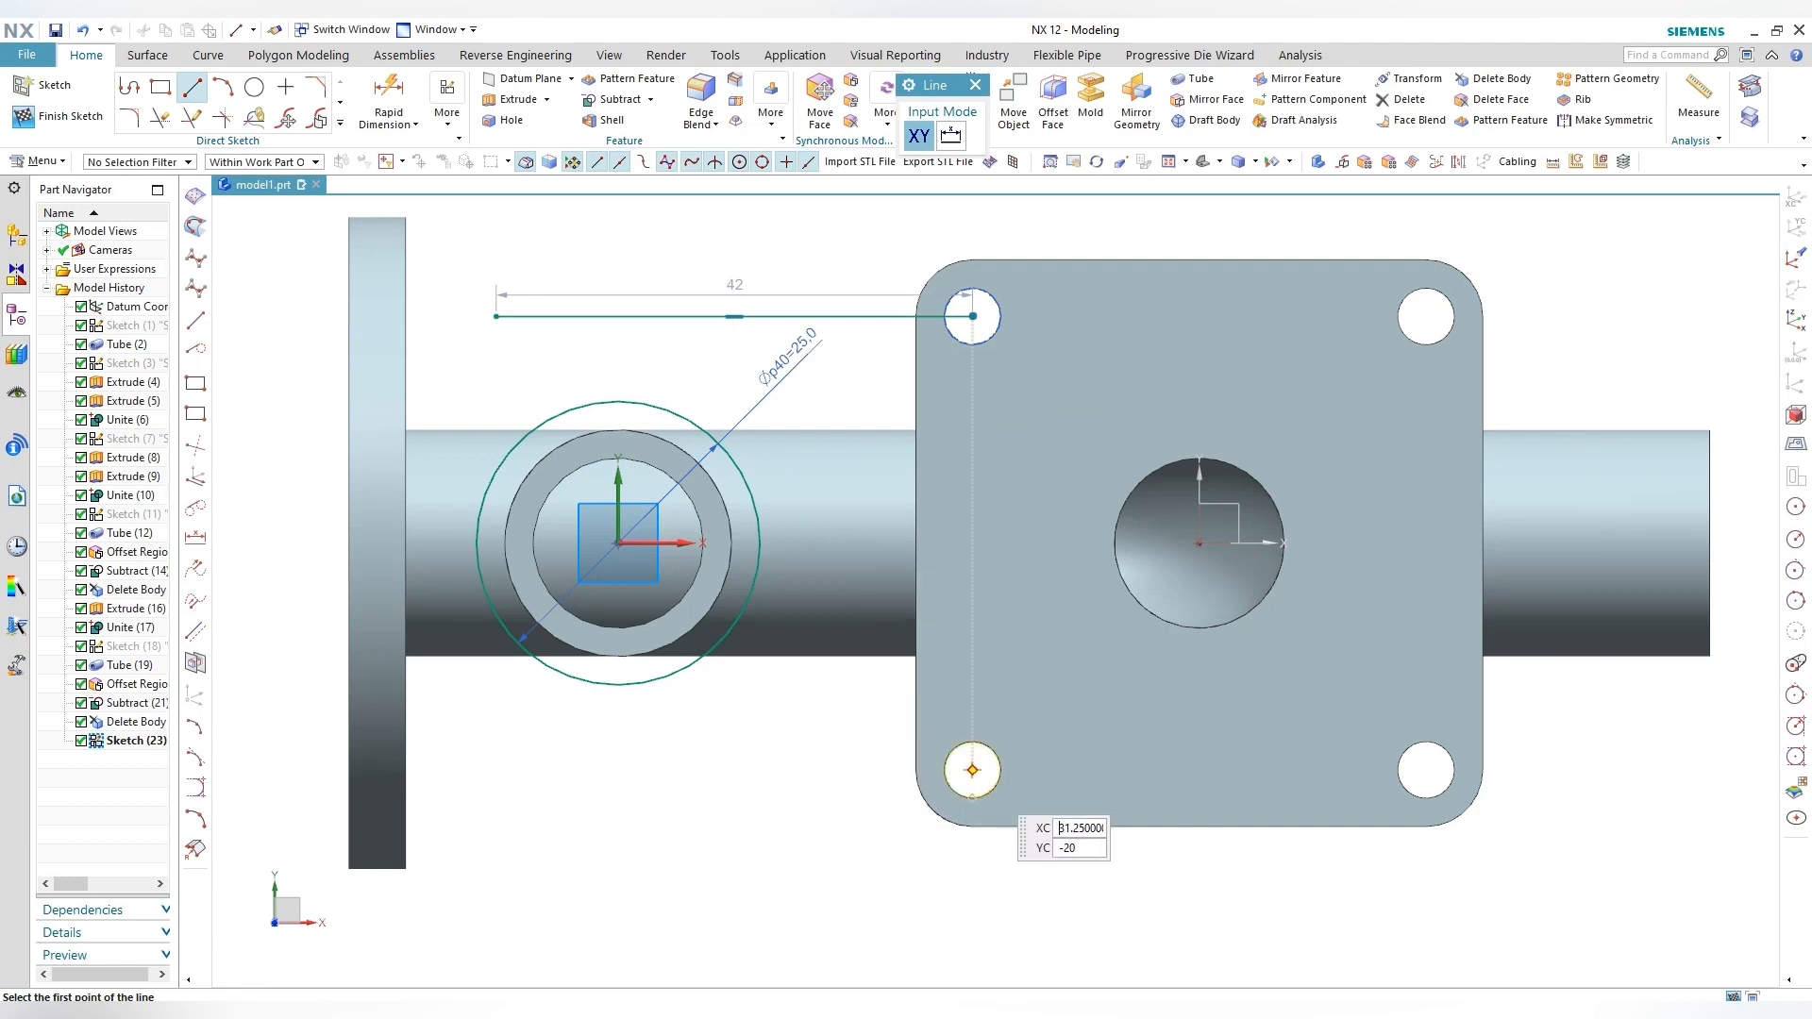
left_click(972, 769)
key("Return")
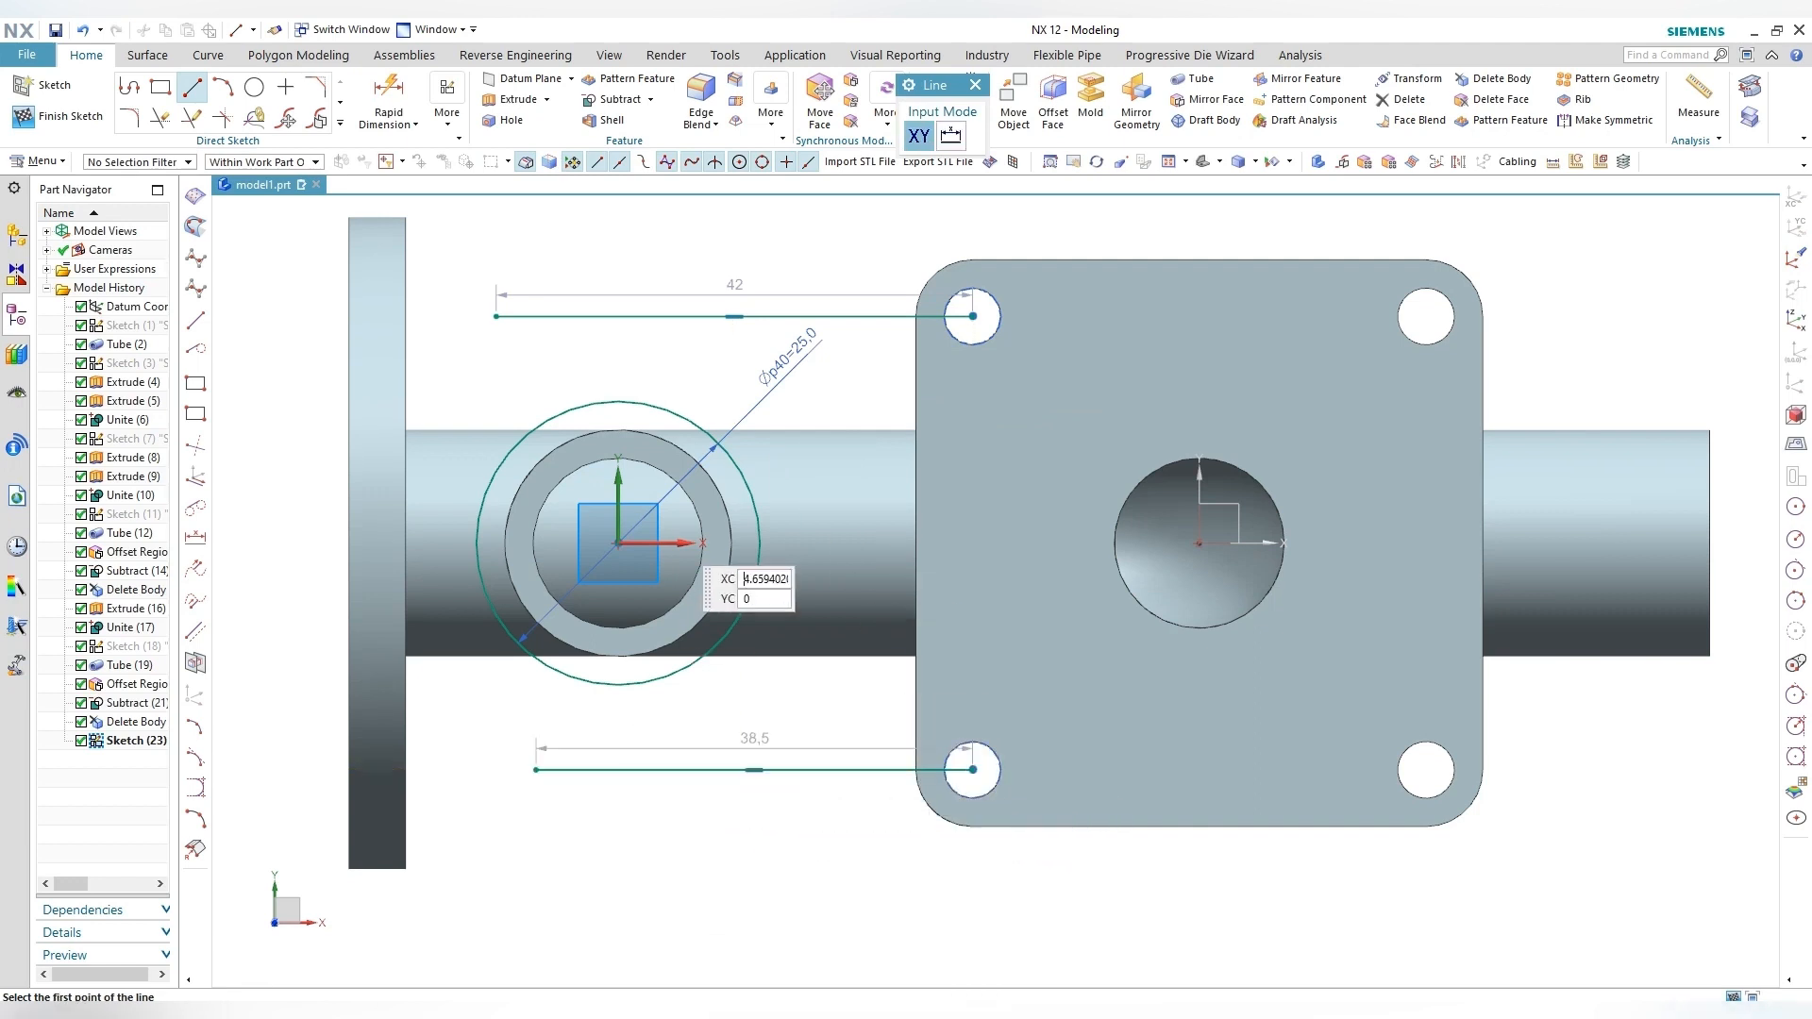
Step: Sketch a vertical line through the tube's centre and extend it across both horizontal lines to about 52 mm long
left_click(618, 542)
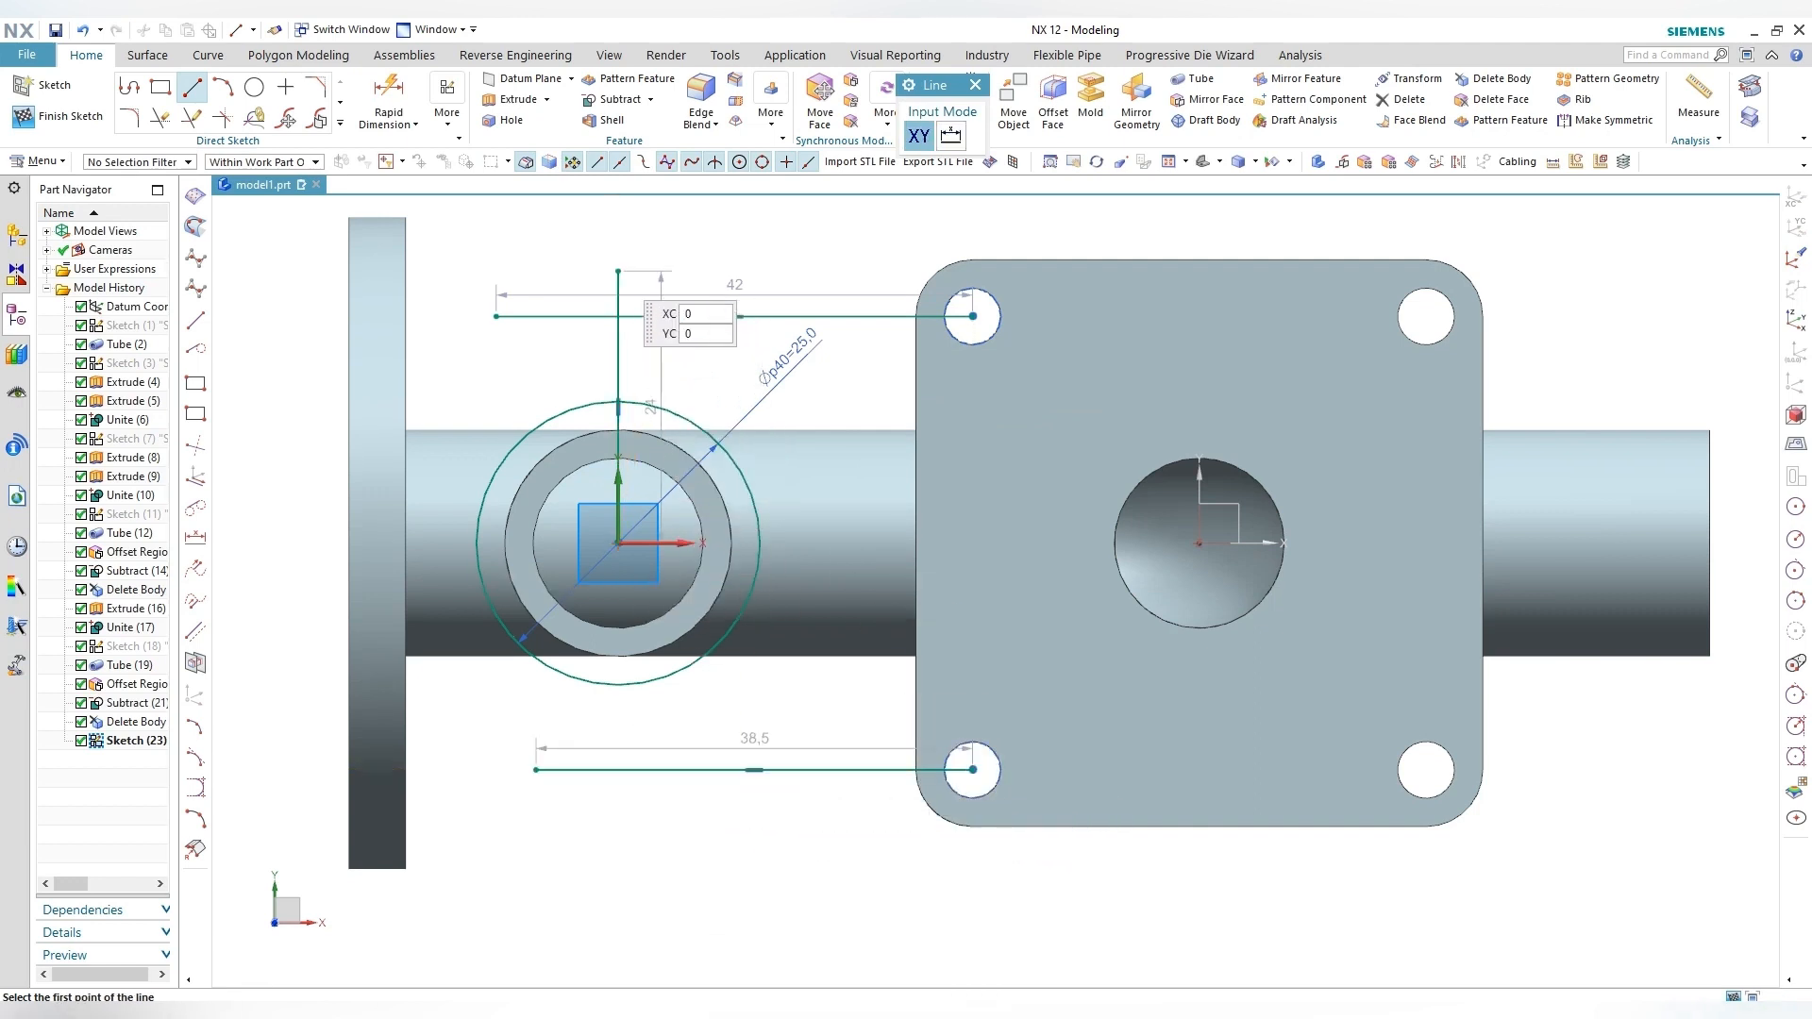
left_click(618, 270)
key("Escape")
double_click(618, 359)
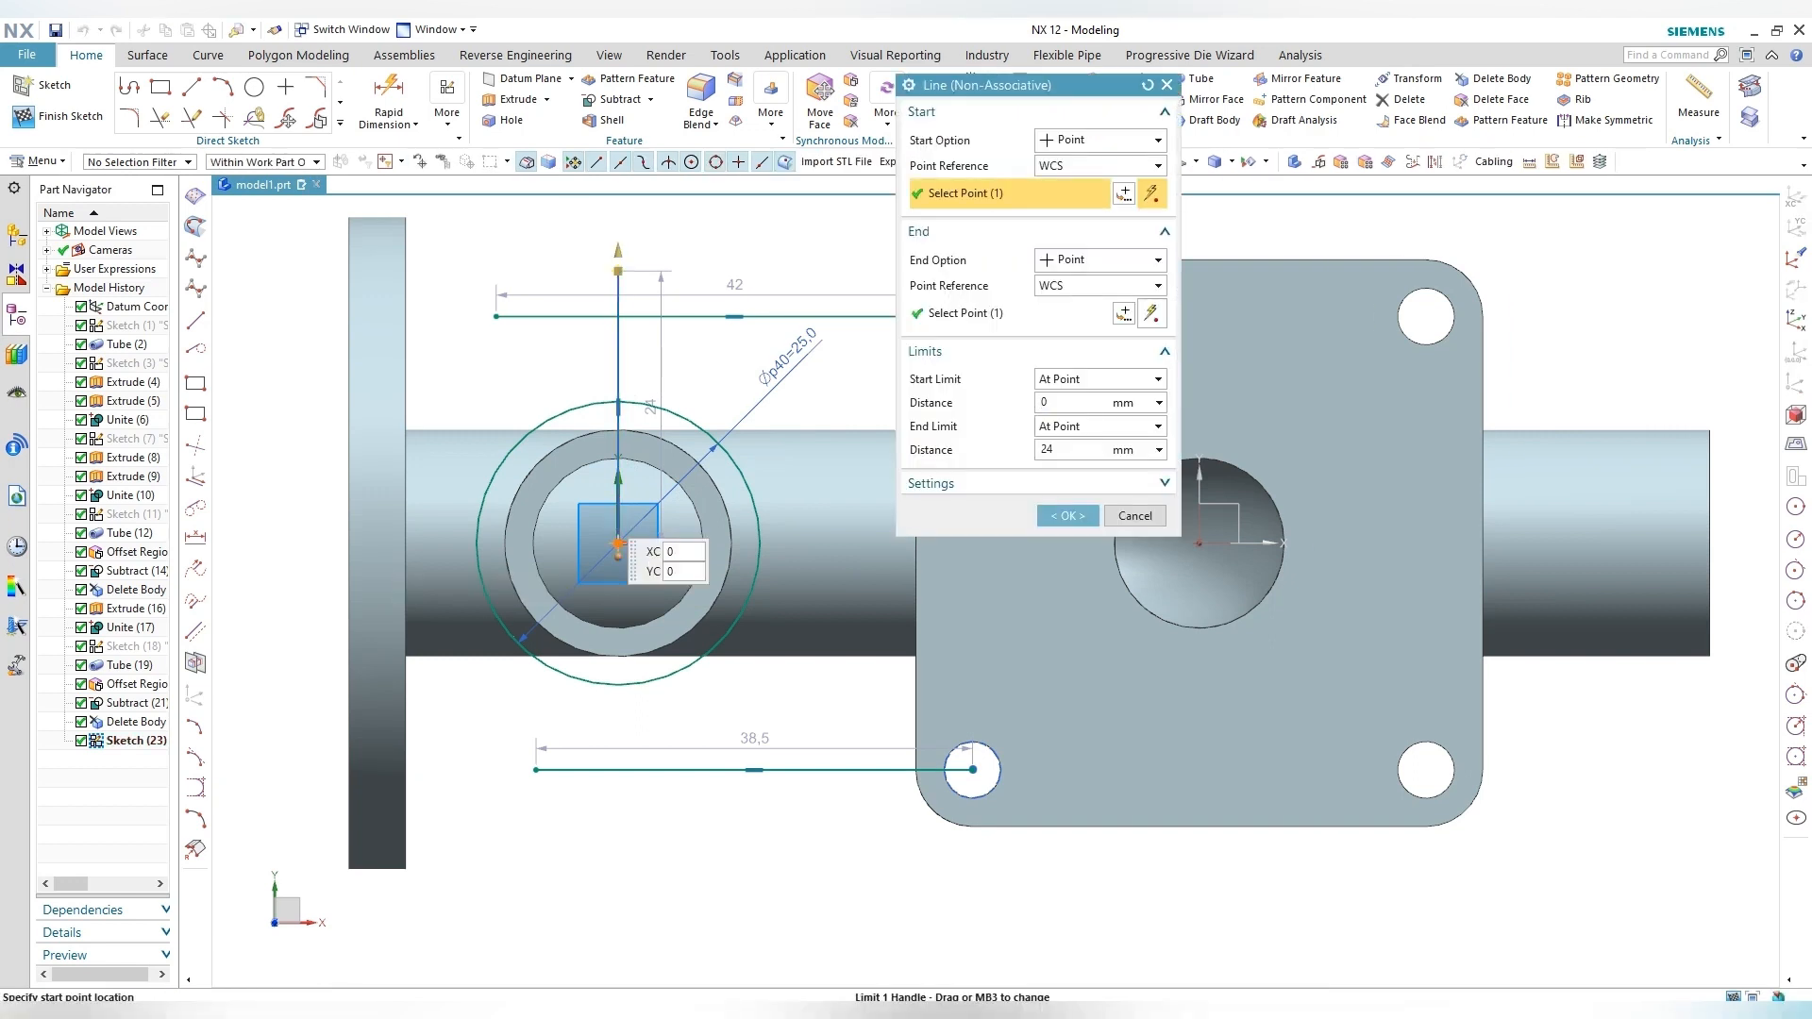
left_click_drag(618, 564, 618, 874)
key("Return")
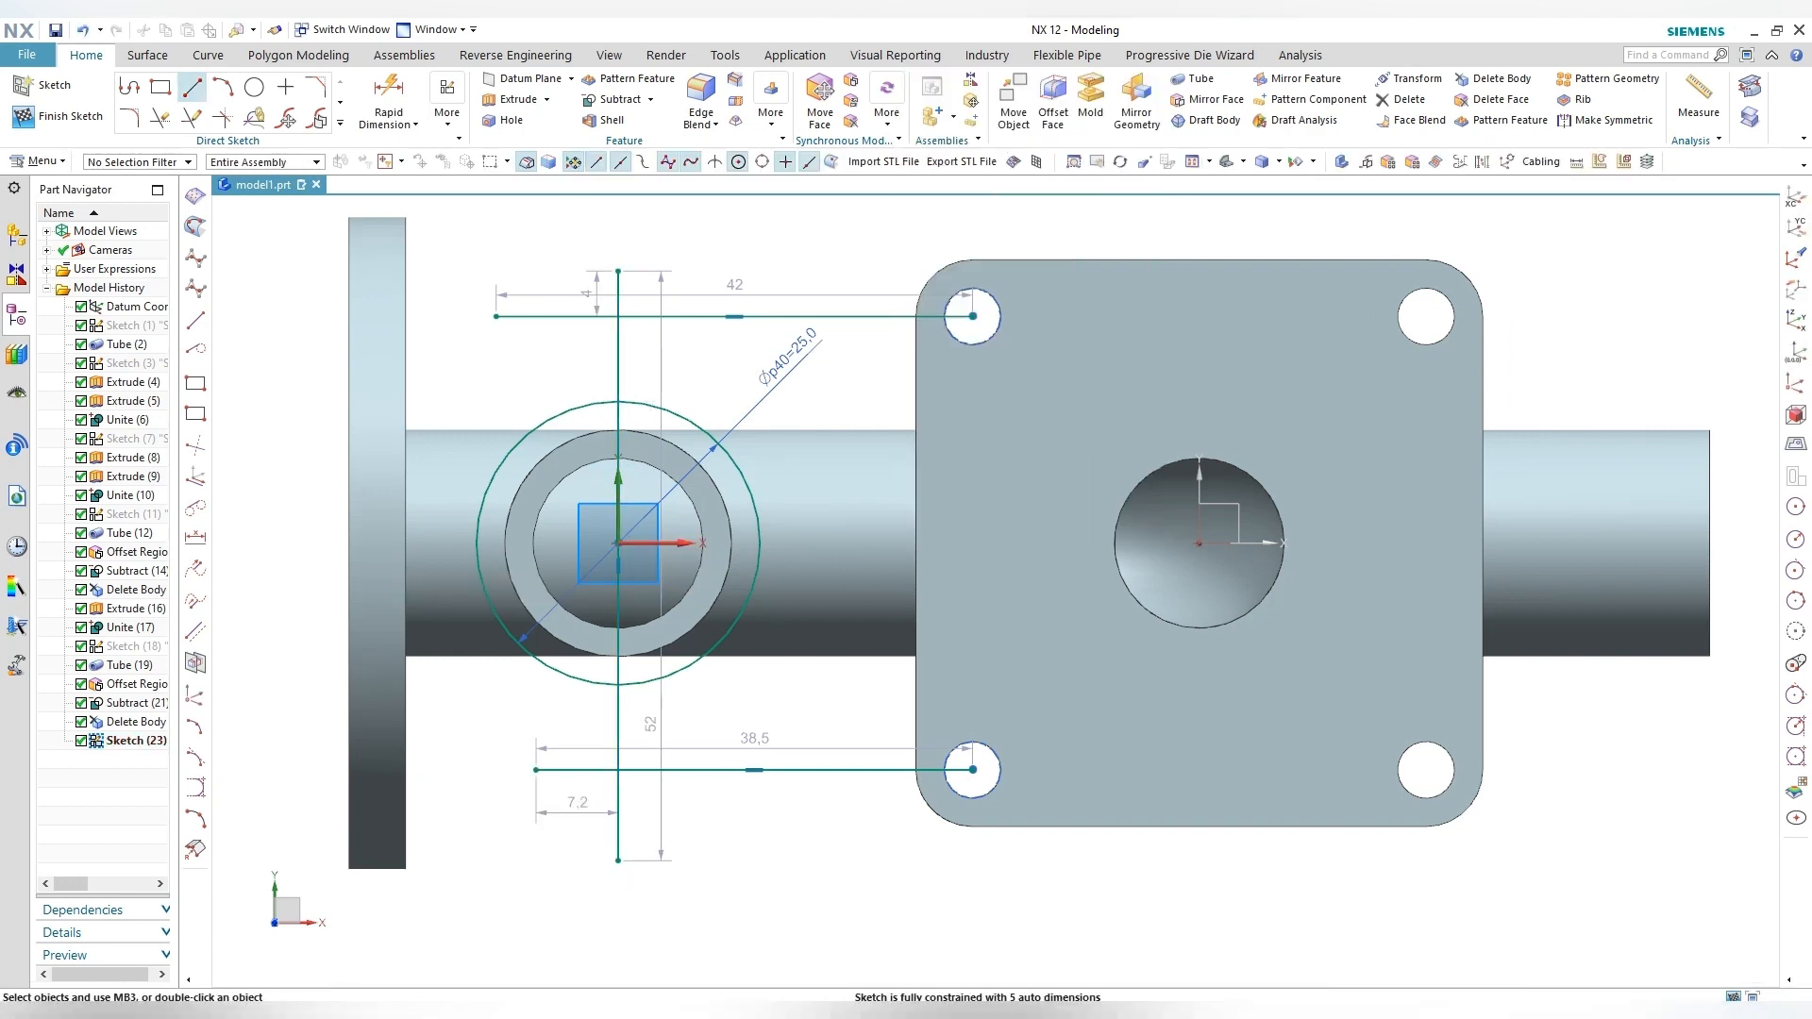
Step: Sketch a horizontal line from the circle's centre toward the square flange
key("l")
left_click(618, 543)
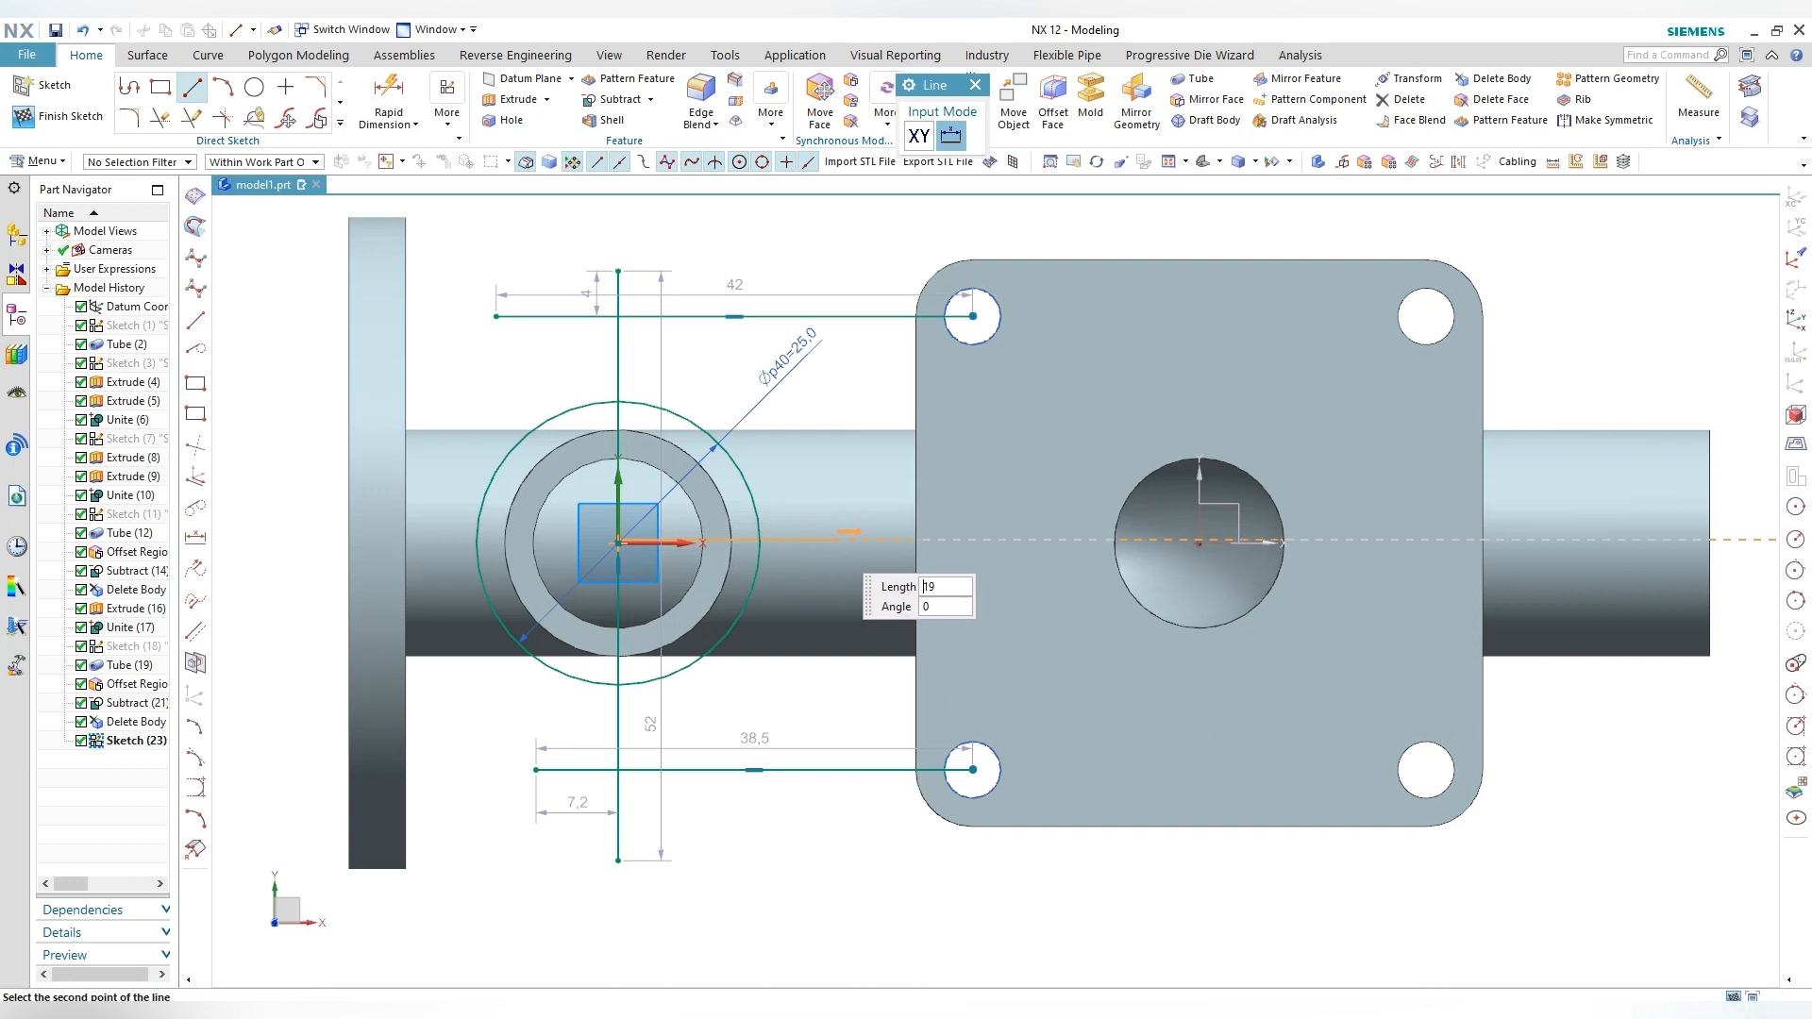
key("Escape")
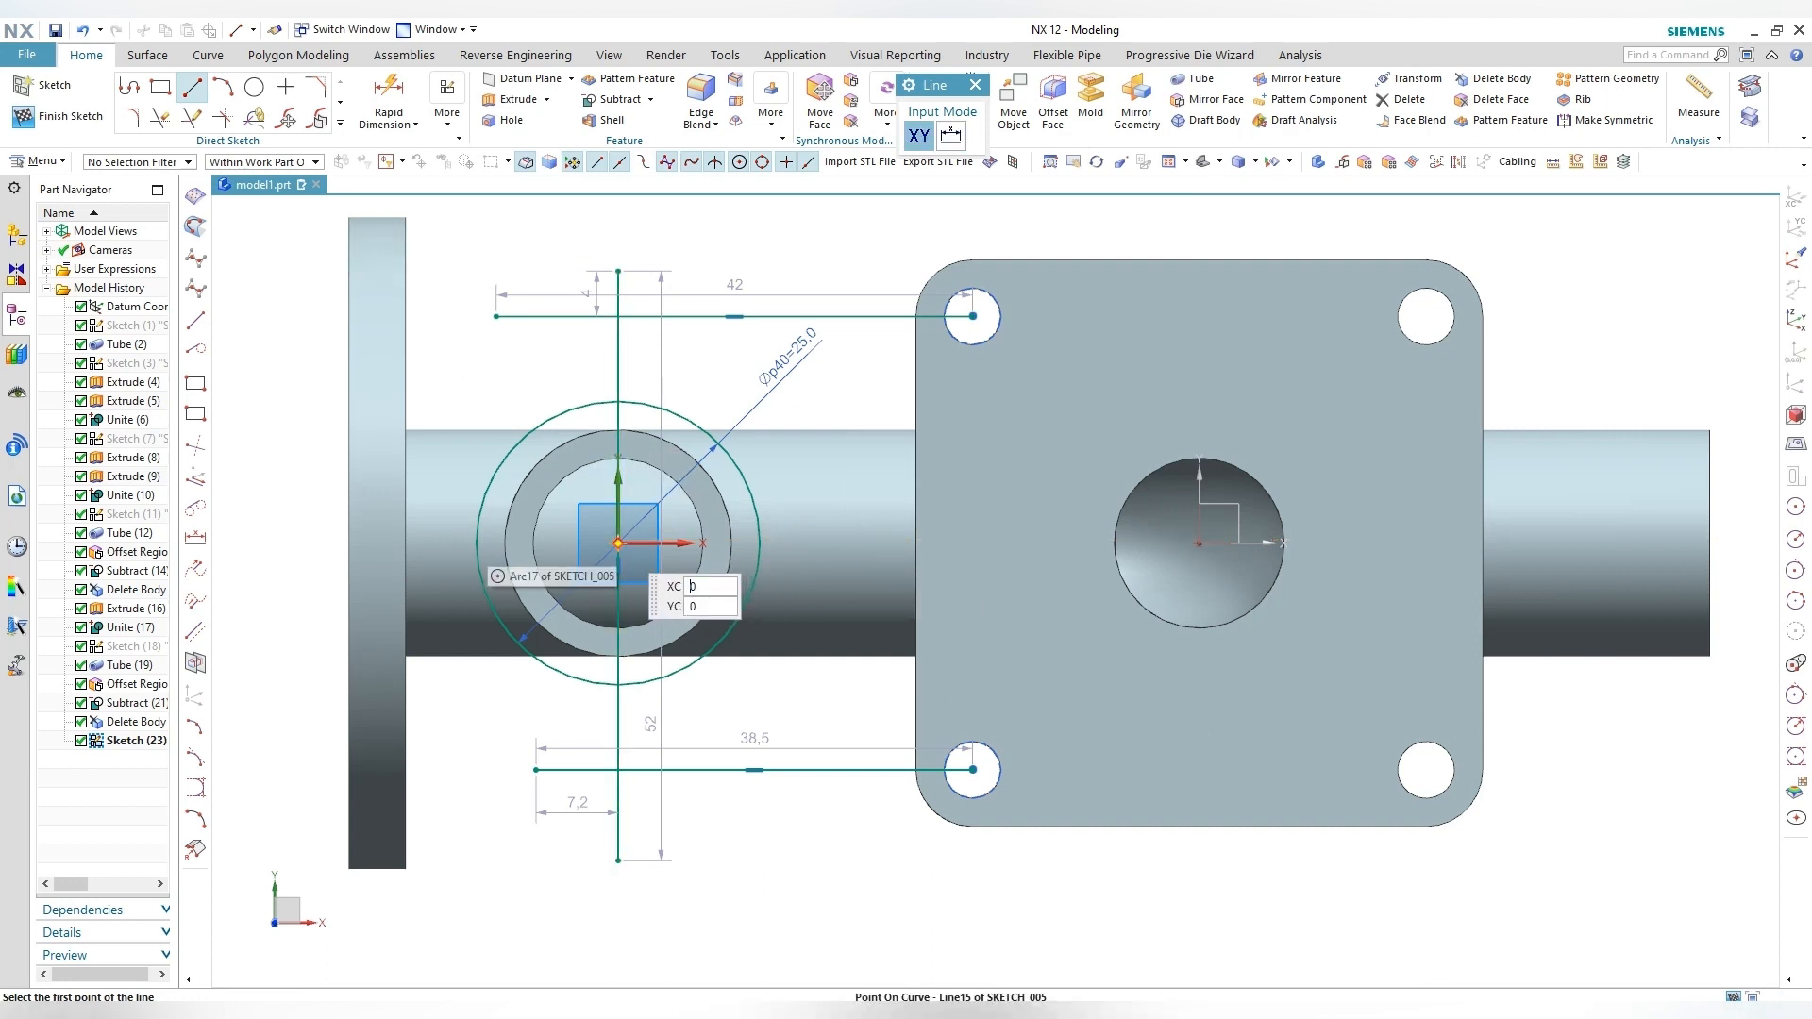
left_click(618, 542)
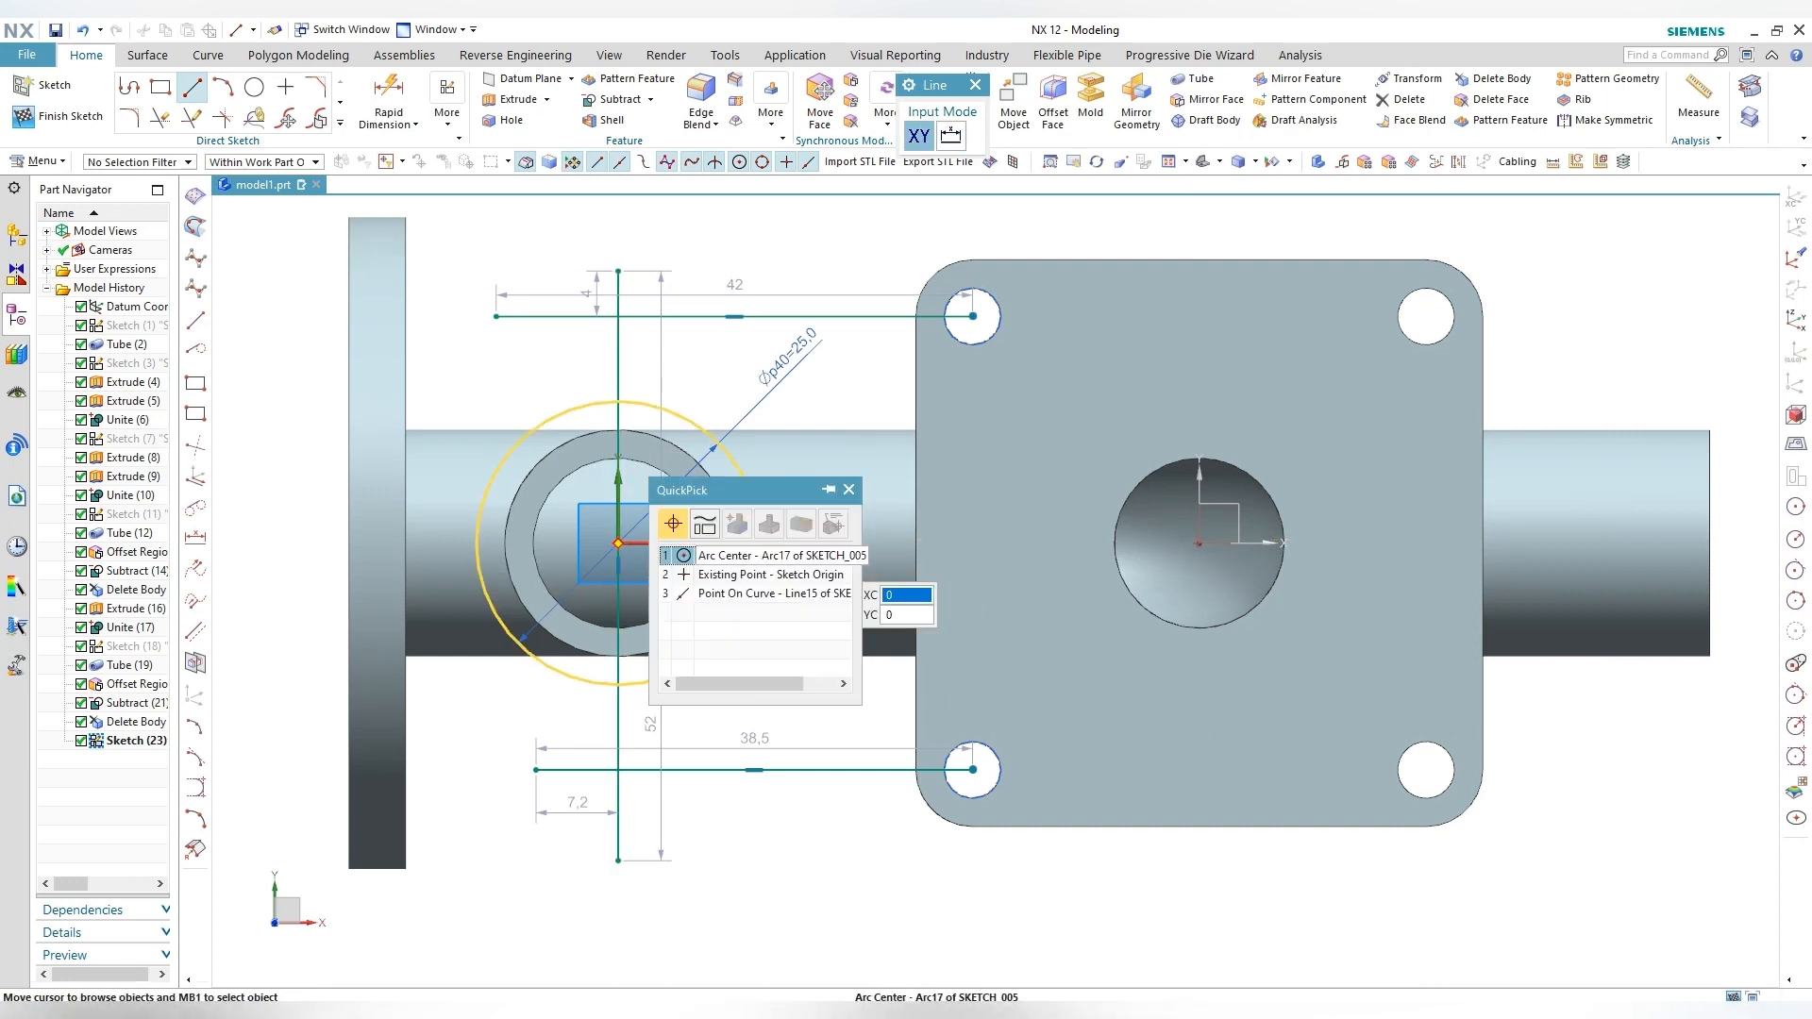
left_click(755, 555)
left_click(878, 544)
key("Escape")
Step: Convert the three horizontal lines and the vertical line to reference lines
right_click(801, 543)
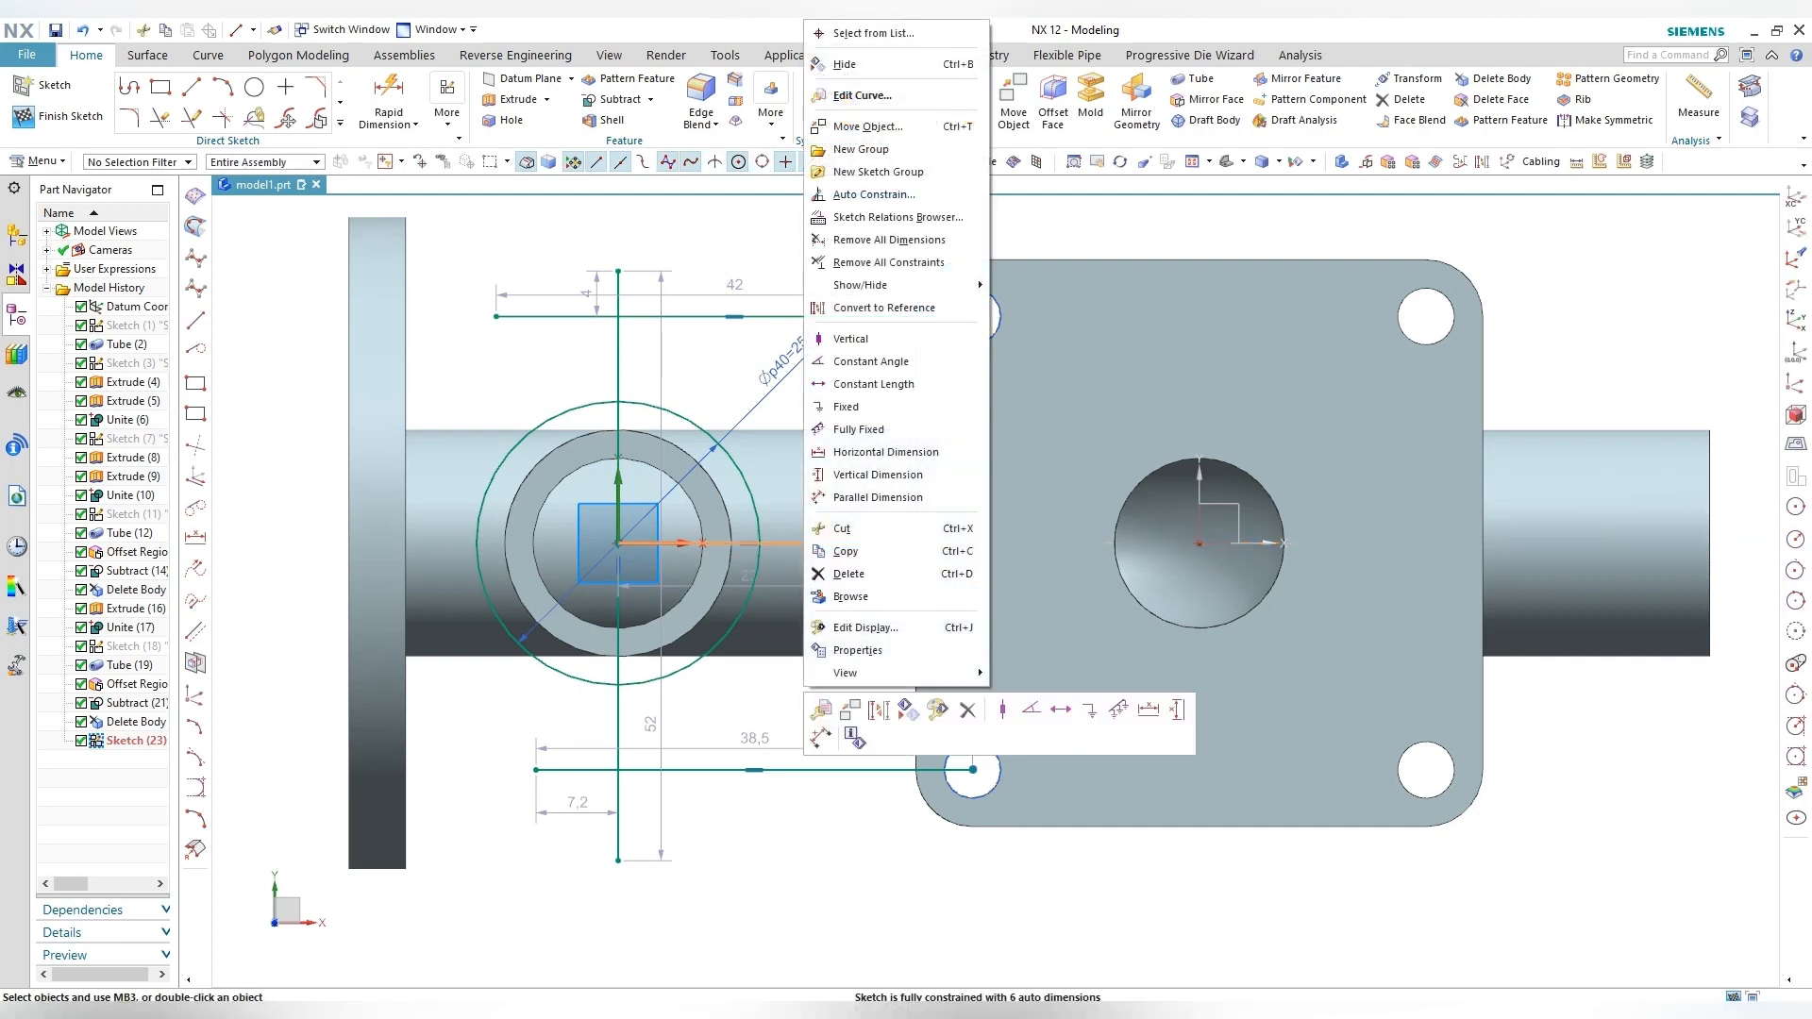
left_click(876, 711)
right_click(864, 770)
left_click(941, 790)
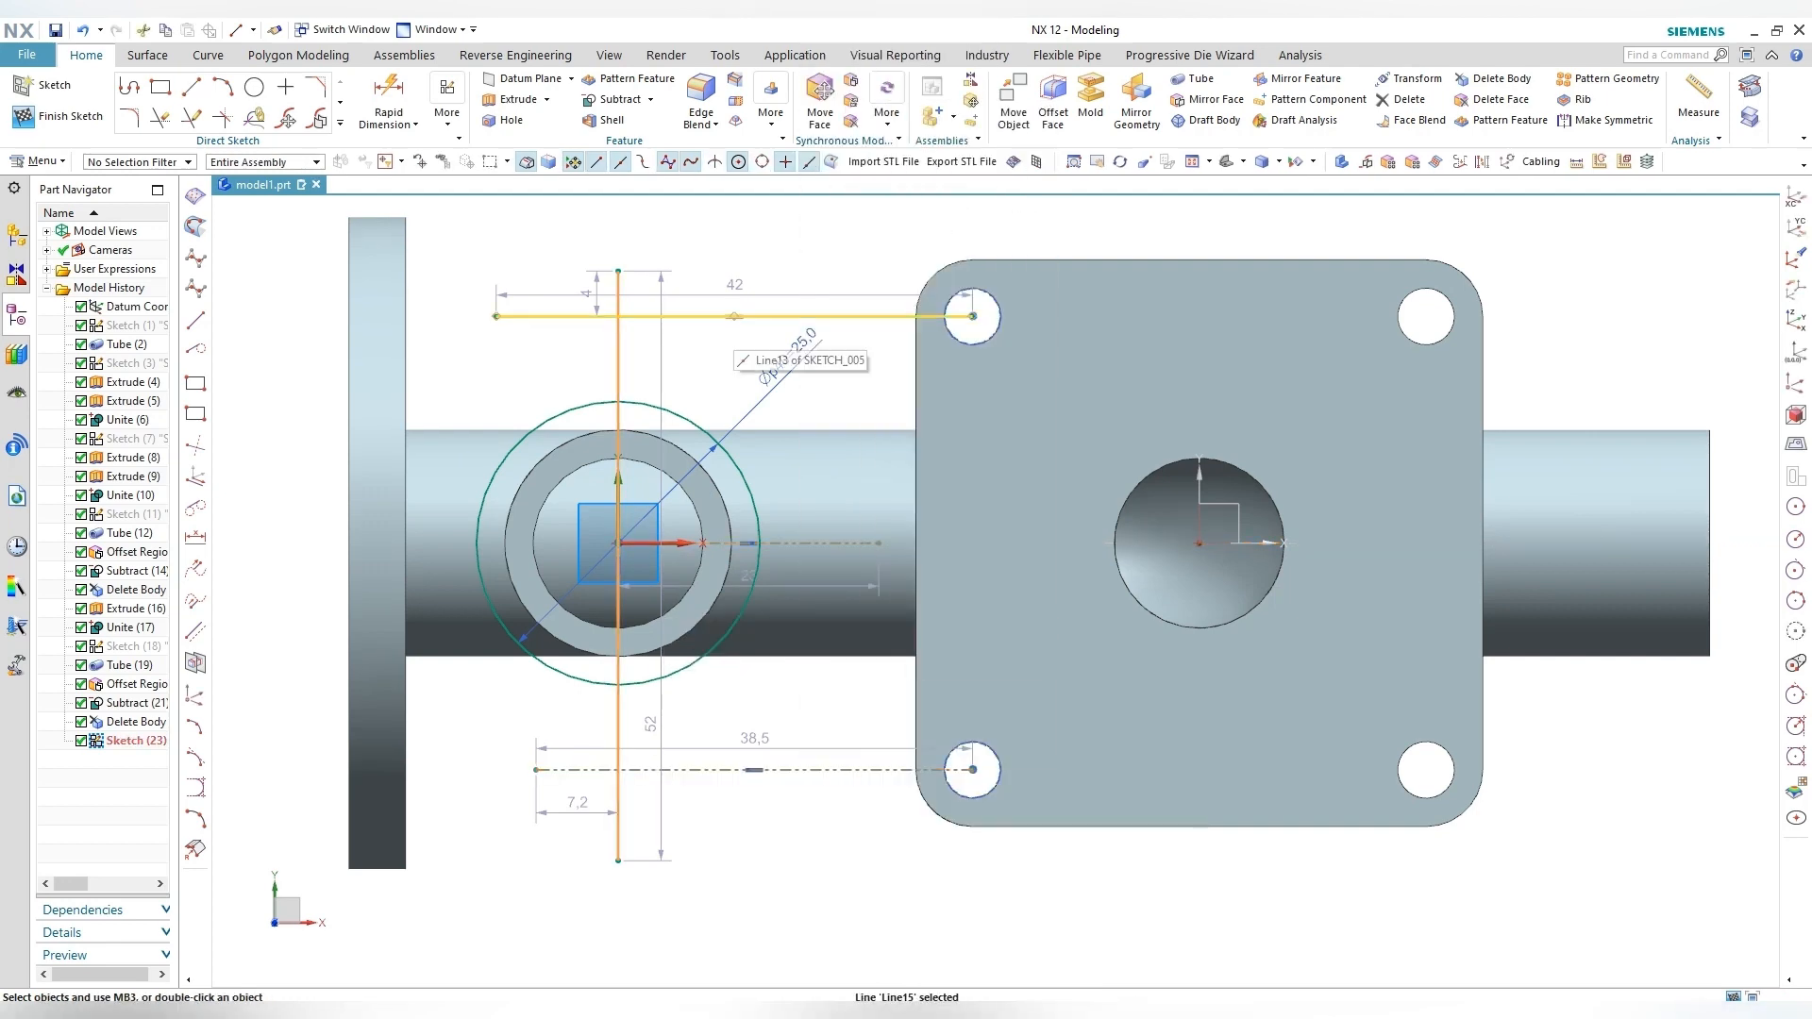
right_click(774, 316)
left_click(822, 231)
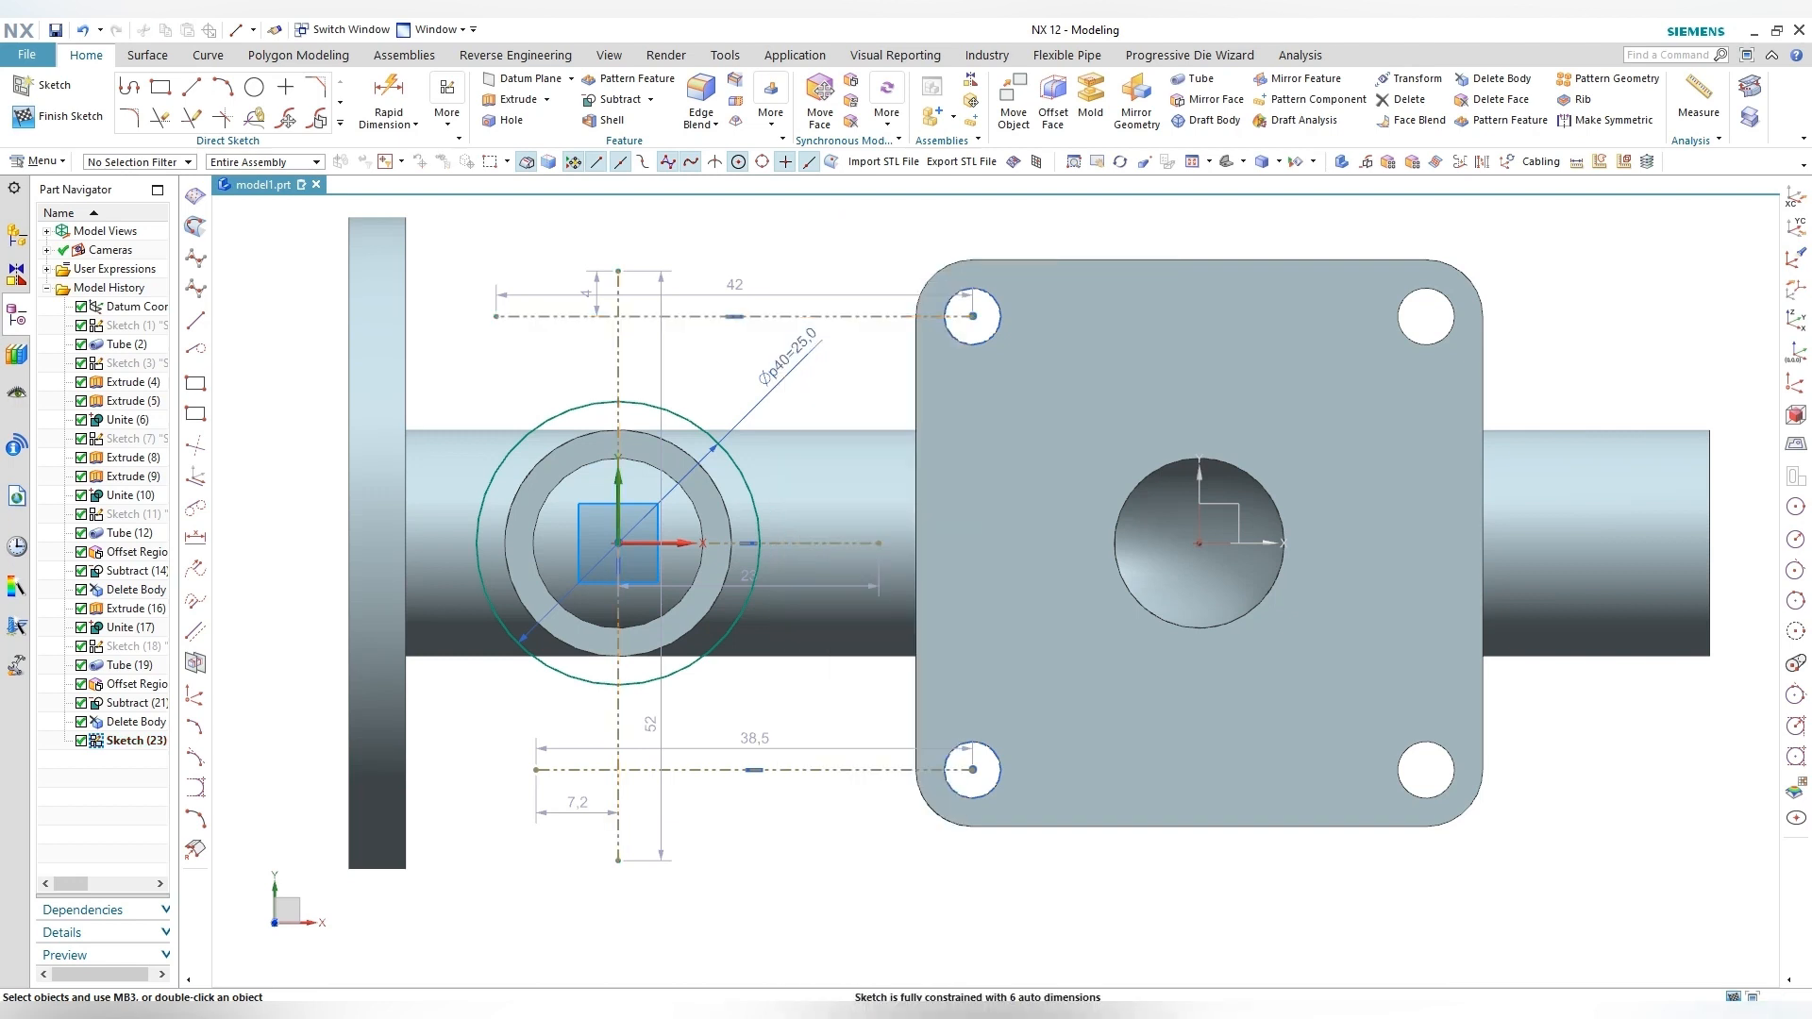
Step: Sketch a circle centred where the upper horizontal reference line crosses the vertical one
left_click(285, 87)
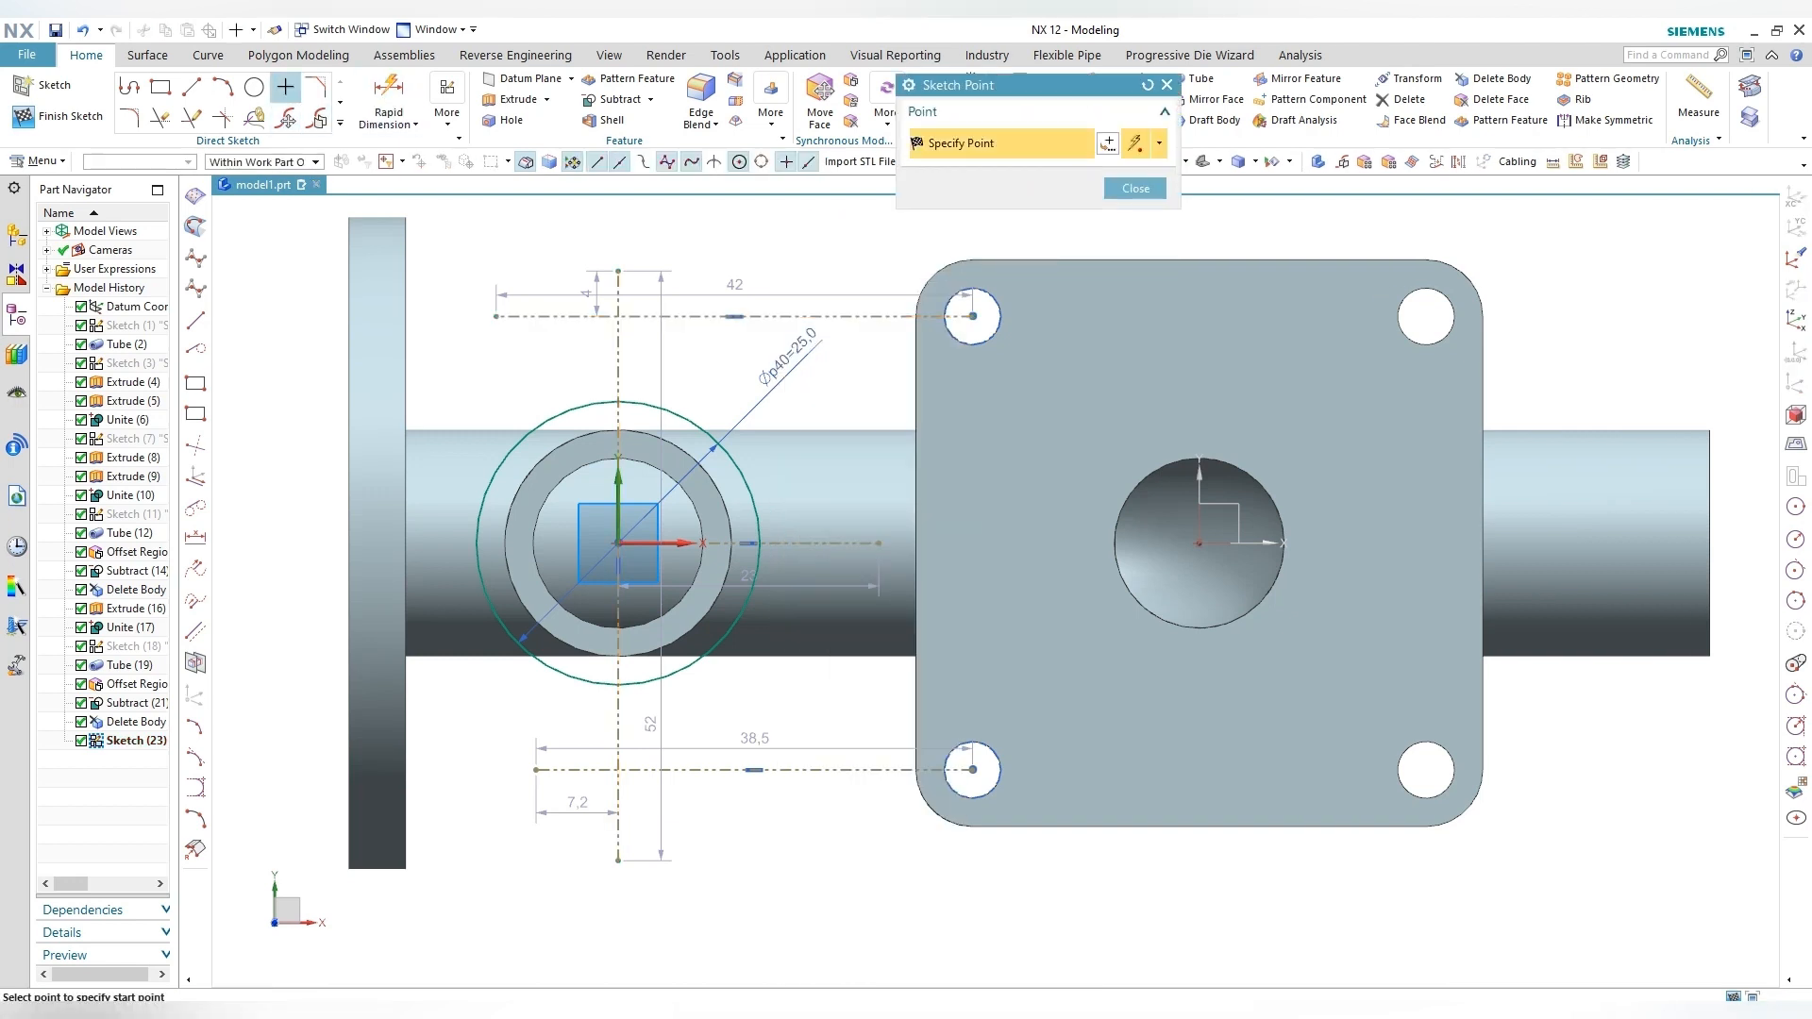
left_click(254, 86)
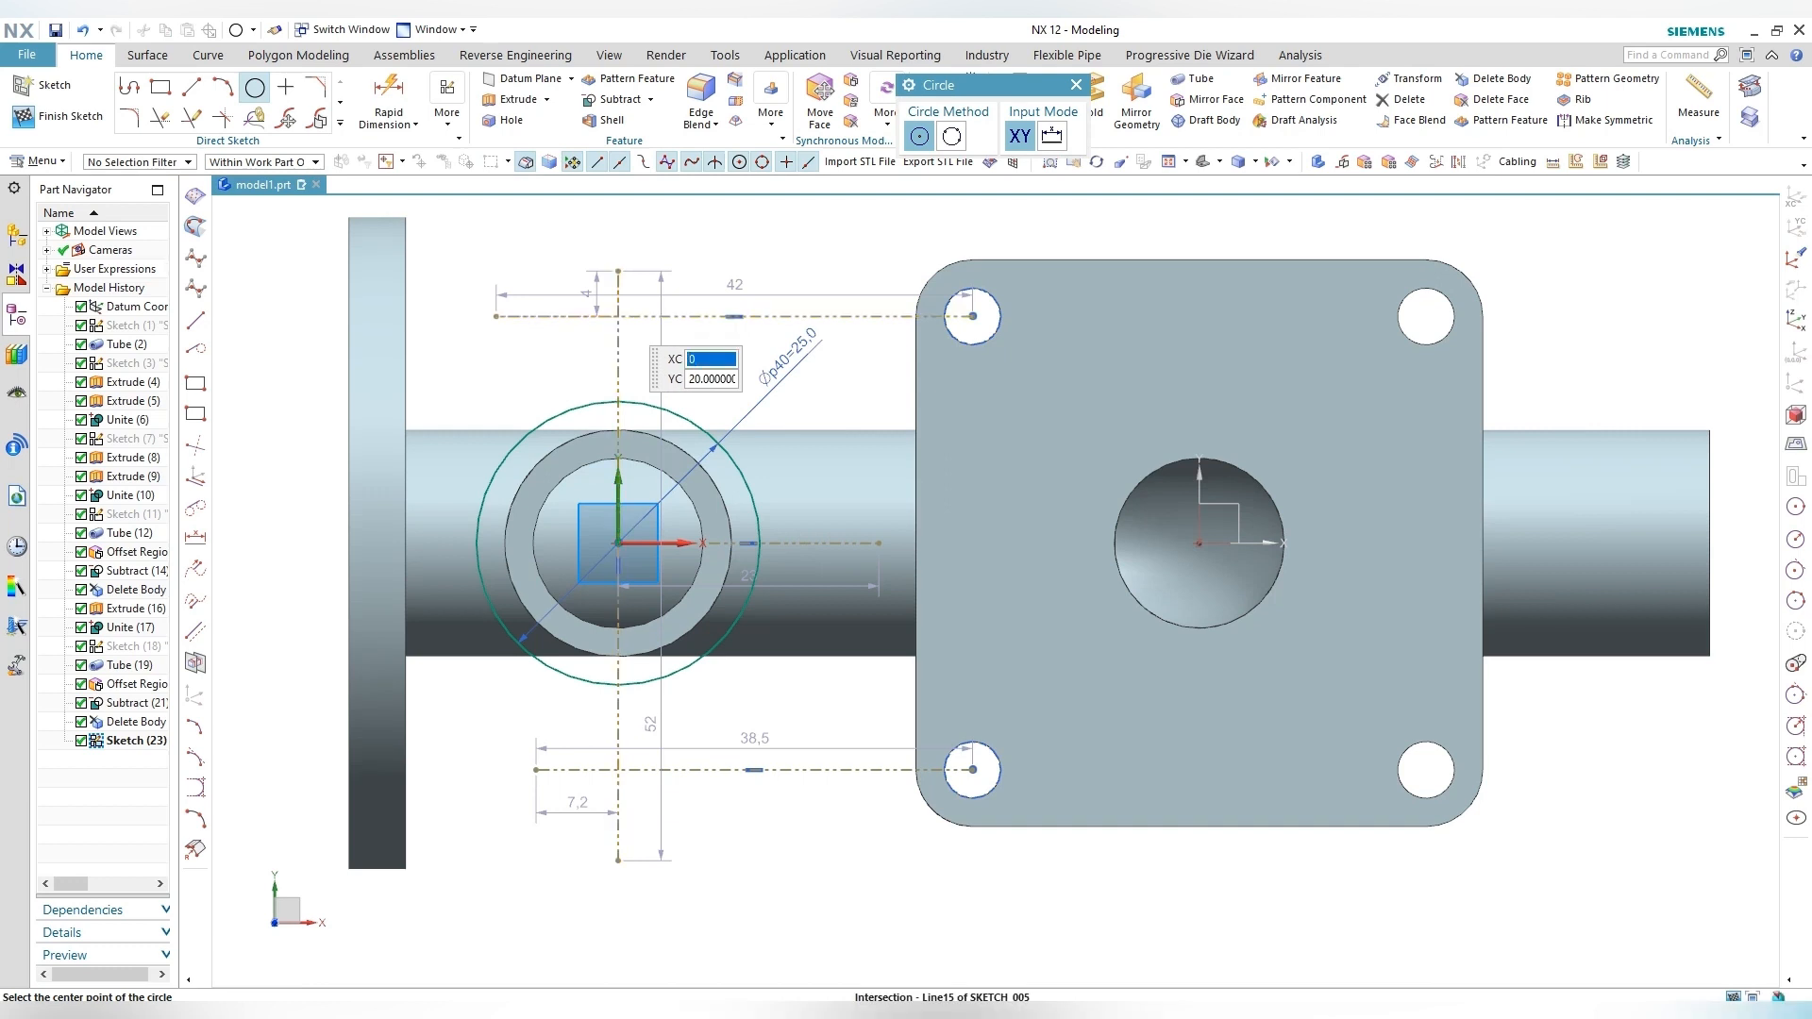
left_click(618, 316)
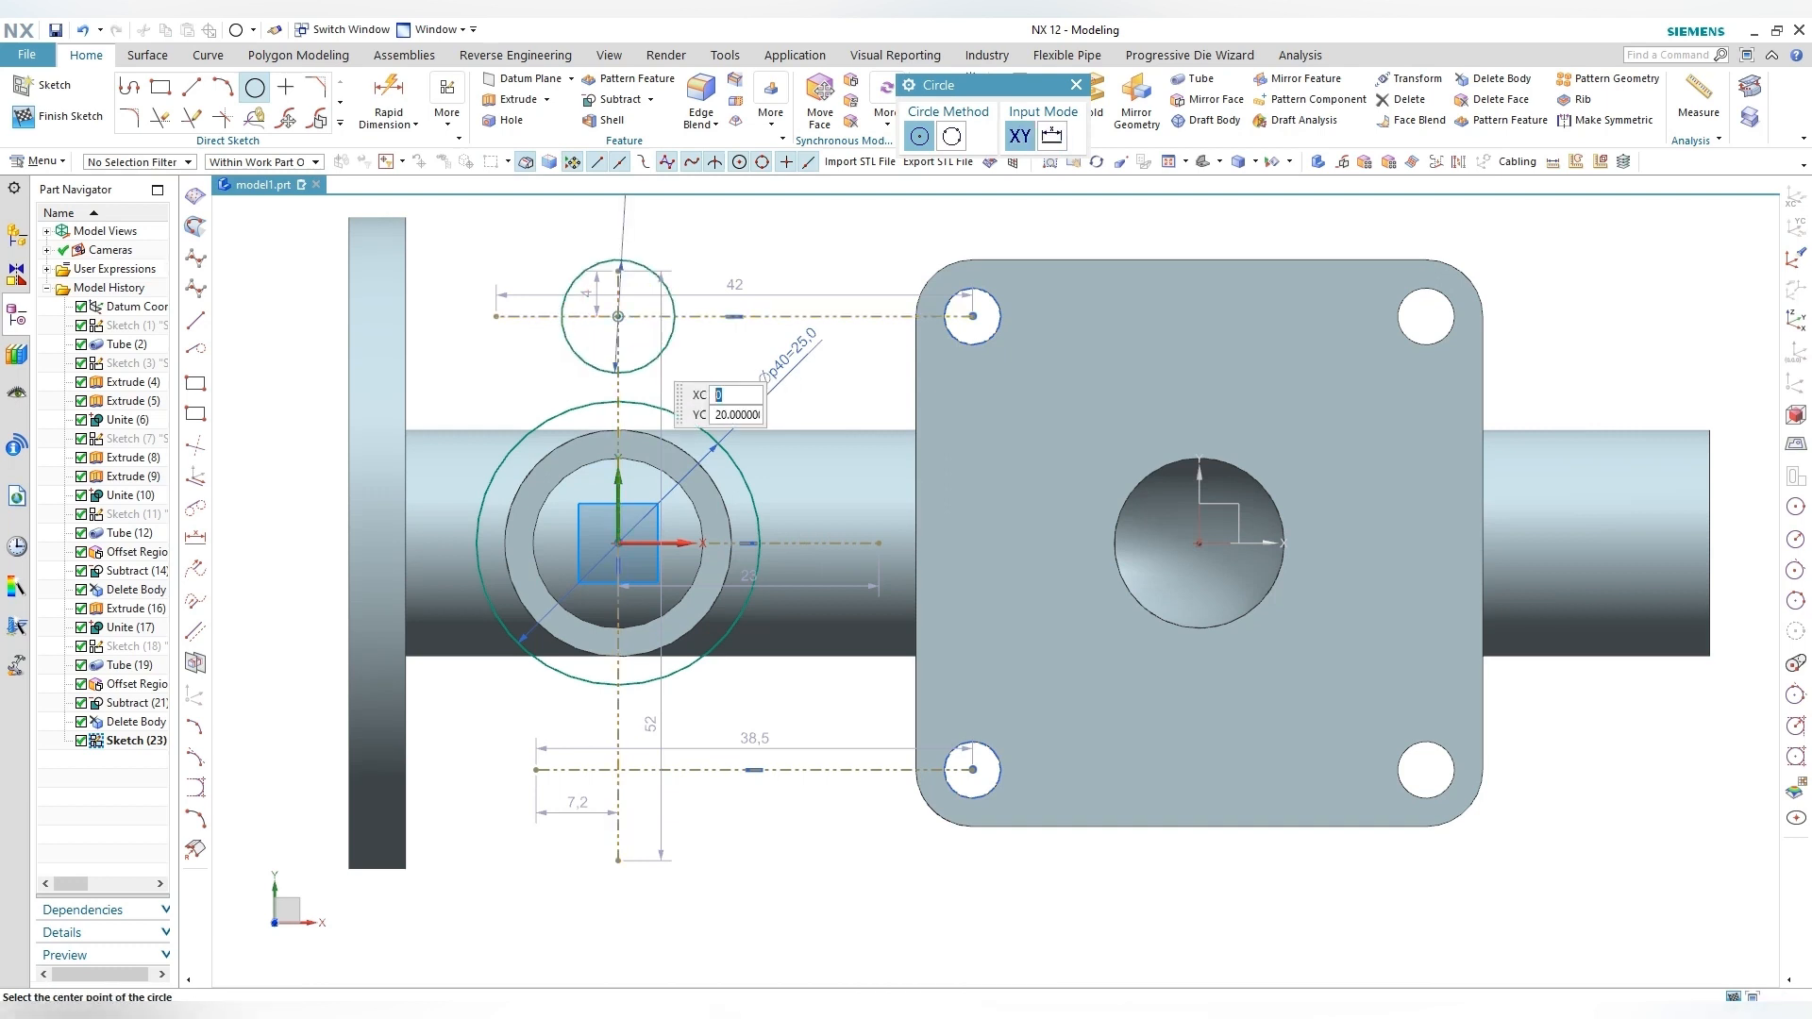
Step: Sketch two lines tangent to the small upper circle and the 25 mm circle, one on each side, extending past the larger circle
key("Escape")
key("l")
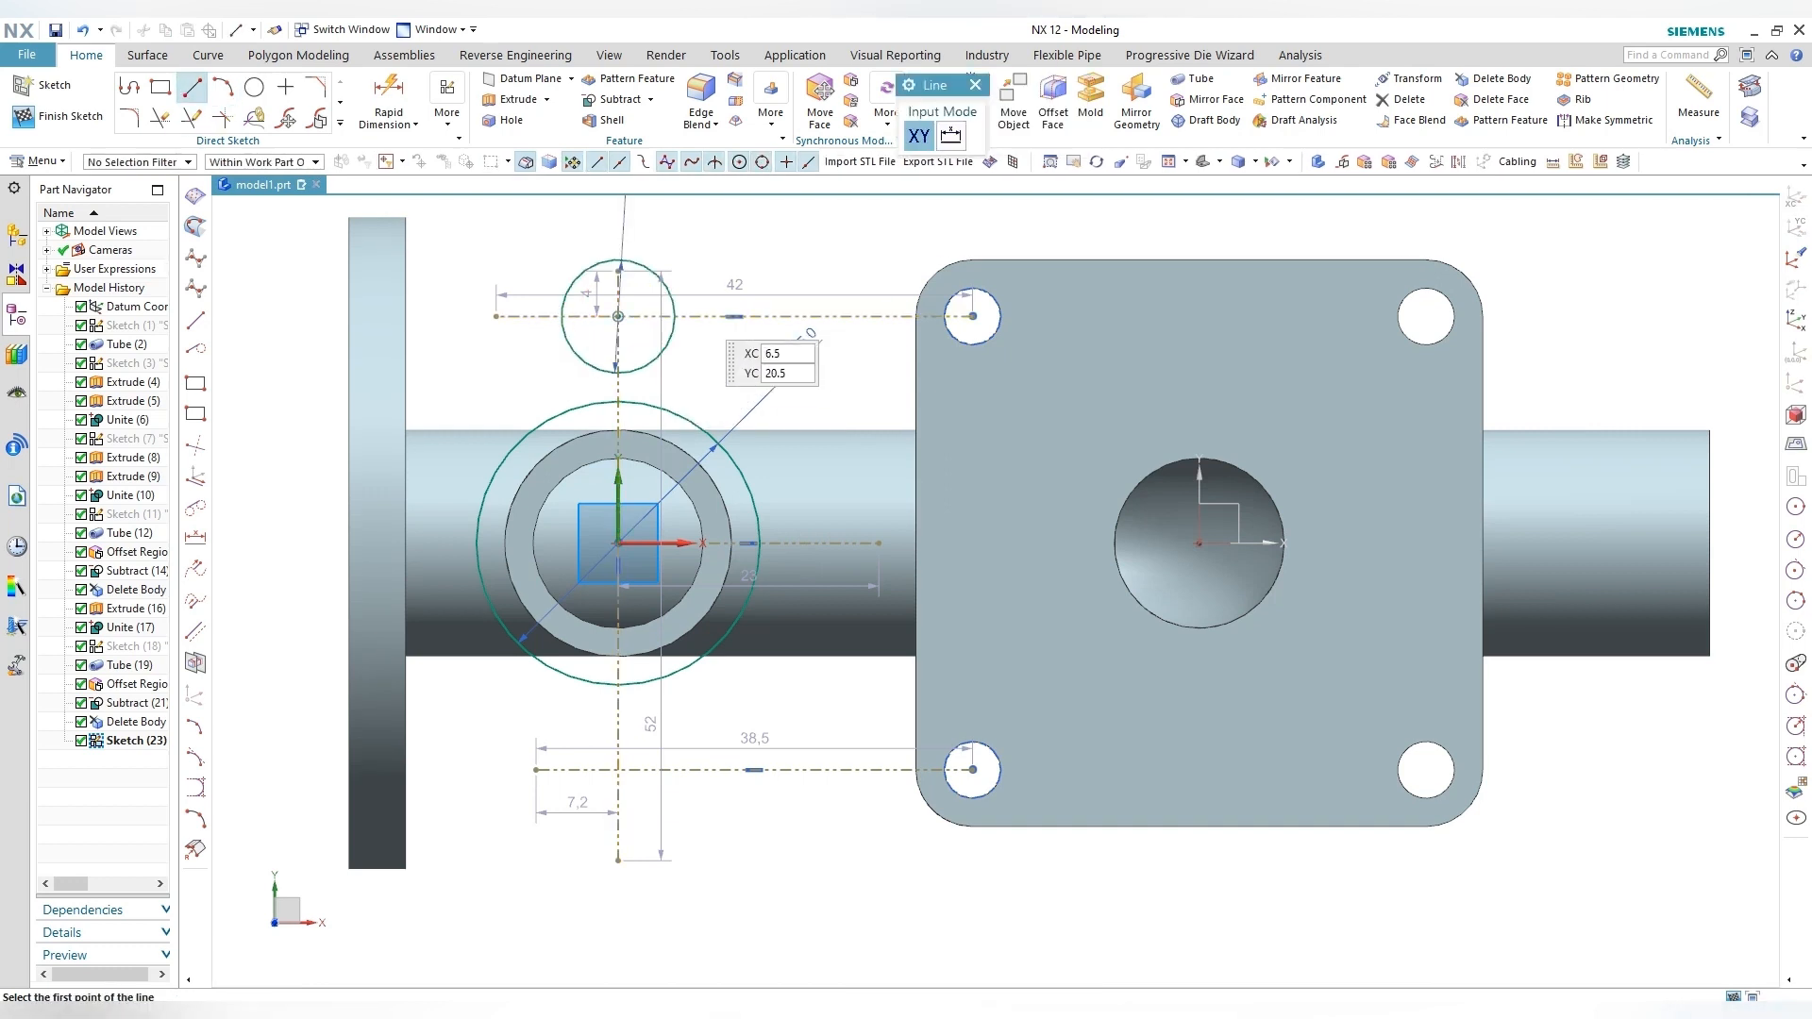
left_click(668, 291)
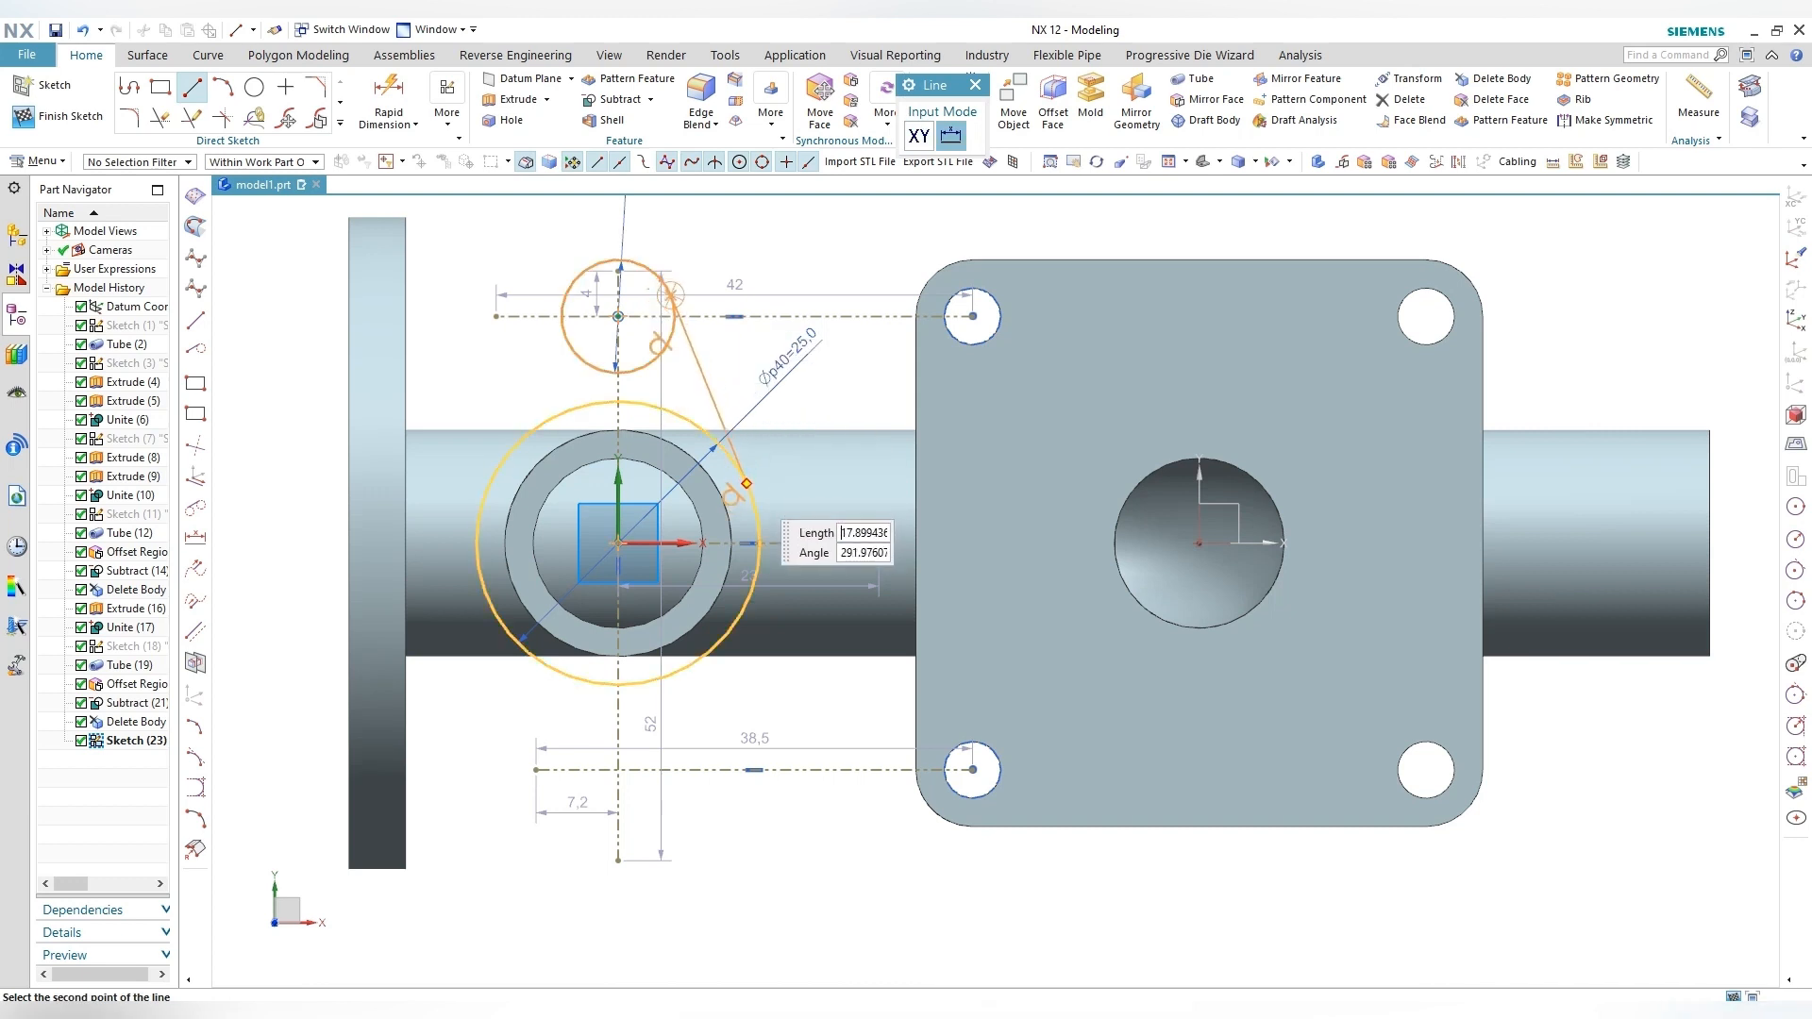
left_click(790, 595)
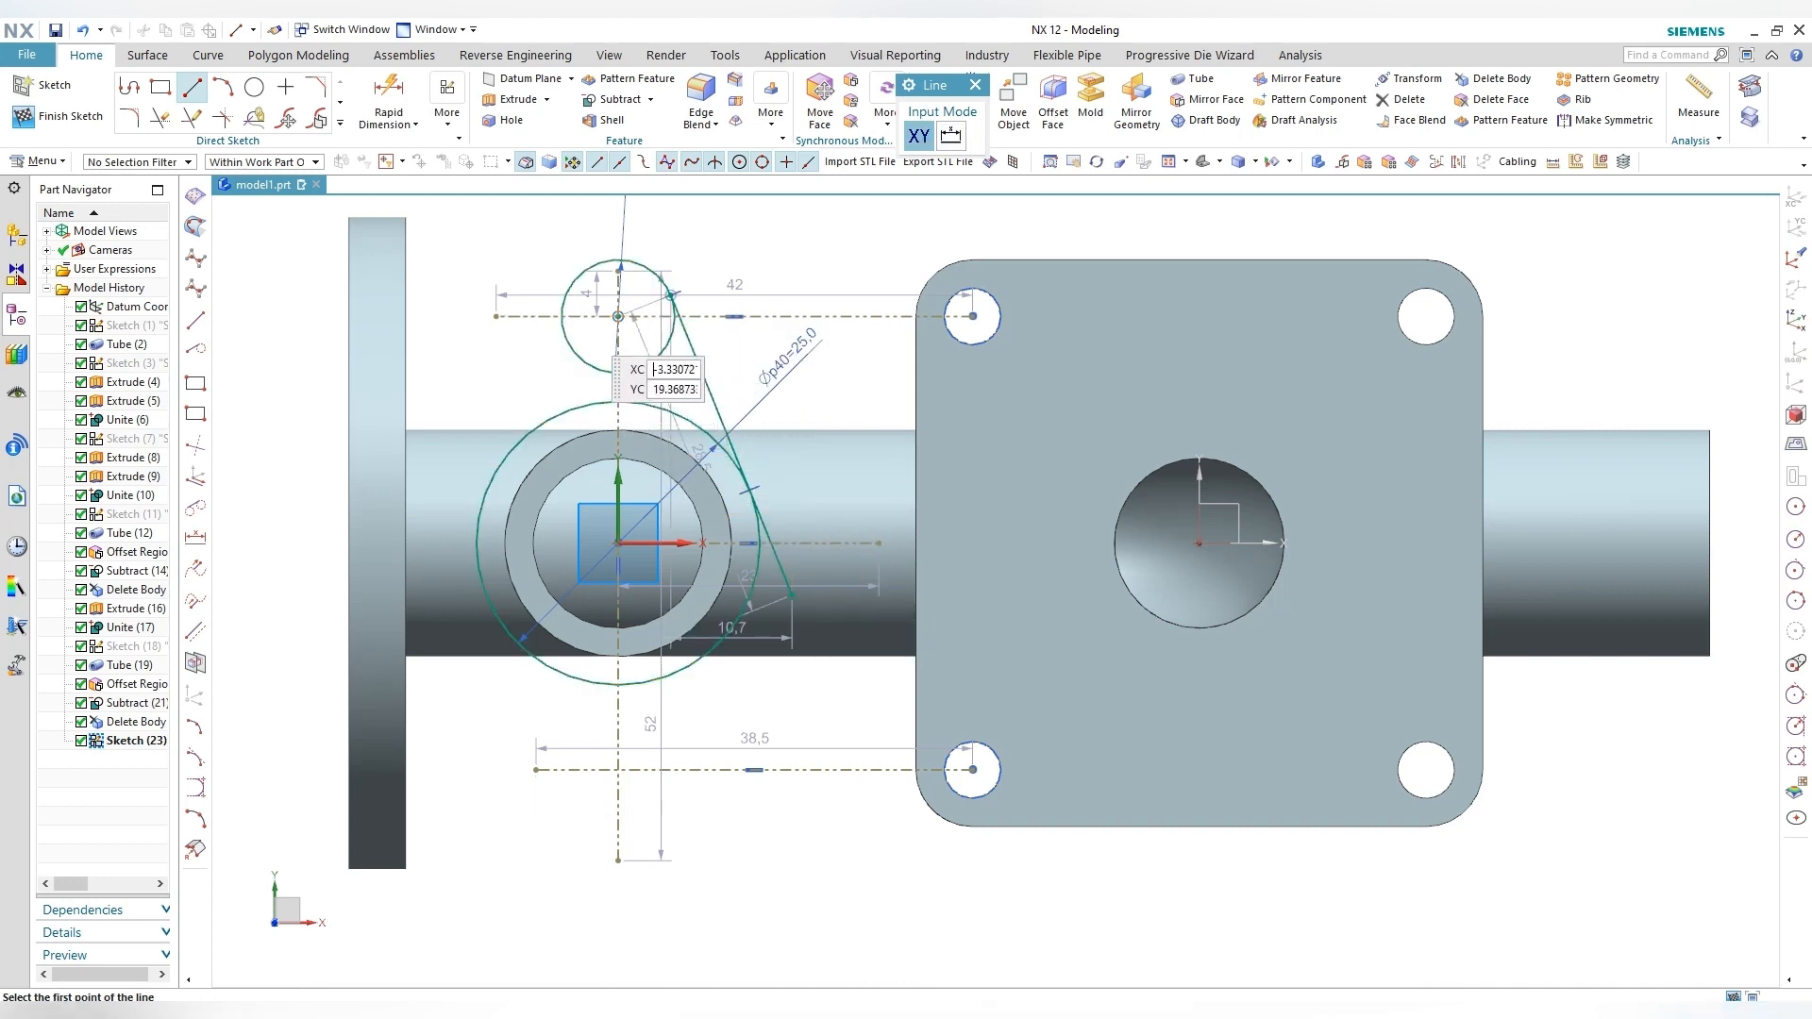
left_click(564, 298)
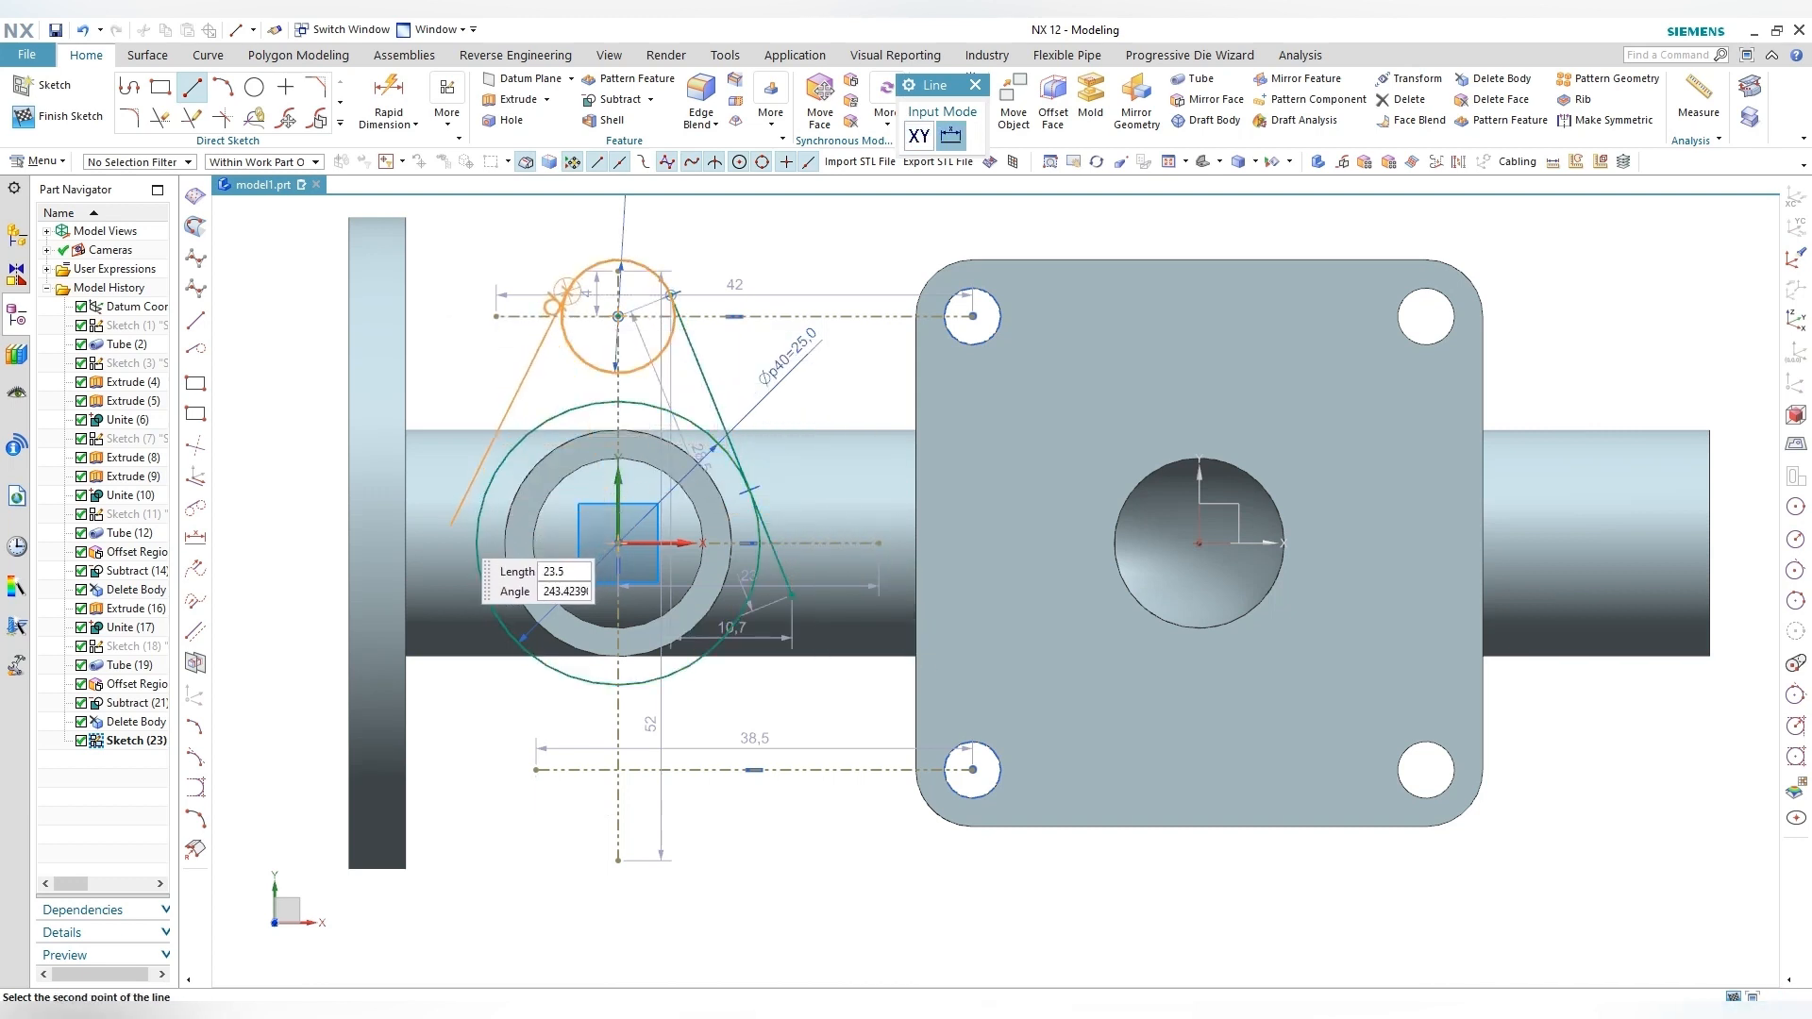
left_click(444, 594)
key("Escape")
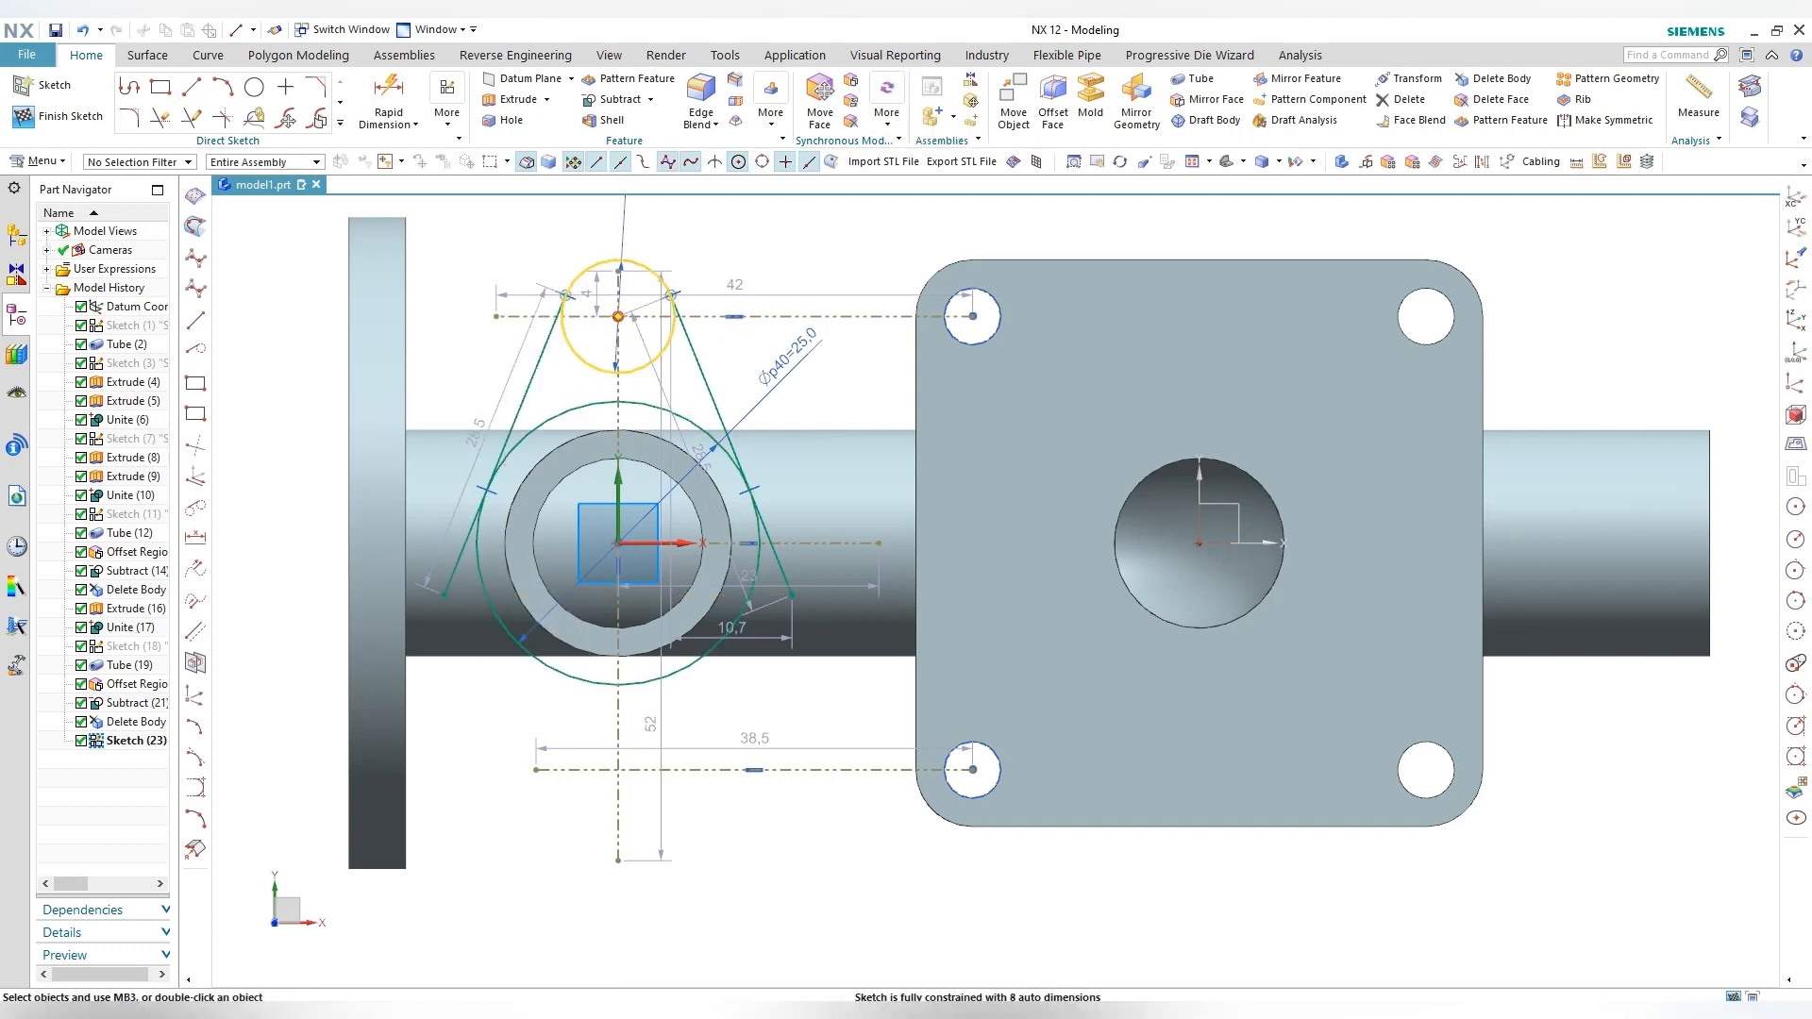
Step: Hide all PMI objects to clear the dimensions from the sketch
key("ctrl+w")
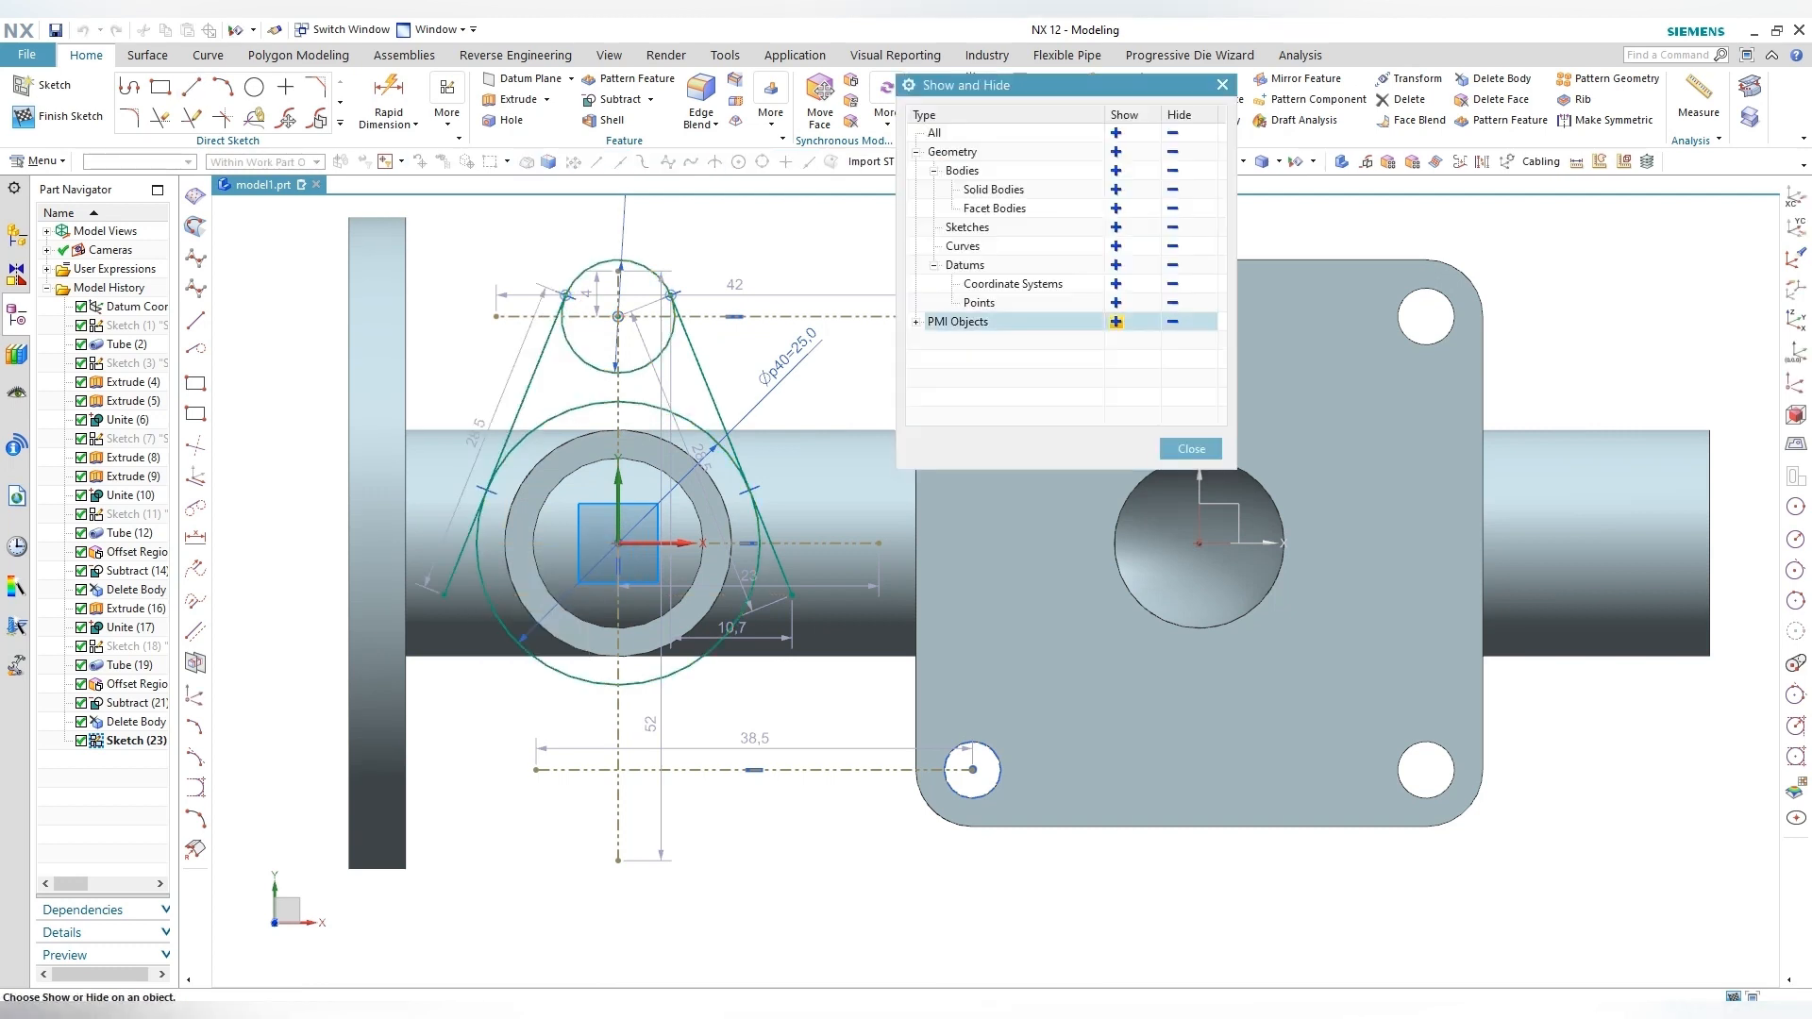
left_click(1172, 322)
left_click(1191, 449)
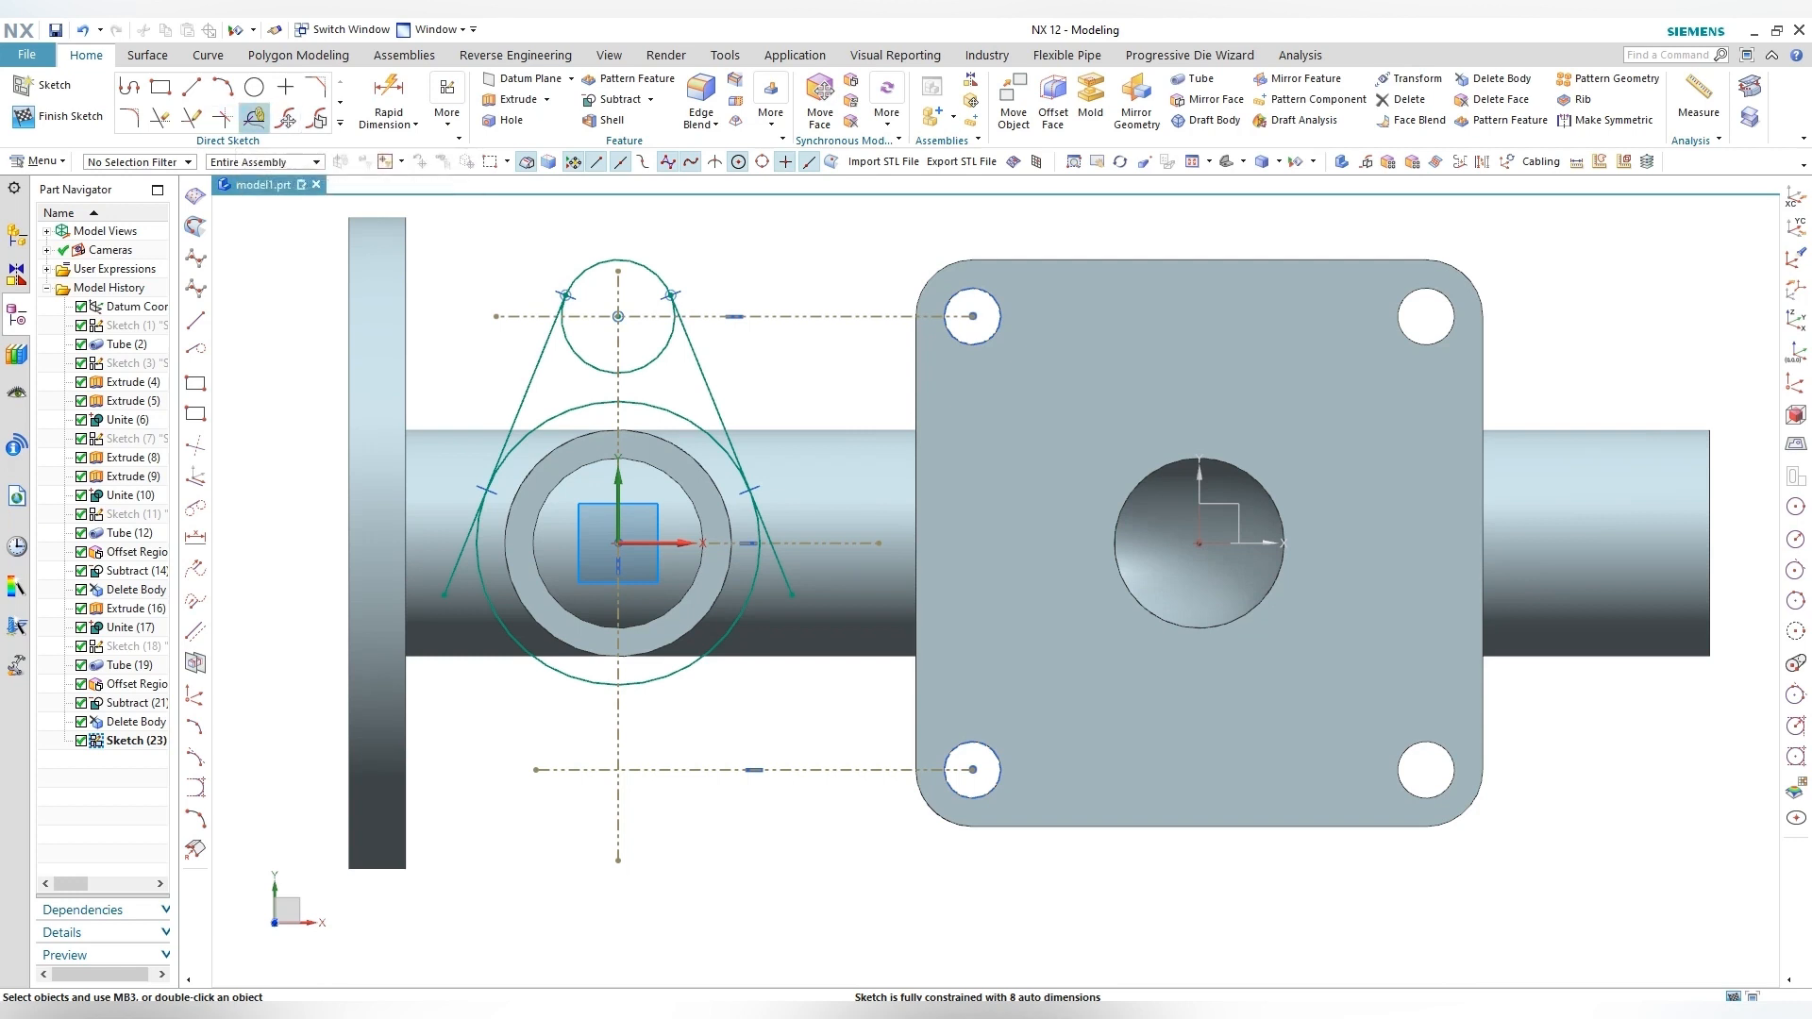
left_click(340, 123)
left_click(160, 272)
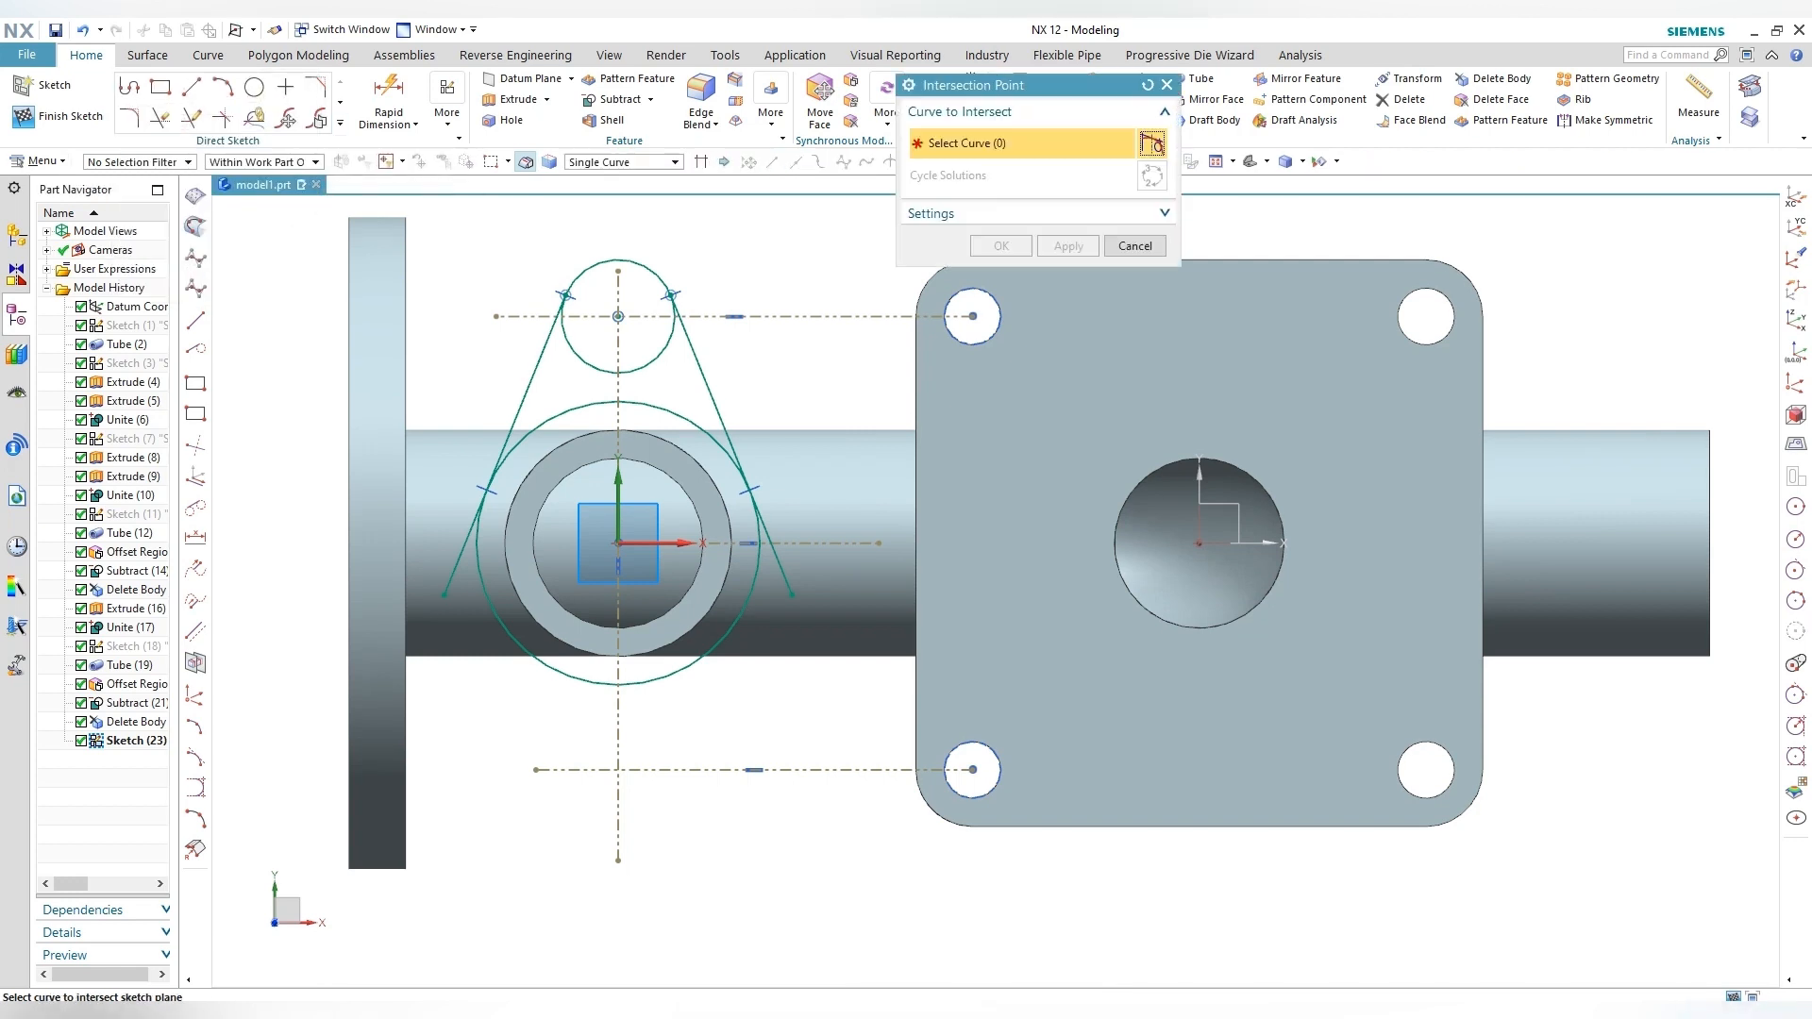
key("Escape")
Step: Mirror the two tangent lines and the small upper circle about the horizontal reference line through the tube's centre
left_click(340, 123)
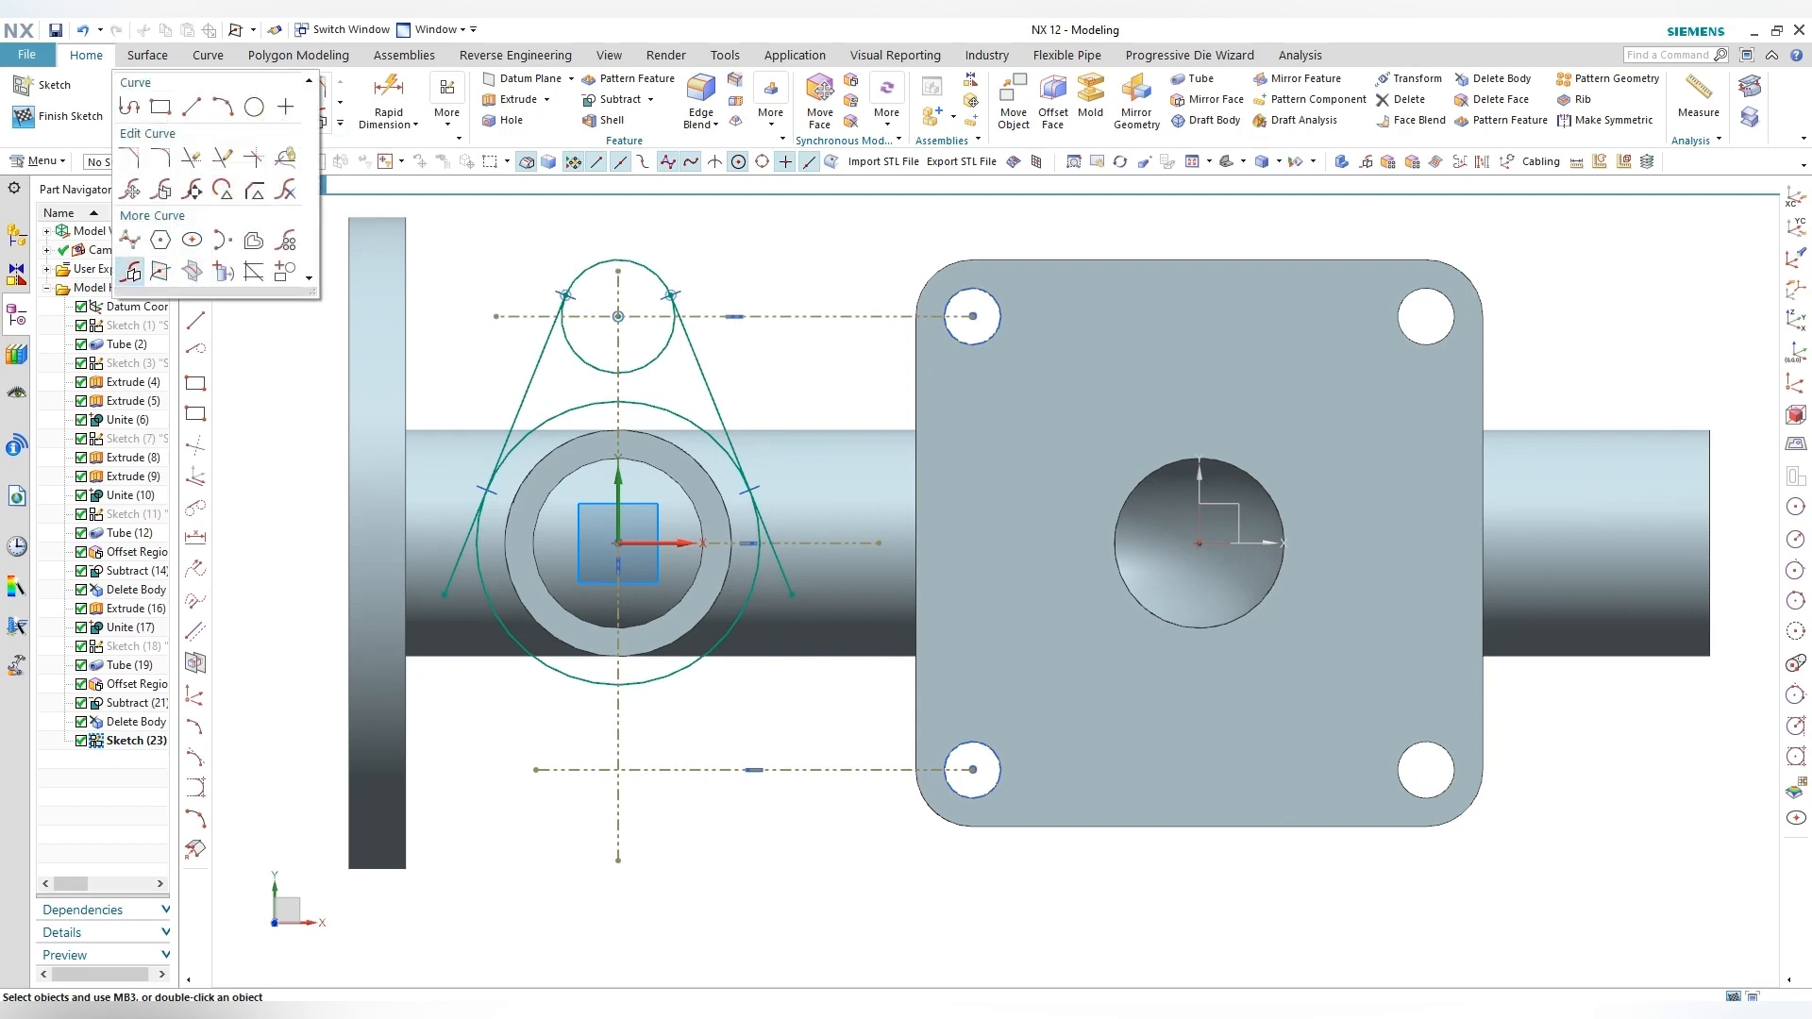
left_click(131, 272)
left_click(688, 335)
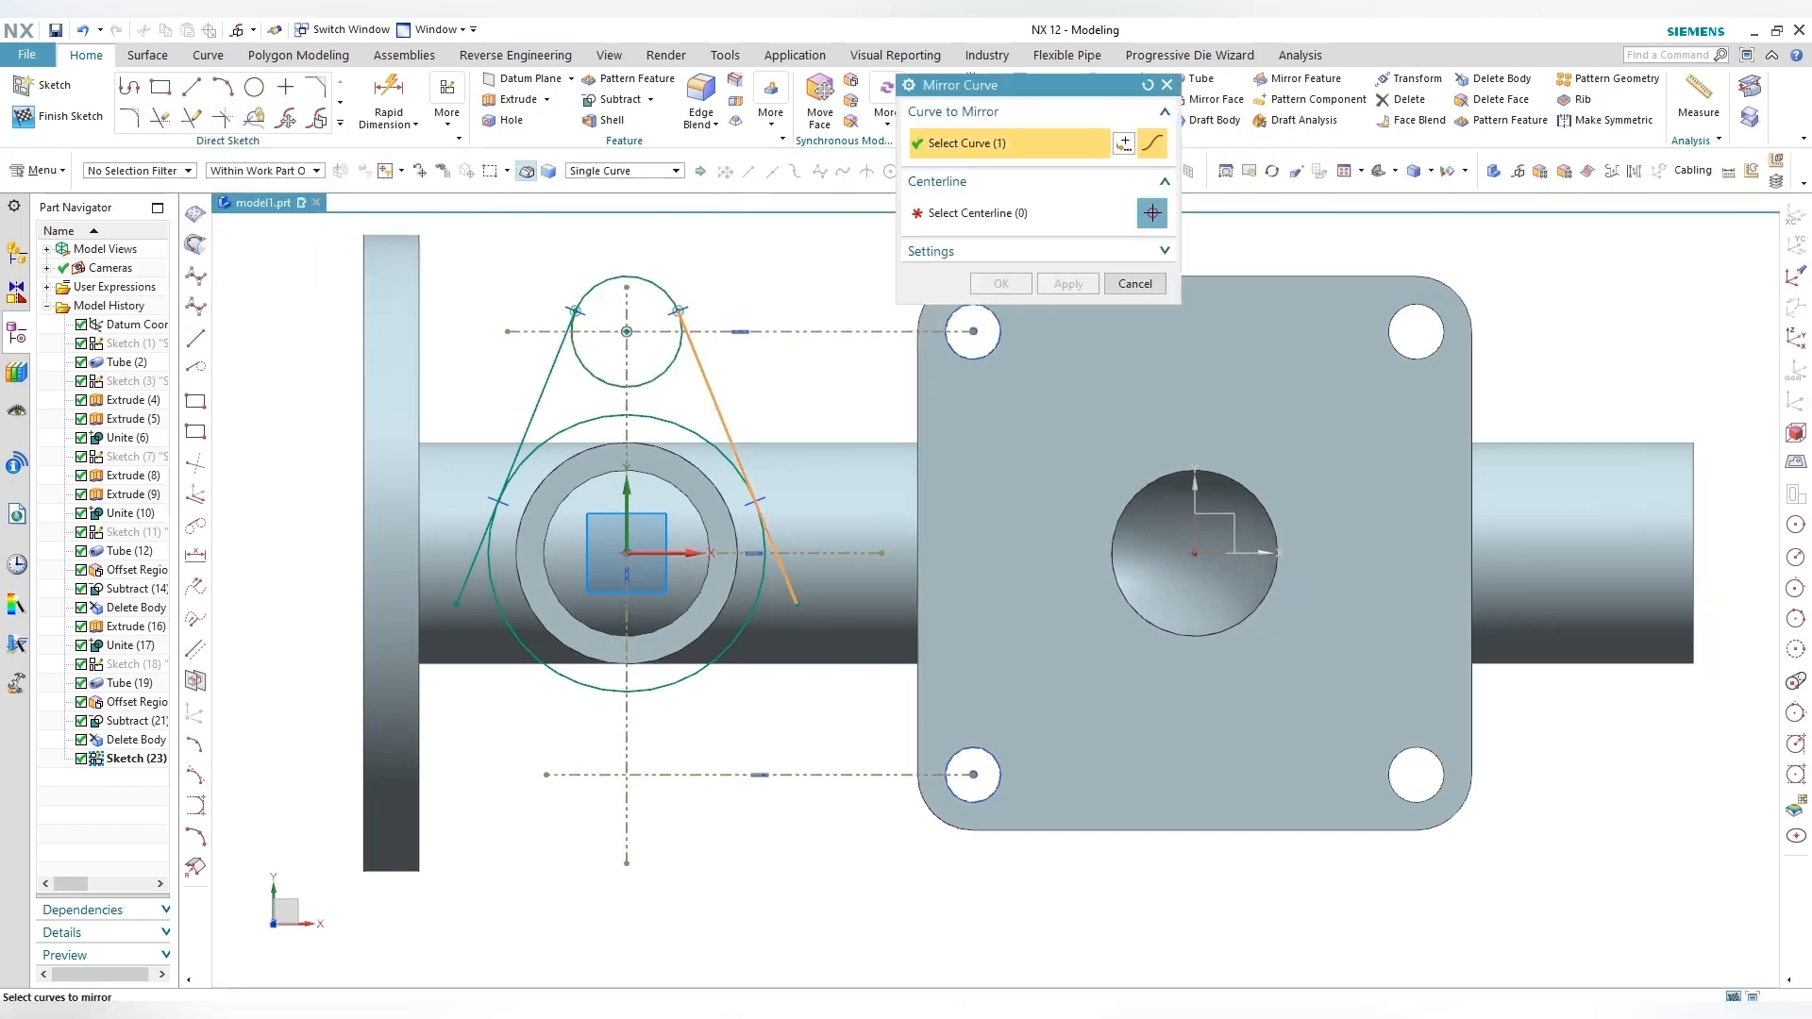
left_click(679, 345)
left_click(1021, 213)
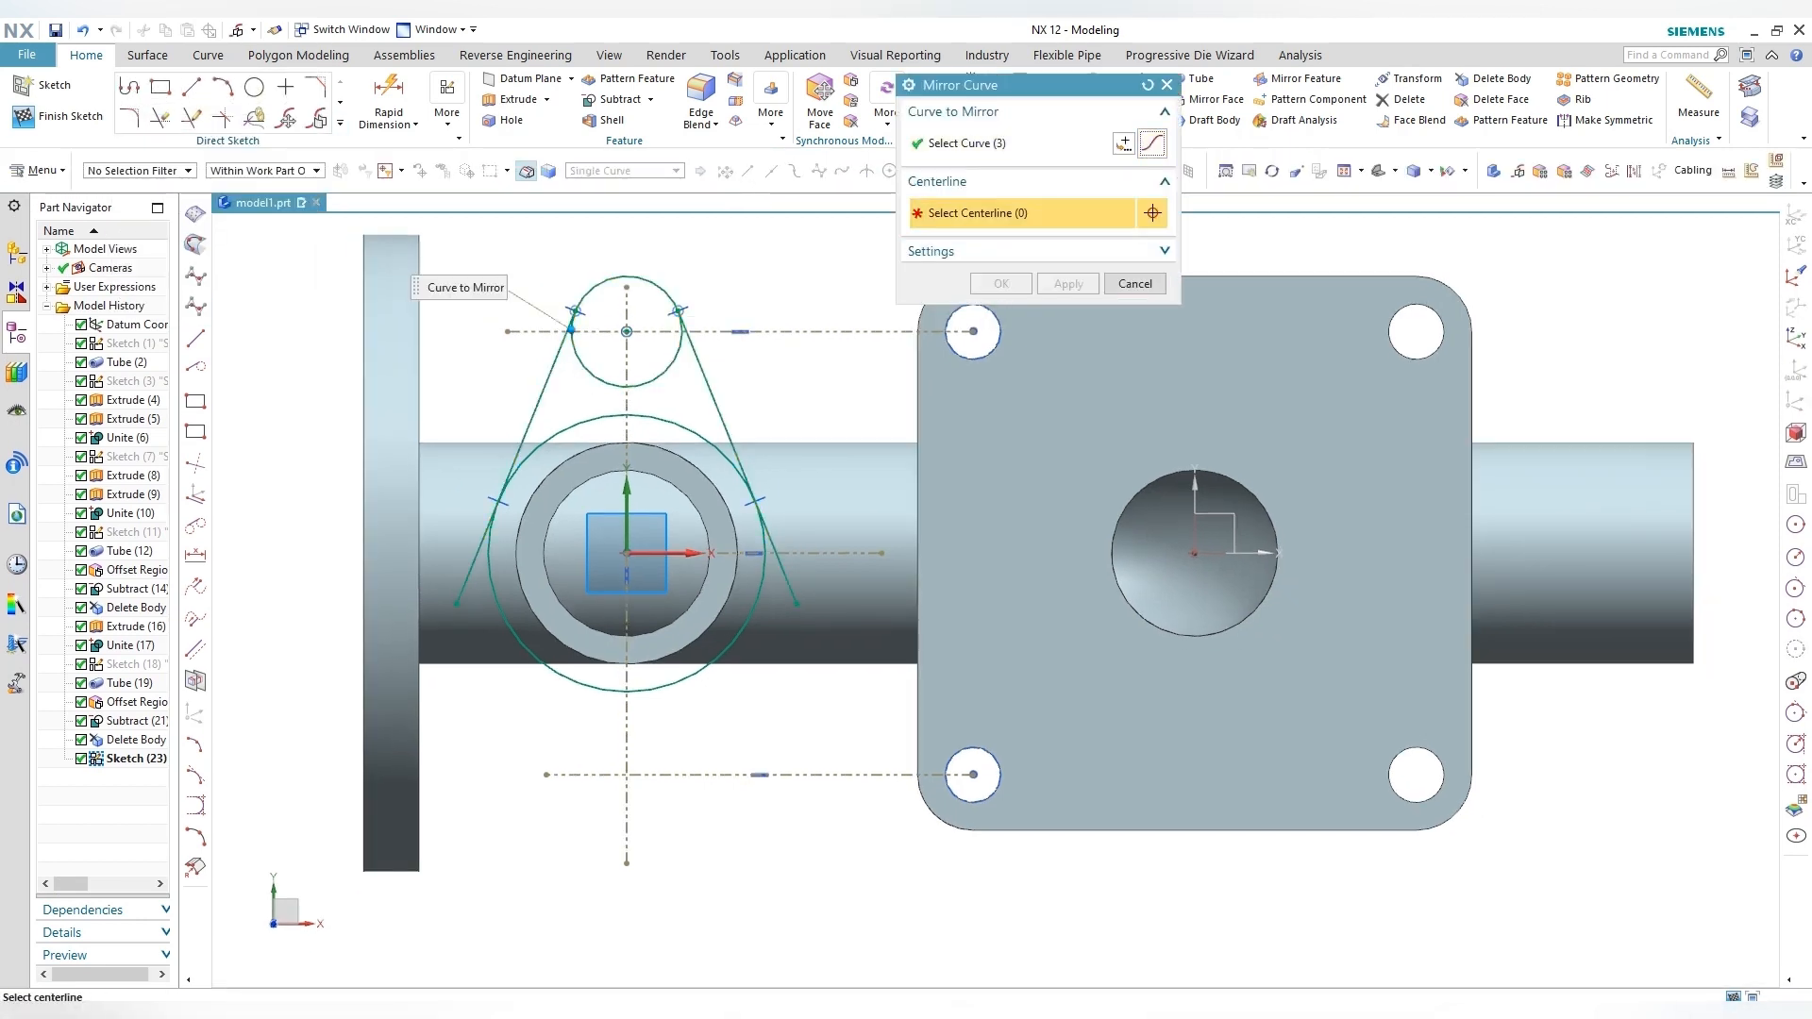
left_click(828, 554)
middle_click(827, 644)
middle_click(828, 644)
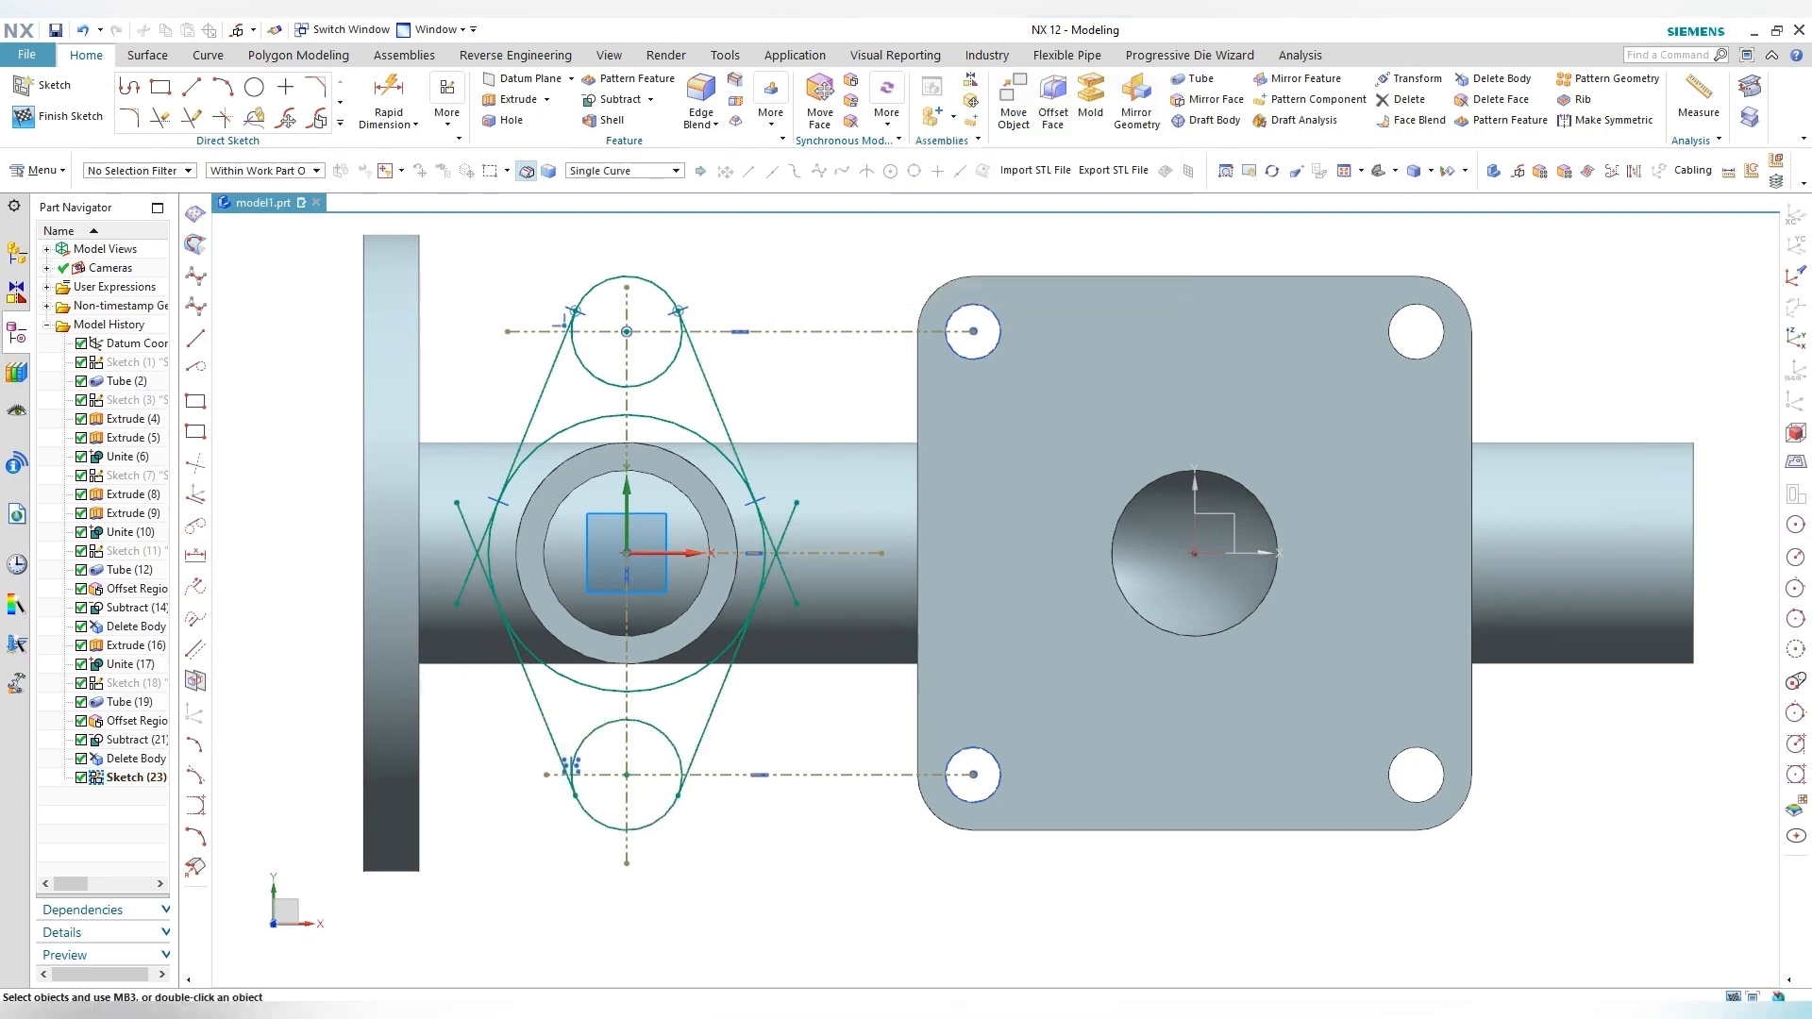
Step: Trim the crossing ends of the tangent lines on both sides of the large circle
scroll(827, 644, "up", 1)
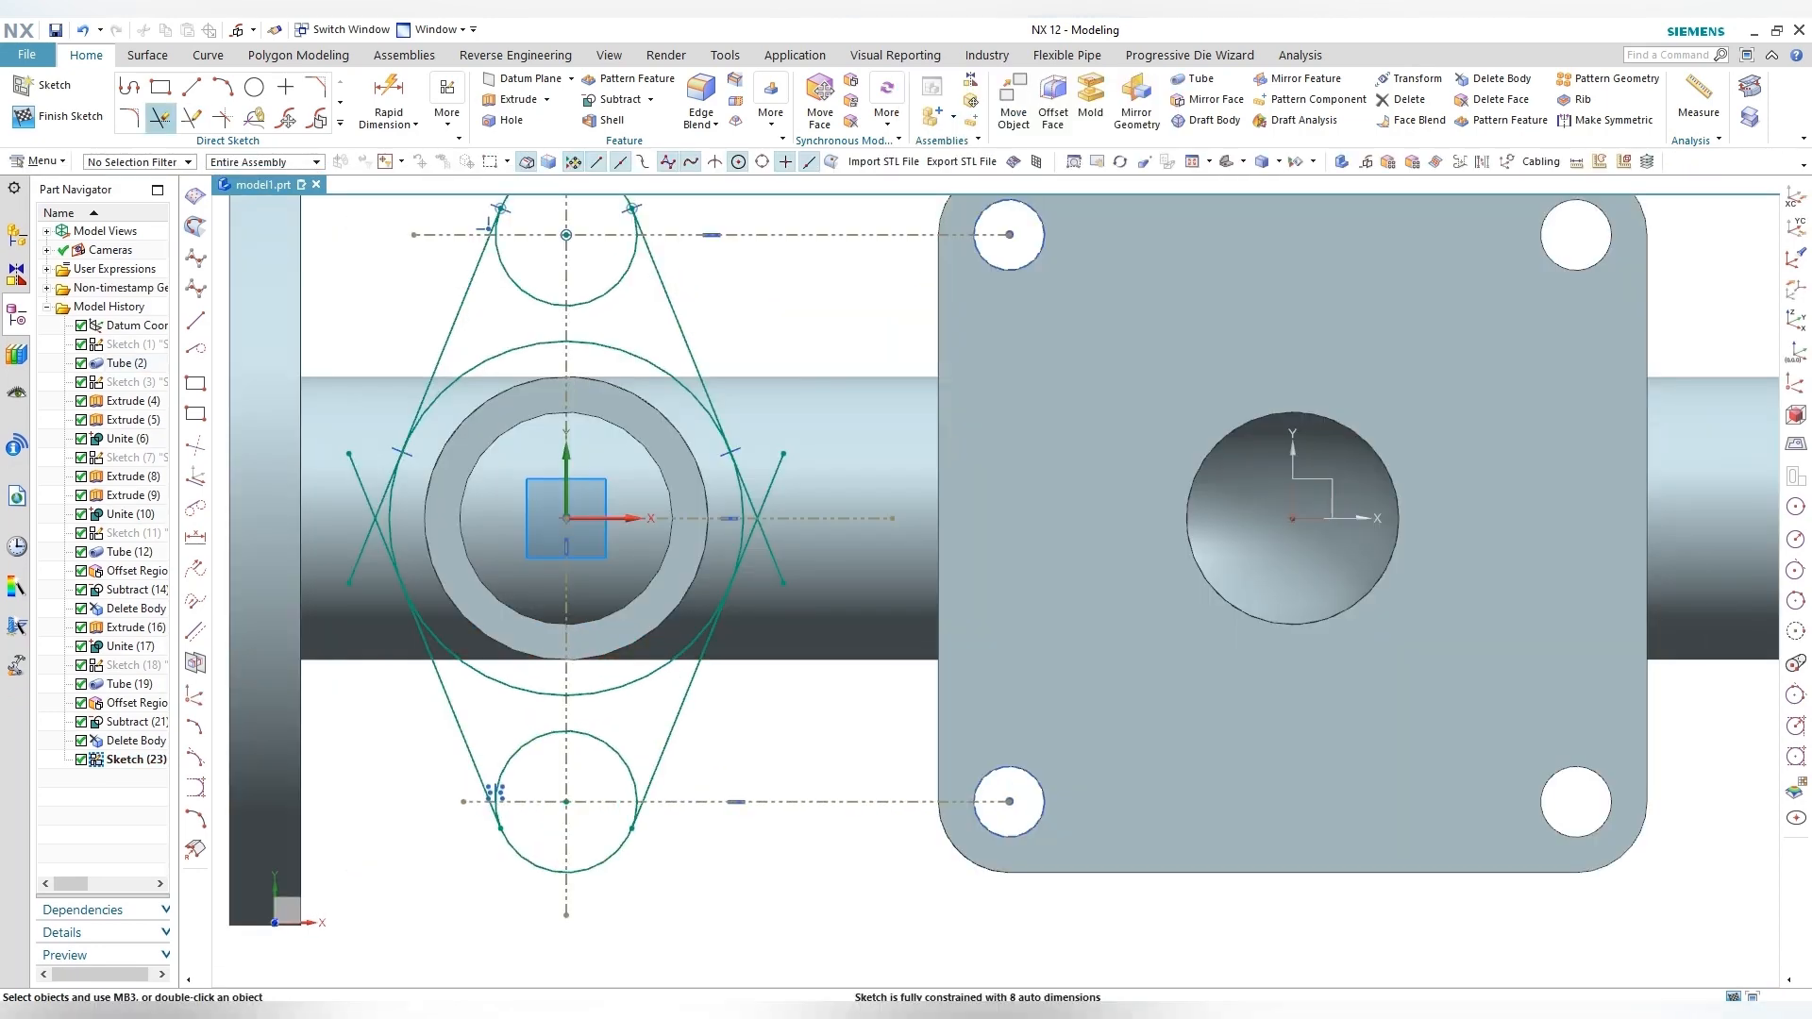
key("t")
scroll(372, 532, "up", 3)
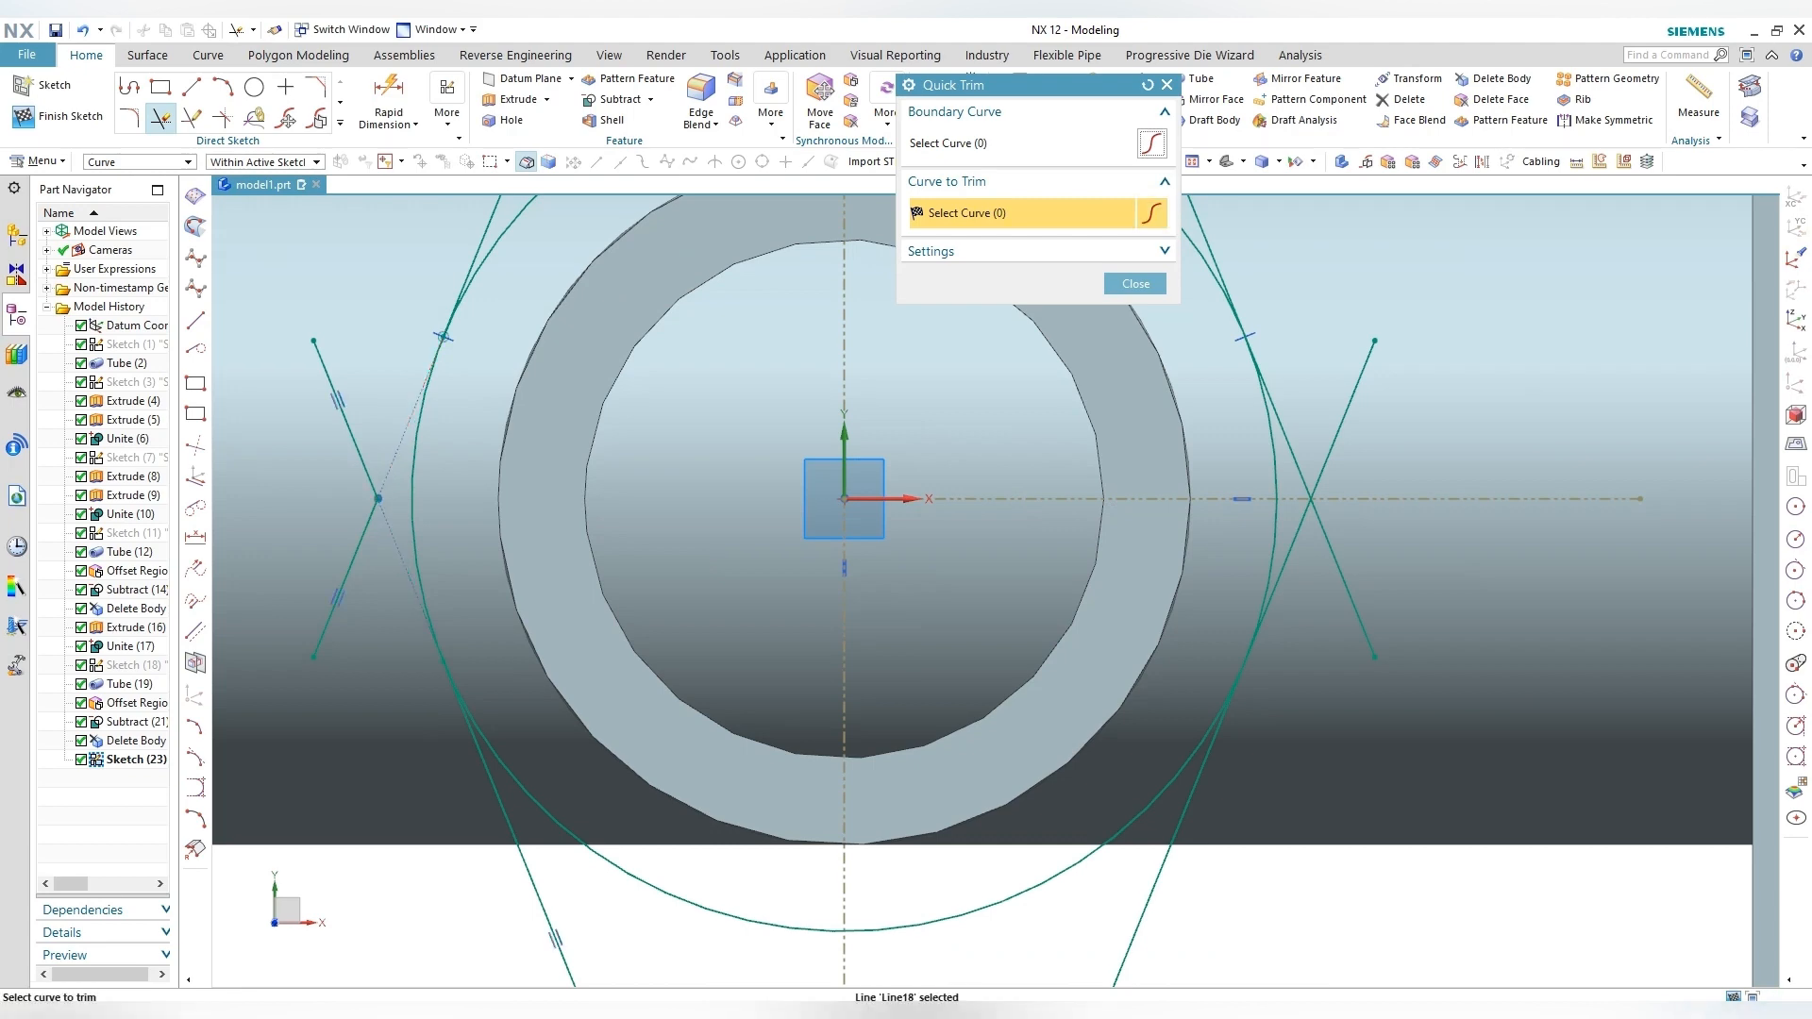
left_click(359, 546)
left_click(361, 457)
scroll(396, 498, "down", 4)
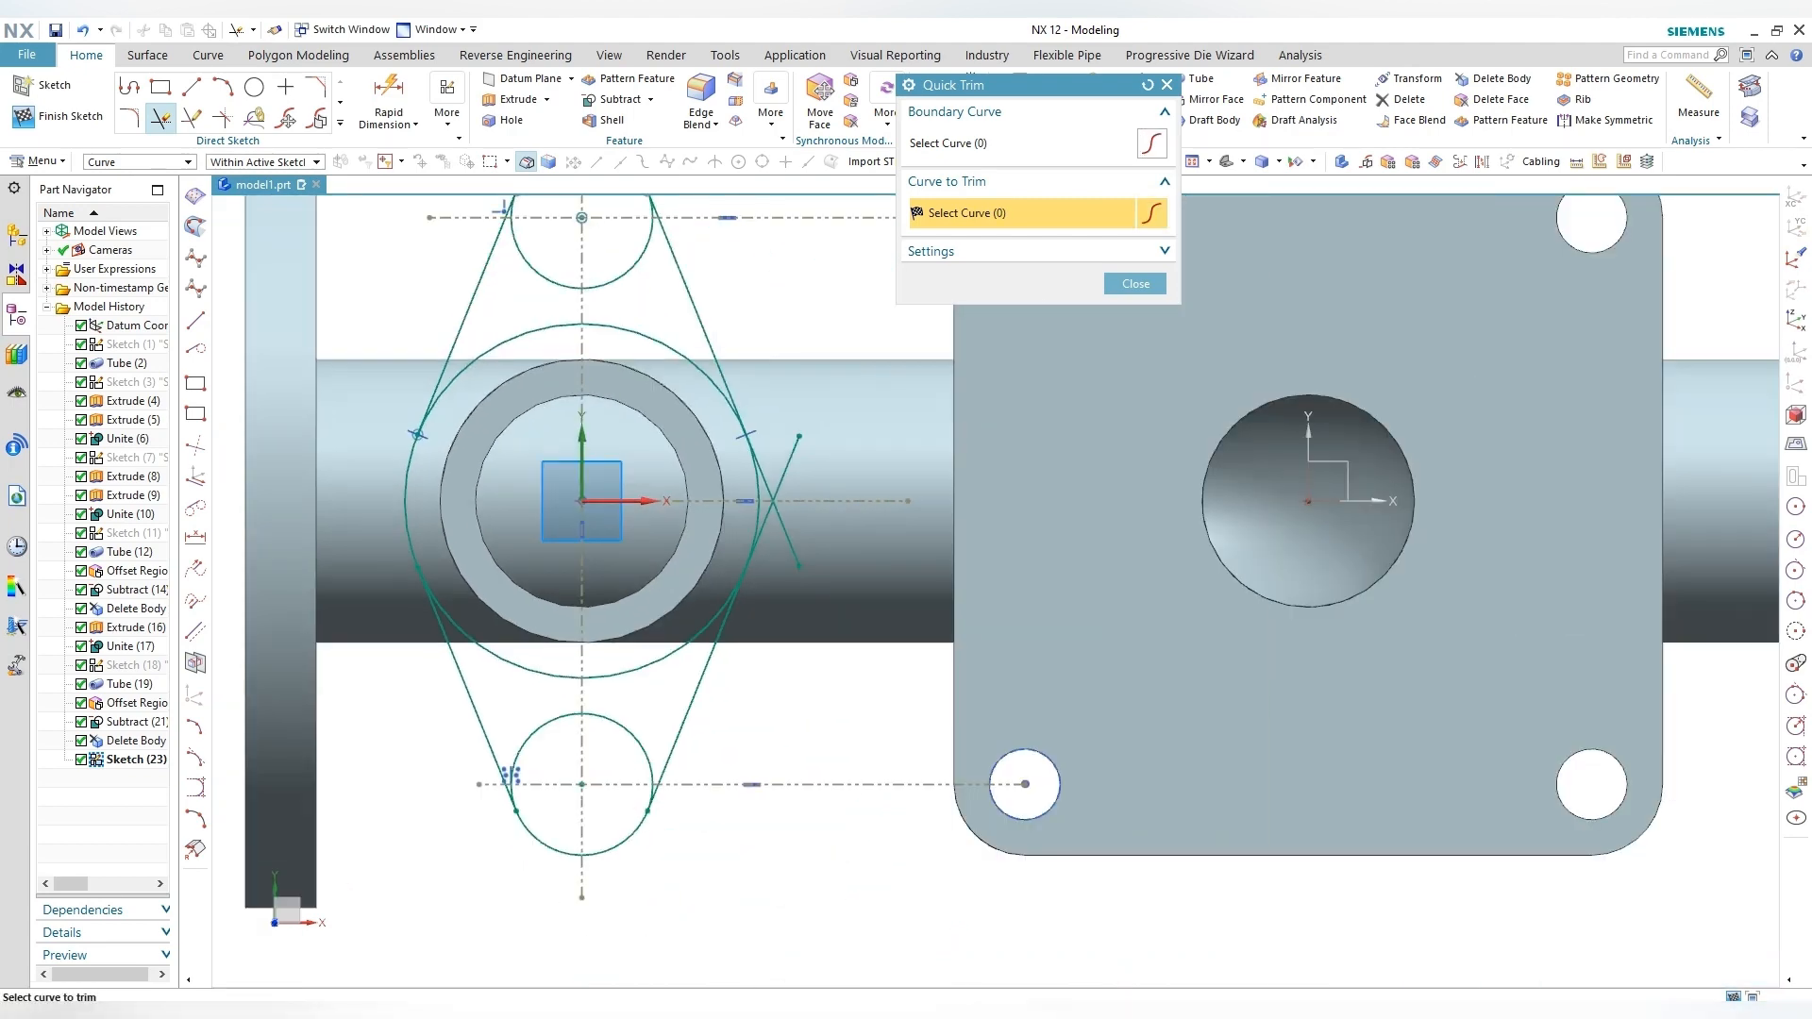
scroll(779, 507, "up", 4)
left_click(781, 418)
left_click(733, 537)
left_click(787, 563)
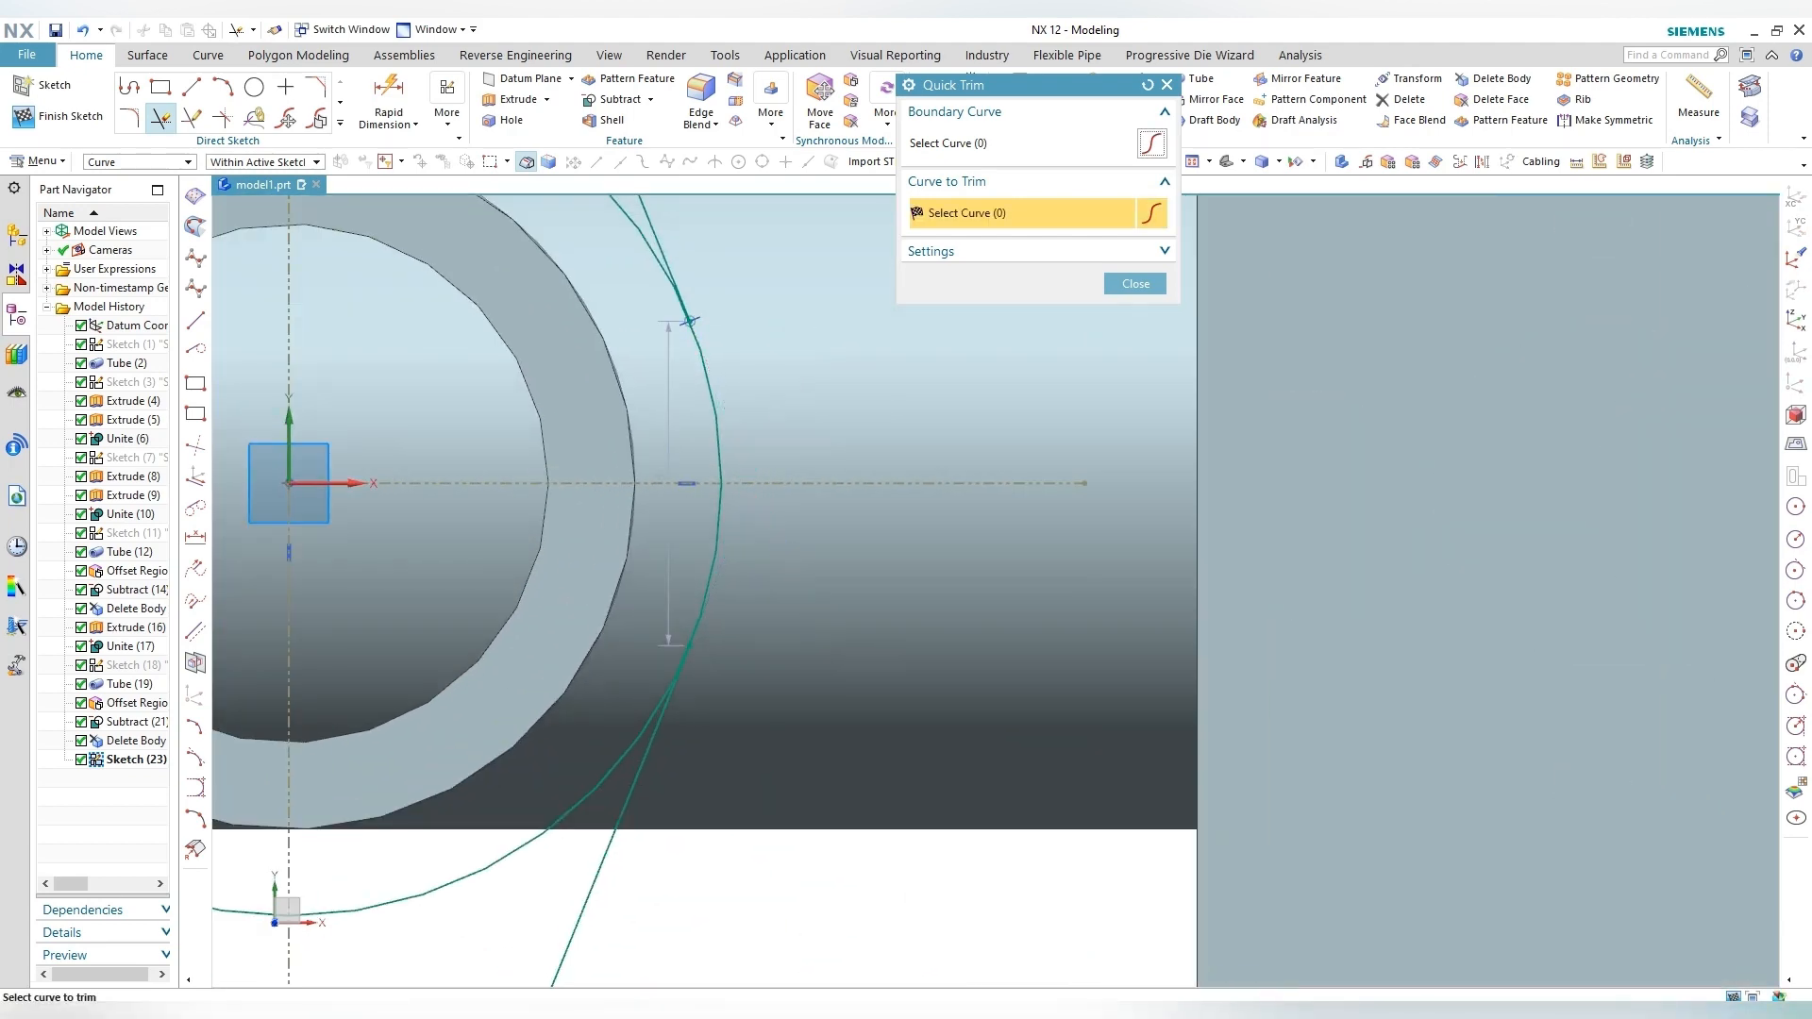
Step: Trim the large circle's upper and lower arcs between the tangent lines, keeping only its side arcs
scroll(757, 457, "down", 3)
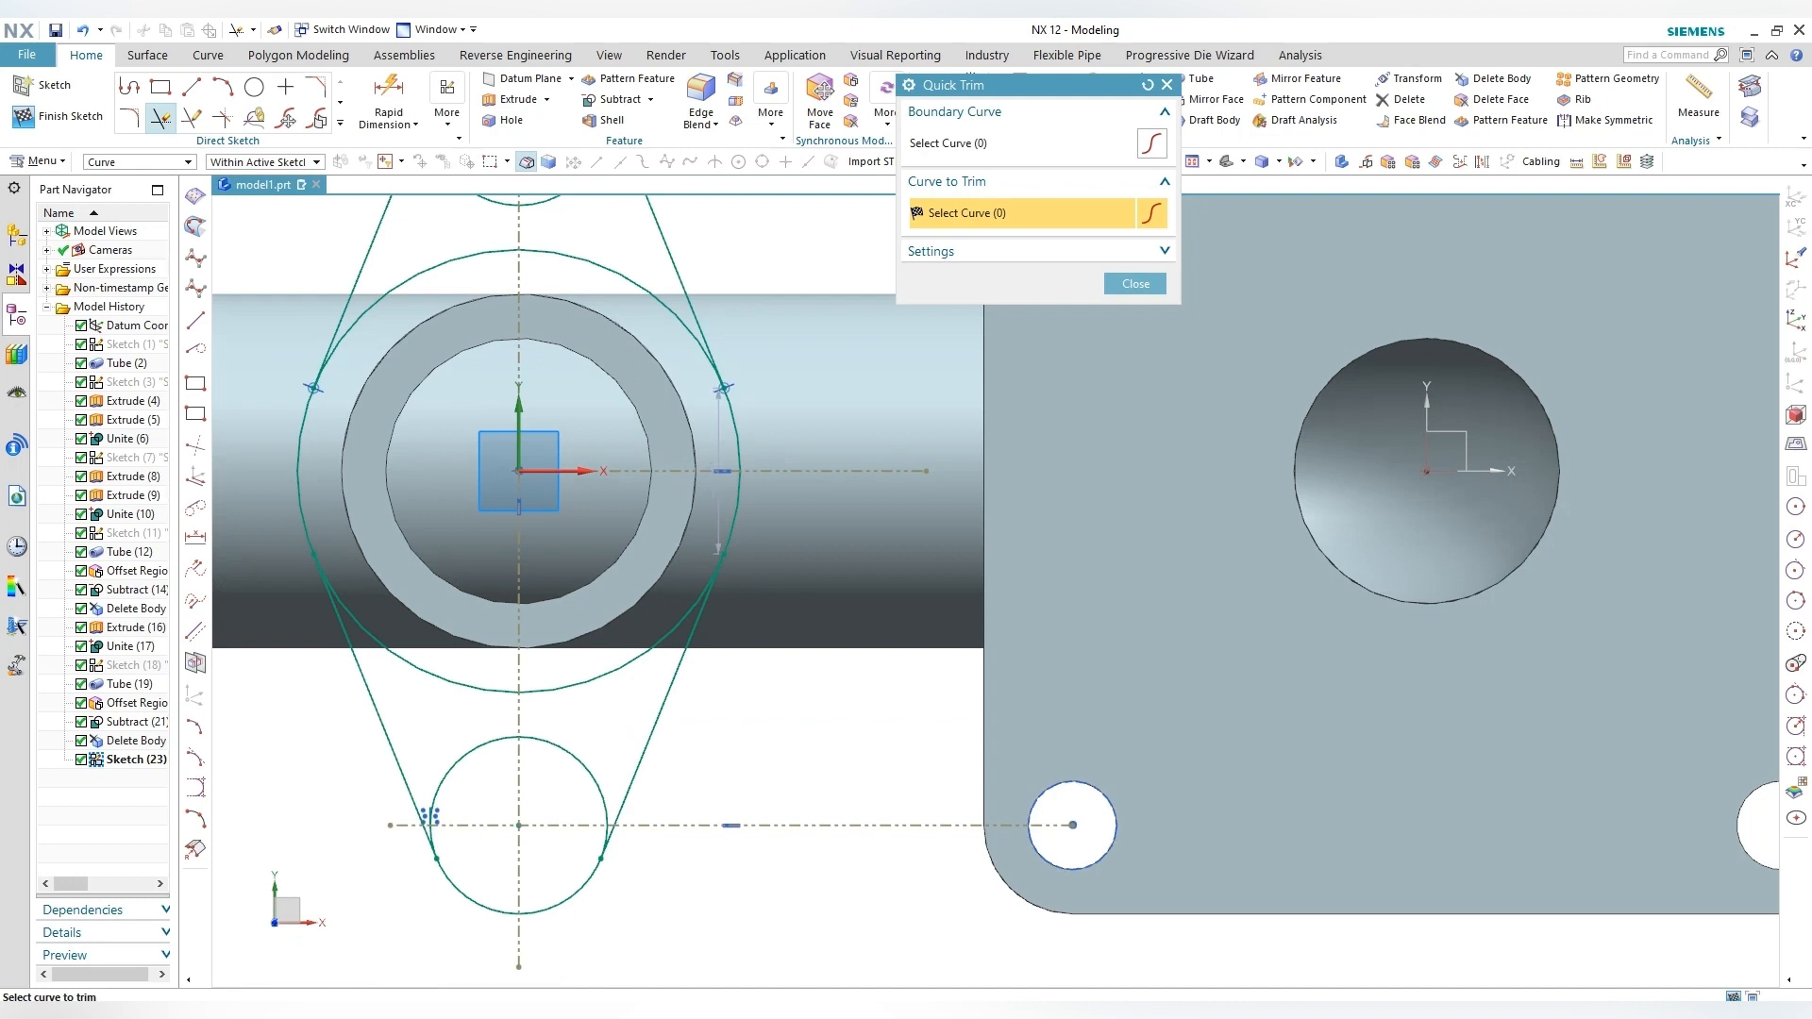
left_click(643, 288)
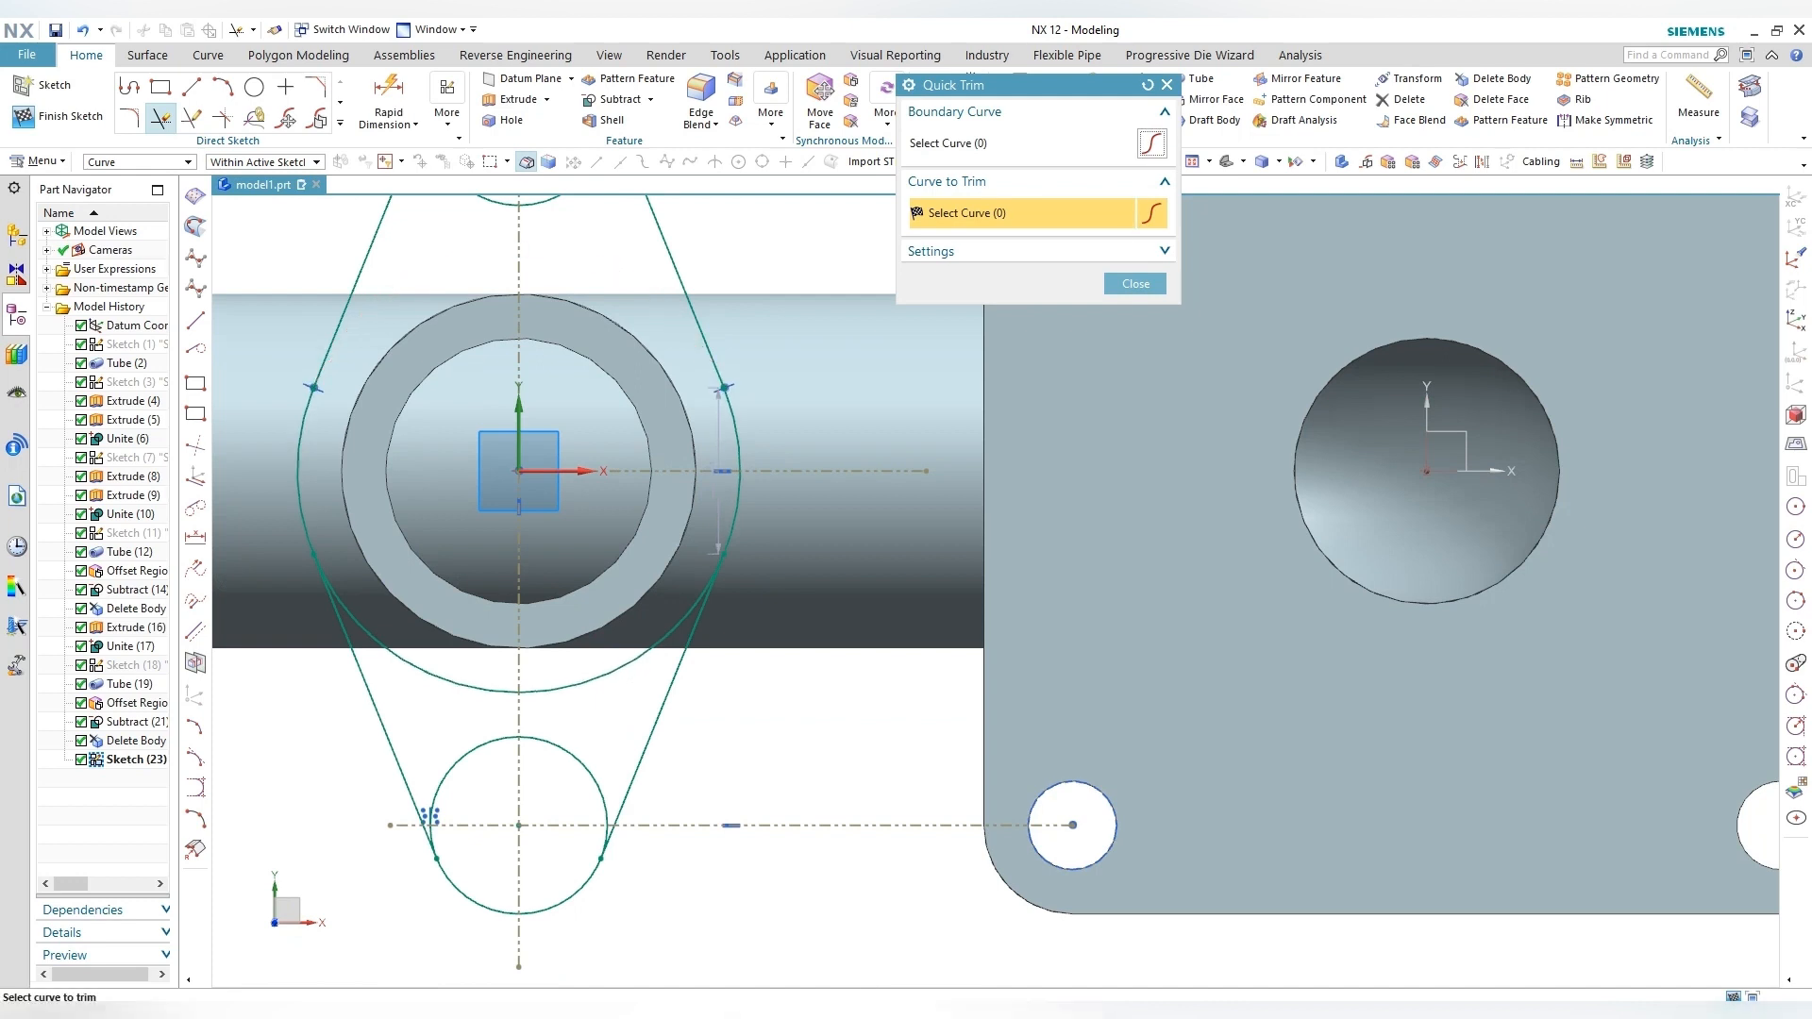
left_click(387, 649)
left_click(651, 649)
Step: Trim the inner arcs of the small lower circle, keeping only the rounded end below the tangent points
scroll(601, 849, "up", 6)
scroll(679, 736, "down", 3)
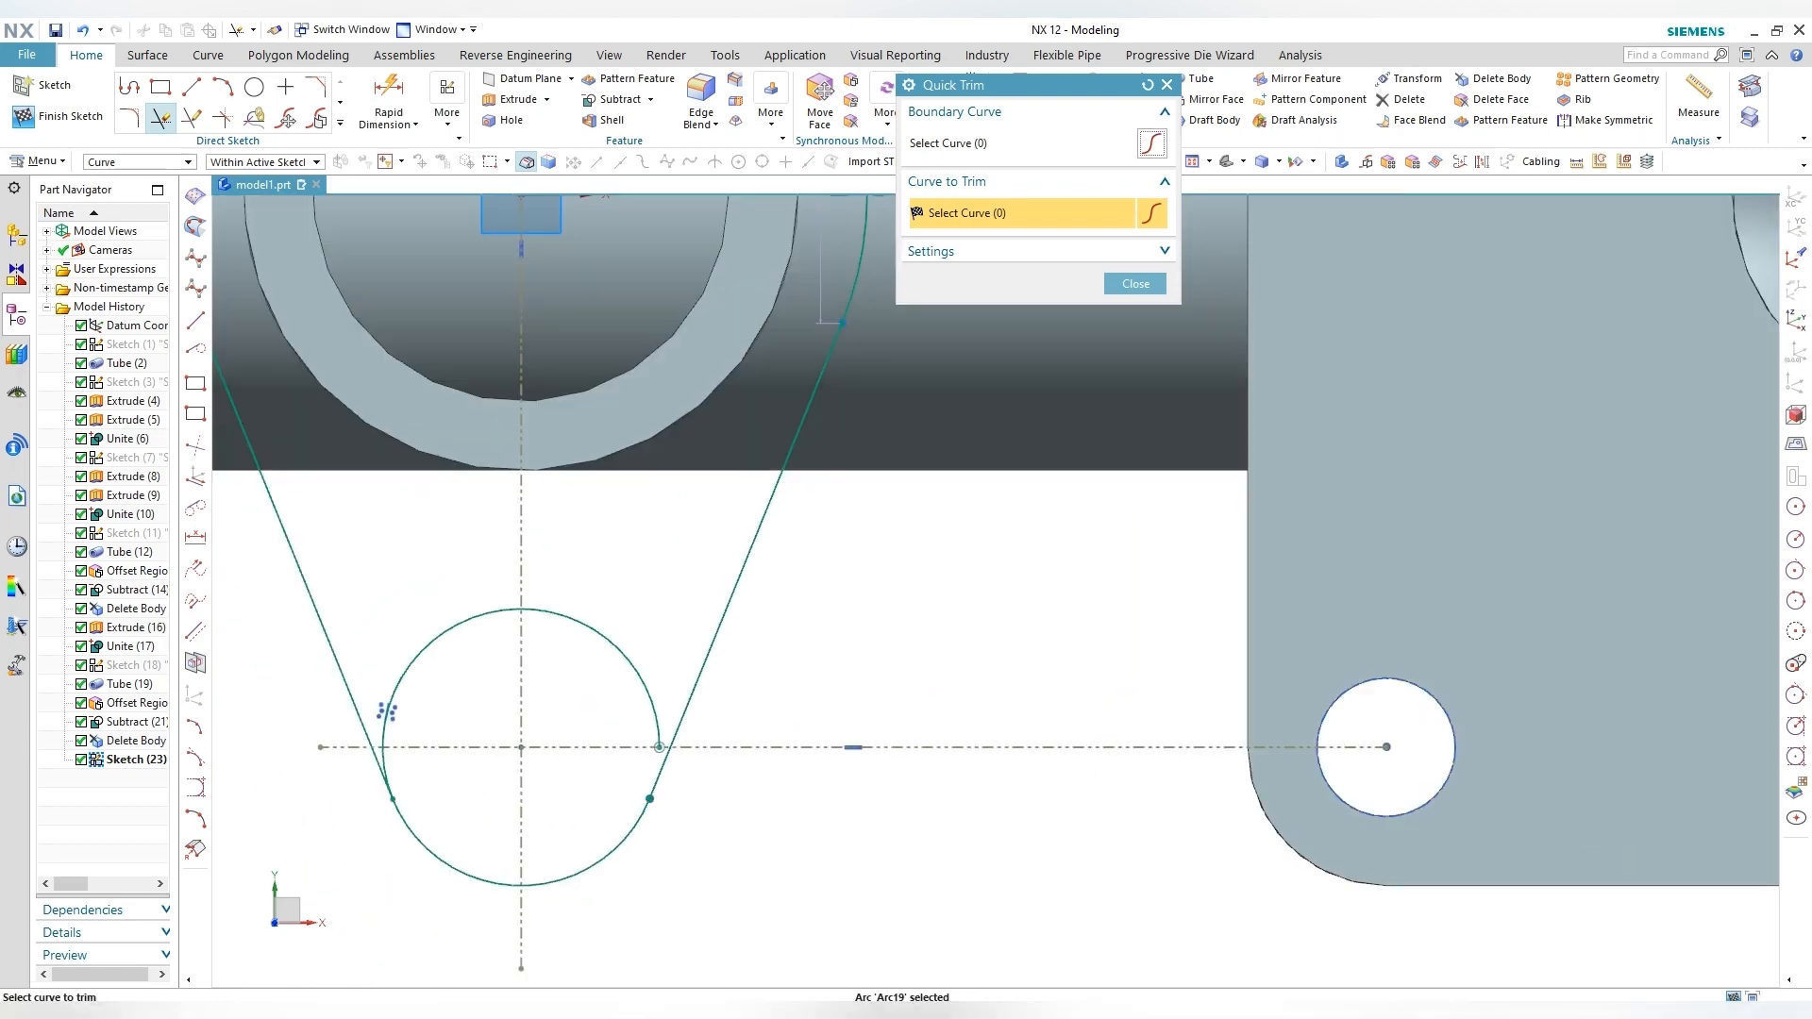
scroll(382, 660, "up", 4)
left_click(717, 359)
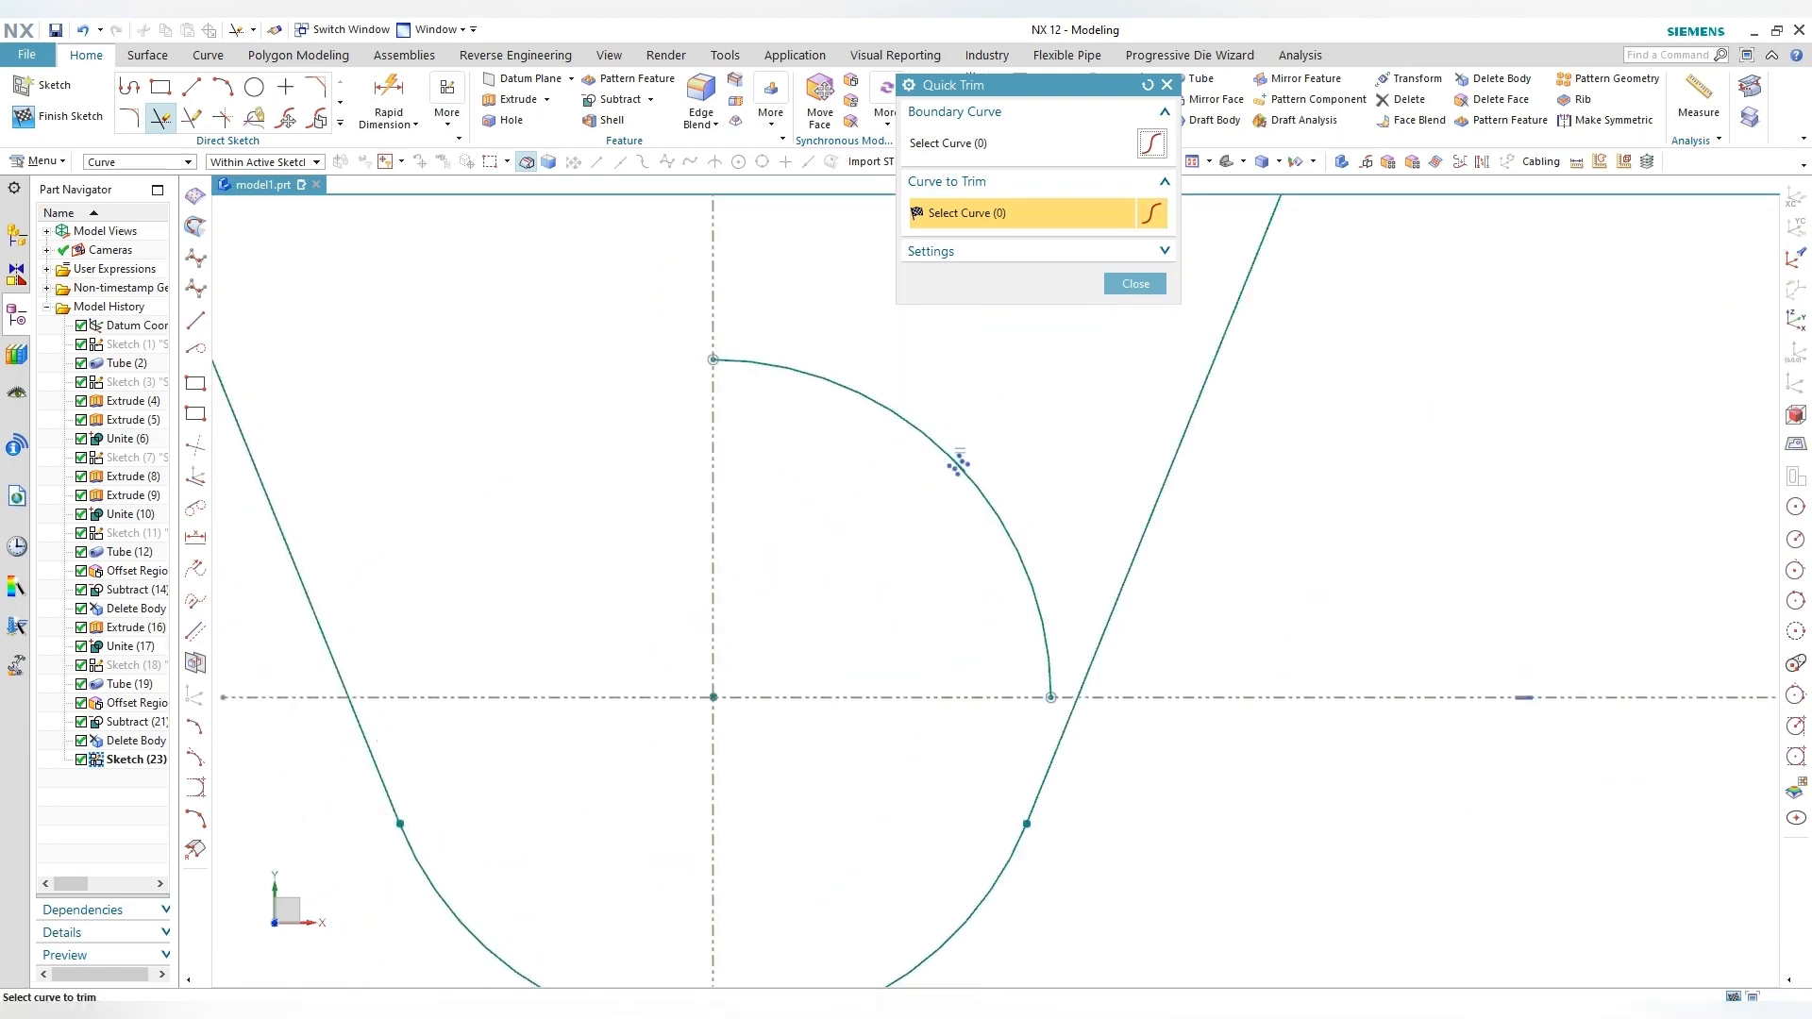
left_click(958, 462)
Step: Trim the inner arcs of the small upper circle, keeping only the rounded end above the tangent points
scroll(679, 717, "down", 4)
scroll(472, 396, "up", 6)
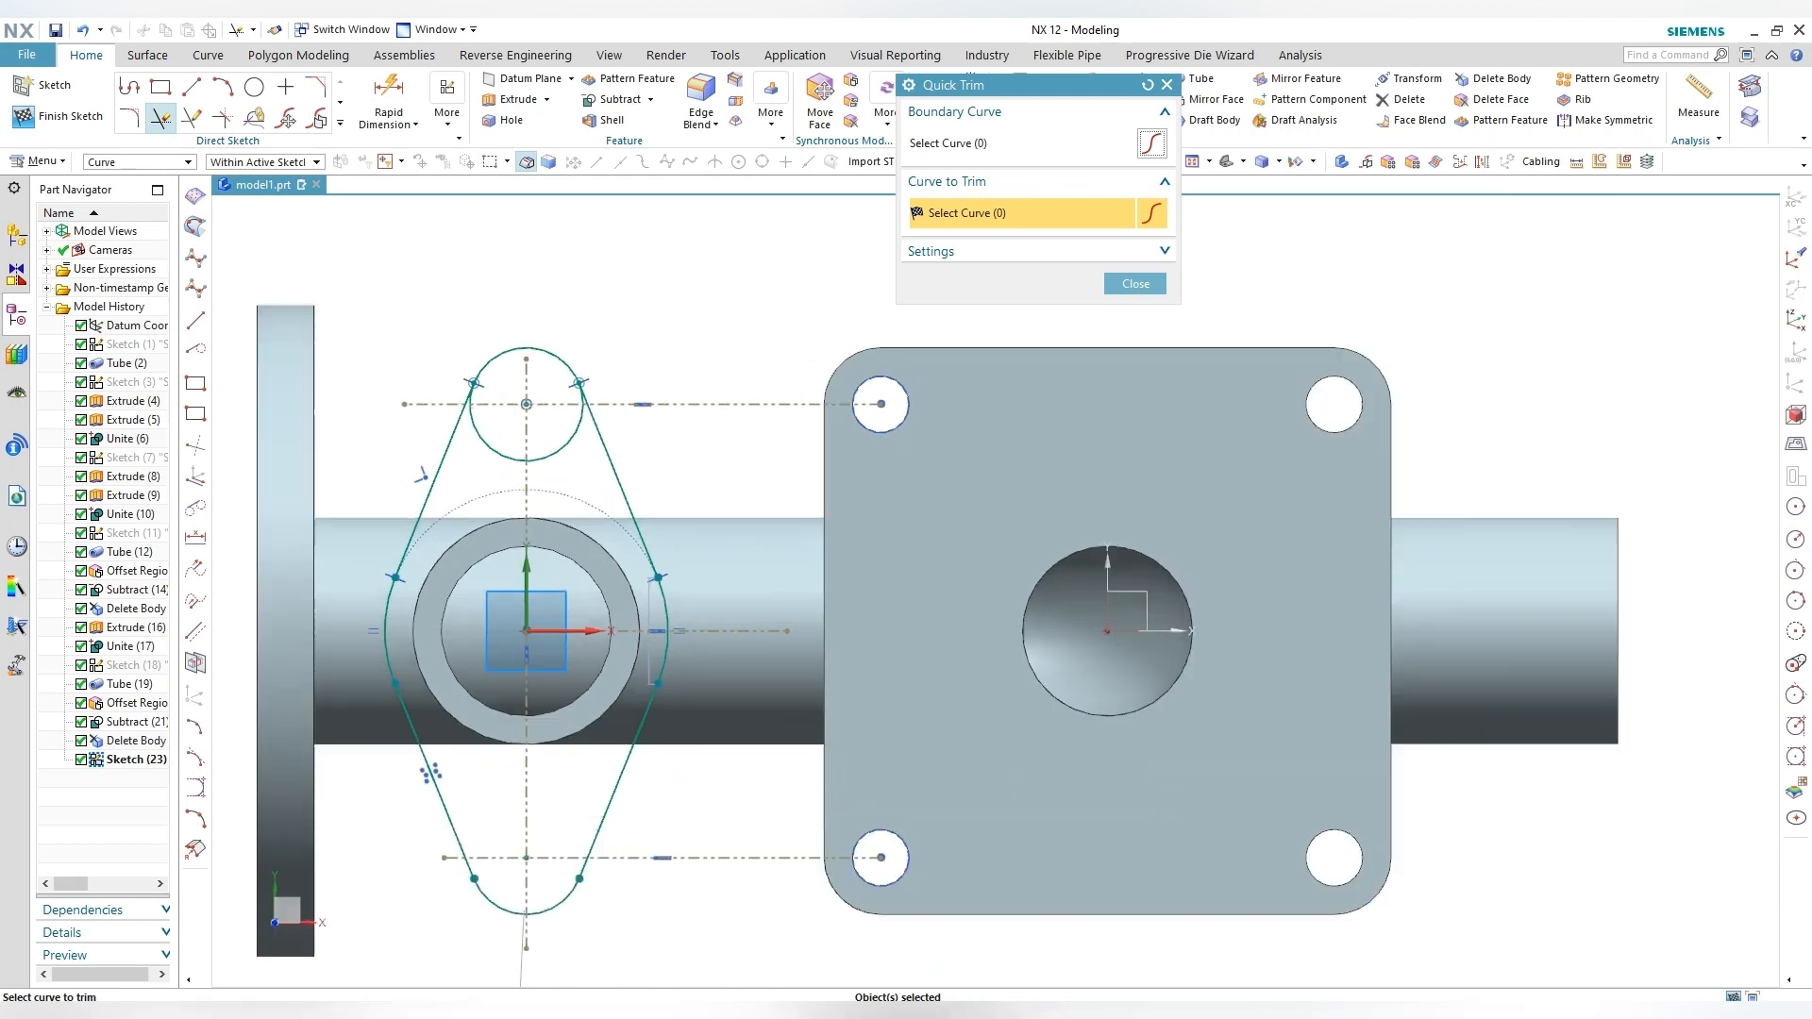
left_click(405, 400)
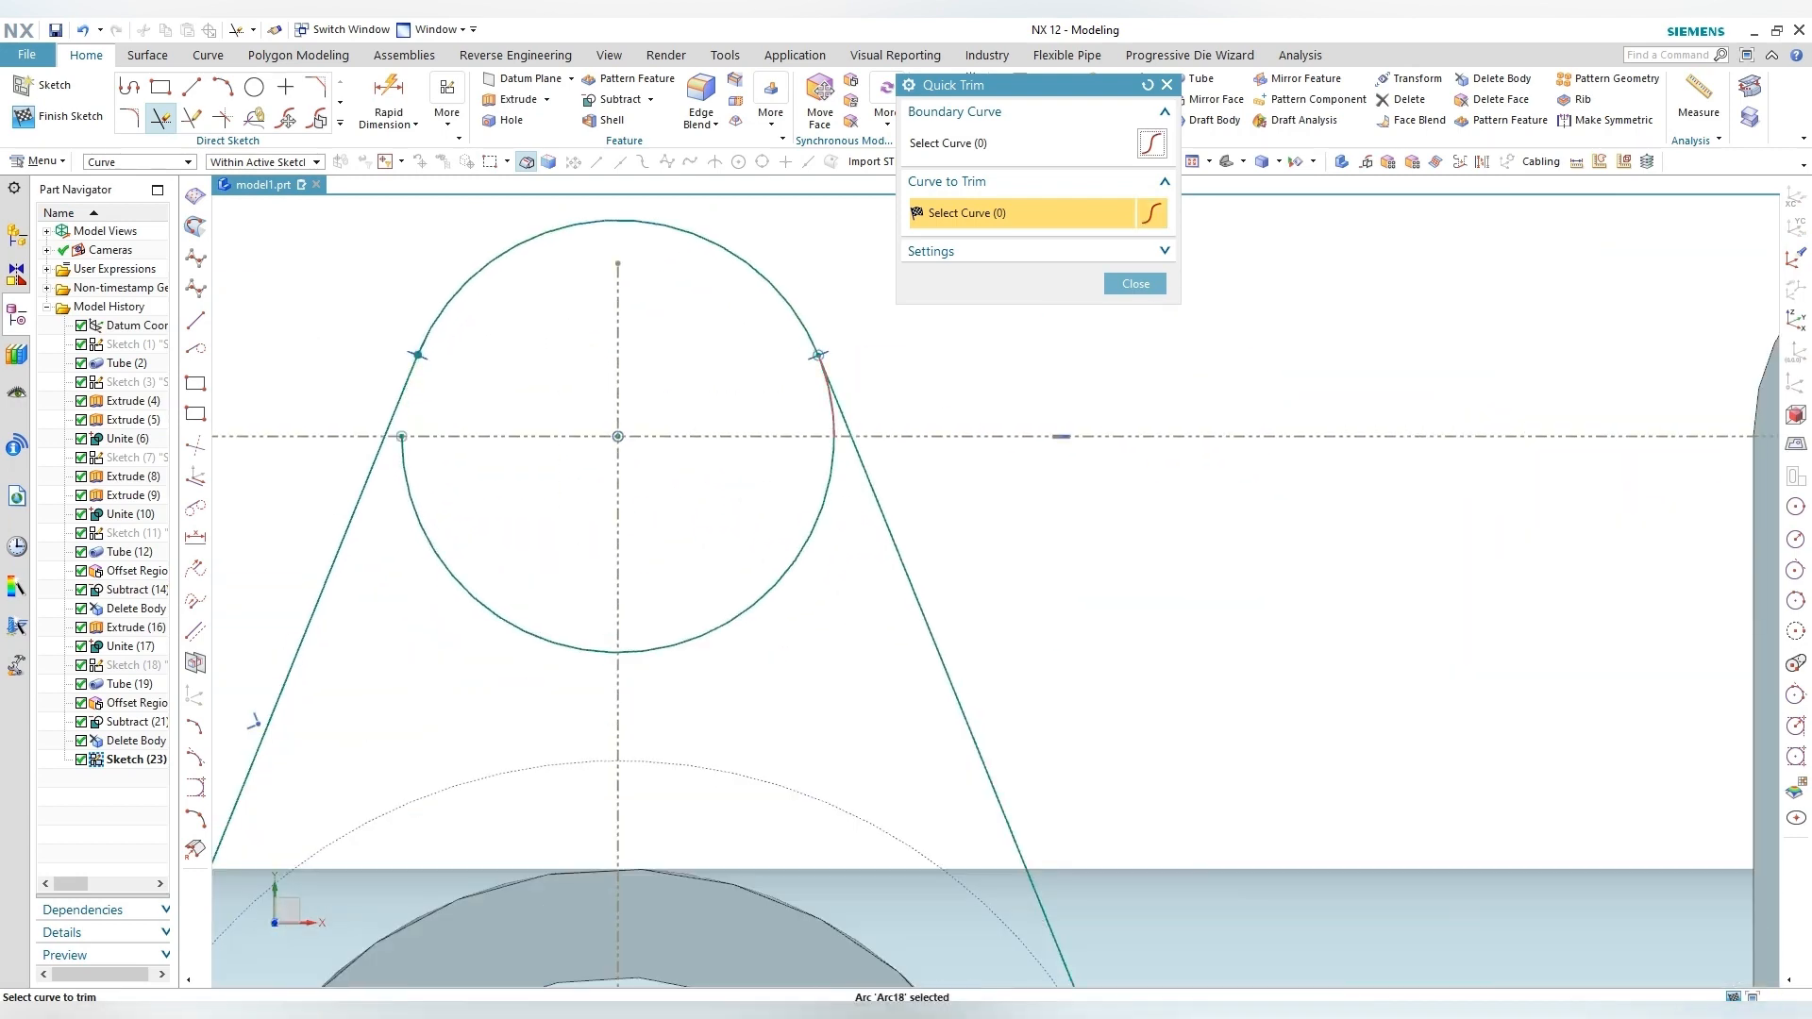
left_click(831, 401)
left_click(815, 523)
left_click(421, 523)
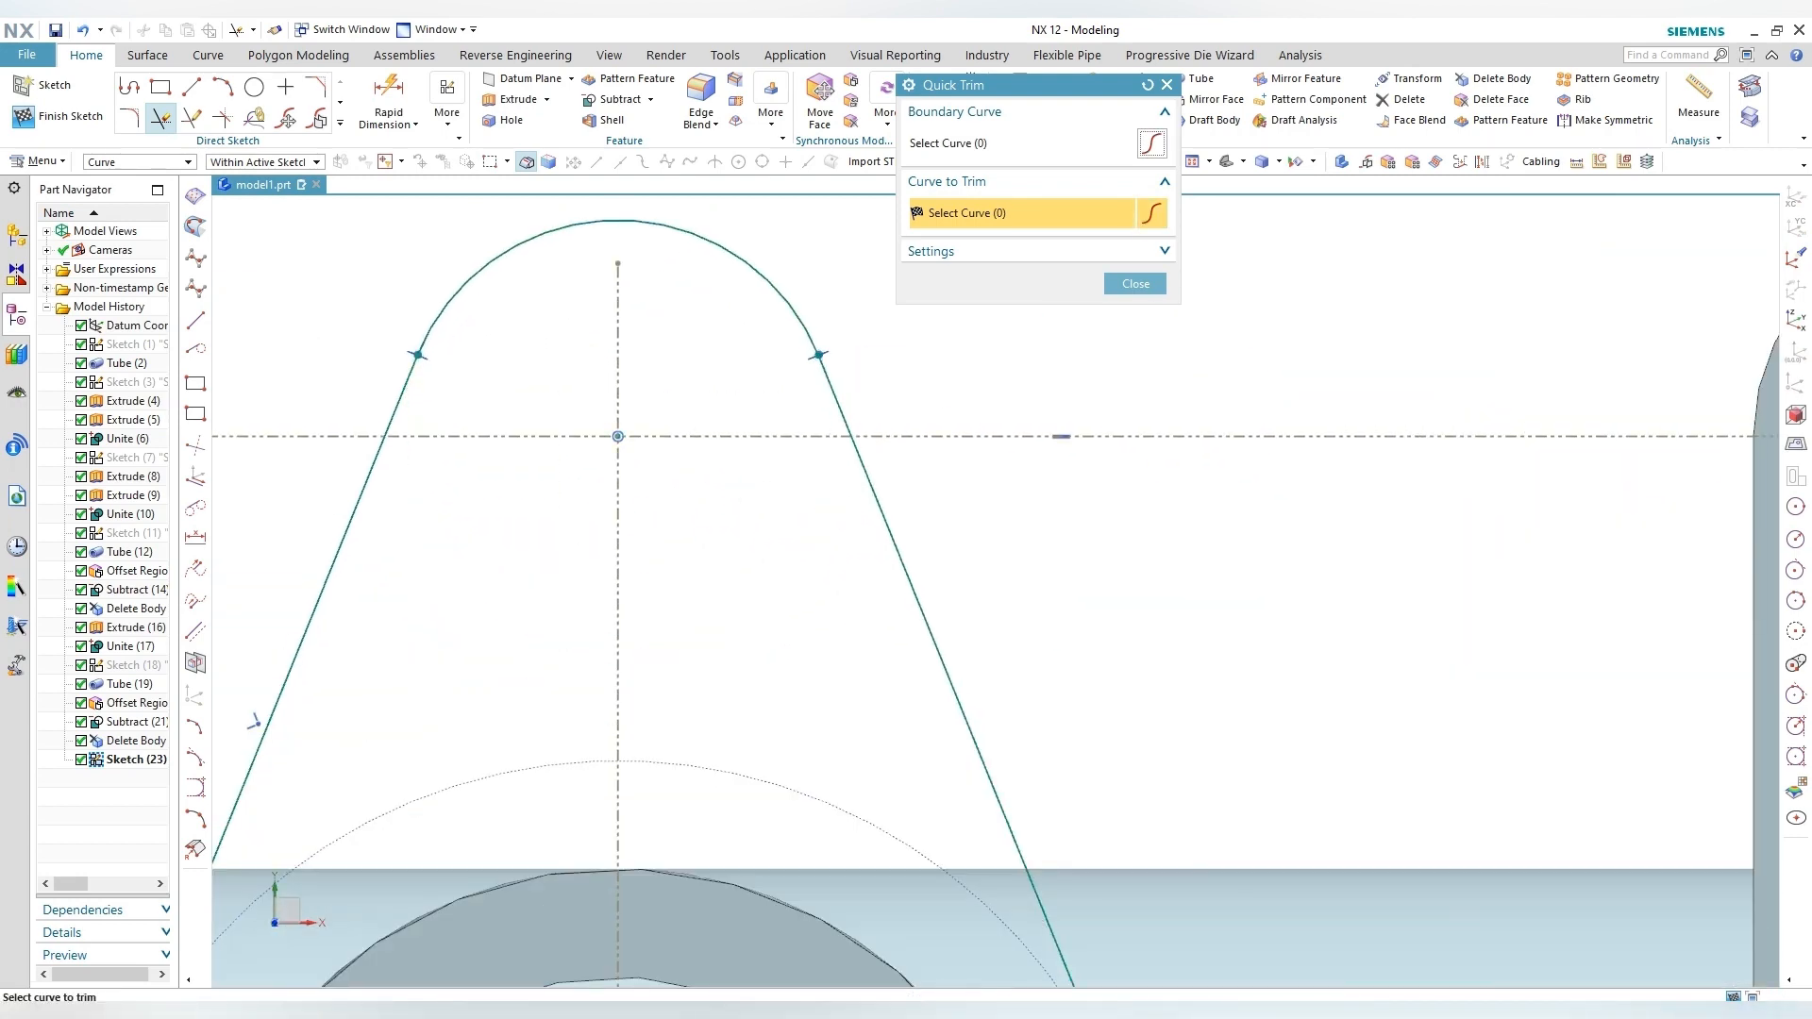
scroll(498, 449, "down", 7)
key("Escape")
Step: Sketch a 5 mm diameter hole circle at the centre of each rounded end of the flange outline
left_click(254, 87)
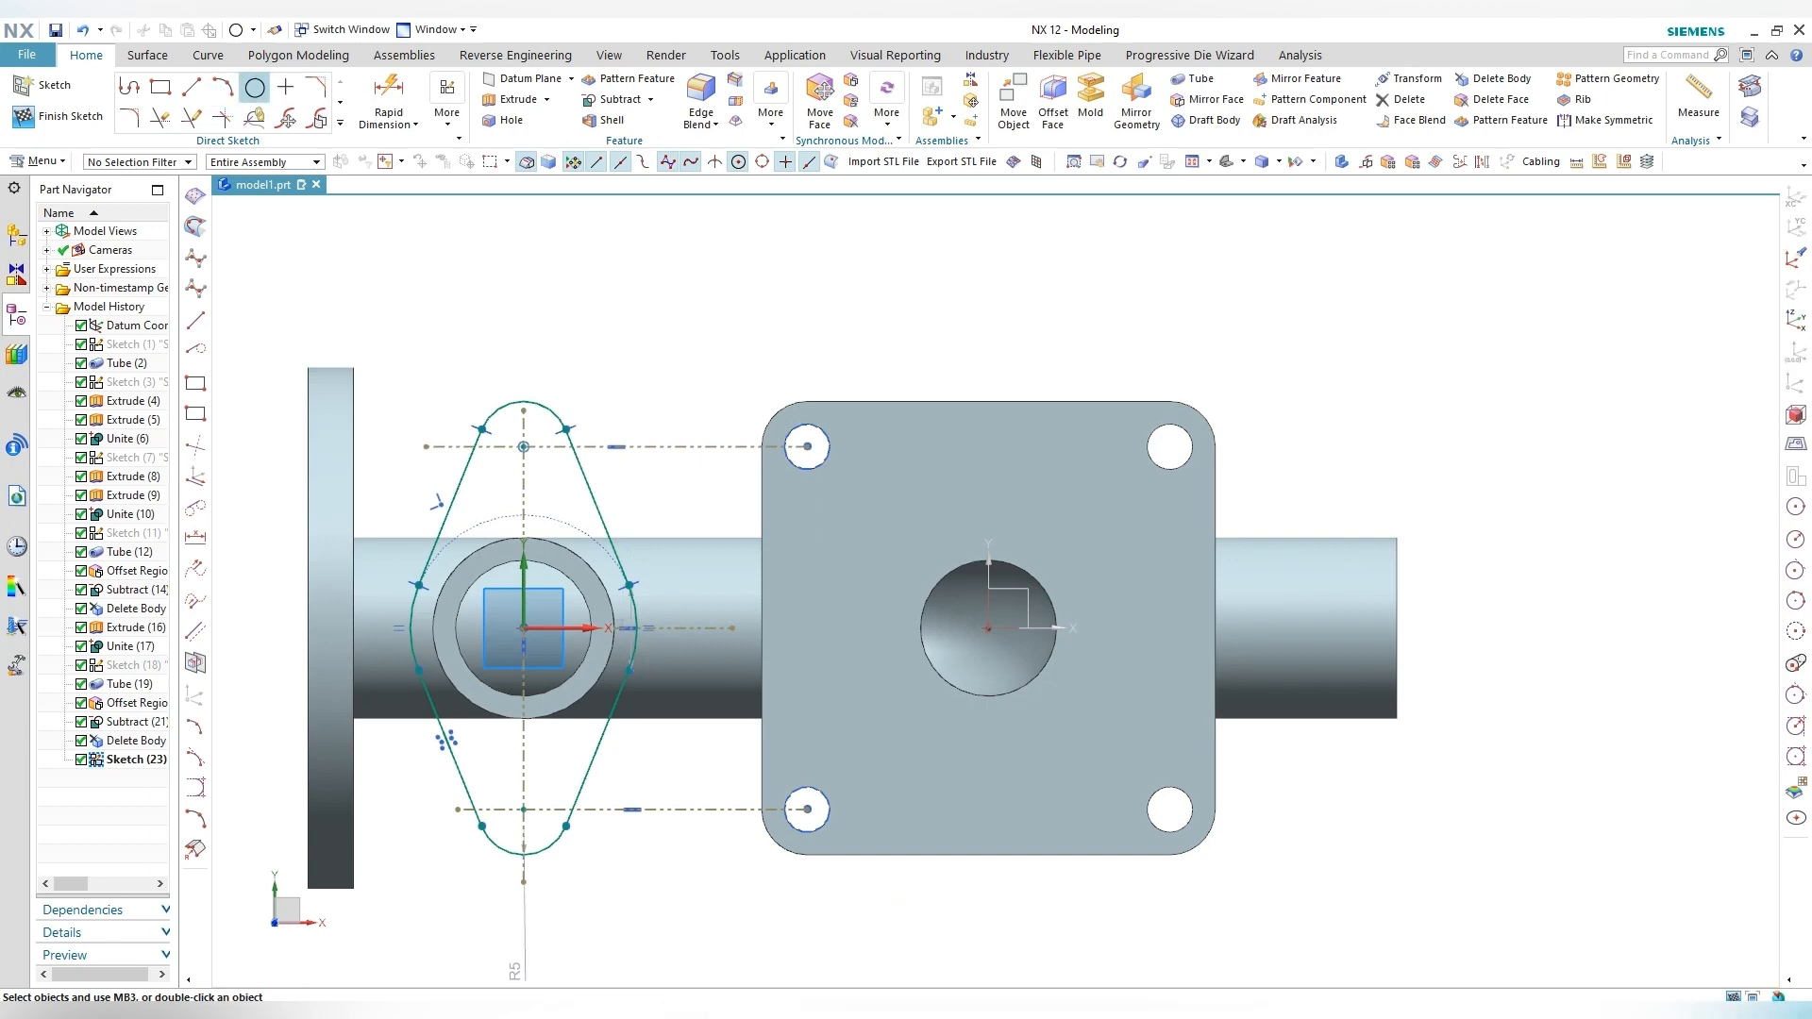
scroll(487, 424, "up", 4)
left_click(558, 469)
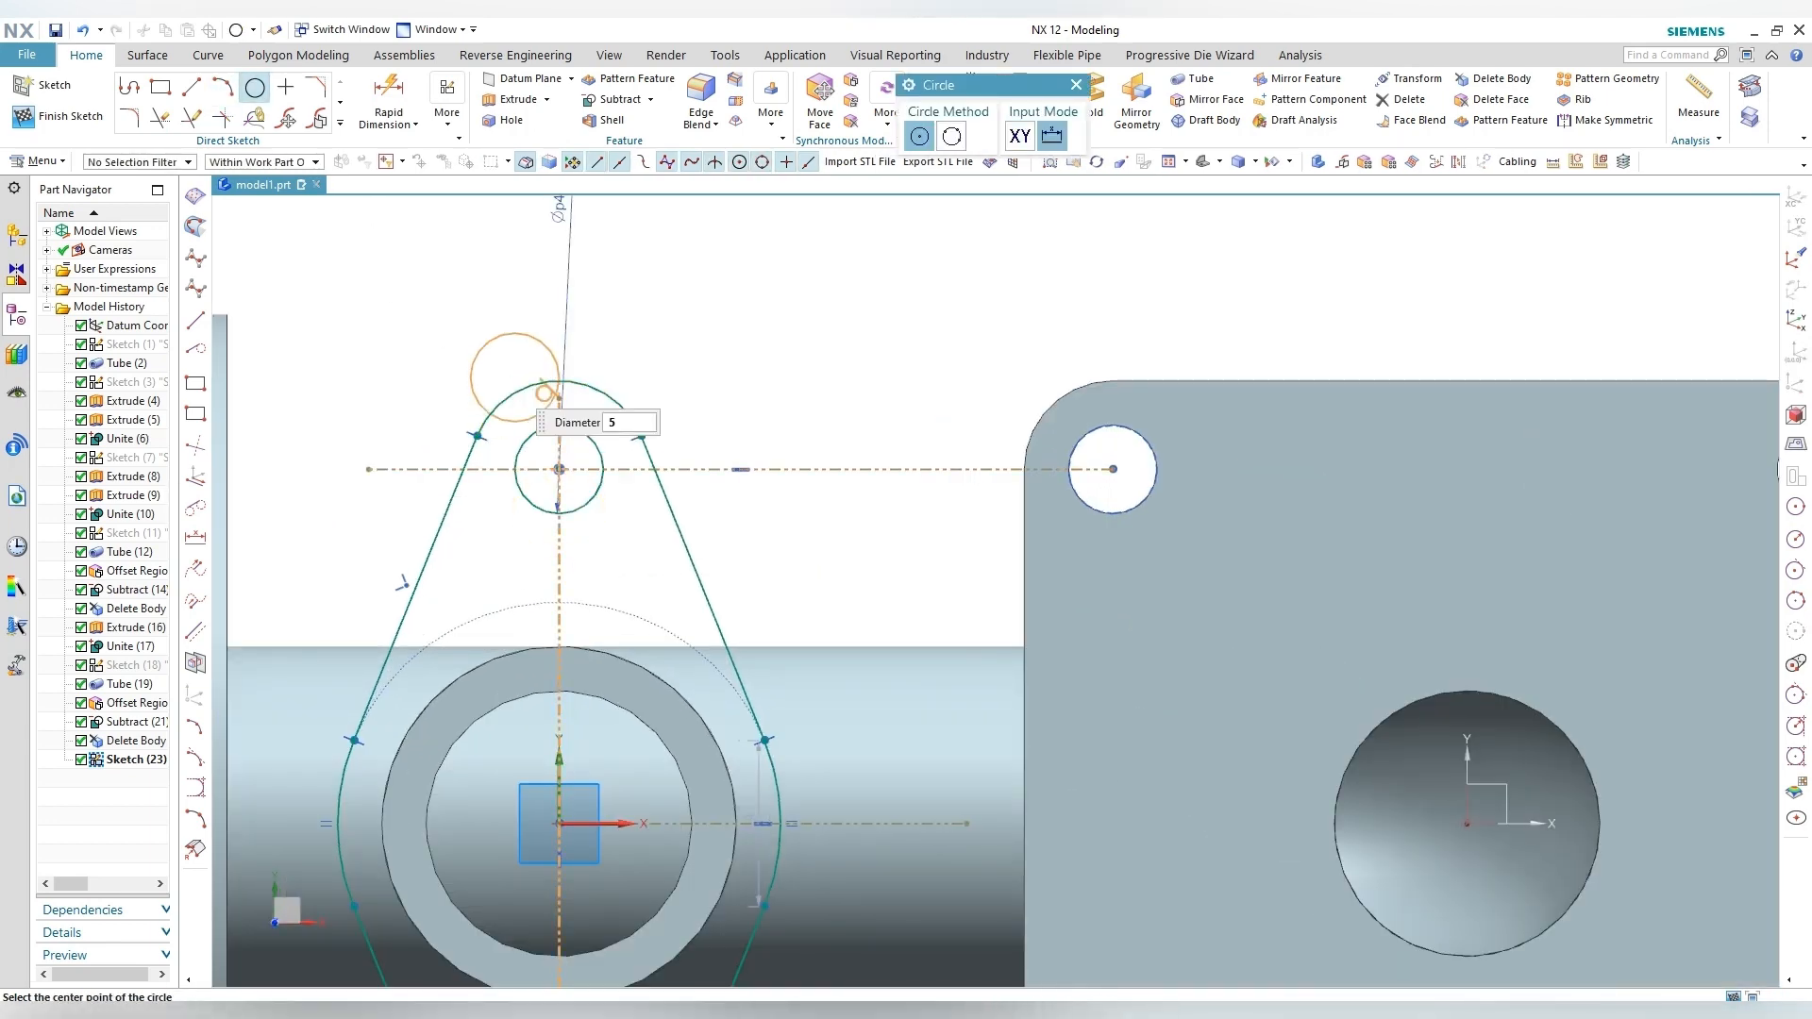
scroll(528, 424, "down", 4)
scroll(515, 623, "up", 4)
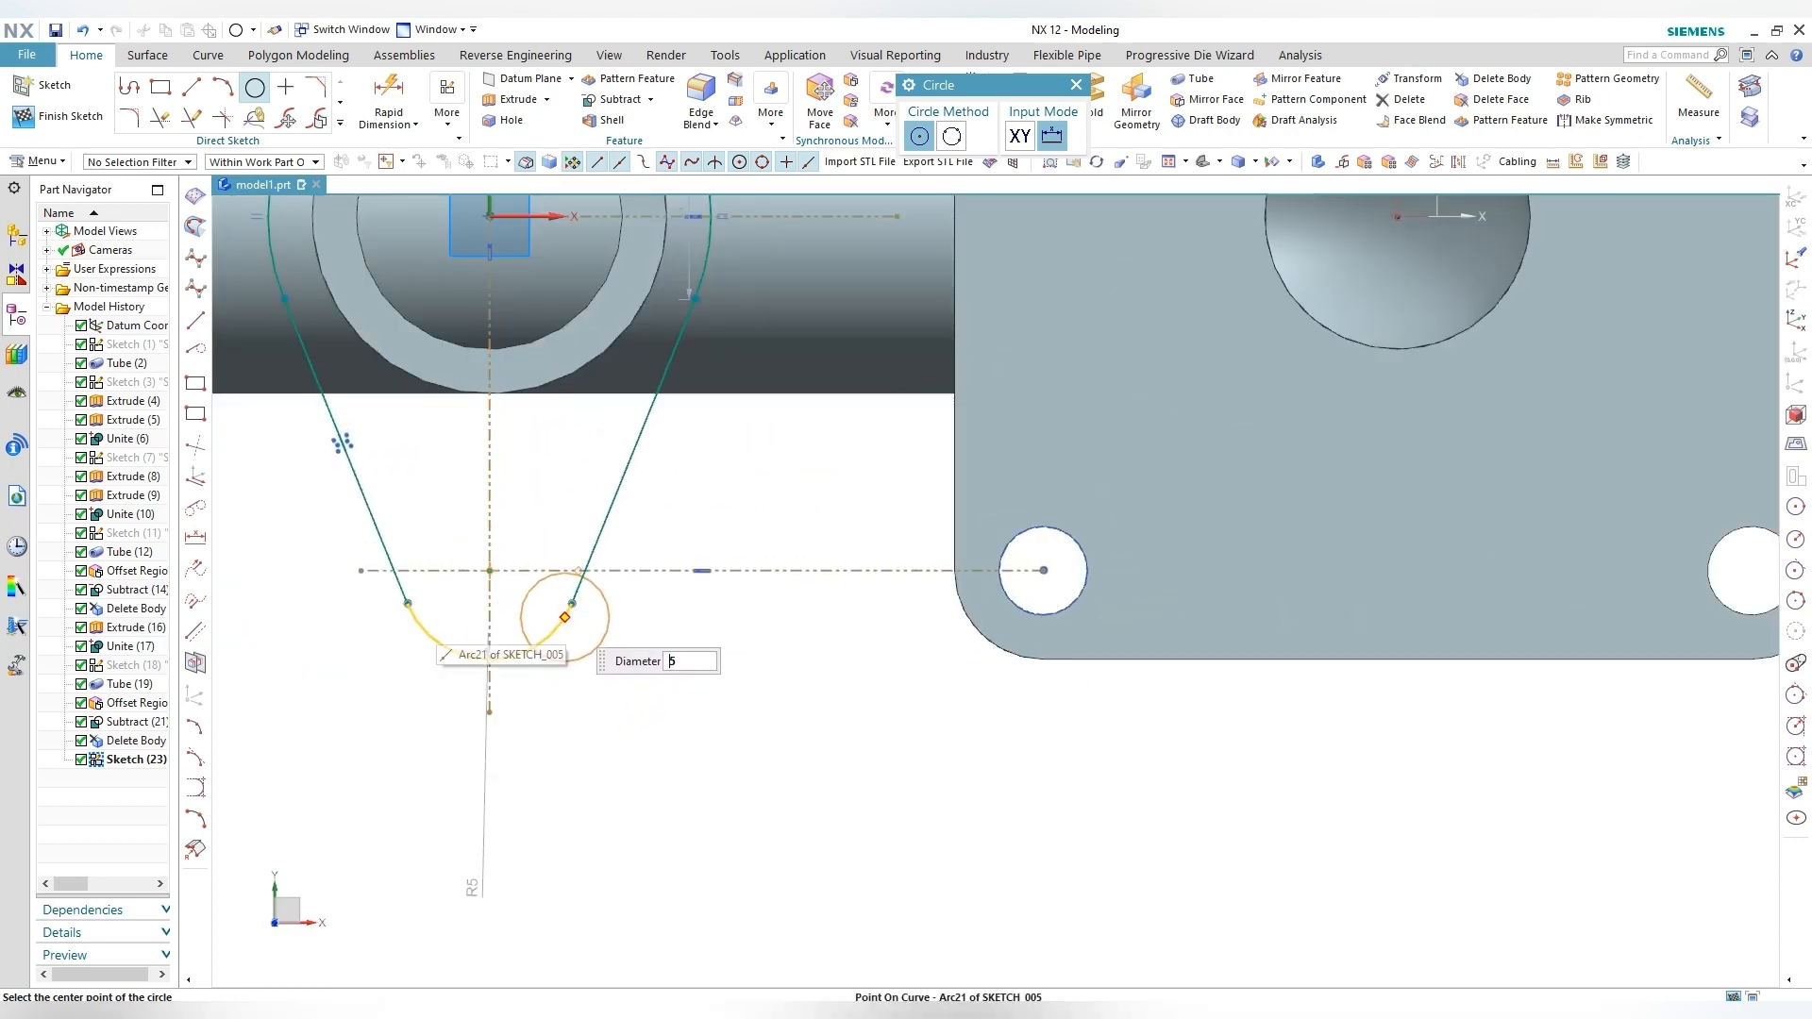
left_click(489, 571)
key("Escape")
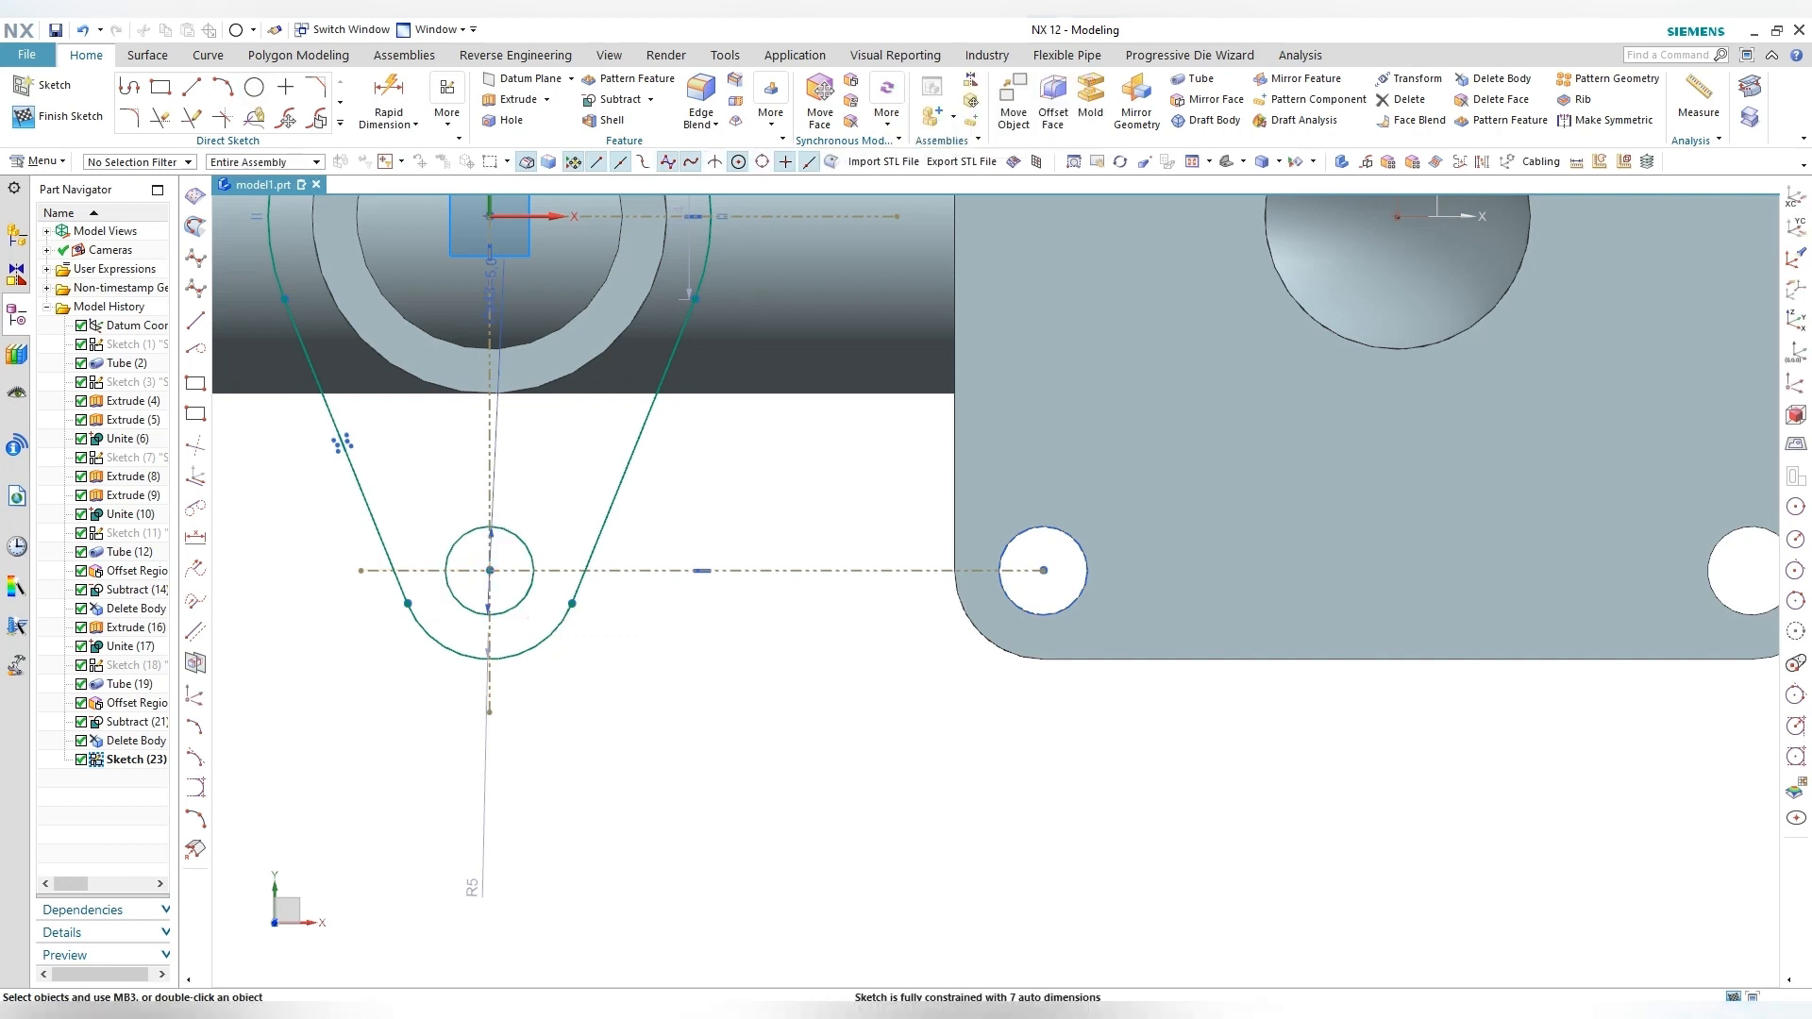
Step: Extrude the flange profile from 0 to 5 mm downward along the tube with Boolean set to None, and hide its sketch
scroll(516, 769, "down", 5)
middle_click_drag(516, 769, 562, 636)
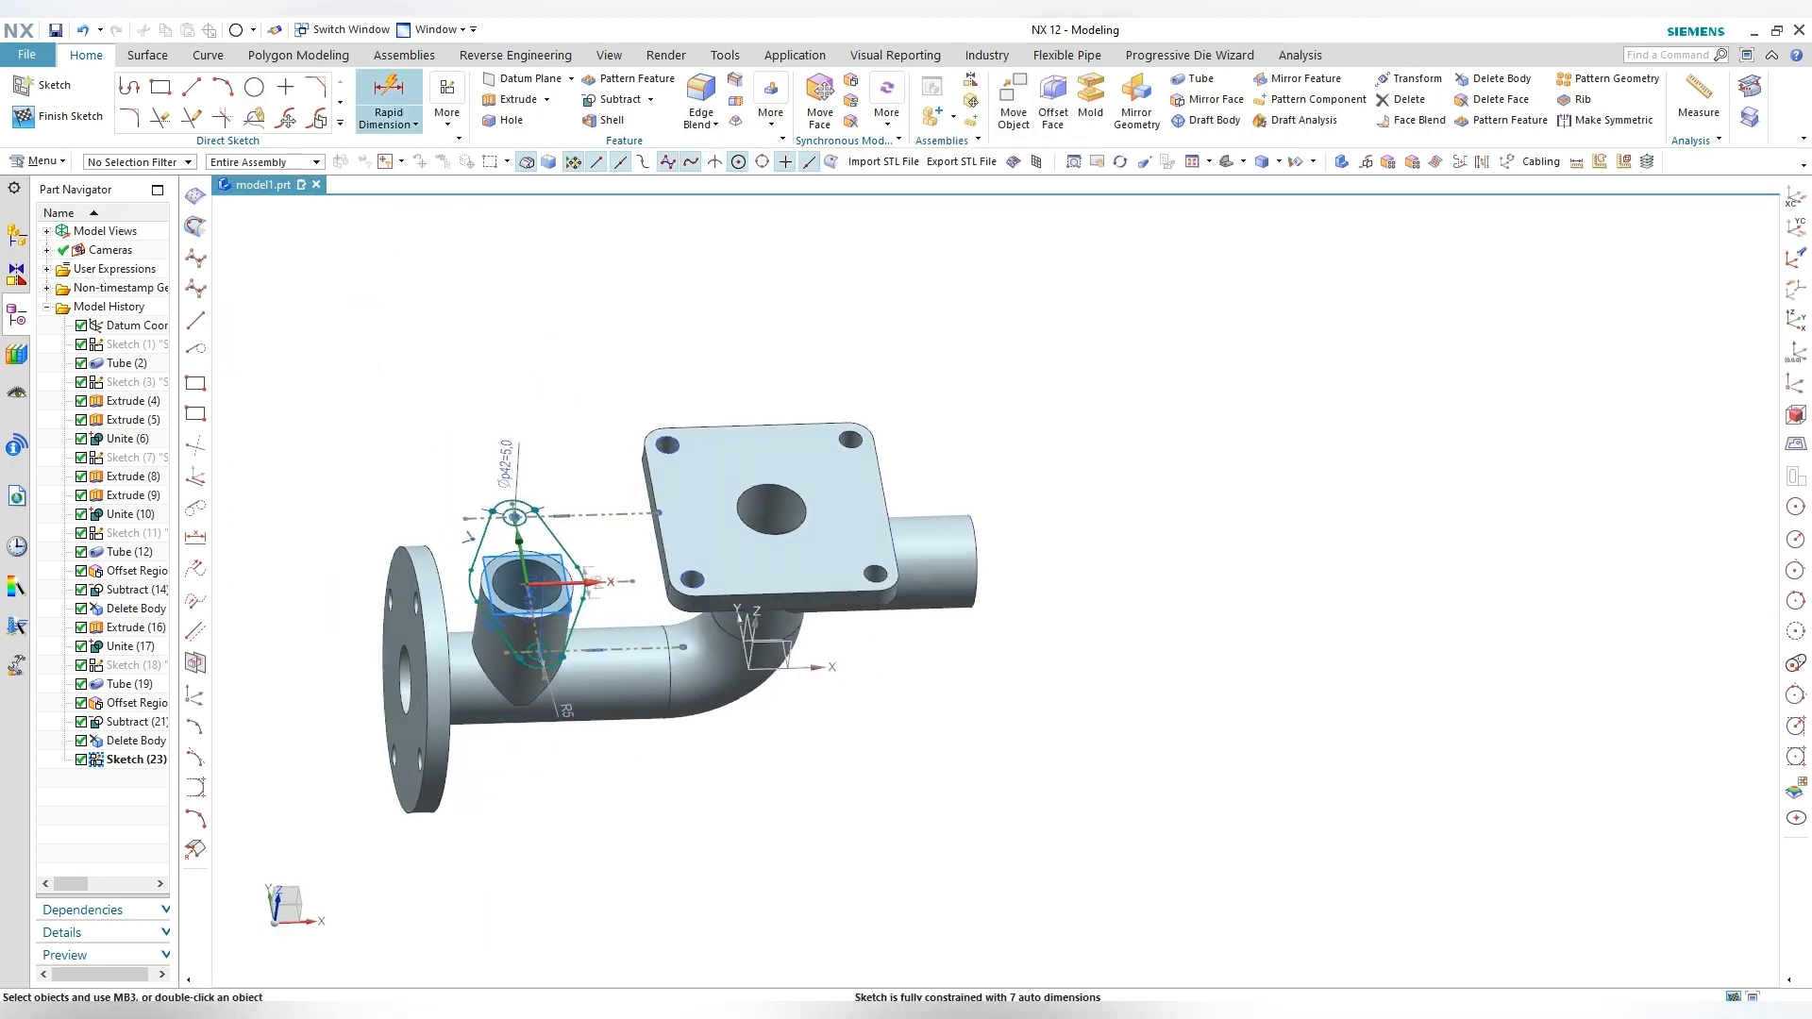
left_click(518, 99)
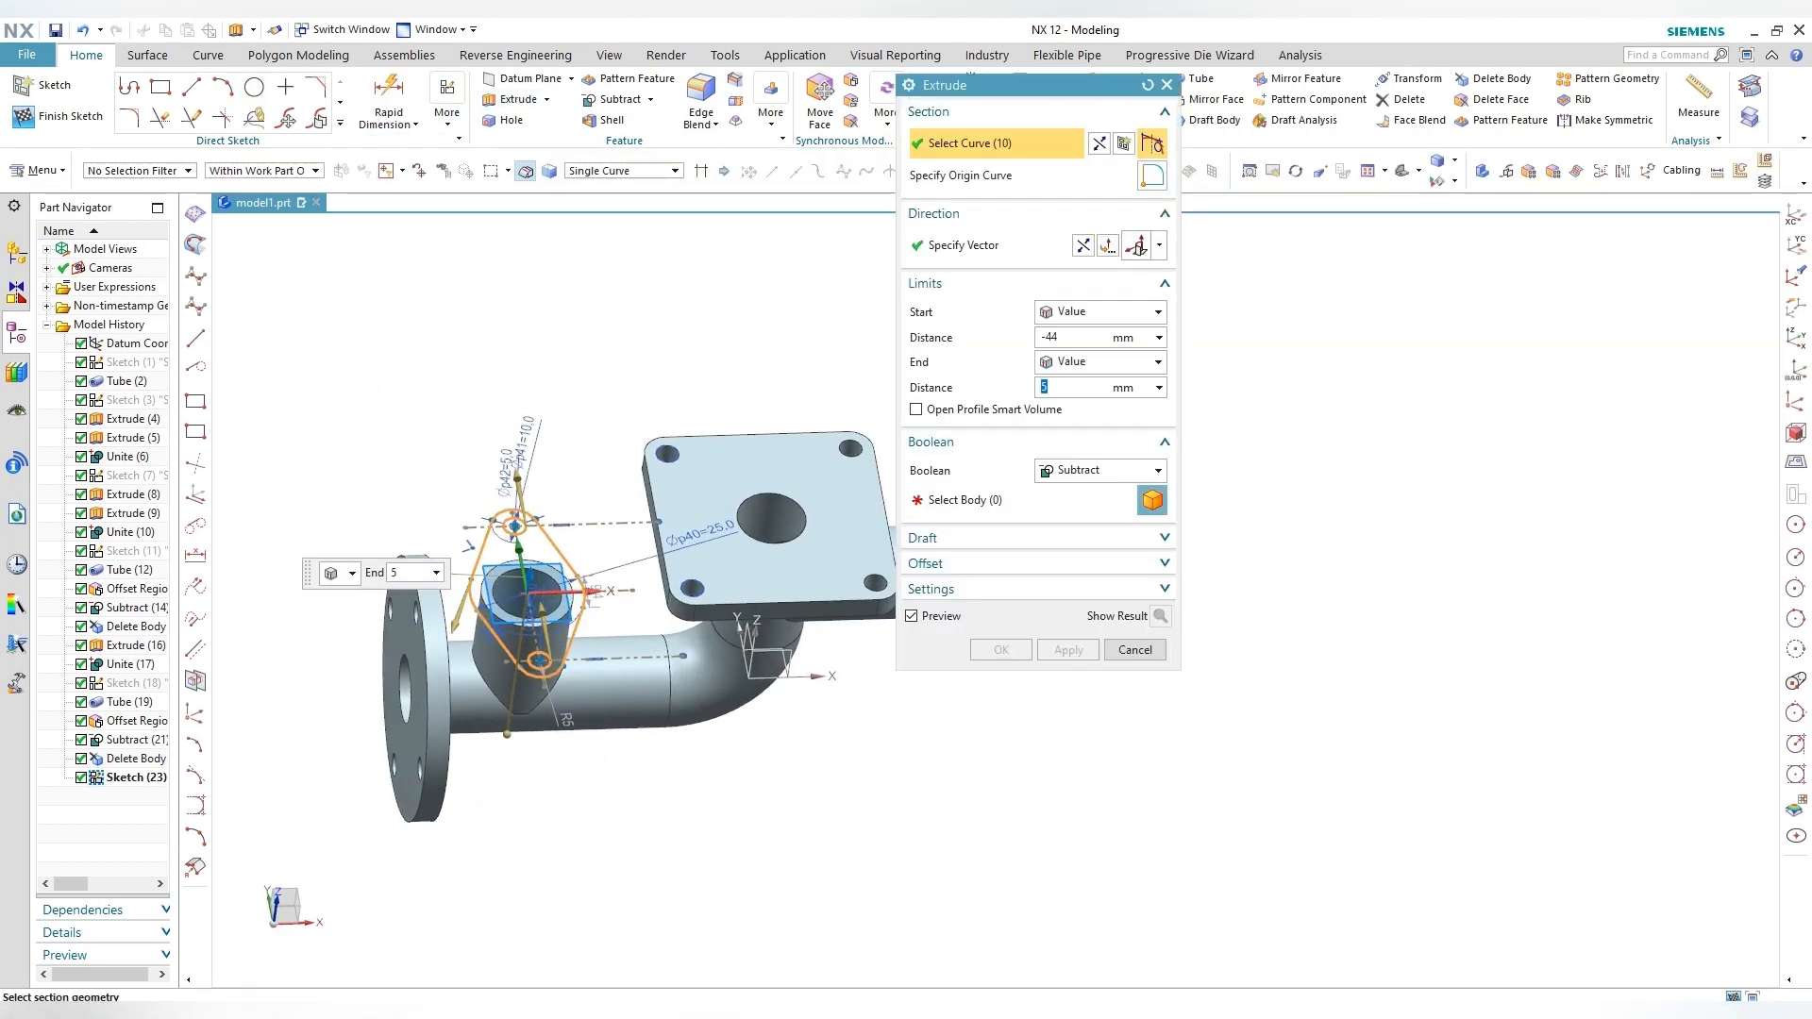
key("Tab")
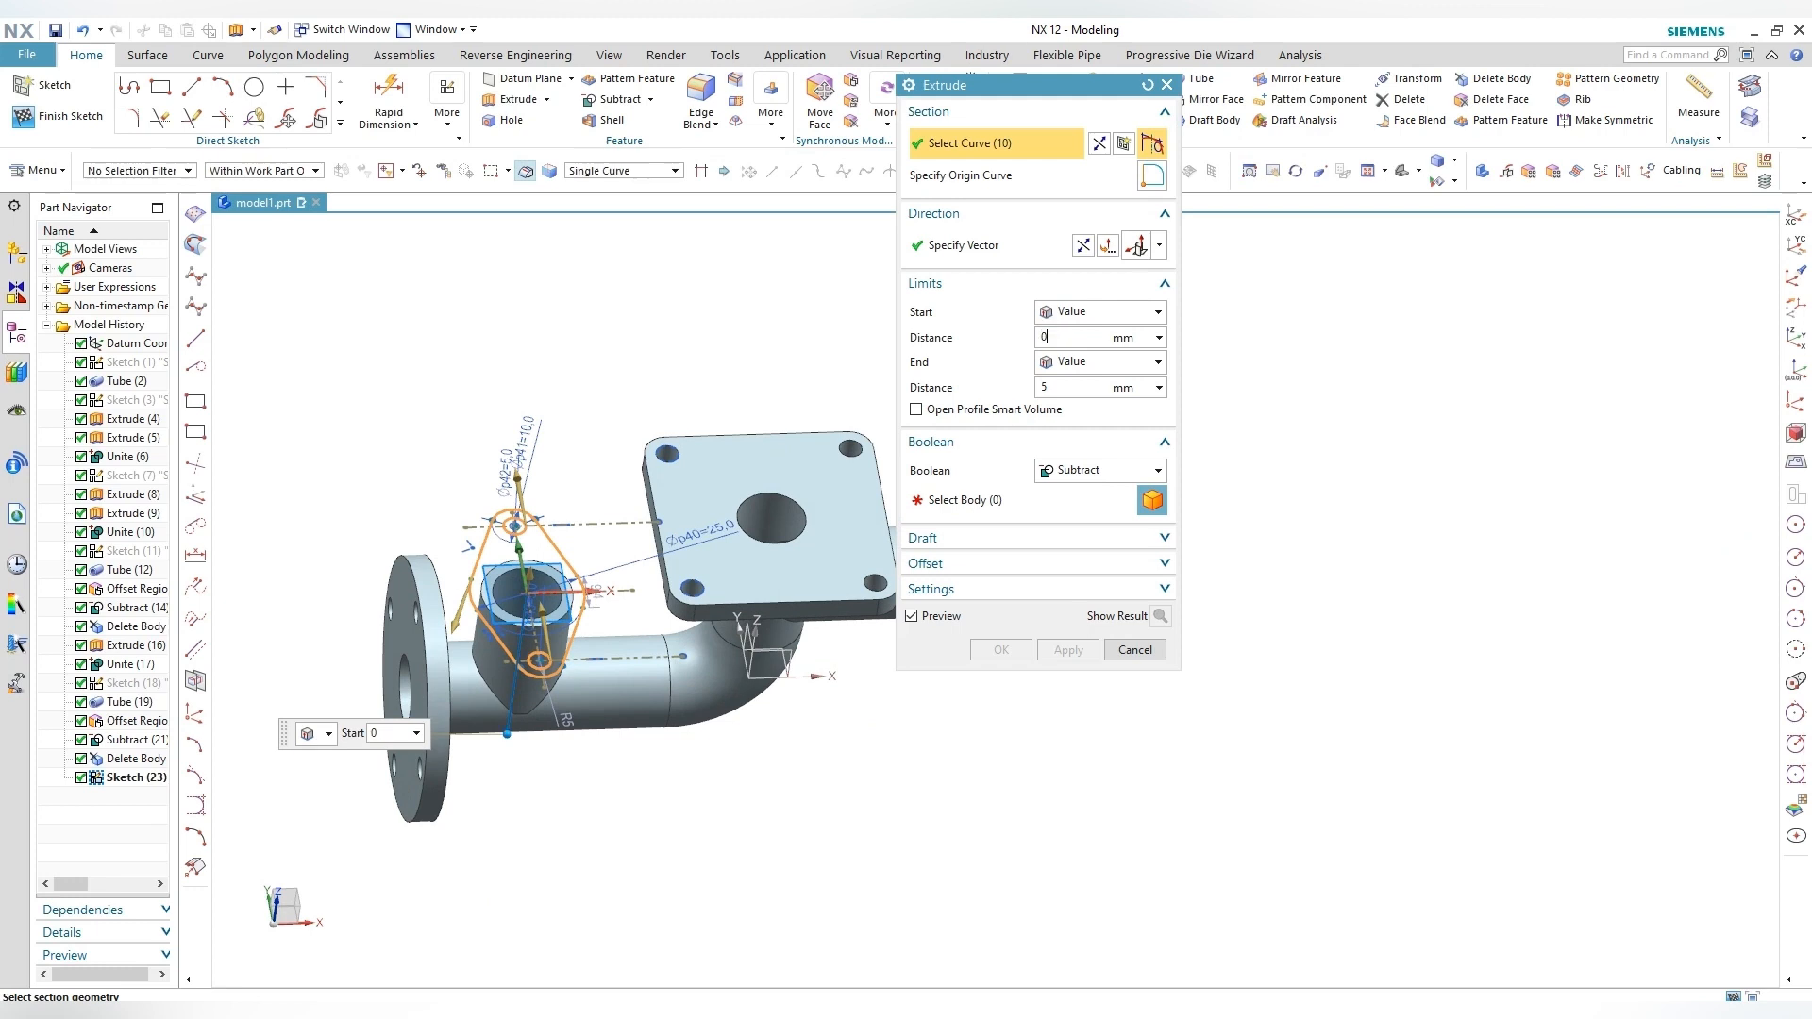
key("Return")
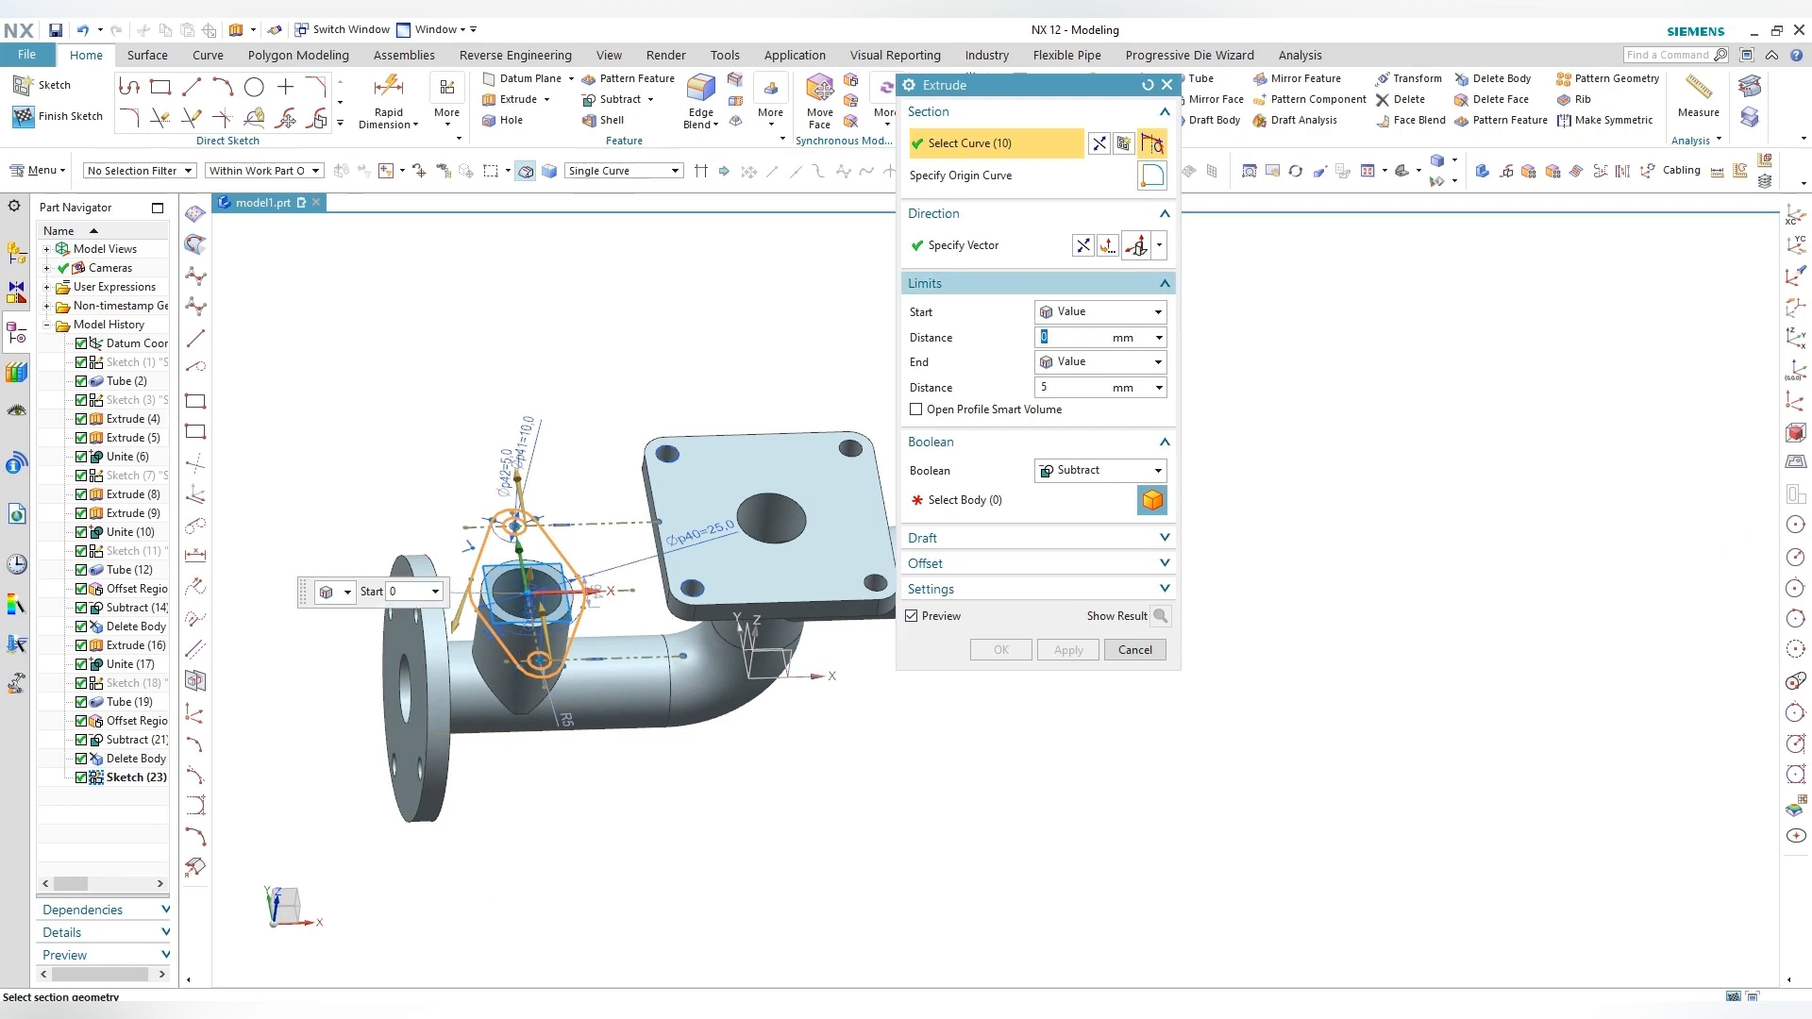
left_click(1082, 245)
left_click(1101, 471)
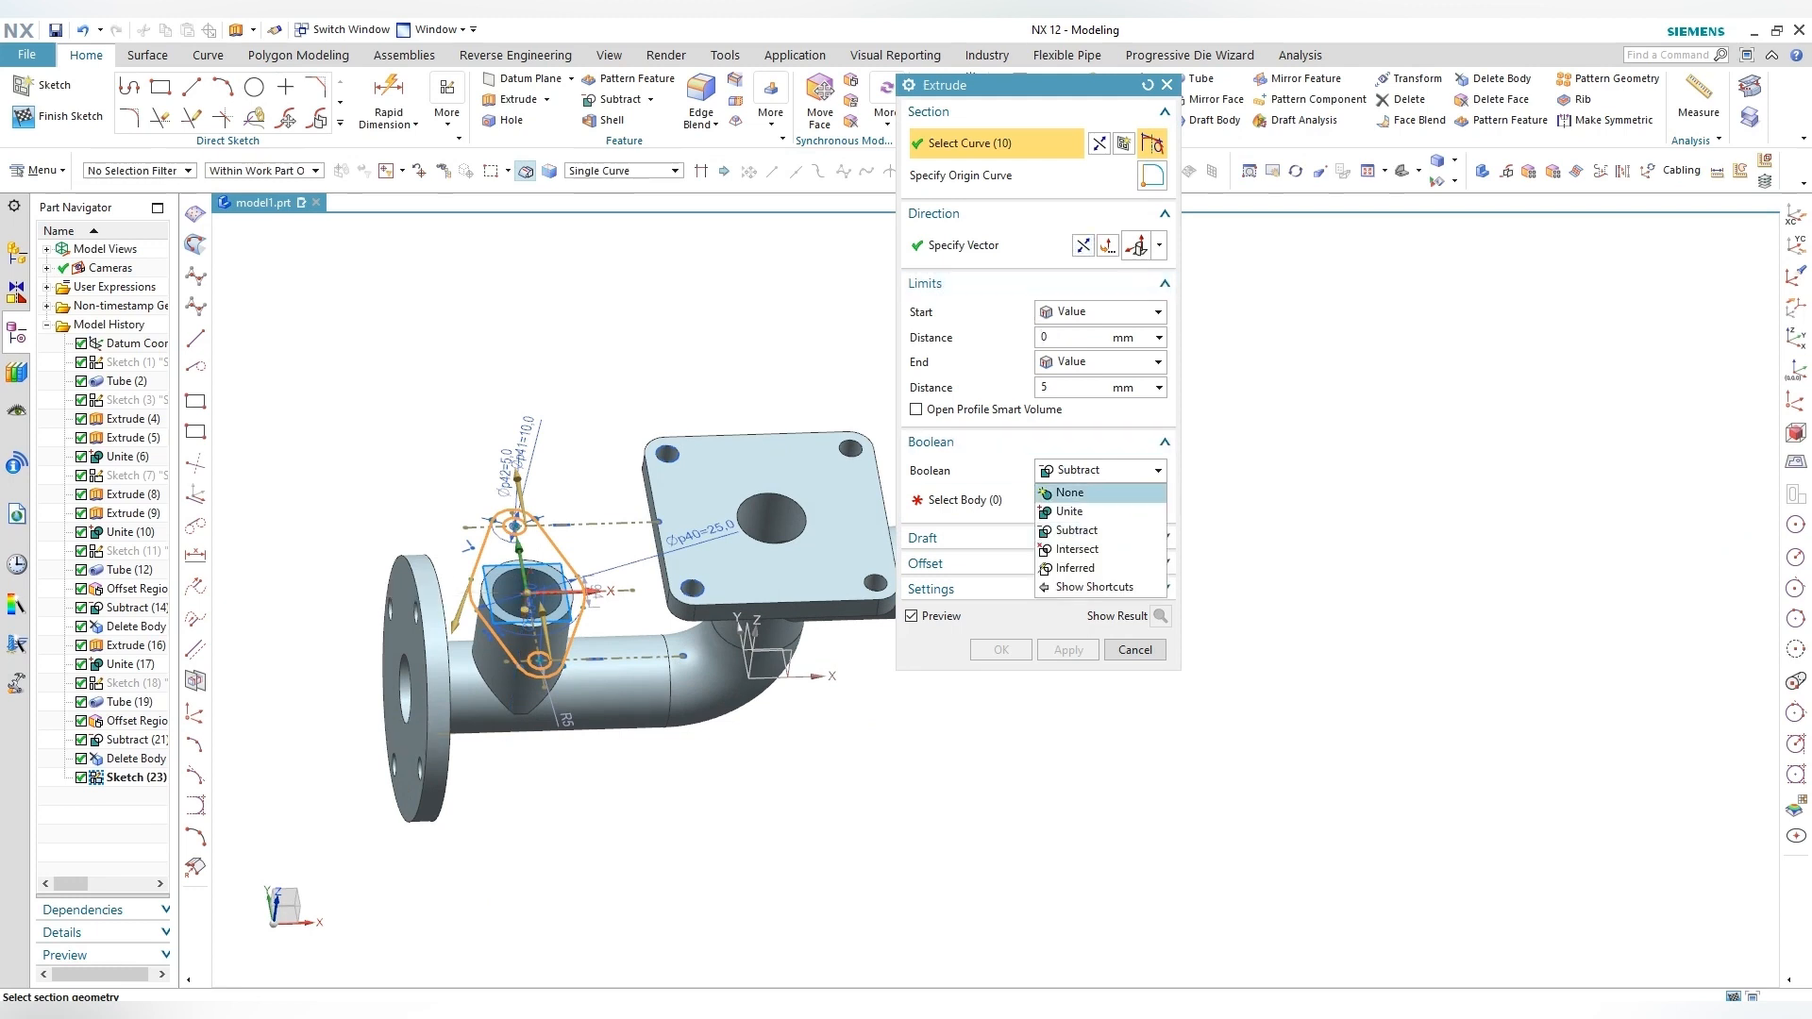
left_click(1069, 493)
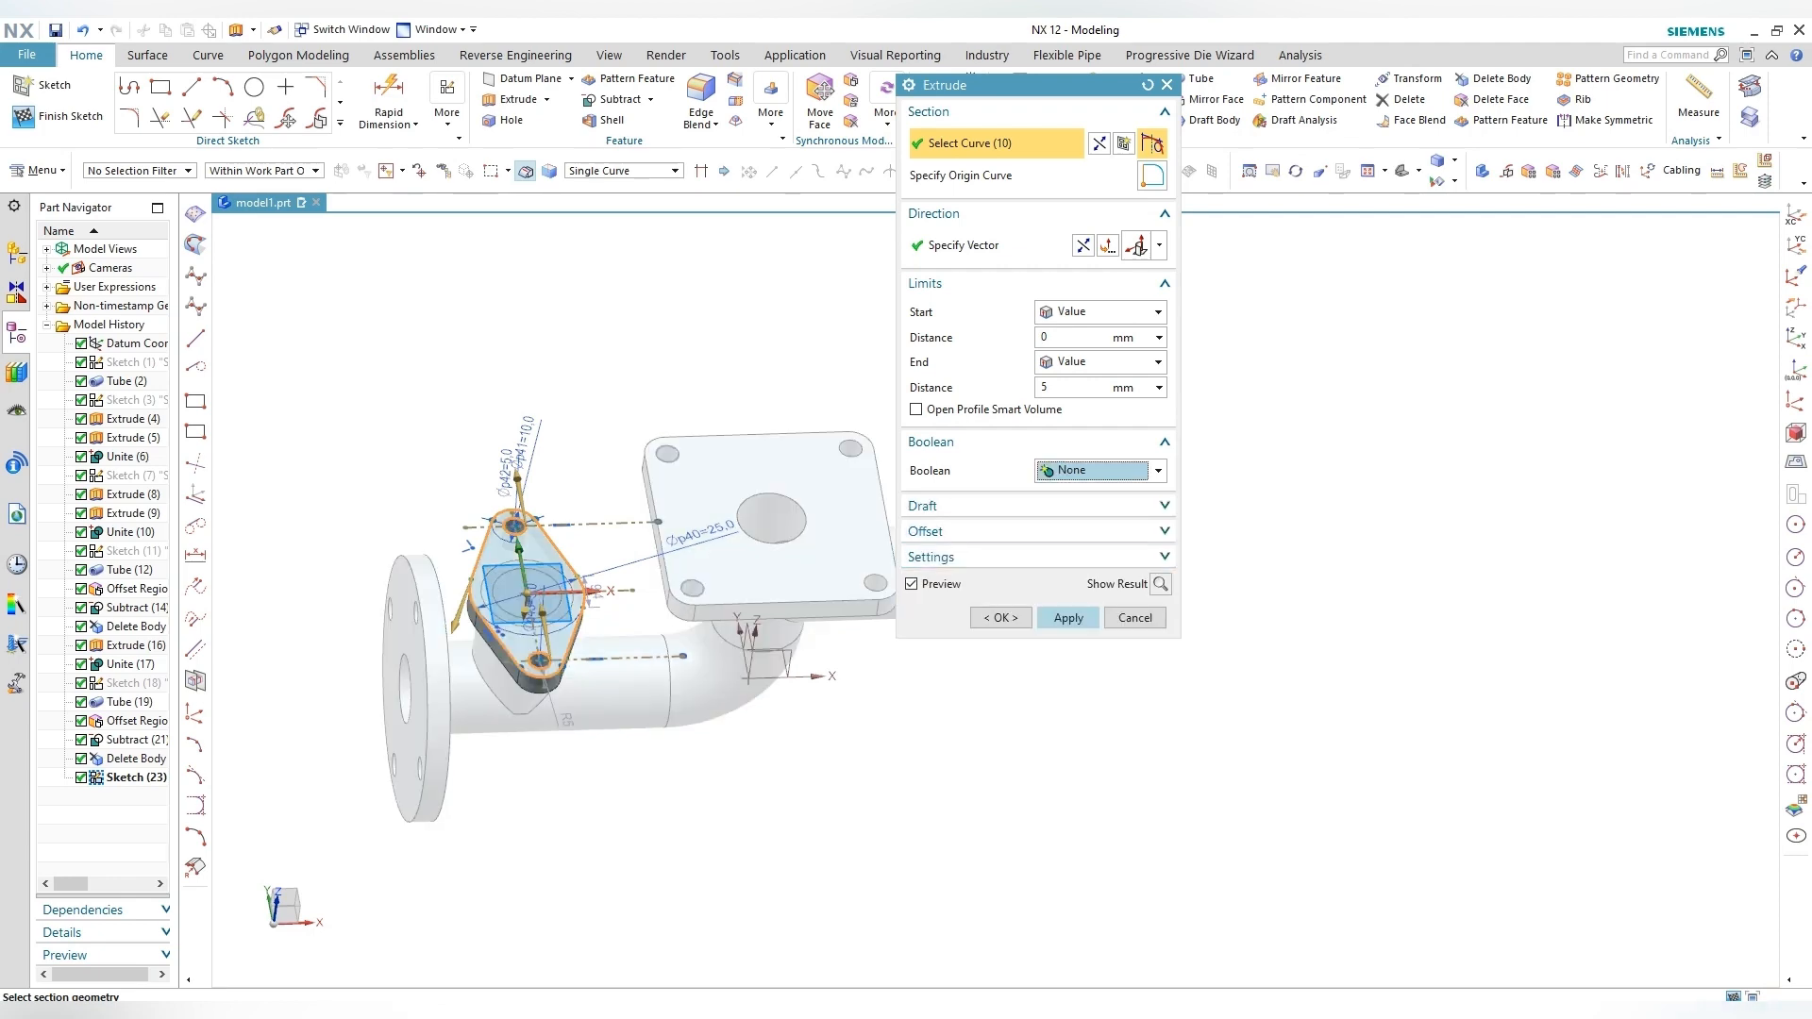
left_click(1068, 617)
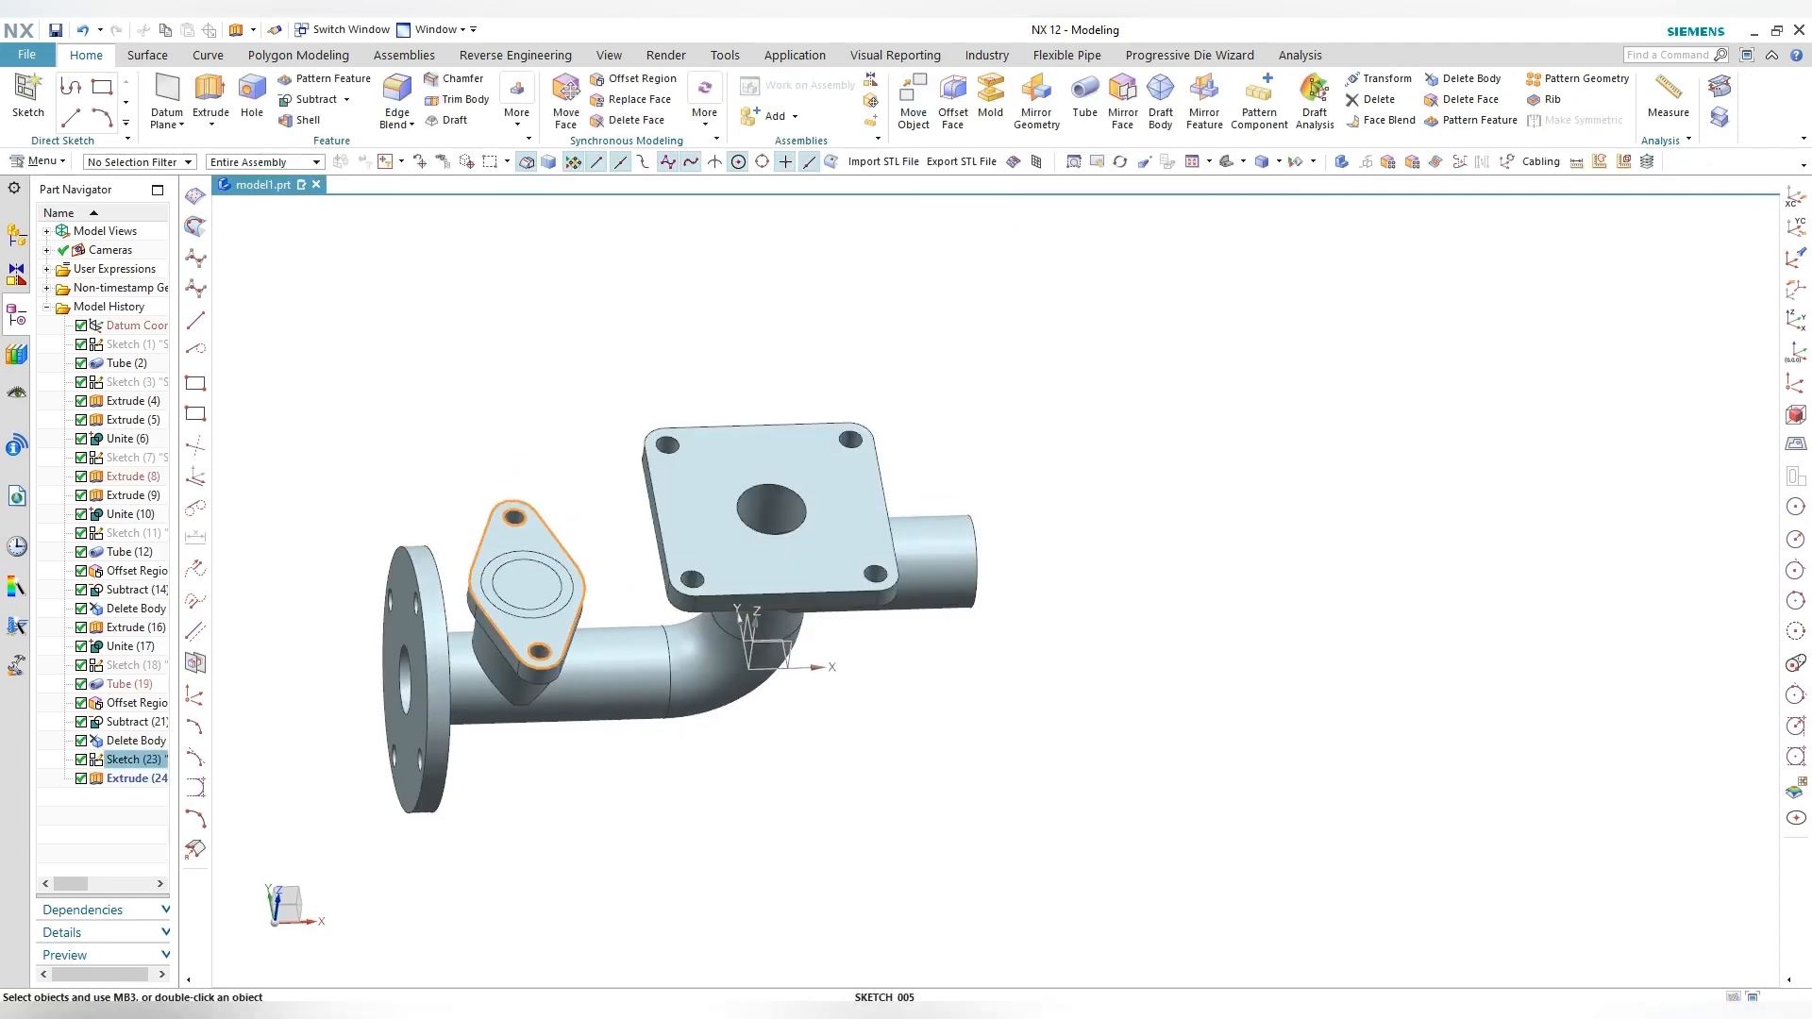
key("ctrl+b")
middle_click_drag(773, 585, 854, 537)
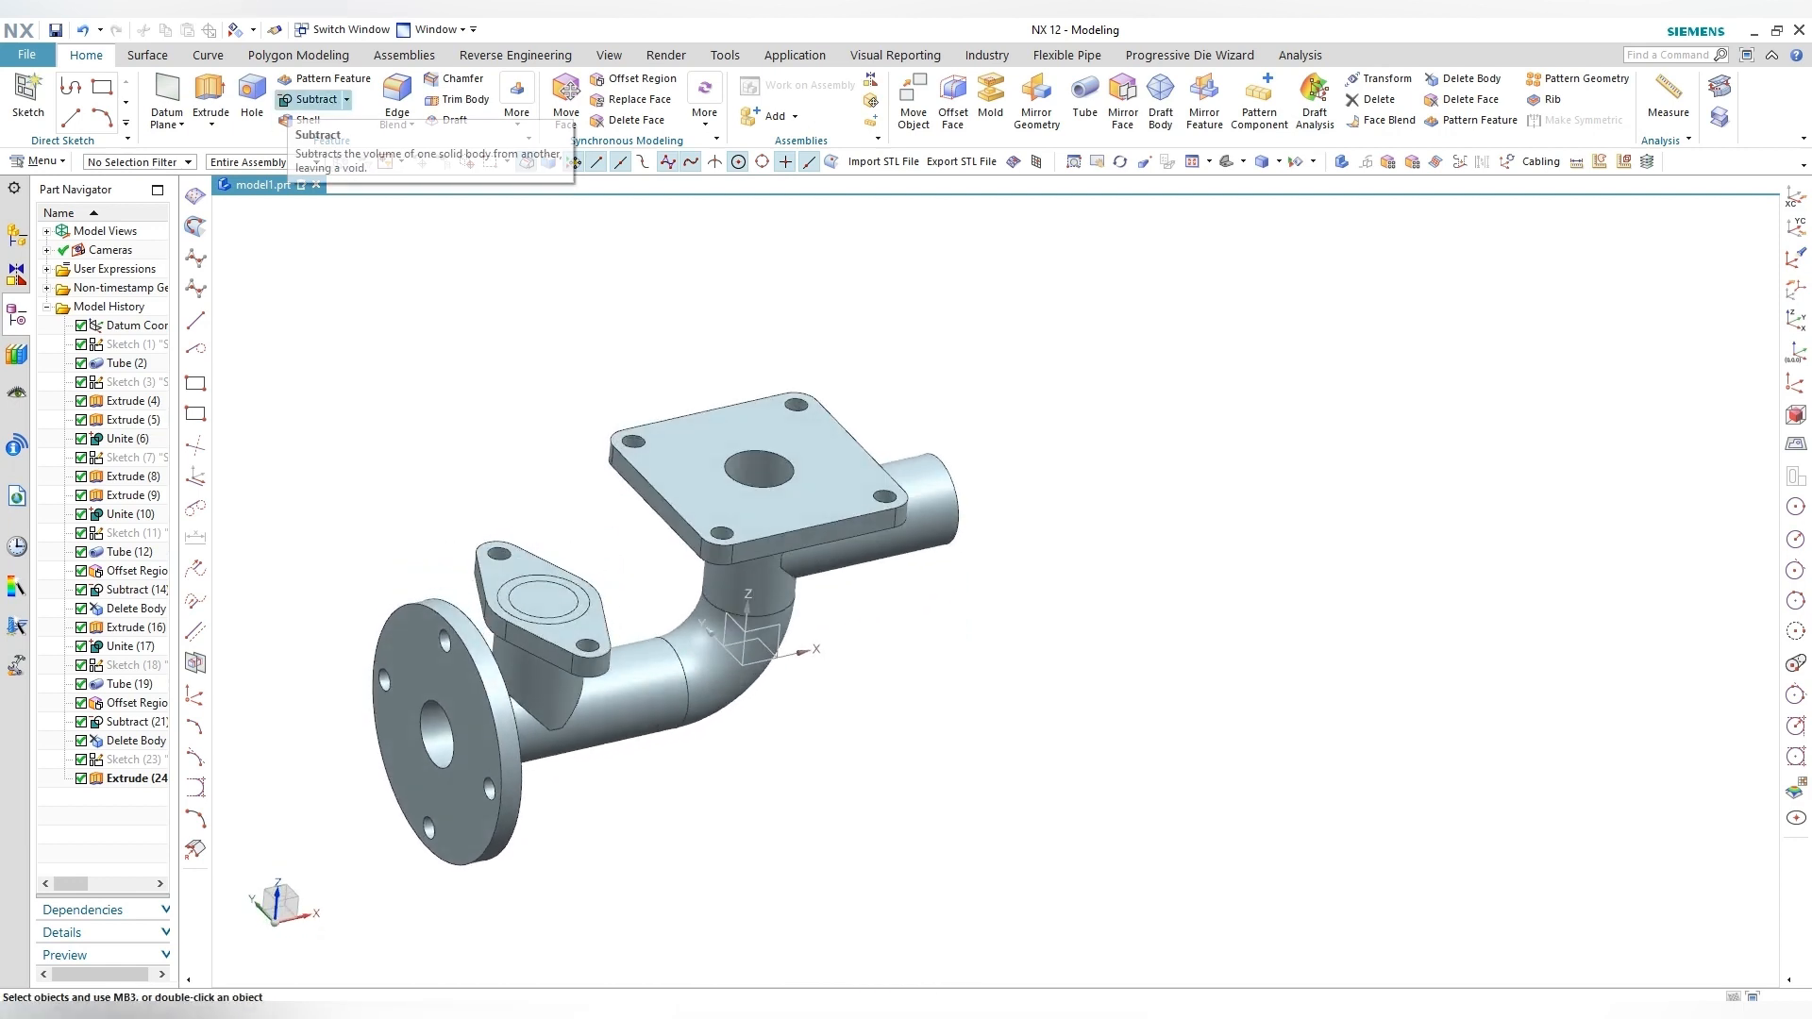
Step: Extrude the branch tube's inner circular edge on the two-hole flange from -32 mm to 5 mm with Boolean set to None
left_click(209, 94)
scroll(544, 609, "up", 4)
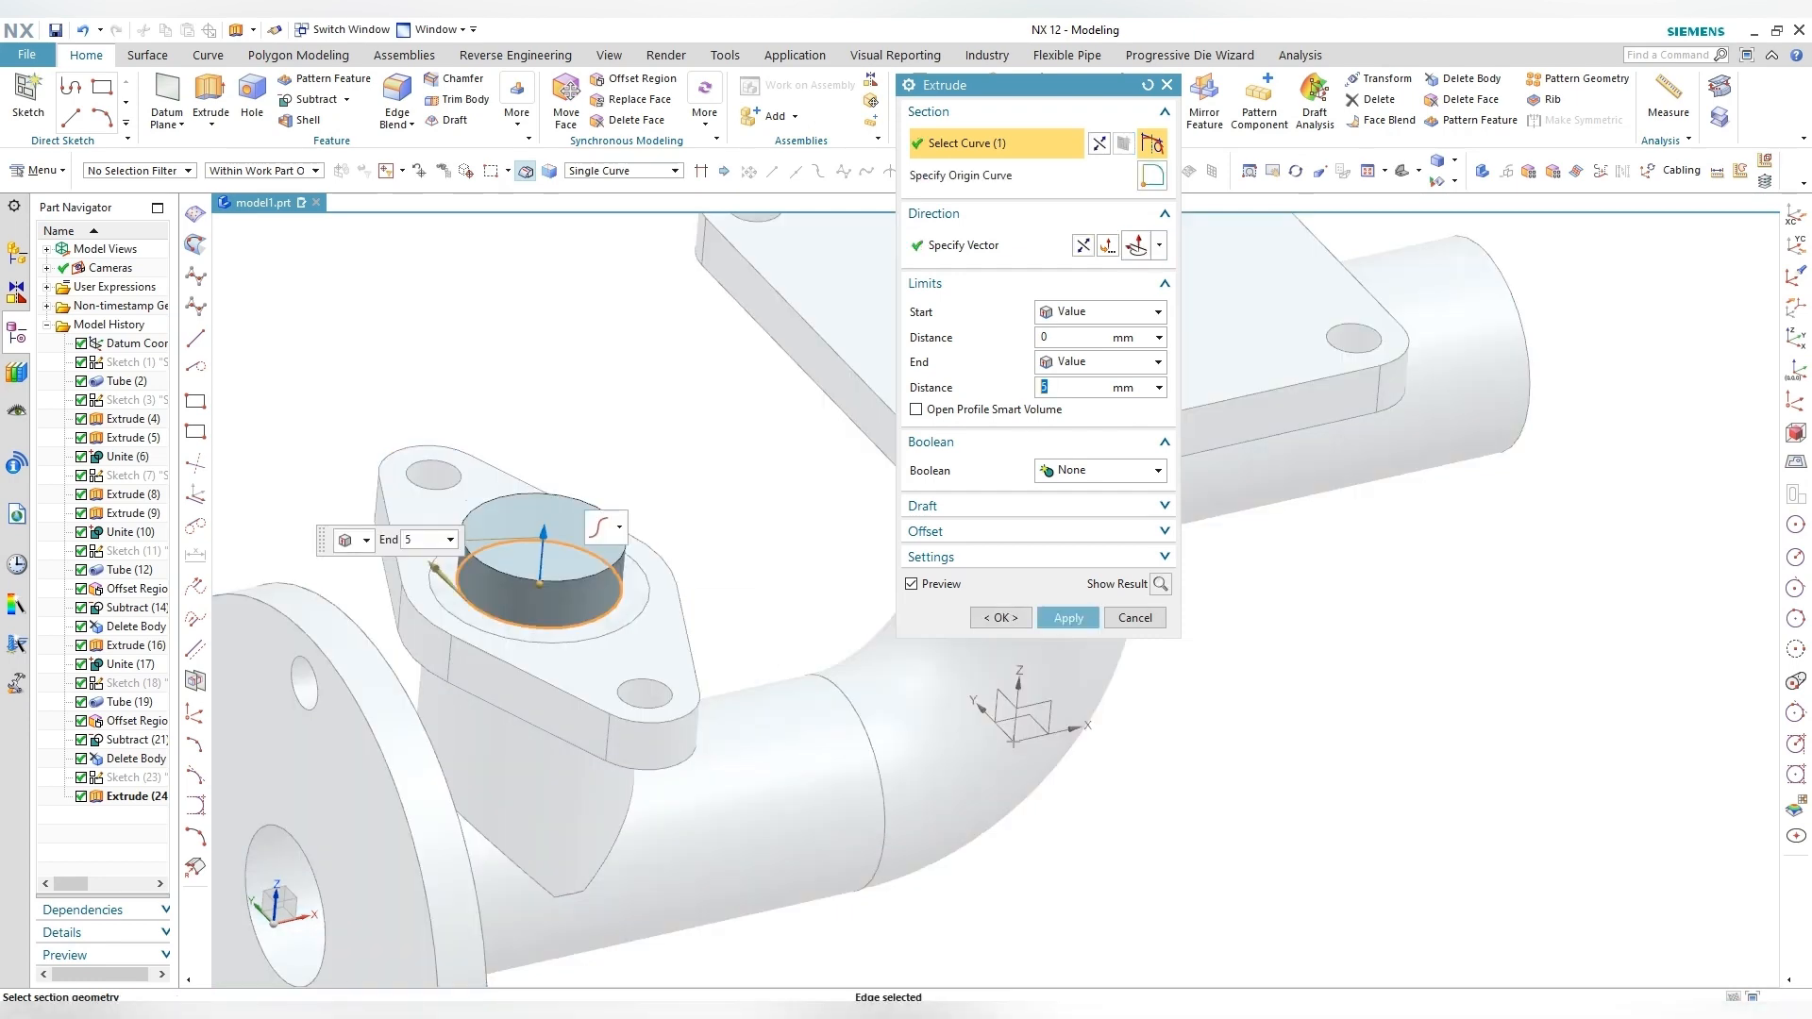
scroll(558, 499, "down", 2)
left_click_drag(546, 555, 530, 732)
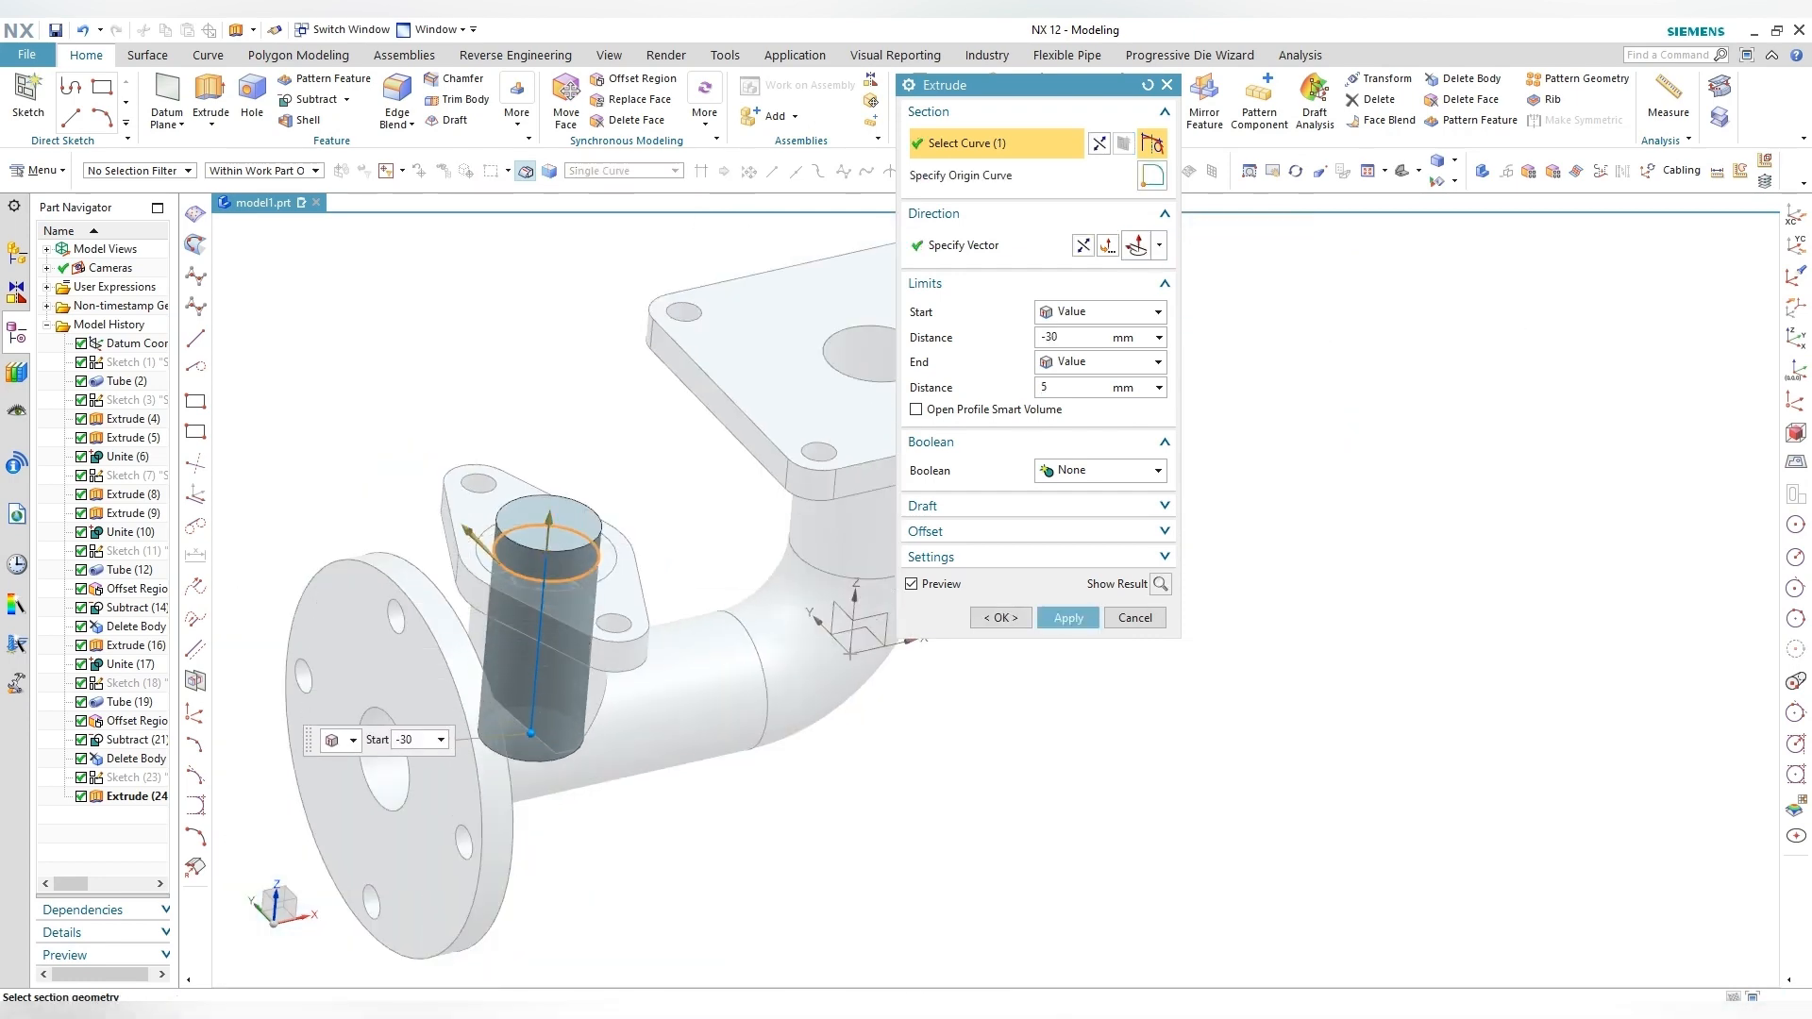
middle_click(529, 745)
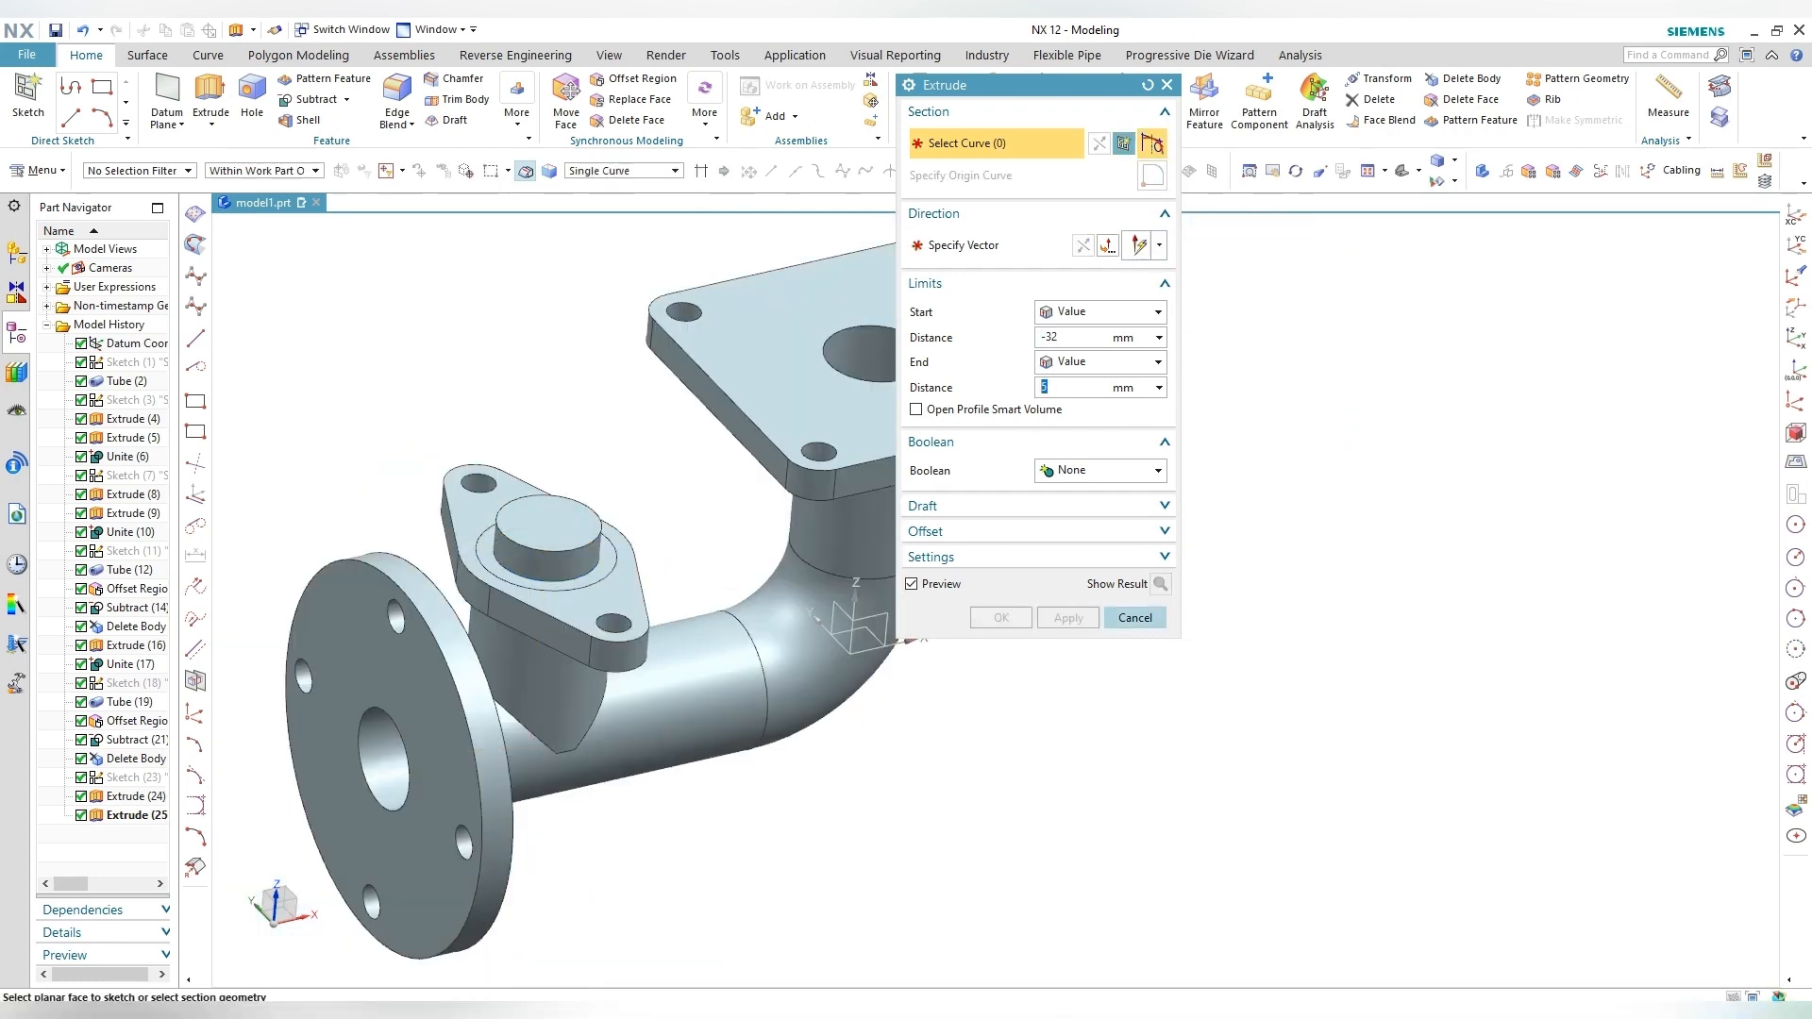
middle_click(530, 745)
middle_click_drag(530, 745, 783, 702)
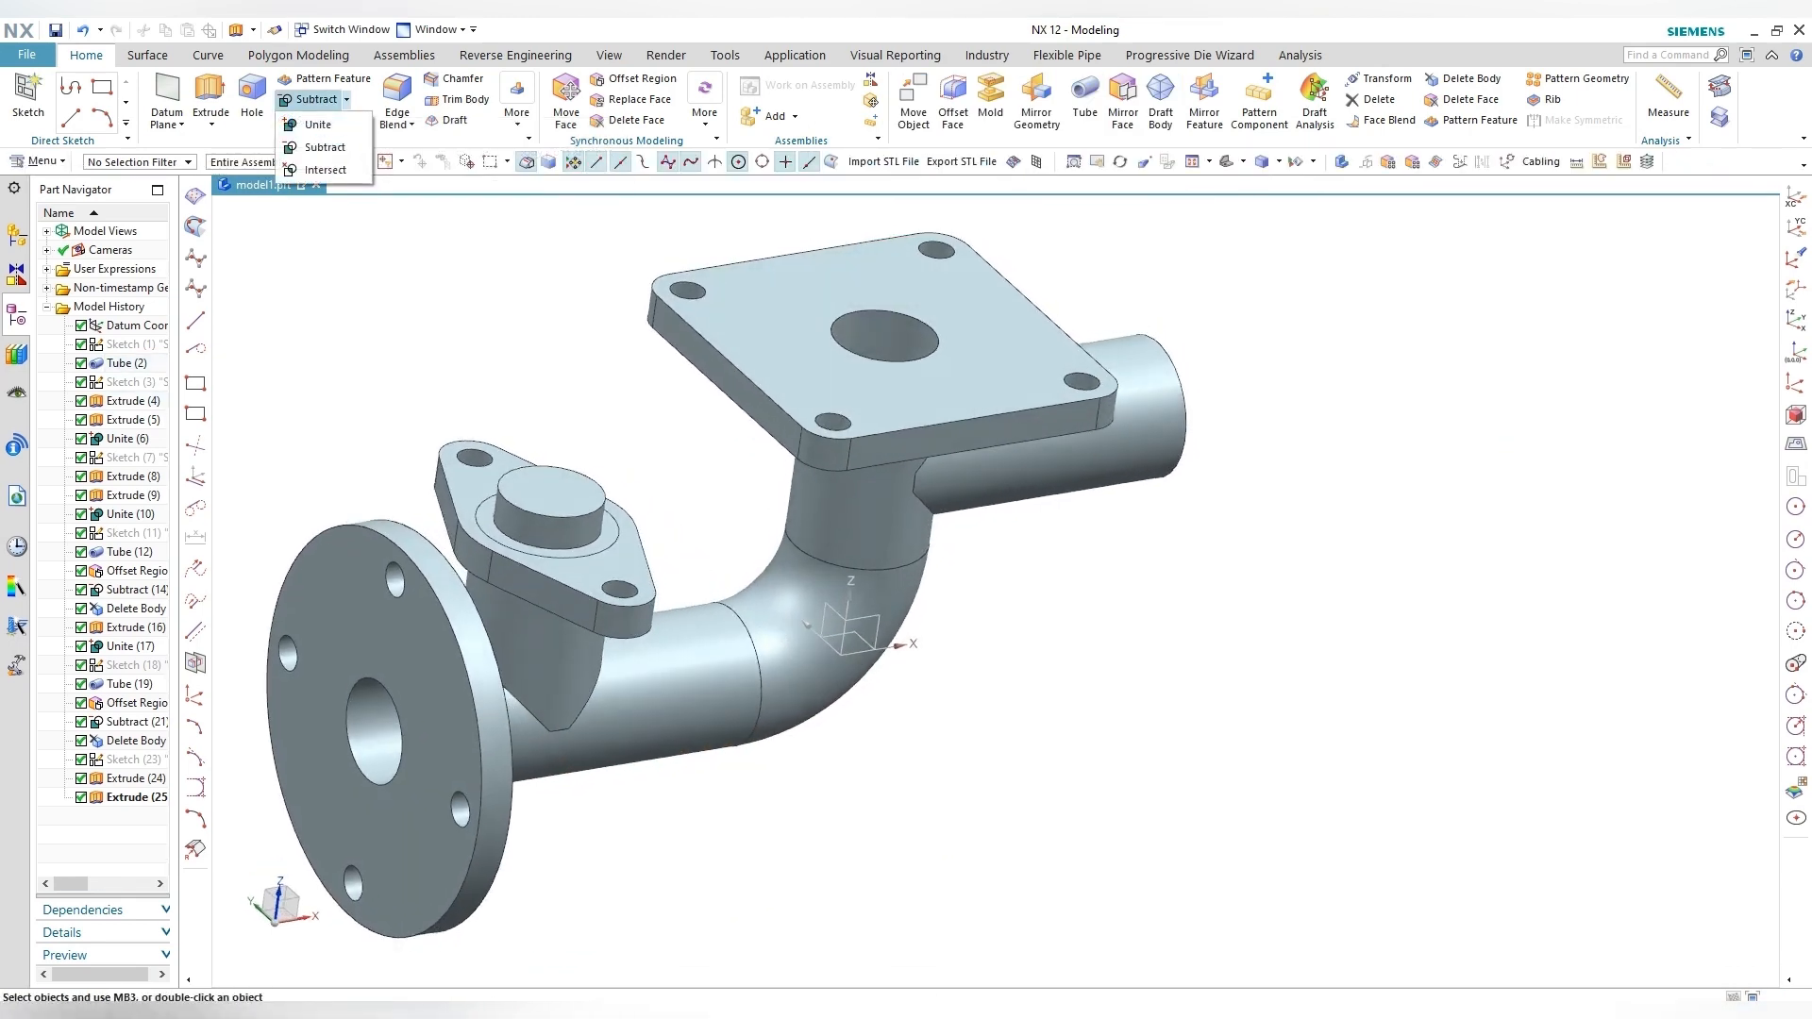
left_click(312, 100)
left_click(910, 477)
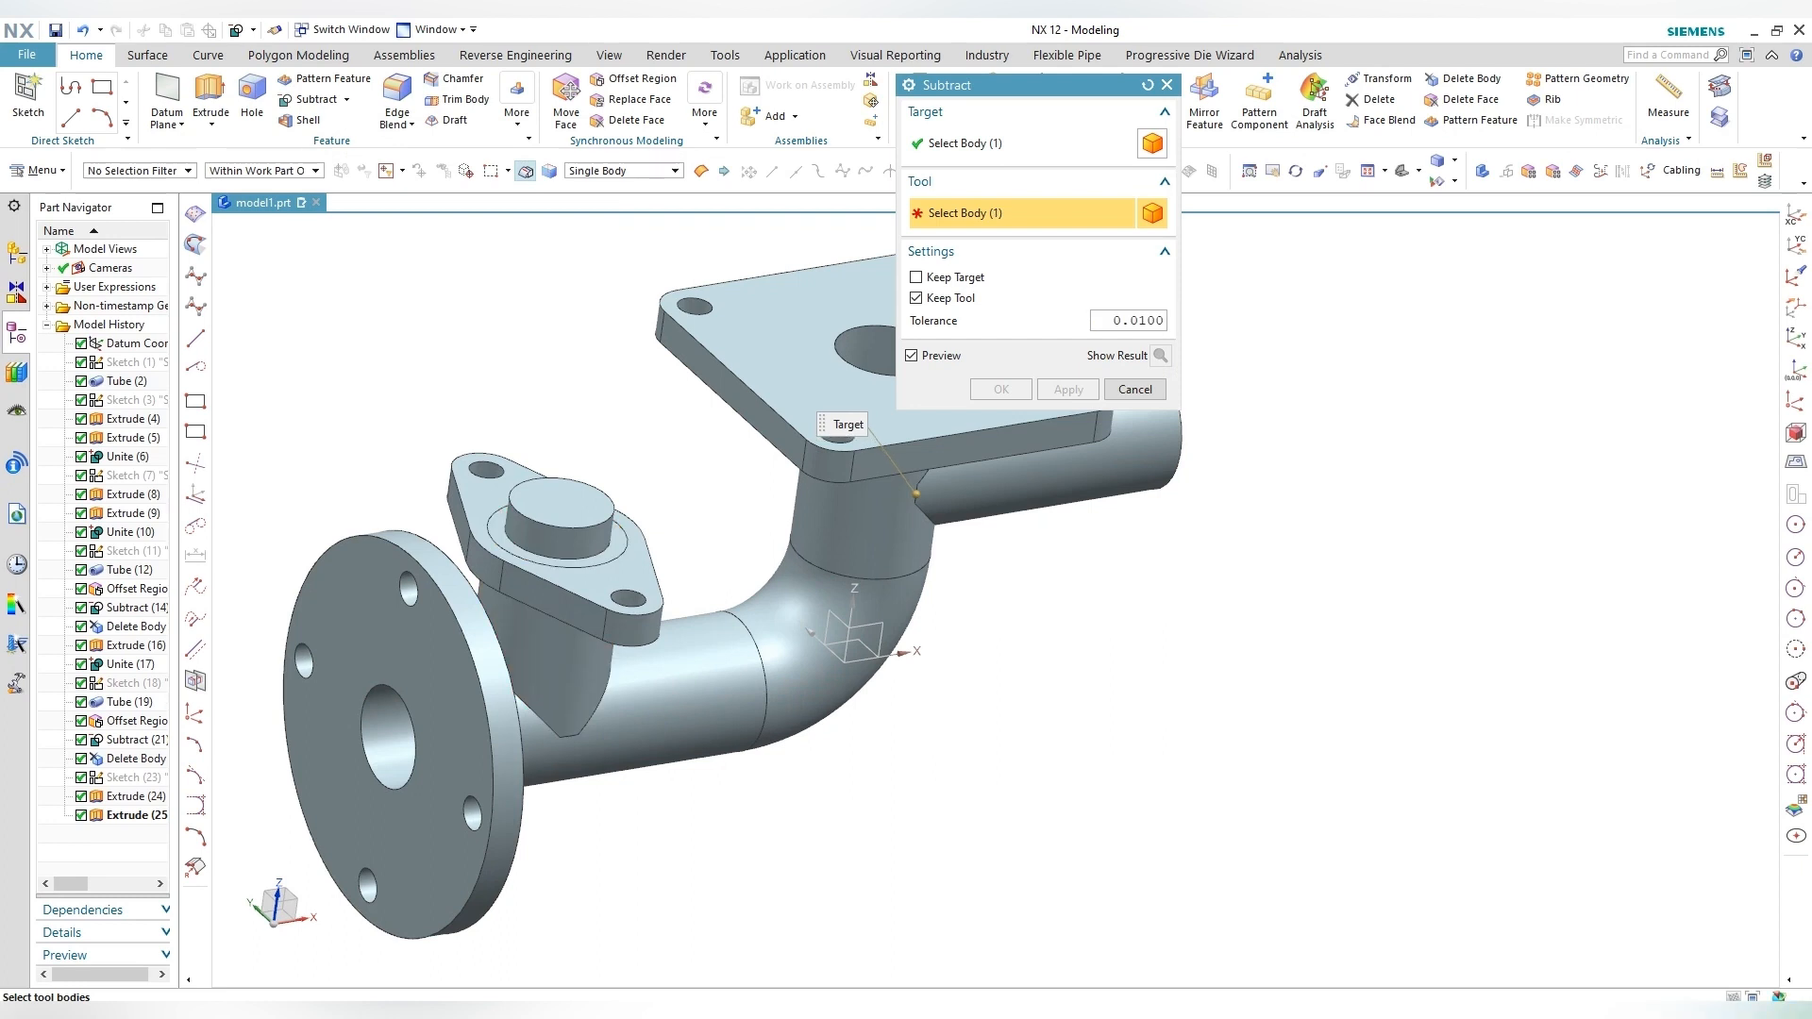
left_click(620, 580)
key("Escape")
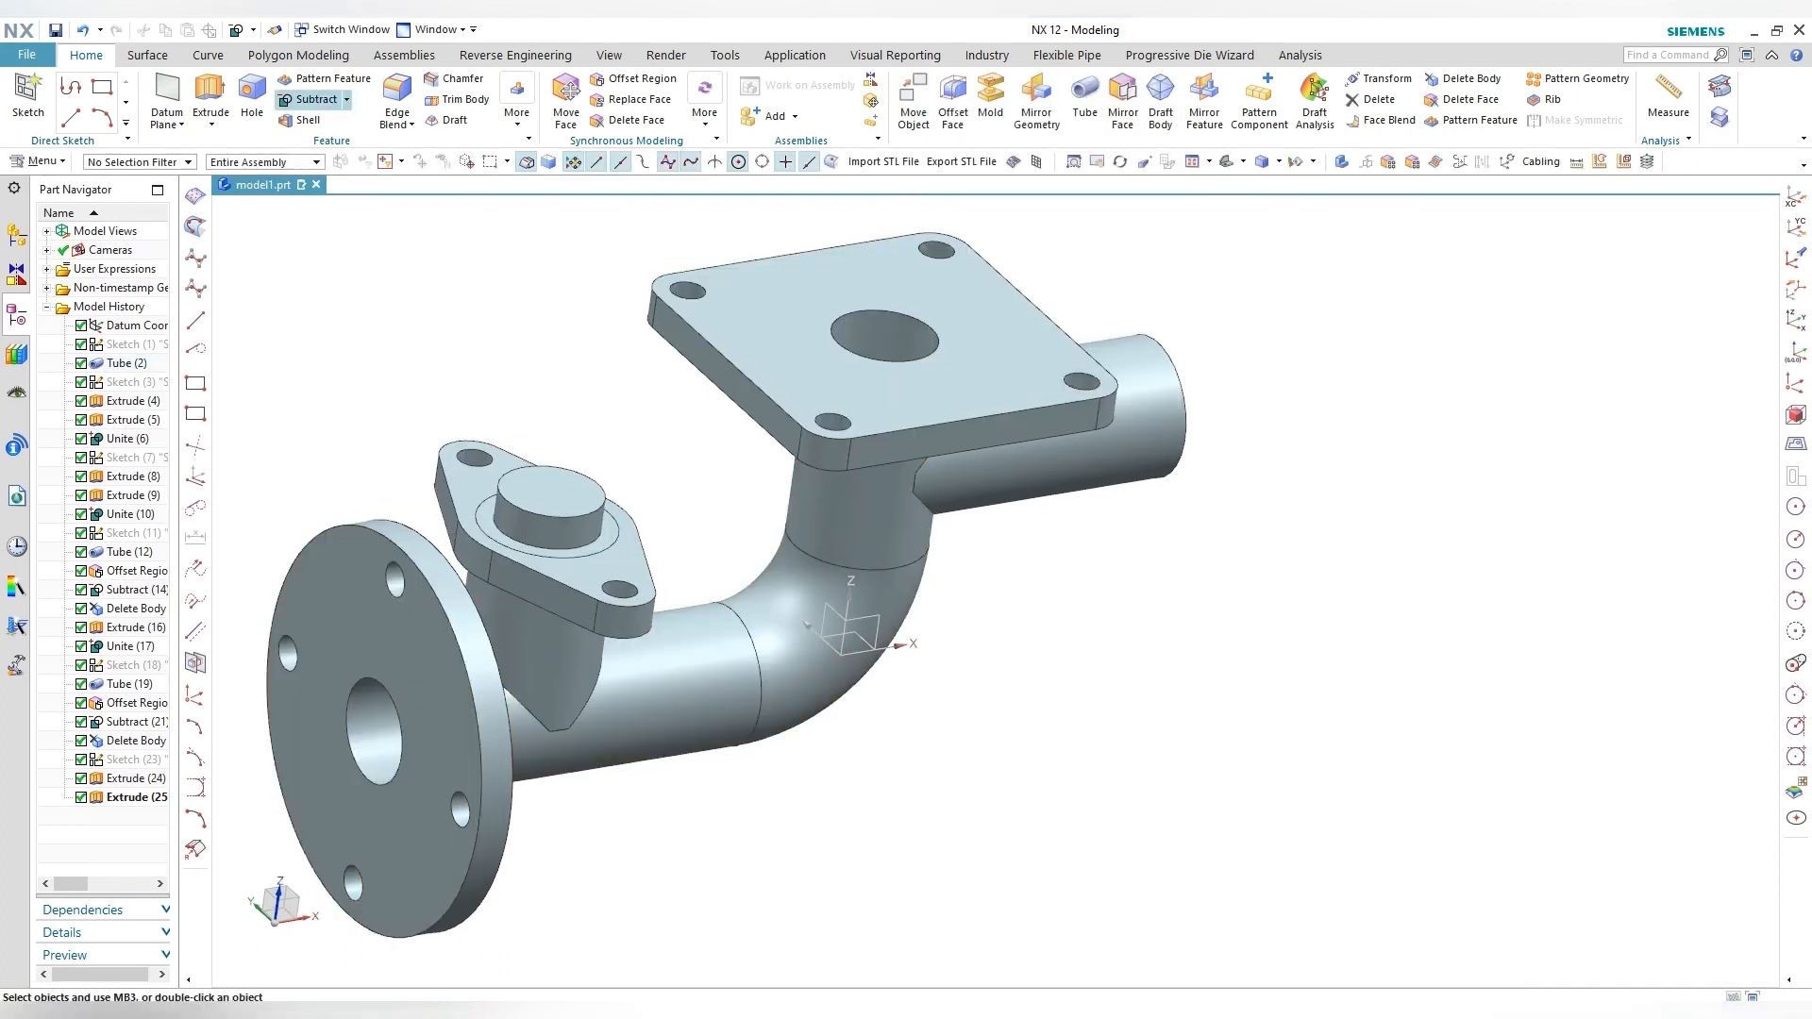
Step: Unite the two-hole flange with the main pipe body
left_click(317, 123)
left_click(914, 476)
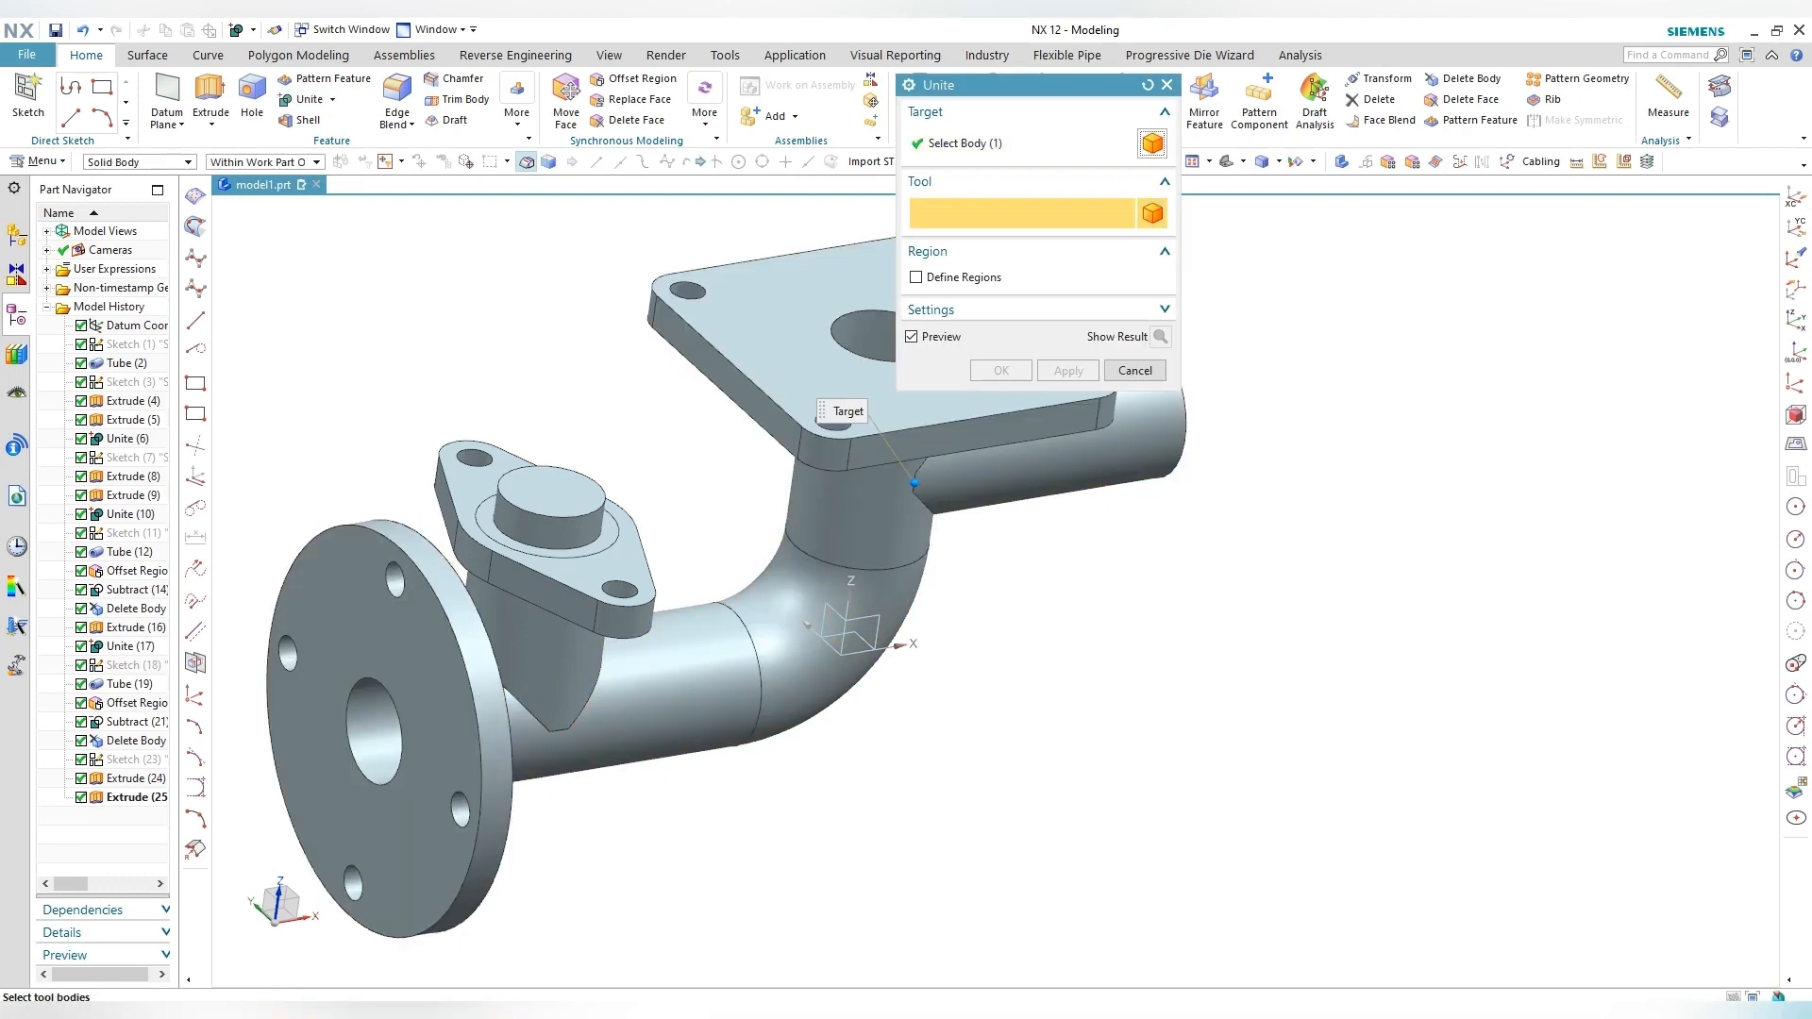
left_click(621, 579)
left_click(604, 611)
left_click(1068, 370)
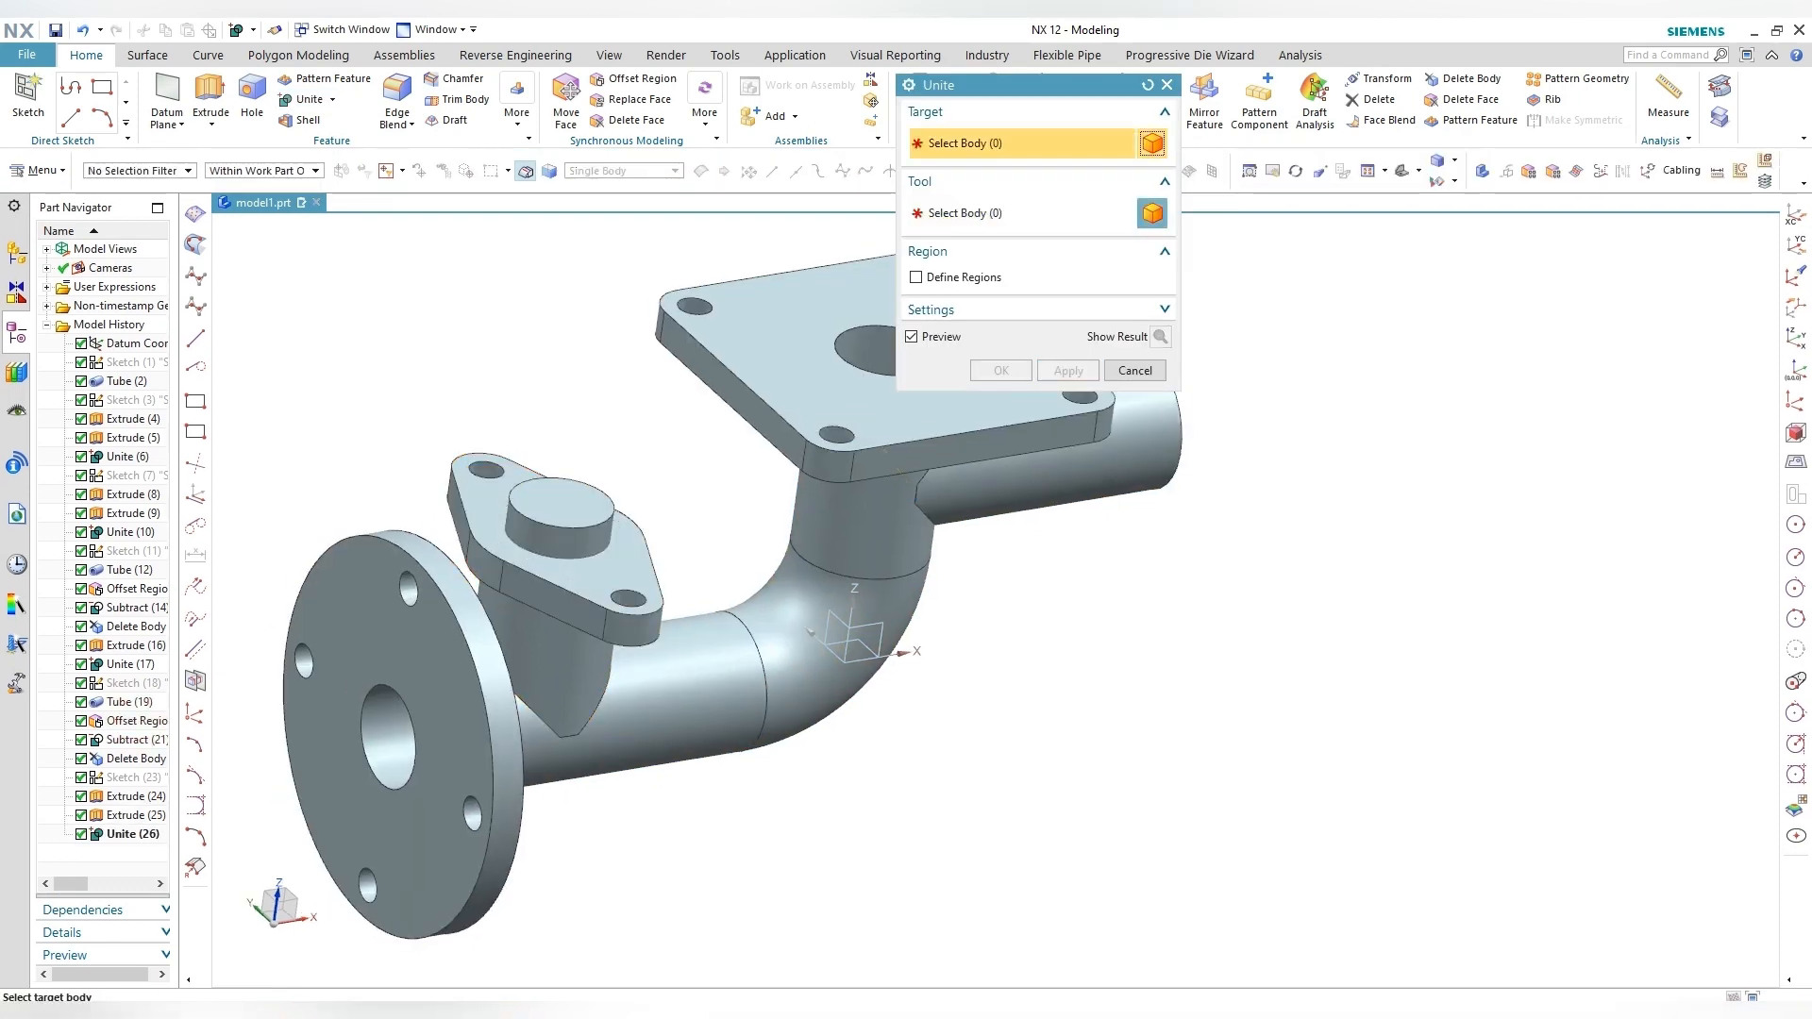
left_click(1134, 370)
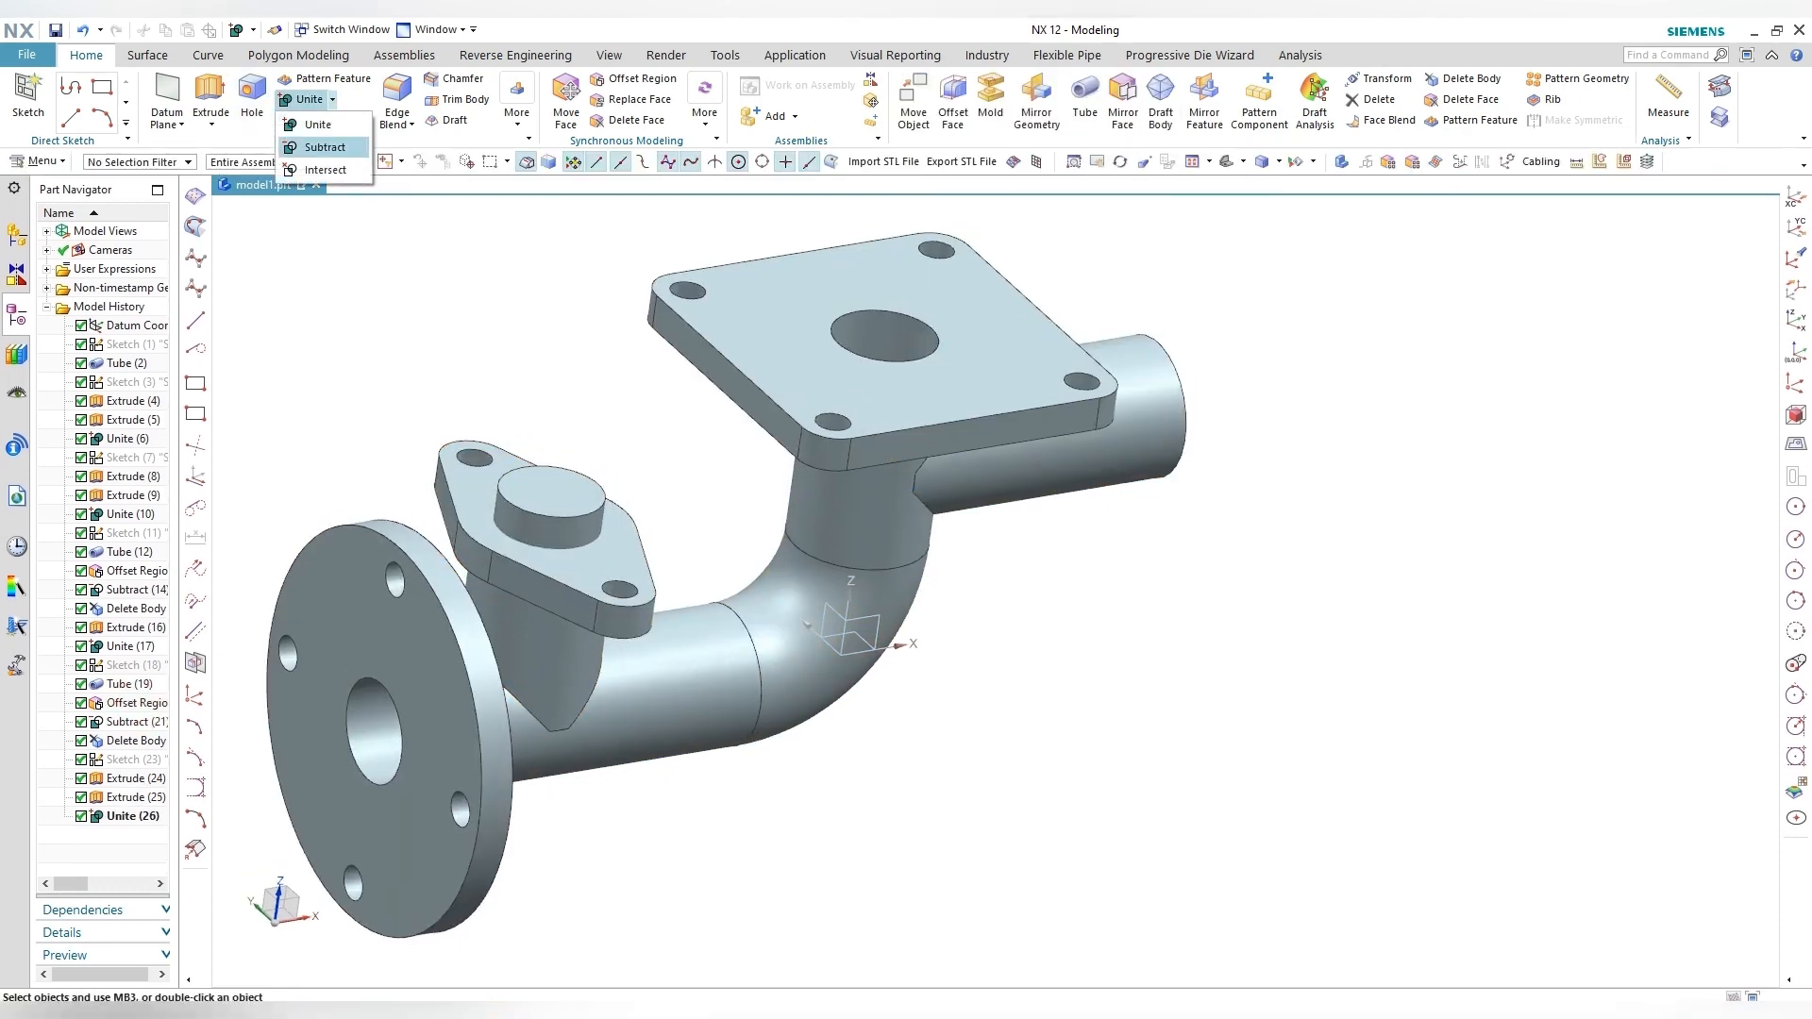
Step: Subtract the extruded cylinder from the united pipe body with Keep Tool enabled
left_click(325, 147)
left_click(560, 762)
left_click(560, 514)
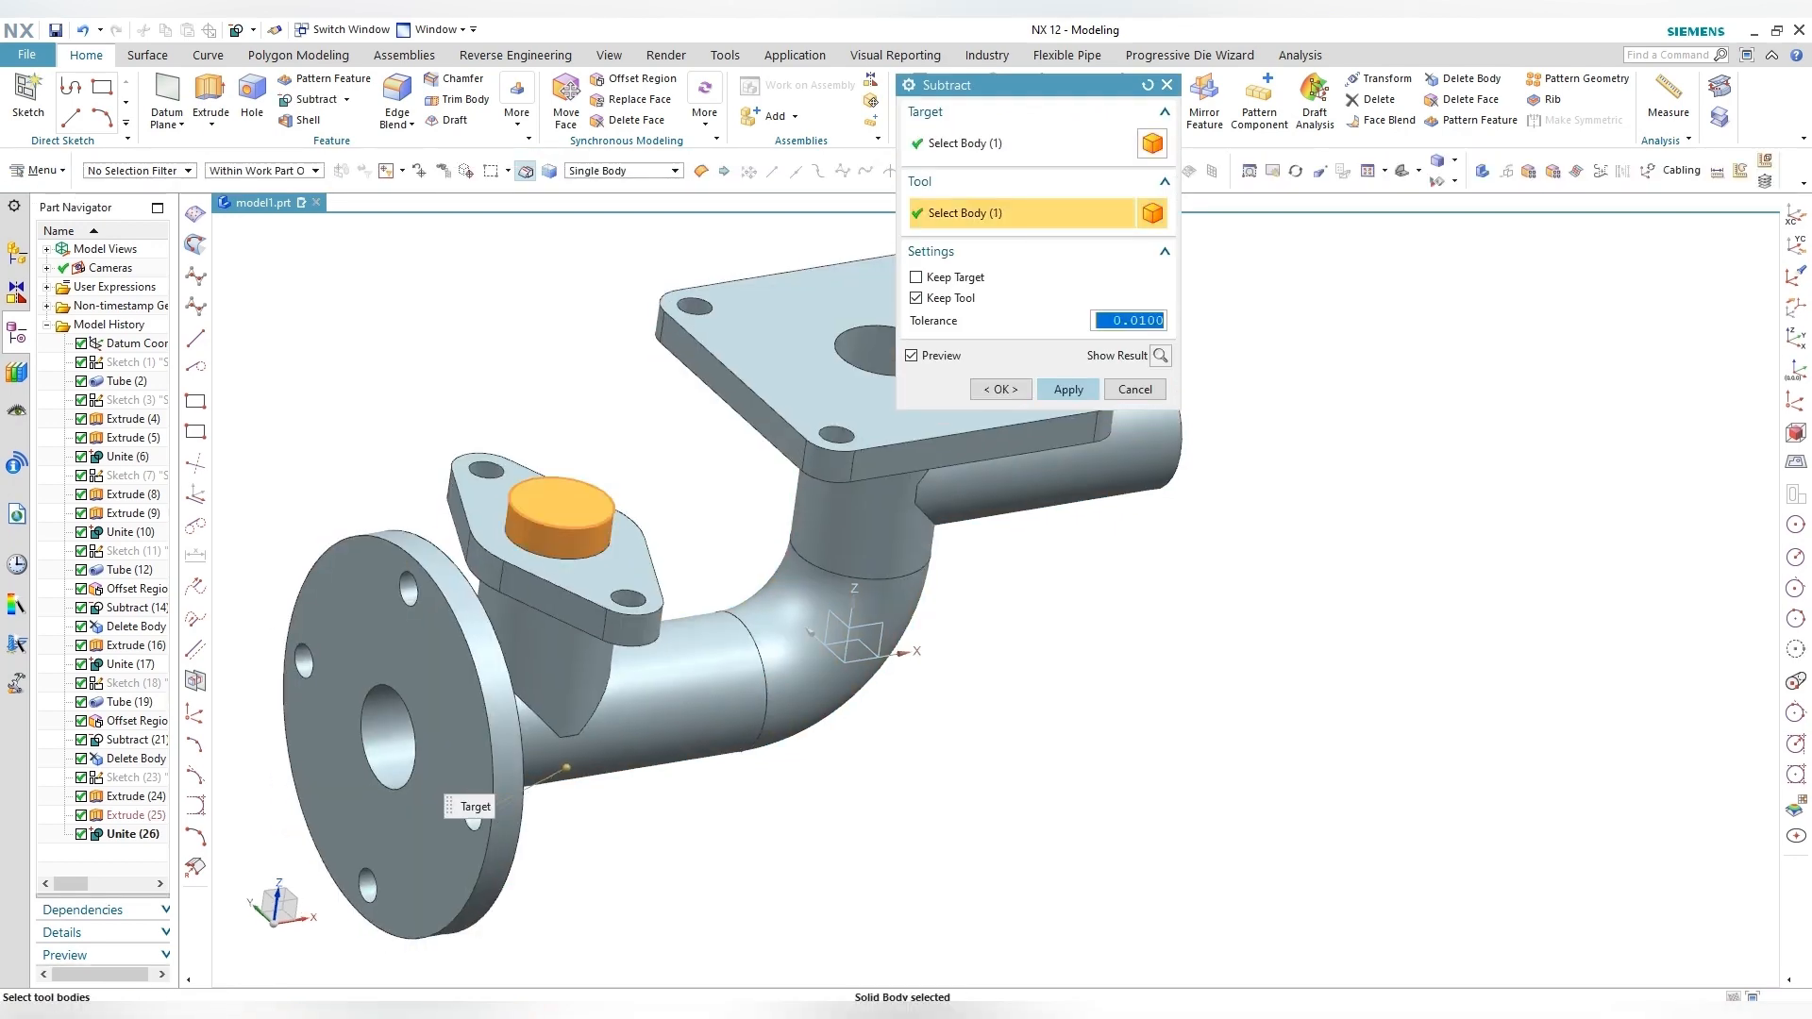
left_click(1068, 389)
left_click(1134, 389)
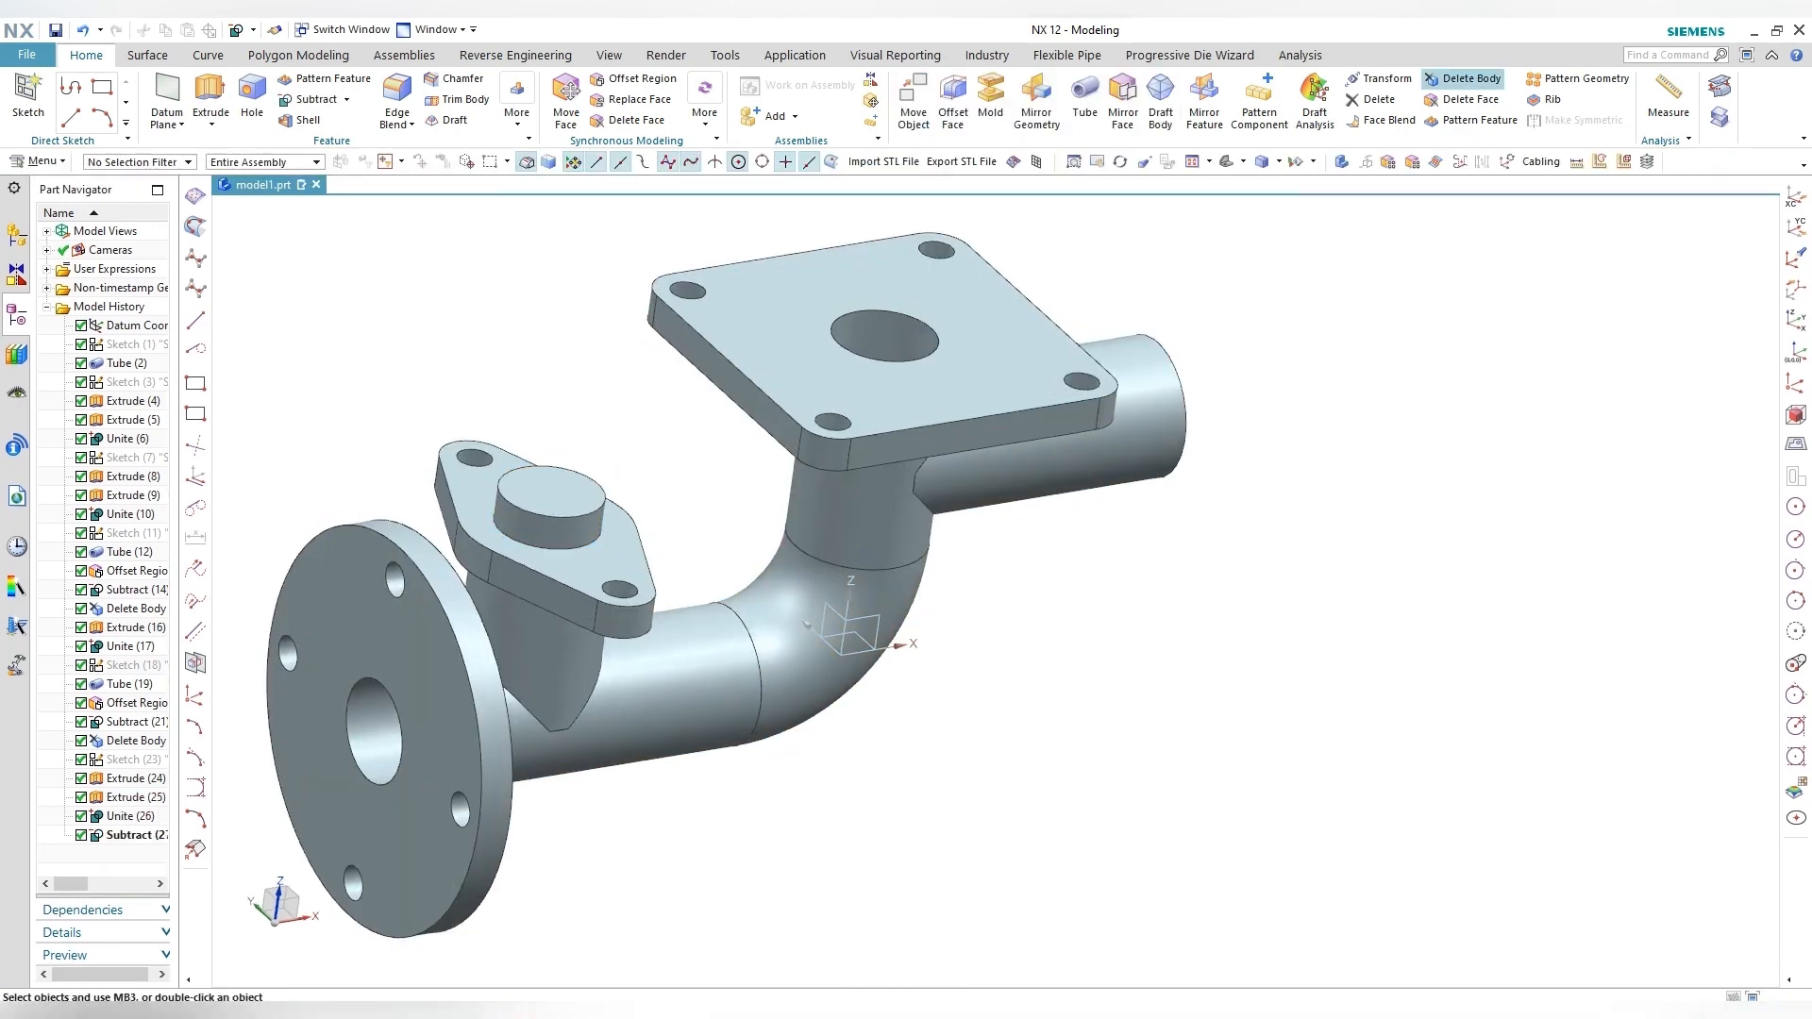
Step: Delete the cylinder body standing in the two-hole flange, and undo the deletion
left_click(1463, 78)
left_click(561, 517)
left_click(1001, 249)
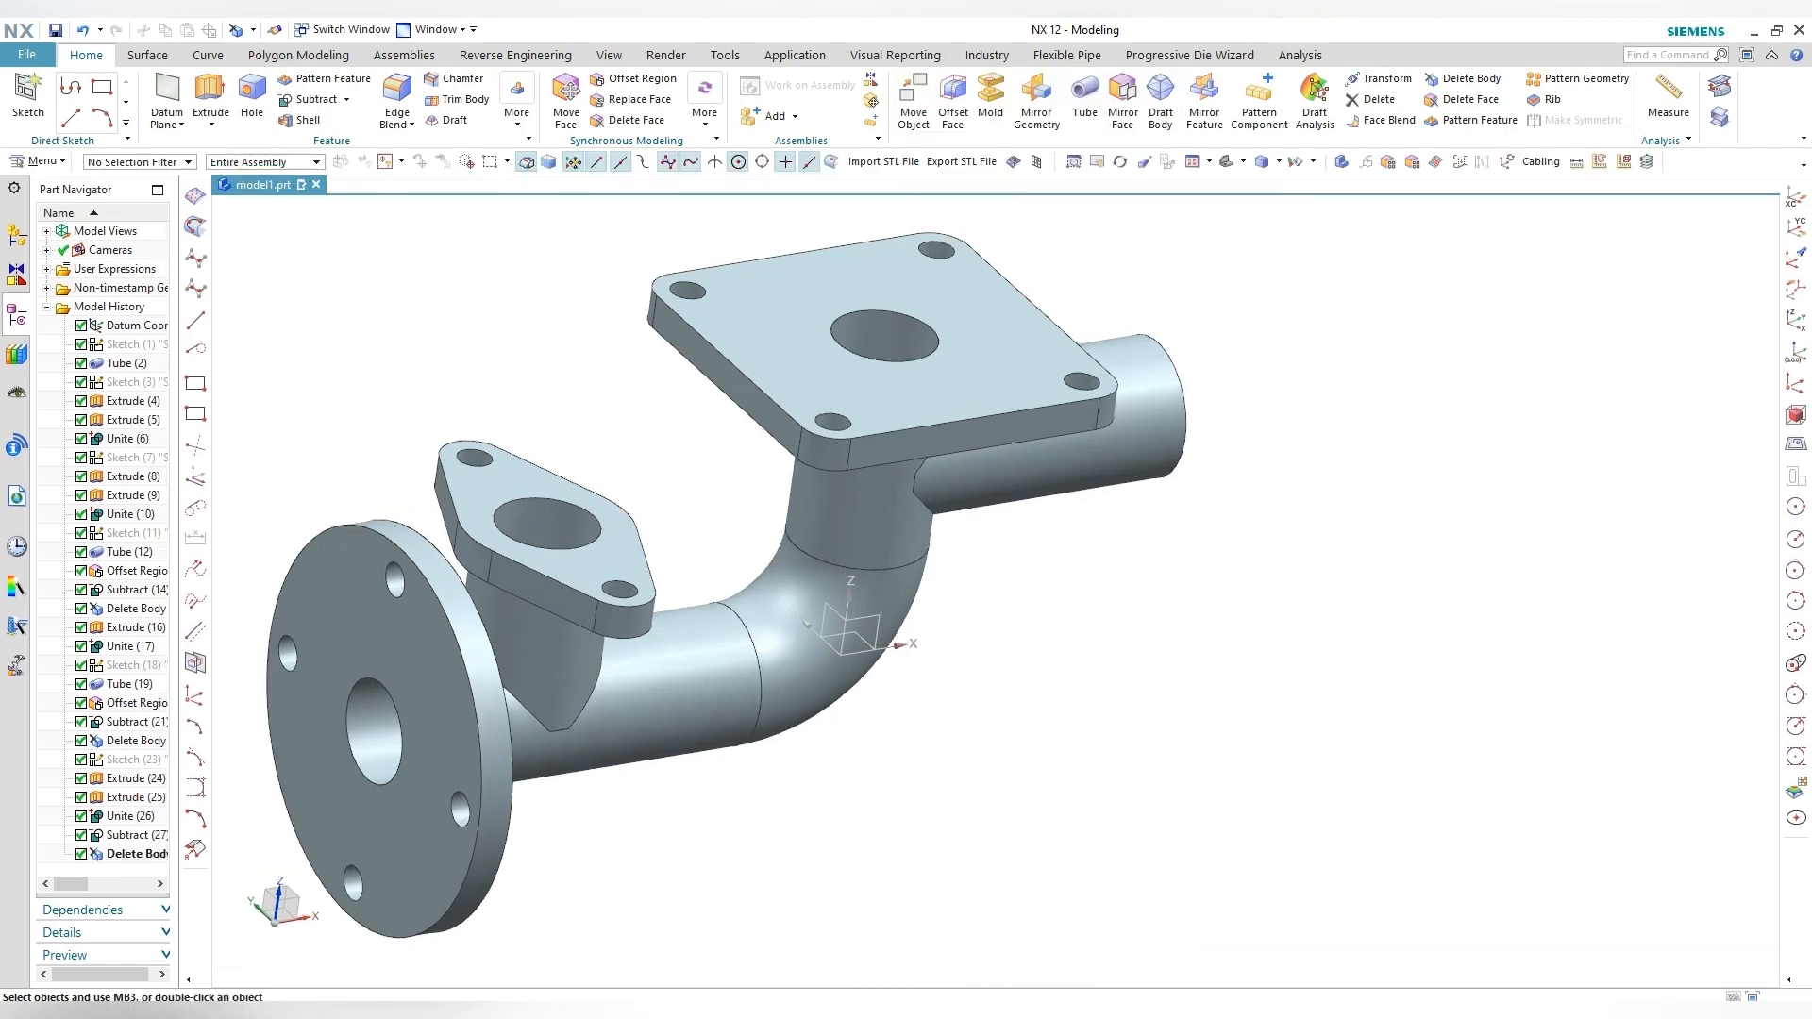
middle_click_drag(906, 396, 1019, 425)
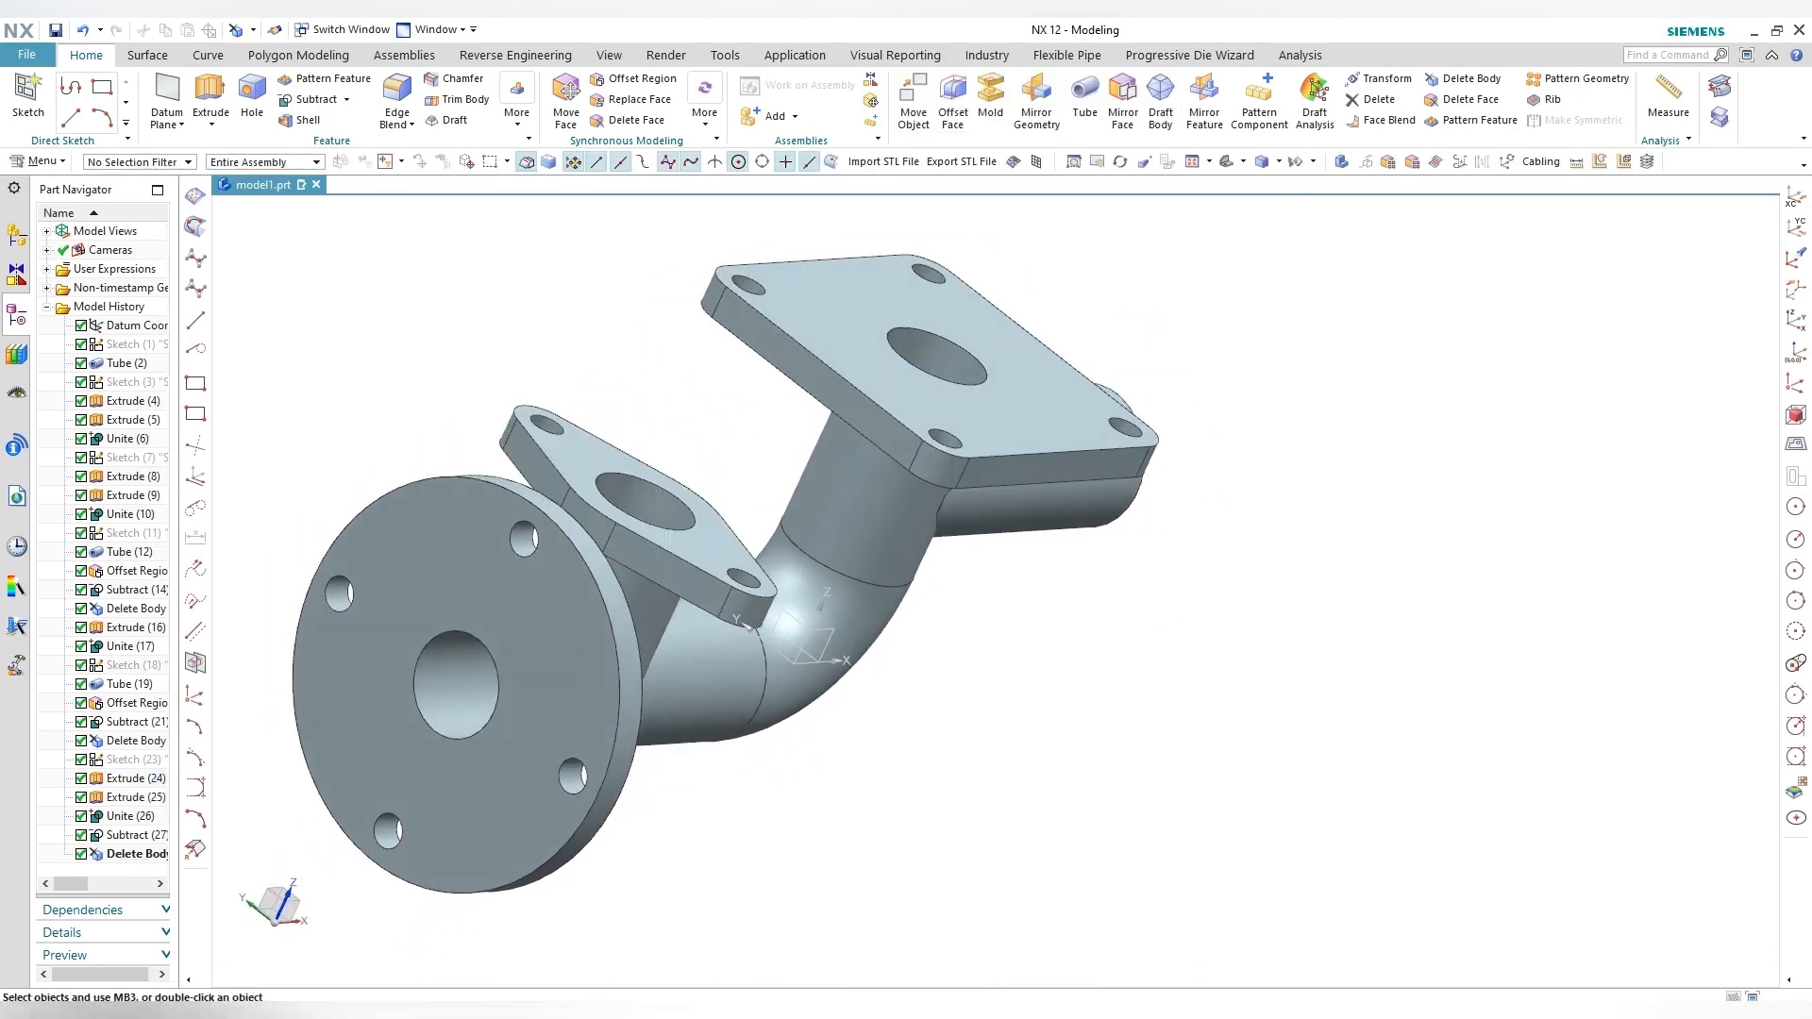
key("ctrl+z")
Step: Edit the extruded cylinder in the two-hole flange, setting its start distance to -27 mm
double_click(651, 483)
middle_click_drag(651, 483, 779, 453)
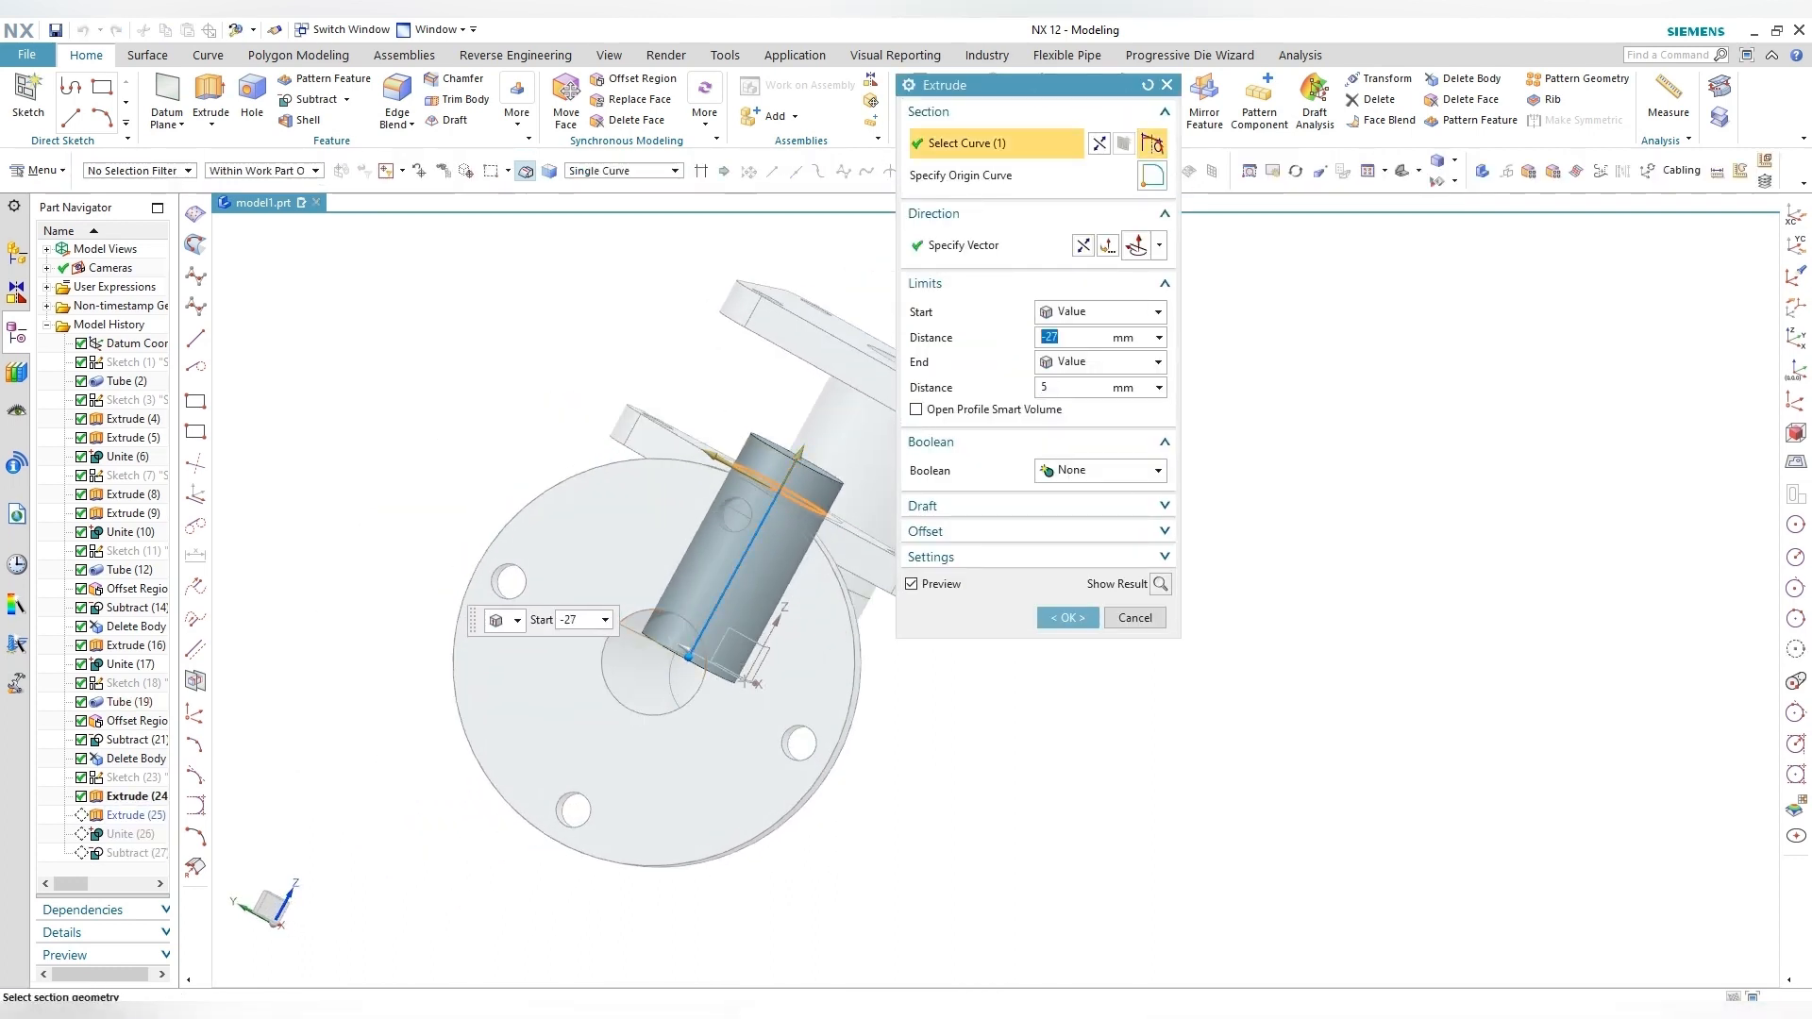
key("Return")
Step: Try to subtract the cylinder in the two-hole flange from the pipe body again
middle_click_drag(678, 641, 759, 600)
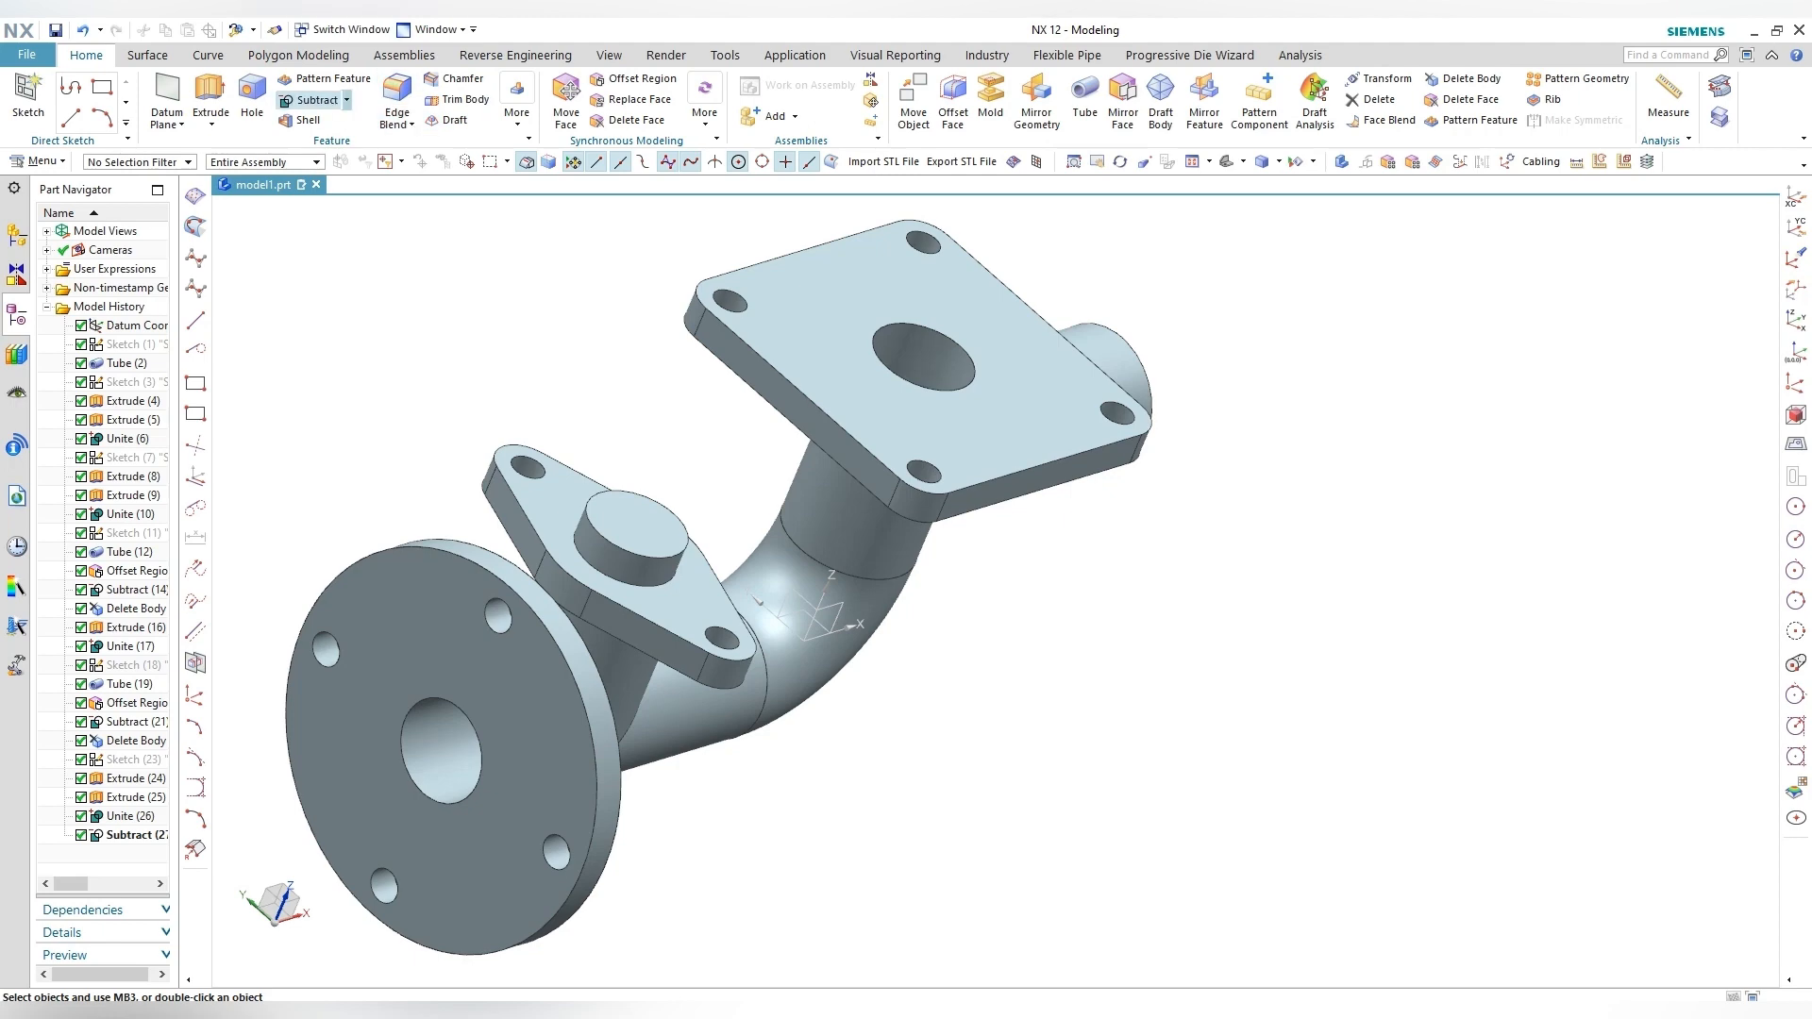
left_click(317, 99)
left_click(566, 761)
left_click(649, 537)
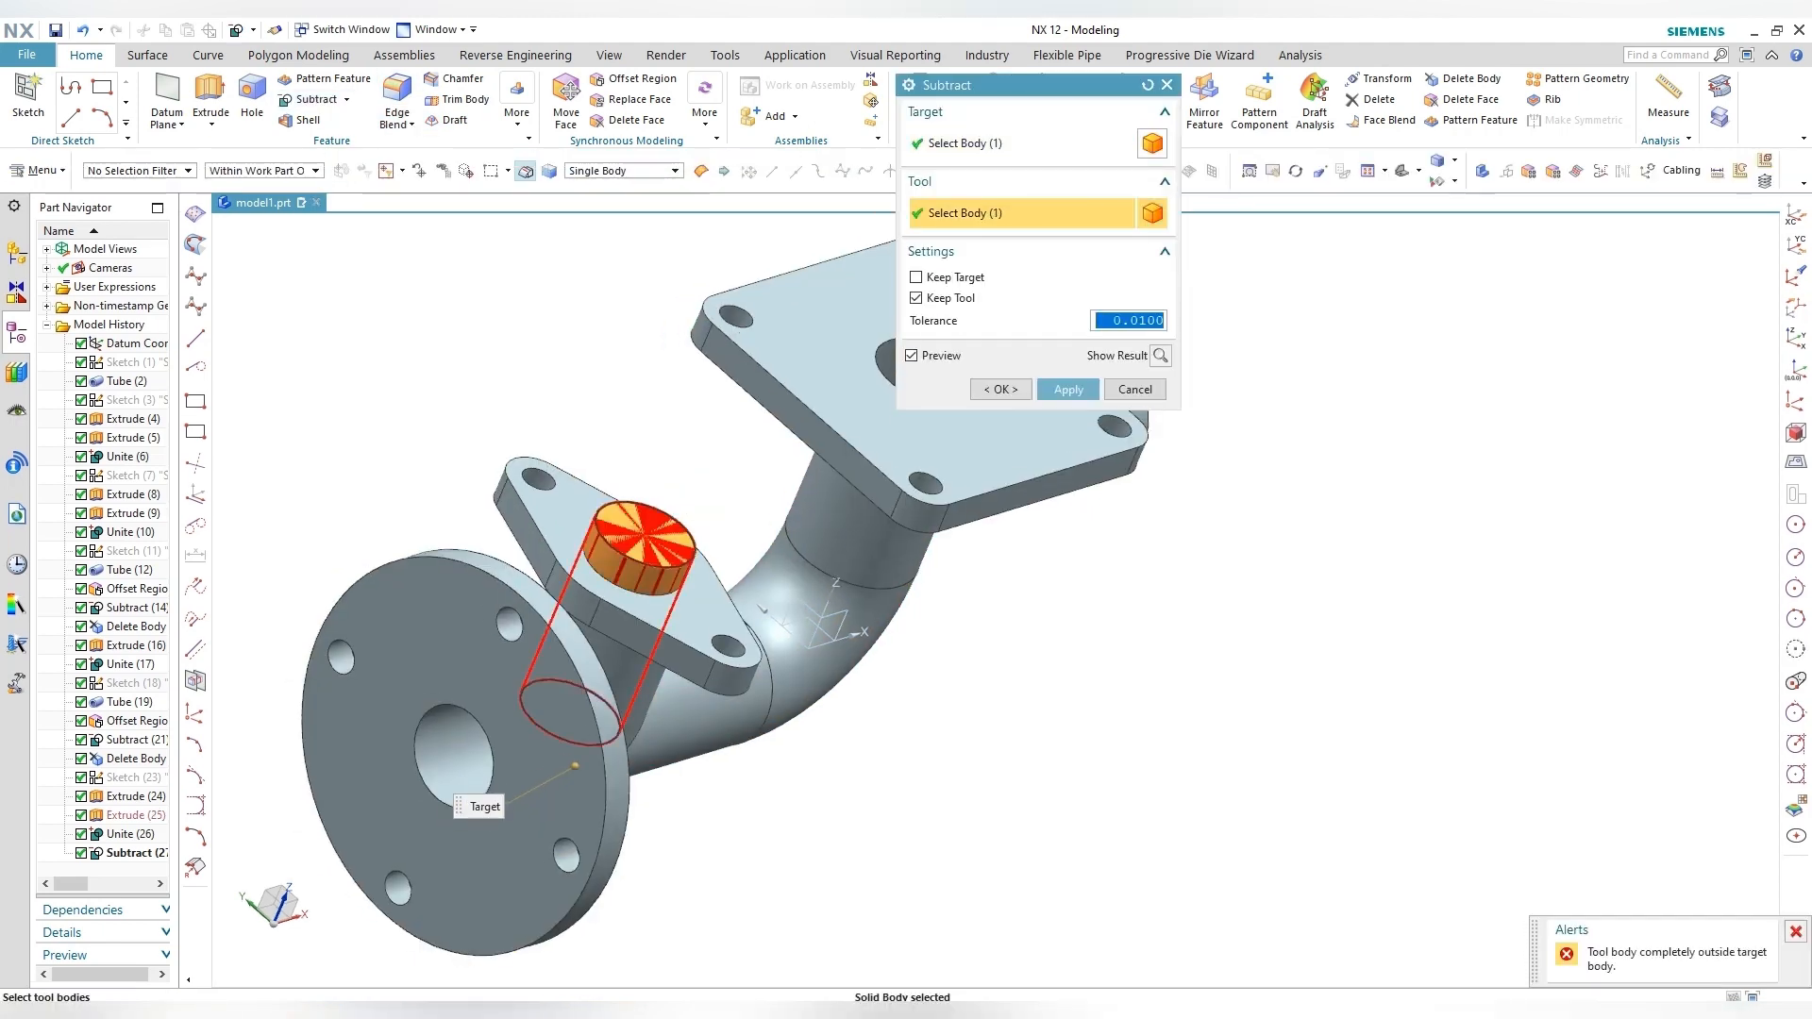
left_click(1069, 388)
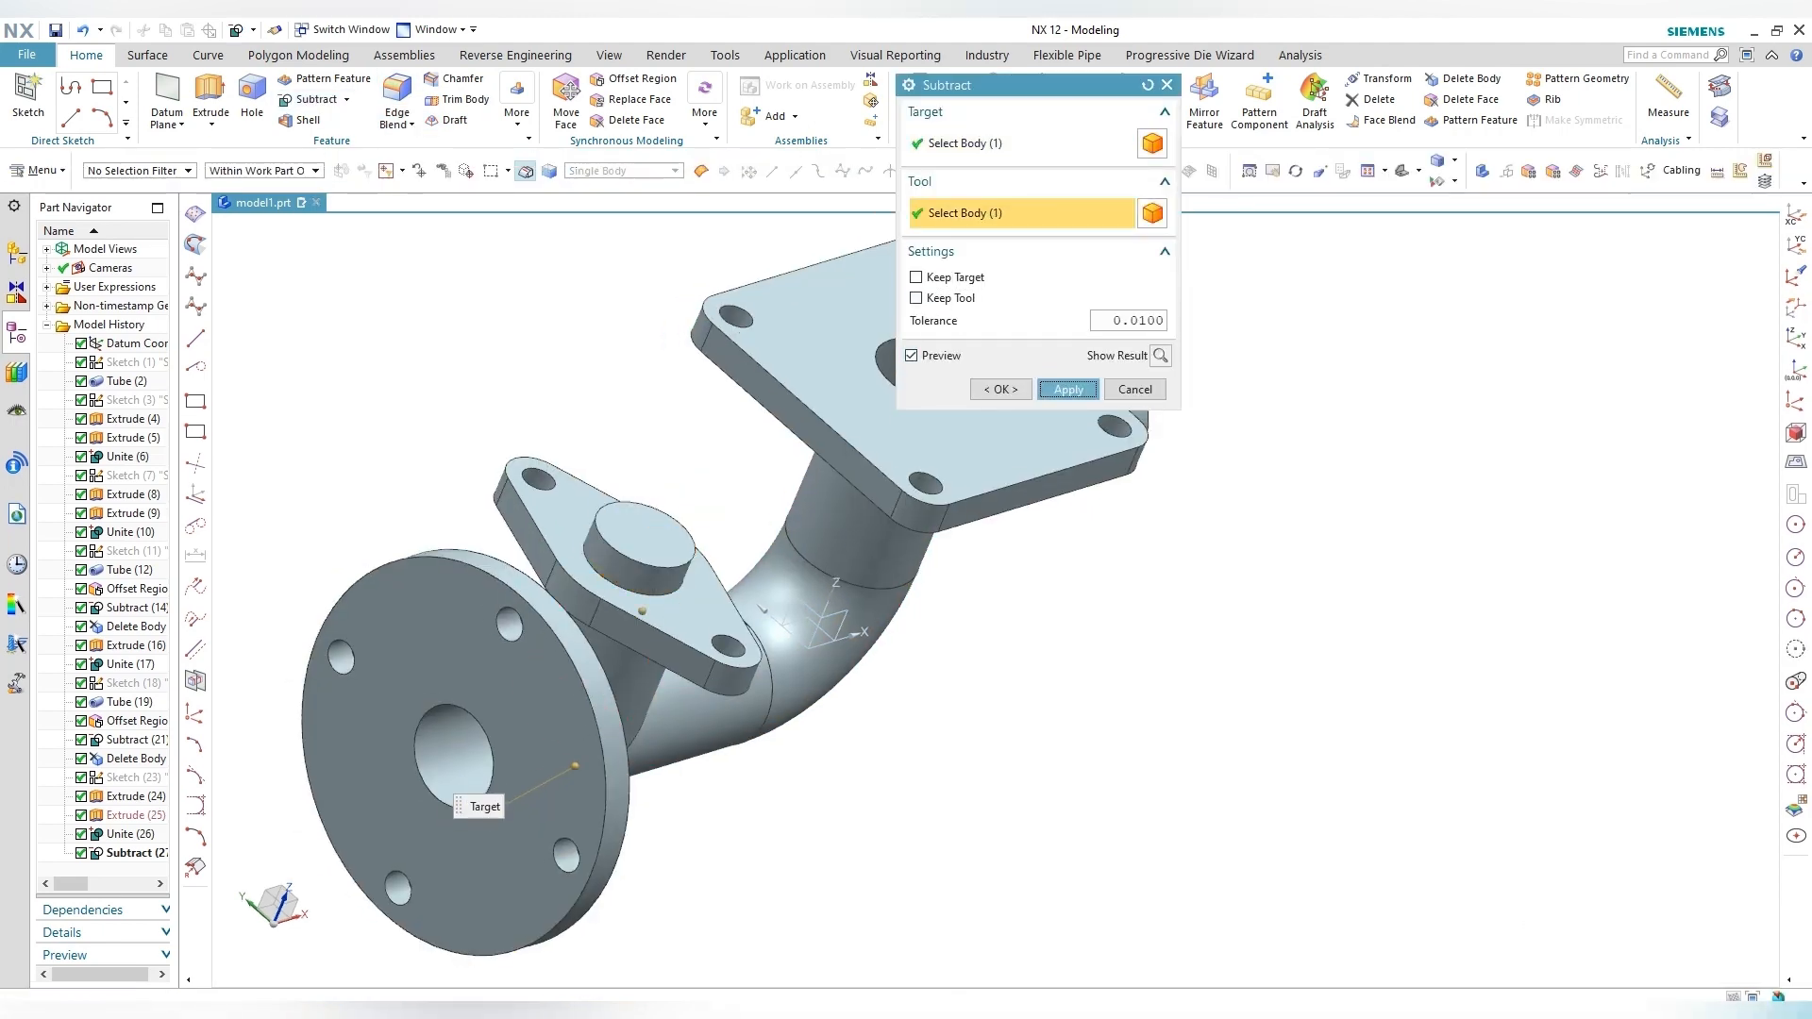
key("Escape")
key("Escape")
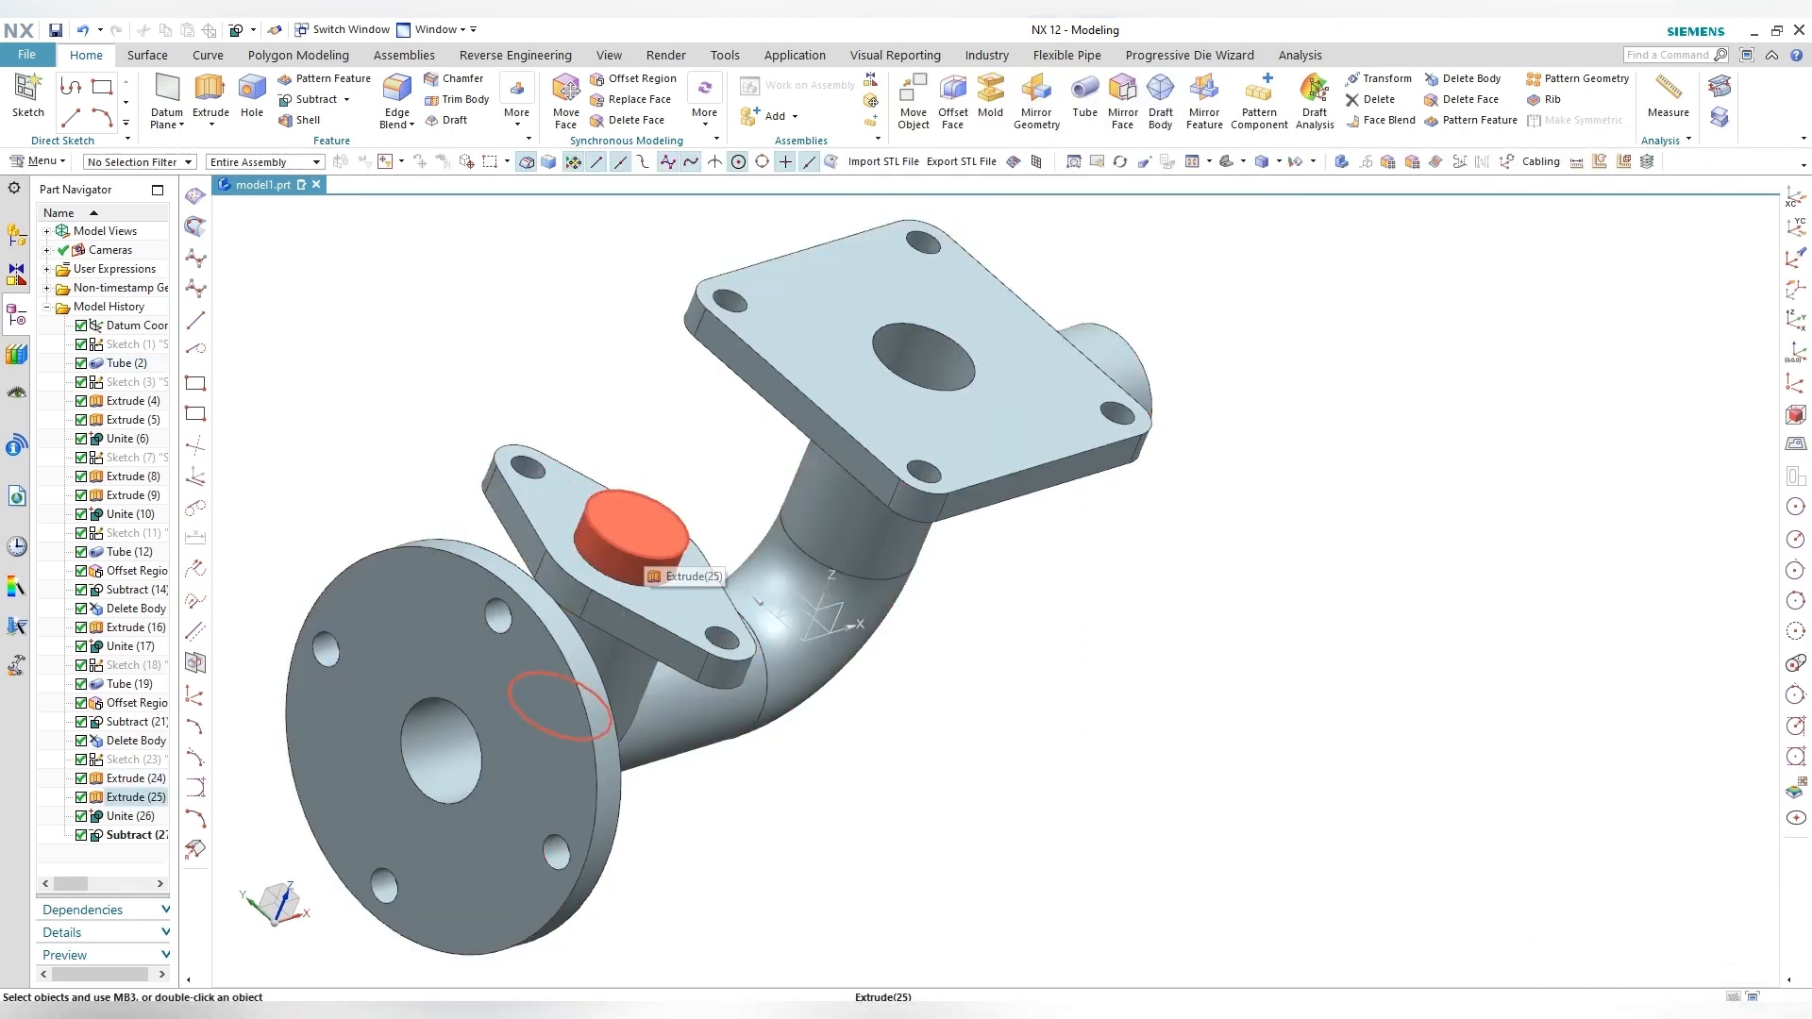
Step: Delete the leftover cylinder body from the two-hole flange opening using Delete Body
left_click(1461, 78)
left_click(634, 533)
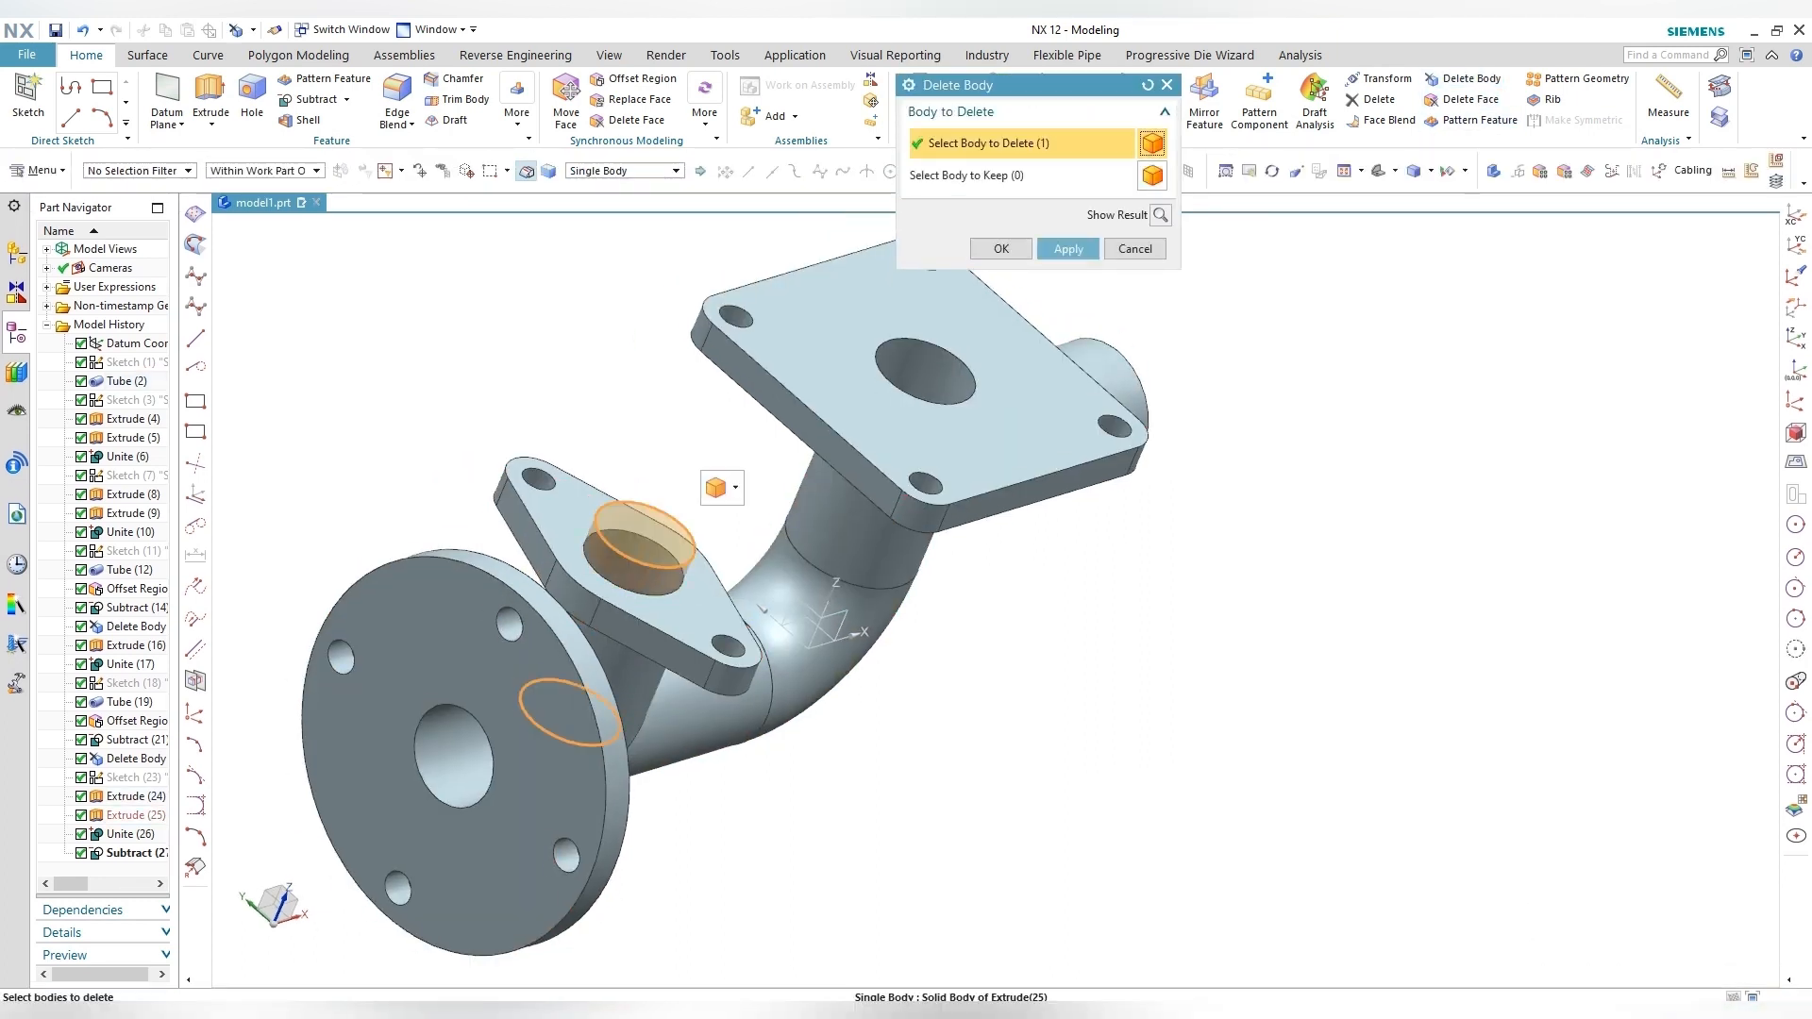
key("Escape")
Step: Set the display colour of the whole pipe body to Strong Red, colour ID 182
scroll(726, 604, "up", 1)
middle_click_drag(726, 604, 604, 566)
scroll(660, 699, "down", 3)
middle_click_drag(667, 623, 768, 676)
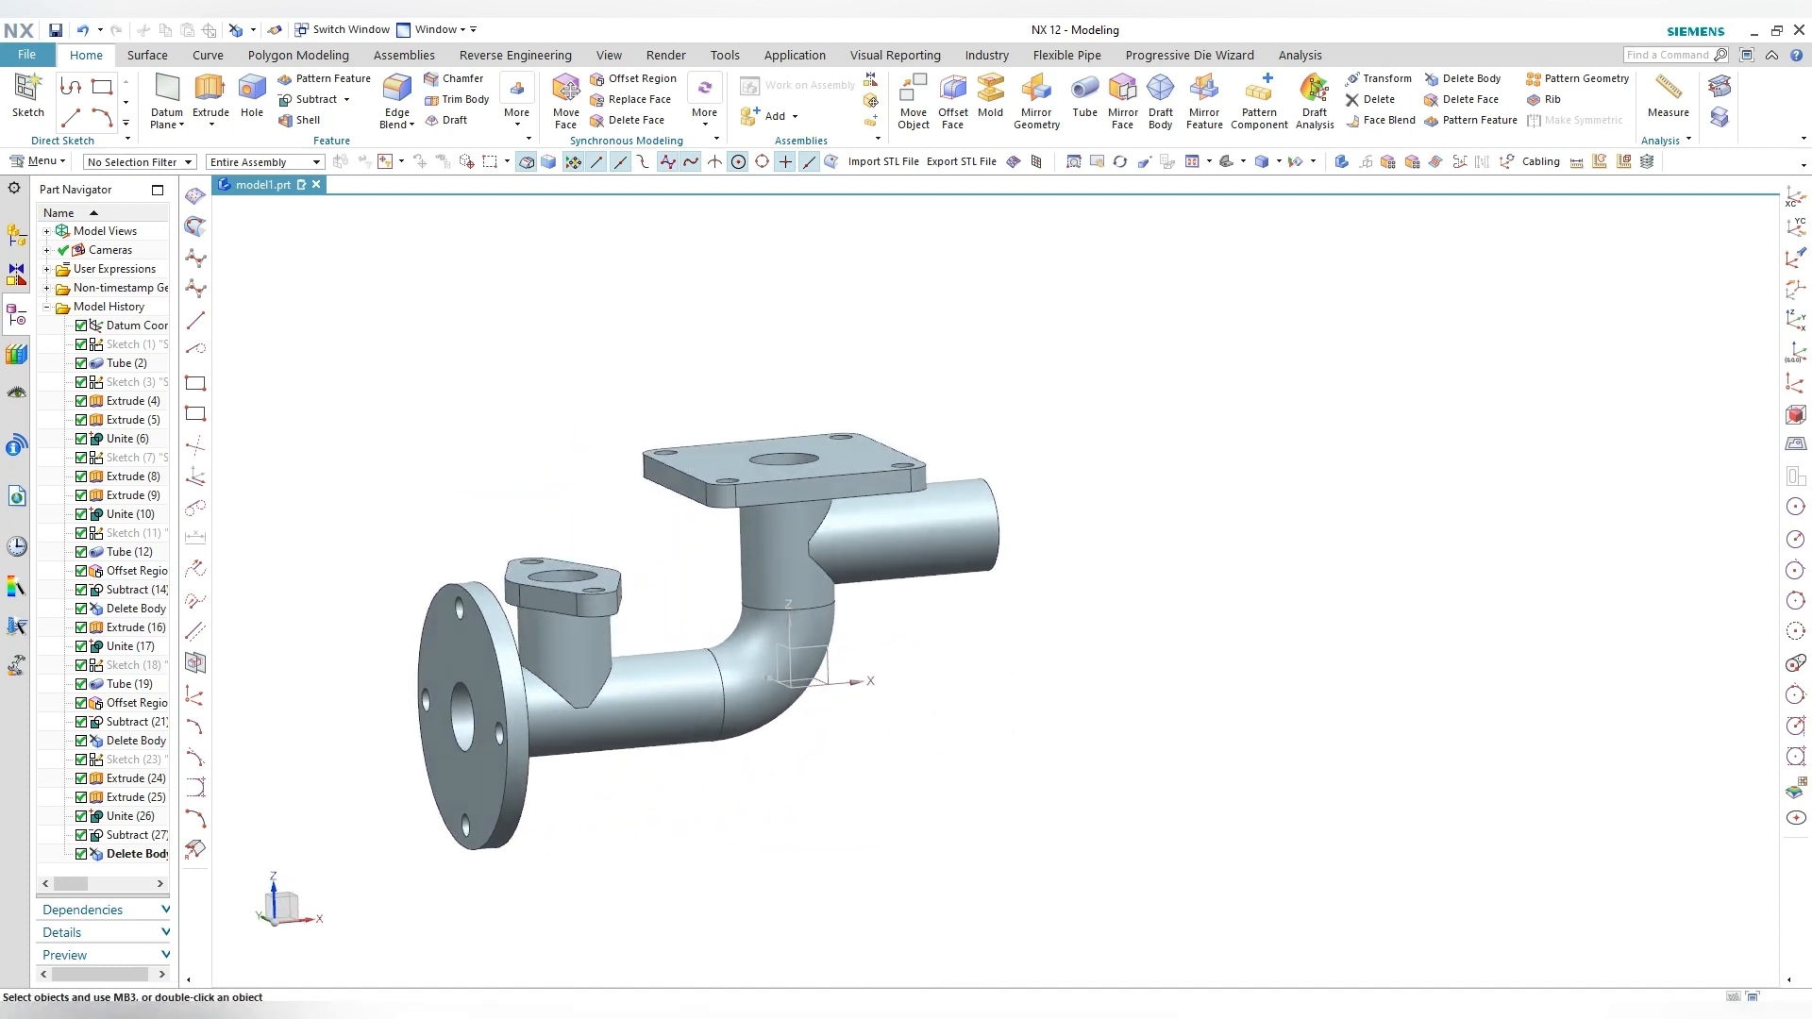
key("ctrl+j")
left_click(785, 612)
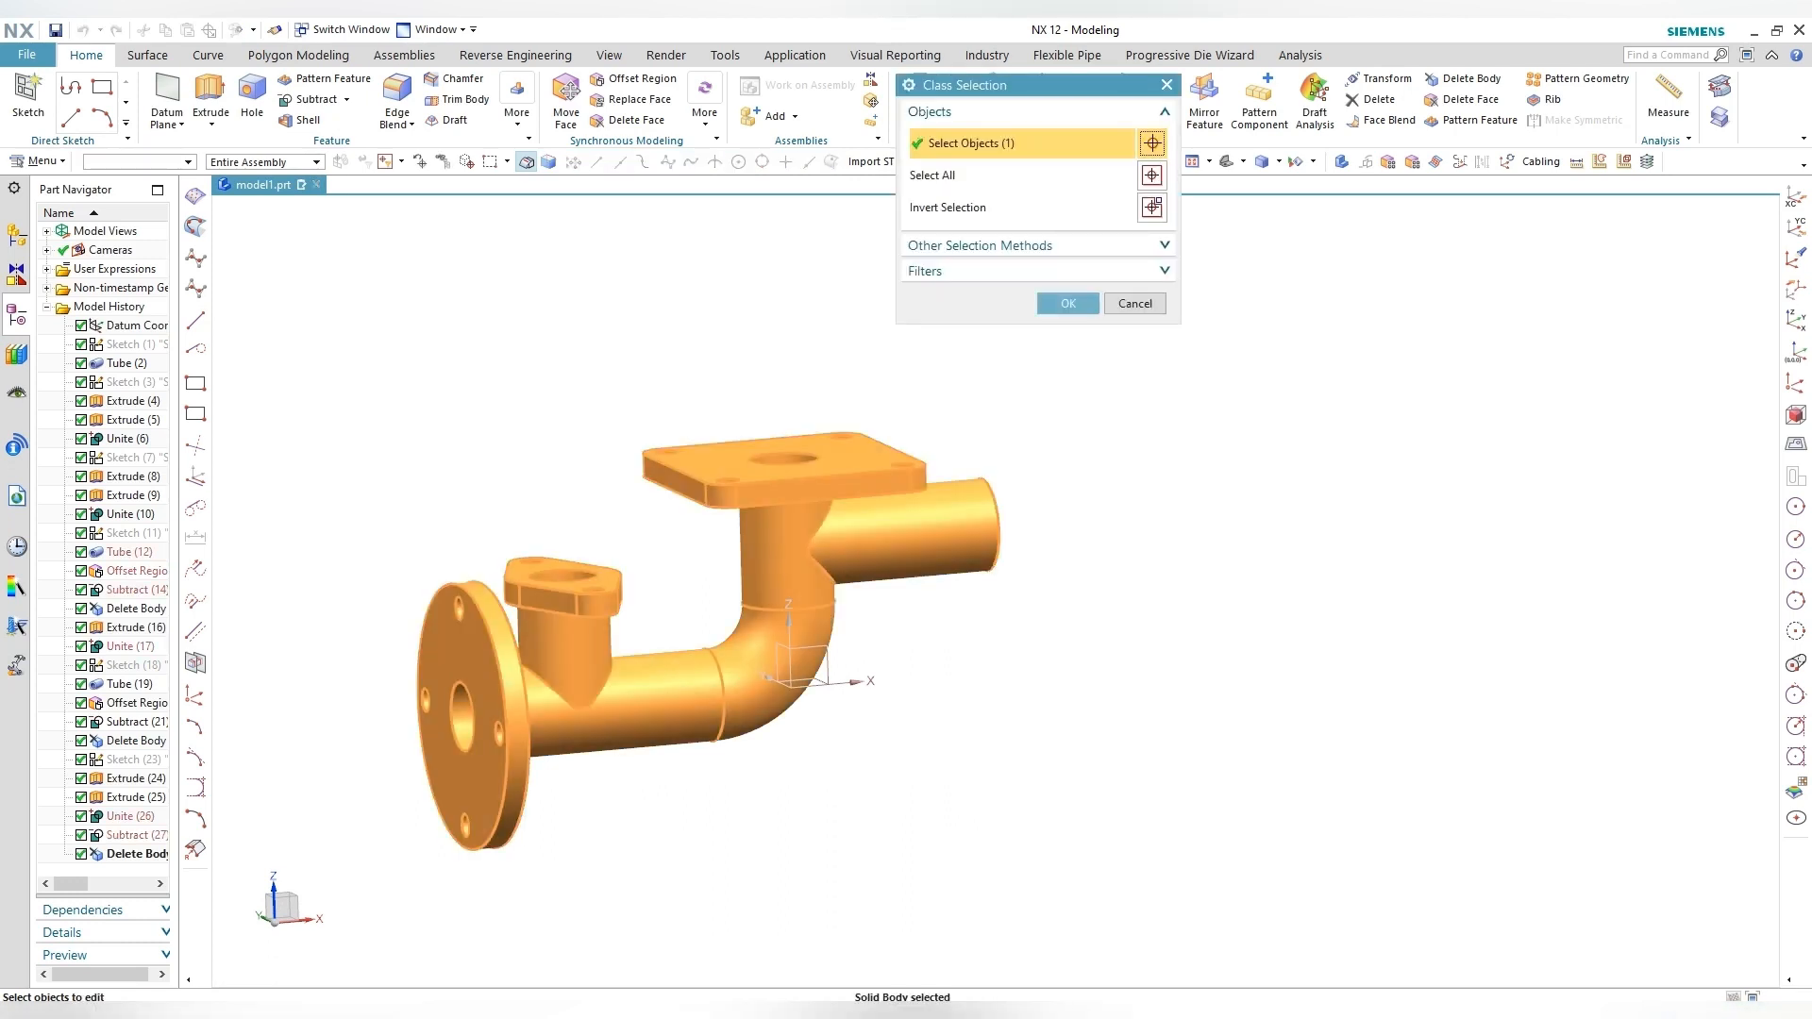
left_click(1067, 303)
left_click(1123, 197)
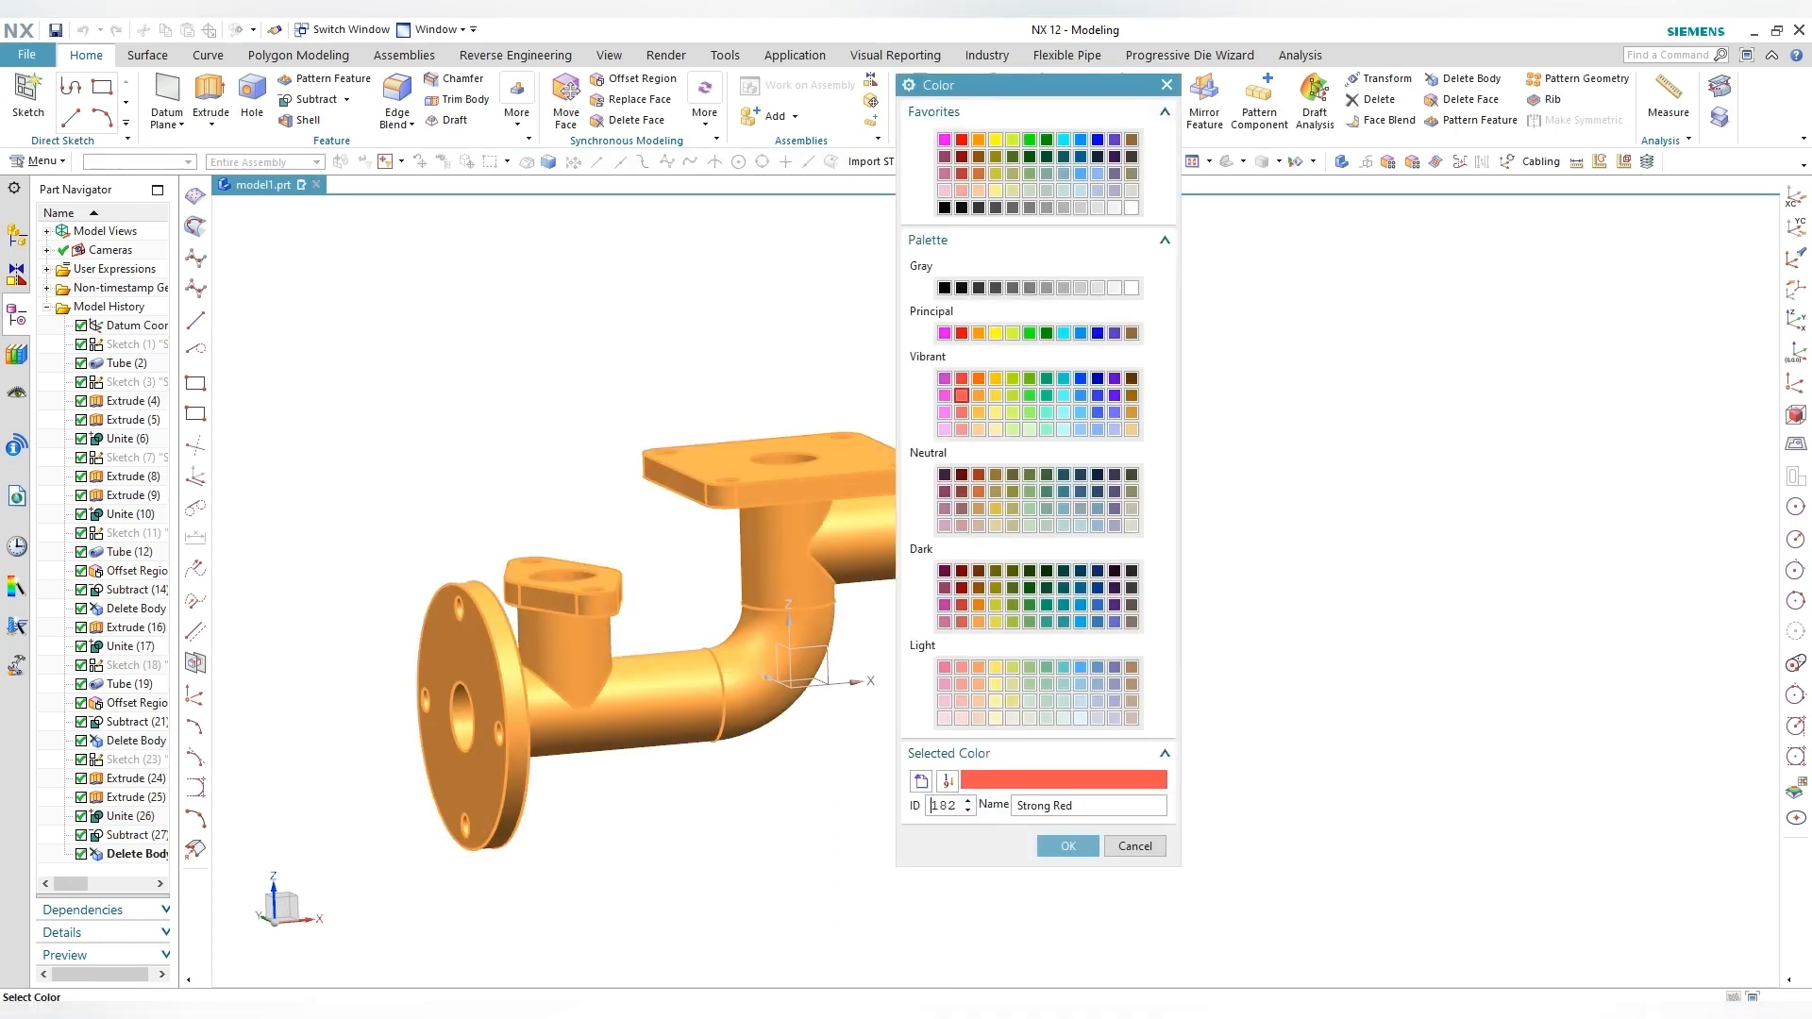
left_click(1067, 847)
left_click(1001, 617)
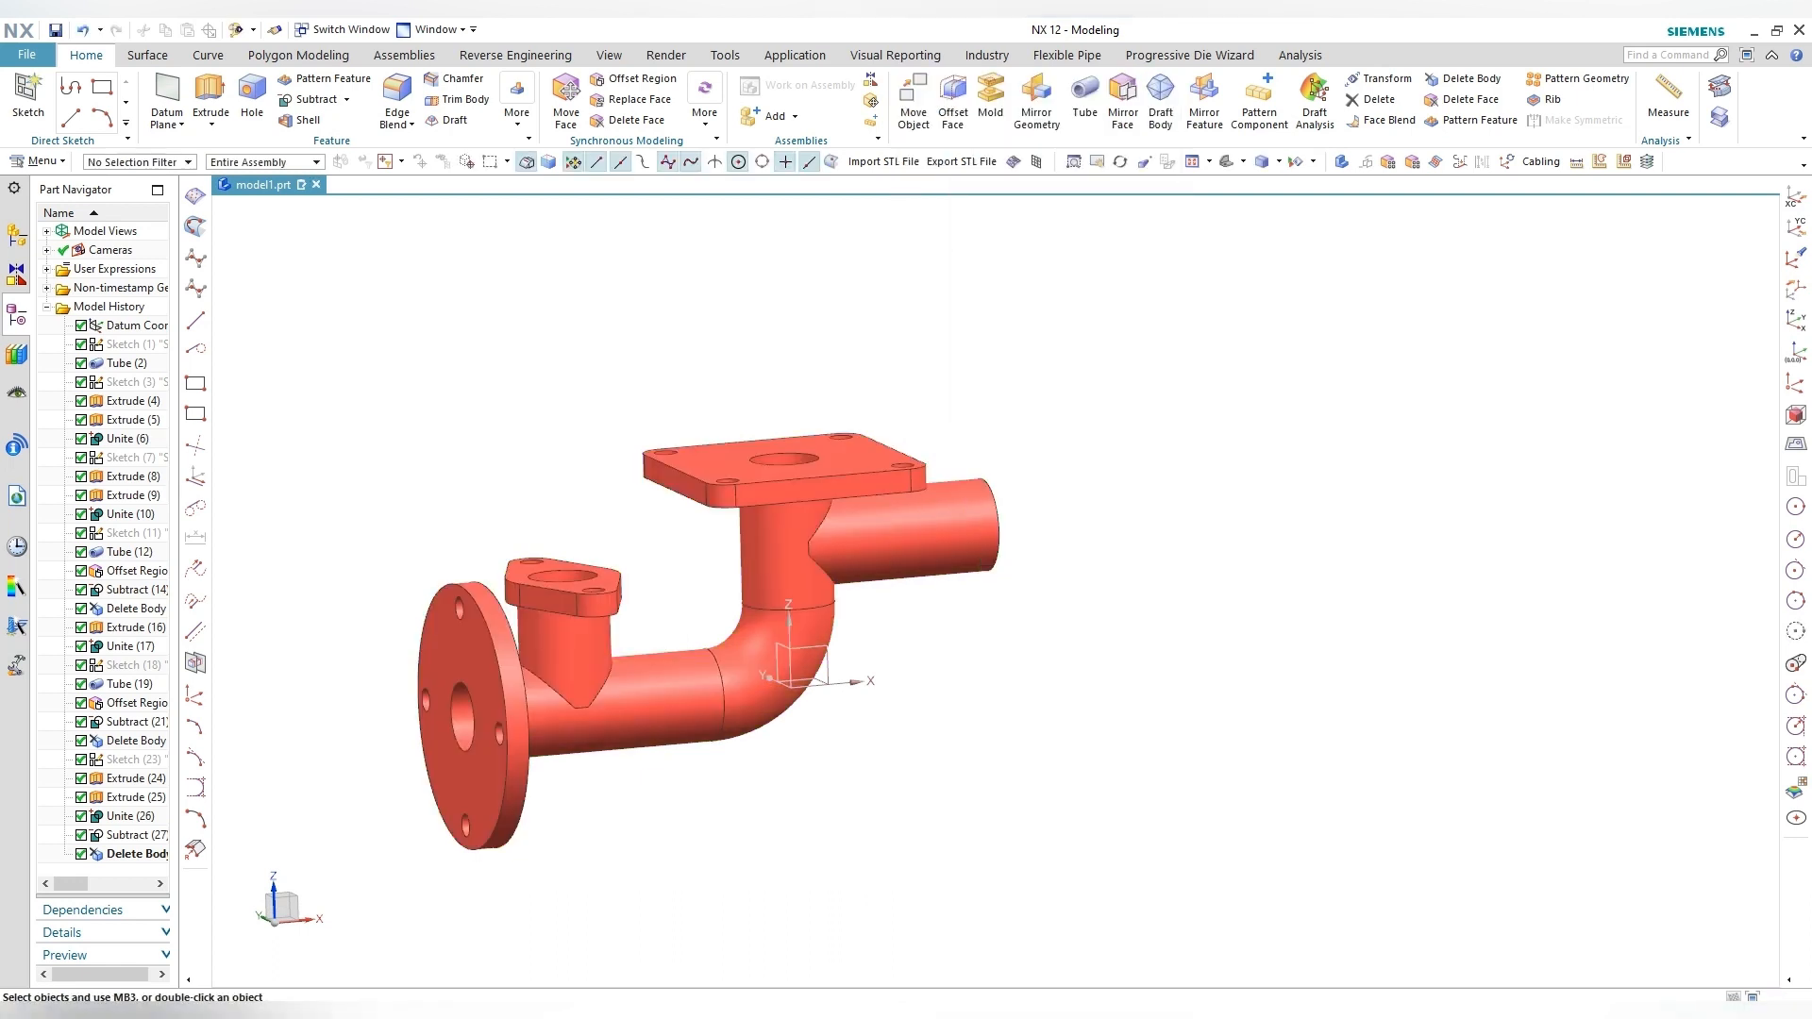
Step: View the finished red pipe with its flanges from the open end of the side branch
scroll(515, 646, "up", 3)
scroll(892, 713, "down", 2)
scroll(1083, 722, "down", 1)
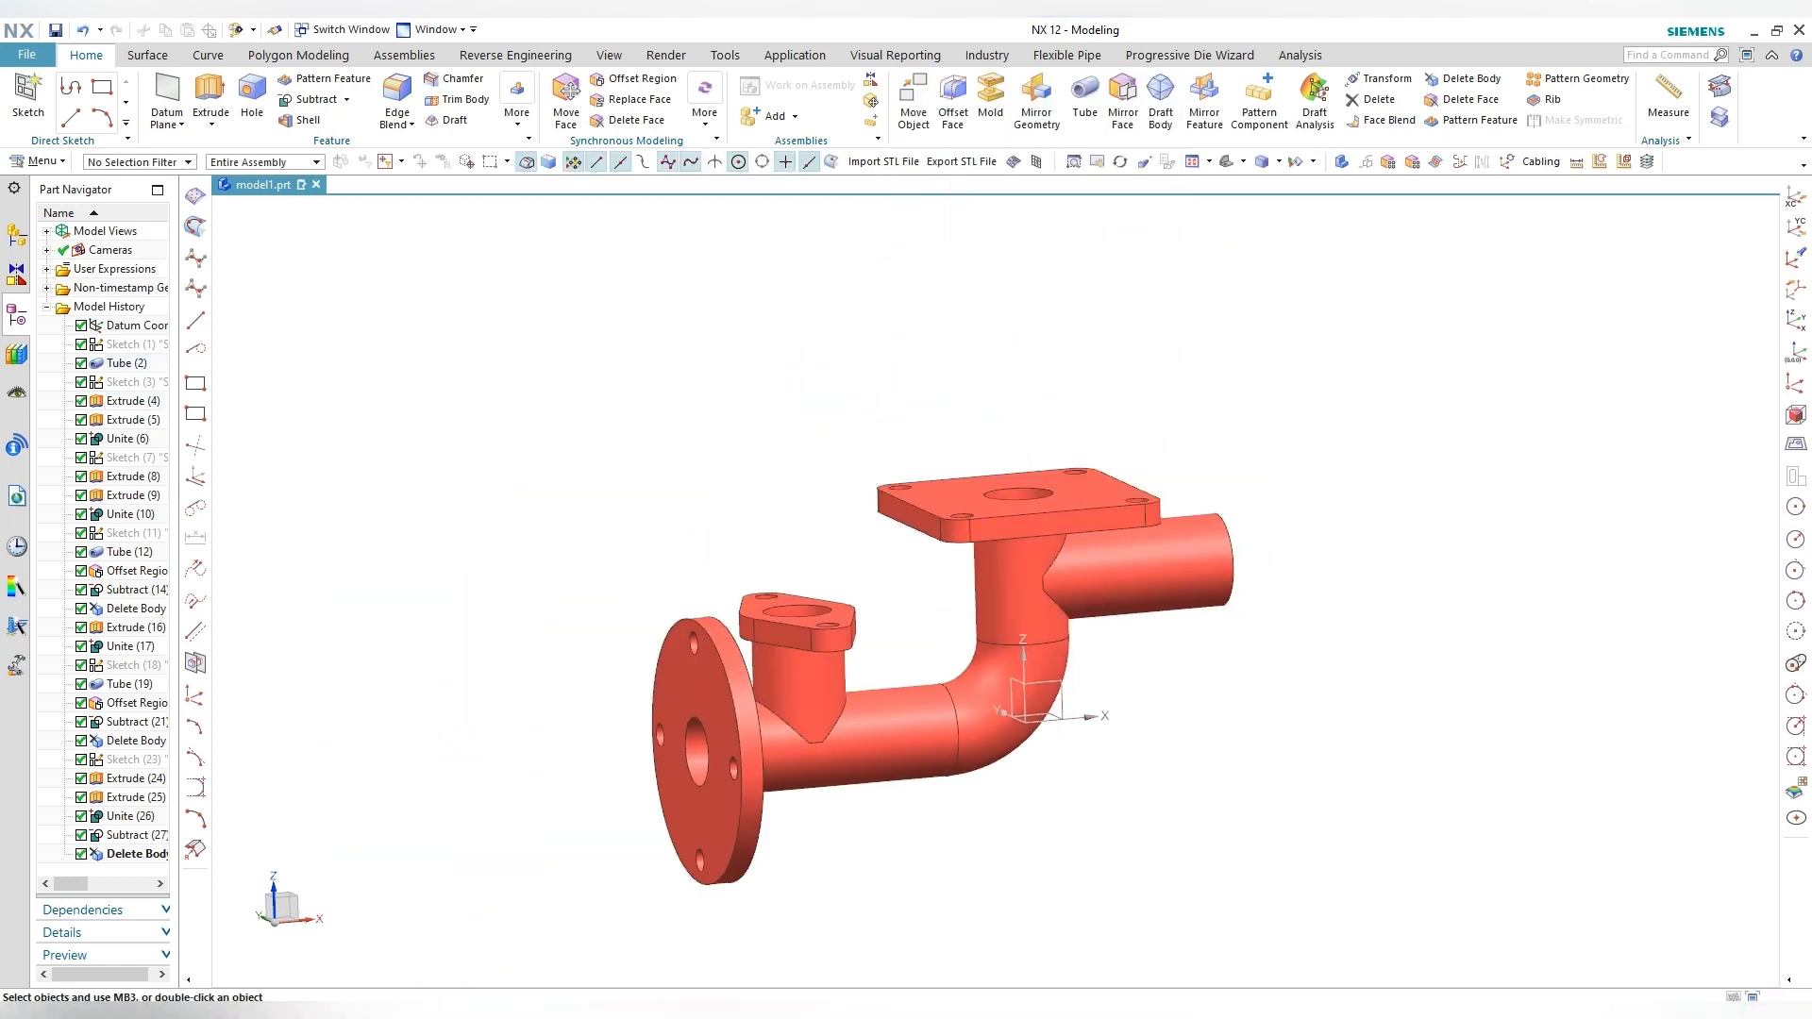
middle_click_drag(1083, 722, 1014, 729)
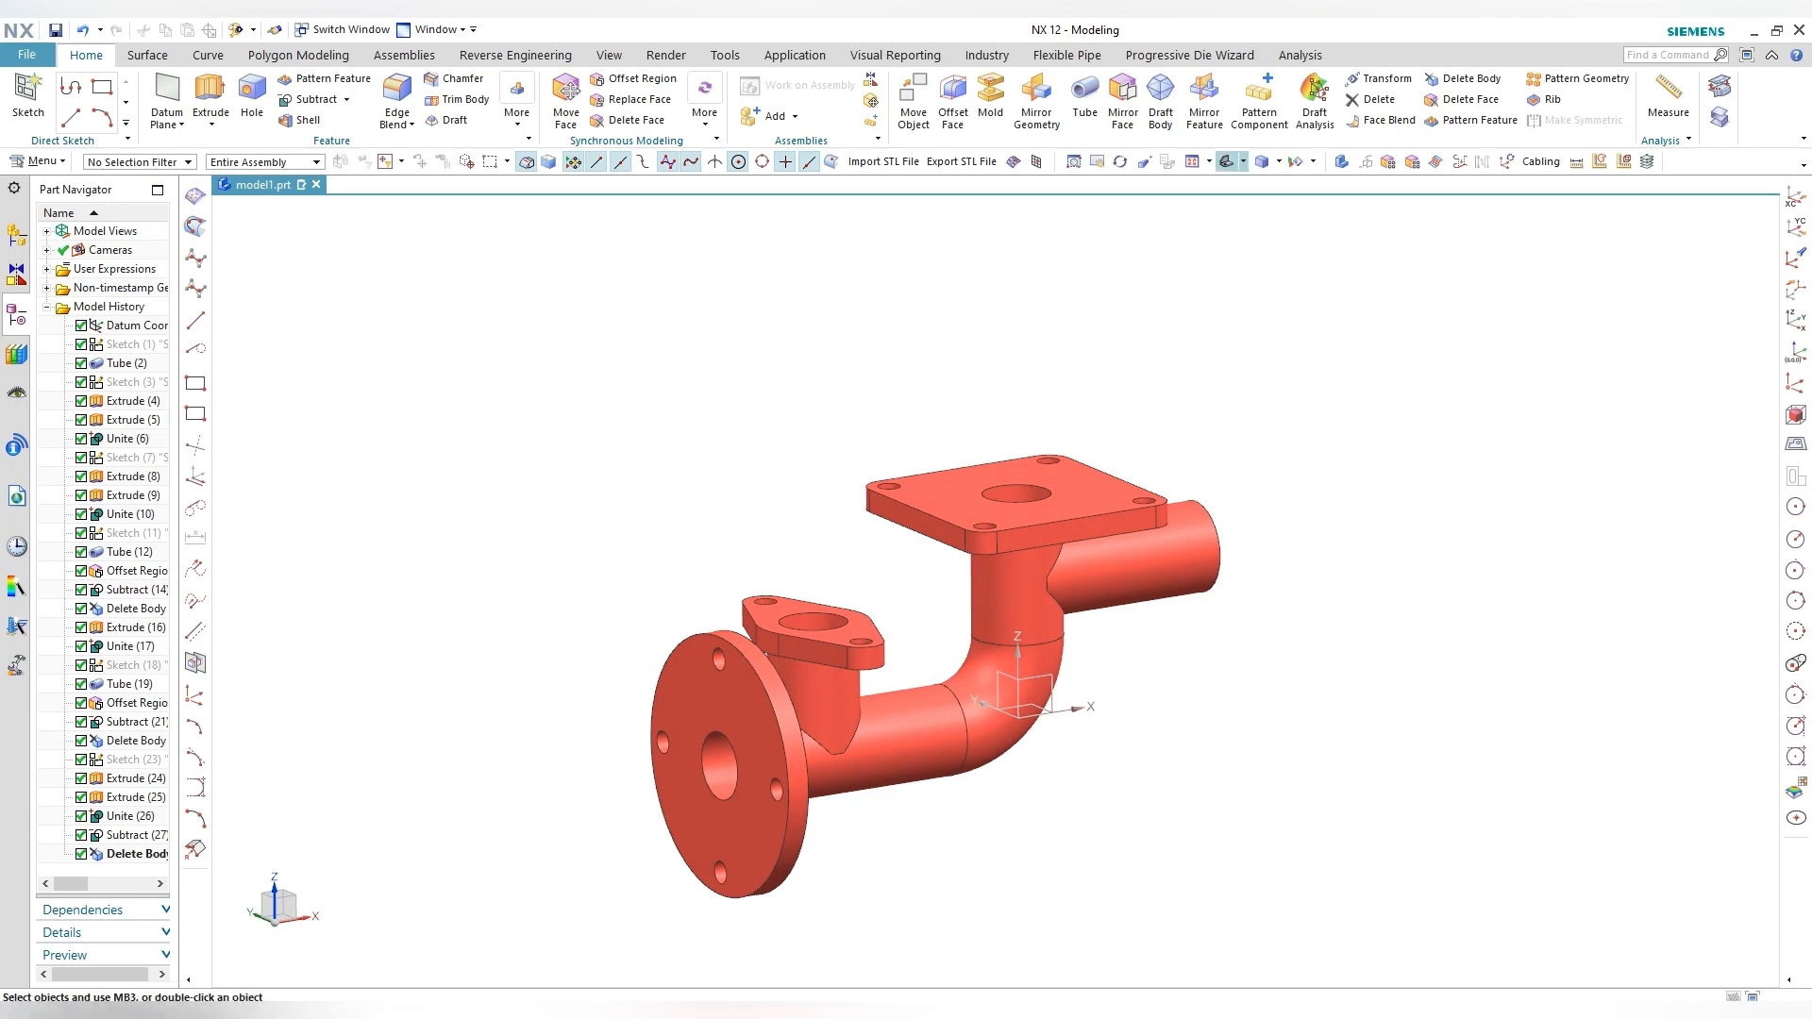
left_click(1226, 162)
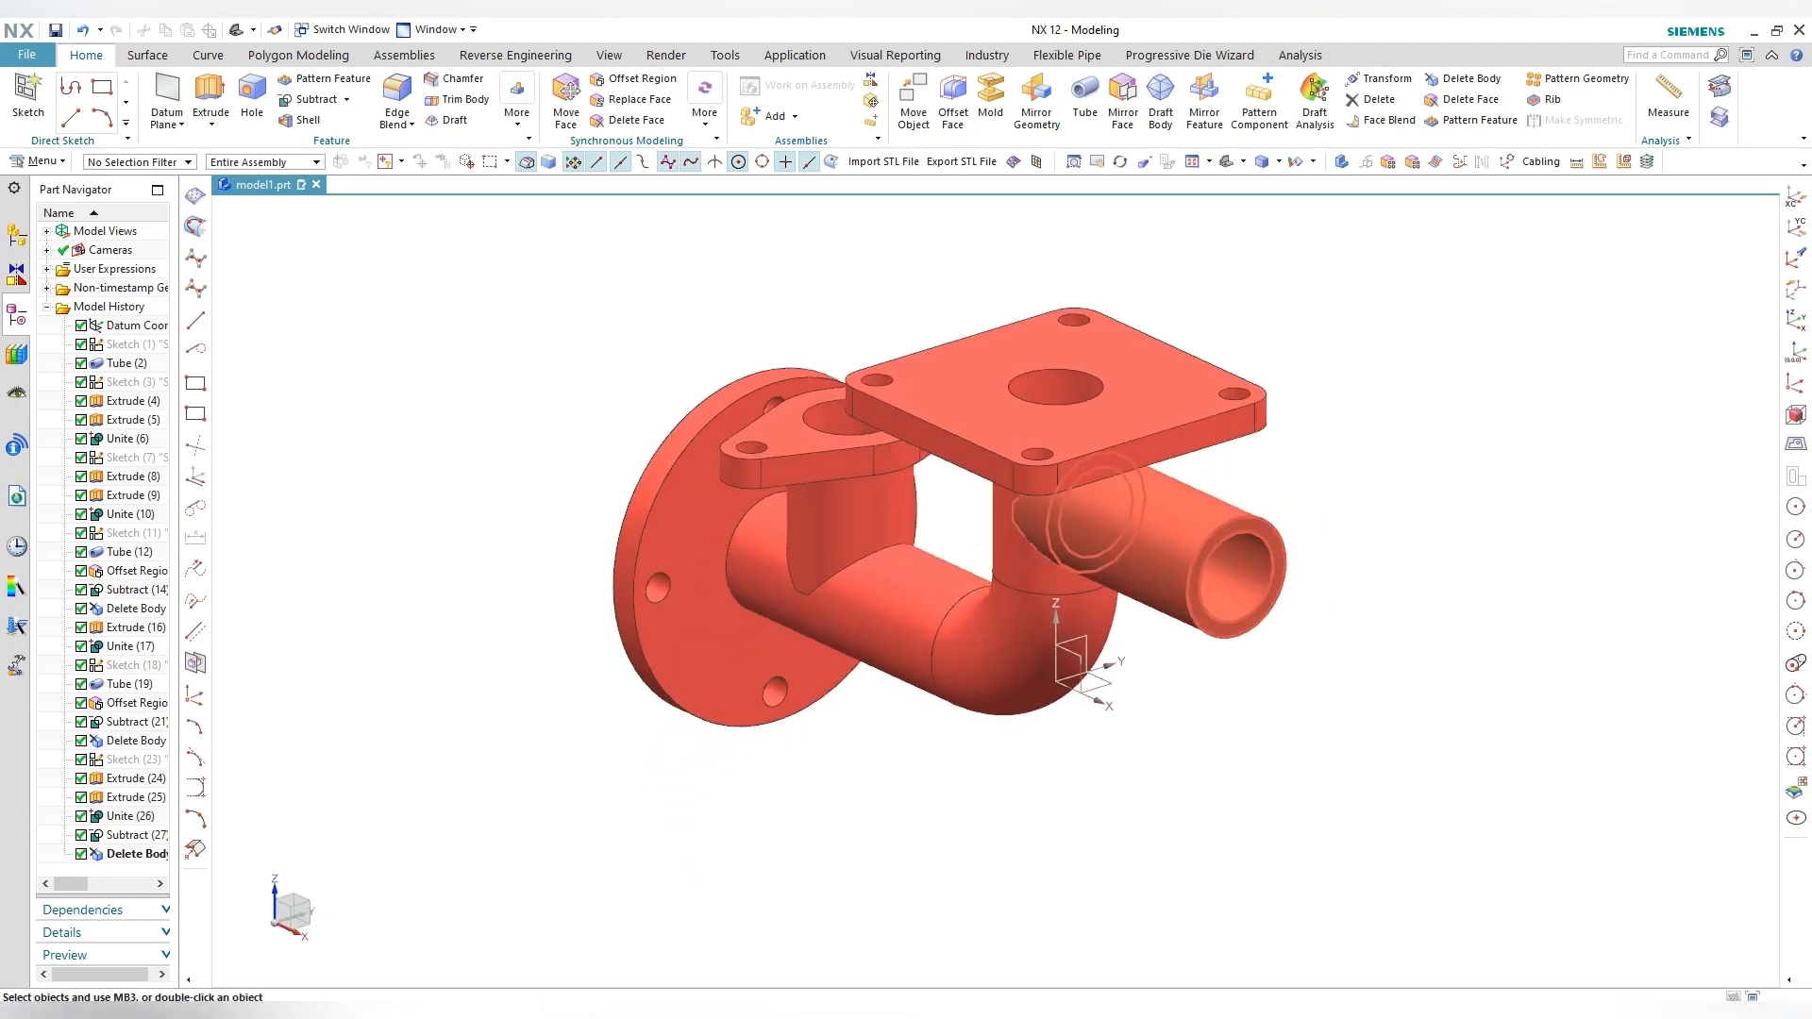